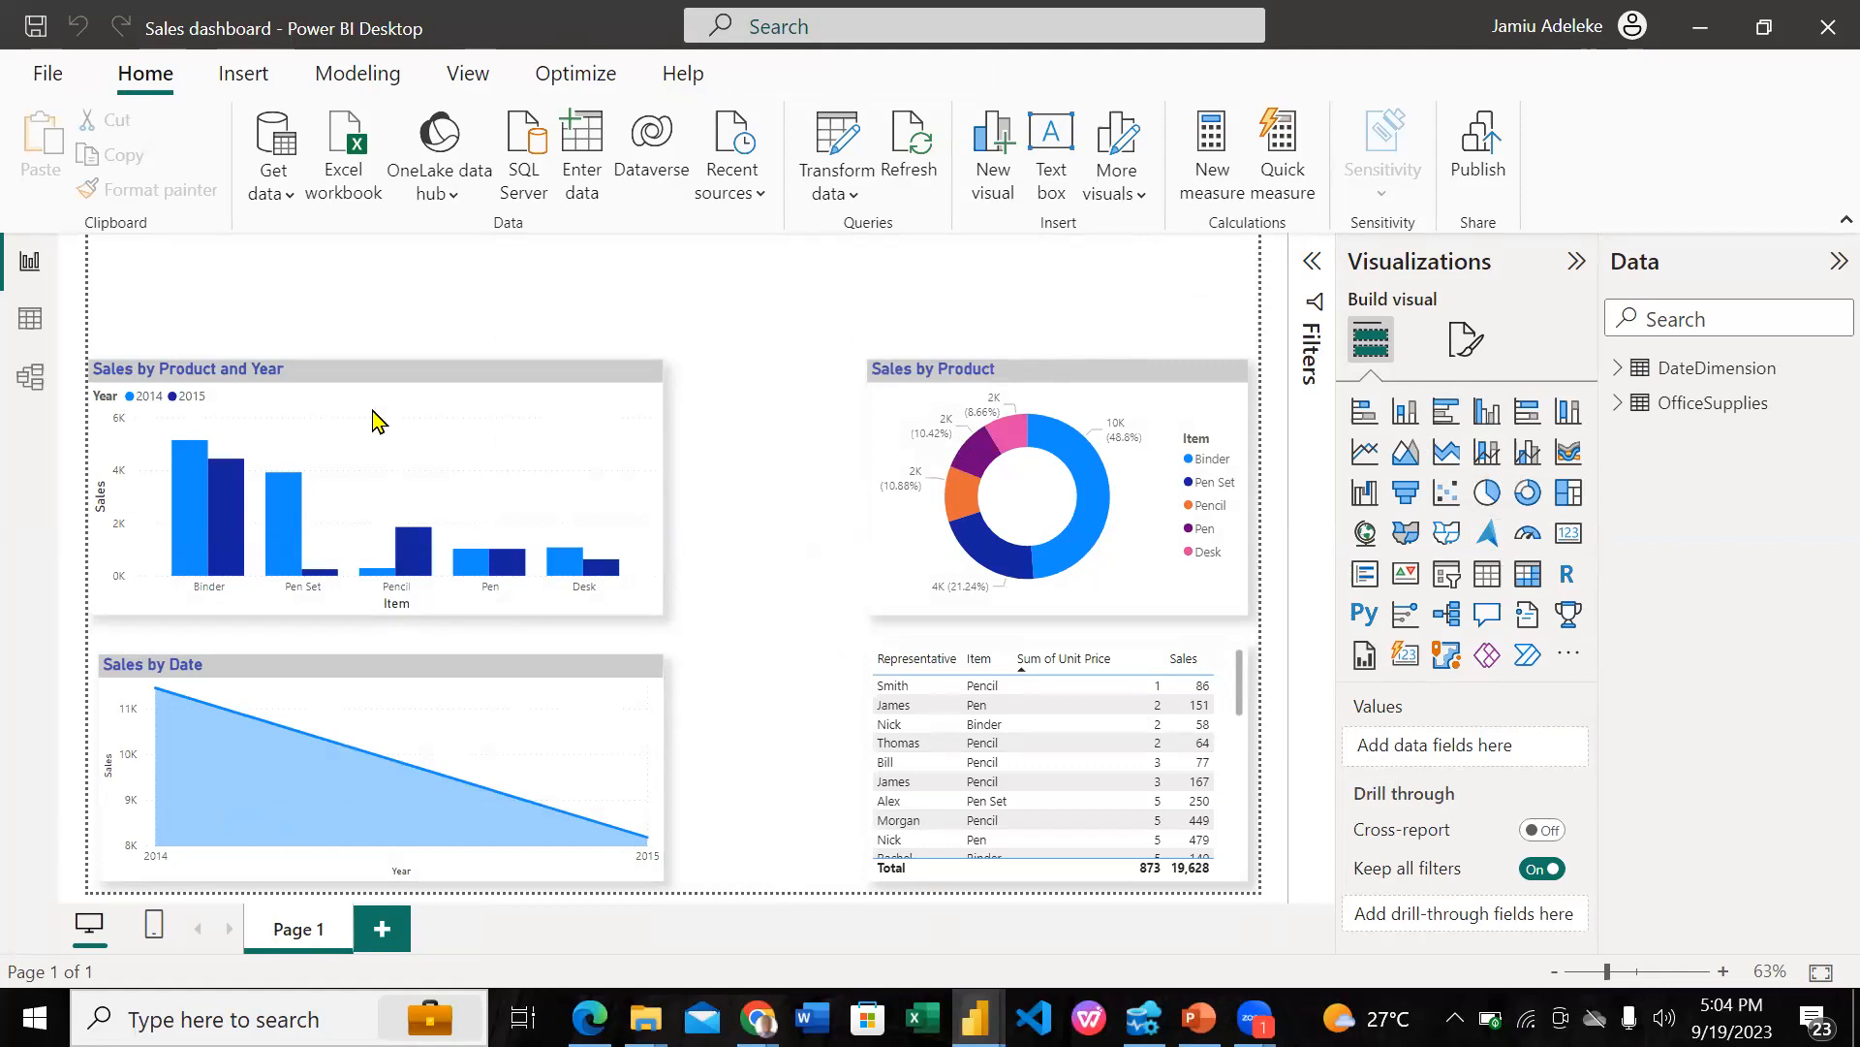
# Step: Review the title formatting of the Sales by Date chart, including its text, heading, font, text color and background color
pyautogui.click(1486, 413)
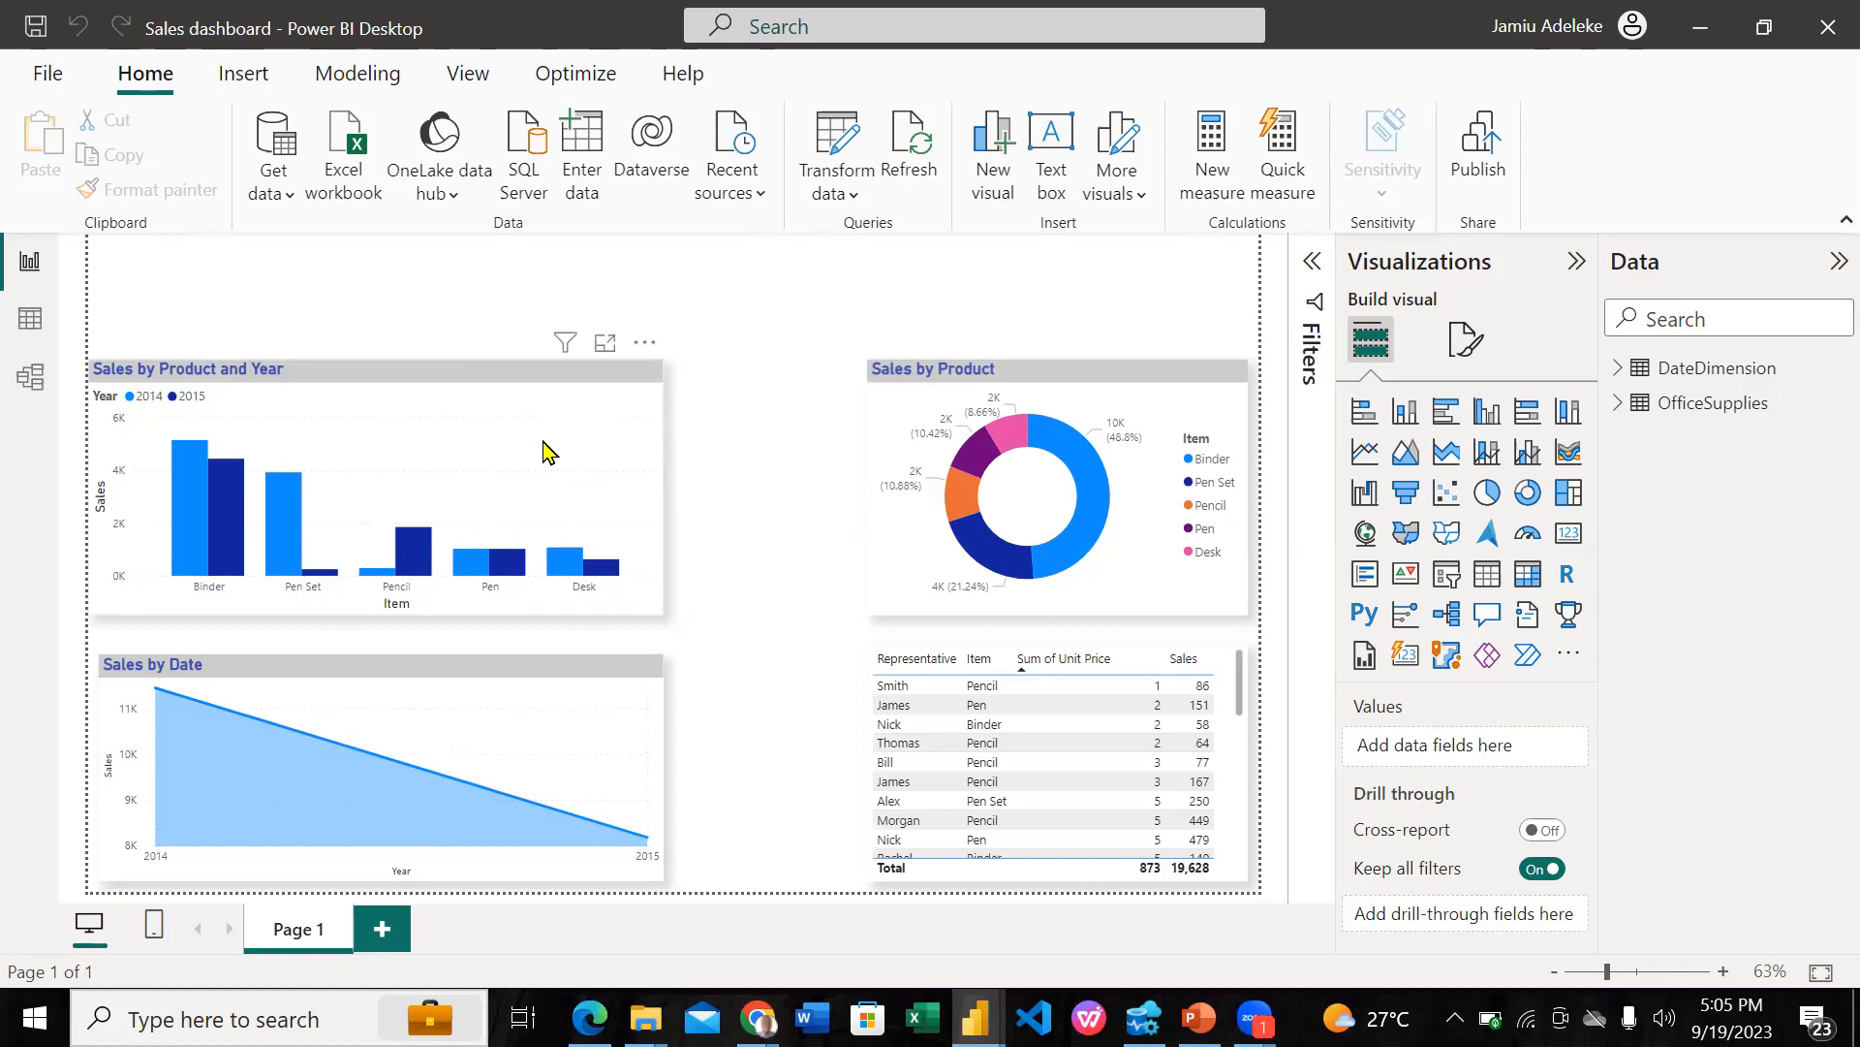
pyautogui.click(655, 669)
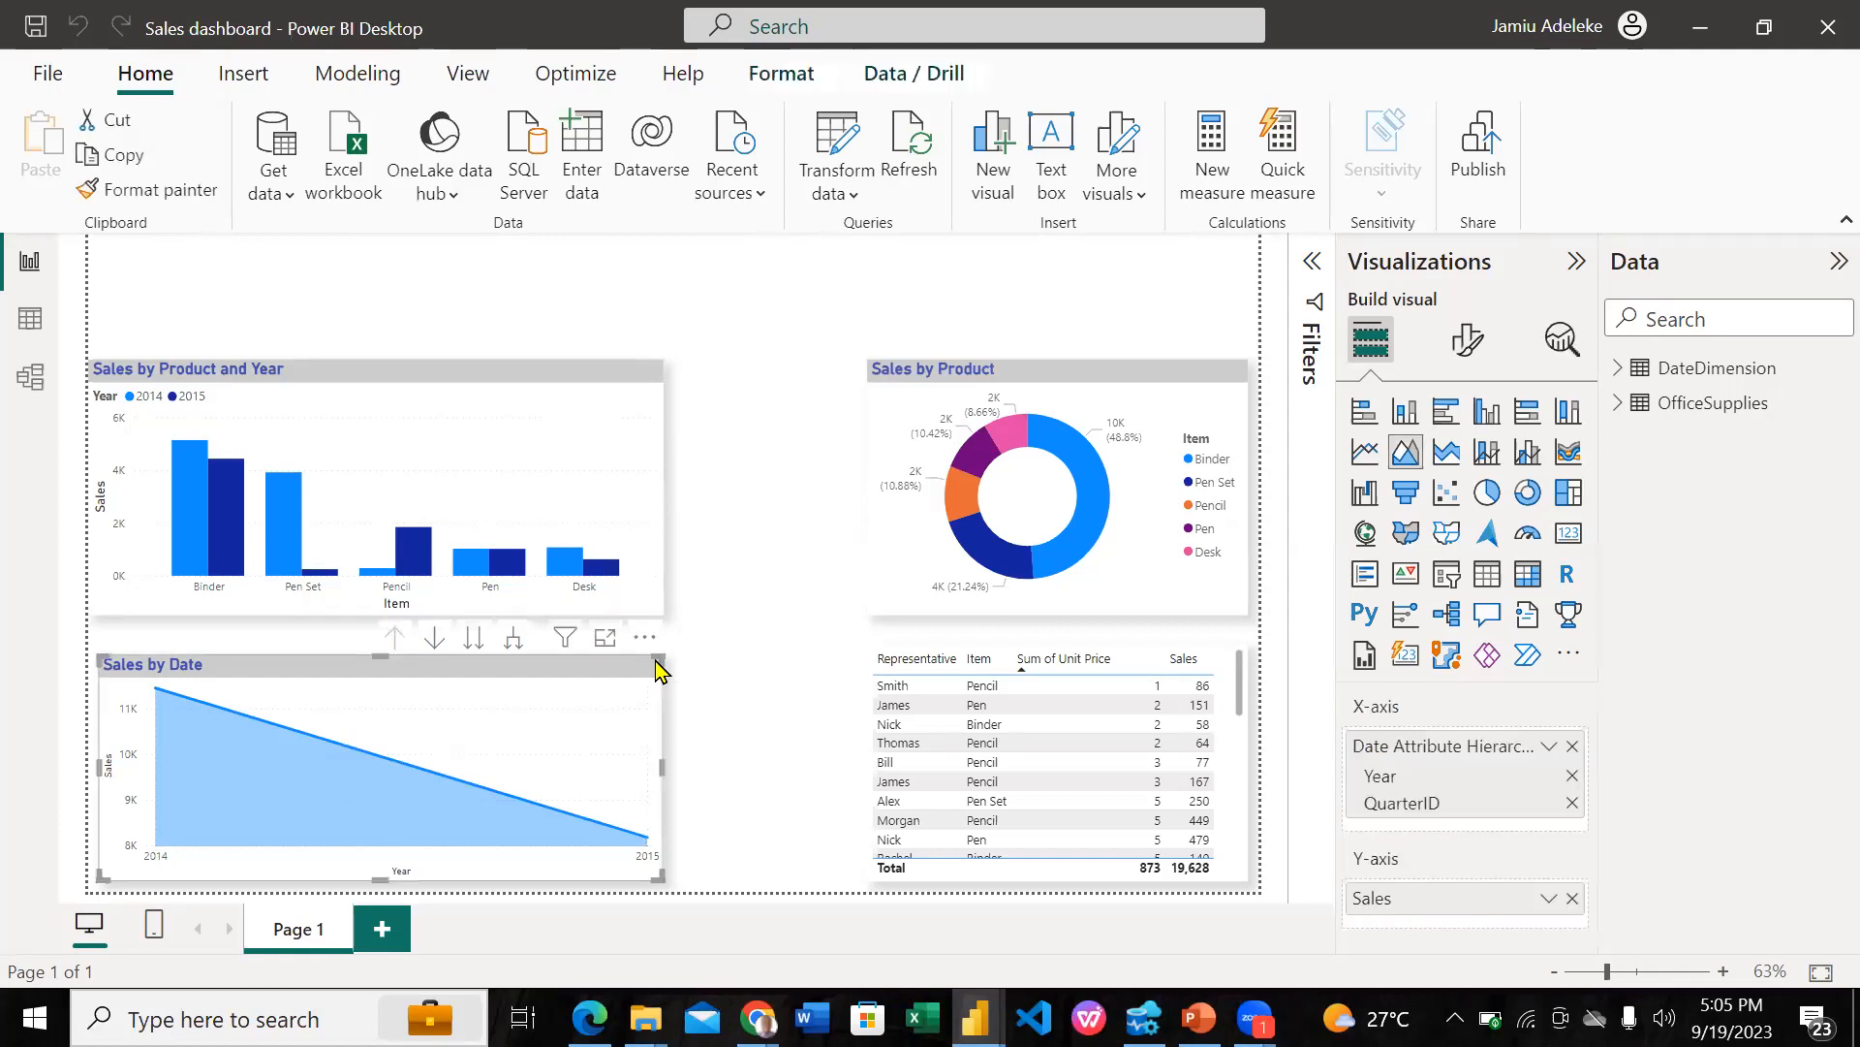
pyautogui.click(1471, 341)
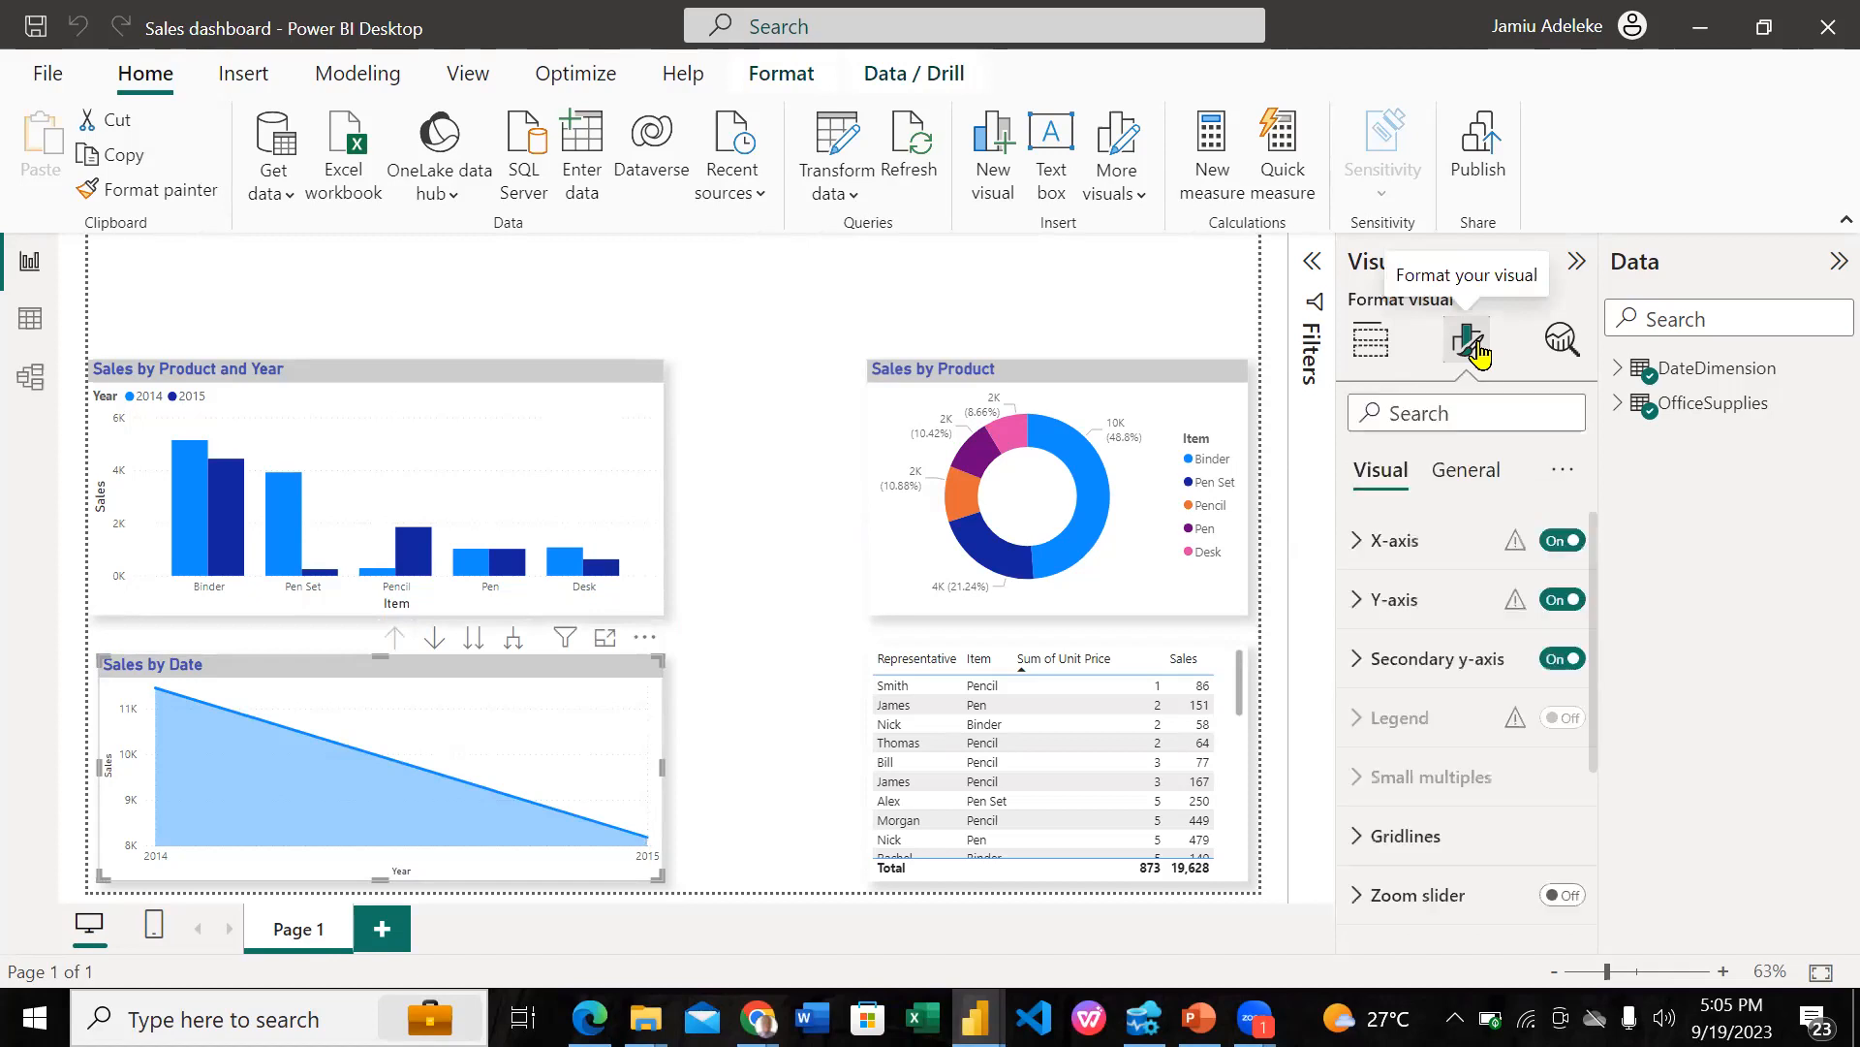
pyautogui.click(1463, 472)
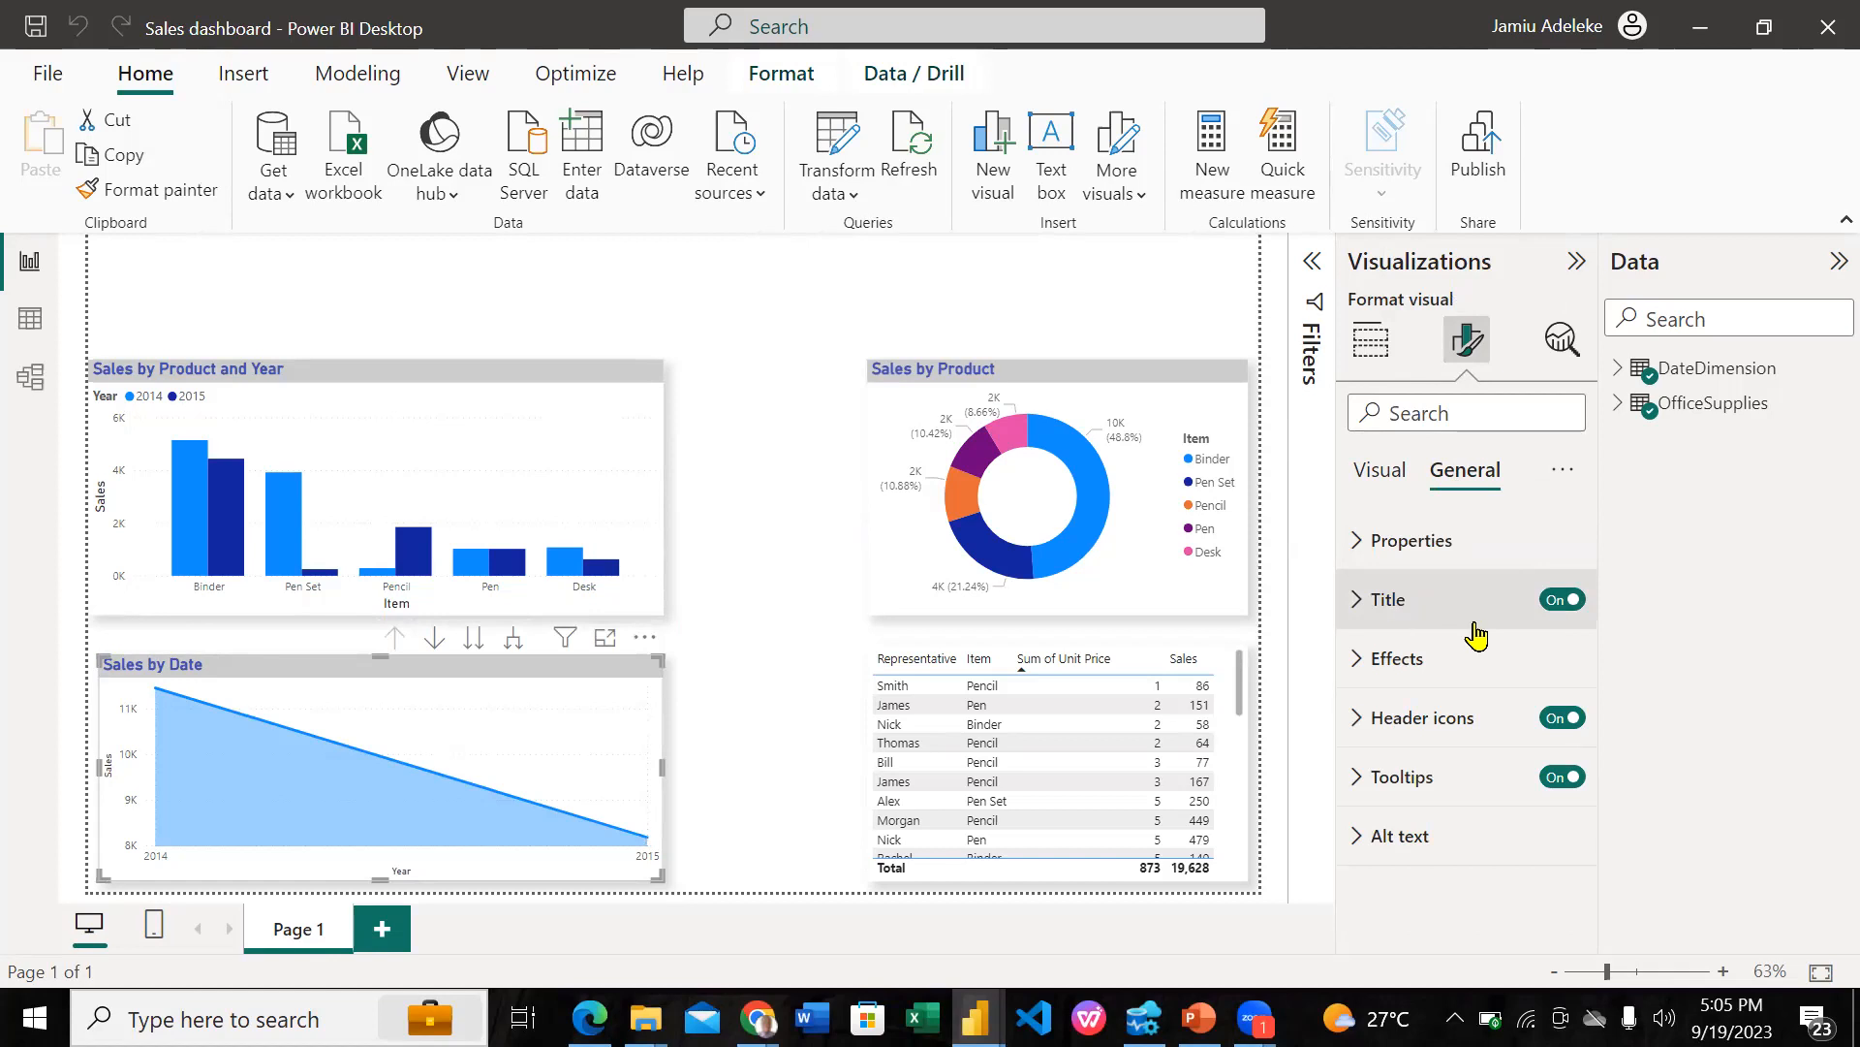
pyautogui.click(1370, 617)
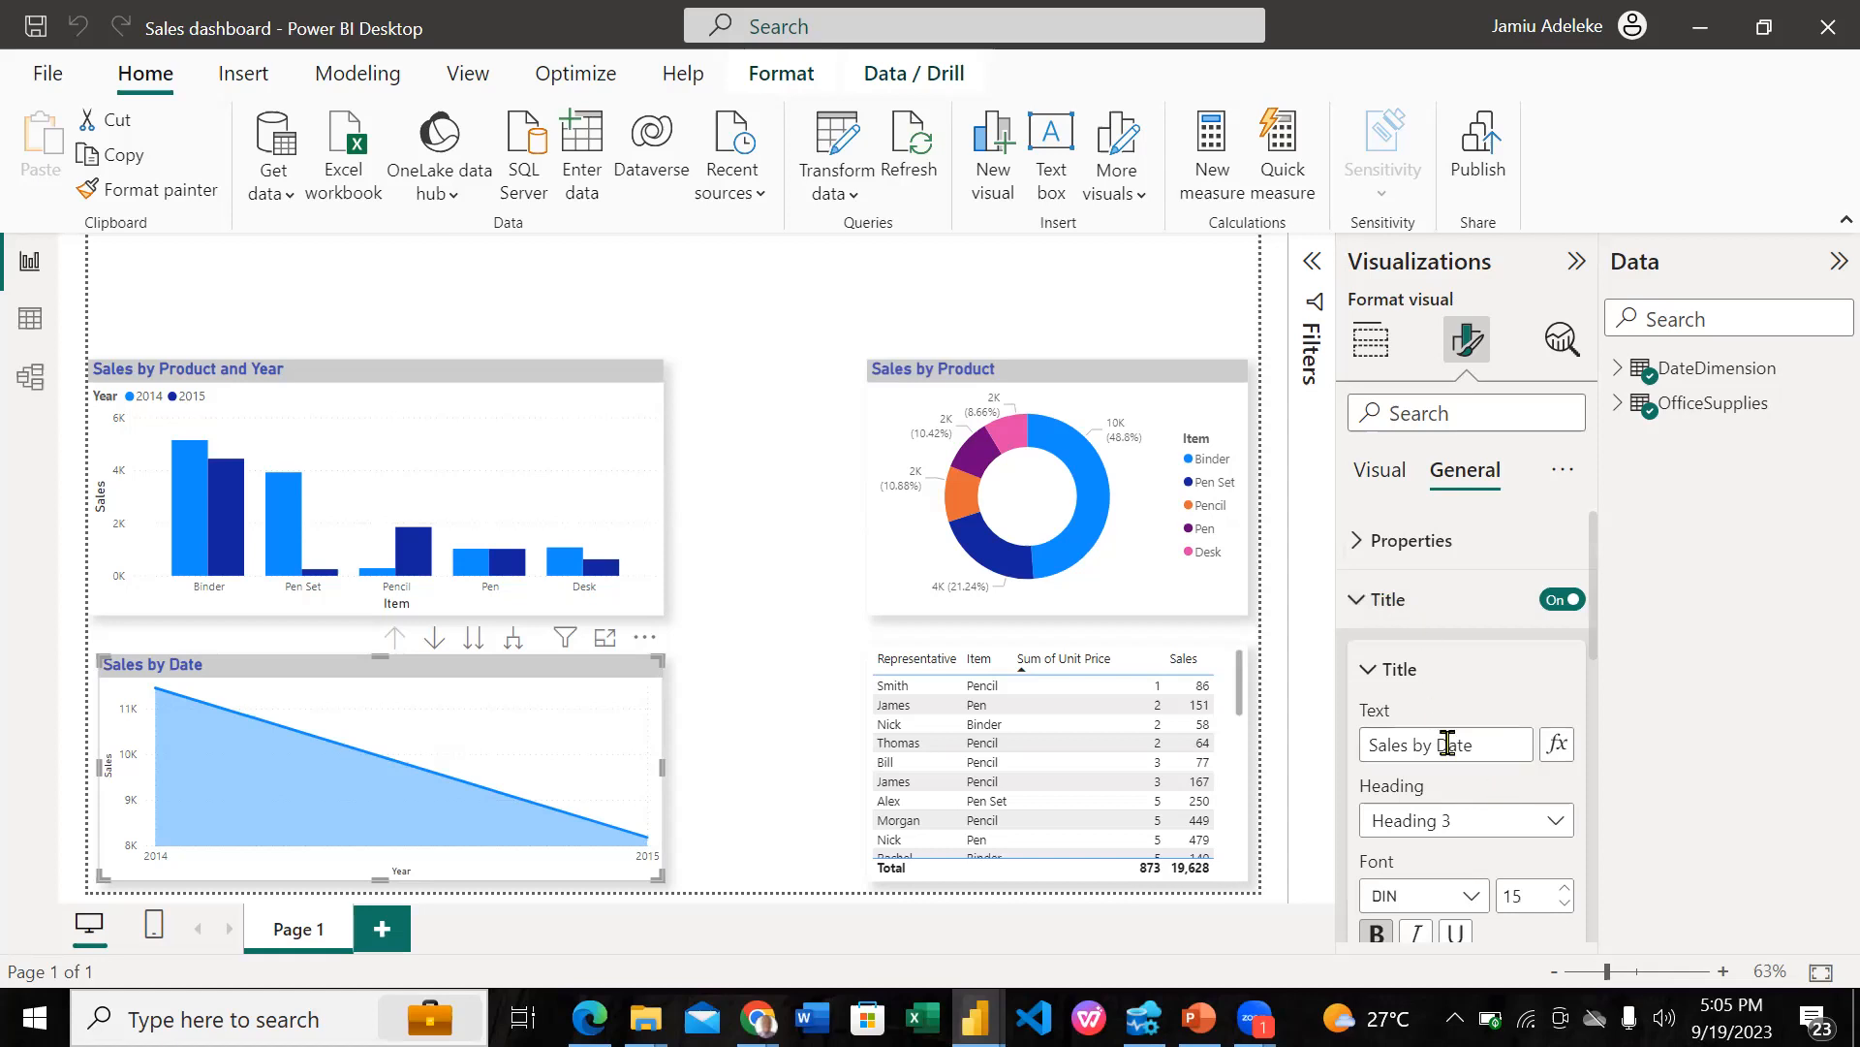
pyautogui.scroll(-3, 1464, 746)
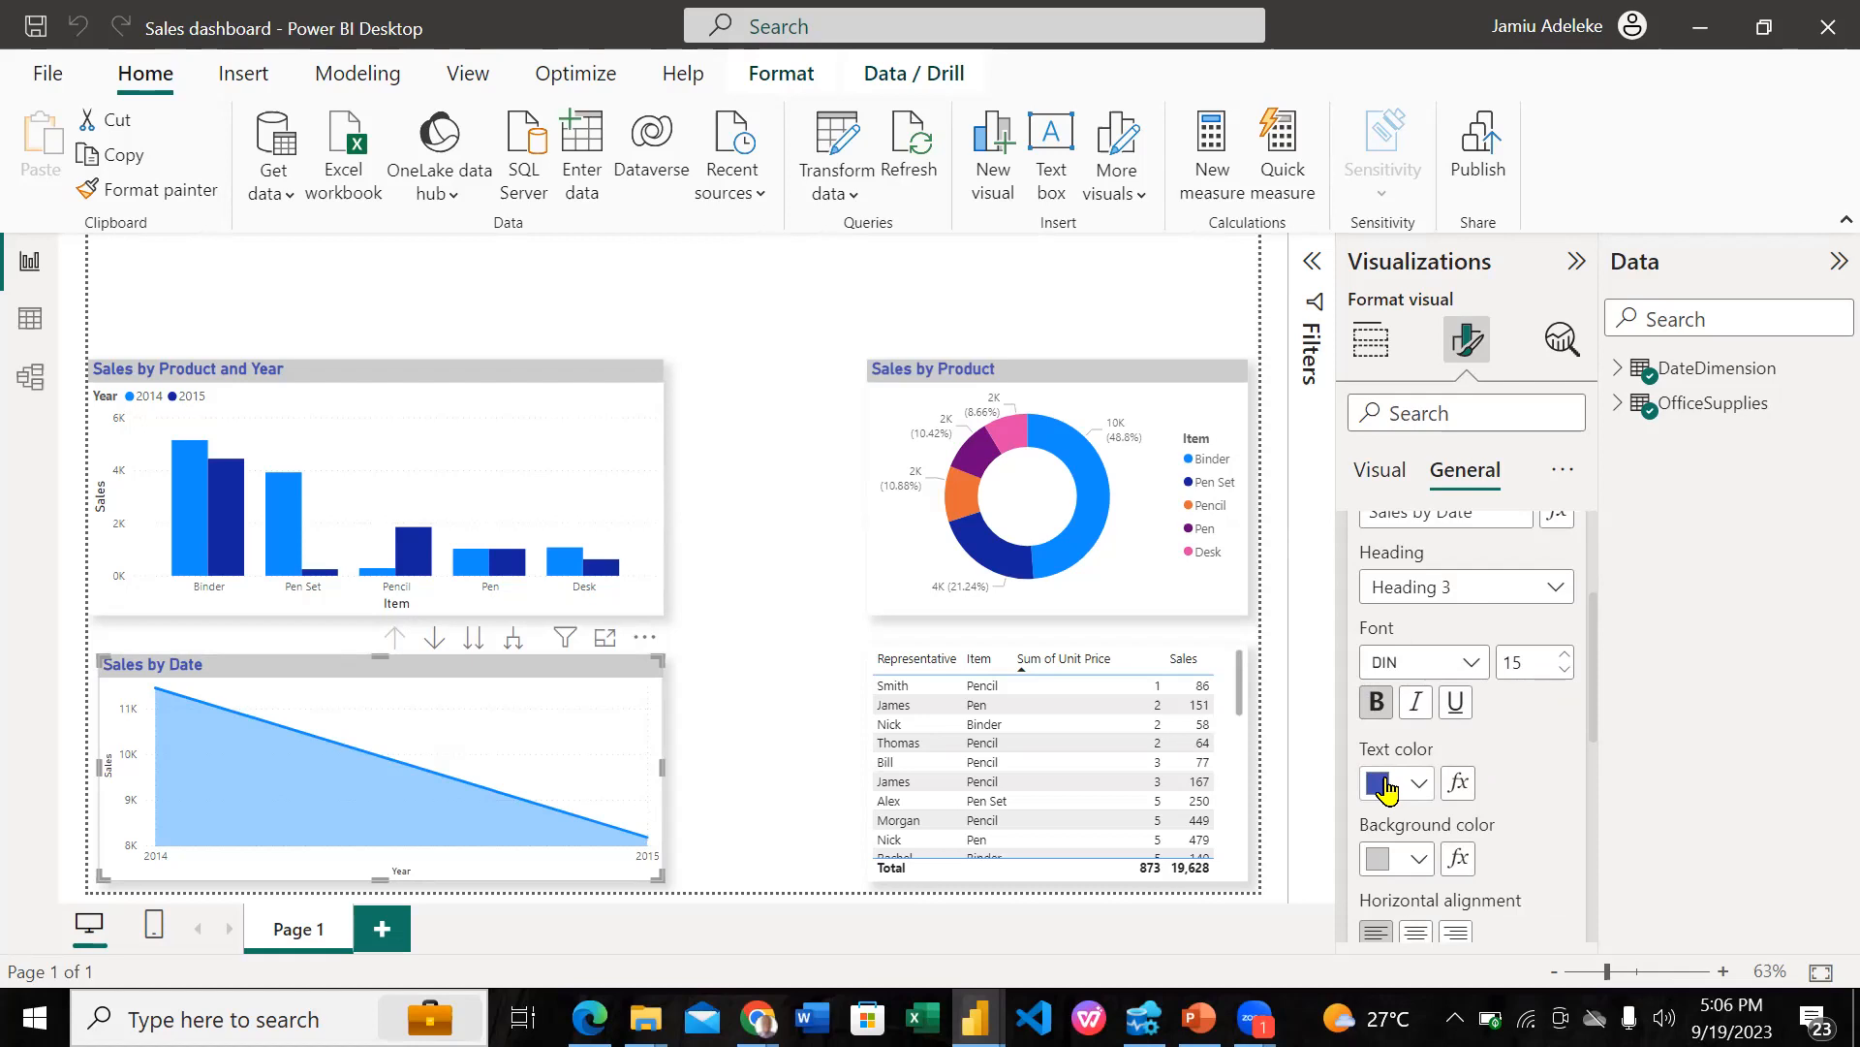
pyautogui.click(1369, 349)
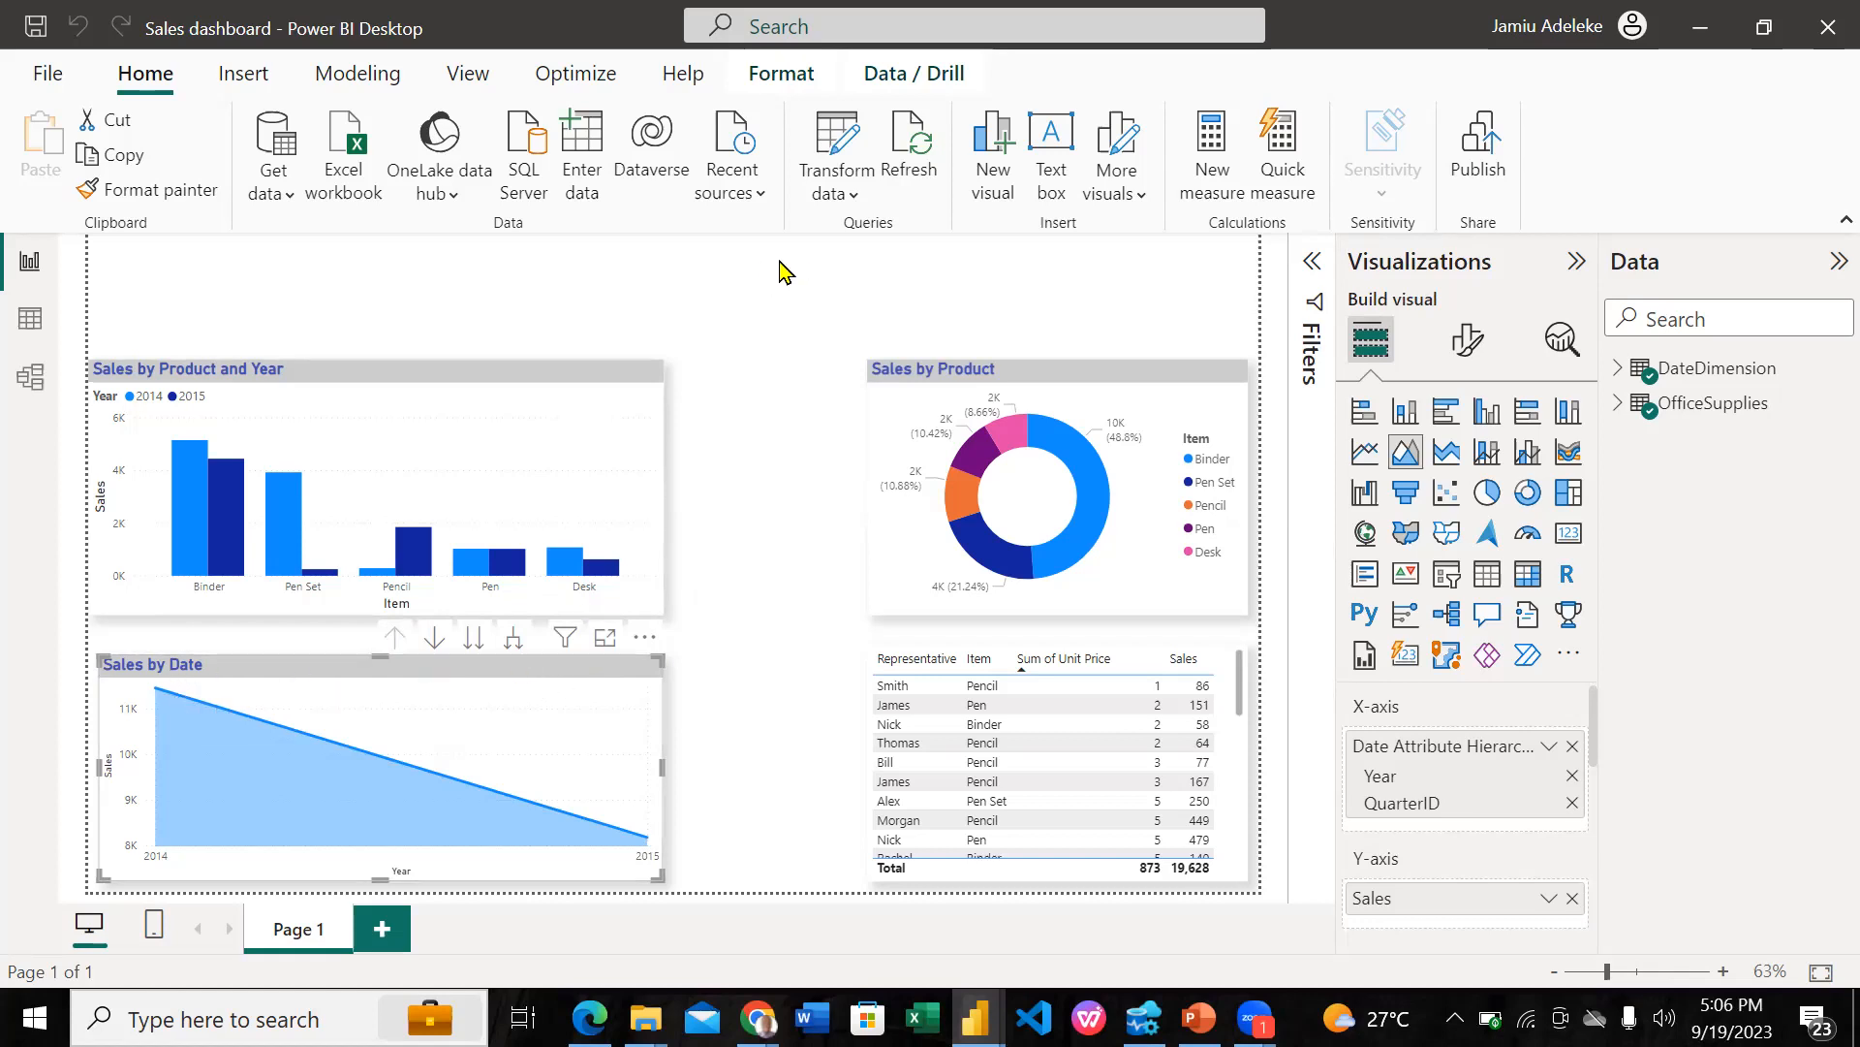
# Step: Review the shadow effect settings of the Sales by Date chart, including color, offset and position, and deselect the chart
pyautogui.click(1466, 344)
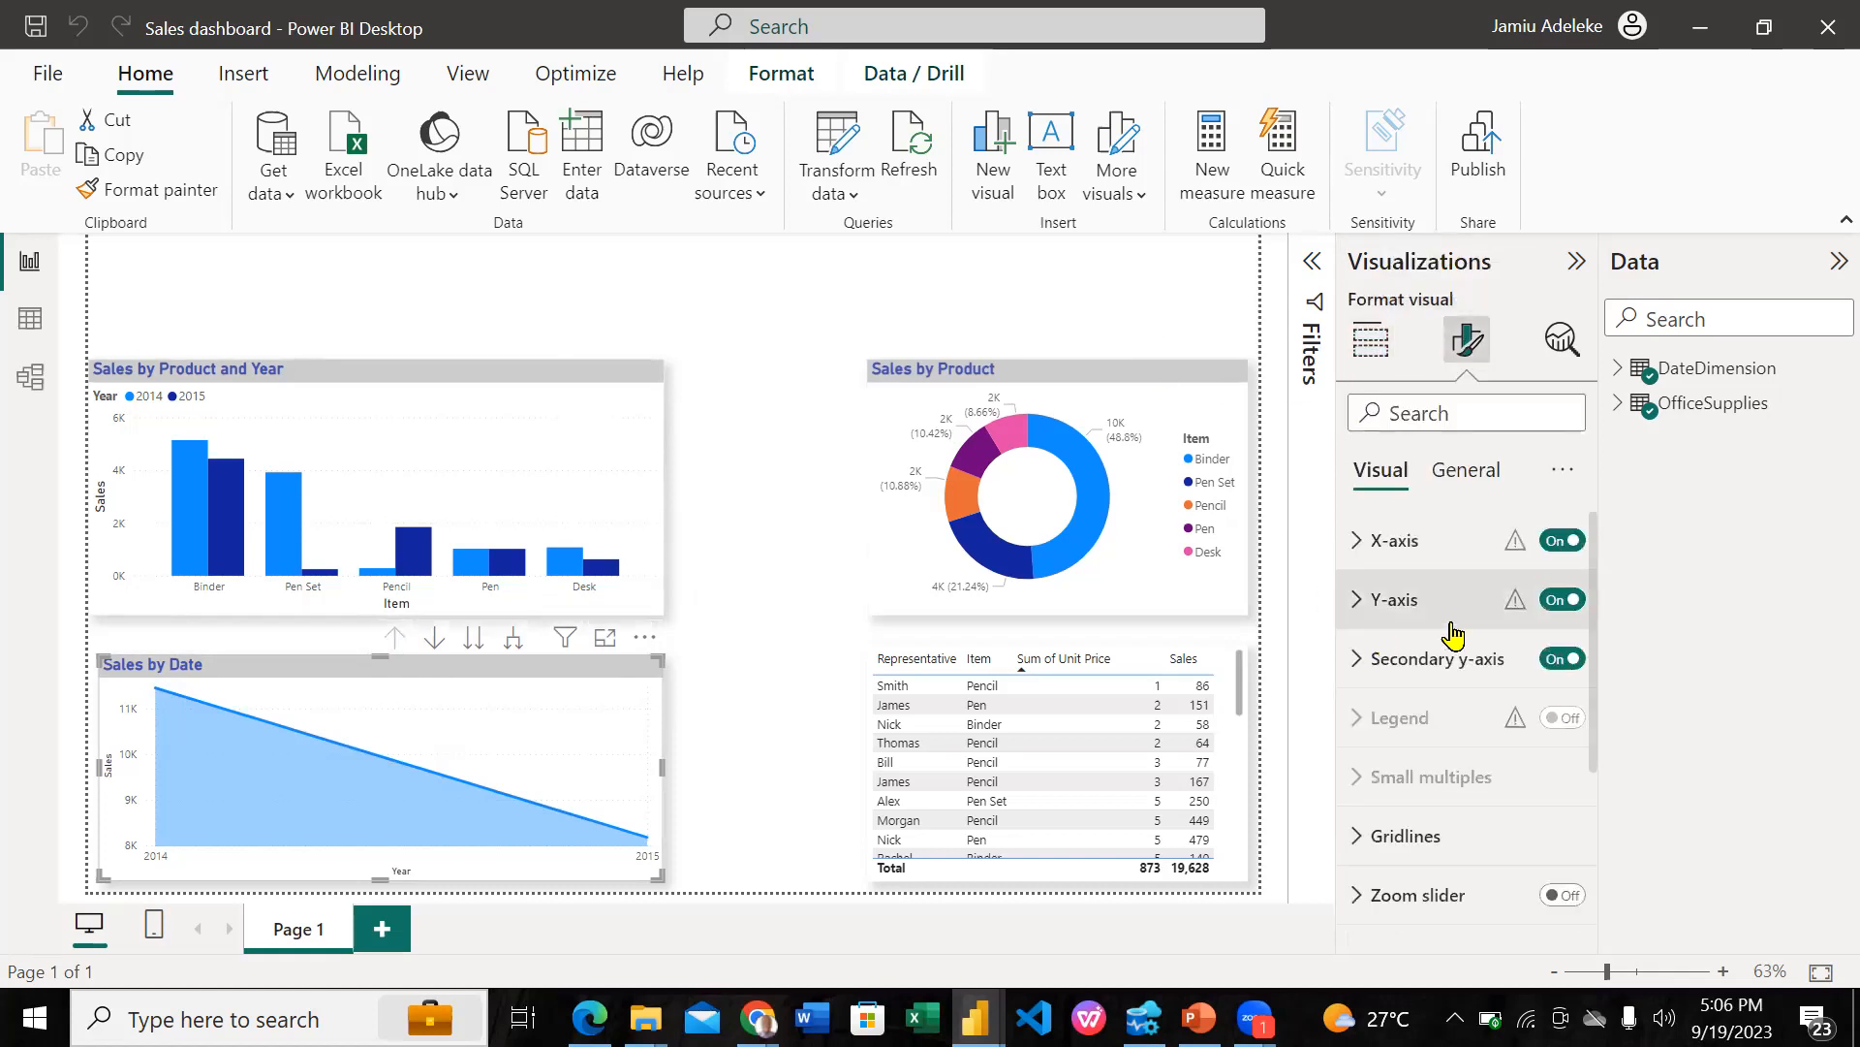
pyautogui.click(1489, 492)
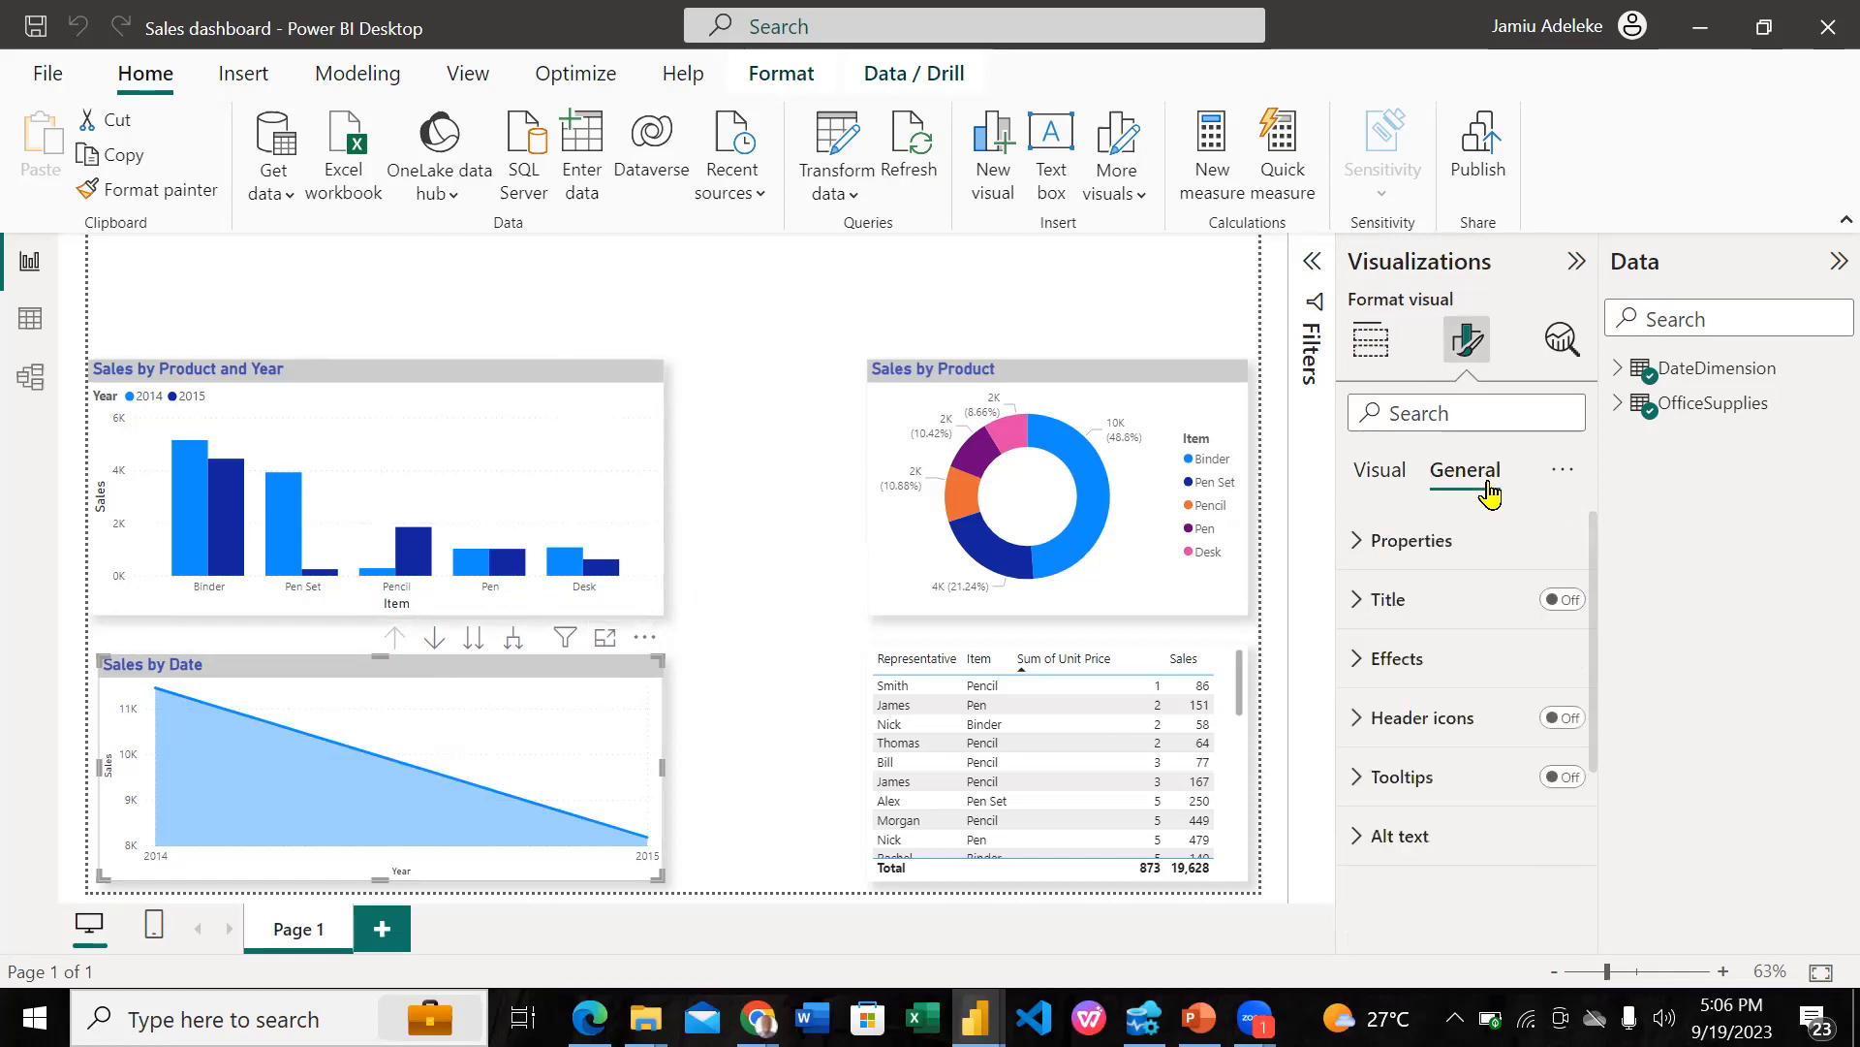
pyautogui.click(1401, 659)
pyautogui.scroll(-4, 1414, 841)
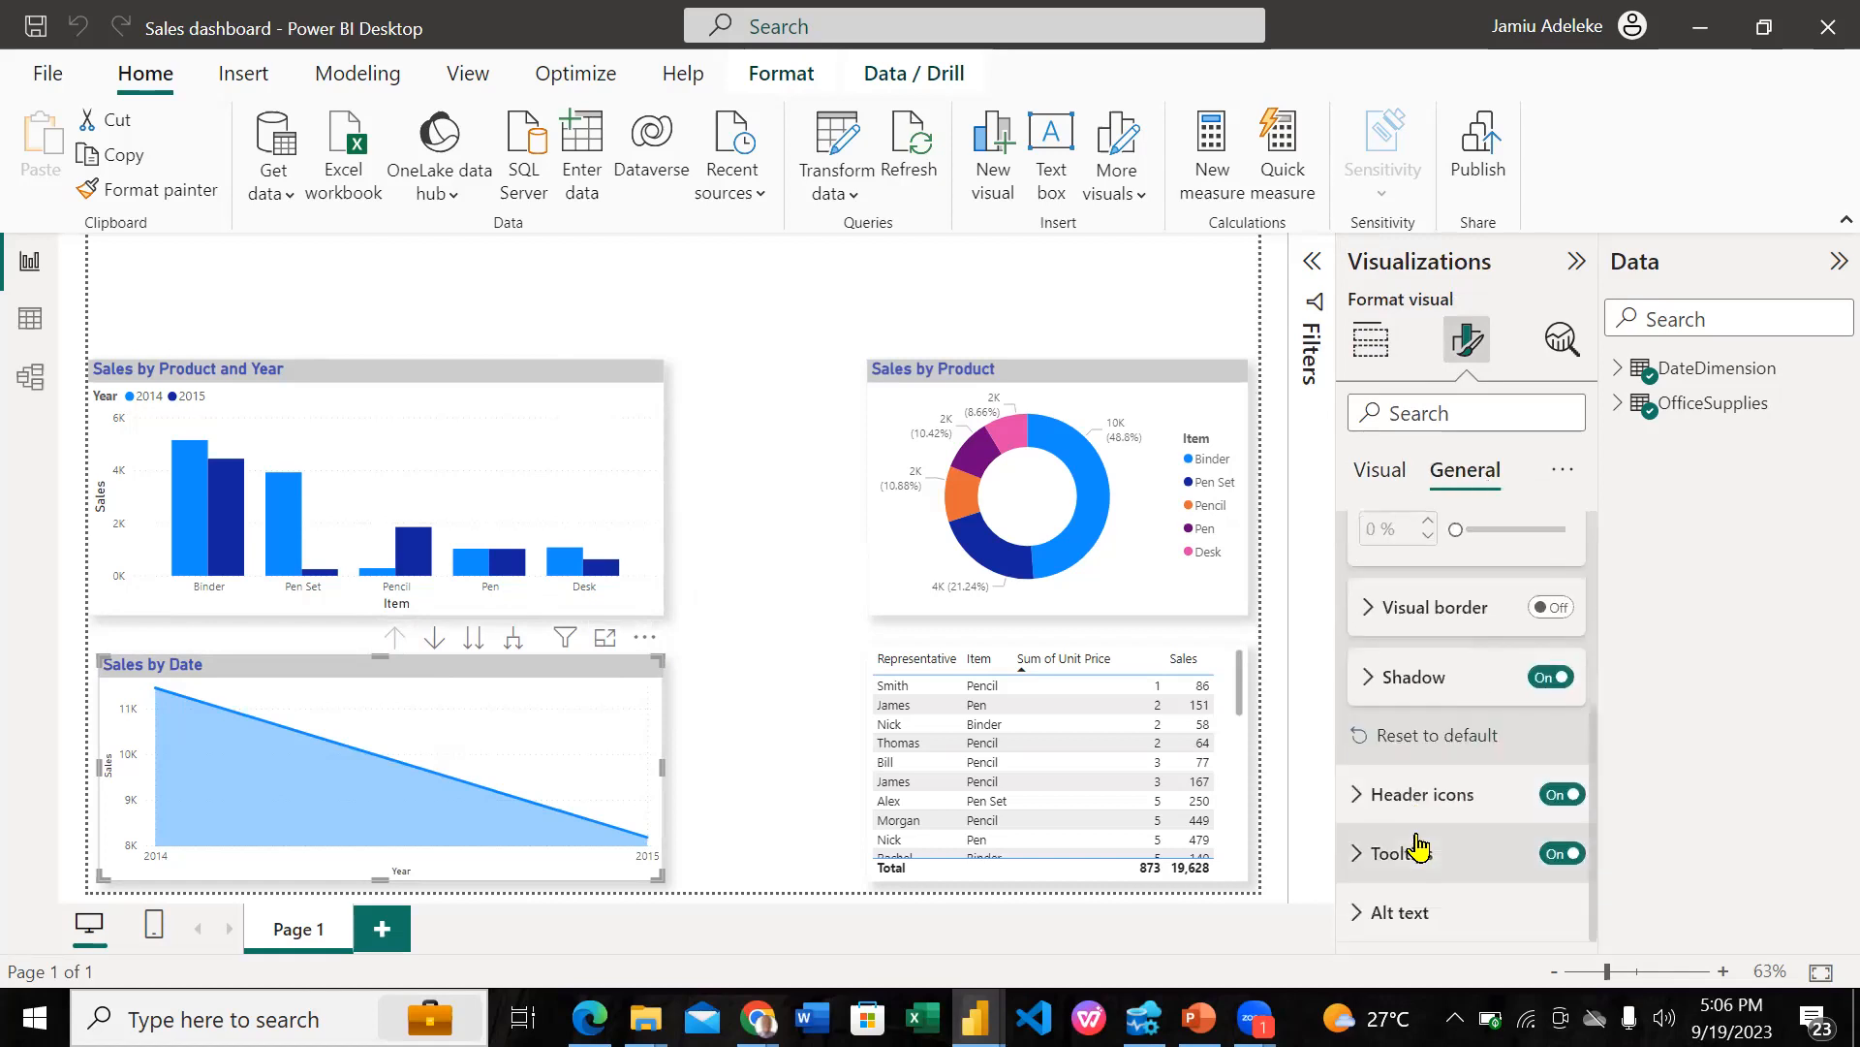
pyautogui.click(1363, 681)
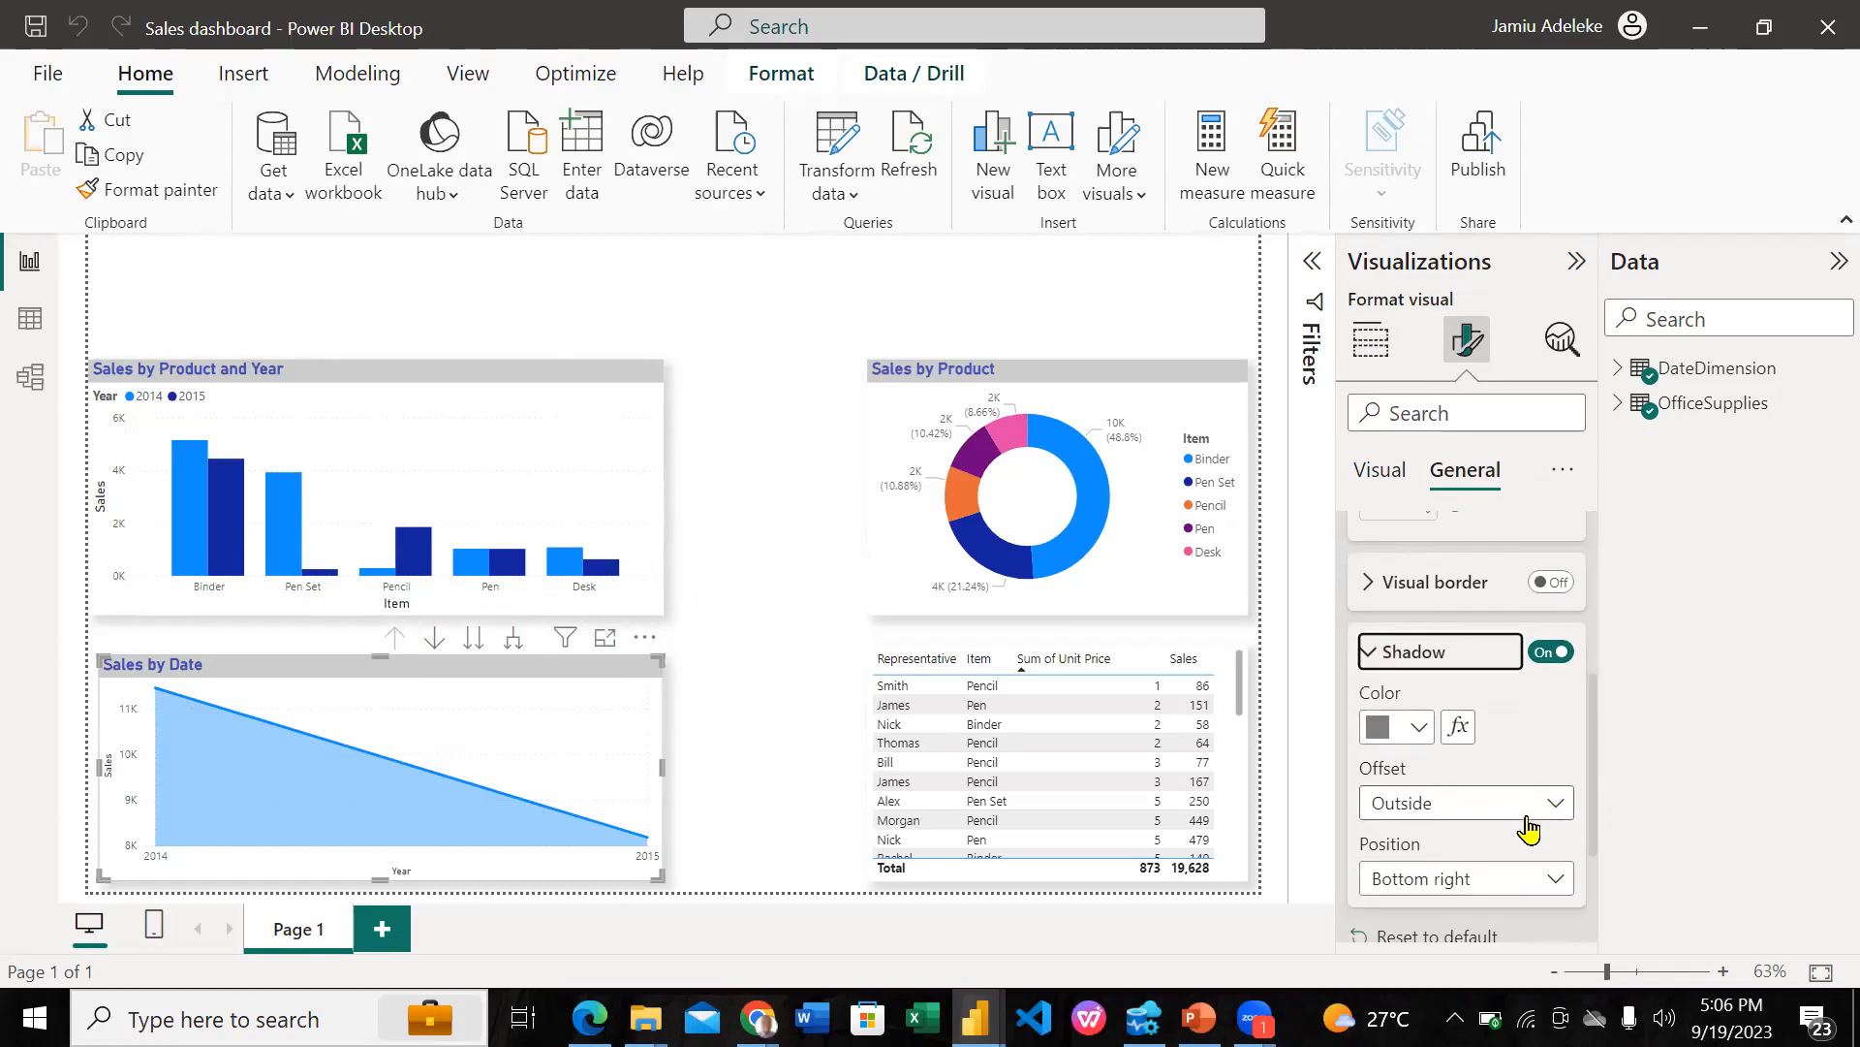
pyautogui.scroll(1, 1528, 826)
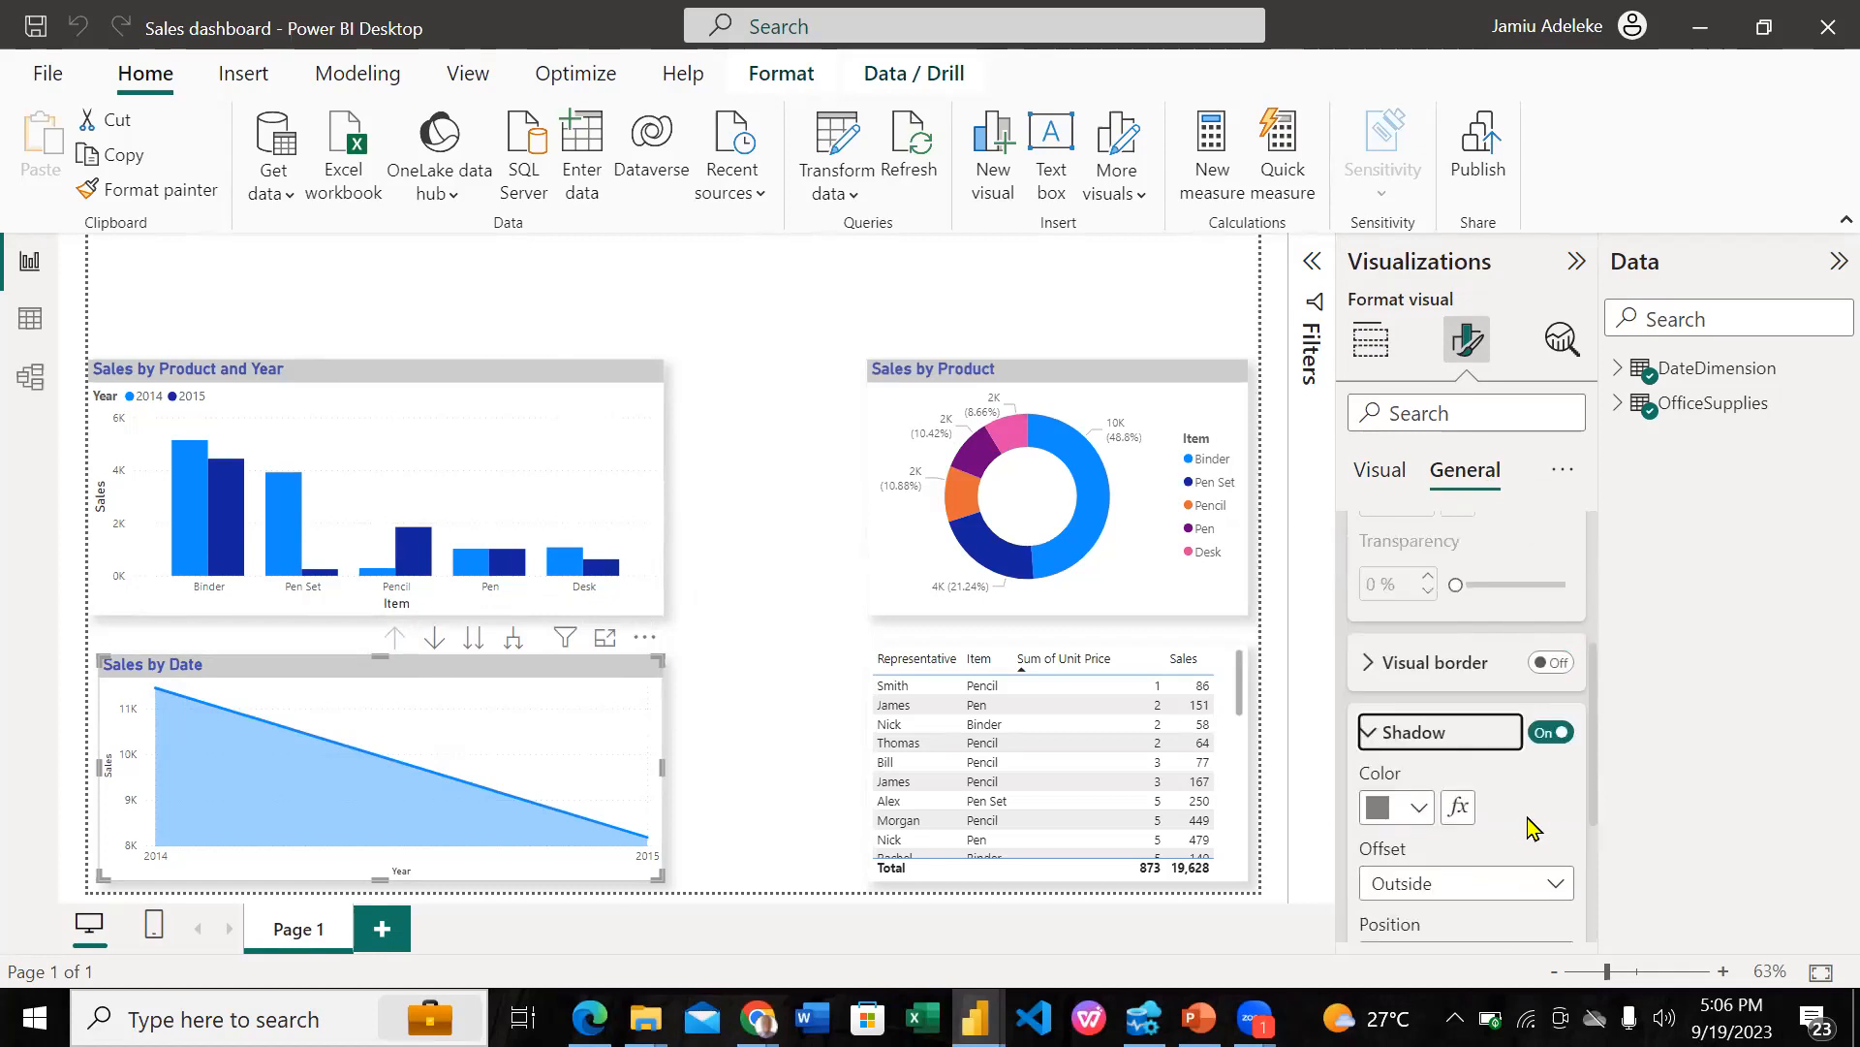
pyautogui.click(1372, 736)
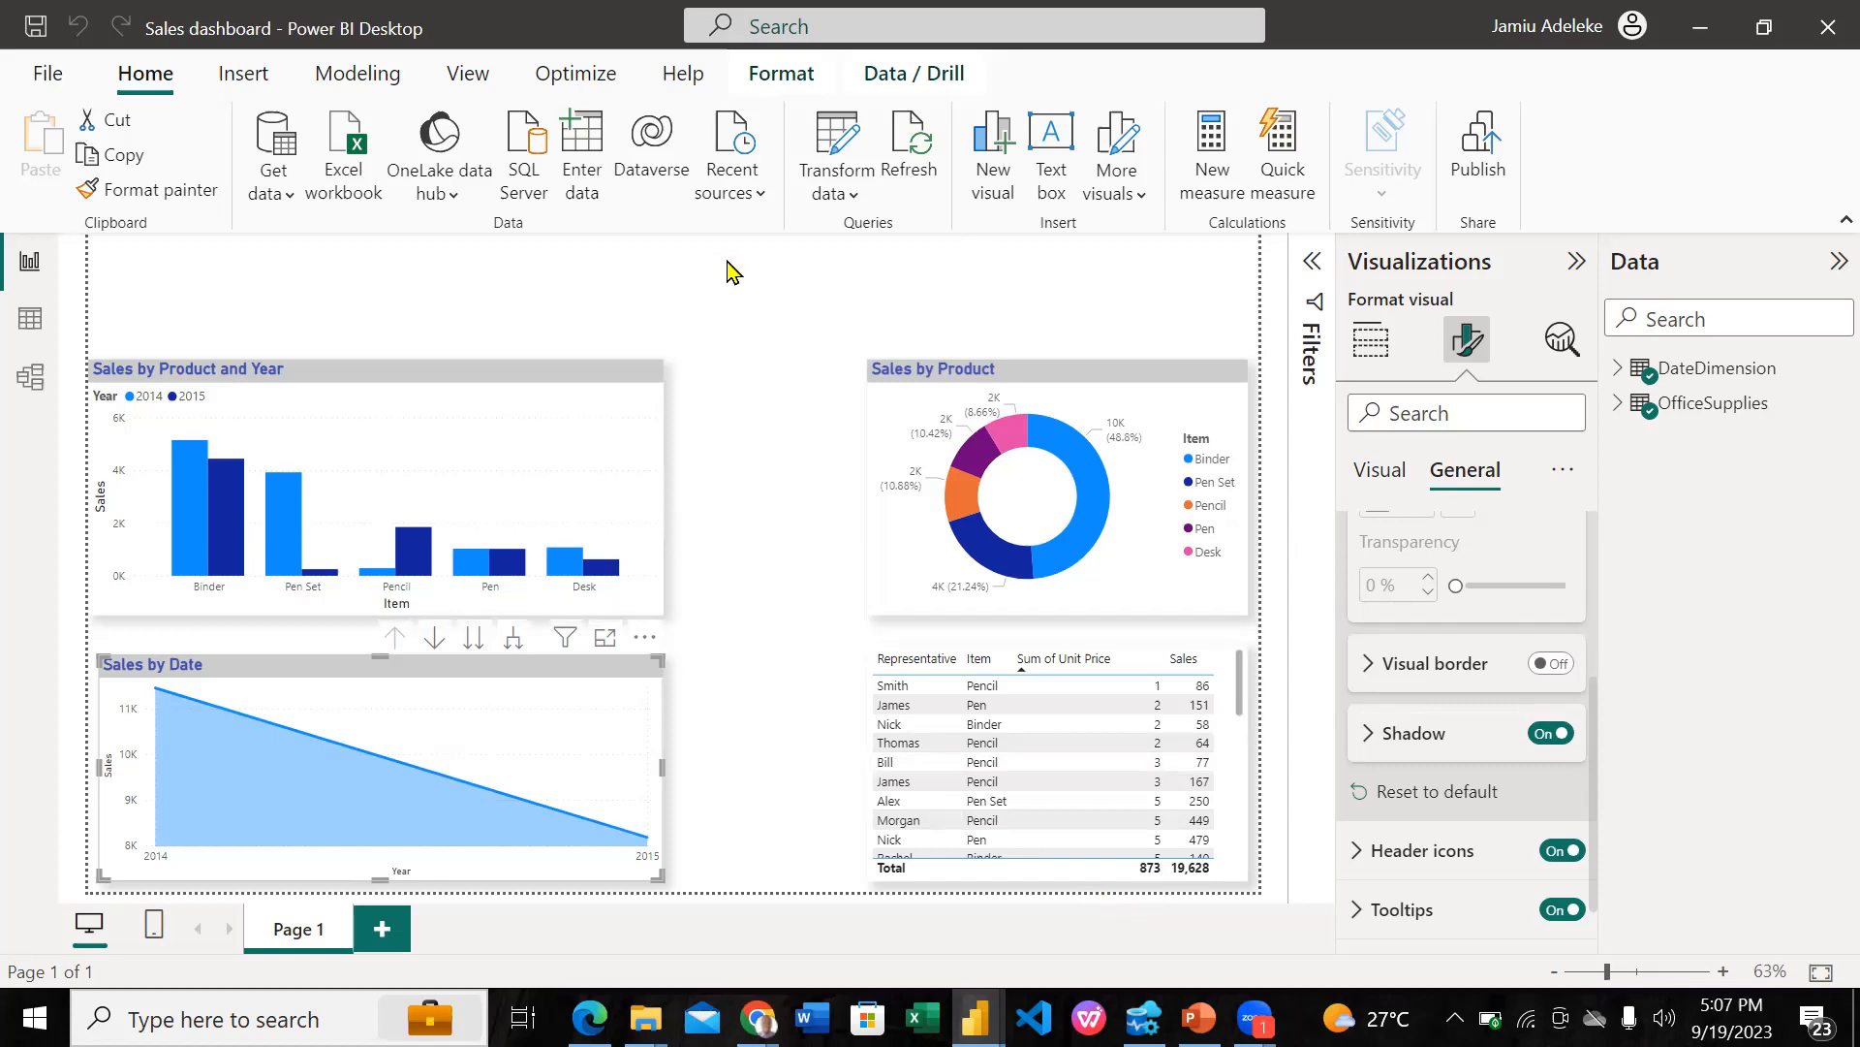
pyautogui.click(1177, 899)
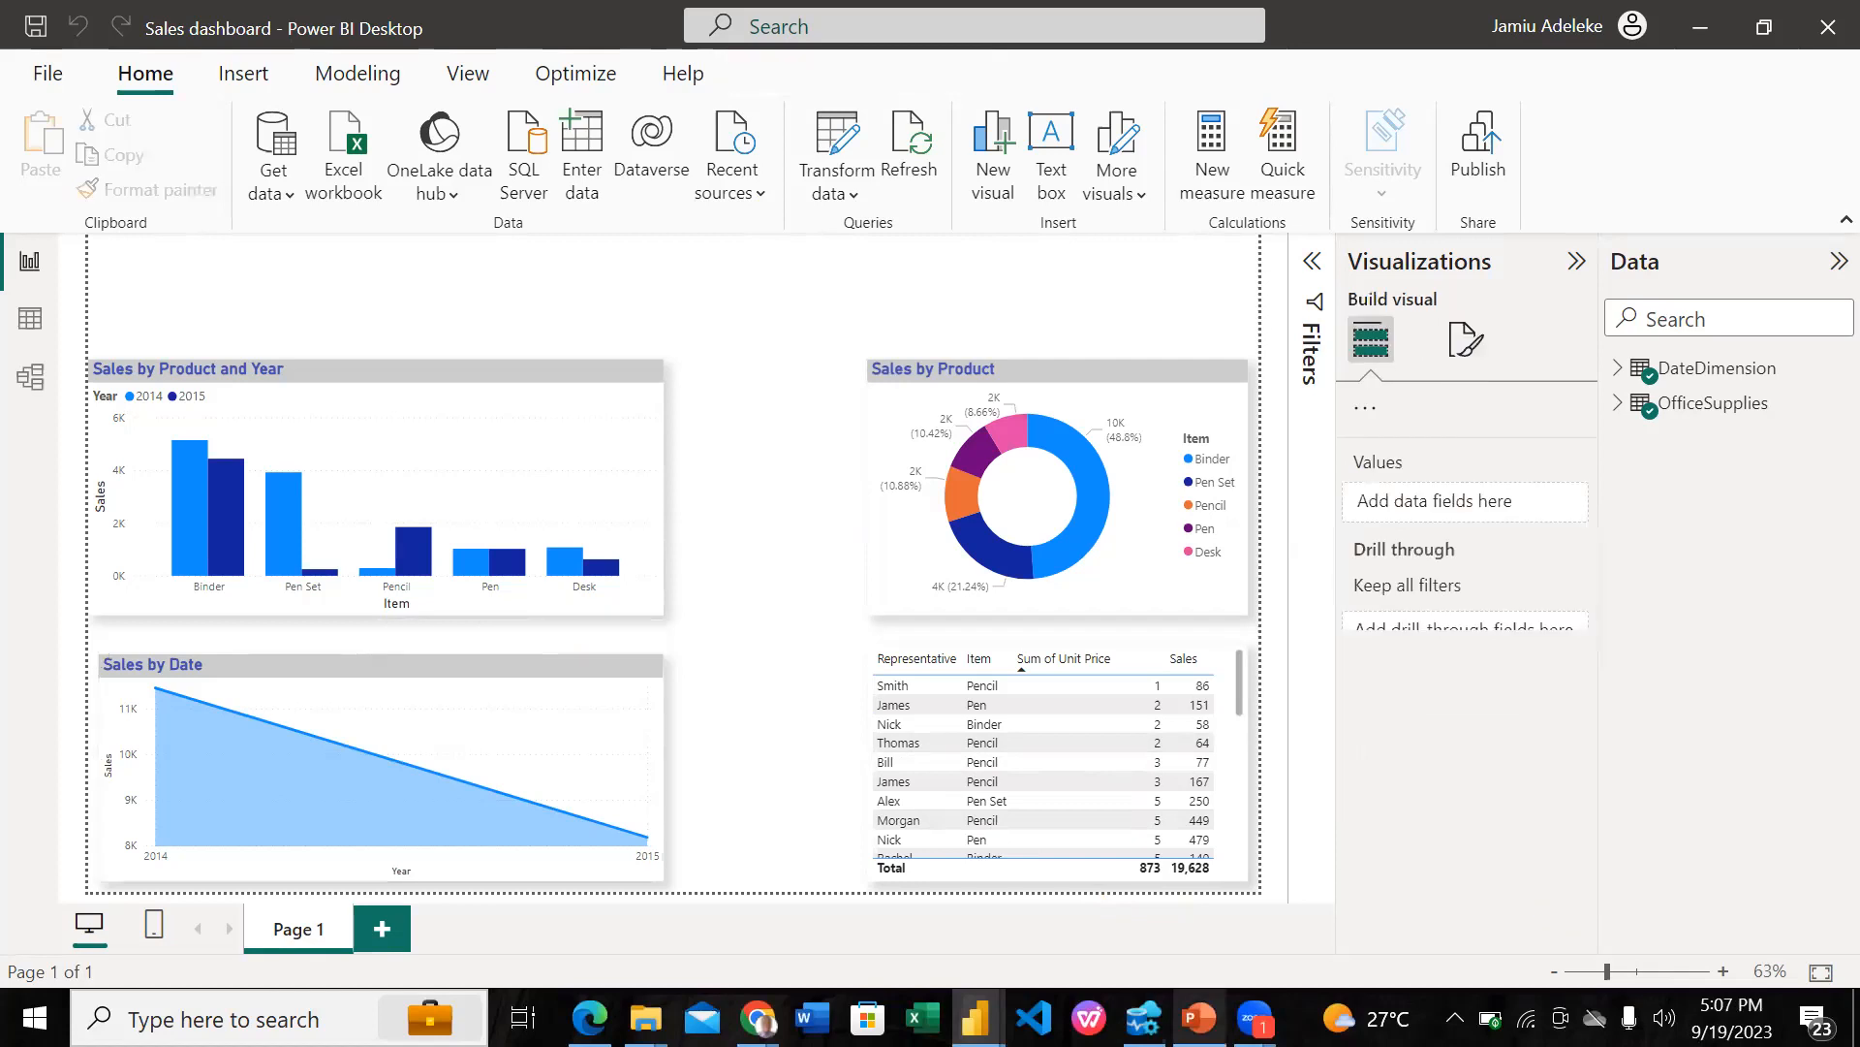
# Step: Switch to the PowerPoint slide show to read the Task Required slide, and return to the Sales dashboard in Power BI Desktop
pyautogui.click(1198, 1017)
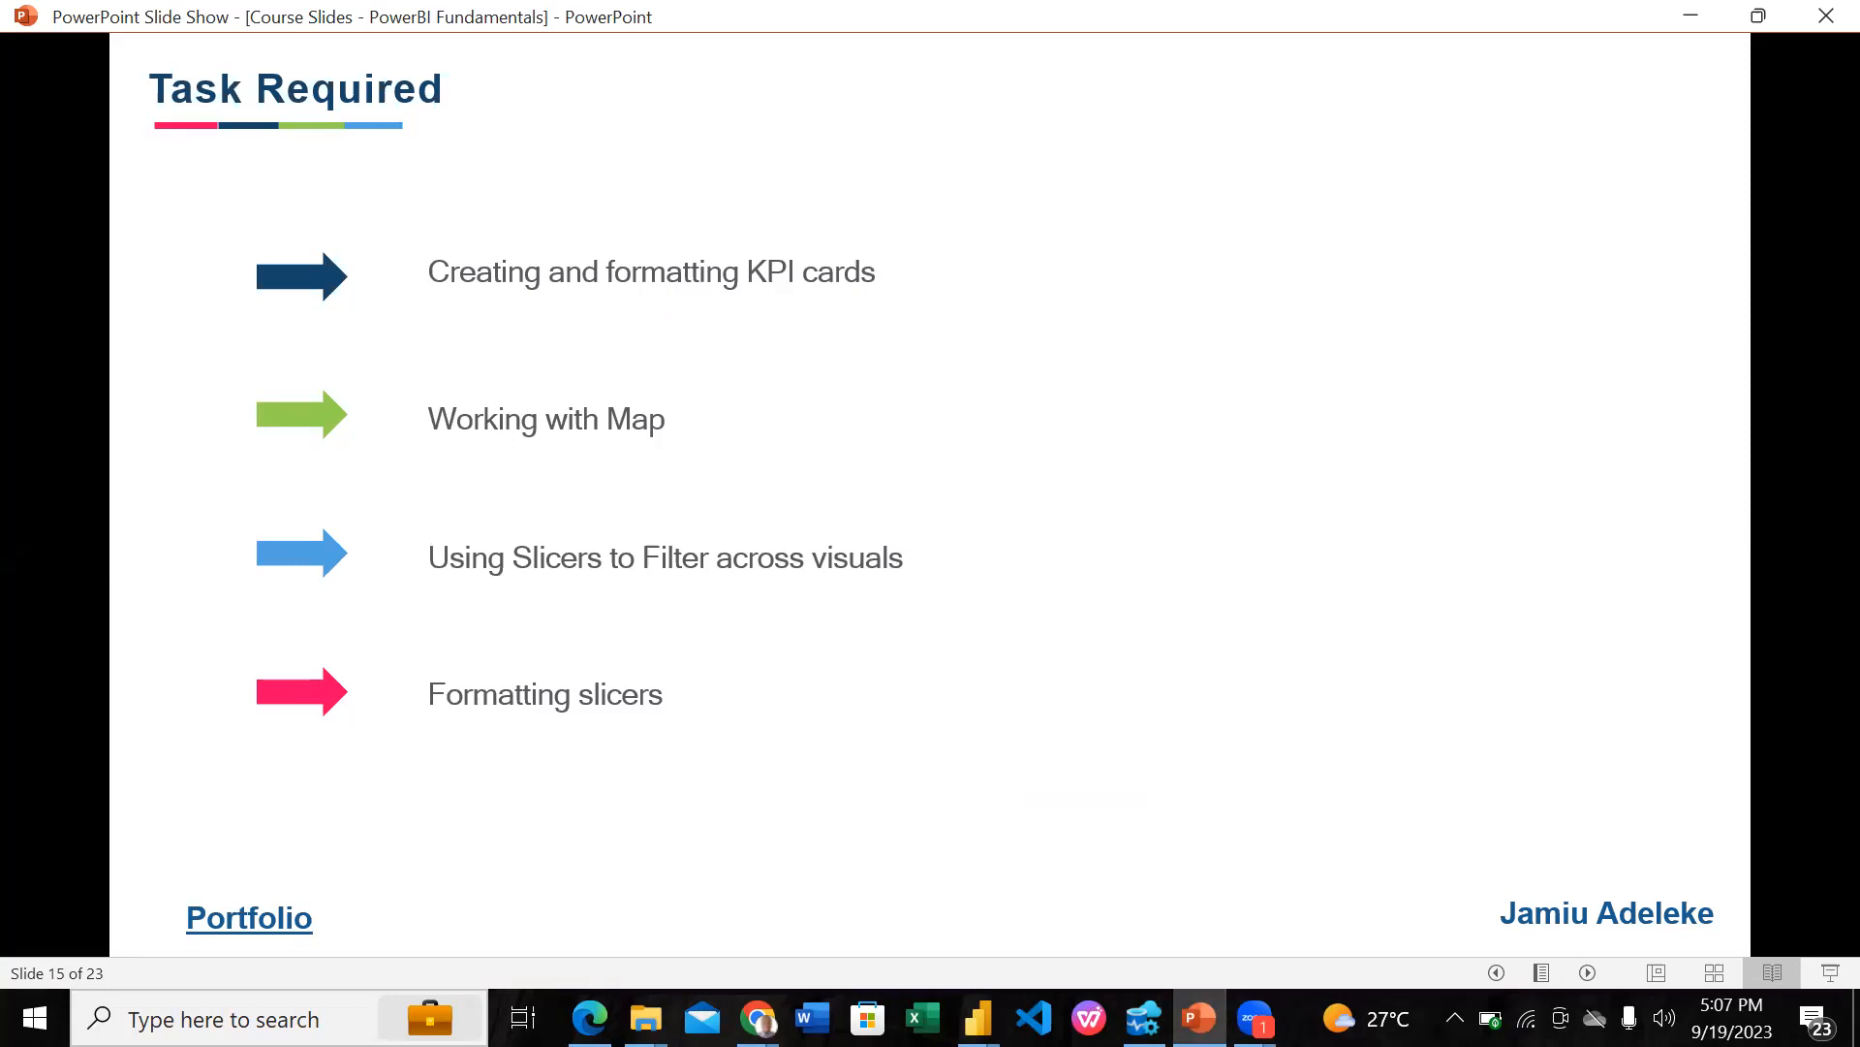
pyautogui.moveTo(757, 1017)
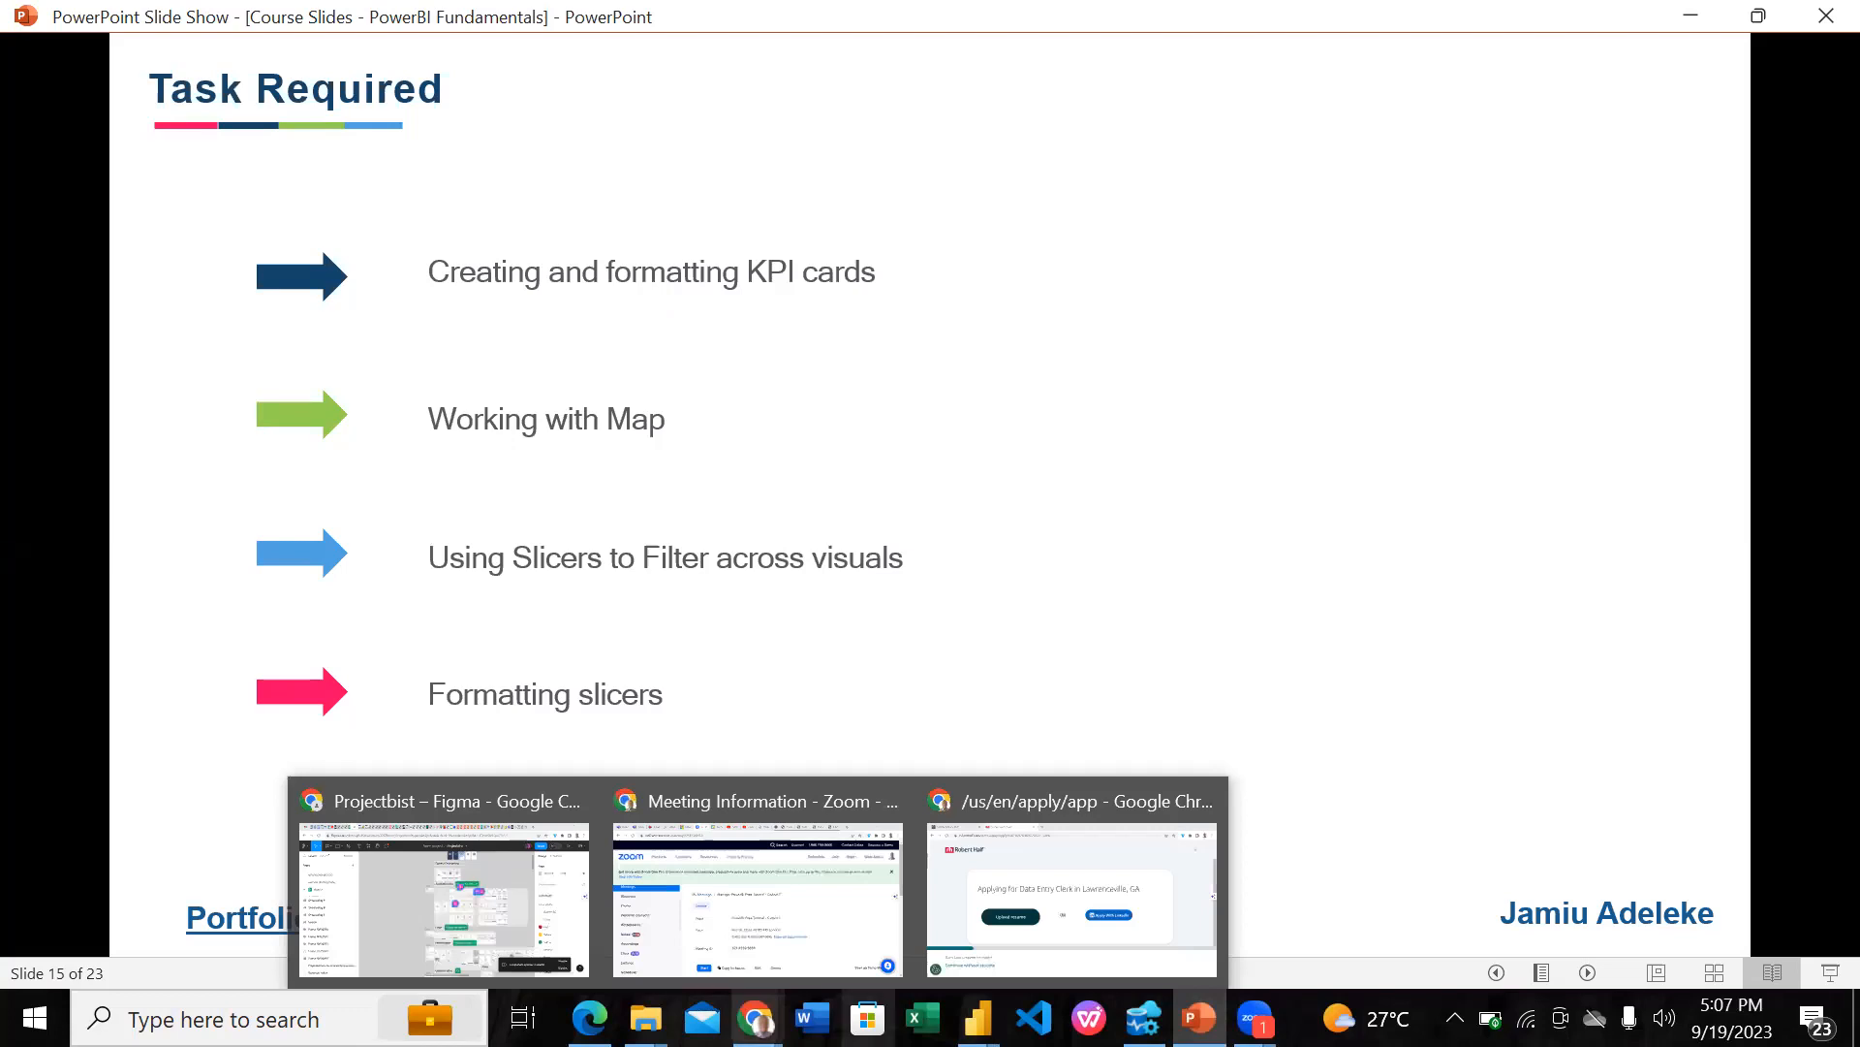
pyautogui.moveTo(1145, 1017)
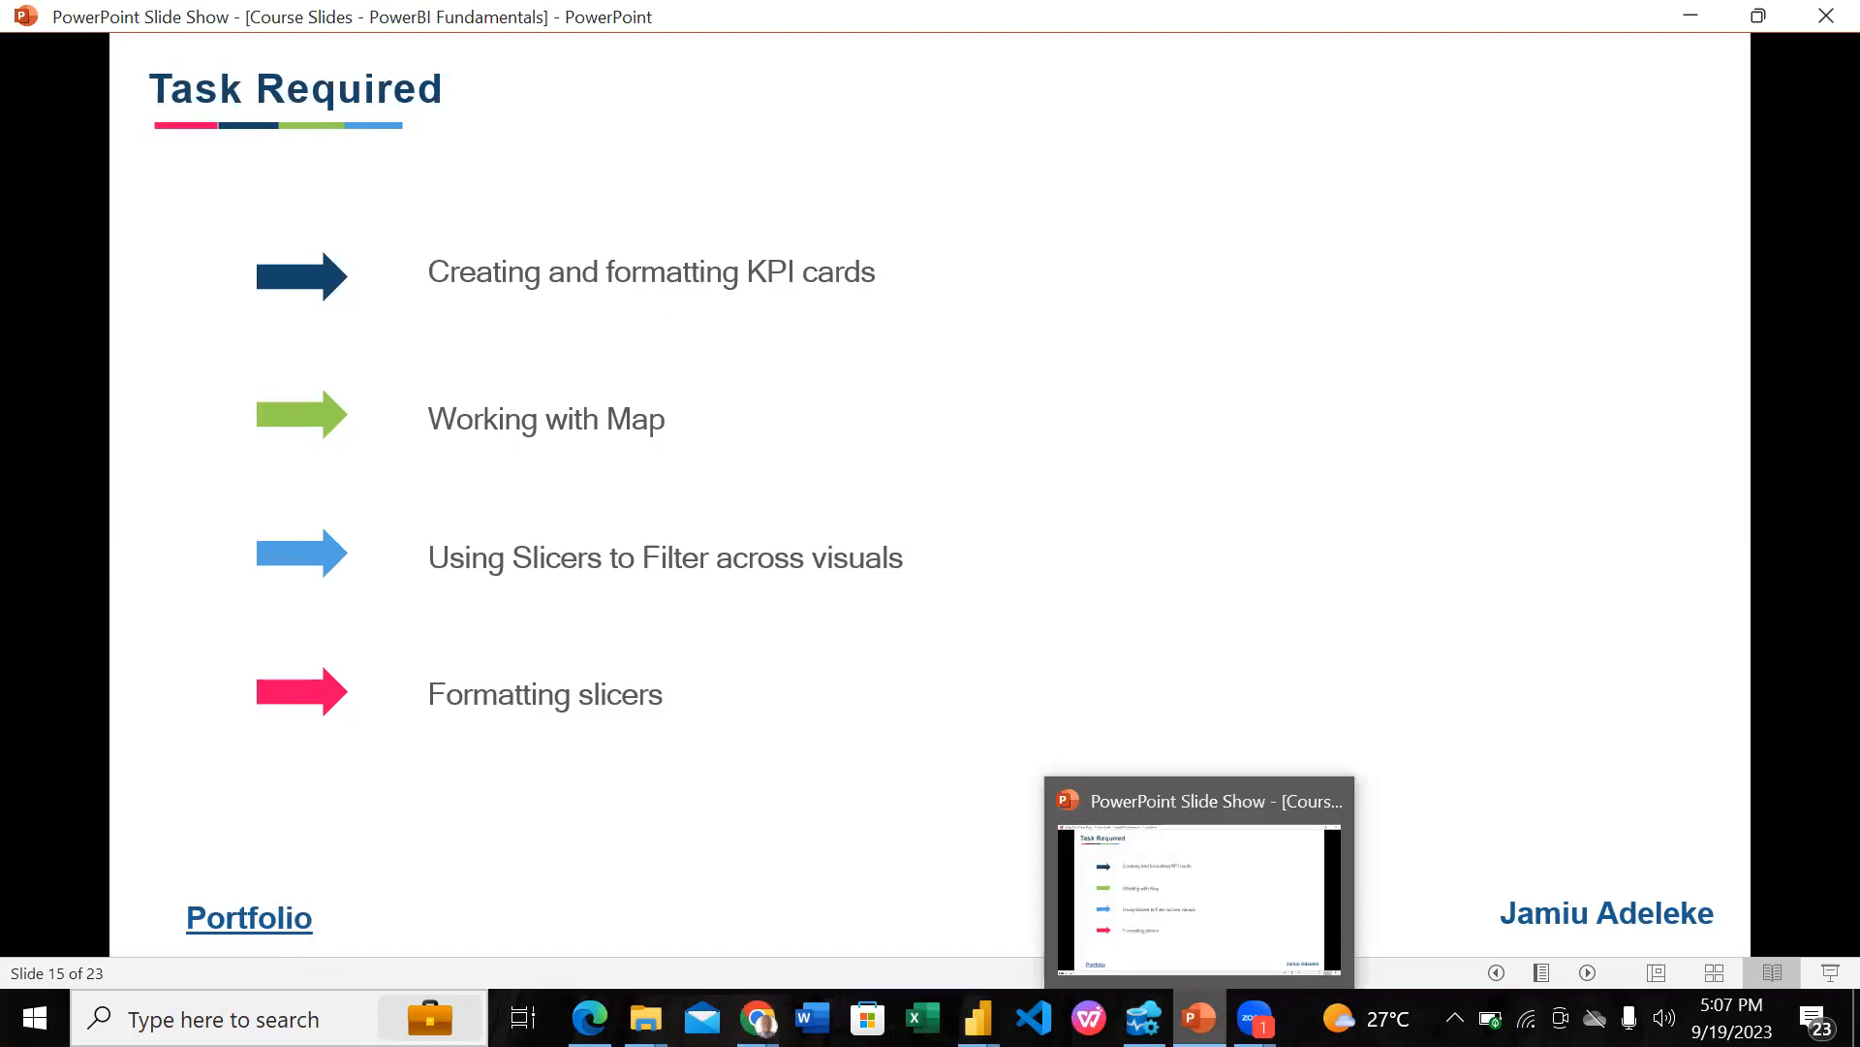
pyautogui.click(1199, 902)
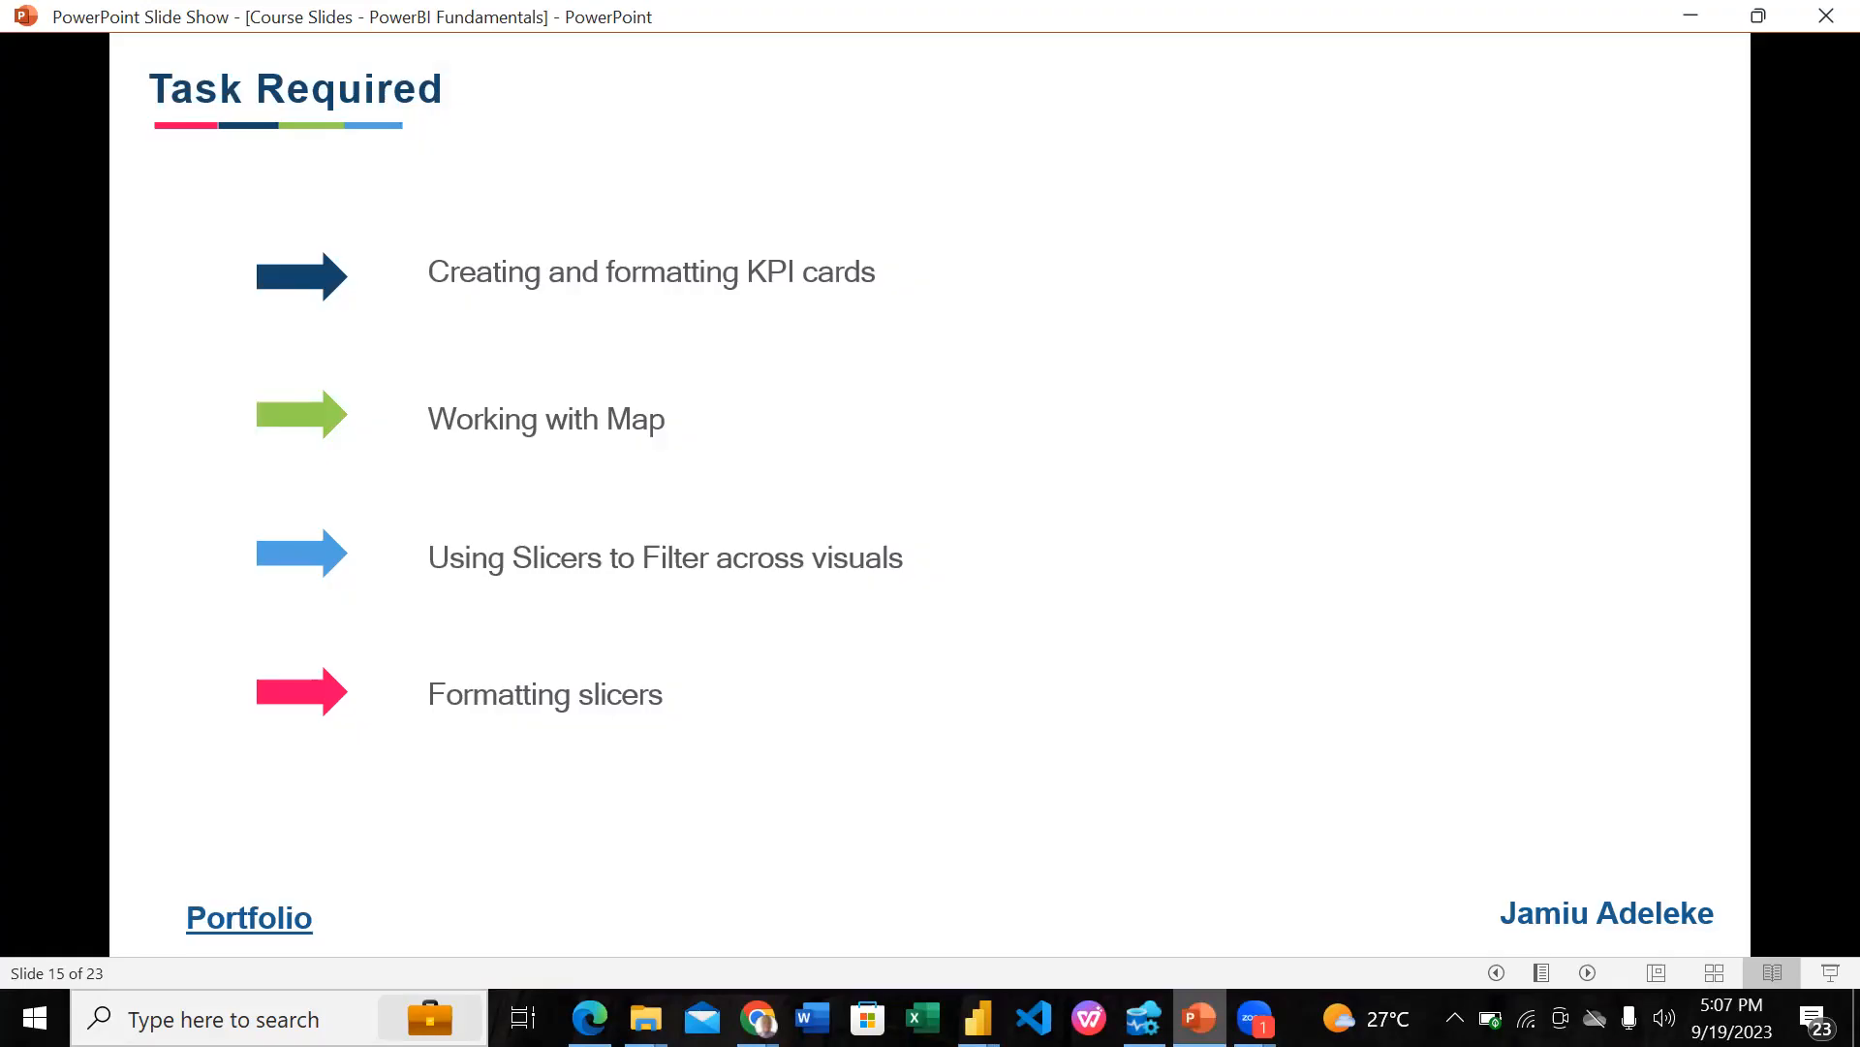
pyautogui.hotkey('alt', 'Tab')
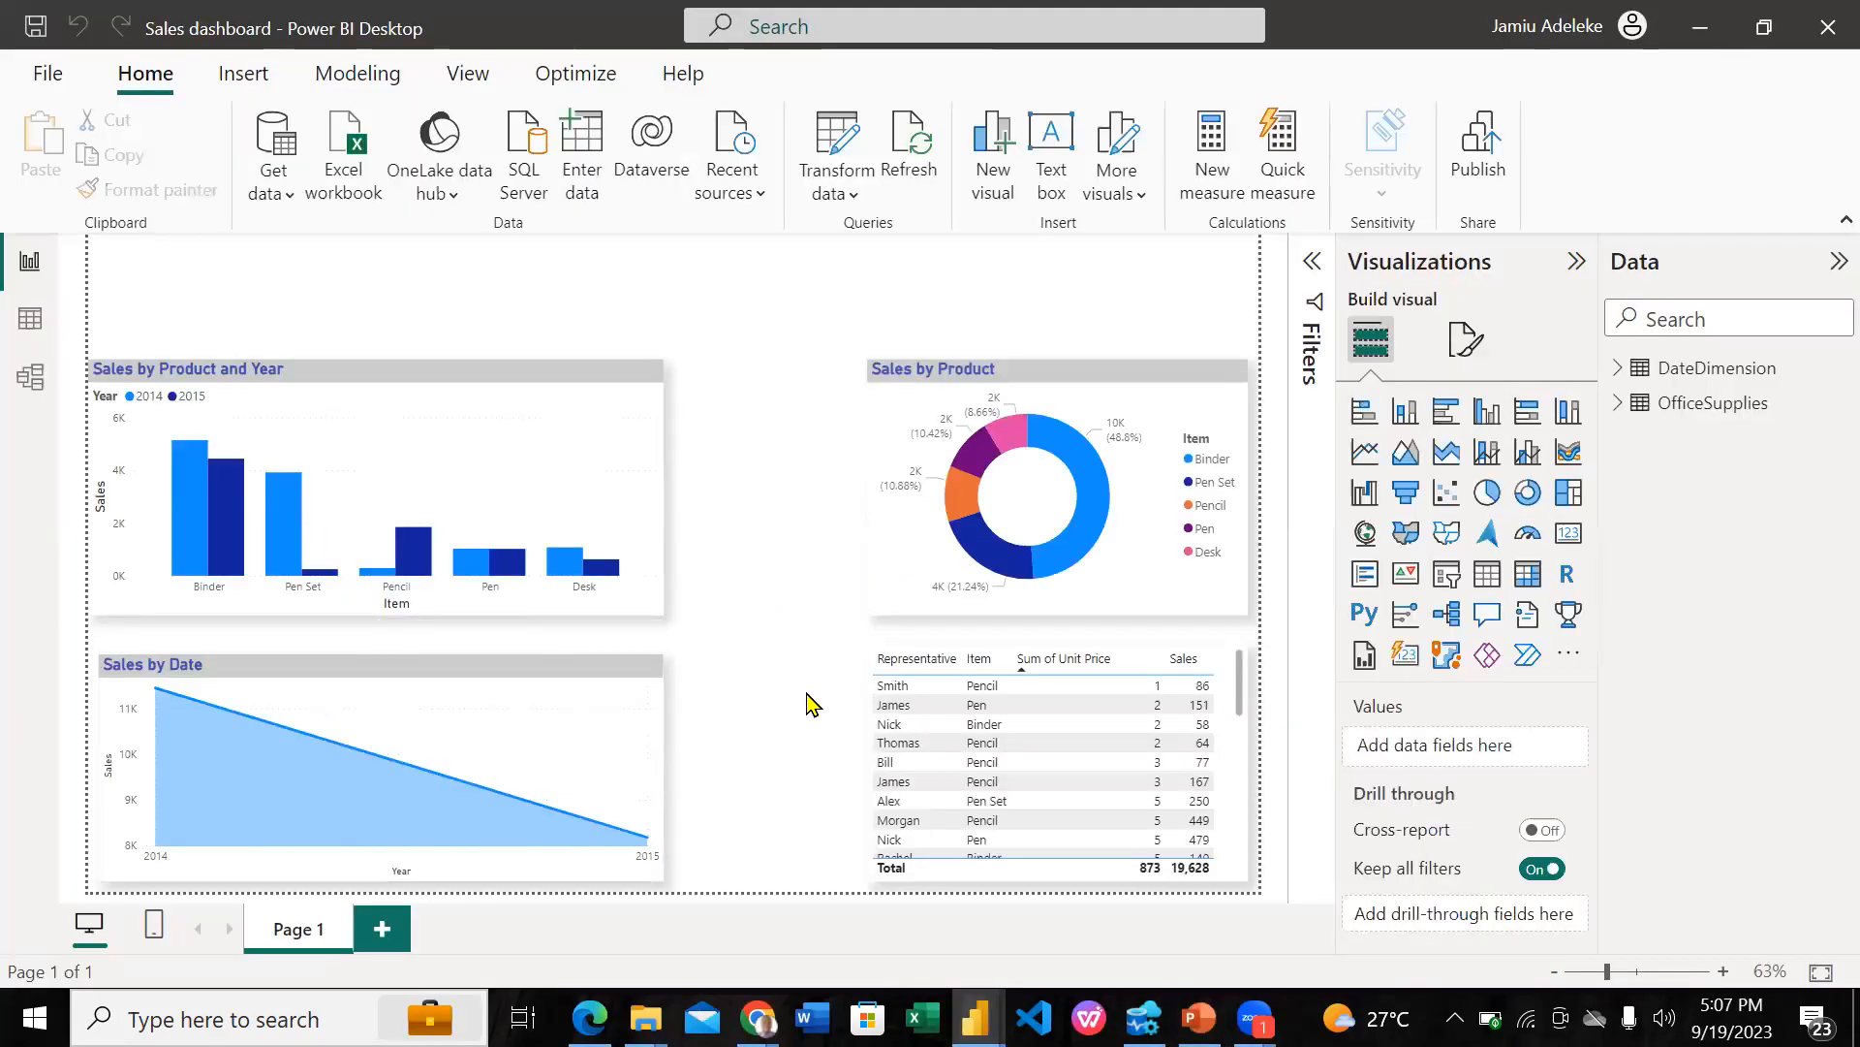
# Step: Examine the finished layout of the Practice1 report as a reference and return to the Sales dashboard report
pyautogui.moveTo(975, 1018)
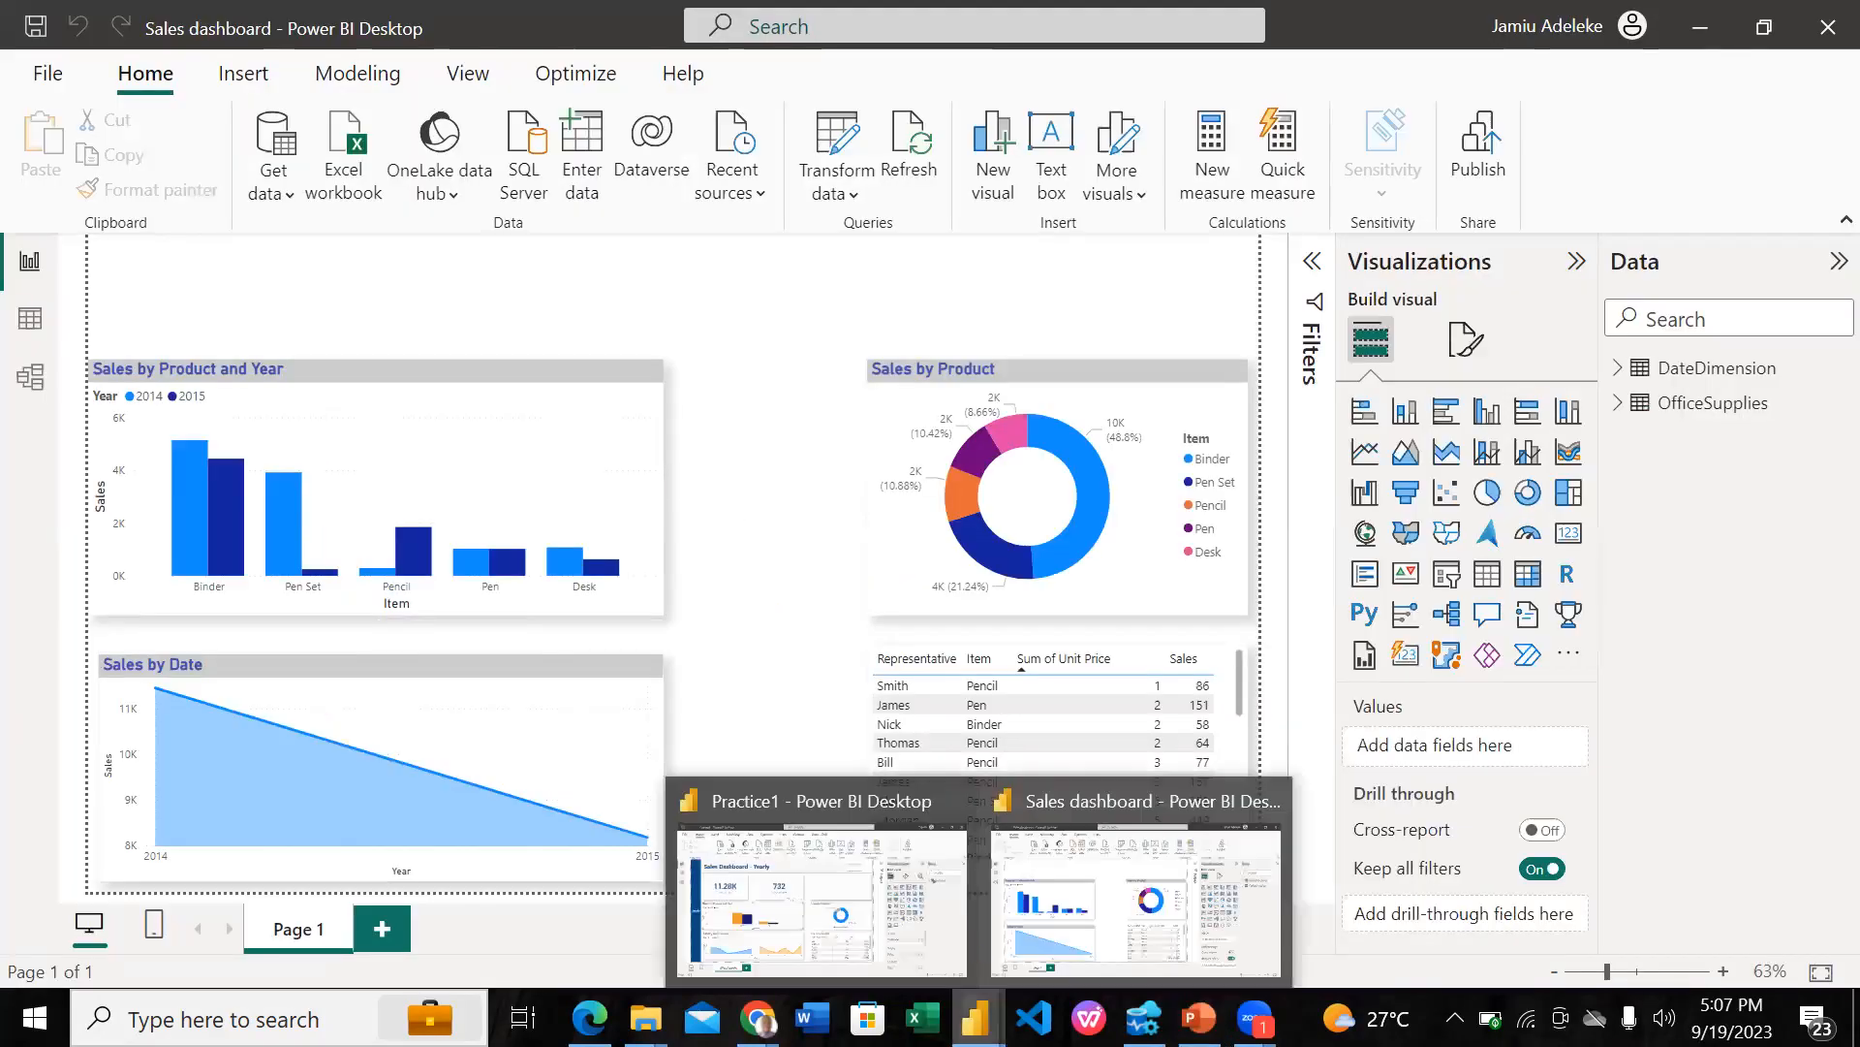
pyautogui.click(944, 933)
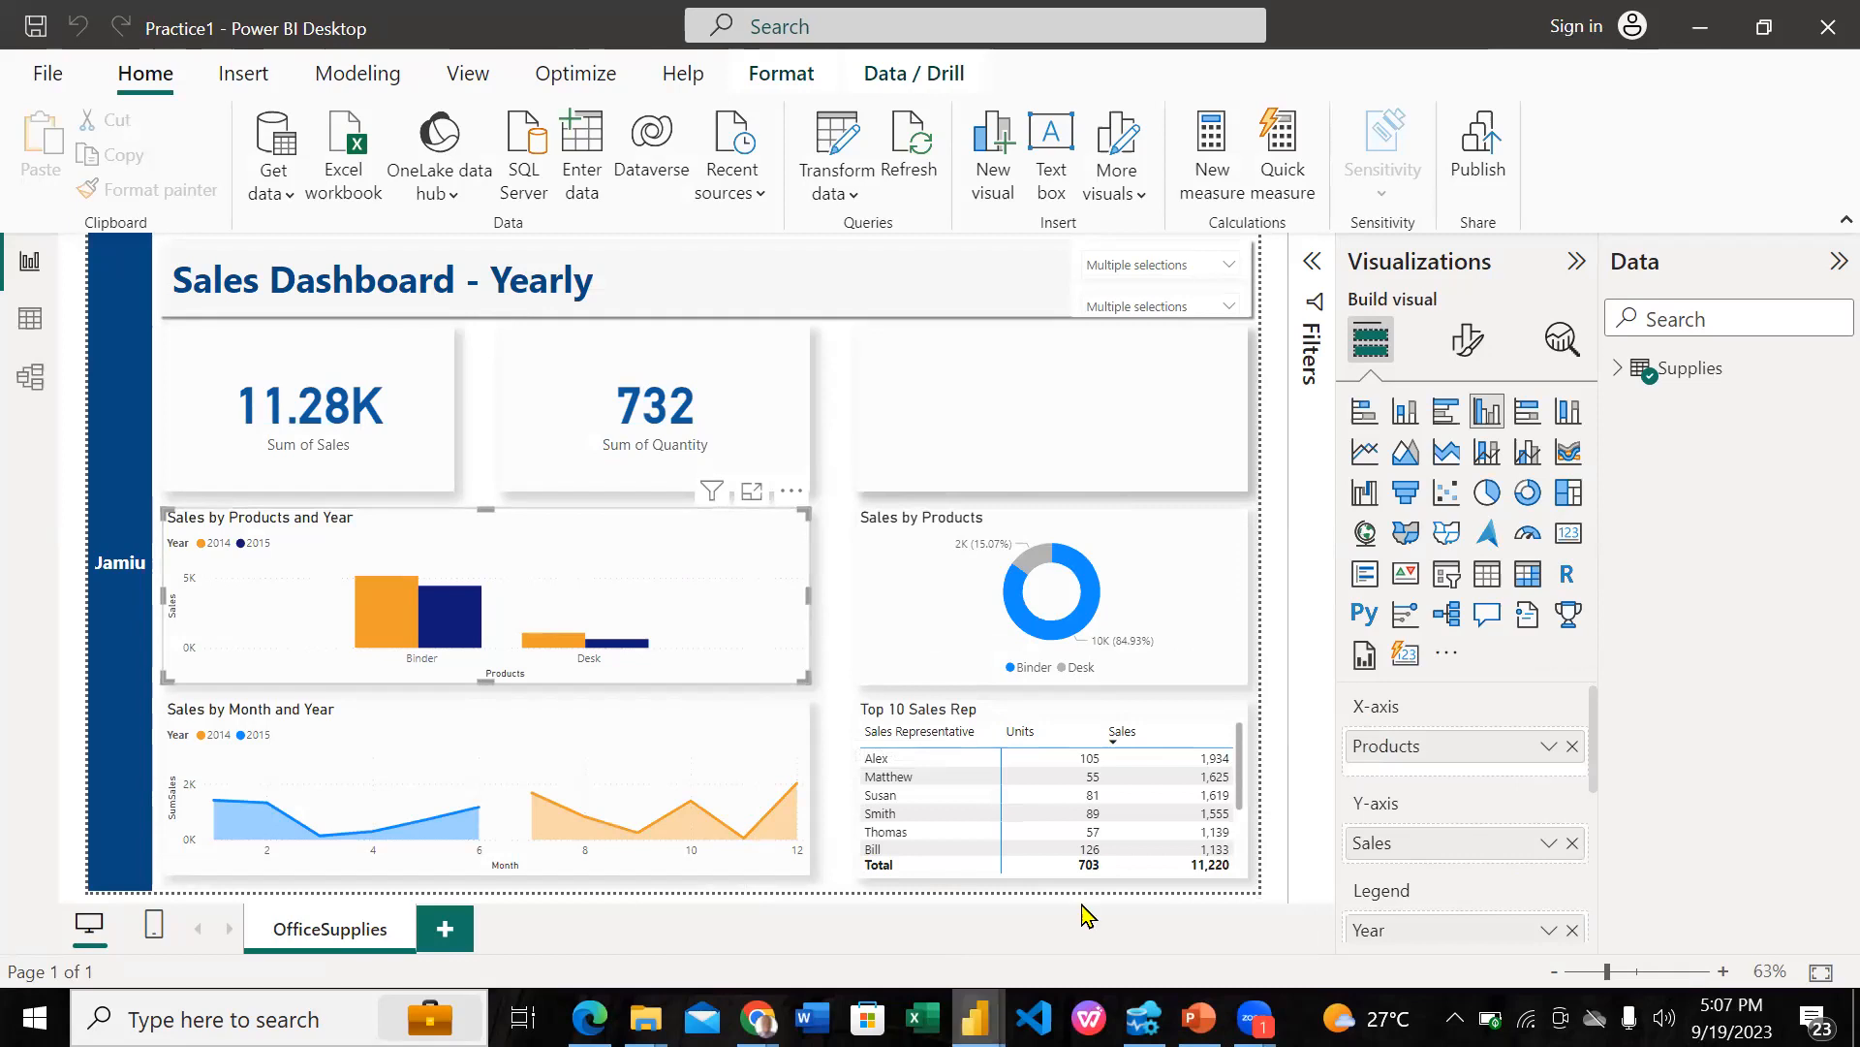
pyautogui.moveTo(976, 1017)
pyautogui.click(1024, 914)
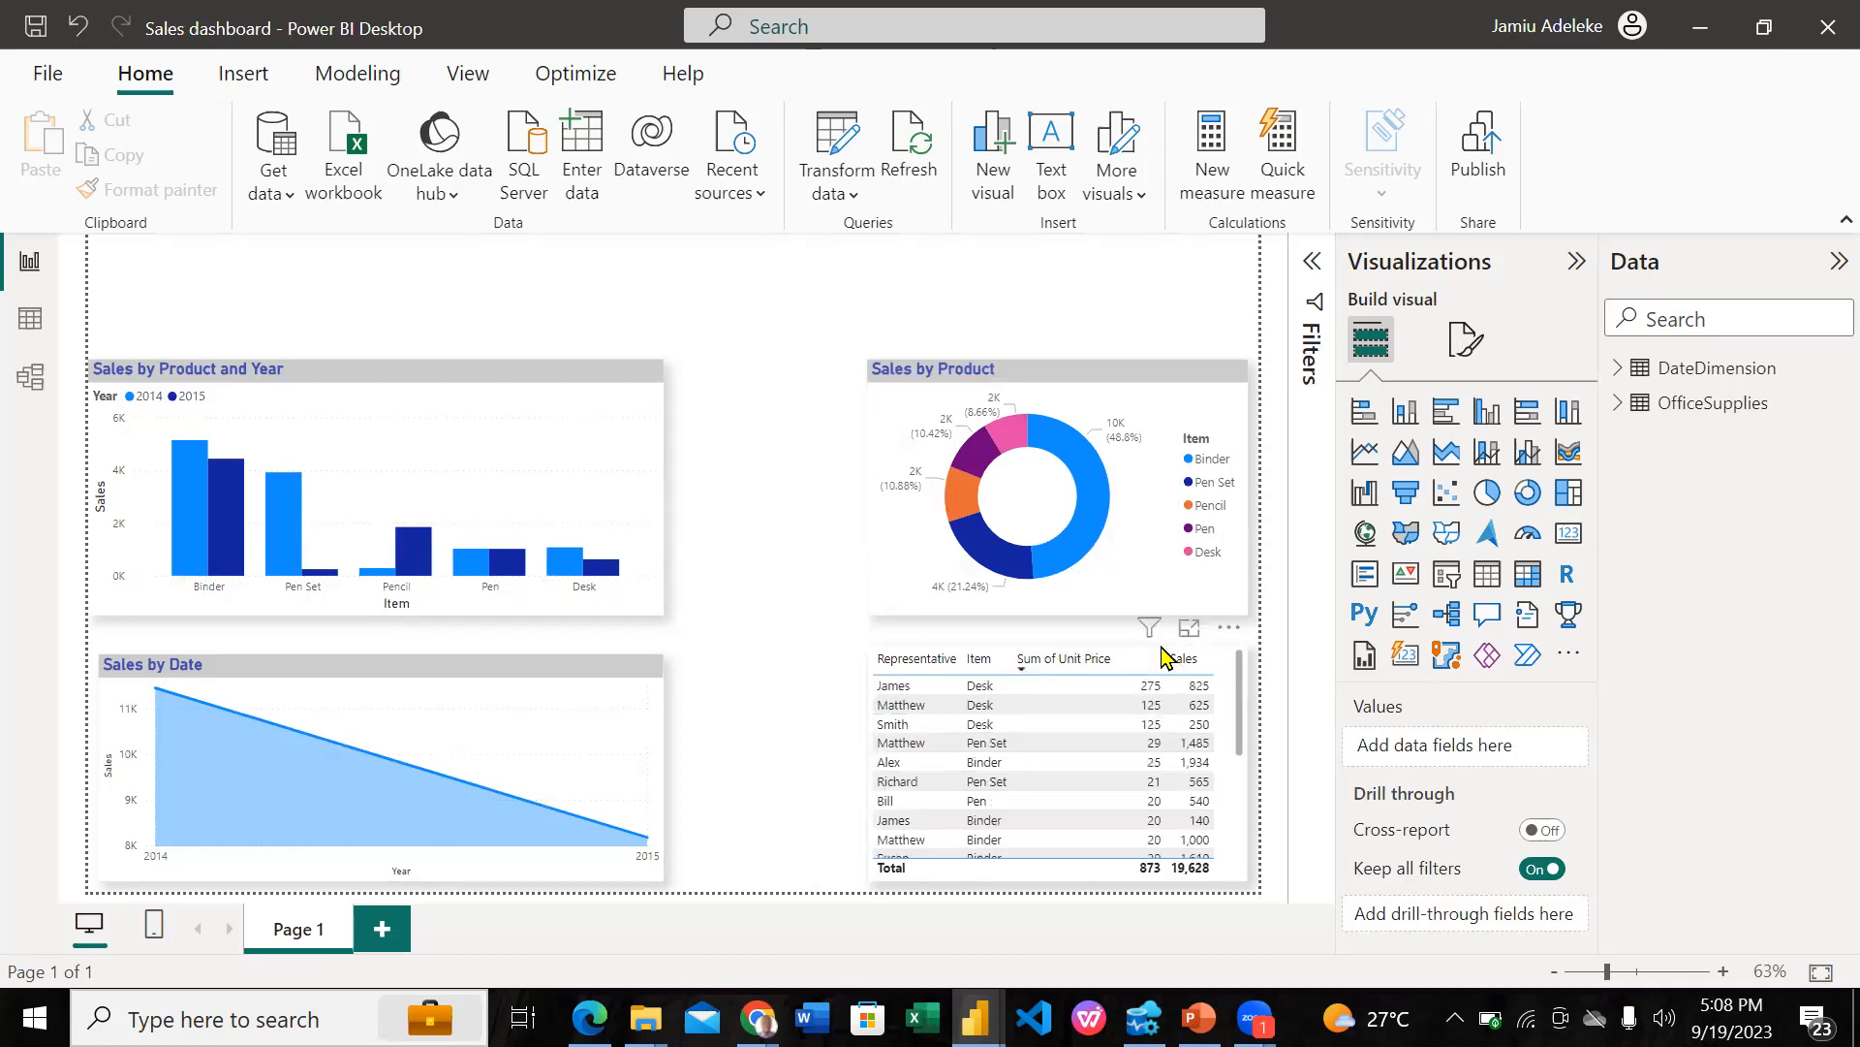
# Step: Slightly reduce the heights of the representative table and the Sales by Date chart by lowering their upper edges
pyautogui.click(1057, 648)
pyautogui.moveTo(1058, 647); pyautogui.dragTo(1070, 670)
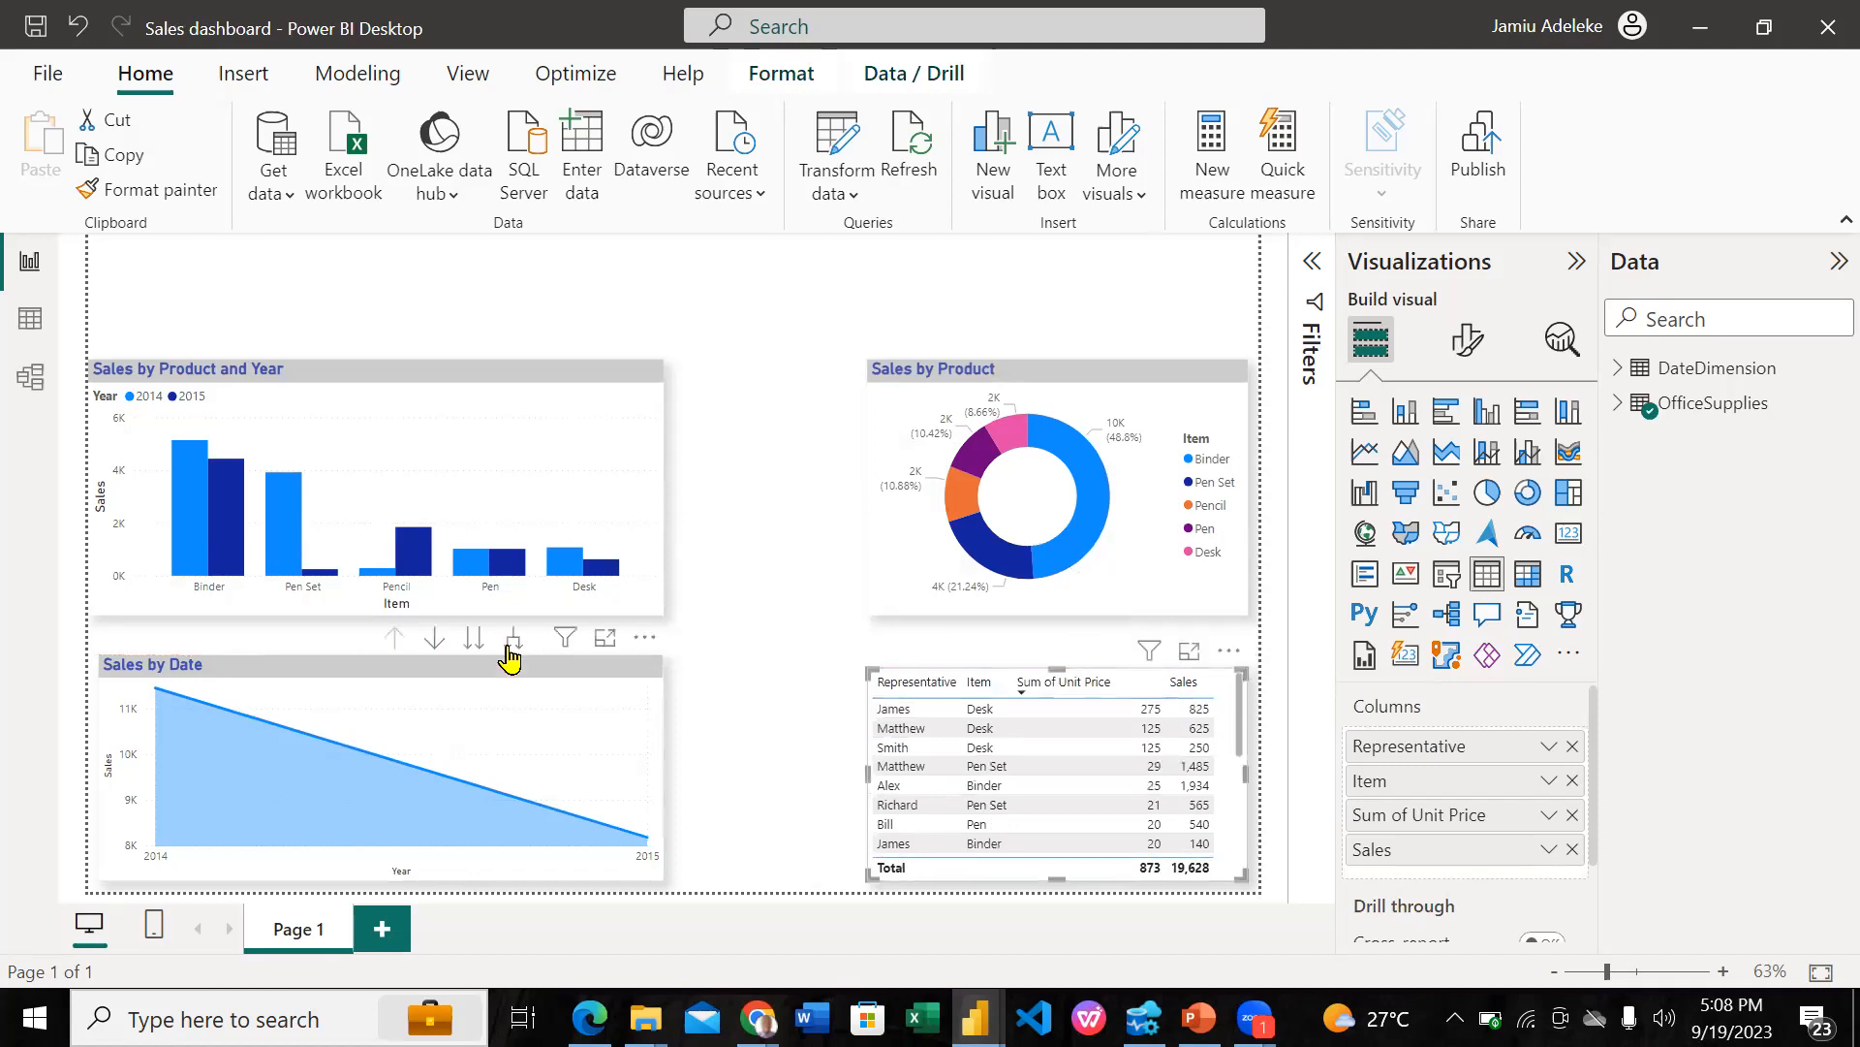
pyautogui.click(652, 669)
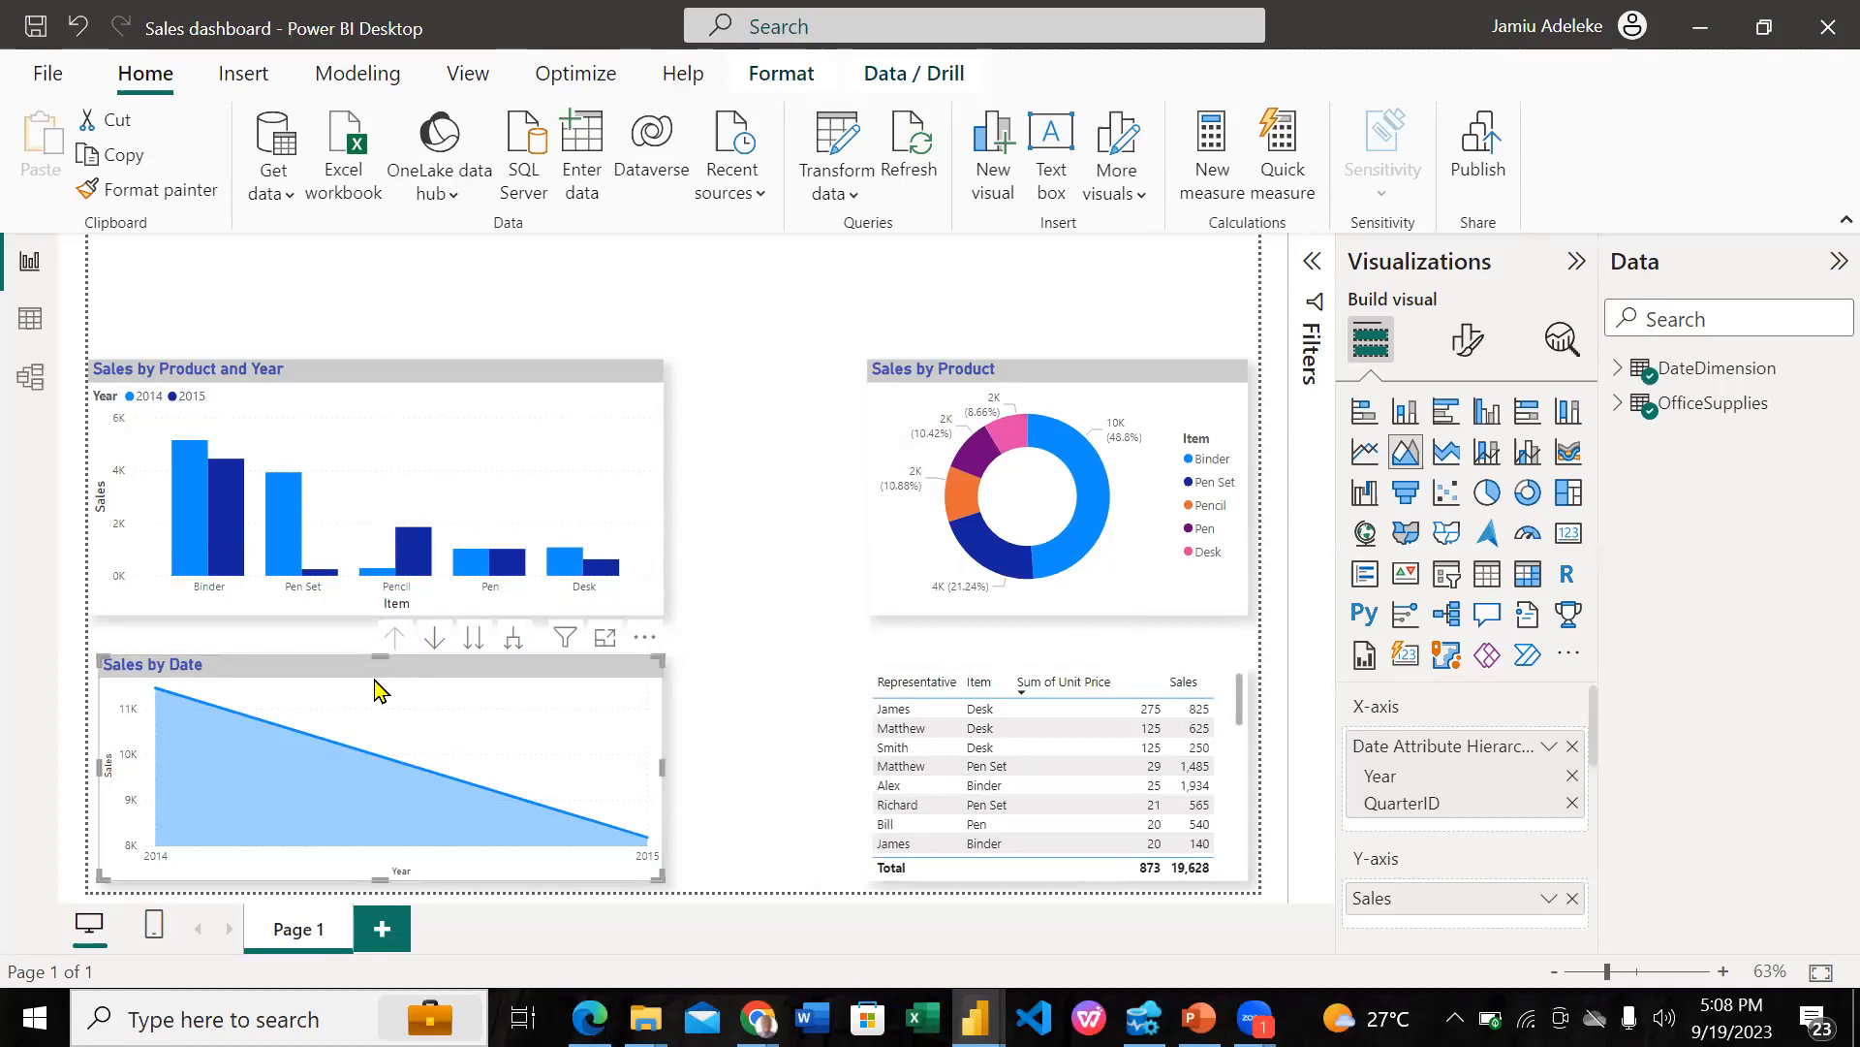
pyautogui.moveTo(374, 680); pyautogui.dragTo(468, 673)
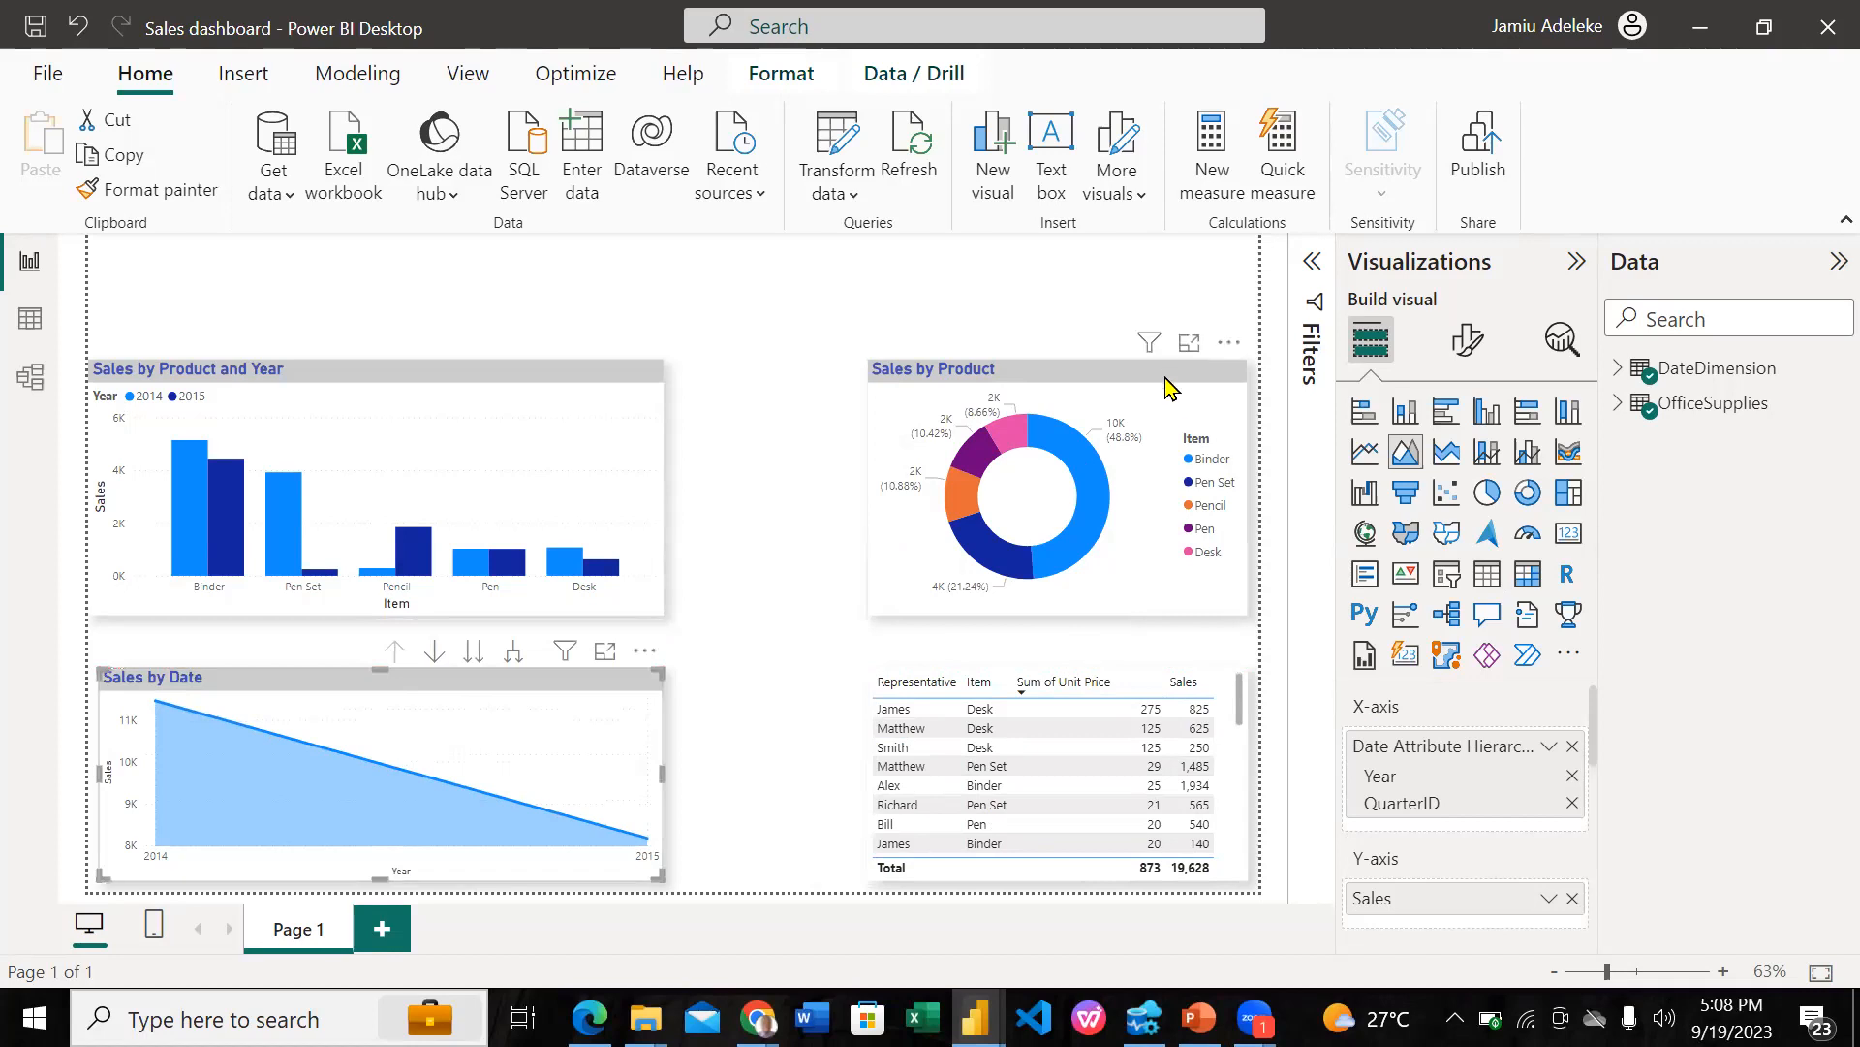
# Step: Move the Sales by Product donut chart down to just above the table and reduce its height from the upper edge
pyautogui.click(1166, 418)
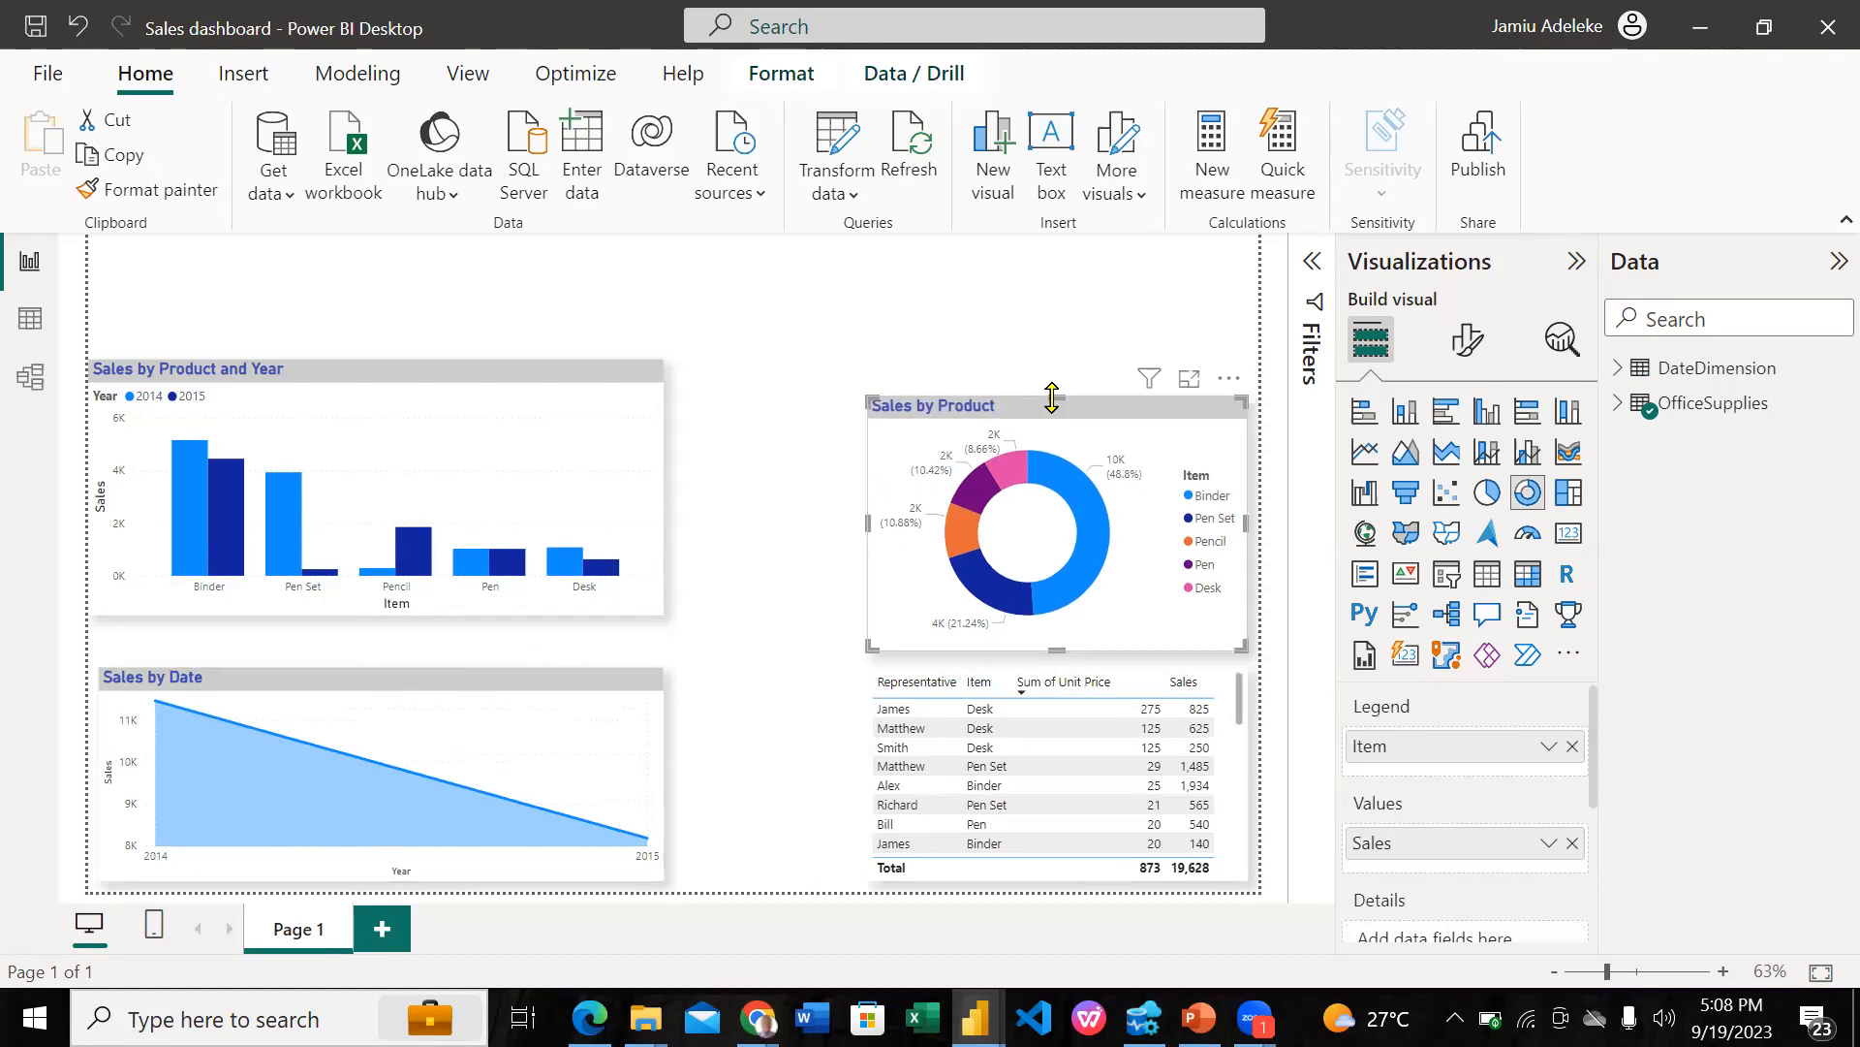
pyautogui.moveTo(1052, 414); pyautogui.dragTo(1051, 430)
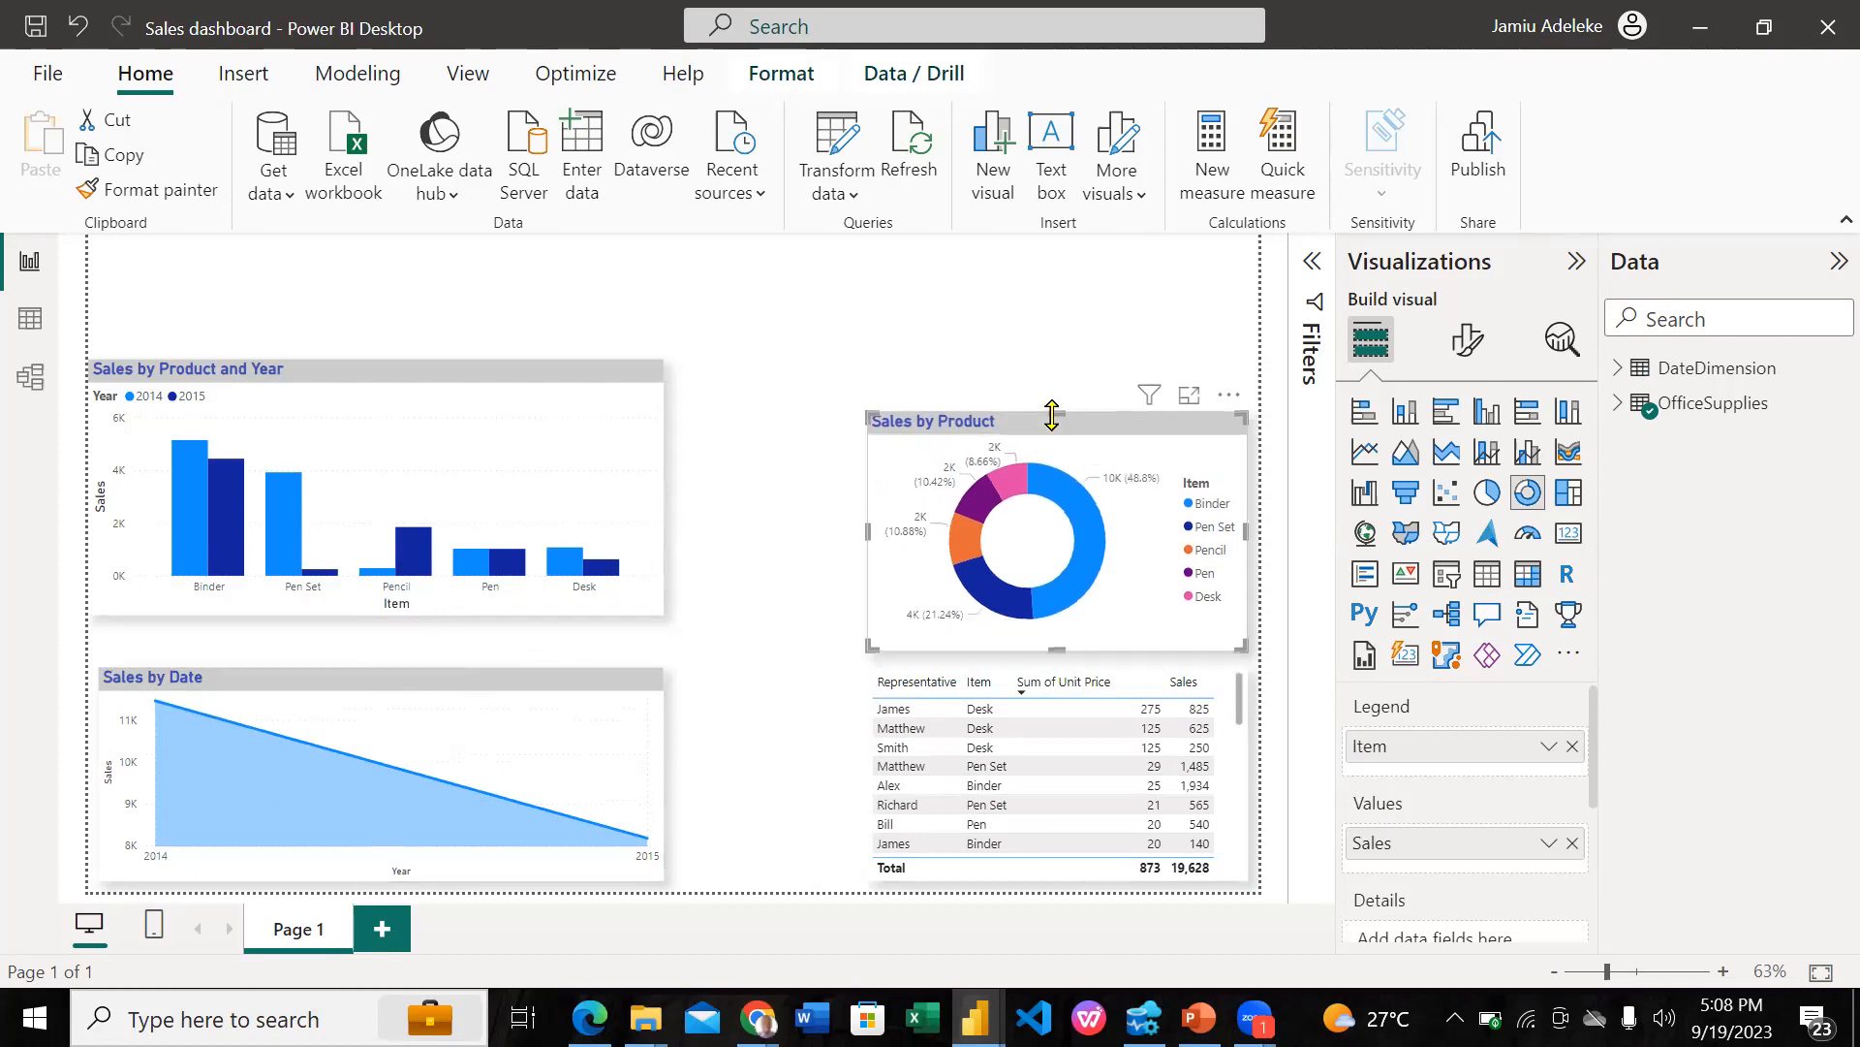
# Step: Set the Sales by Product donut chart's legend position to Bottom center and turn off the legend title
pyautogui.click(1467, 344)
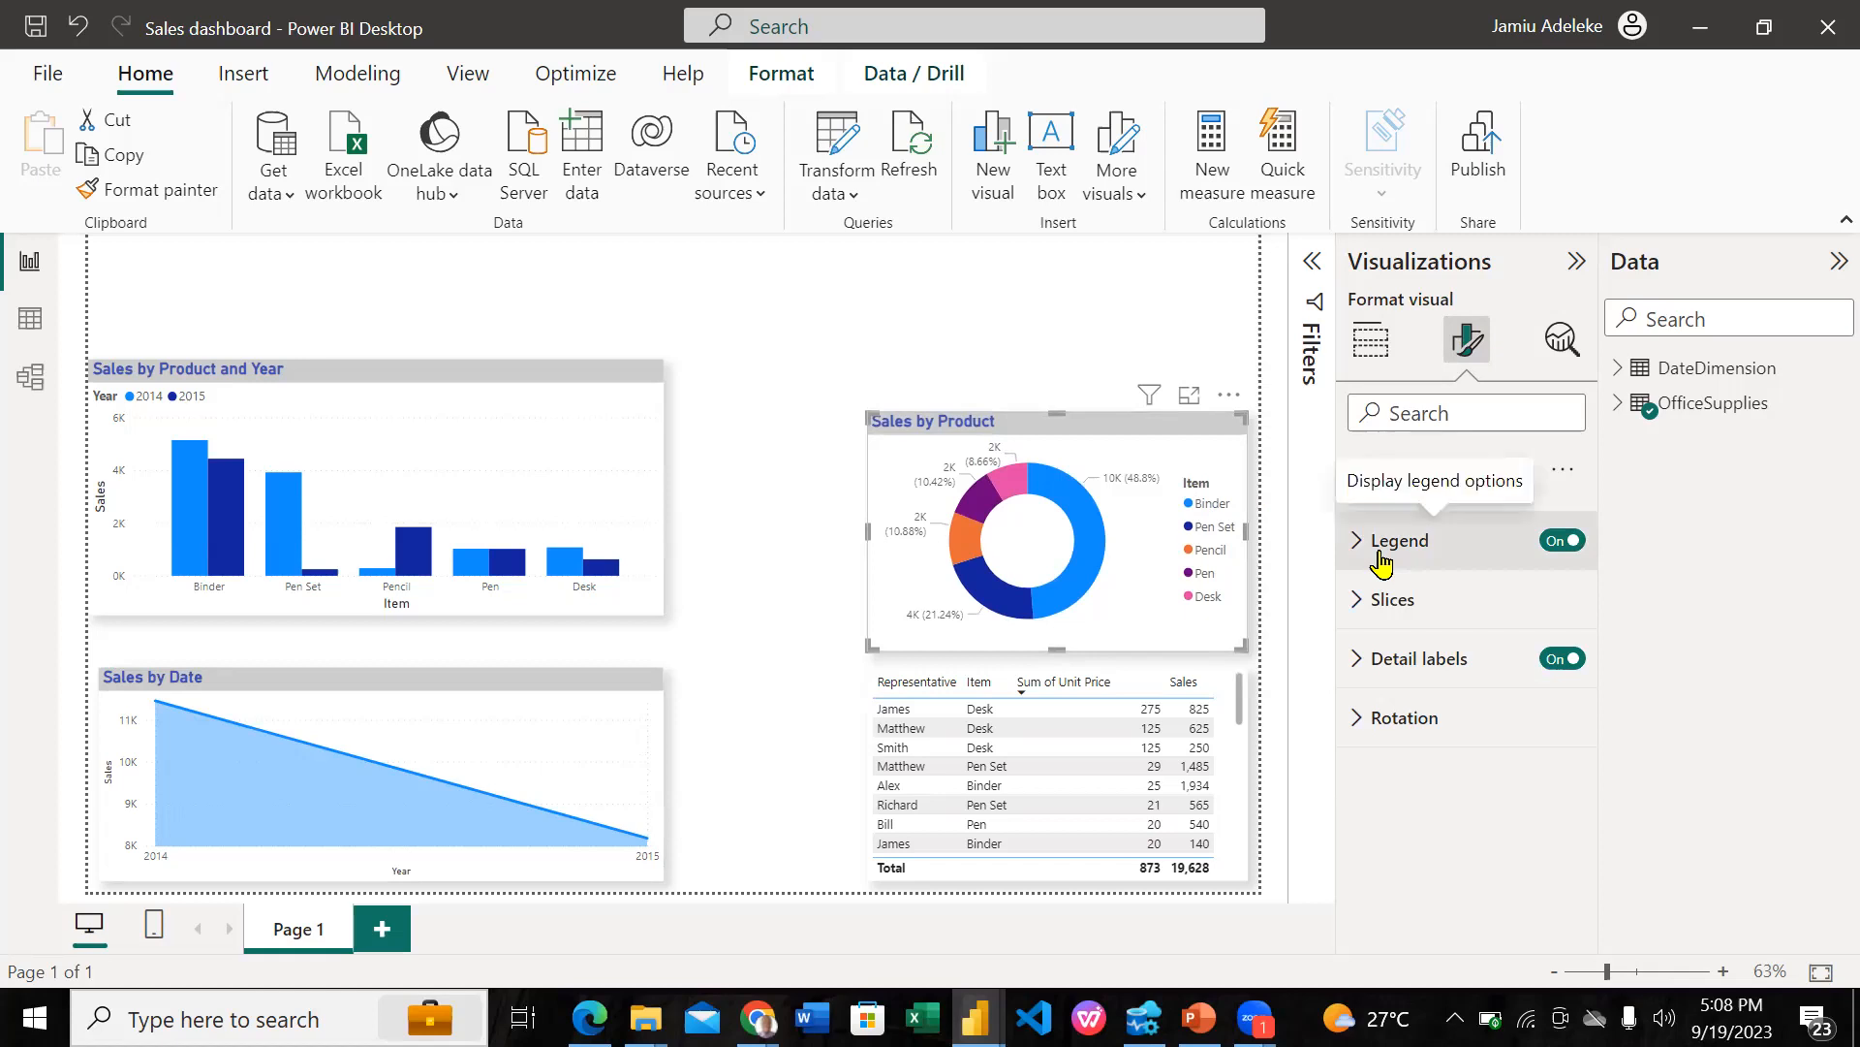
pyautogui.click(1560, 541)
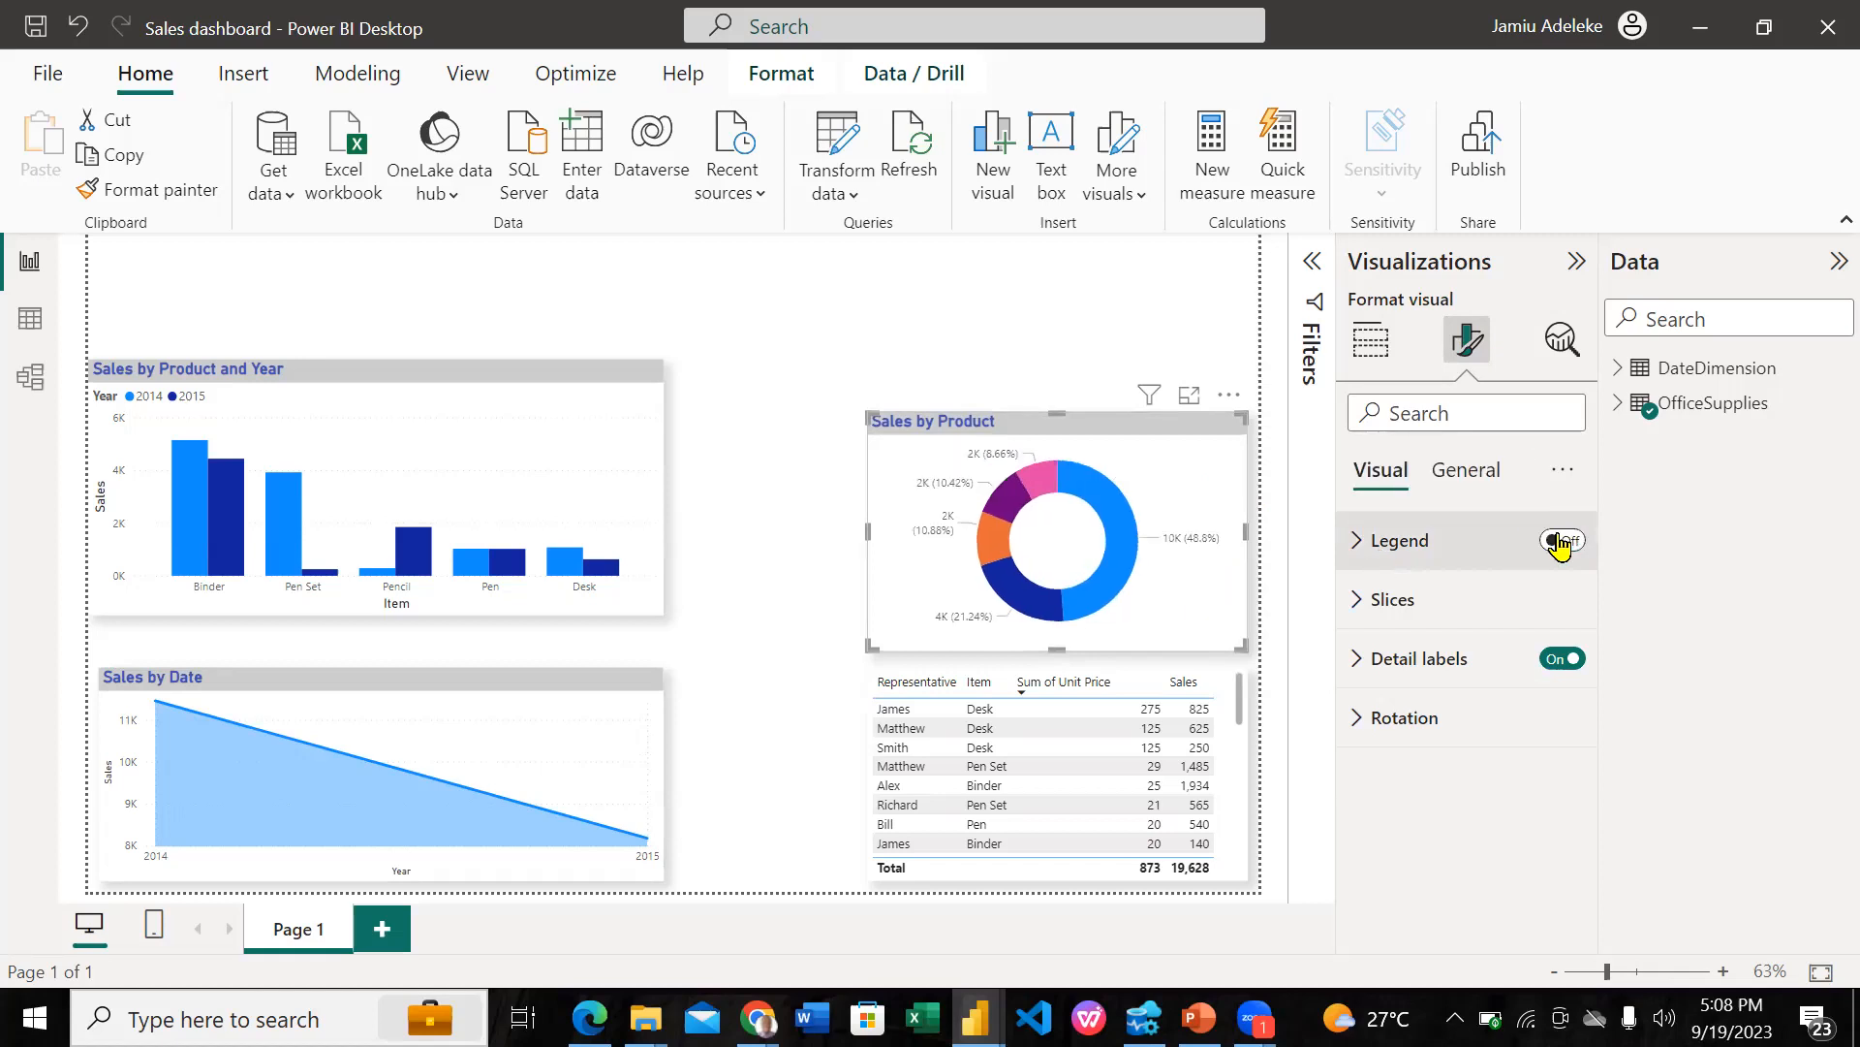
pyautogui.click(1560, 542)
pyautogui.click(1349, 562)
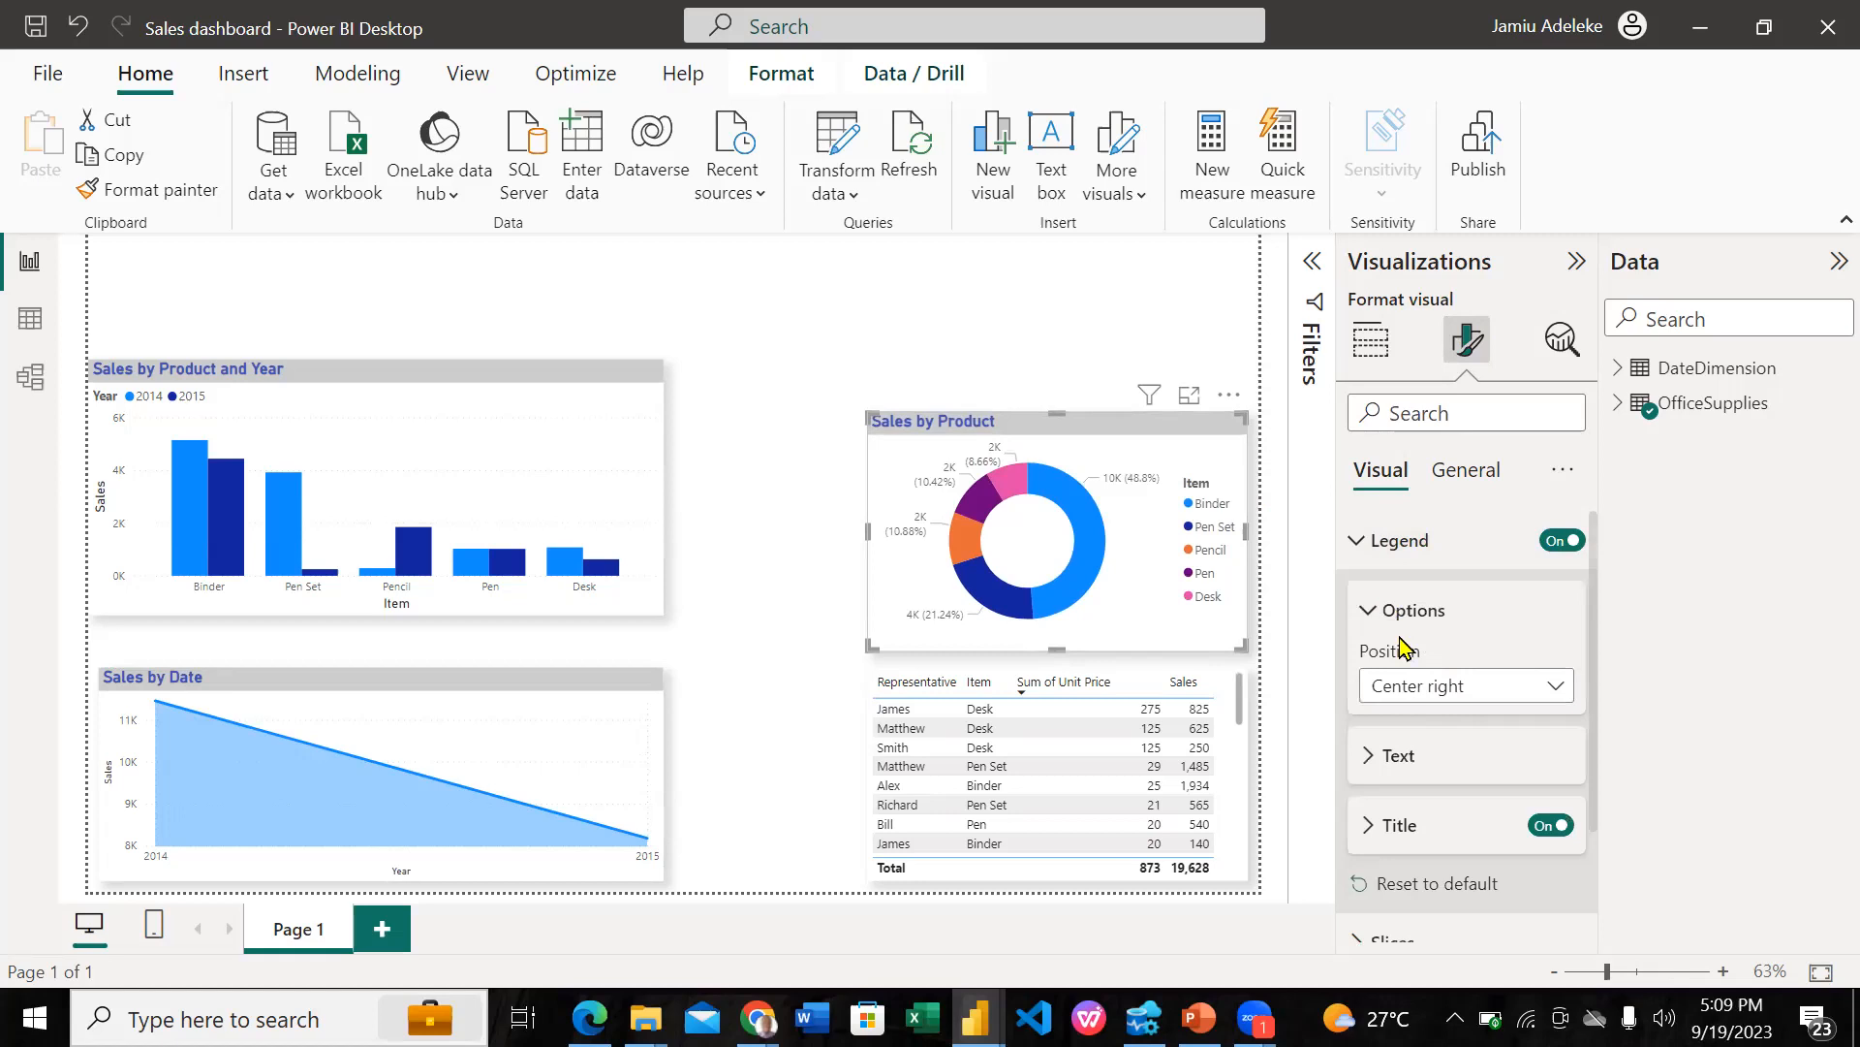
pyautogui.click(1559, 695)
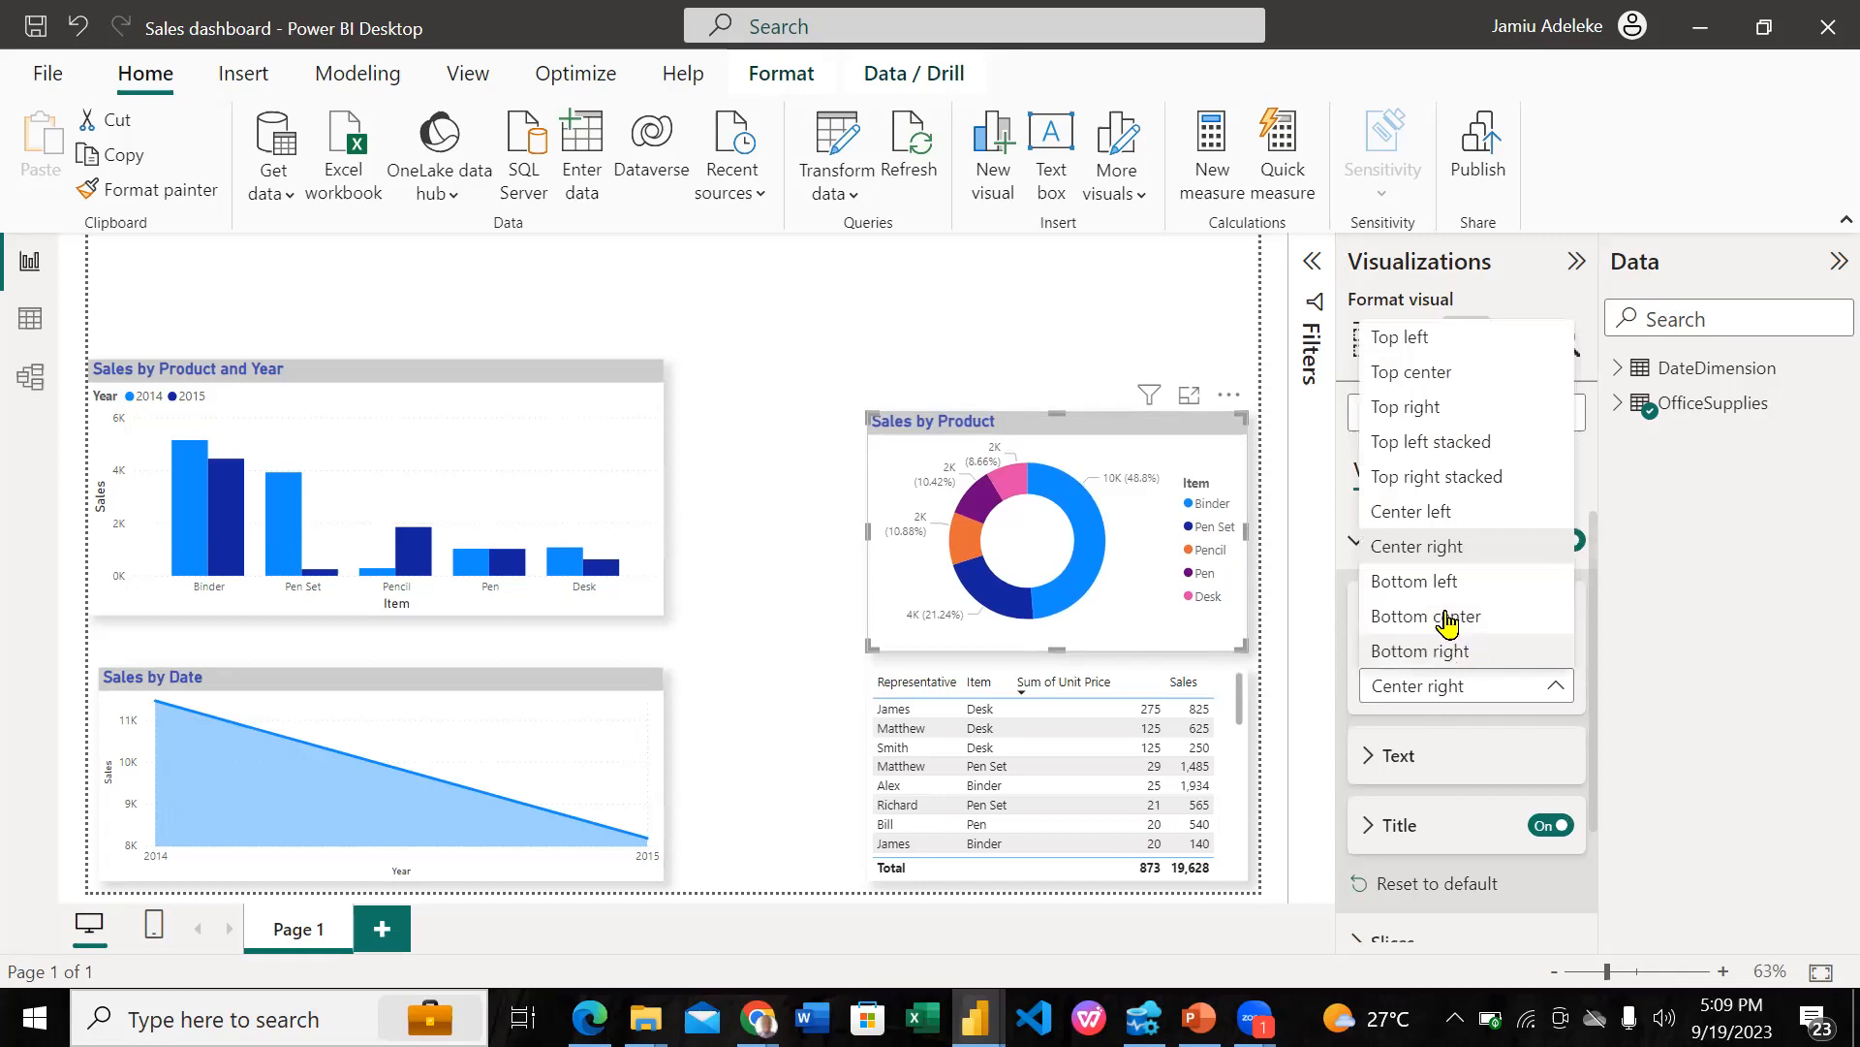
pyautogui.click(1448, 617)
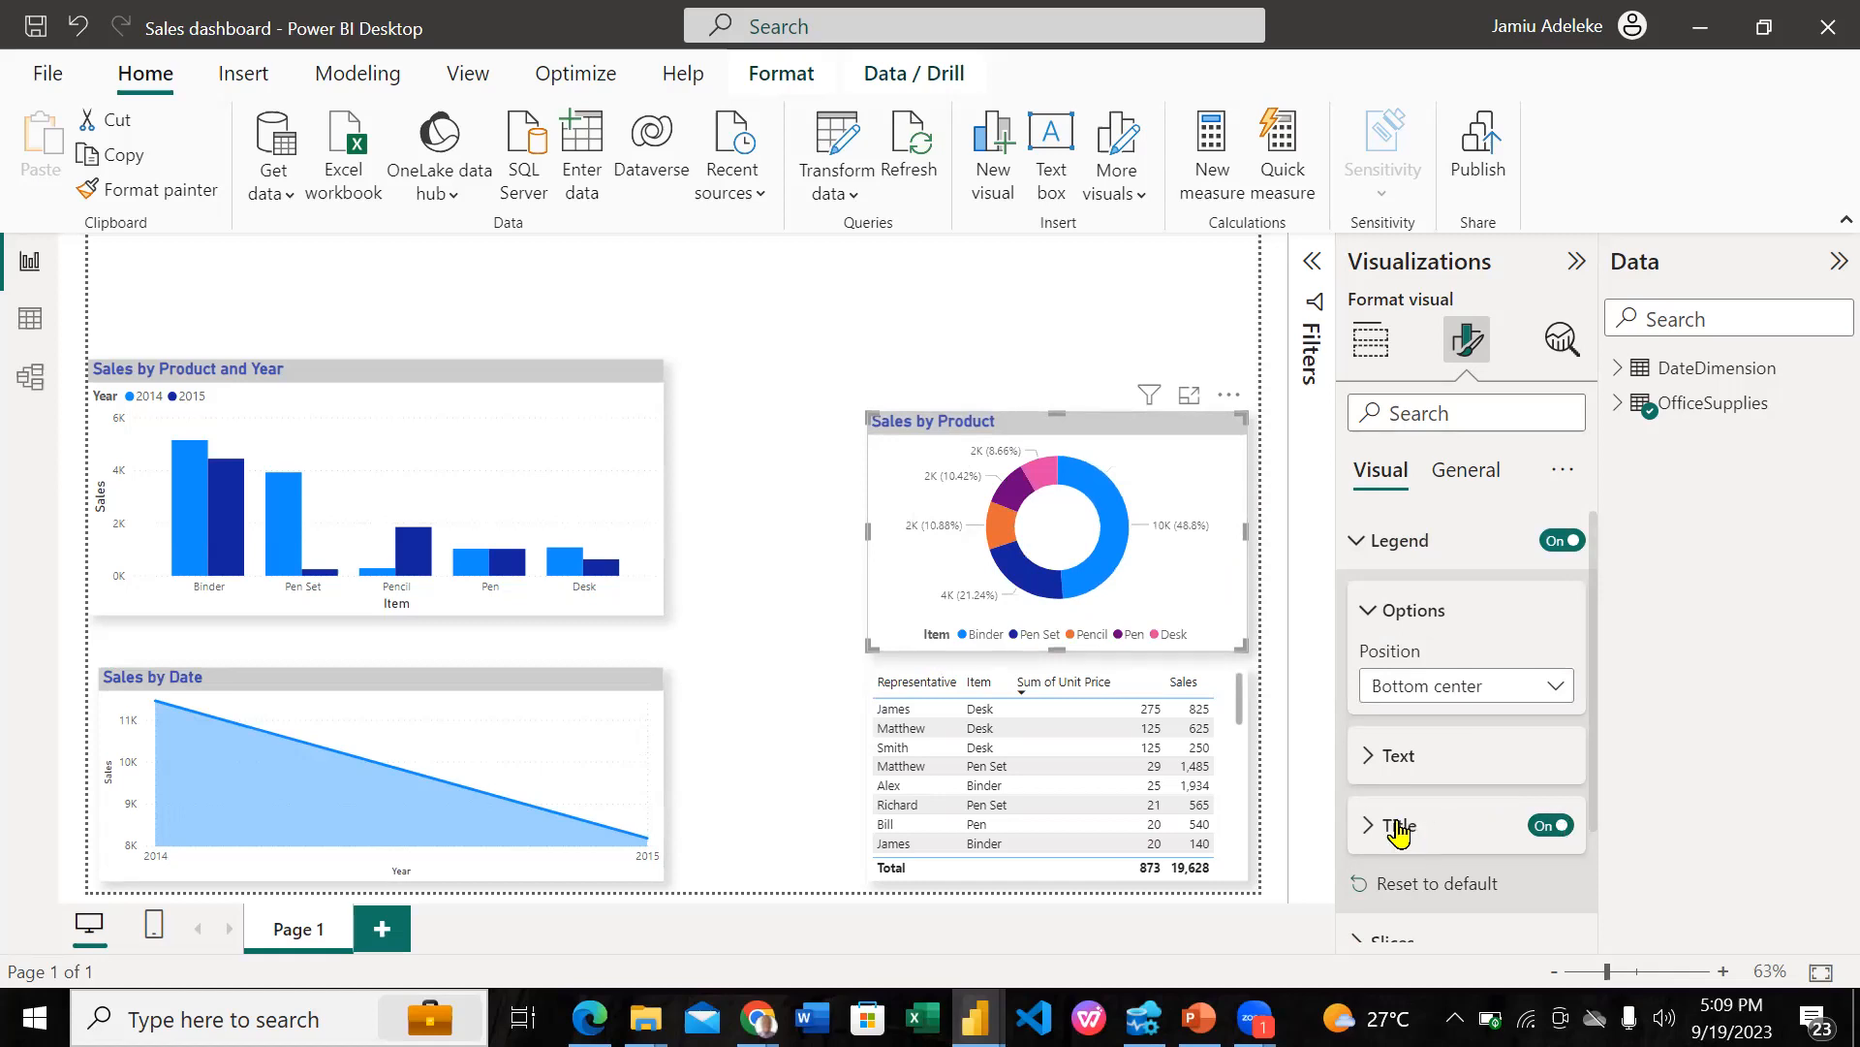
pyautogui.click(1549, 825)
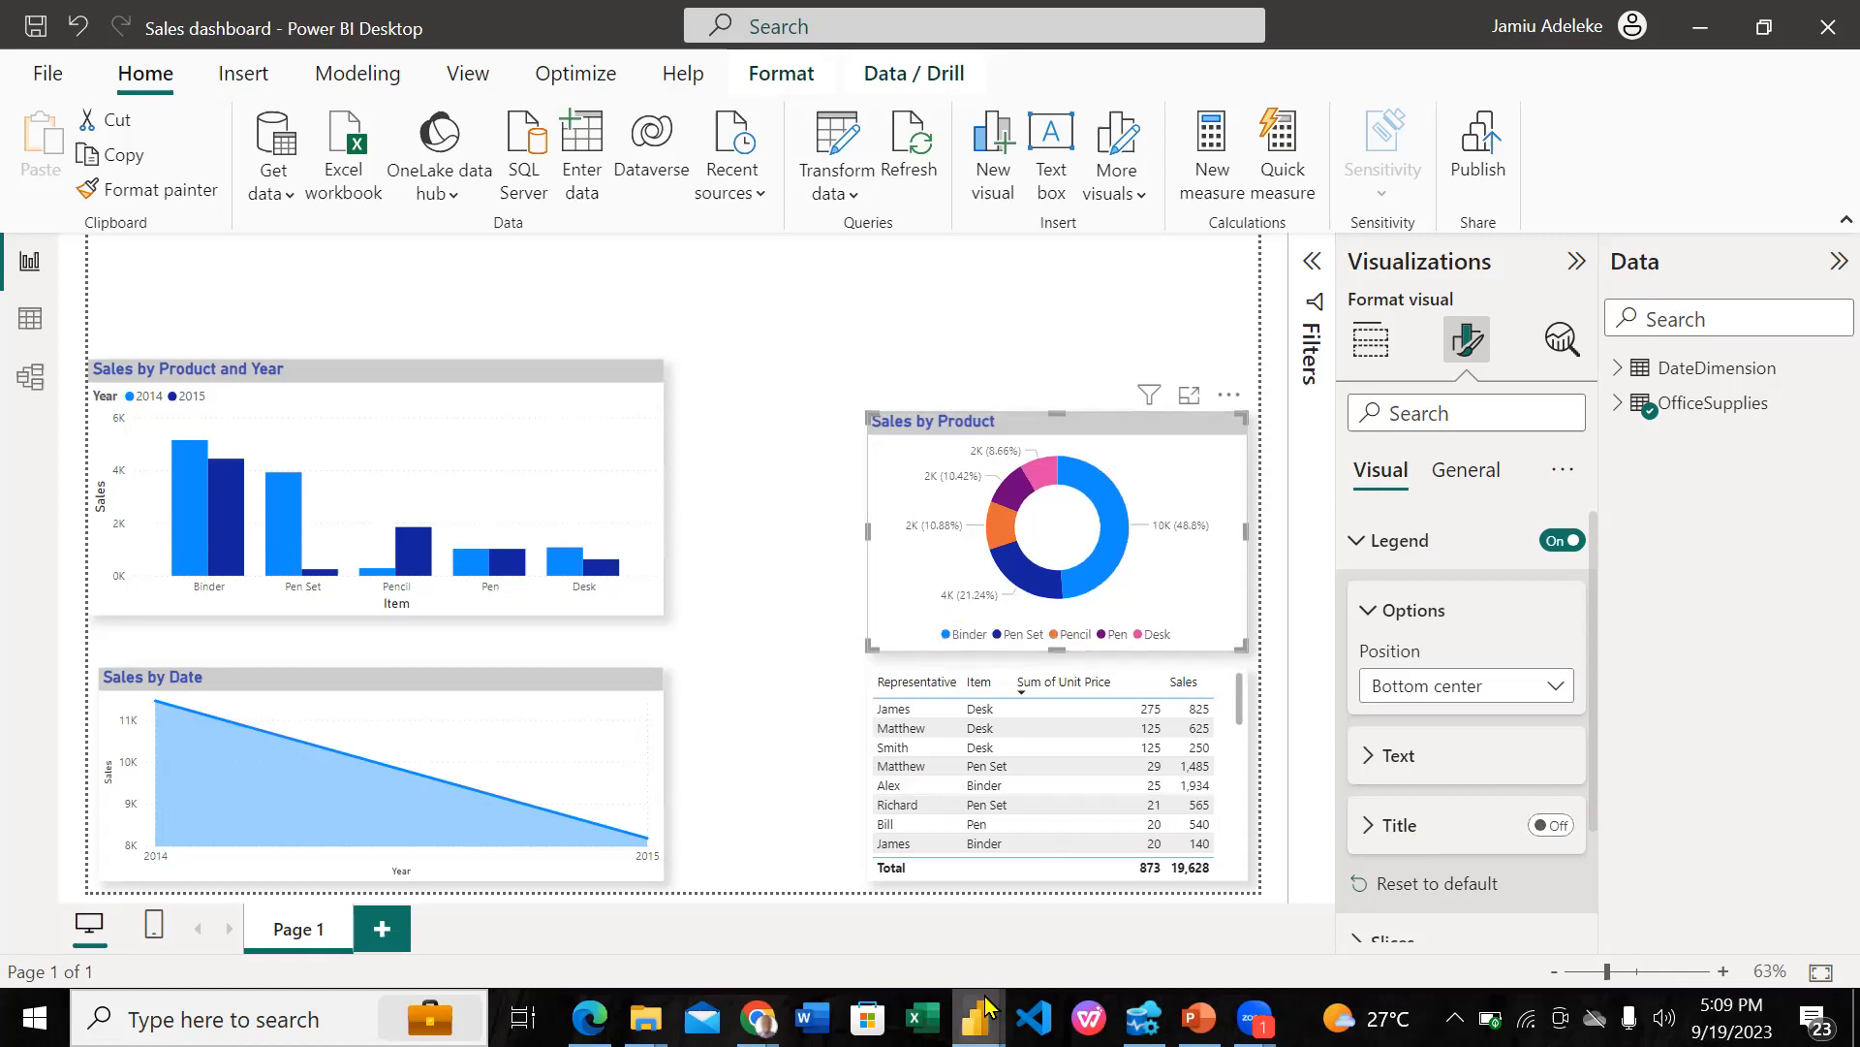
# Step: Compare the donut chart with the one in the Practice1 report and return to the Sales dashboard
pyautogui.click(892, 892)
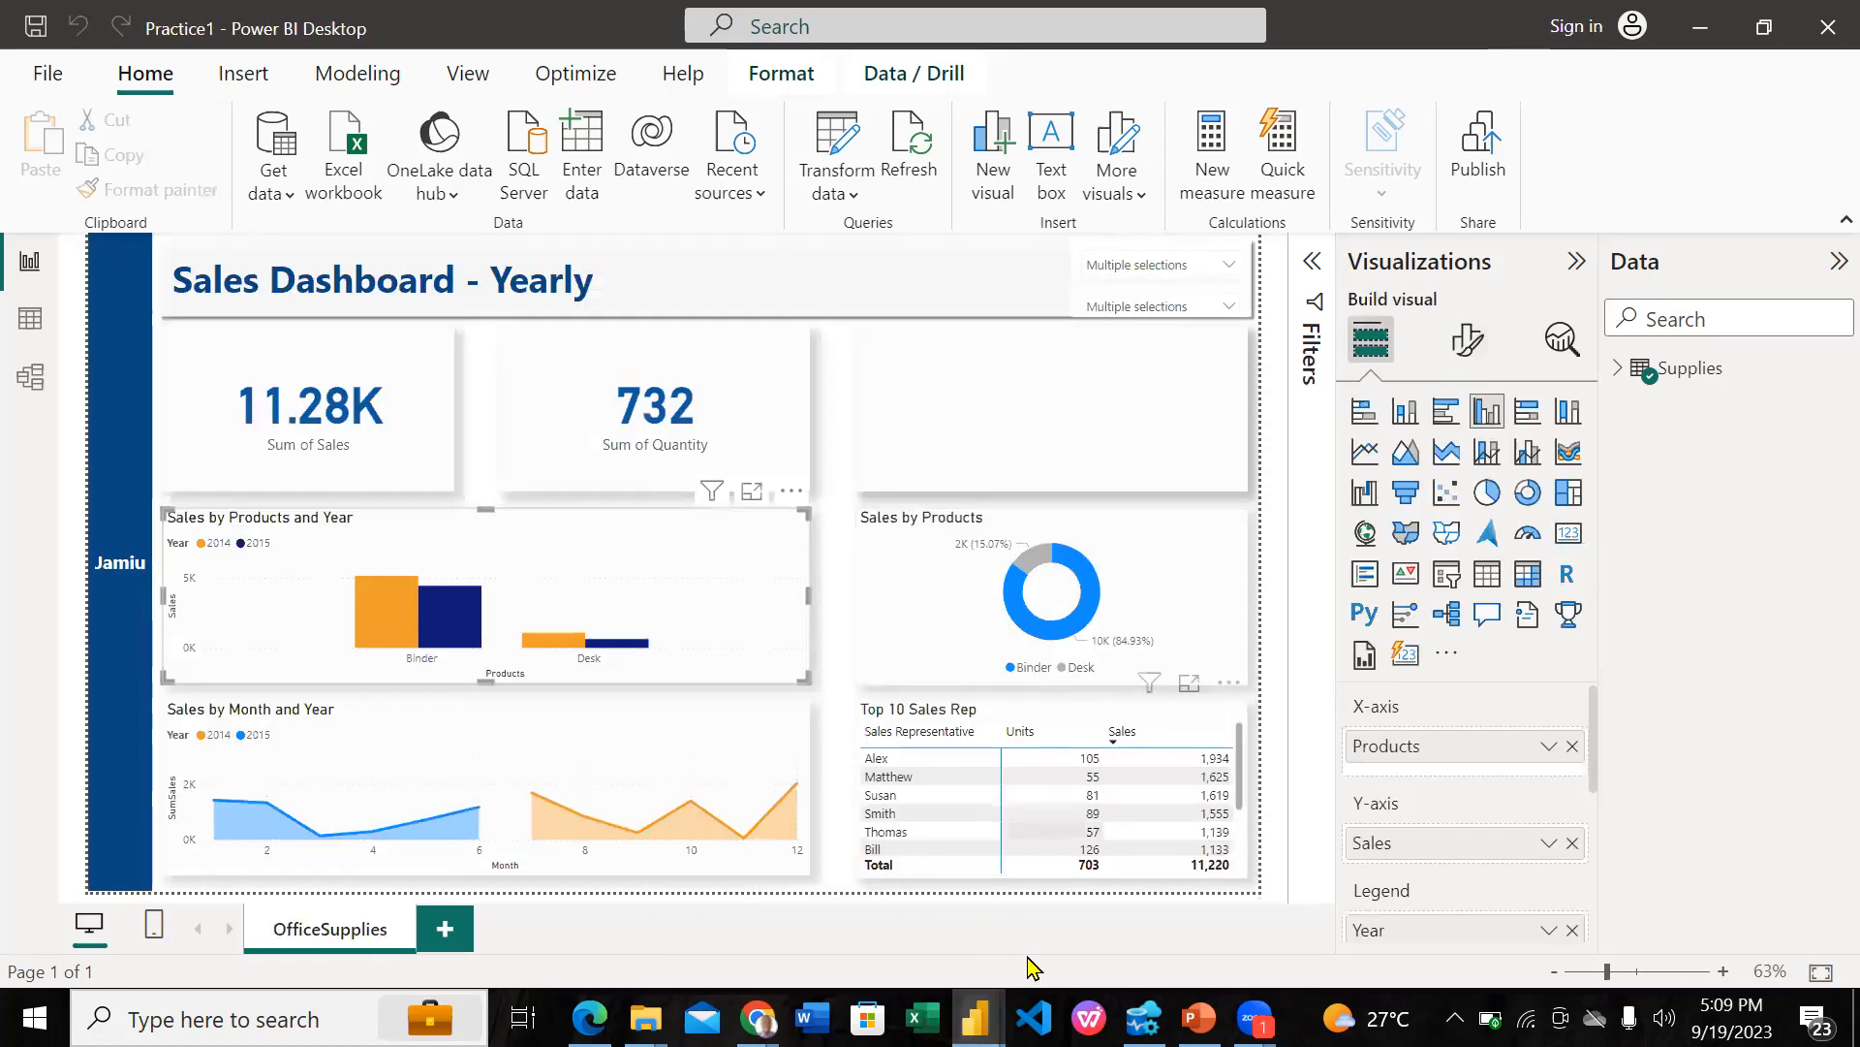
pyautogui.click(1095, 891)
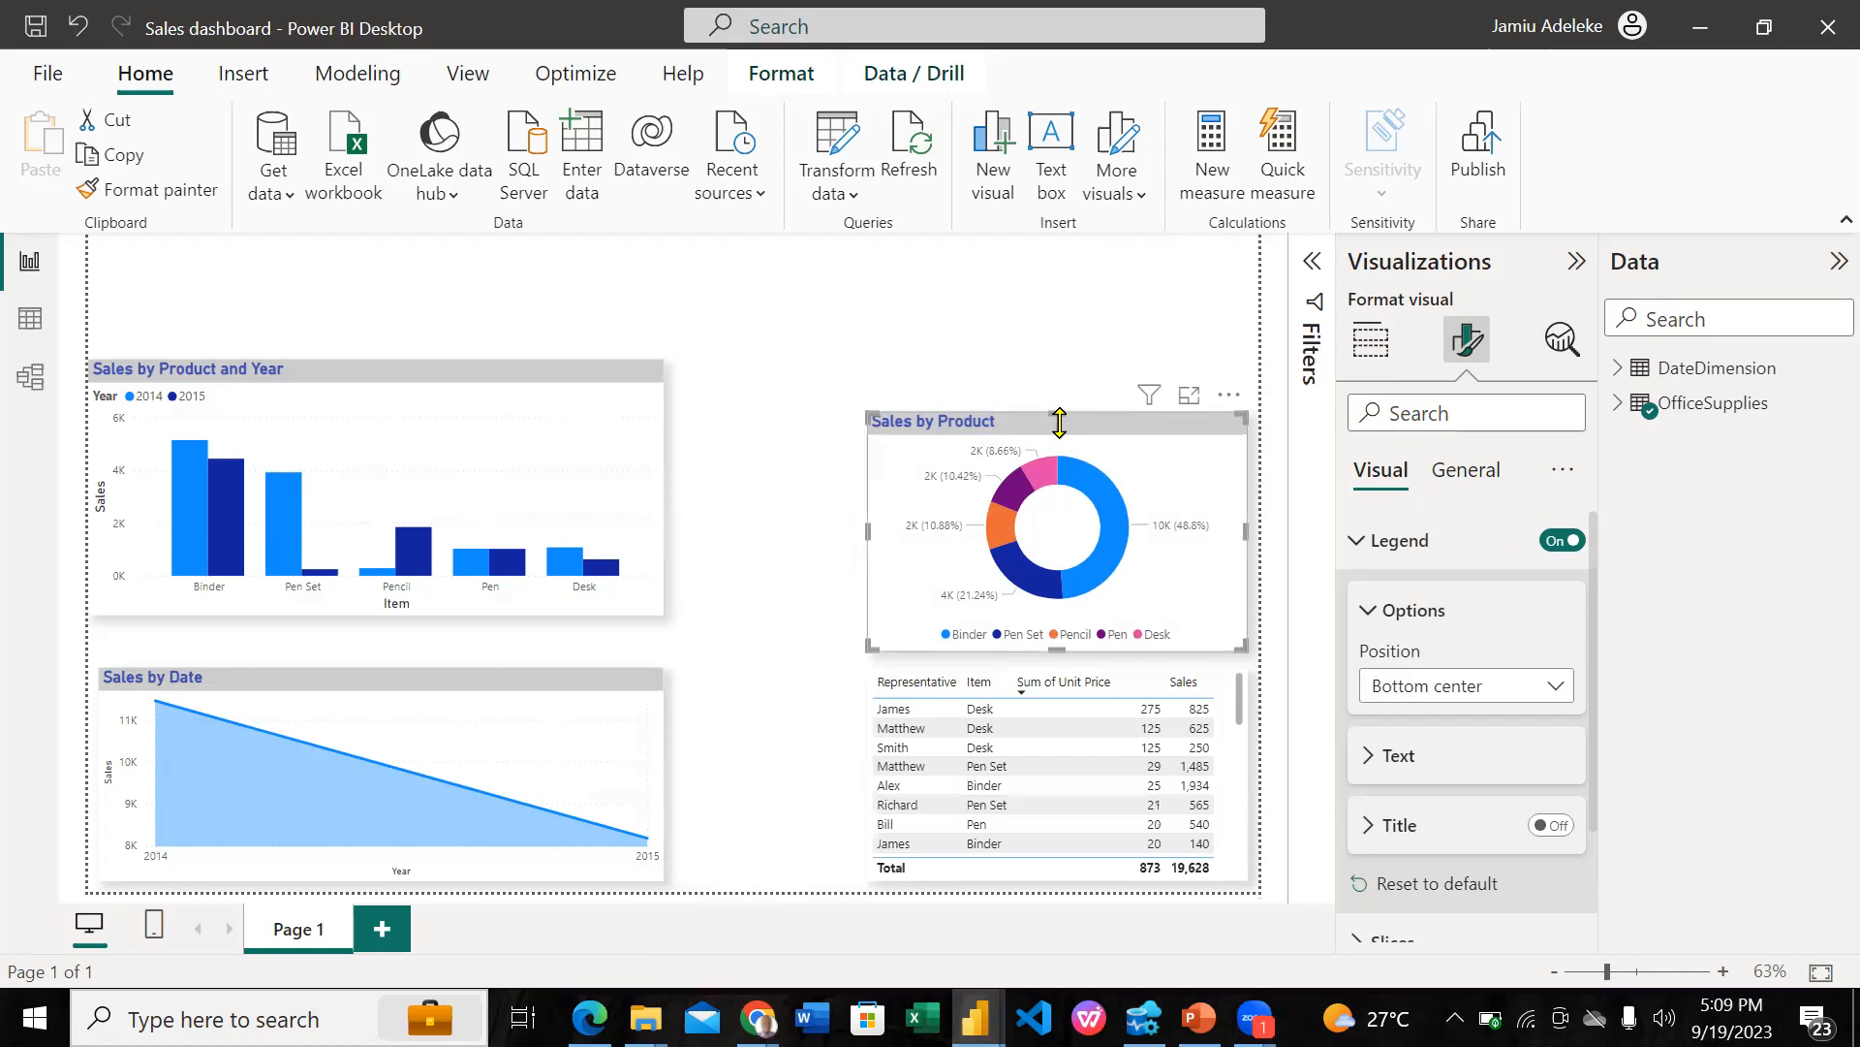
# Step: Lower the upper edge of the Sales by Product donut chart, and move the Sales by Product and Year chart down and shorten it to match
pyautogui.moveTo(1056, 415); pyautogui.dragTo(1055, 453)
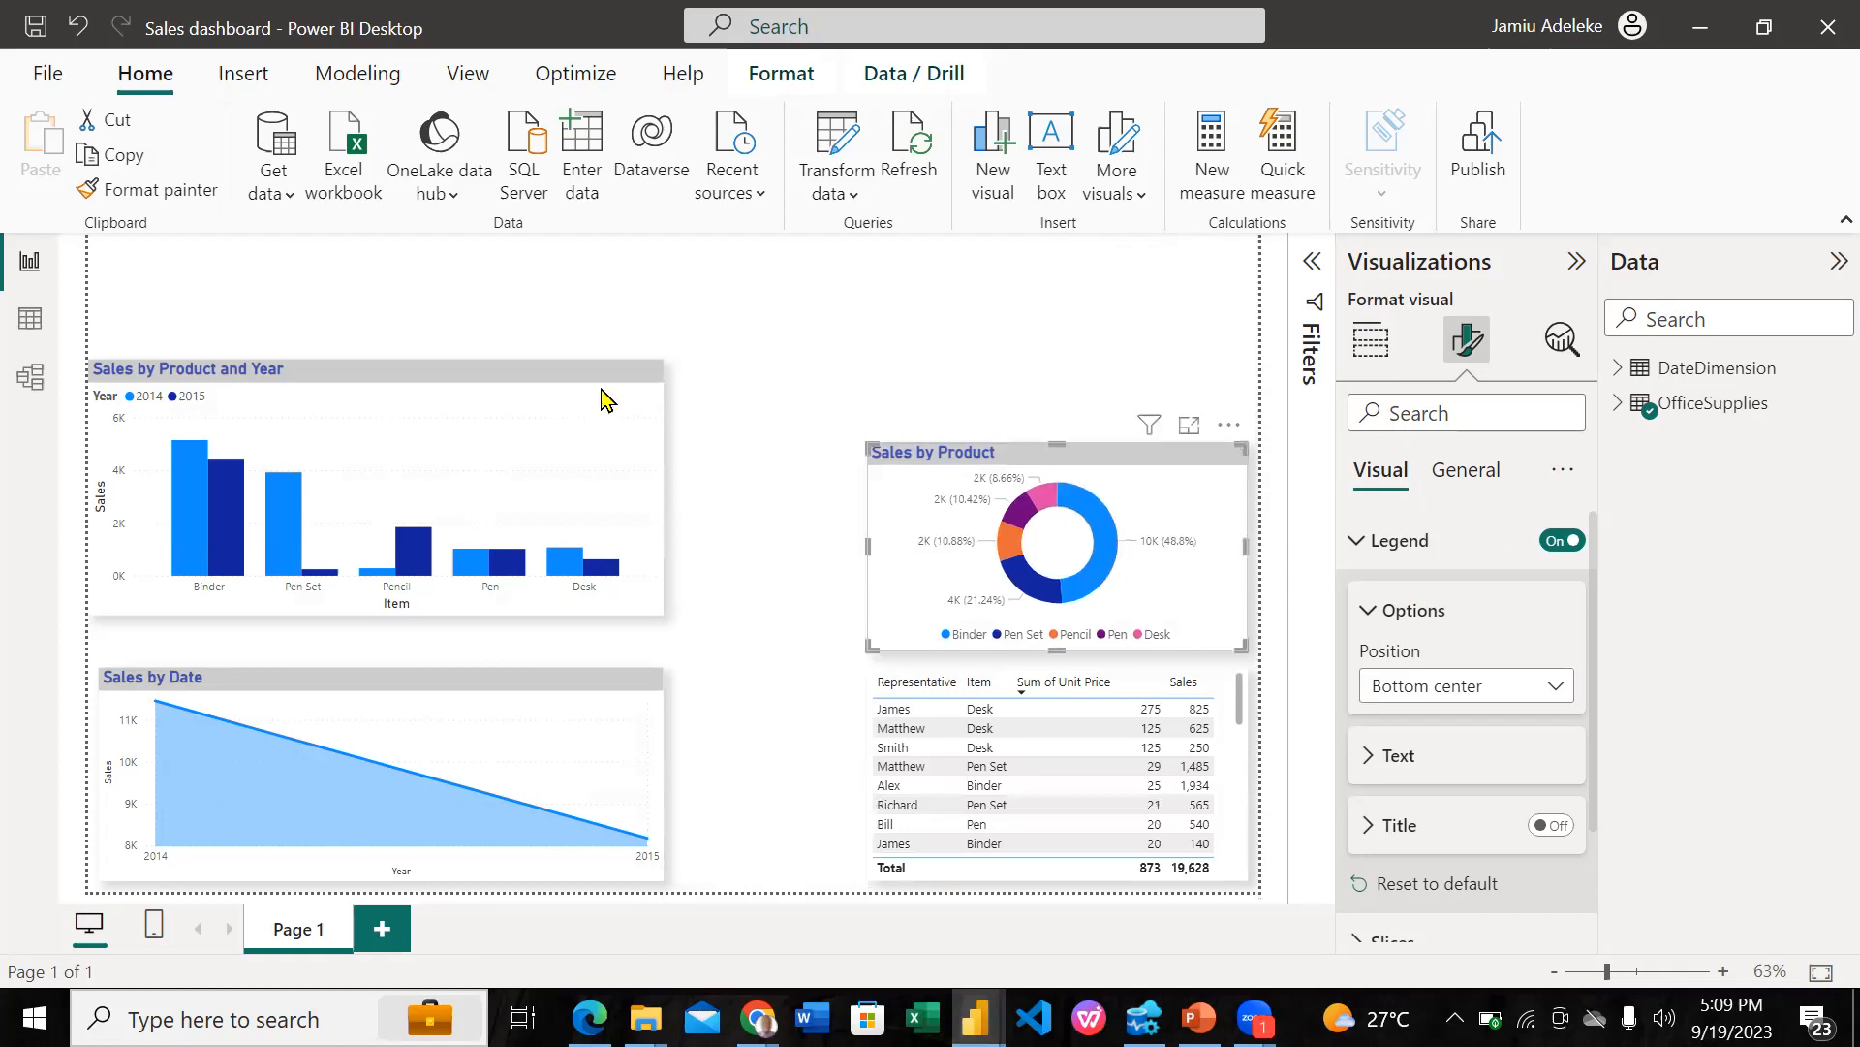
pyautogui.click(601, 381)
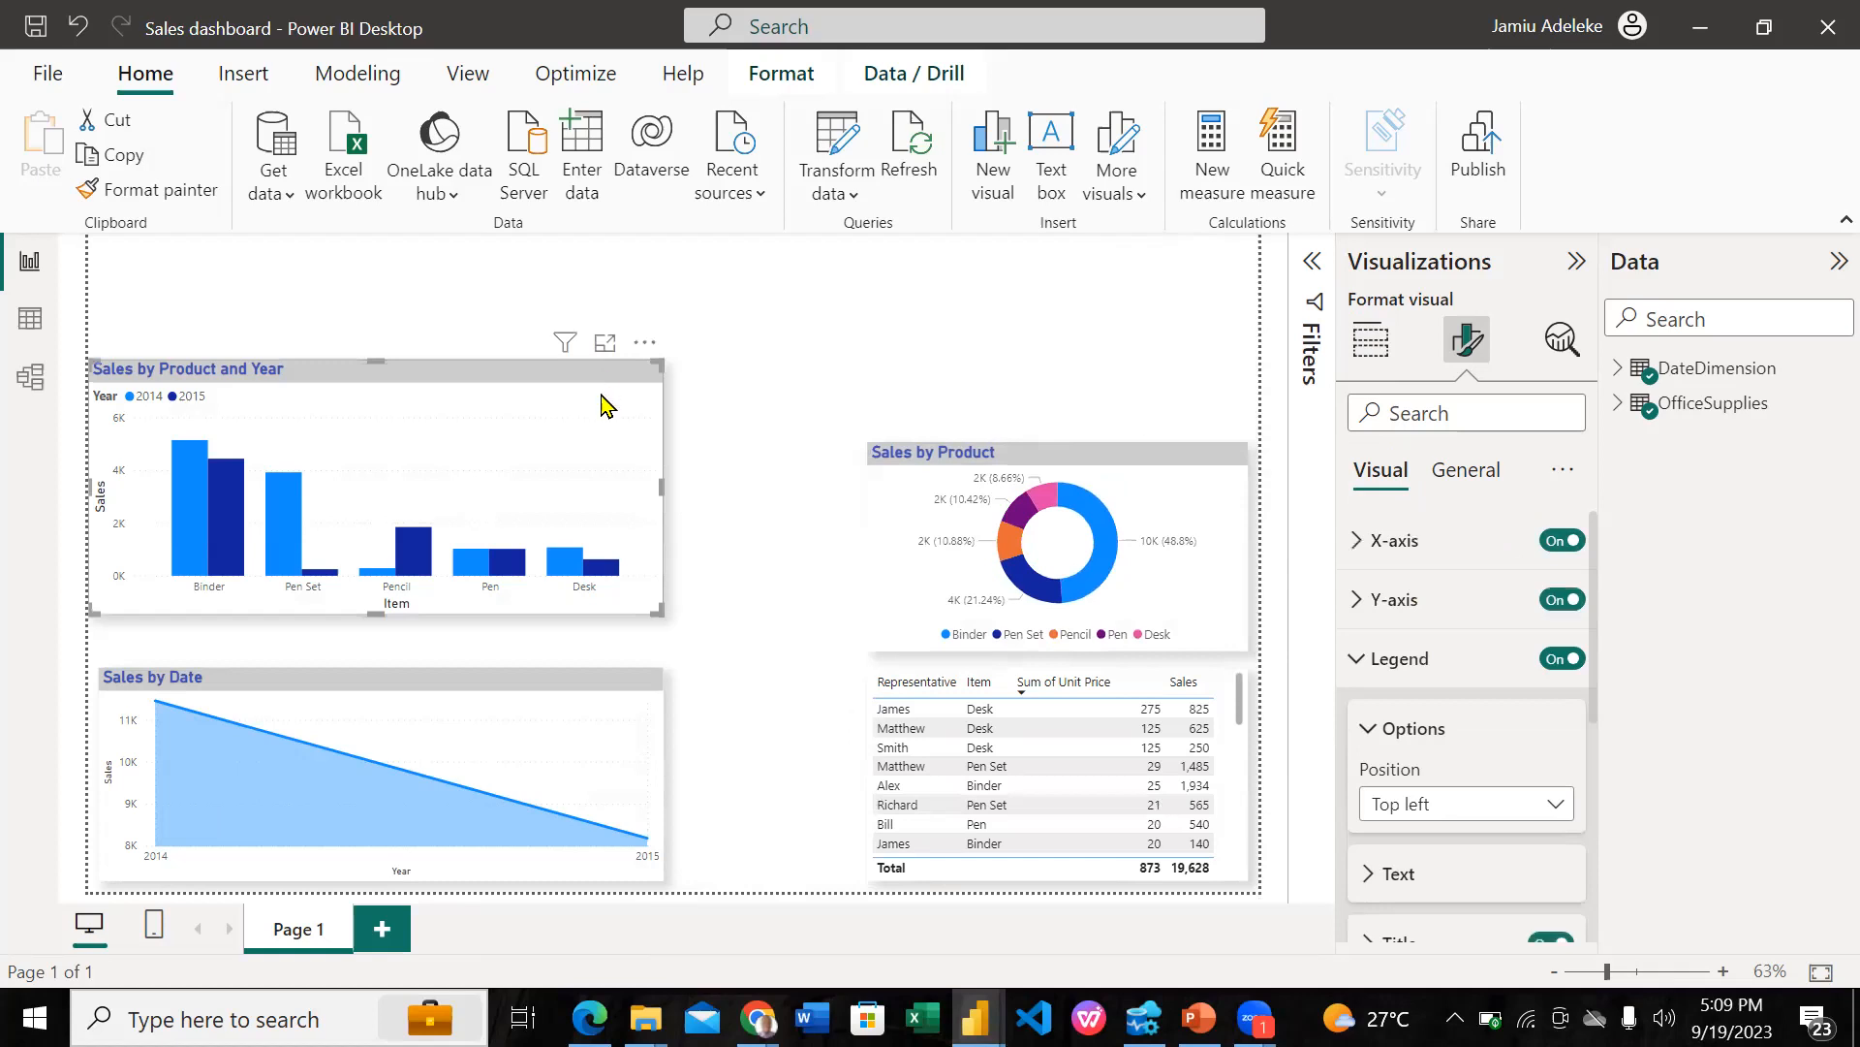
pyautogui.moveTo(375, 361); pyautogui.dragTo(373, 397)
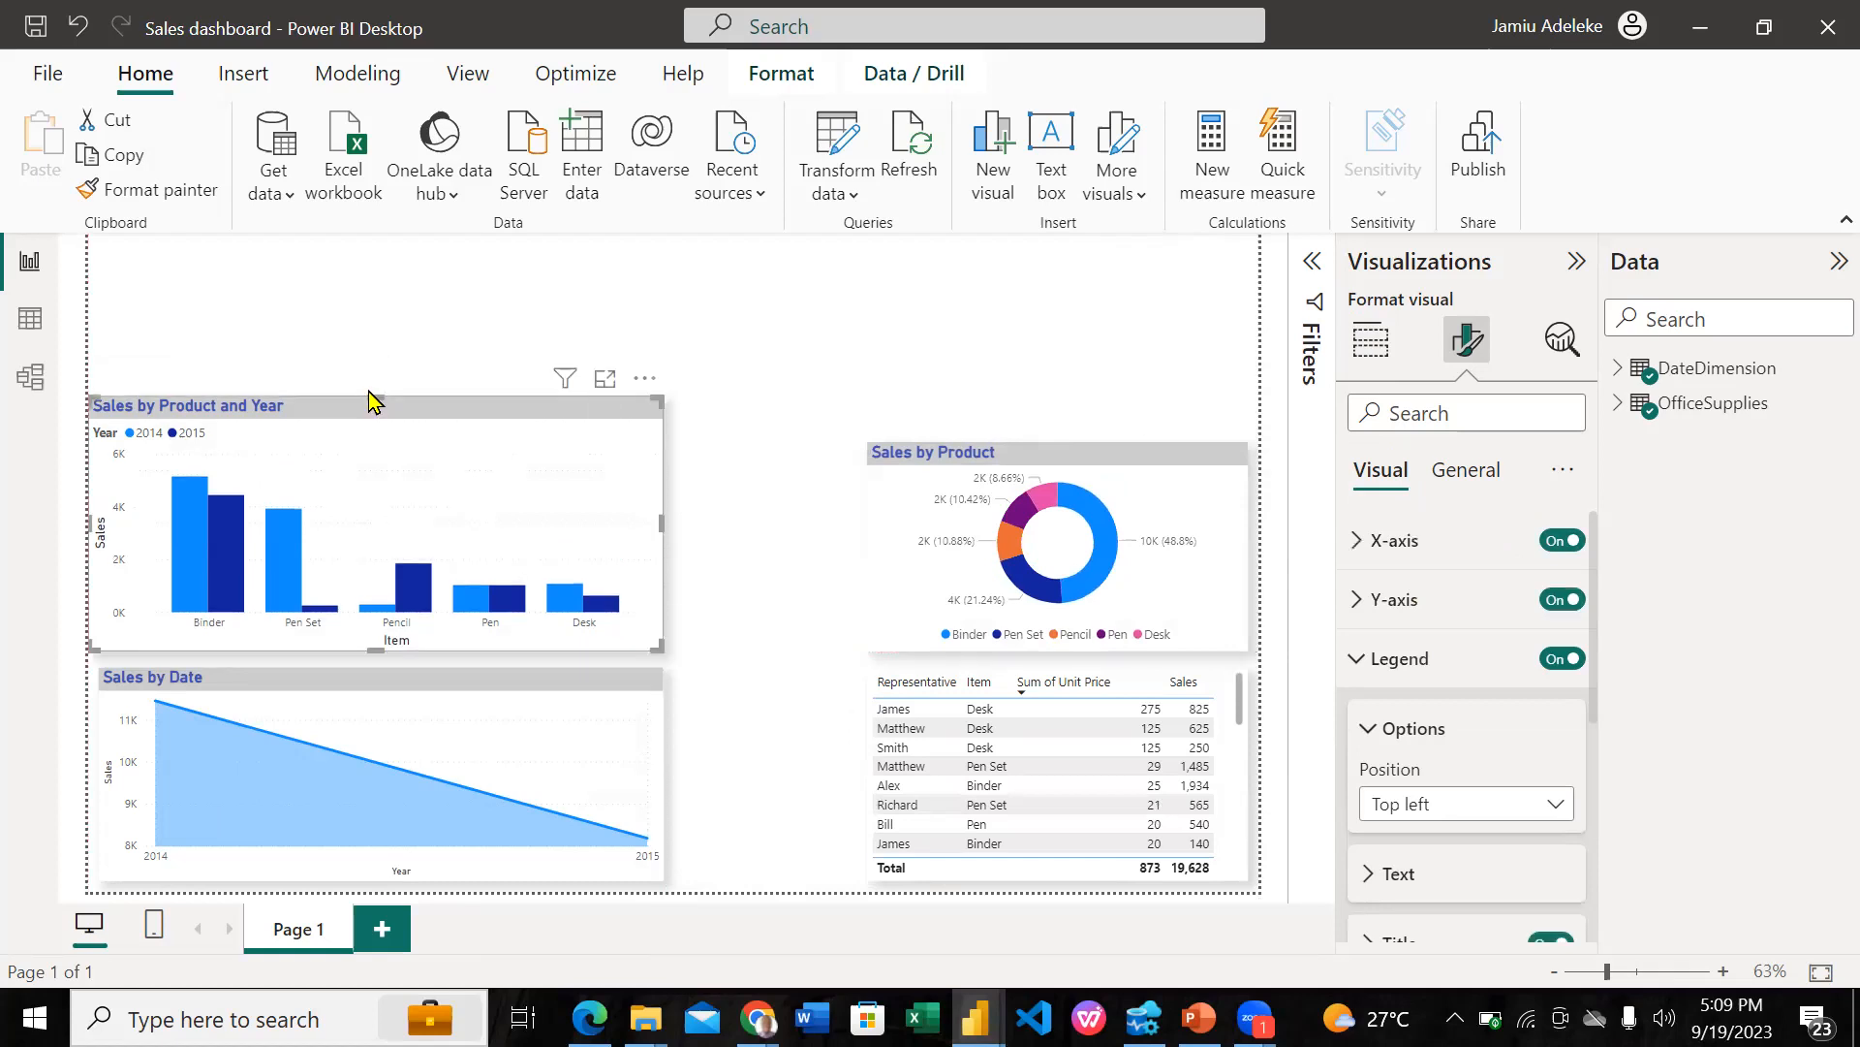
pyautogui.click(384, 399)
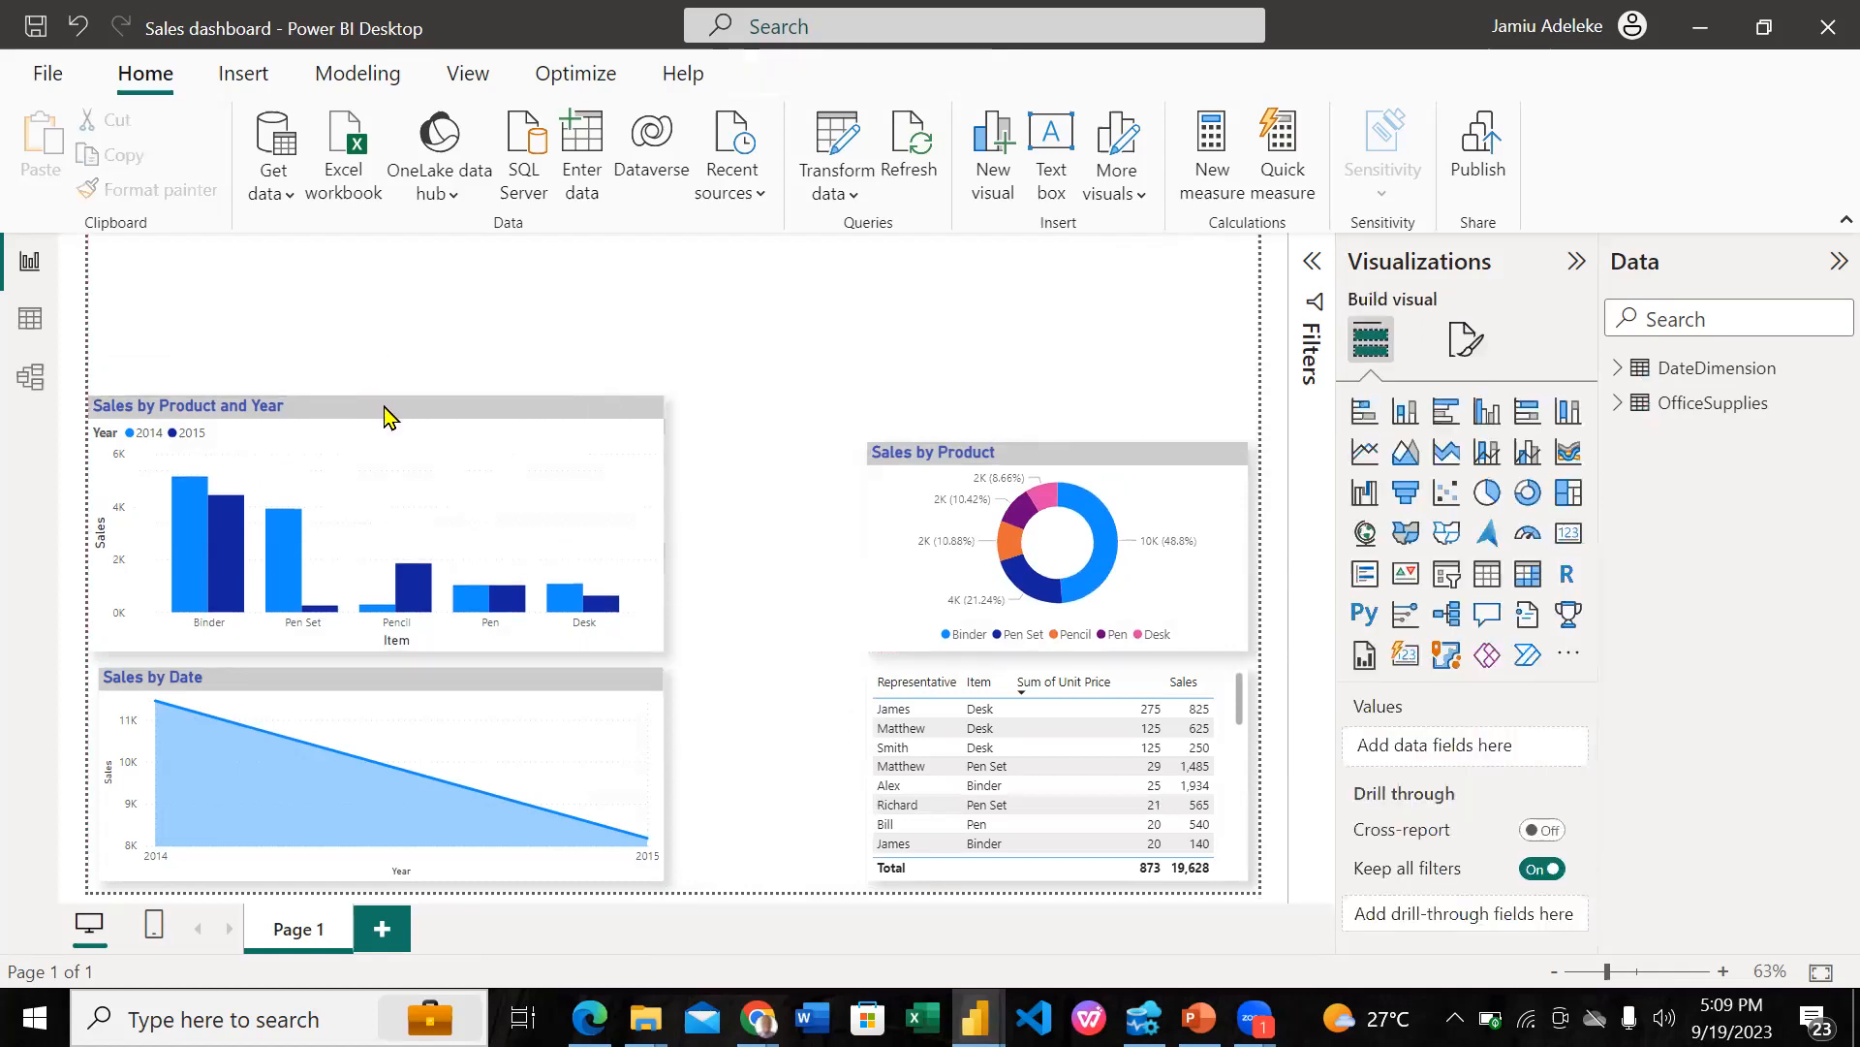
pyautogui.moveTo(384, 407); pyautogui.dragTo(389, 460)
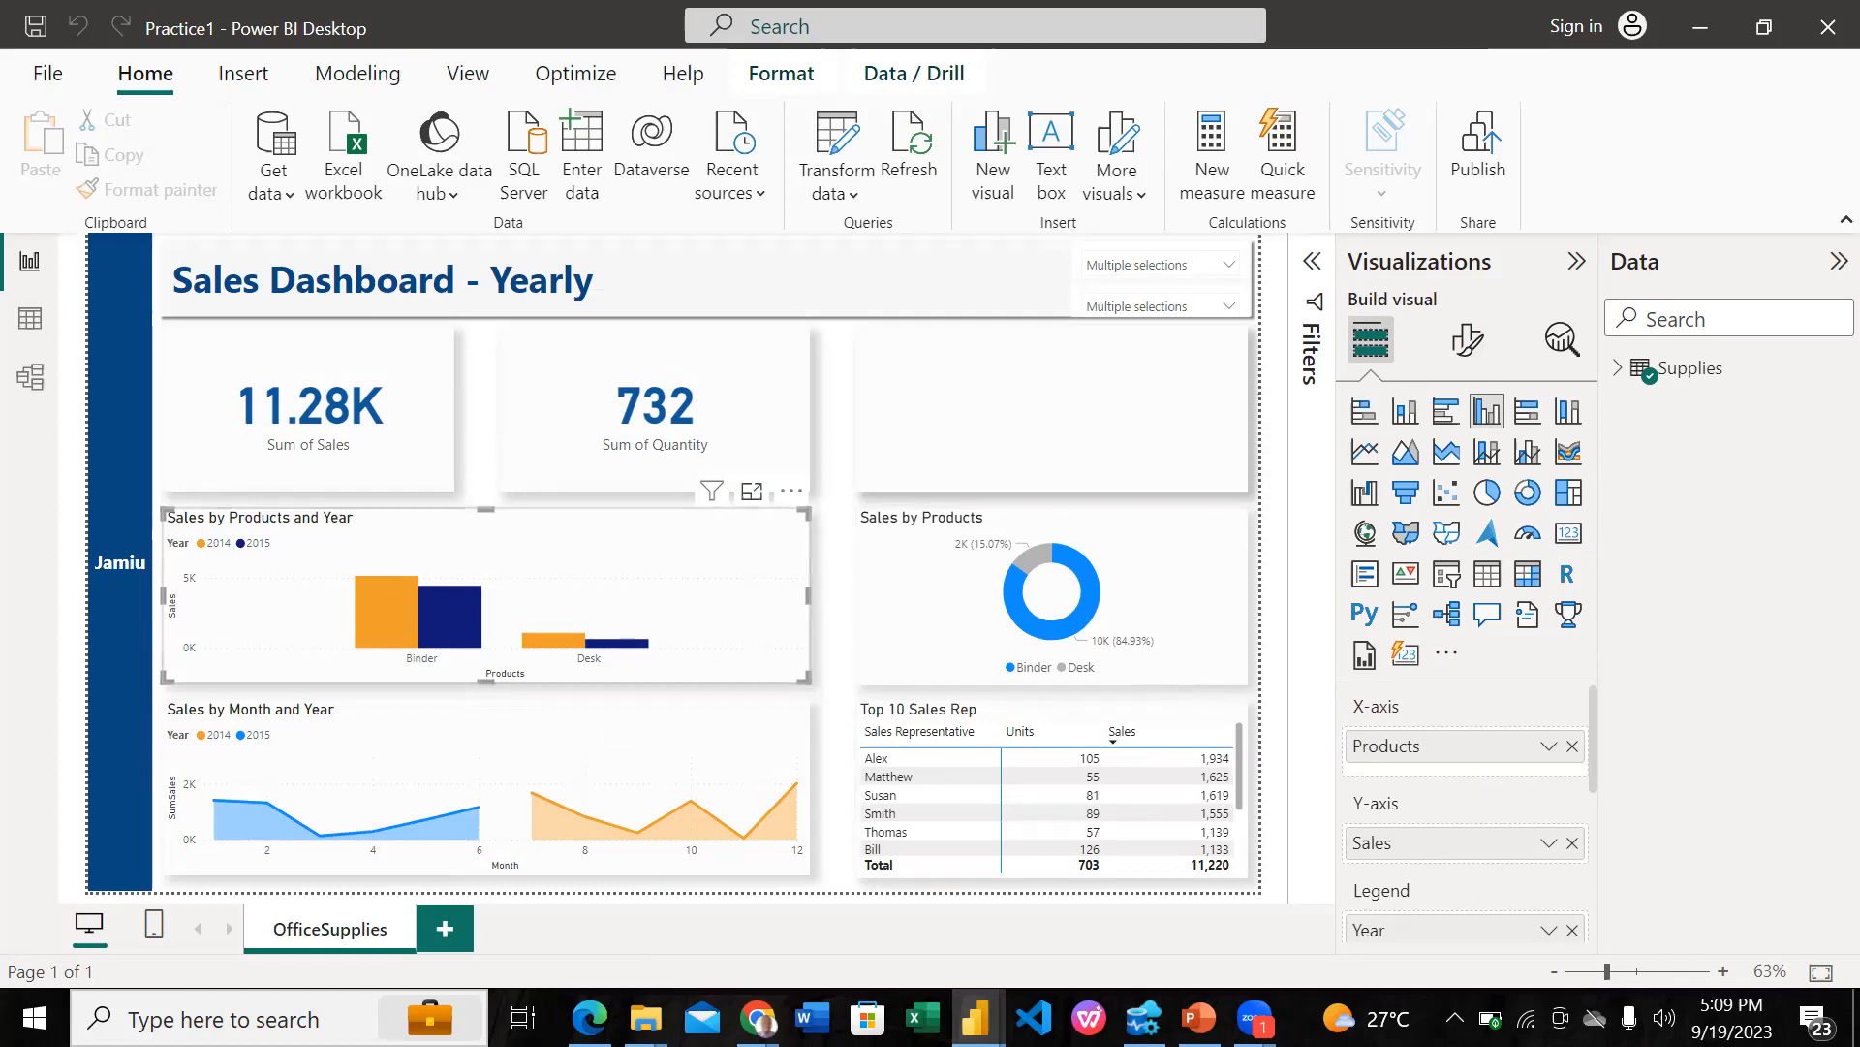
# Step: Return from the Practice1 report and shift the Sales by Product and Year and Sales by Date charts right, leaving an empty strip beside them
pyautogui.click(976, 1018)
pyautogui.click(1129, 897)
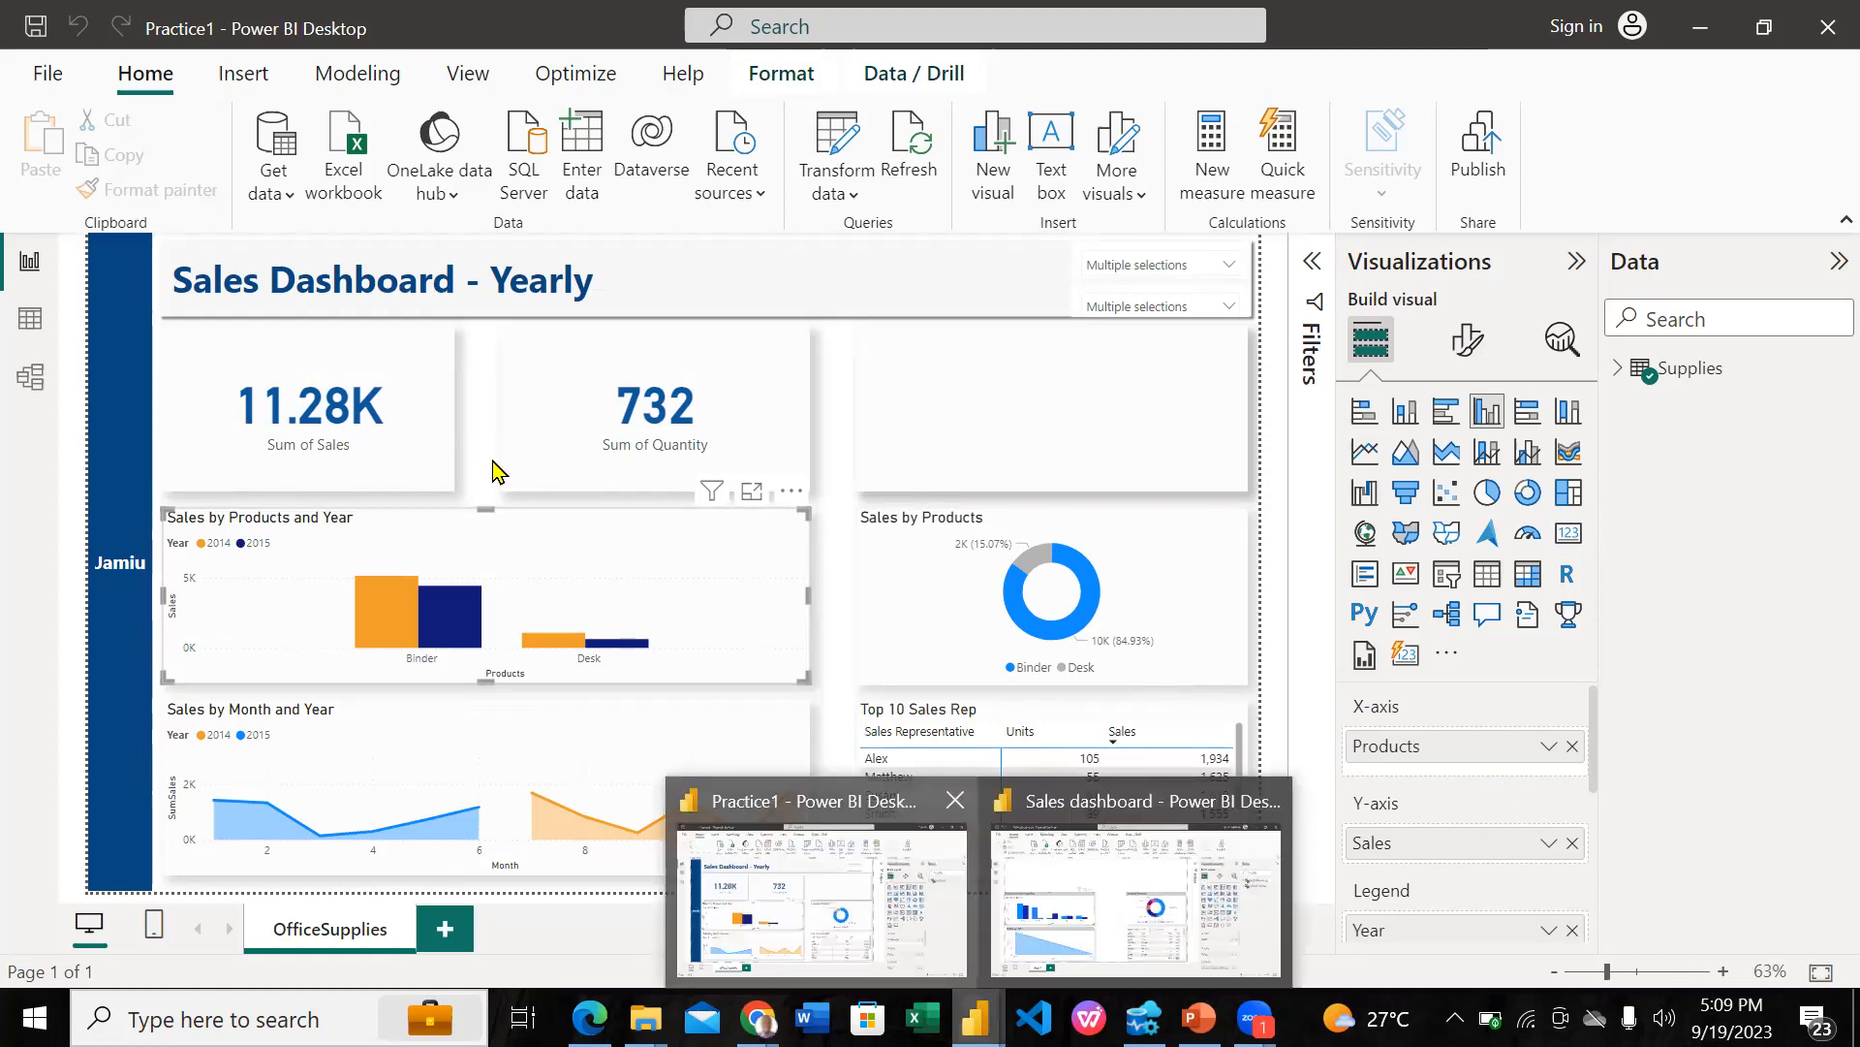
pyautogui.moveTo(455, 457); pyautogui.dragTo(534, 464)
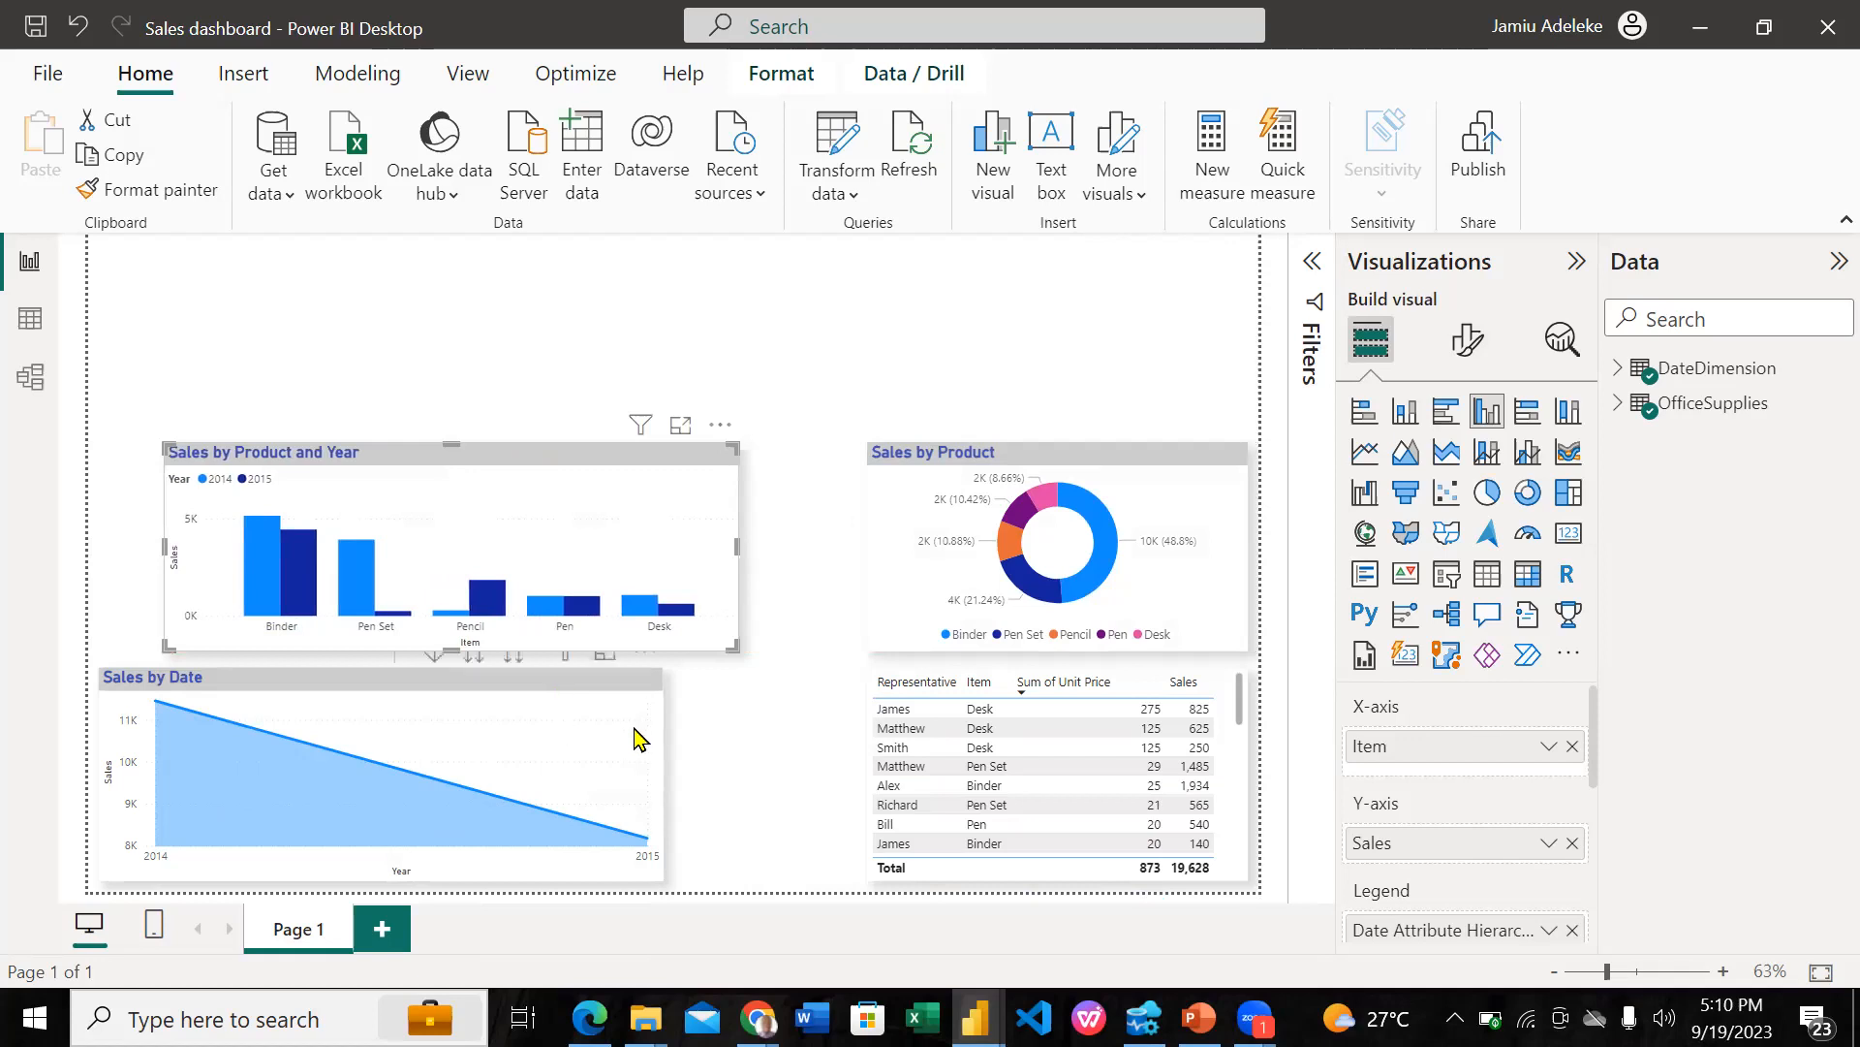
pyautogui.moveTo(646, 707); pyautogui.dragTo(630, 698)
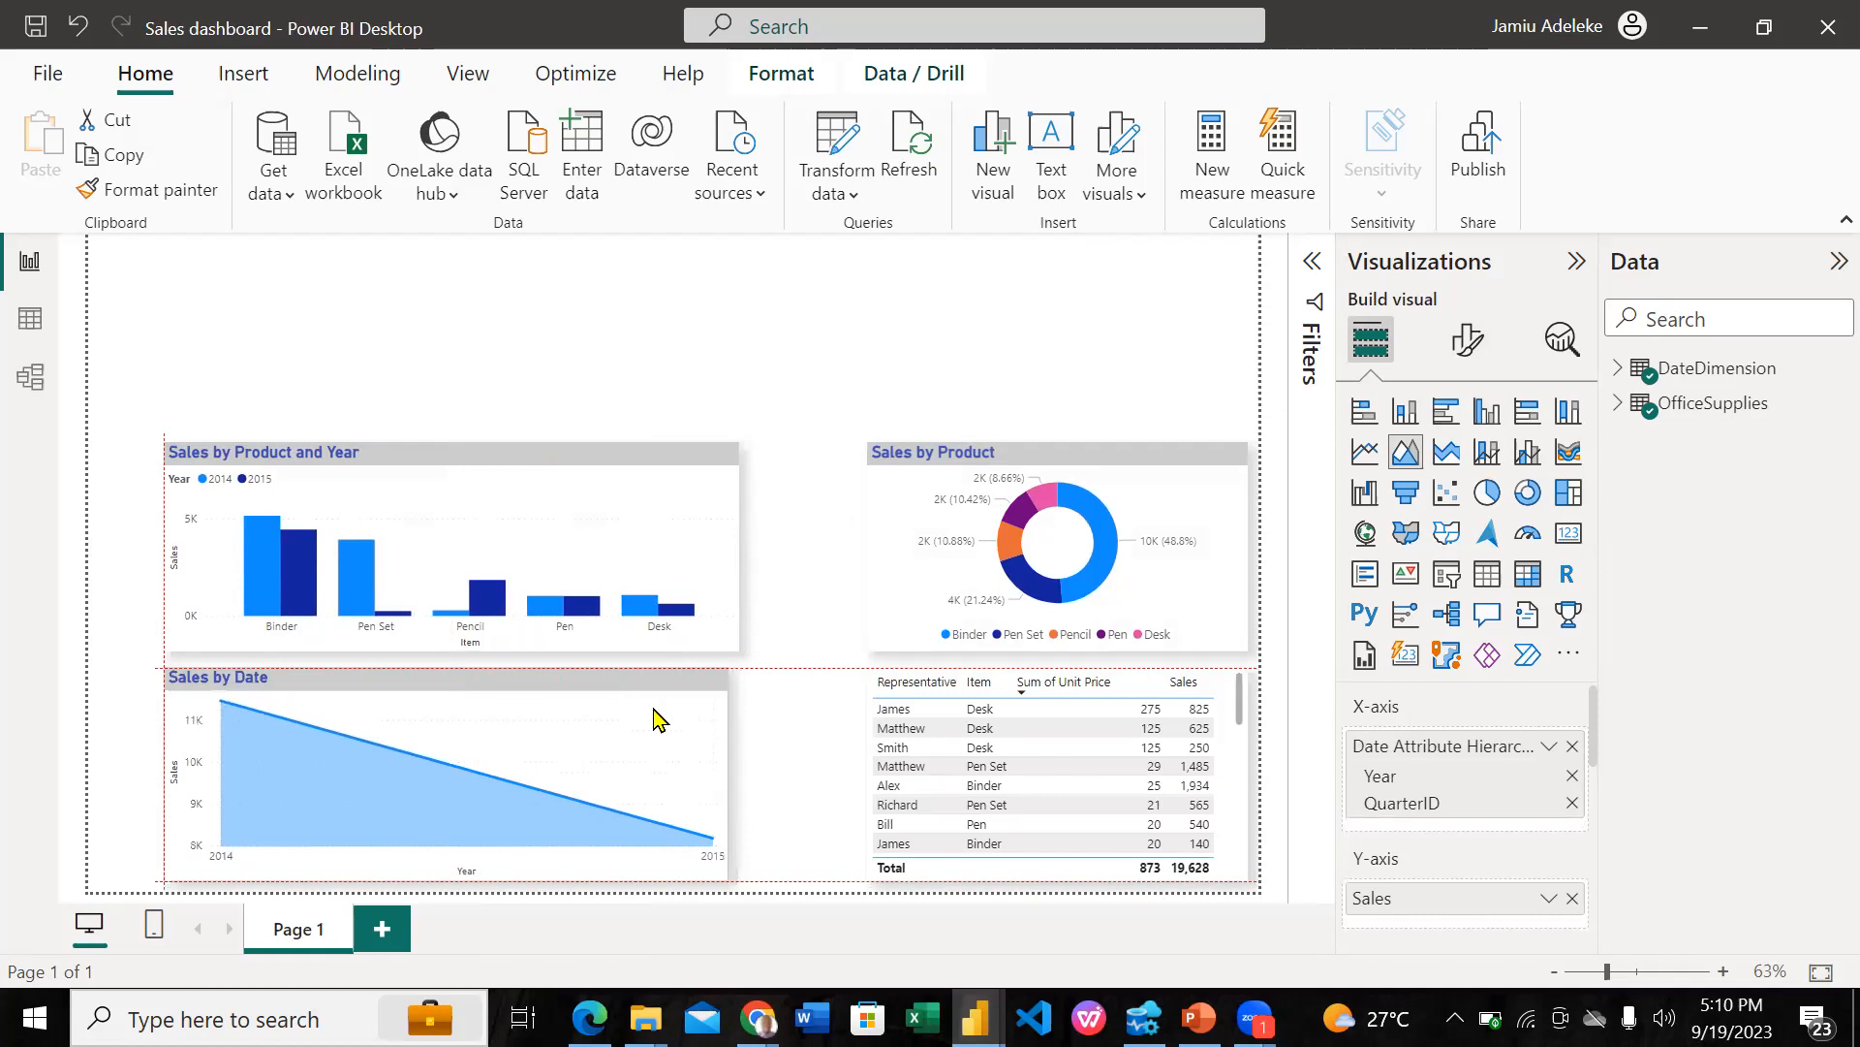
# Step: Nudge the Sales by Date and Sales by Product and Year charts right and widen both to the same right edge, near the donut chart
pyautogui.click(793, 783)
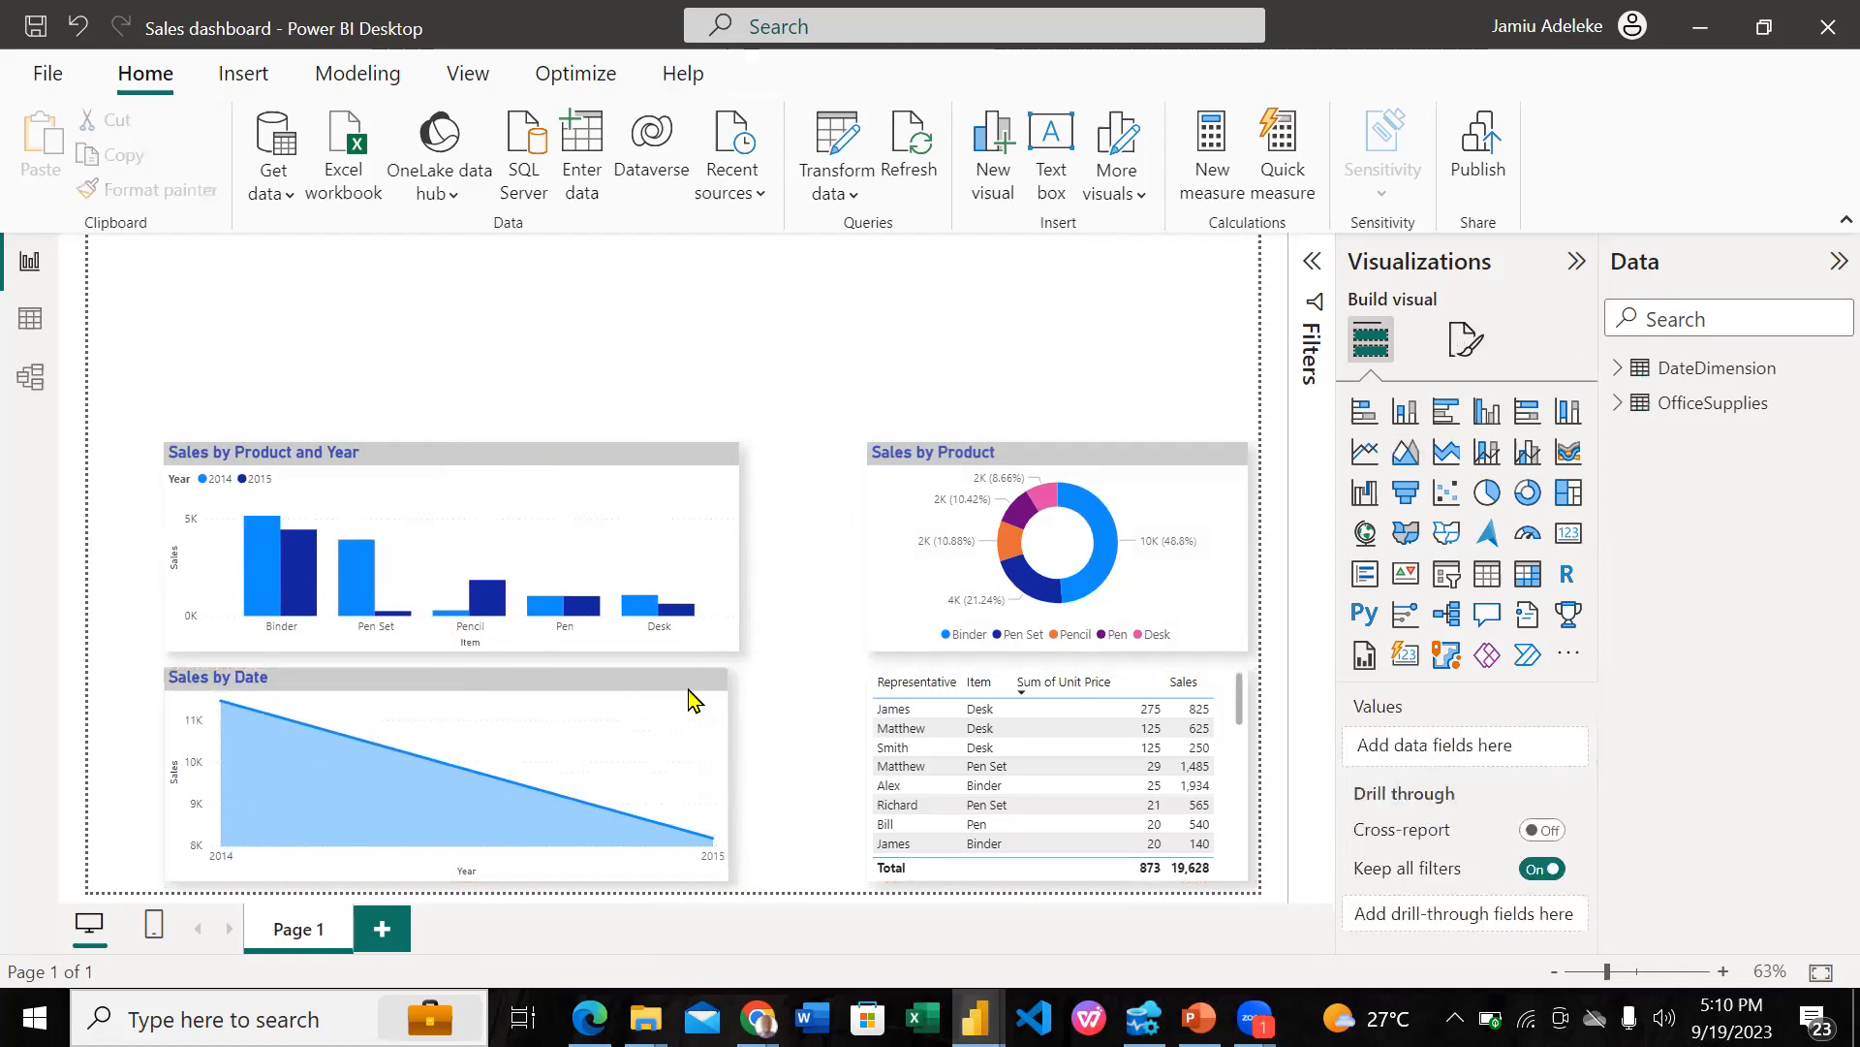
pyautogui.click(726, 770)
pyautogui.moveTo(726, 768); pyautogui.dragTo(800, 766)
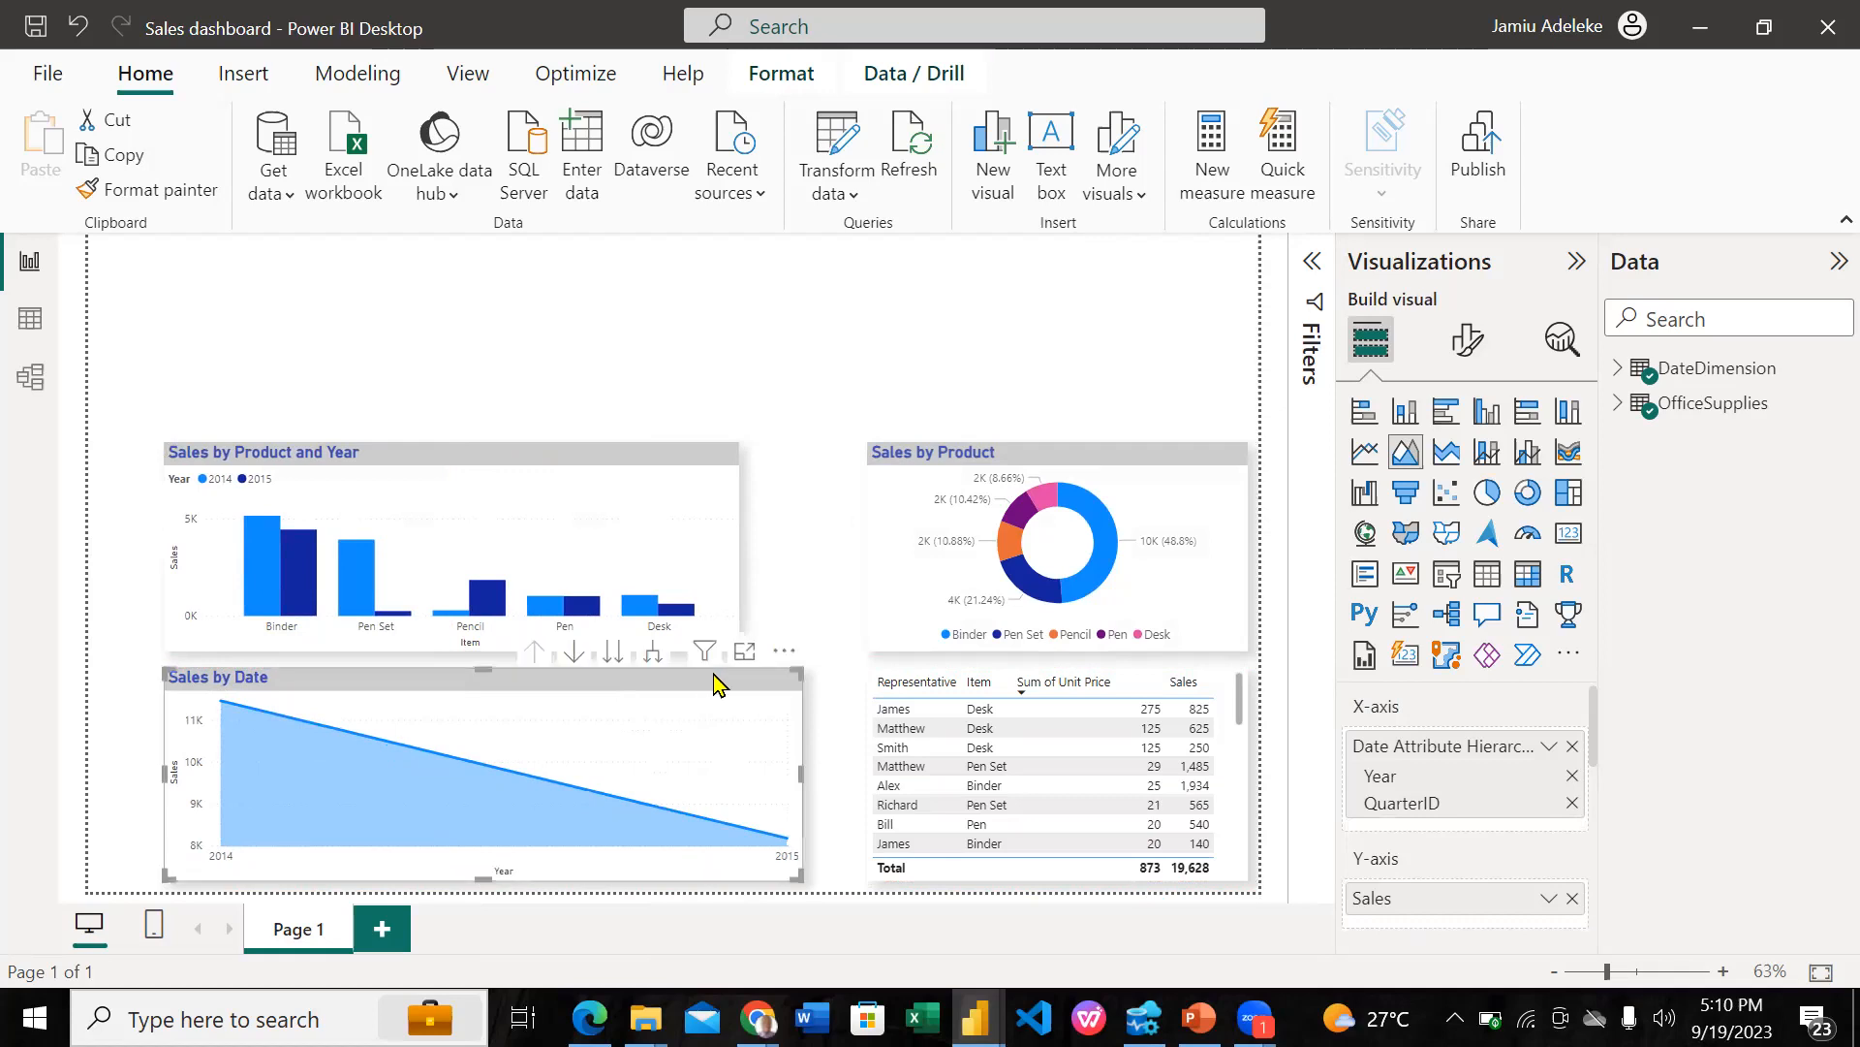
pyautogui.moveTo(712, 682); pyautogui.dragTo(668, 458)
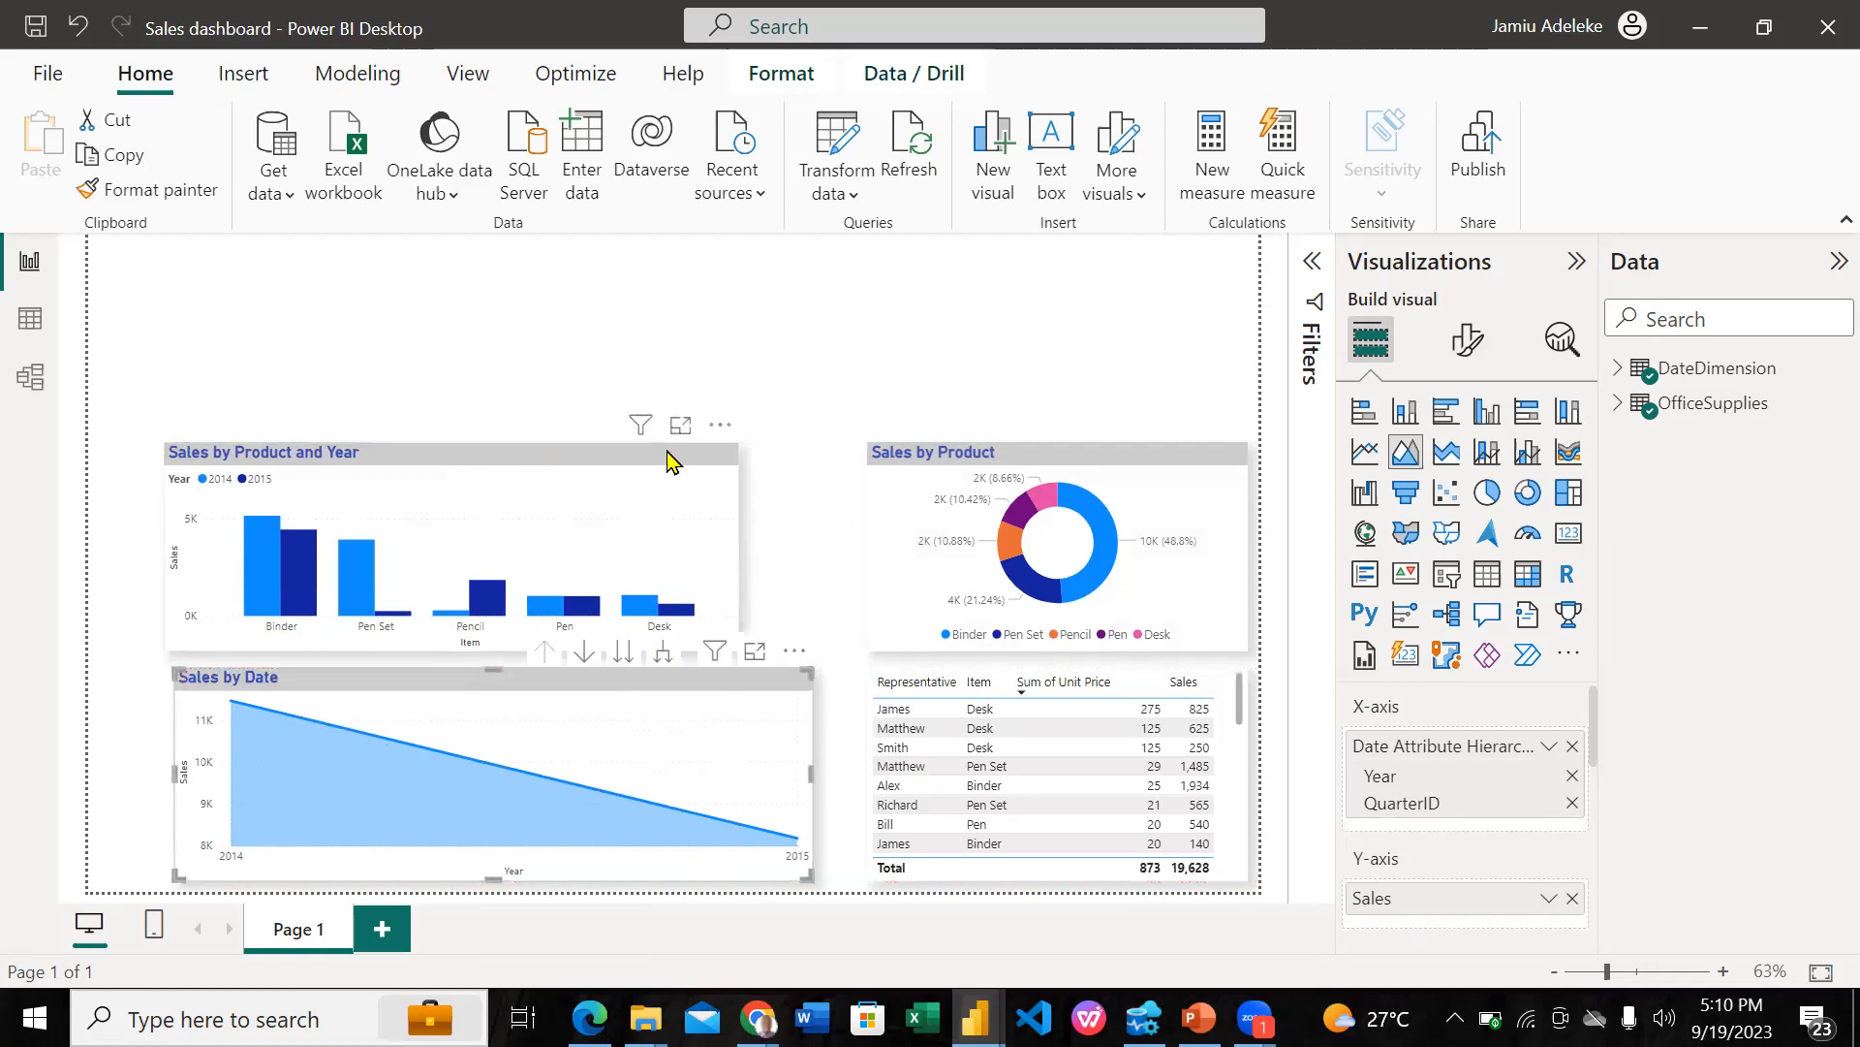
pyautogui.click(729, 528)
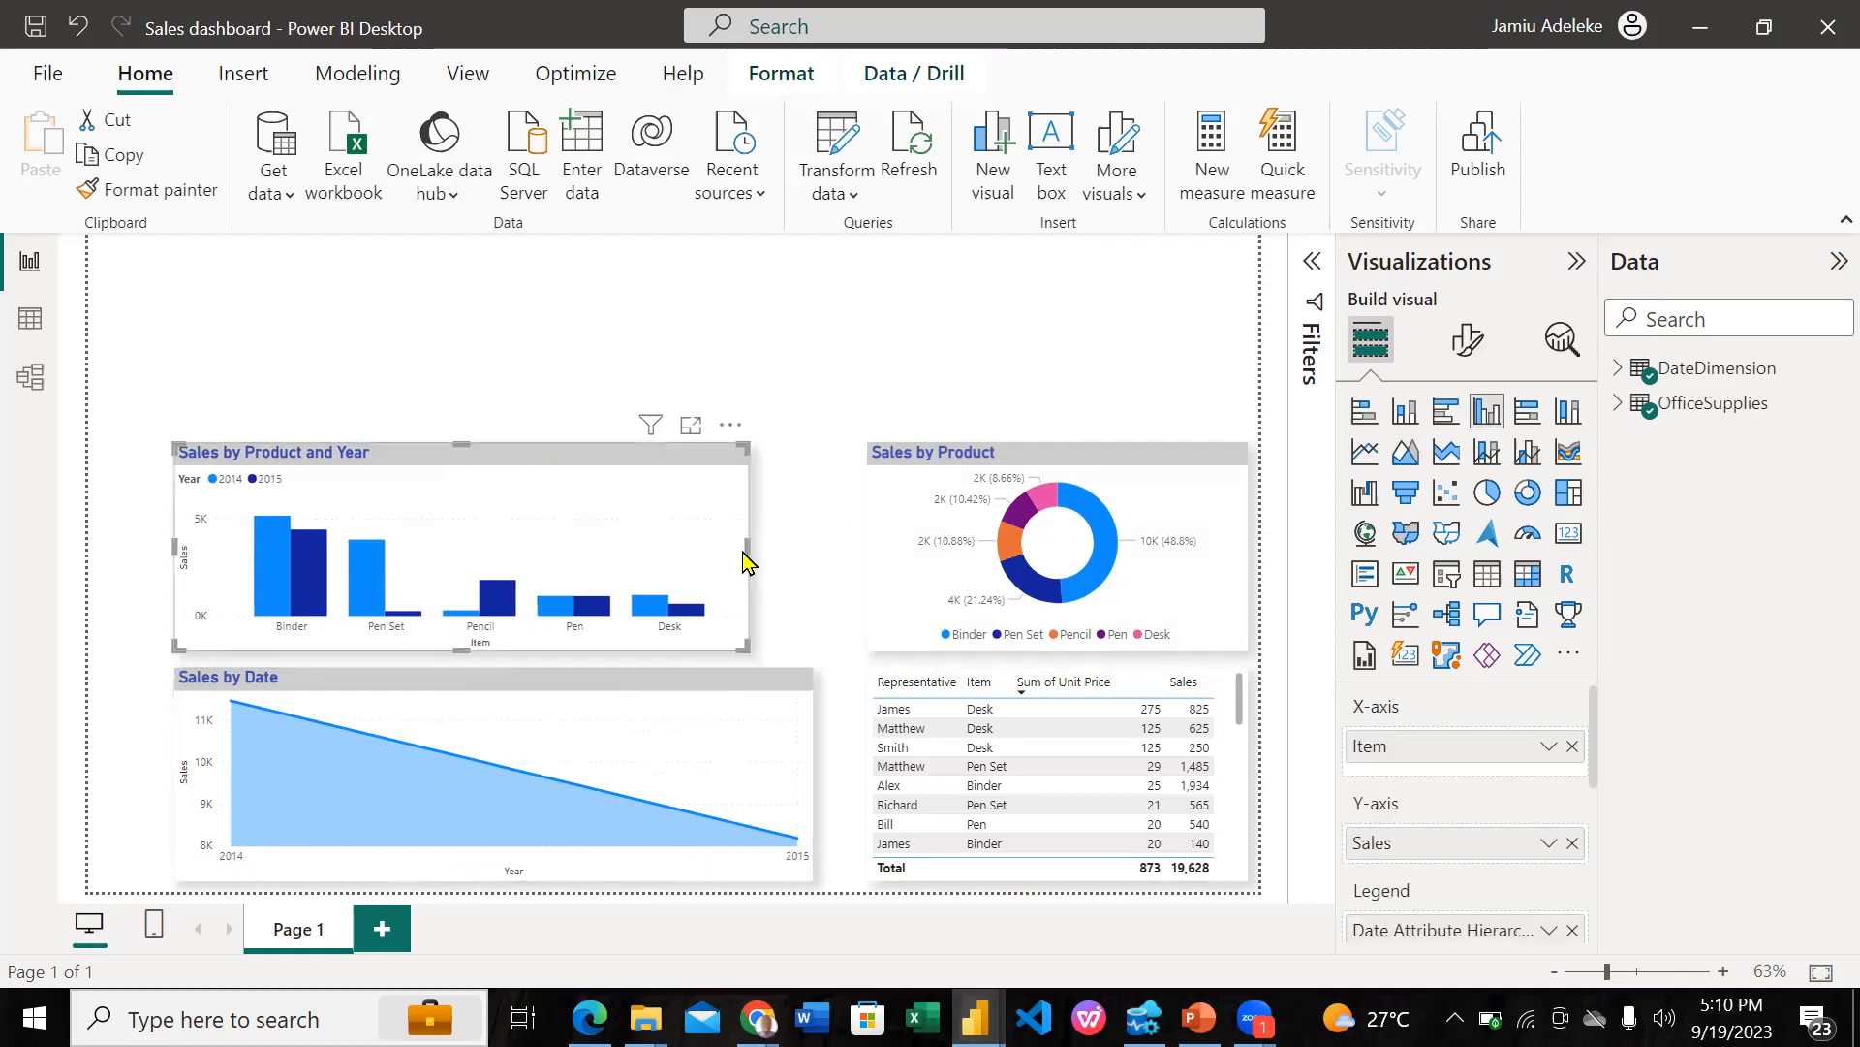
pyautogui.moveTo(748, 549); pyautogui.dragTo(812, 556)
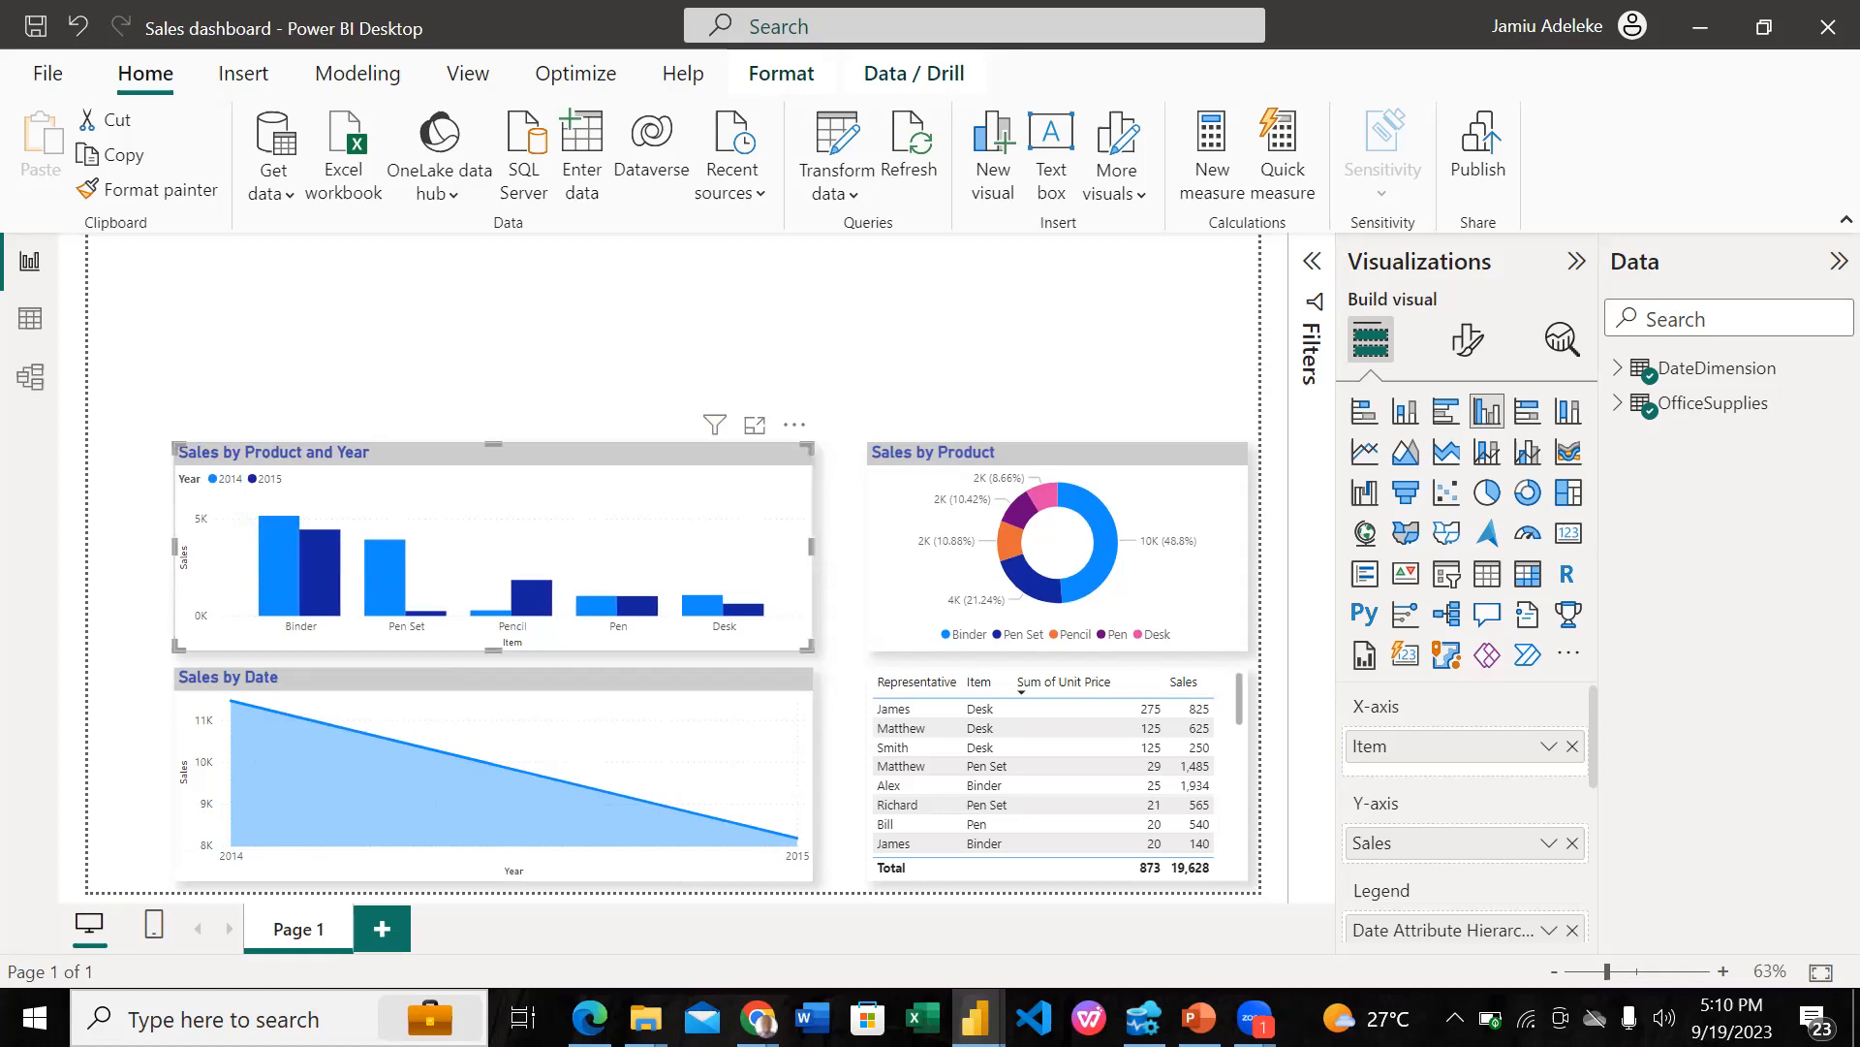
# Step: Compare the layout with the Practice1 report's KPI cards, slicers and charts, and return to the Sales dashboard
pyautogui.moveTo(974, 1017)
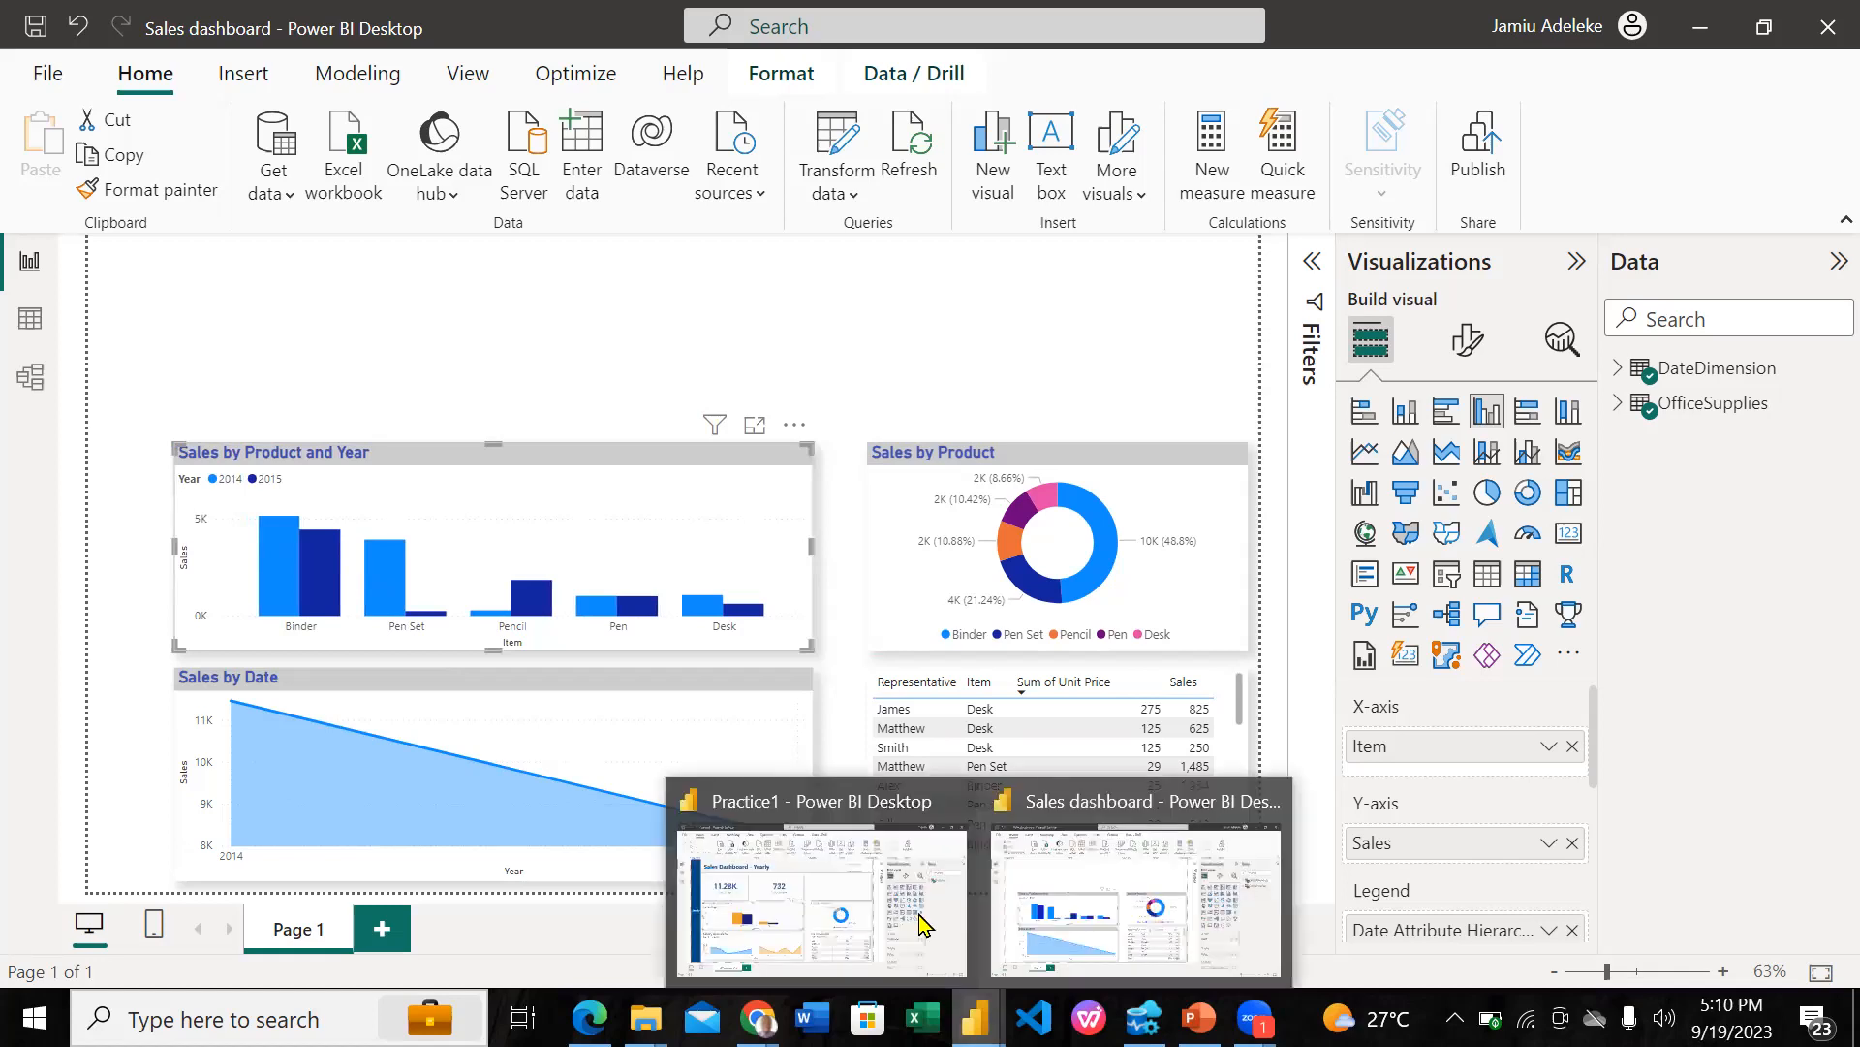
pyautogui.click(875, 824)
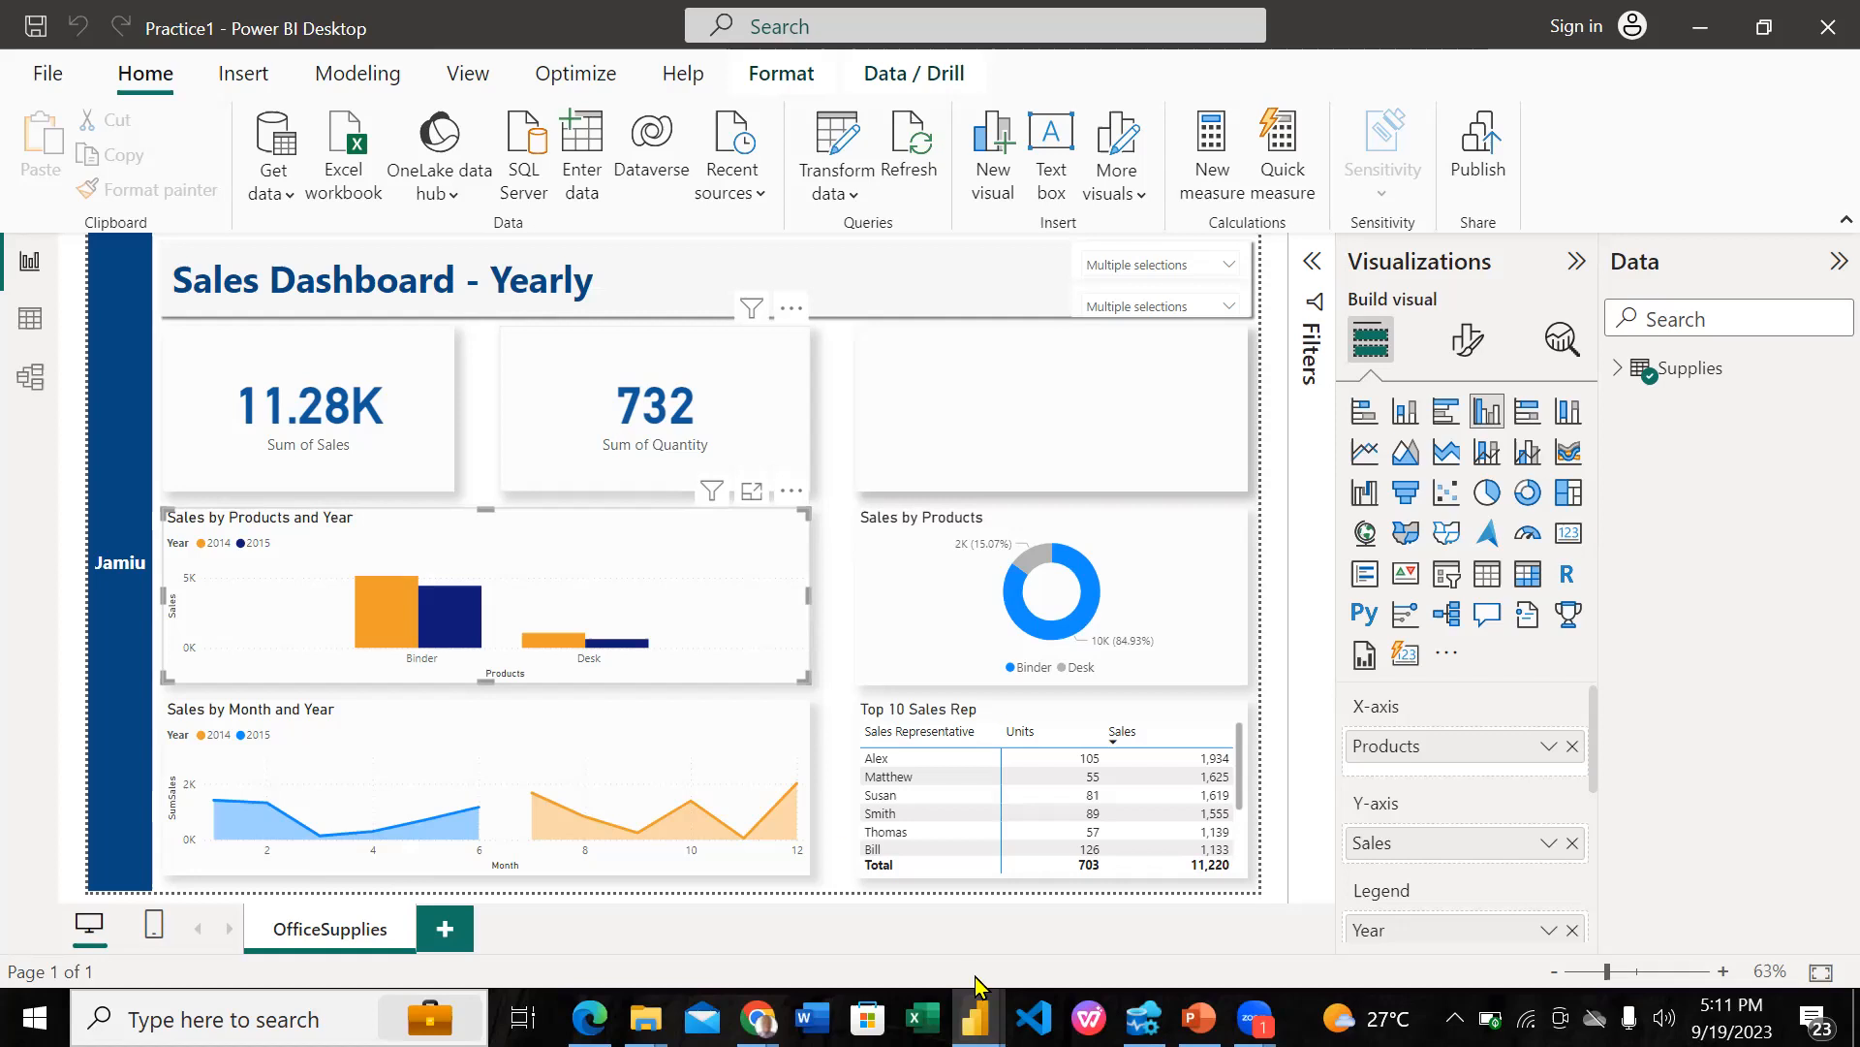
pyautogui.moveTo(974, 1016)
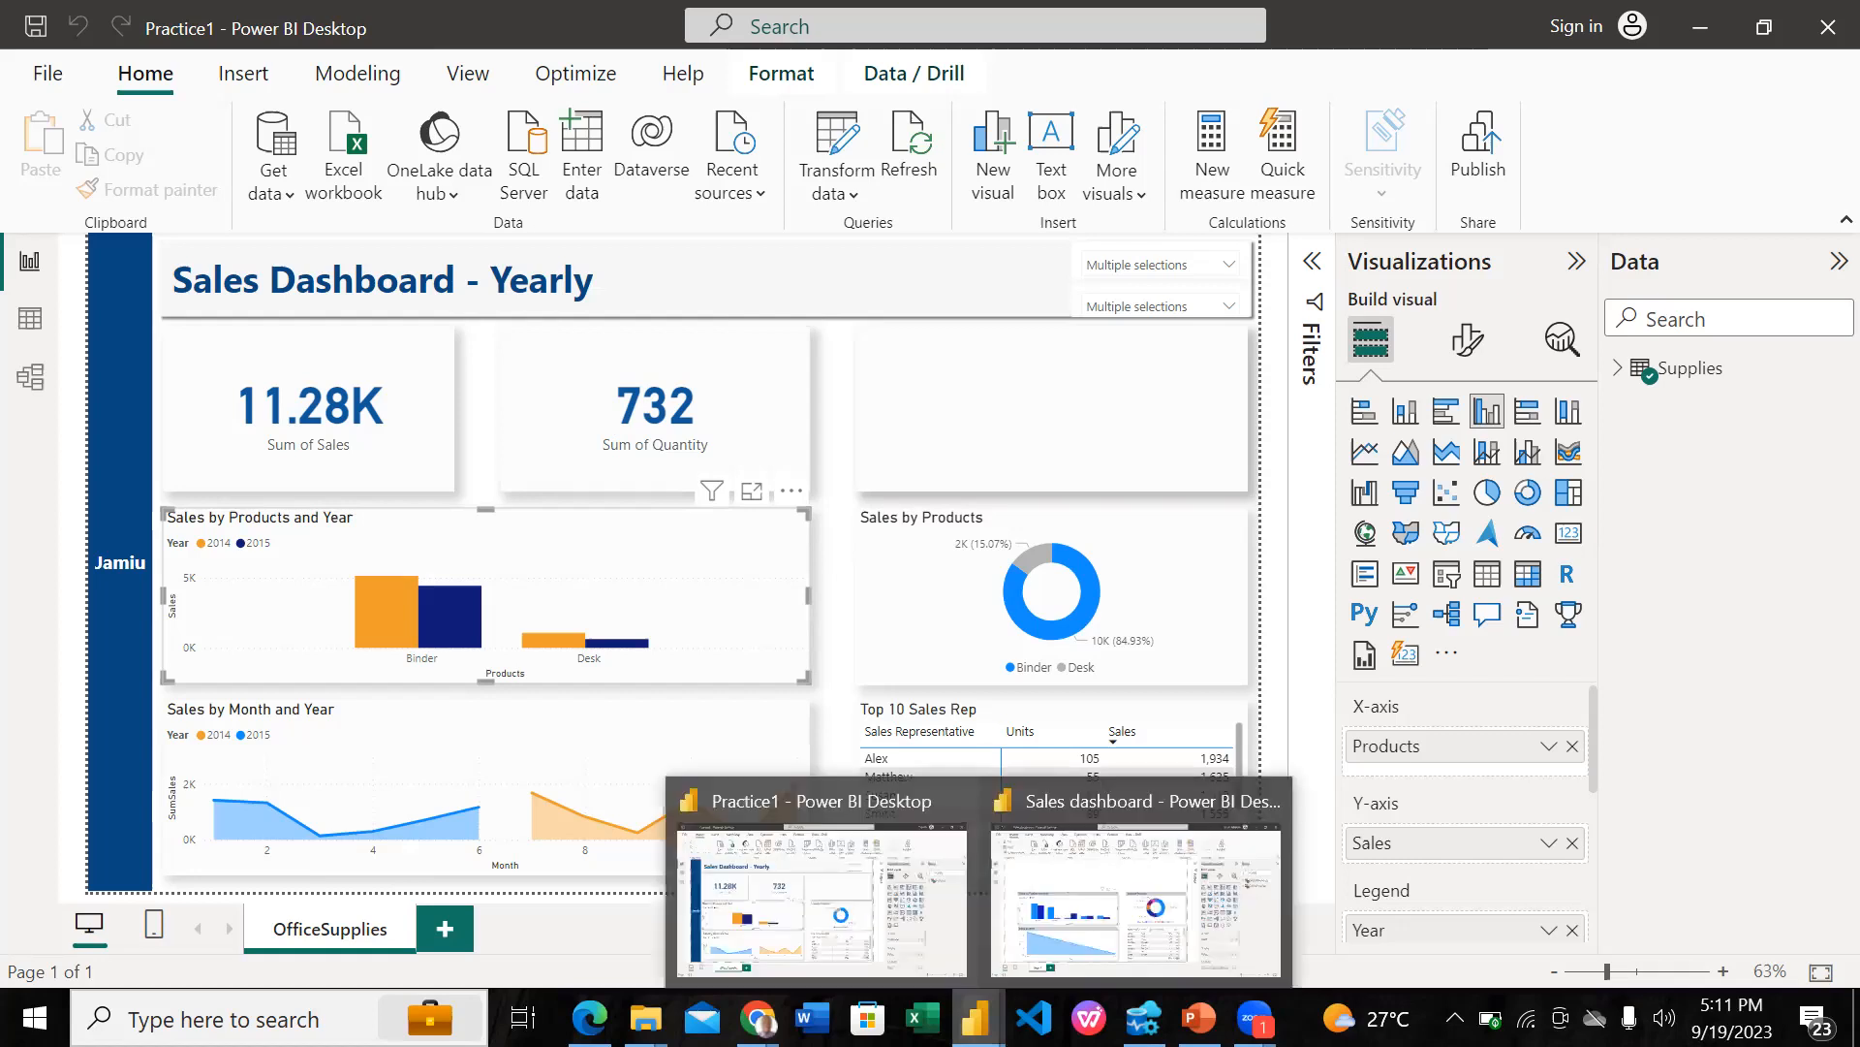
pyautogui.click(1024, 960)
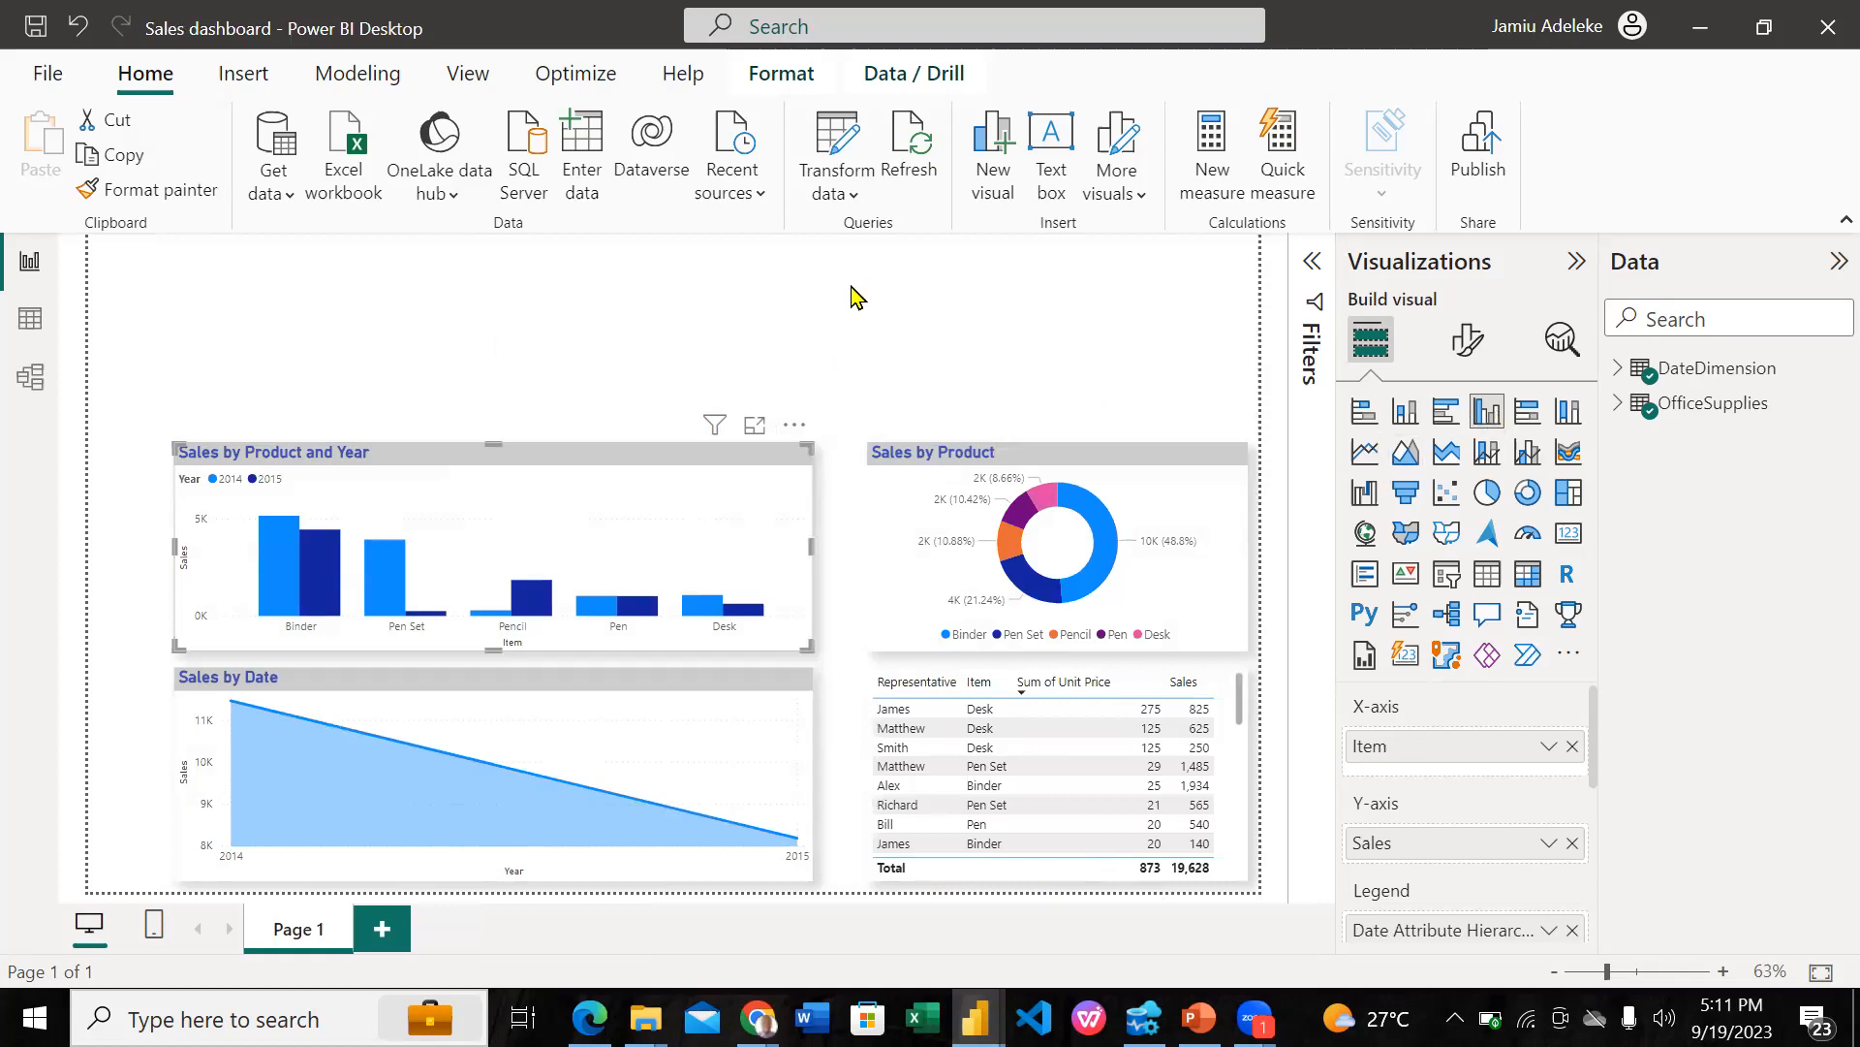
# Step: Insert a card visual in the empty area above the charts showing Sales from the OfficeSupplies table
pyautogui.click(729, 357)
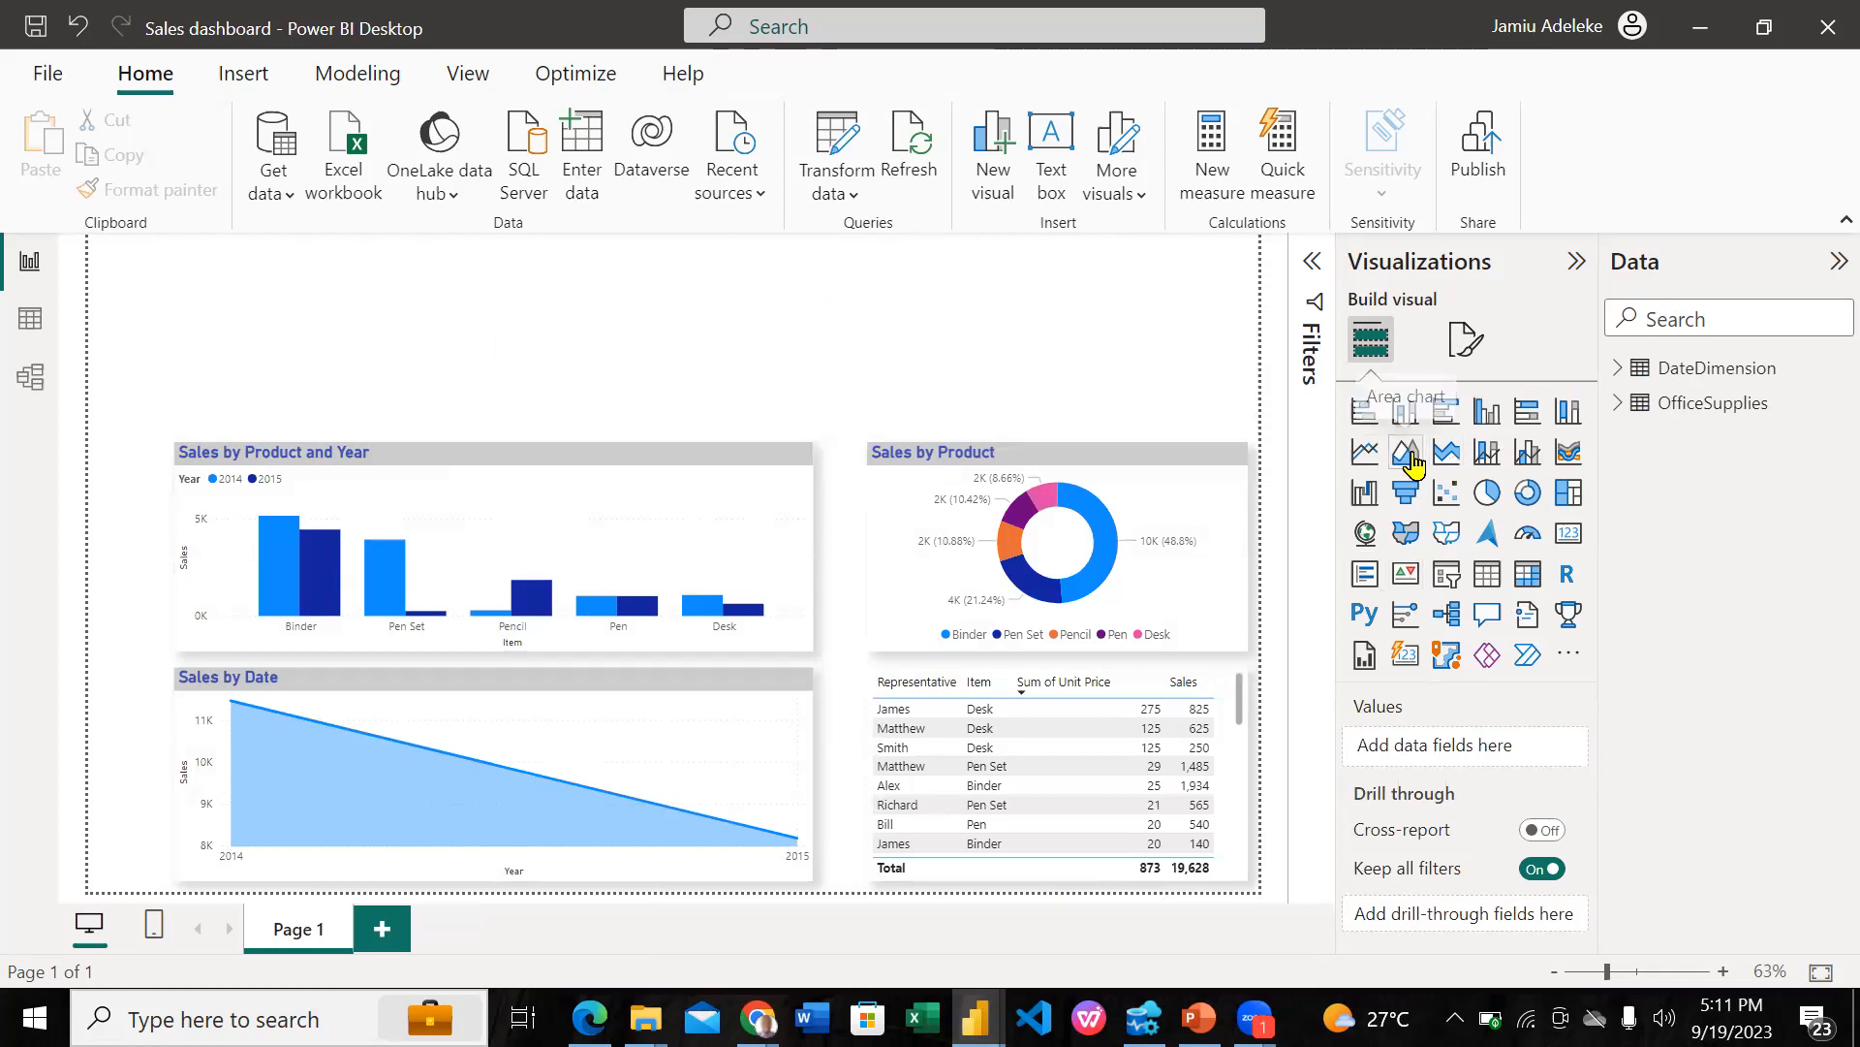
pyautogui.click(1574, 539)
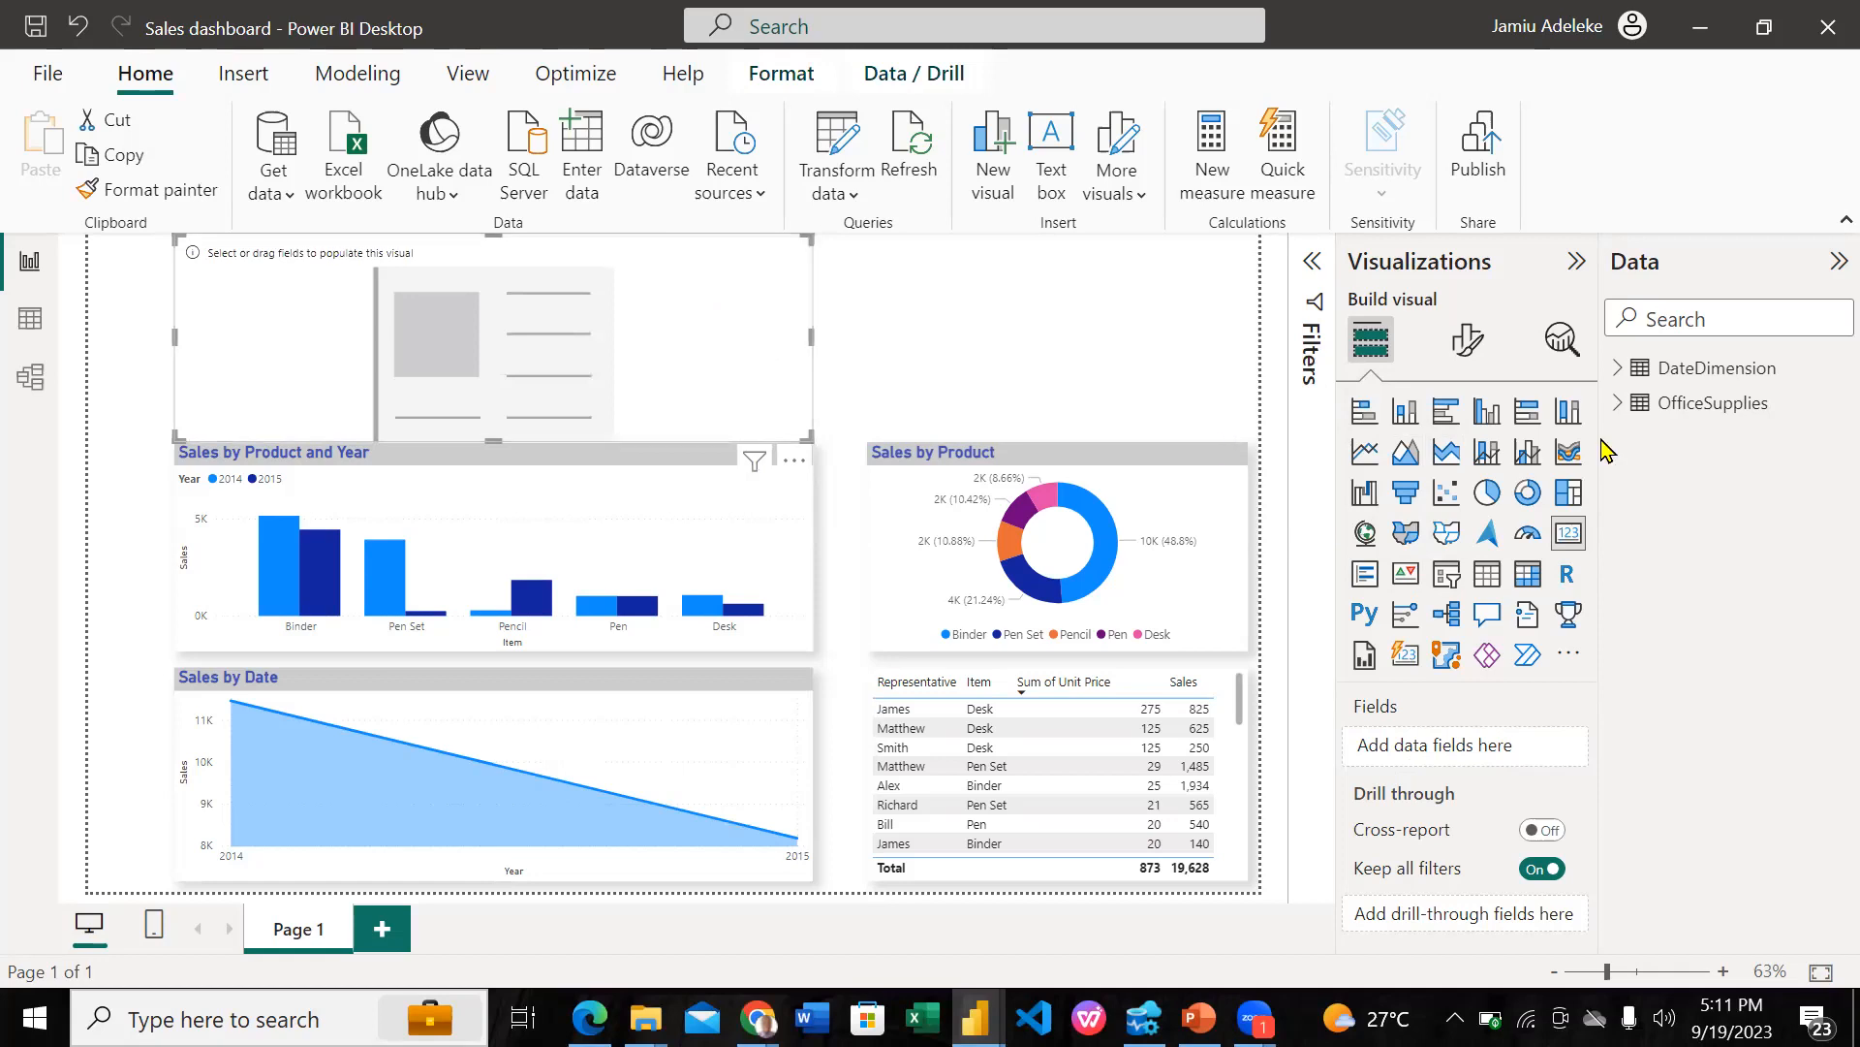
pyautogui.click(1616, 407)
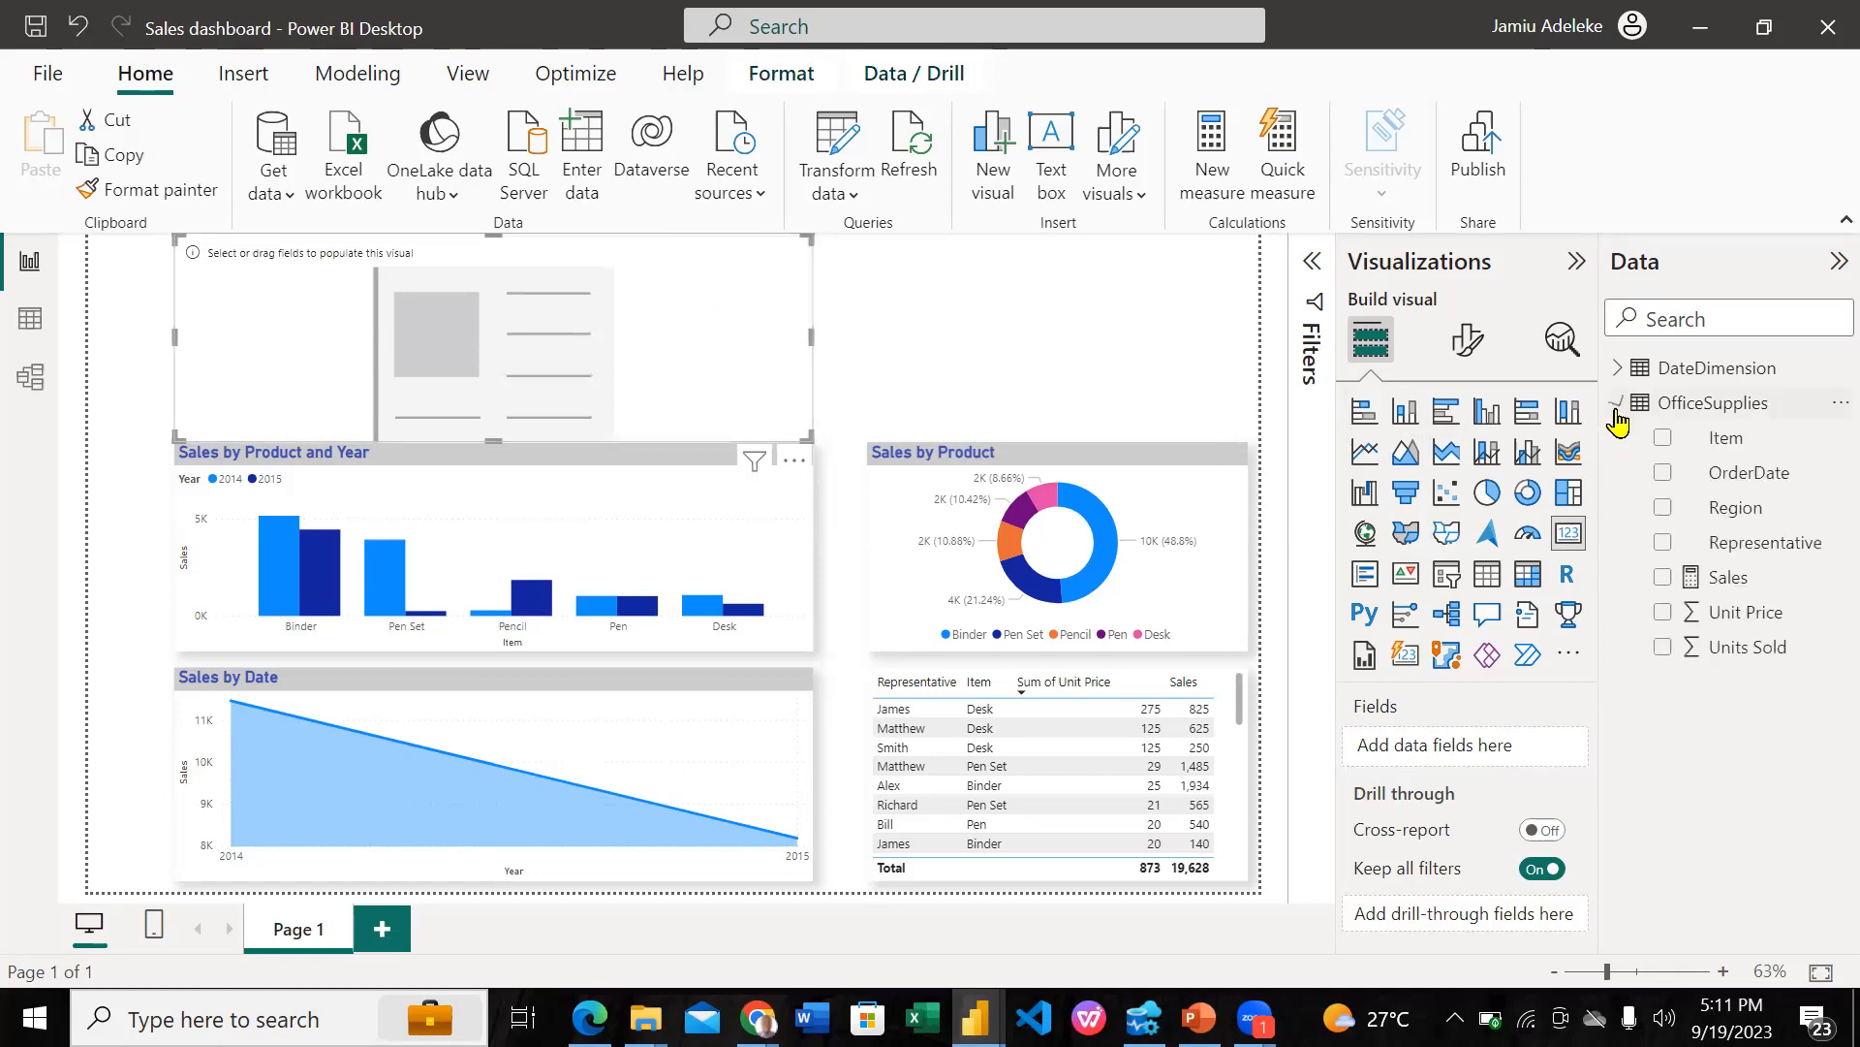
pyautogui.click(1661, 580)
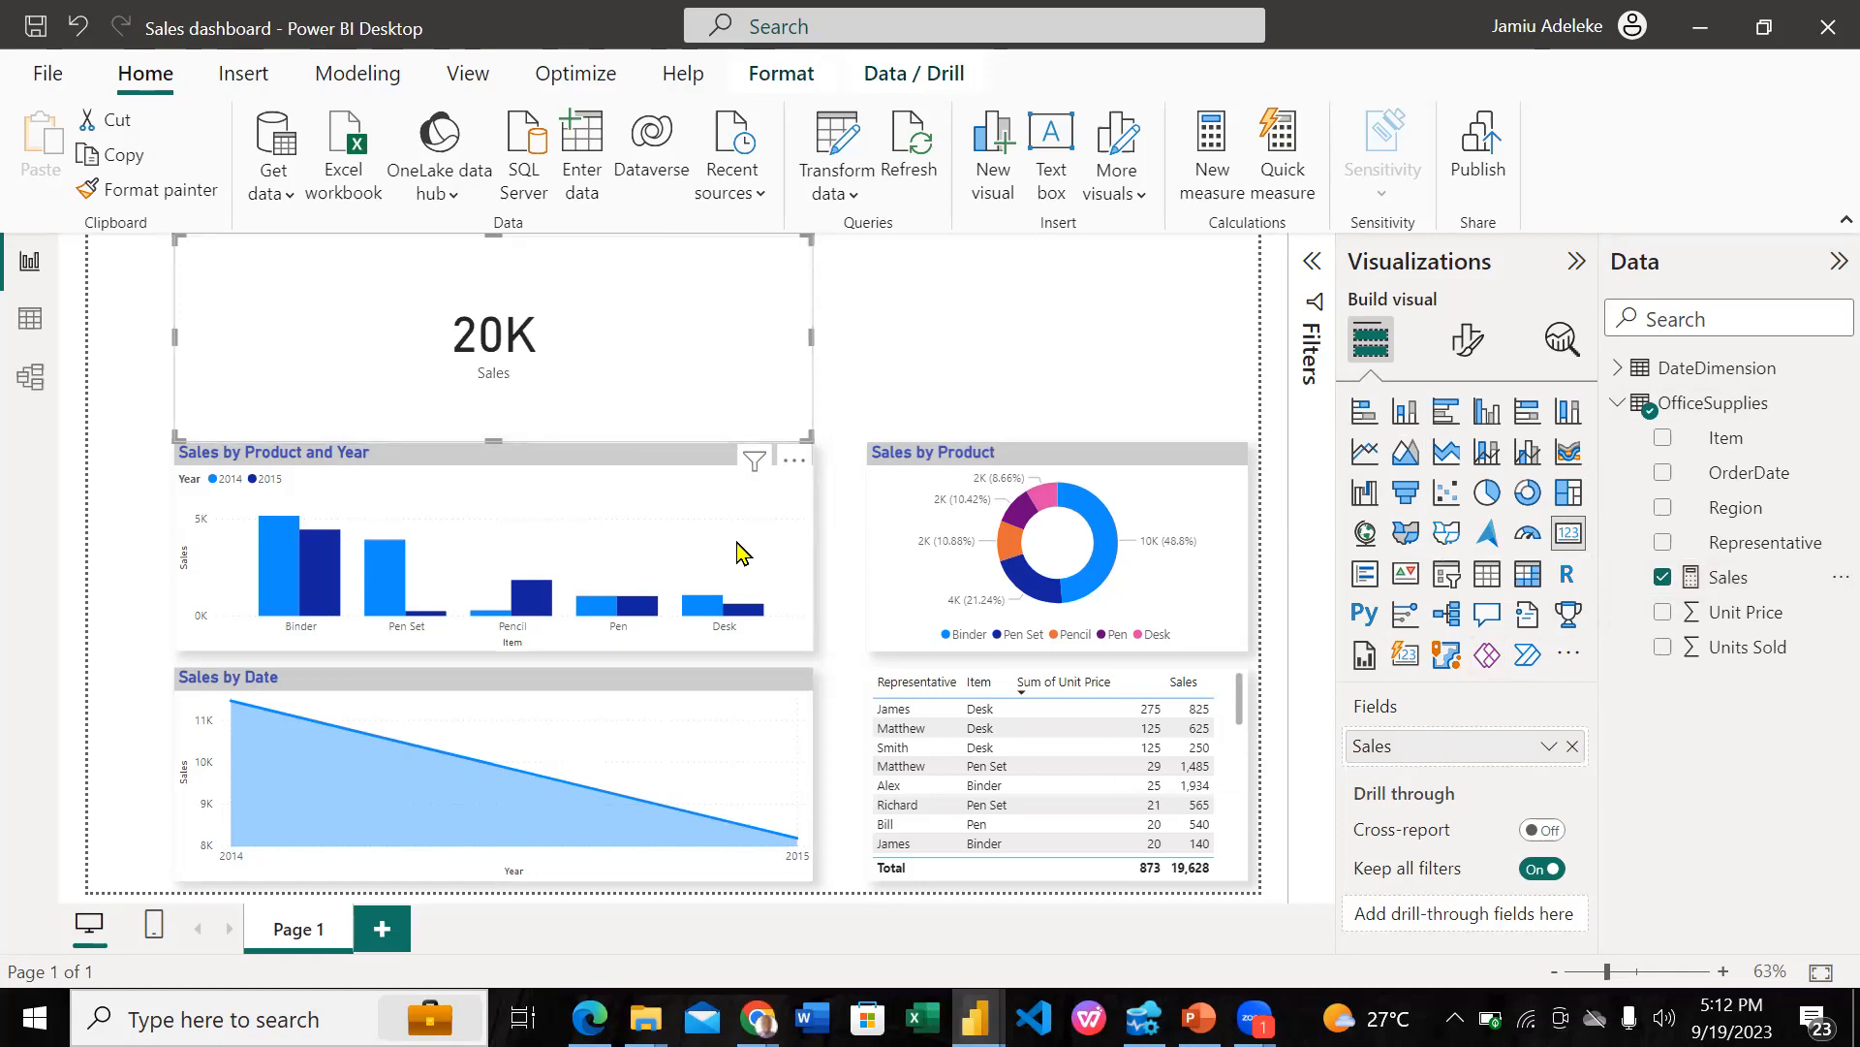
# Step: Try the Region field in the card in place of Sales, and put Sales back
pyautogui.click(1573, 751)
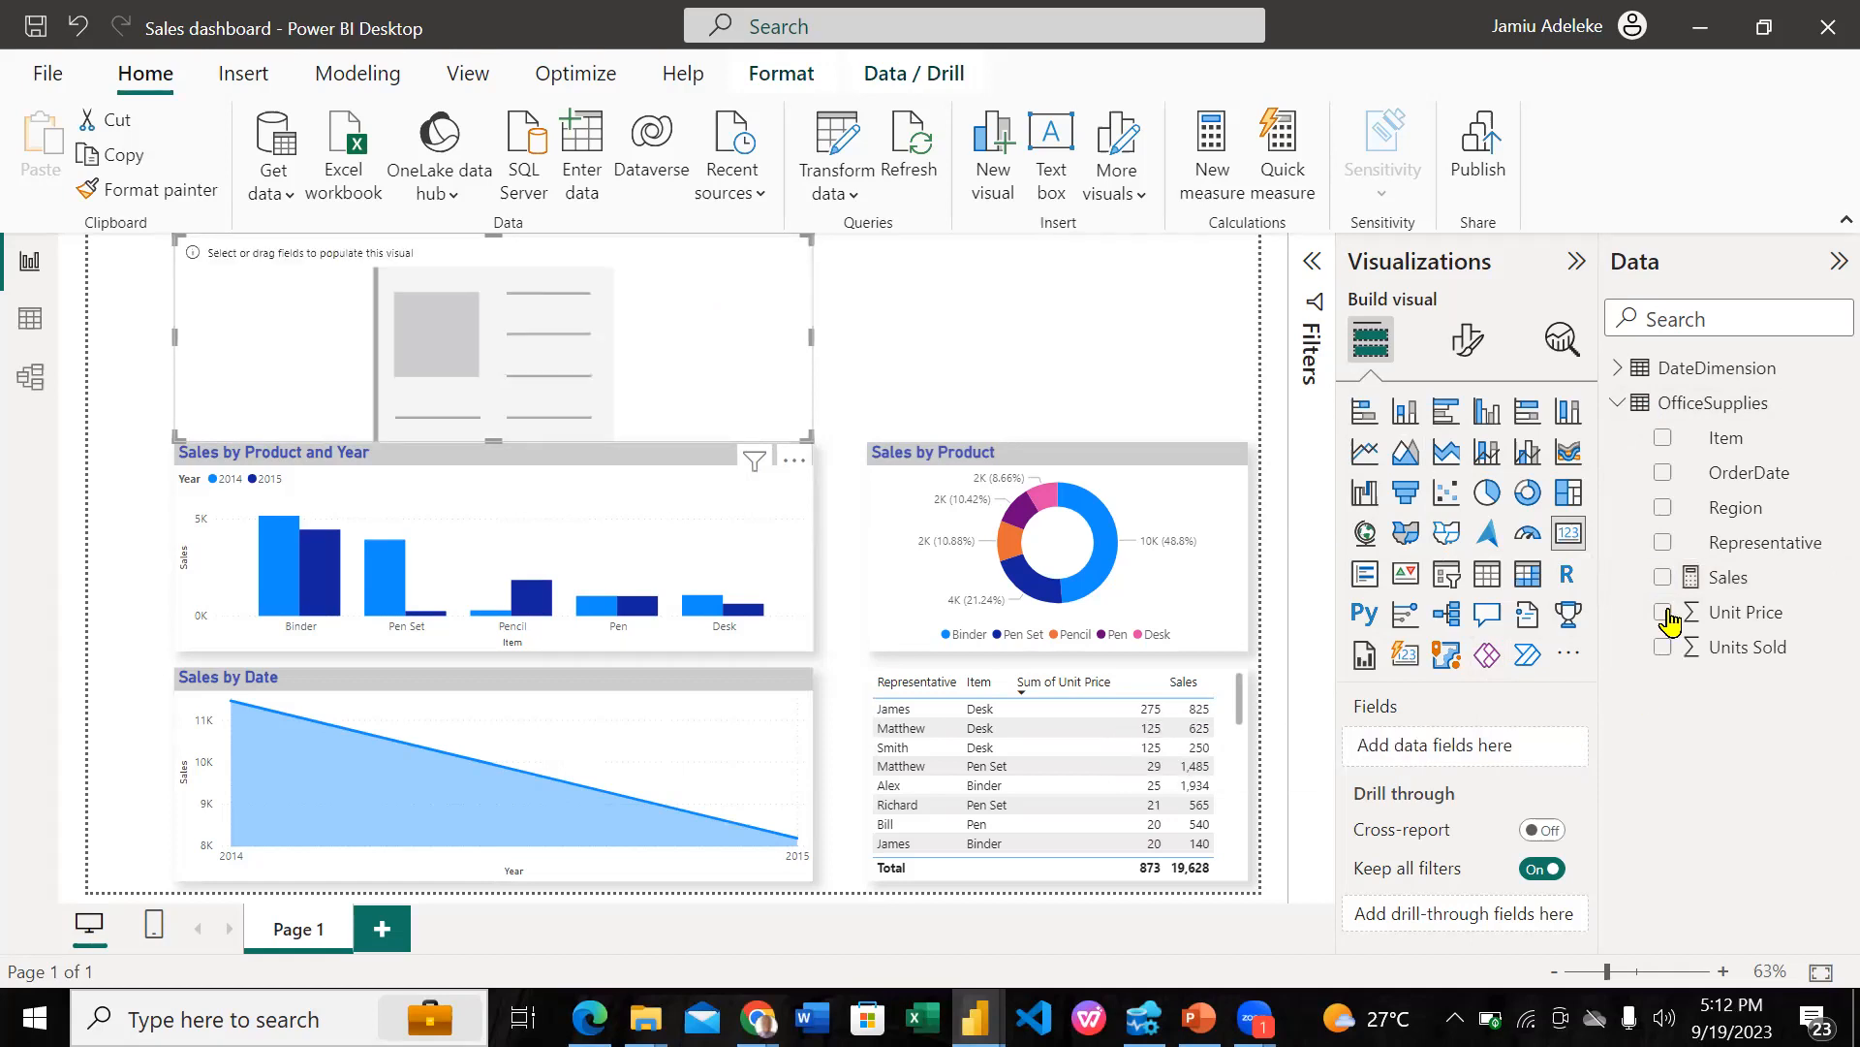
pyautogui.click(1663, 508)
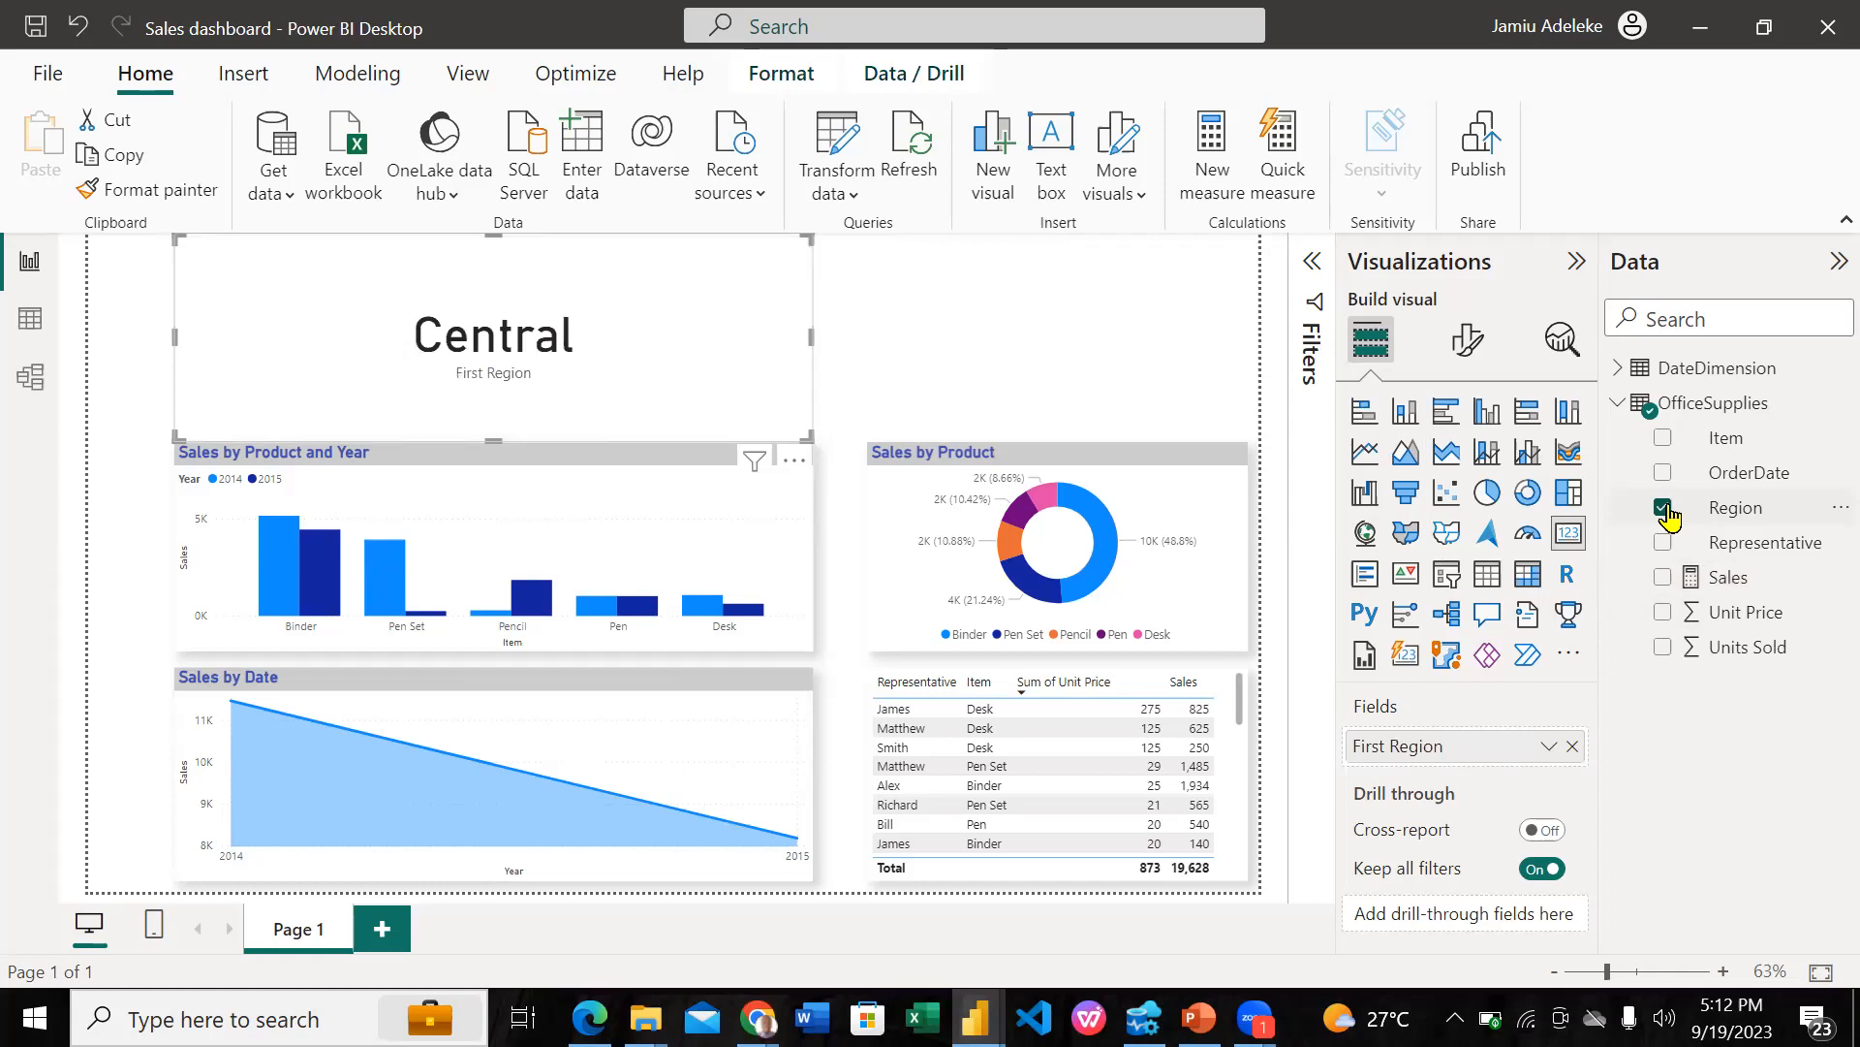
pyautogui.click(1662, 507)
pyautogui.click(1664, 579)
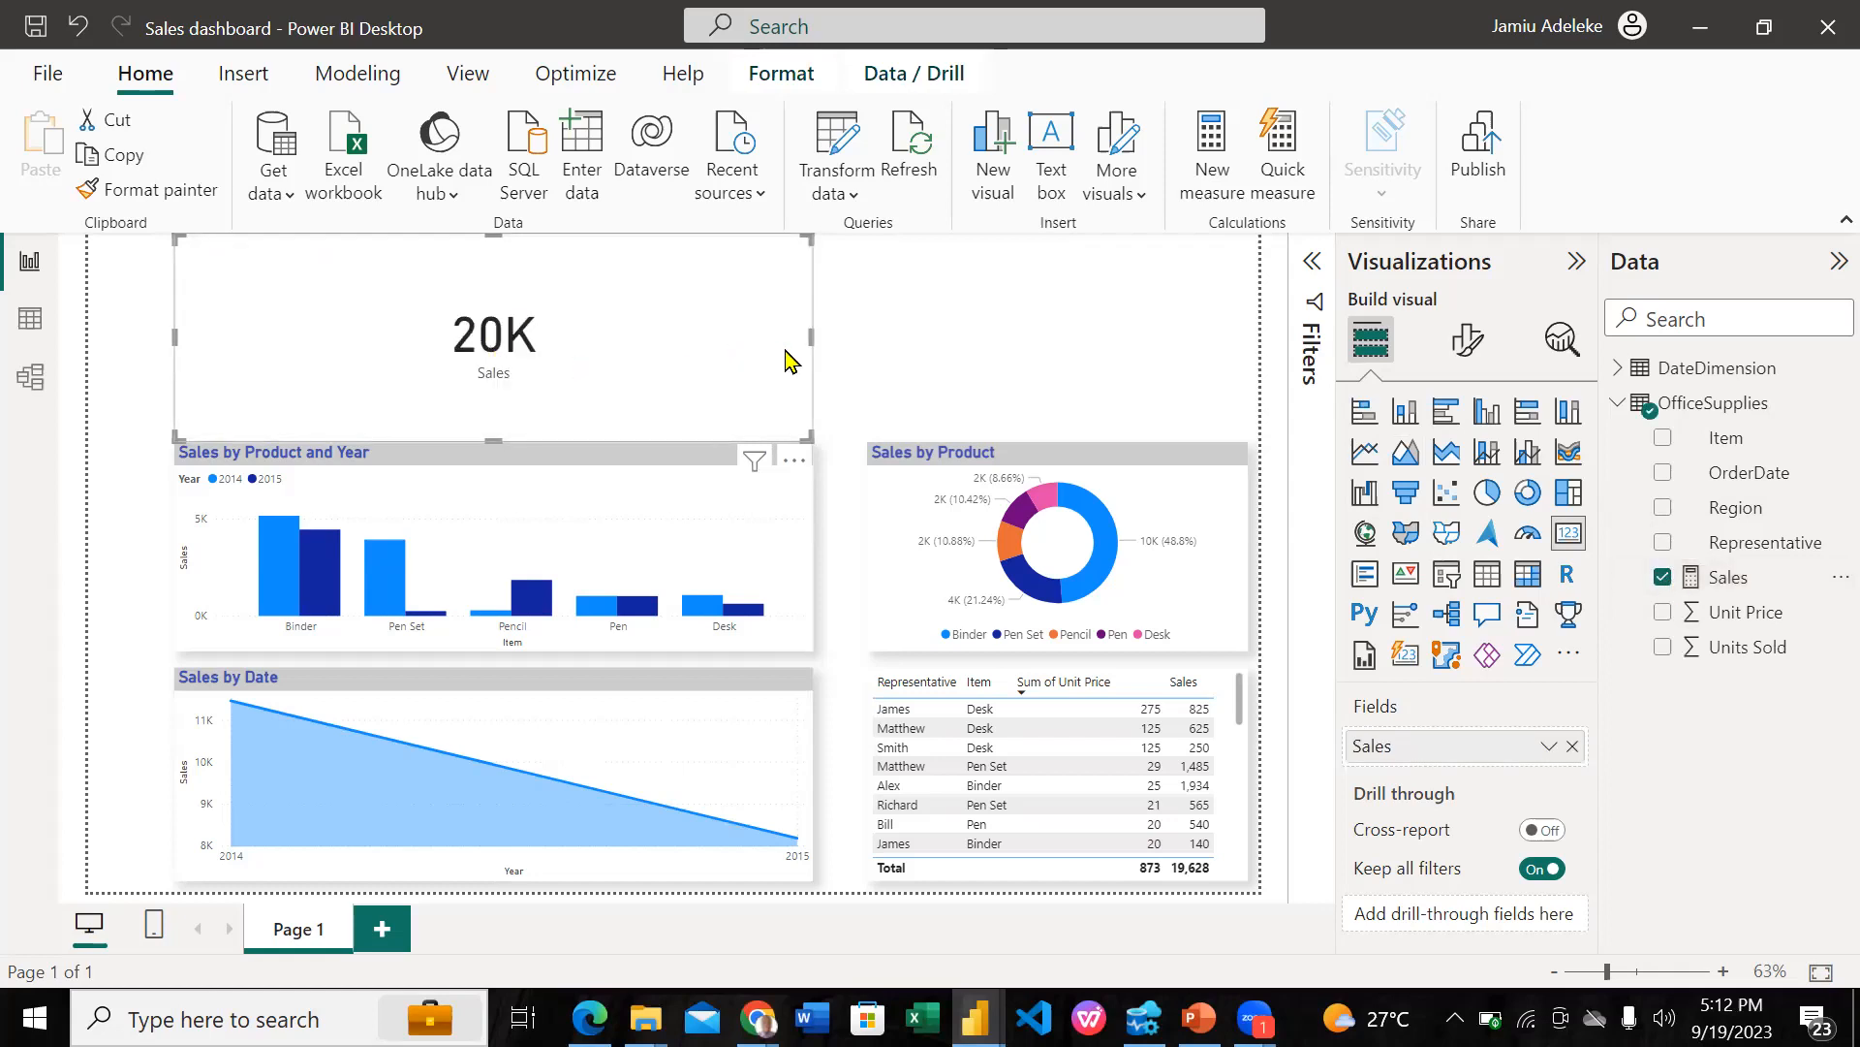
# Step: Check the Task Required slide in PowerPoint, return to Power BI, and shrink the Sales card and place it above the column chart's left part
pyautogui.click(1199, 1018)
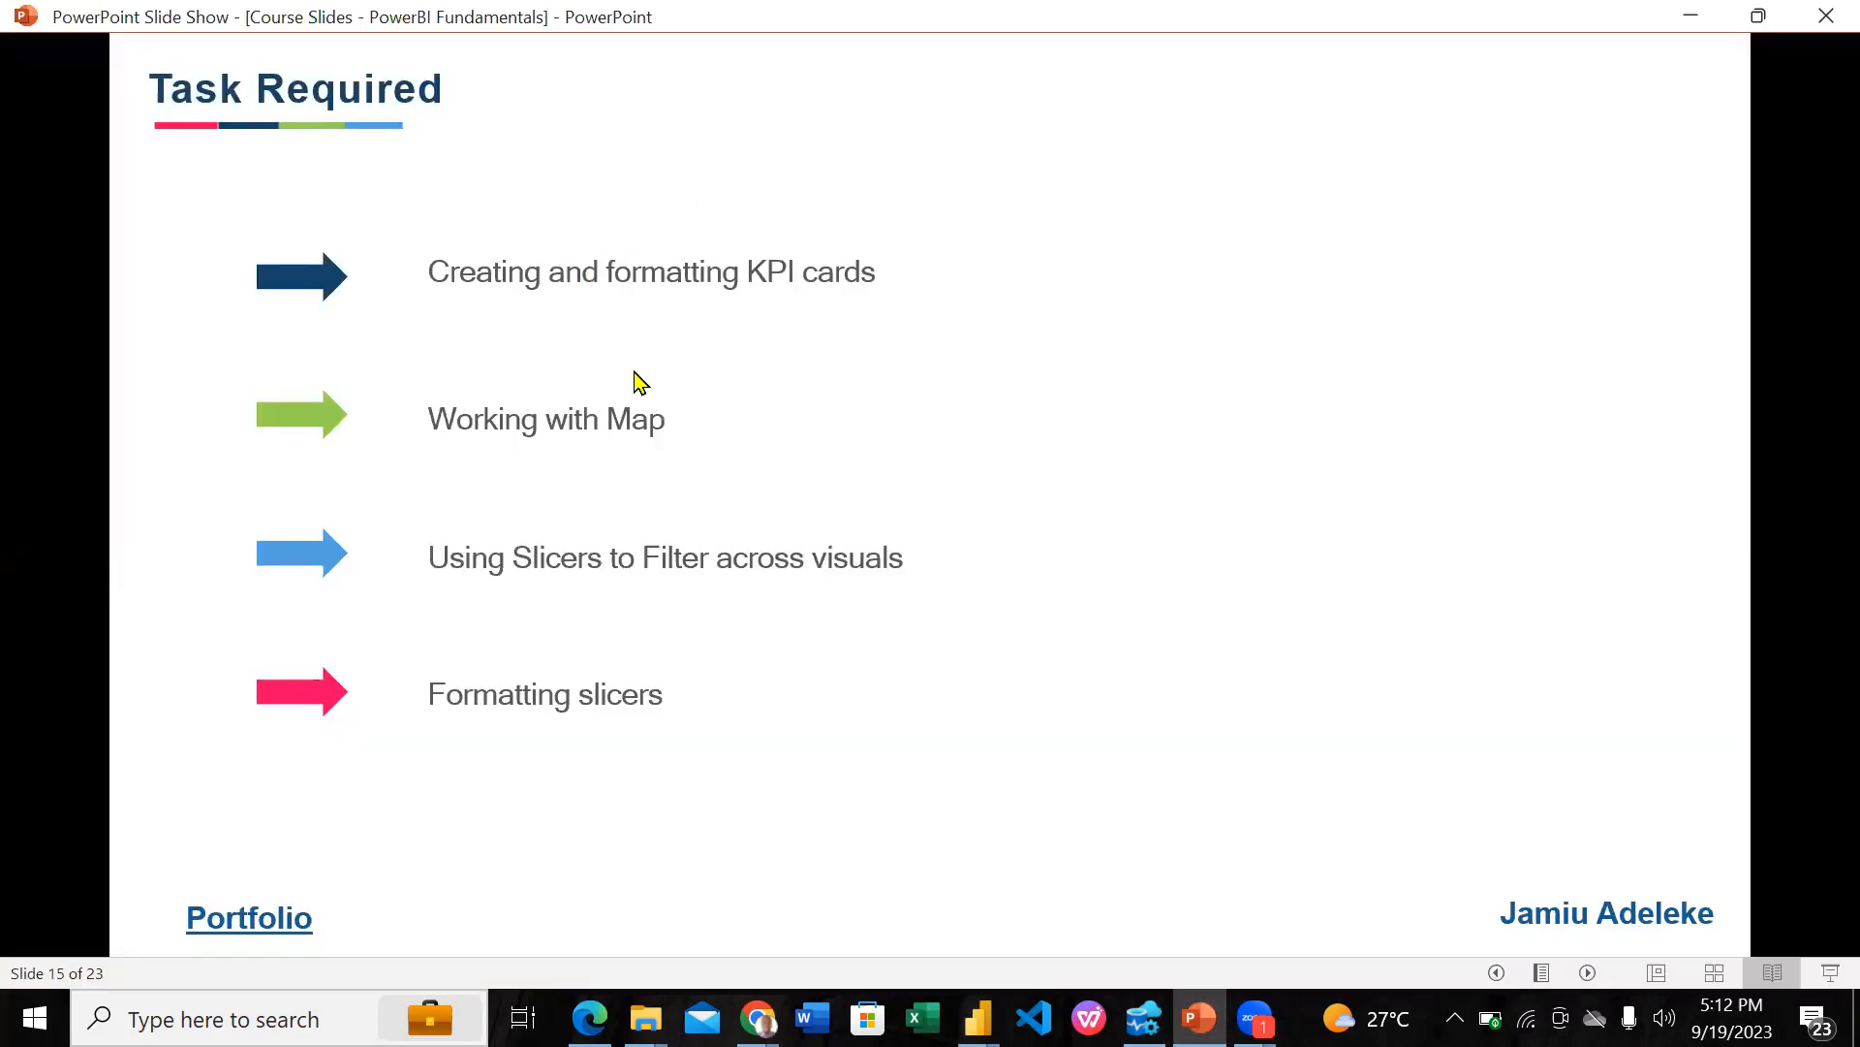
pyautogui.click(1198, 1018)
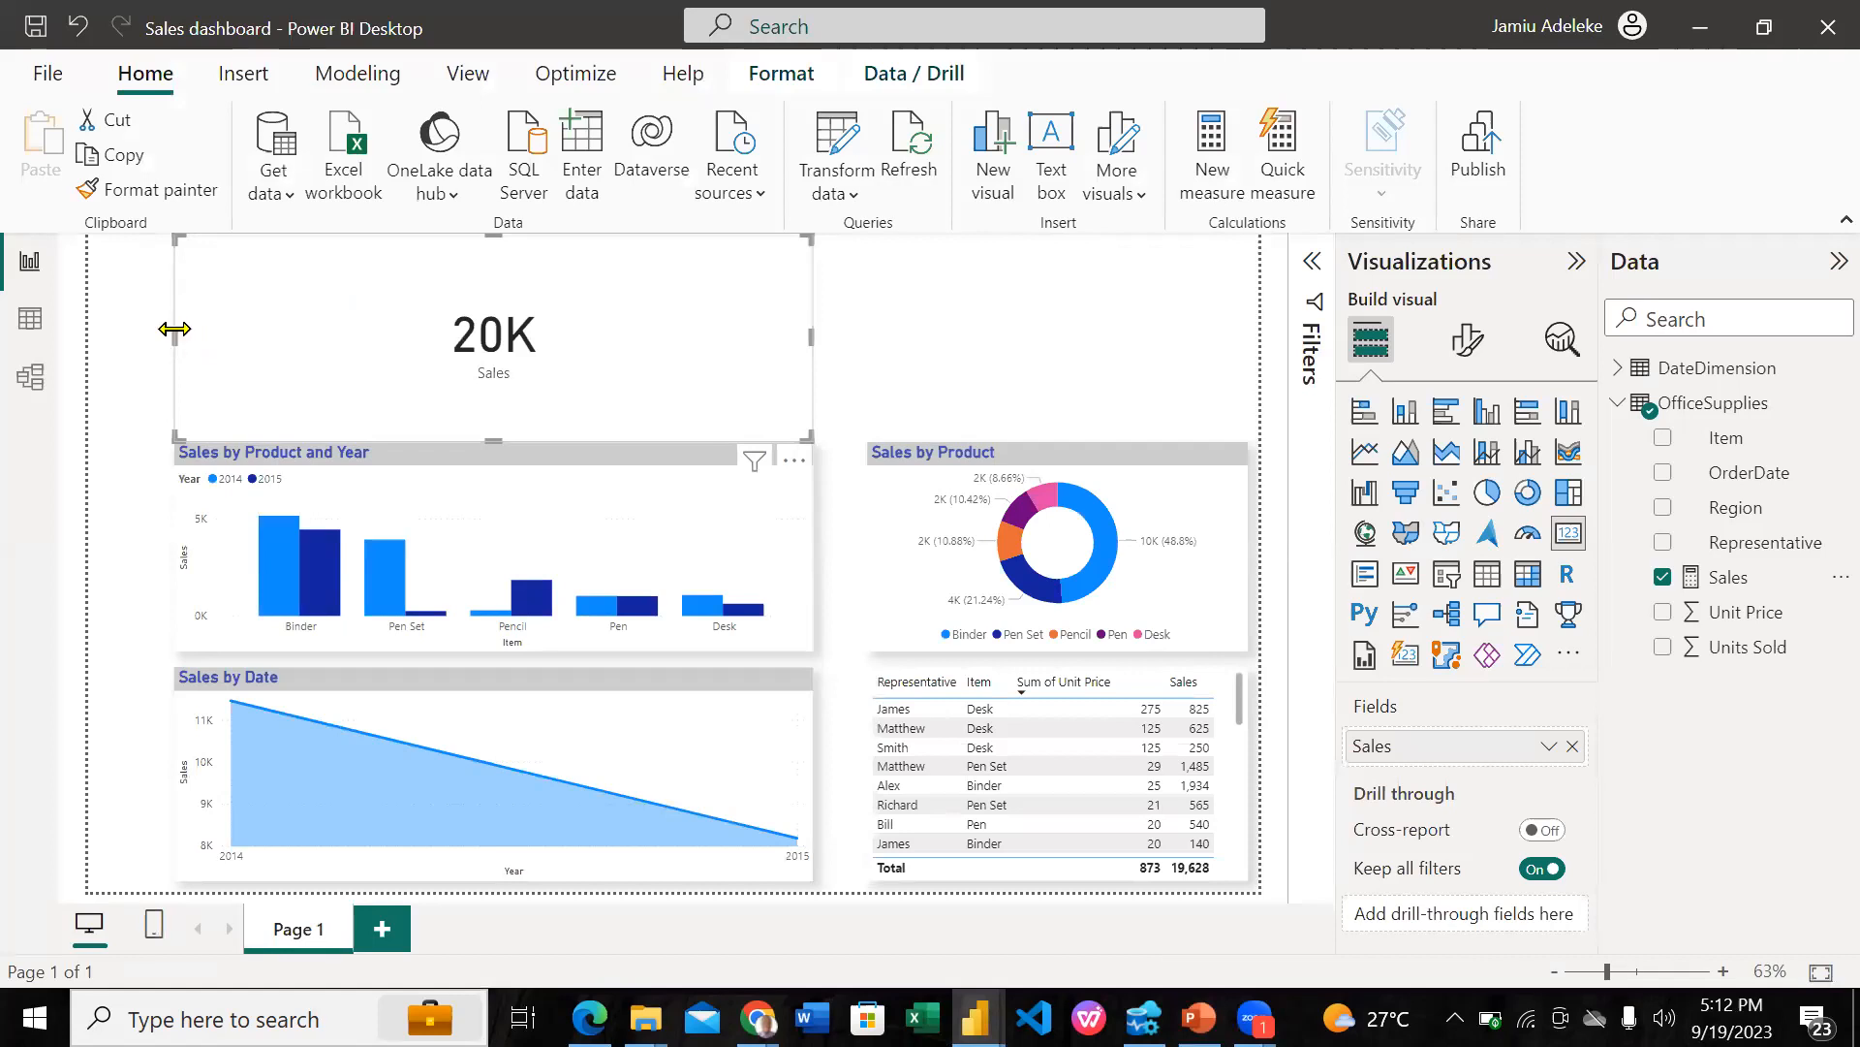
pyautogui.moveTo(172, 329); pyautogui.dragTo(426, 354)
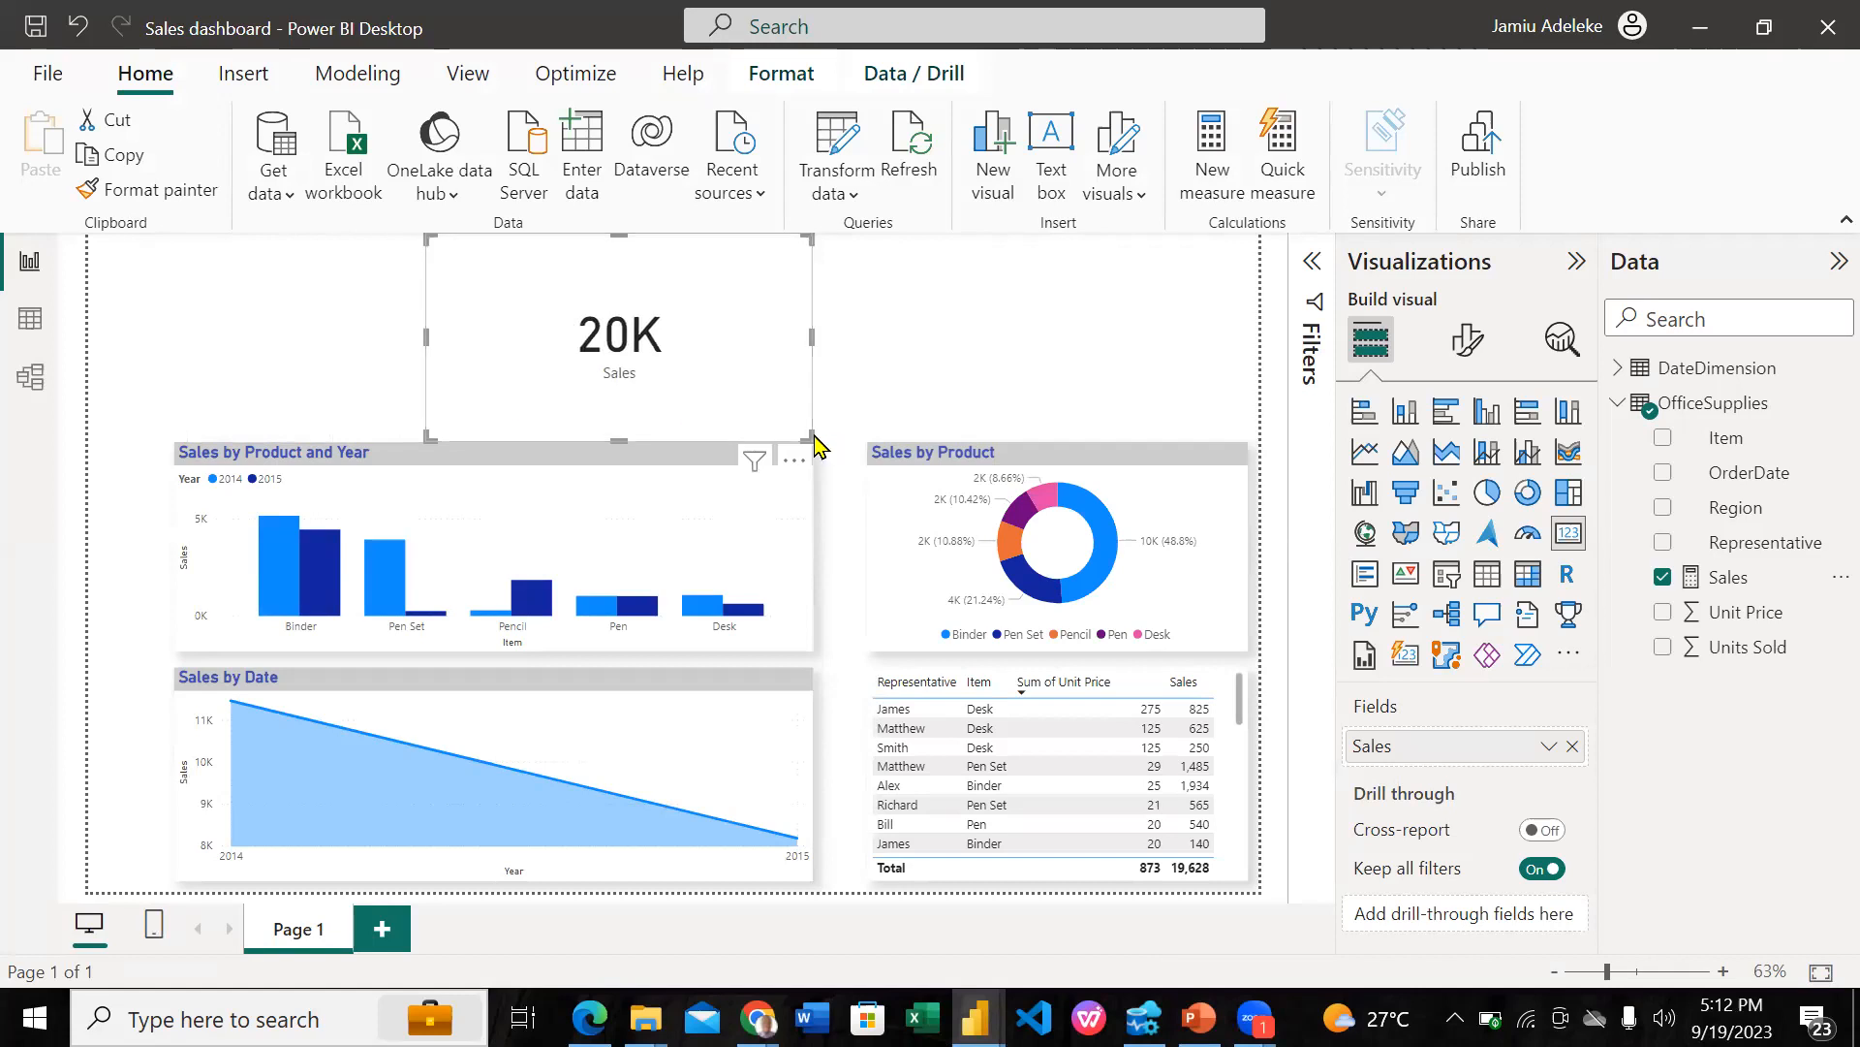
pyautogui.moveTo(806, 434); pyautogui.dragTo(674, 383)
pyautogui.moveTo(620, 301); pyautogui.dragTo(382, 341)
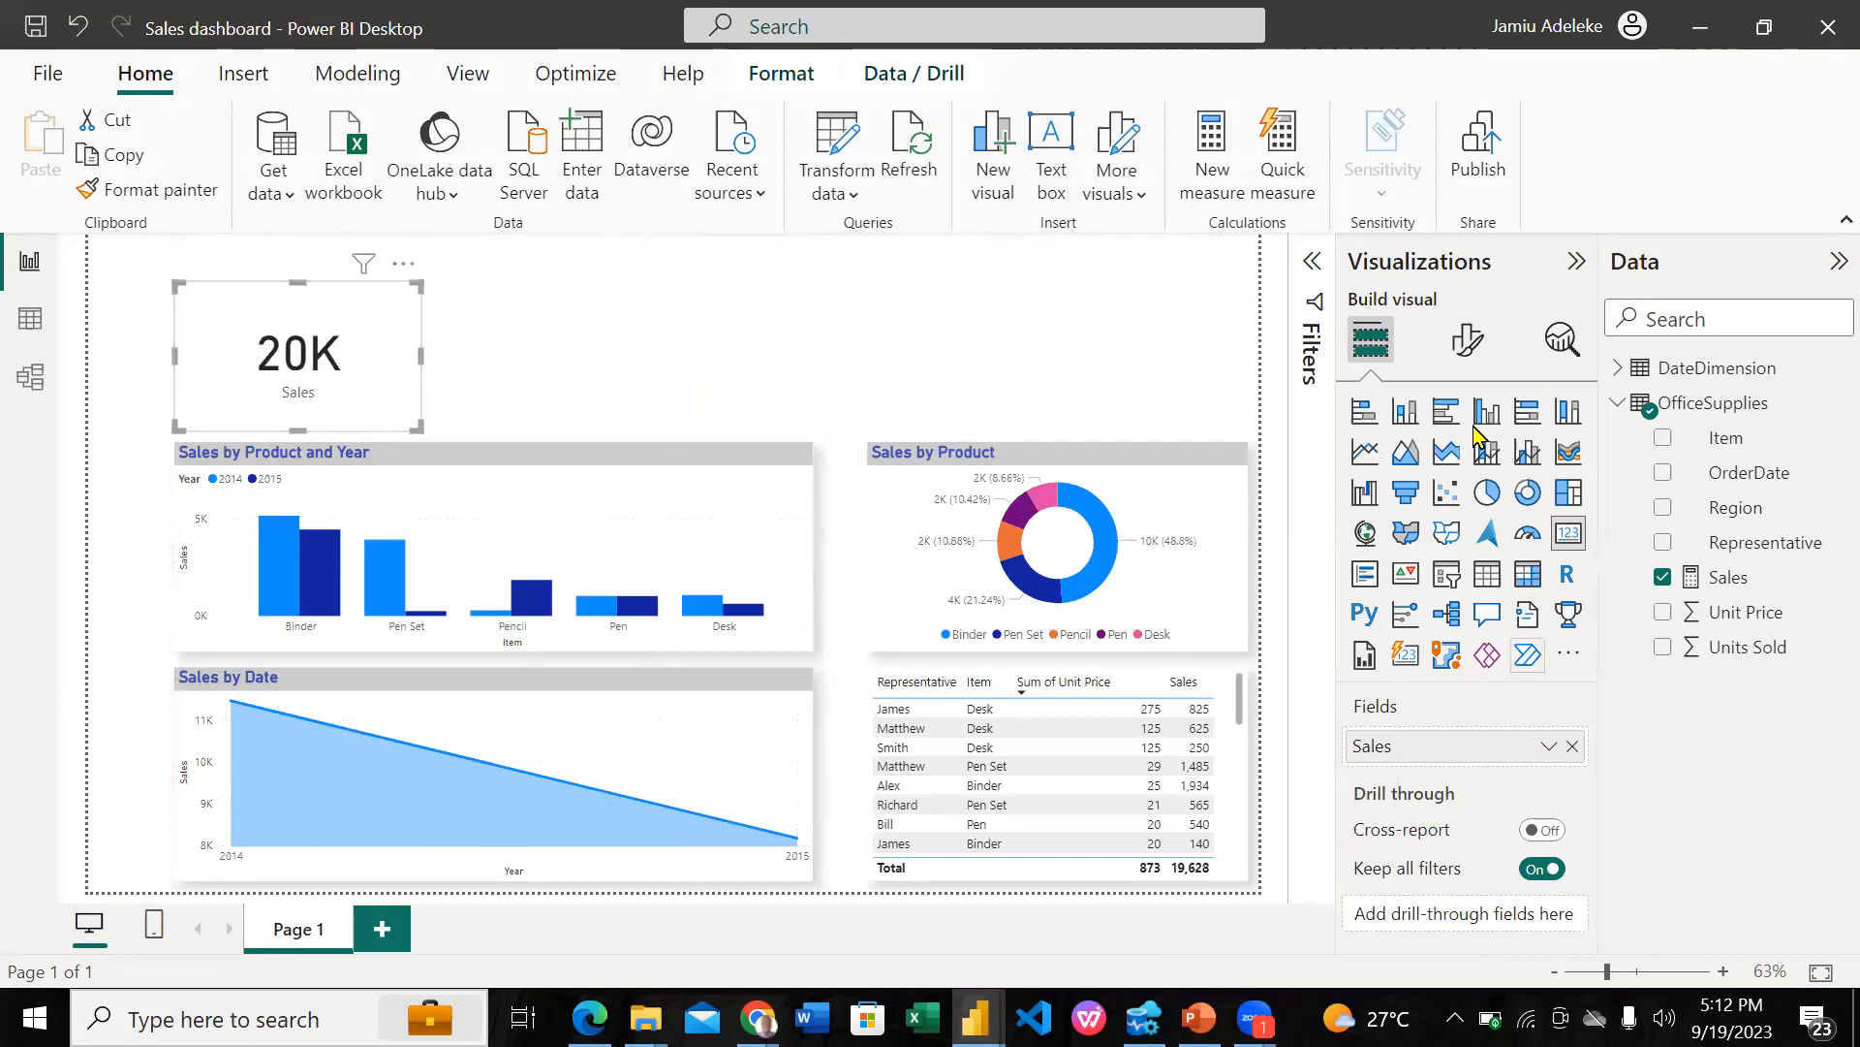
# Step: Turn on the shadow effect for the Sales card and set the shadow color to grey
pyautogui.click(1461, 354)
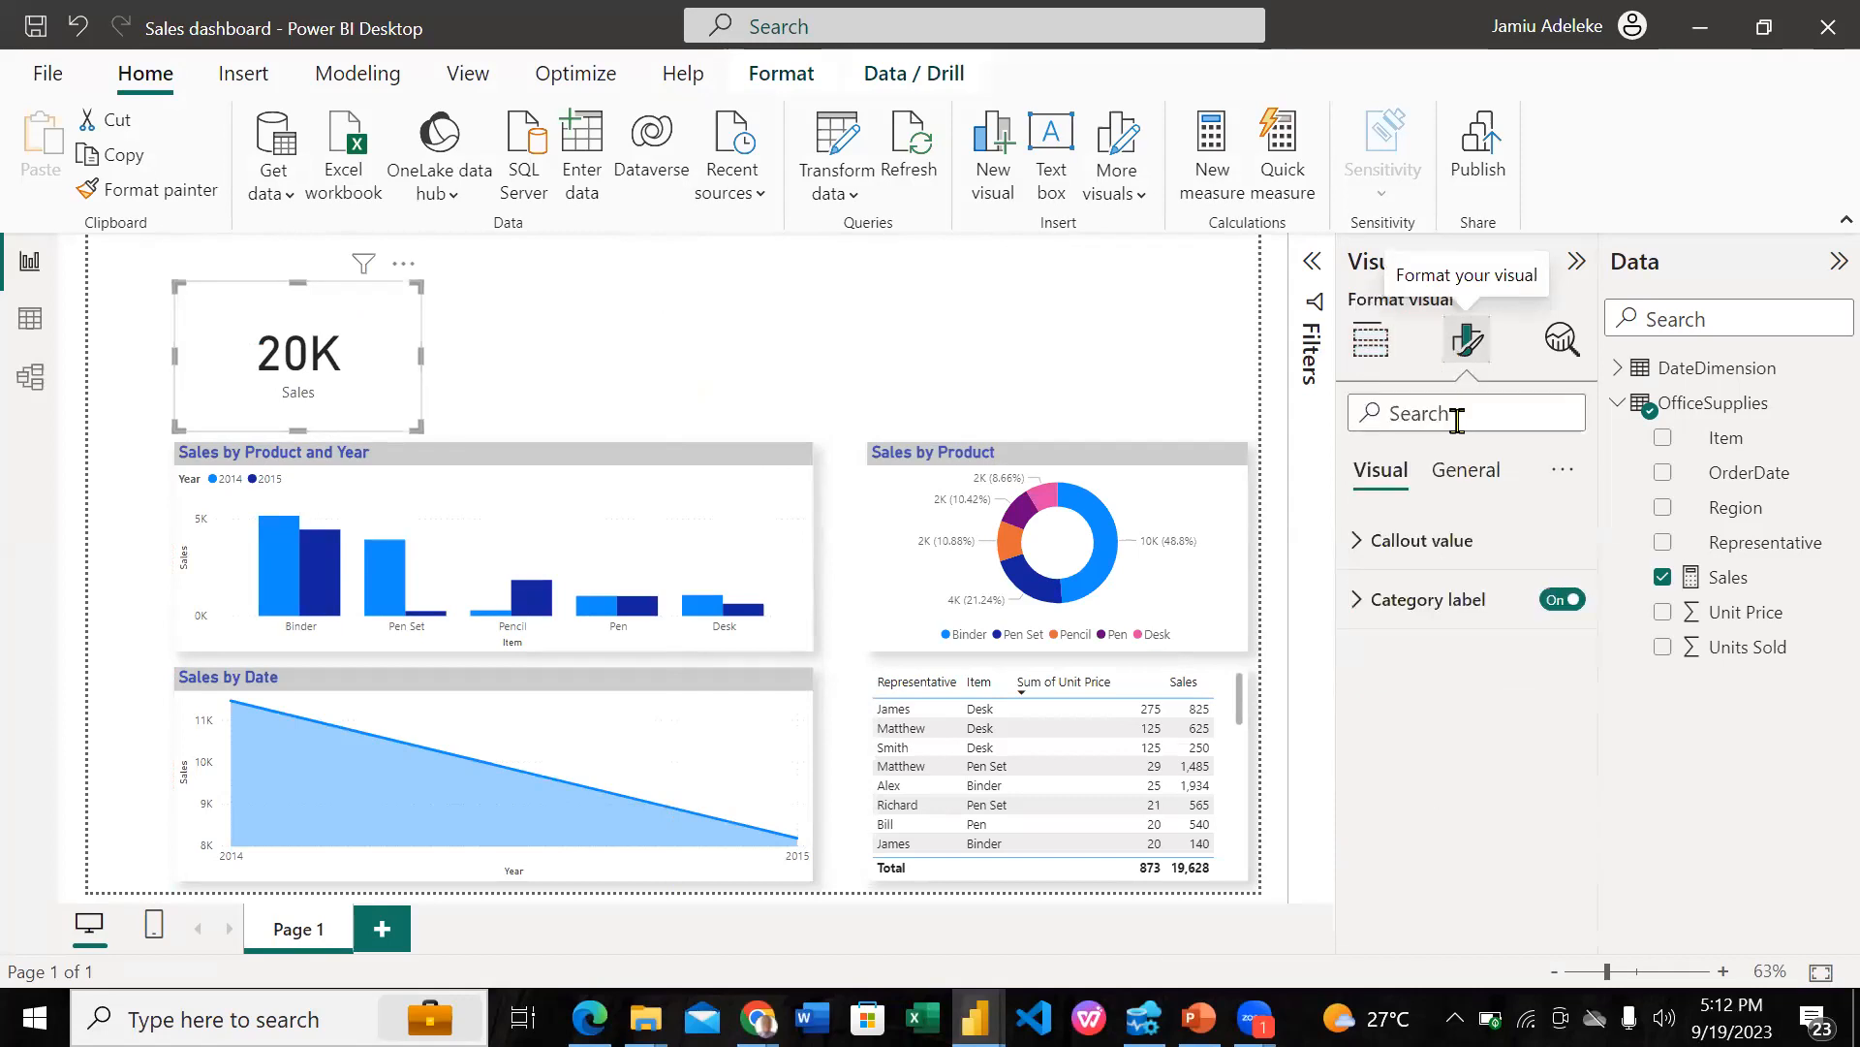
pyautogui.click(1464, 475)
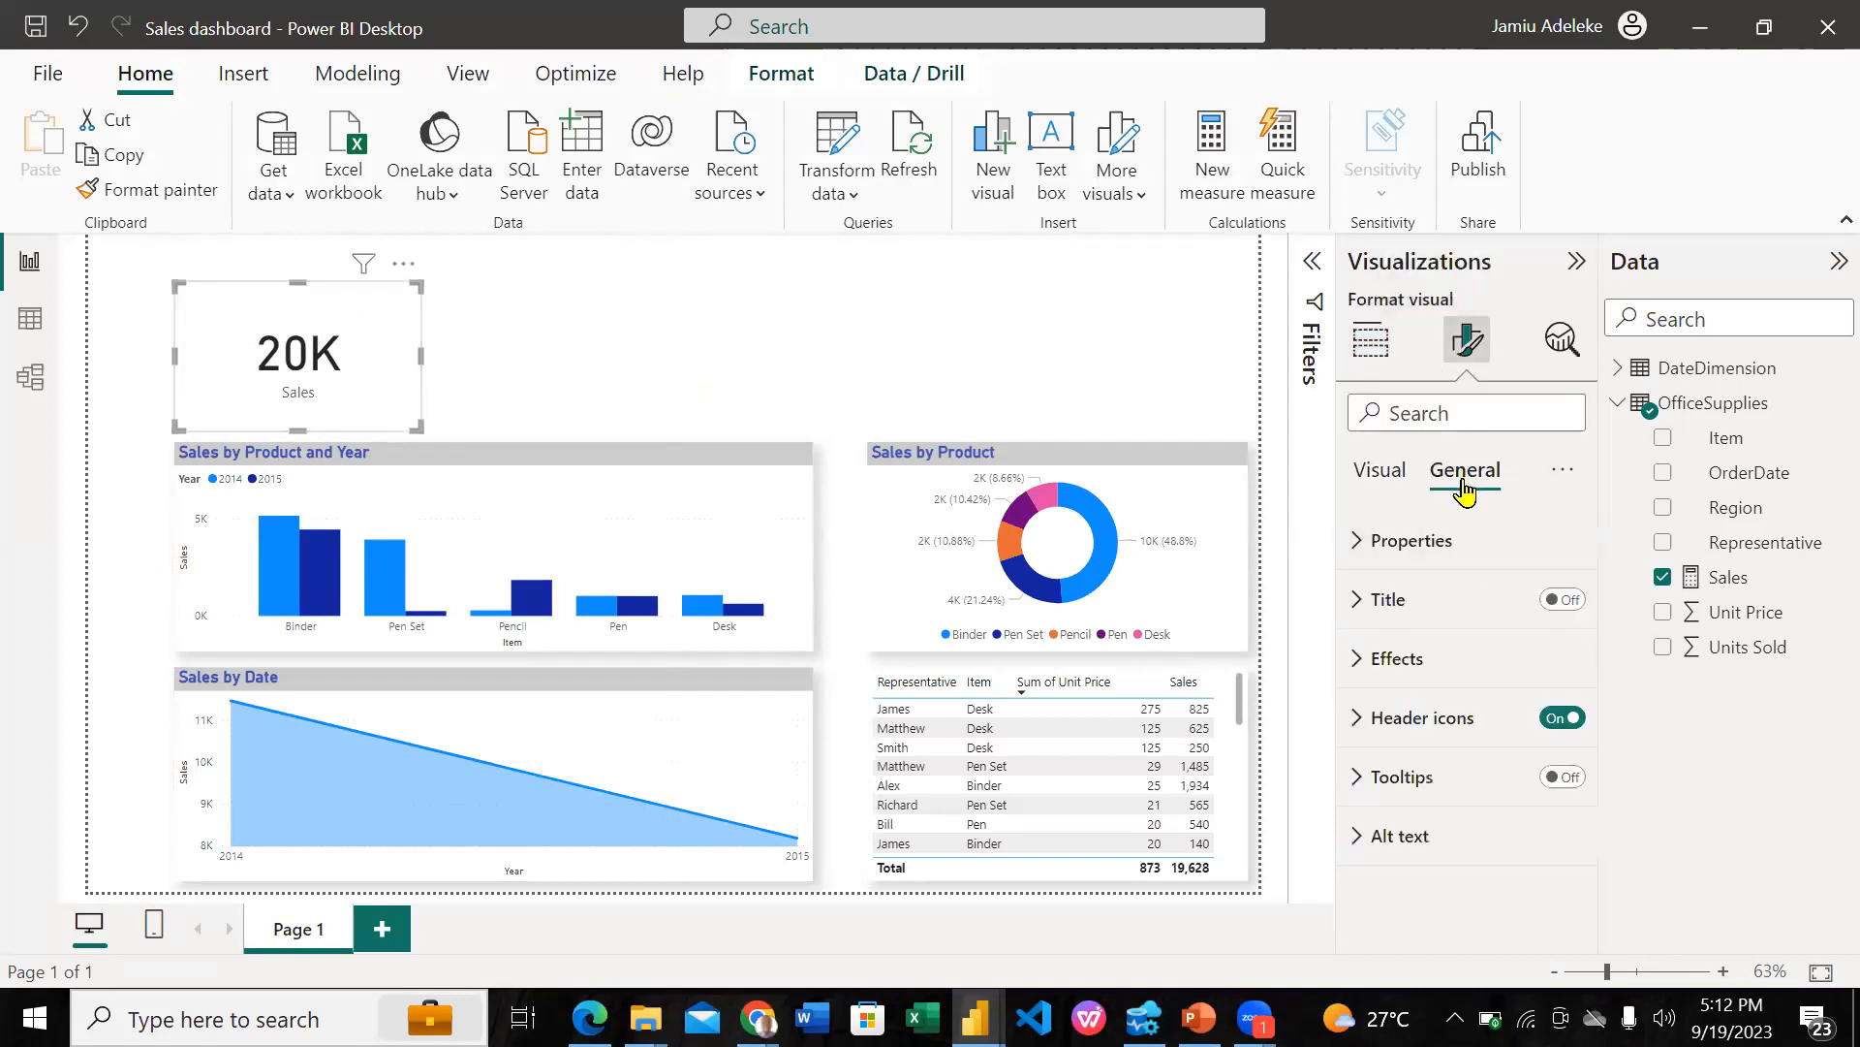
pyautogui.click(1433, 661)
pyautogui.scroll(-3, 1429, 780)
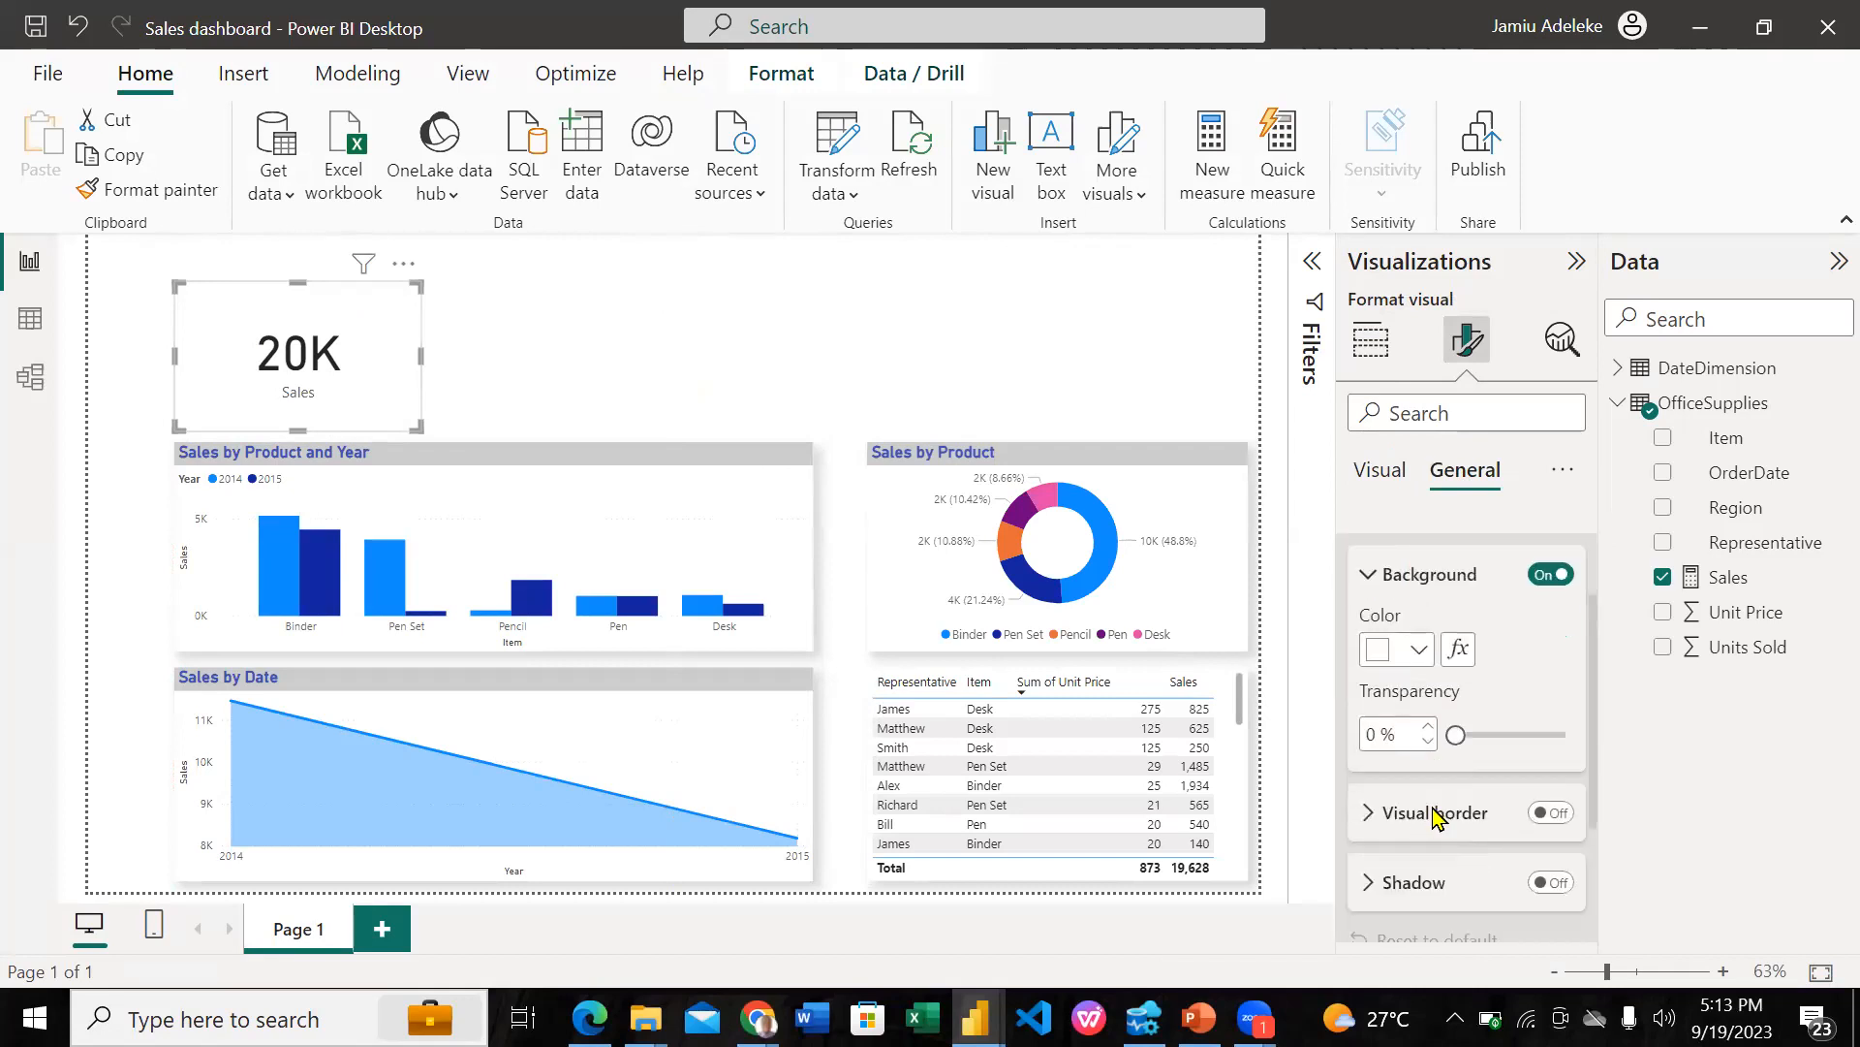
pyautogui.click(1552, 783)
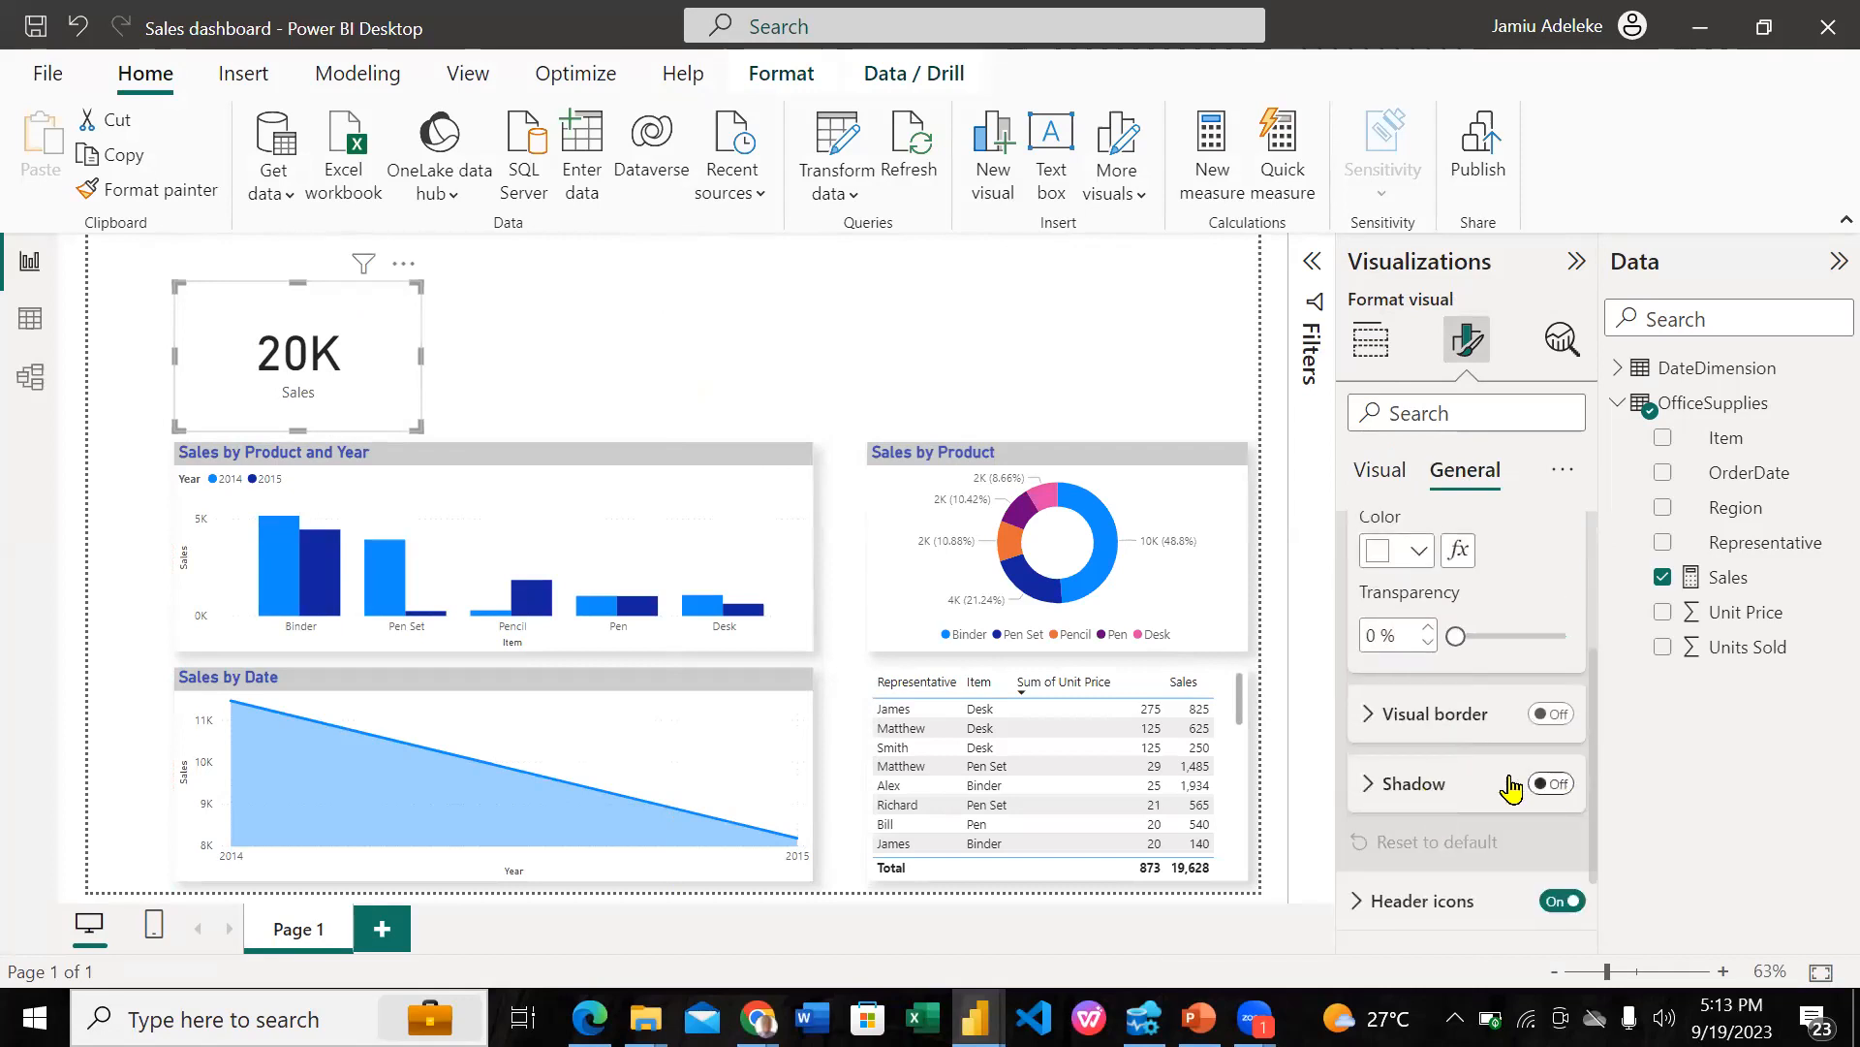
pyautogui.click(1403, 785)
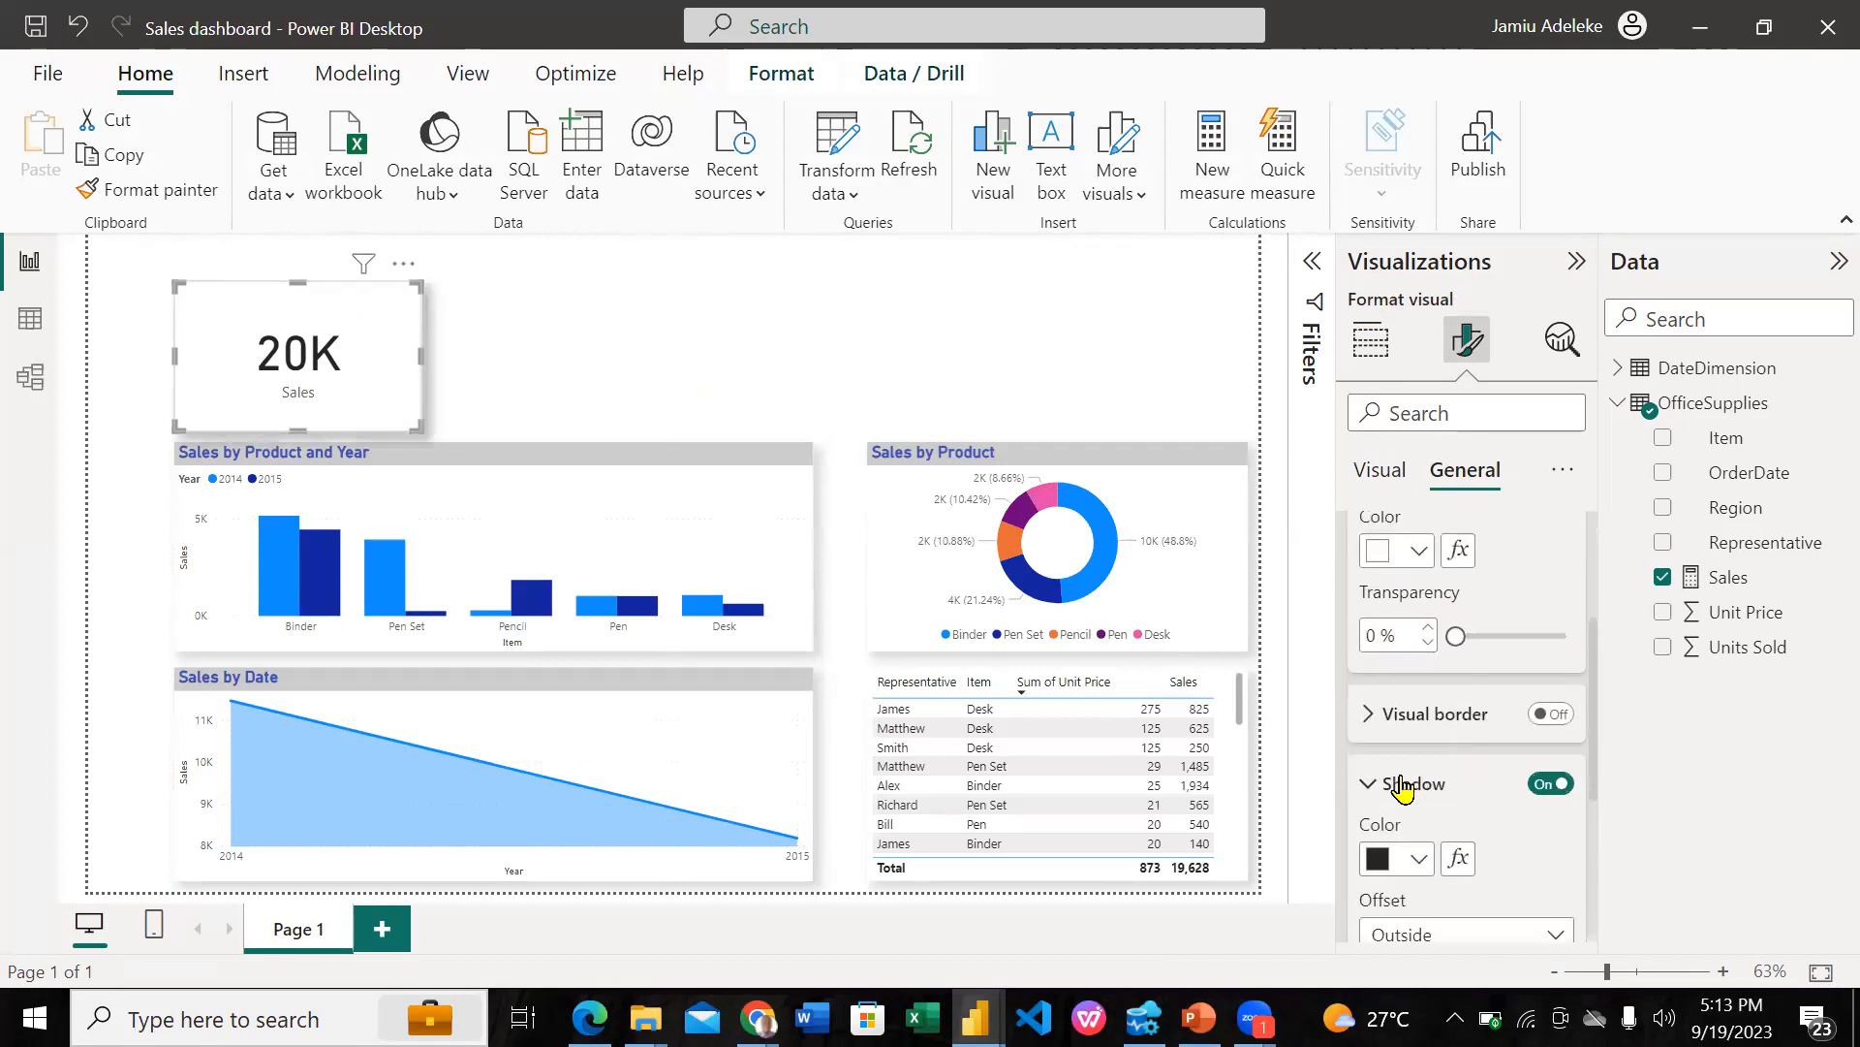
pyautogui.click(1384, 860)
pyautogui.click(1396, 584)
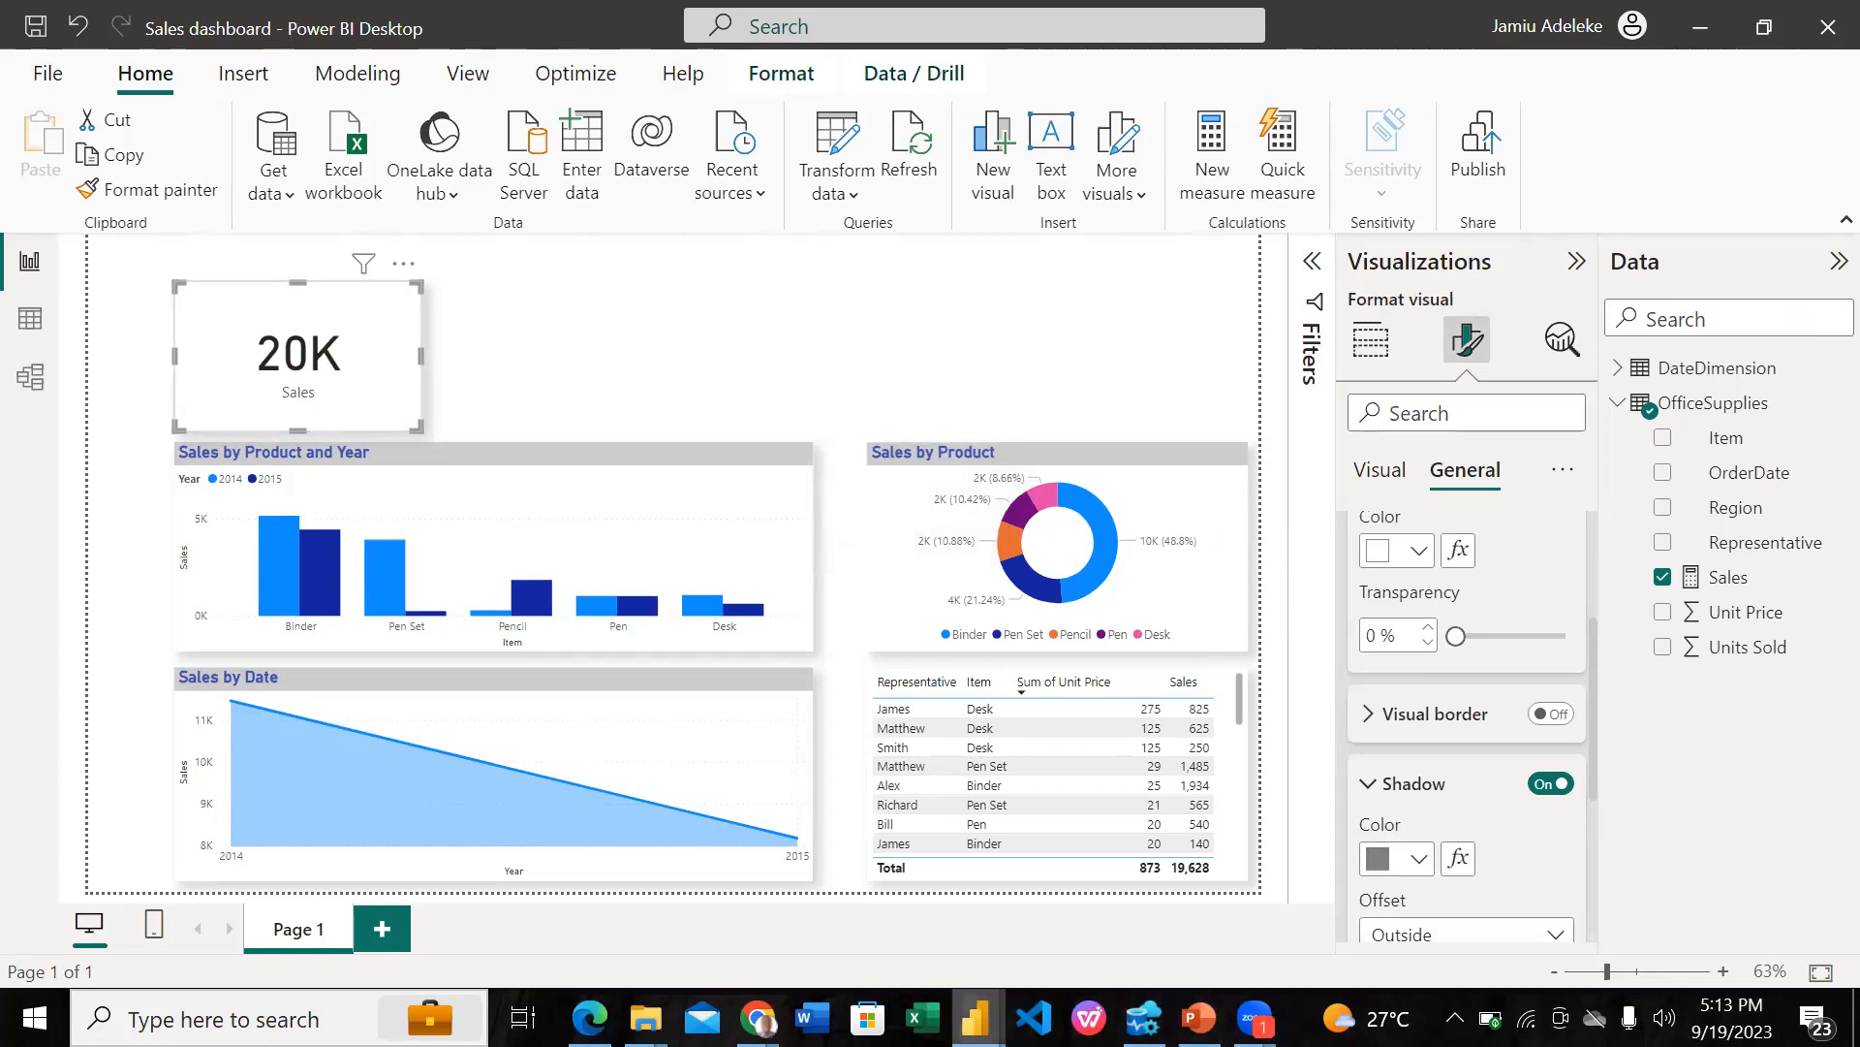
# Step: Check the card formatting in the Practice1 reference report and return to the Sales dashboard report
pyautogui.moveTo(974, 1018)
pyautogui.click(835, 825)
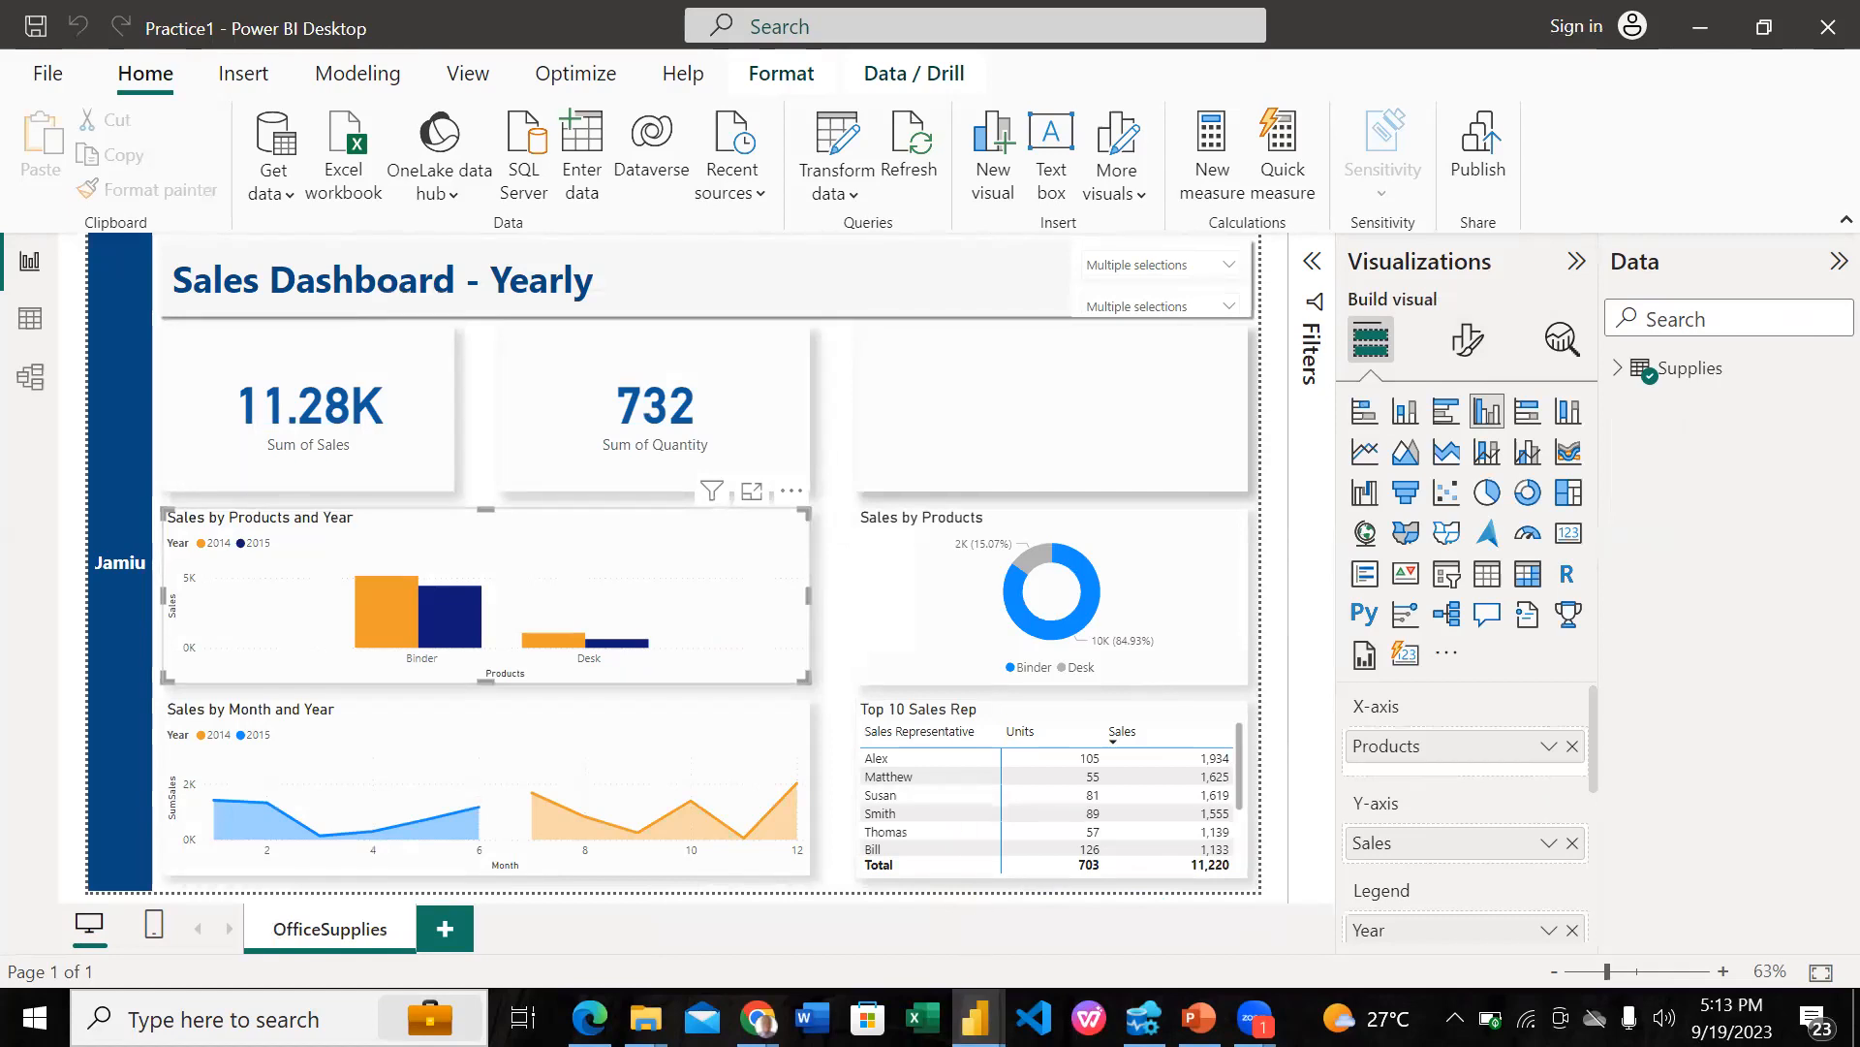
pyautogui.moveTo(974, 1018)
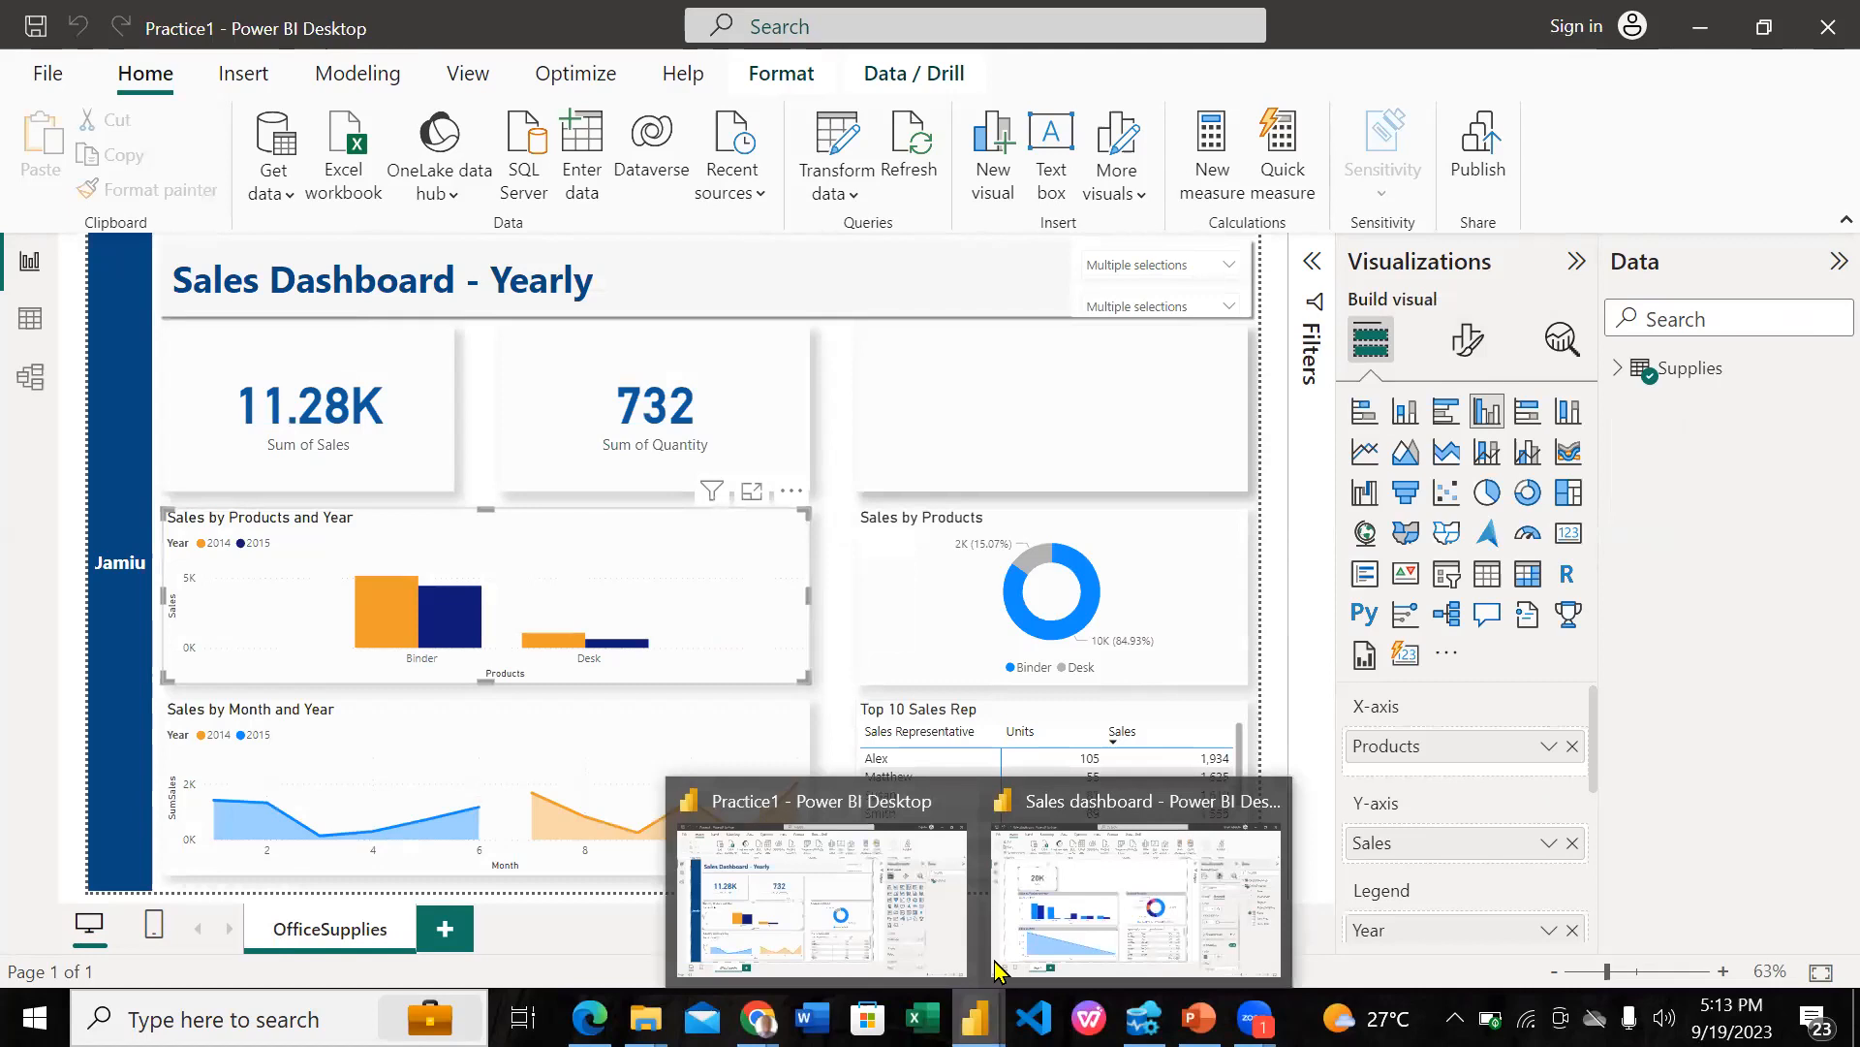
pyautogui.click(1082, 928)
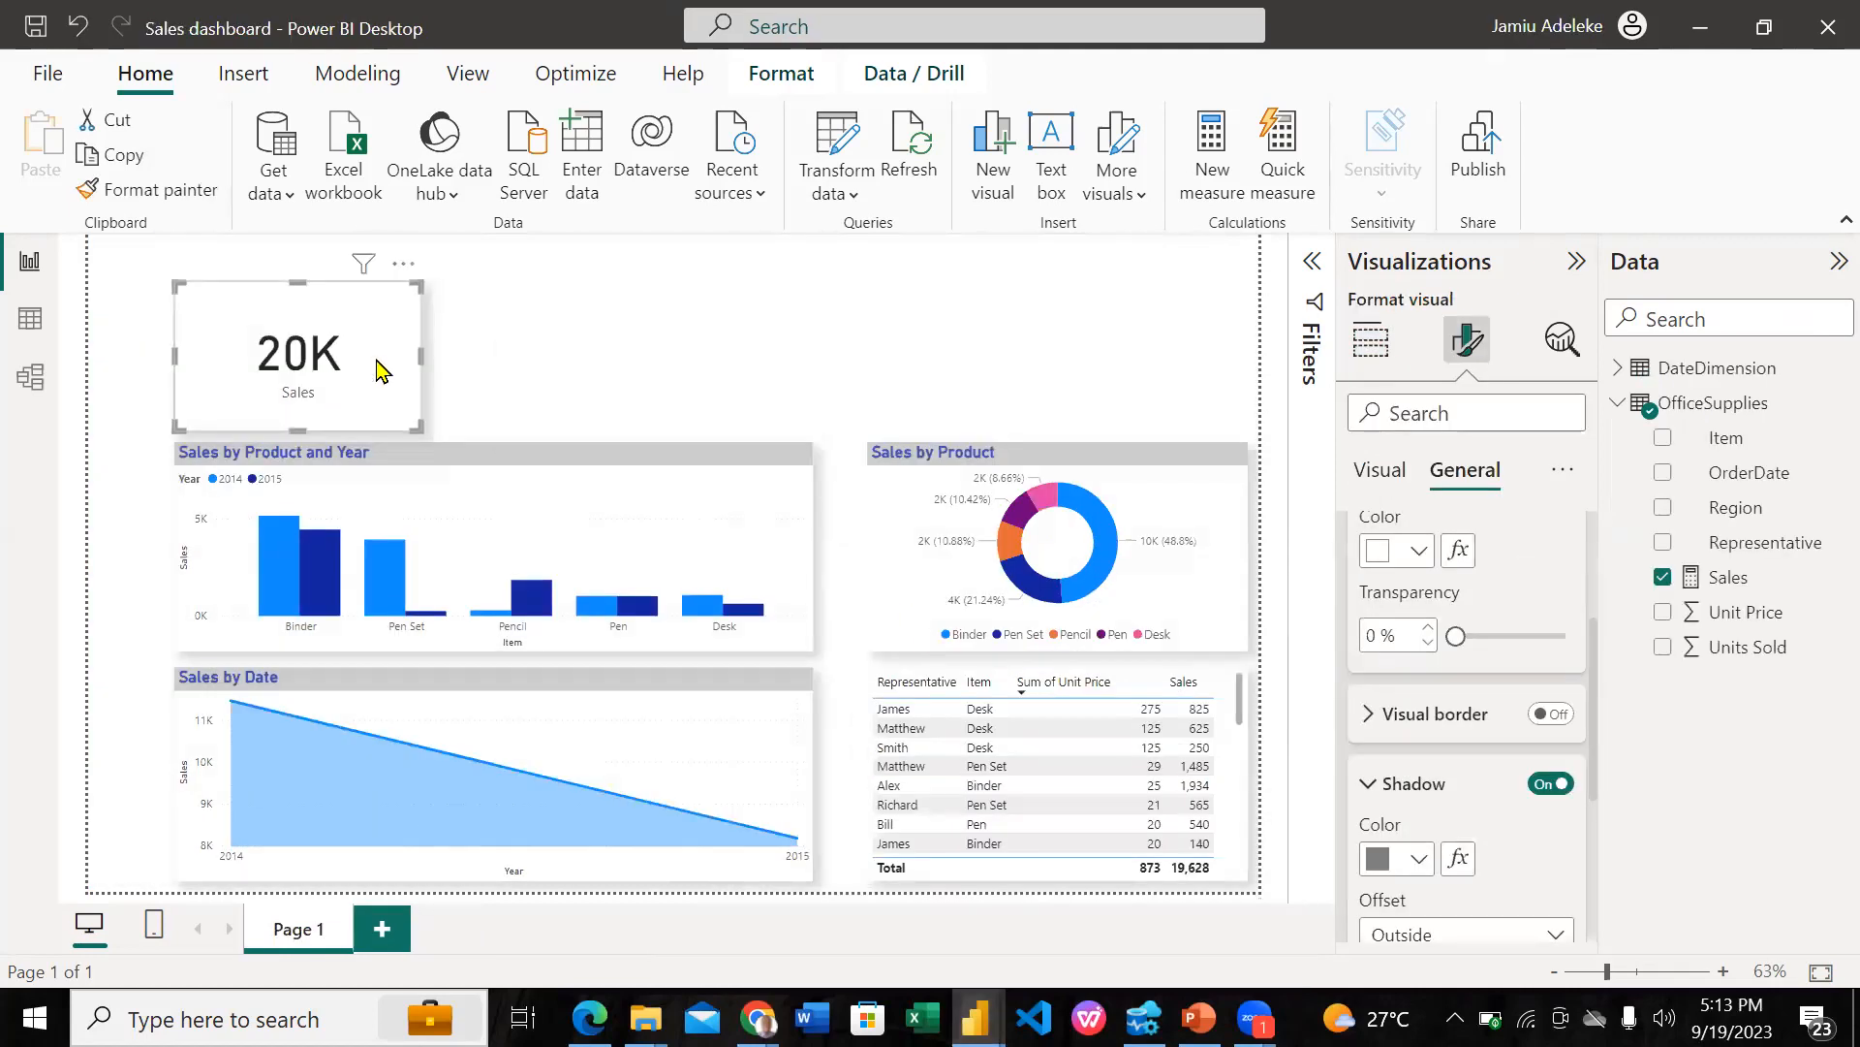
# Step: Set the Sales card's callout value to display in Thousands with 2 decimal places
pyautogui.click(1390, 479)
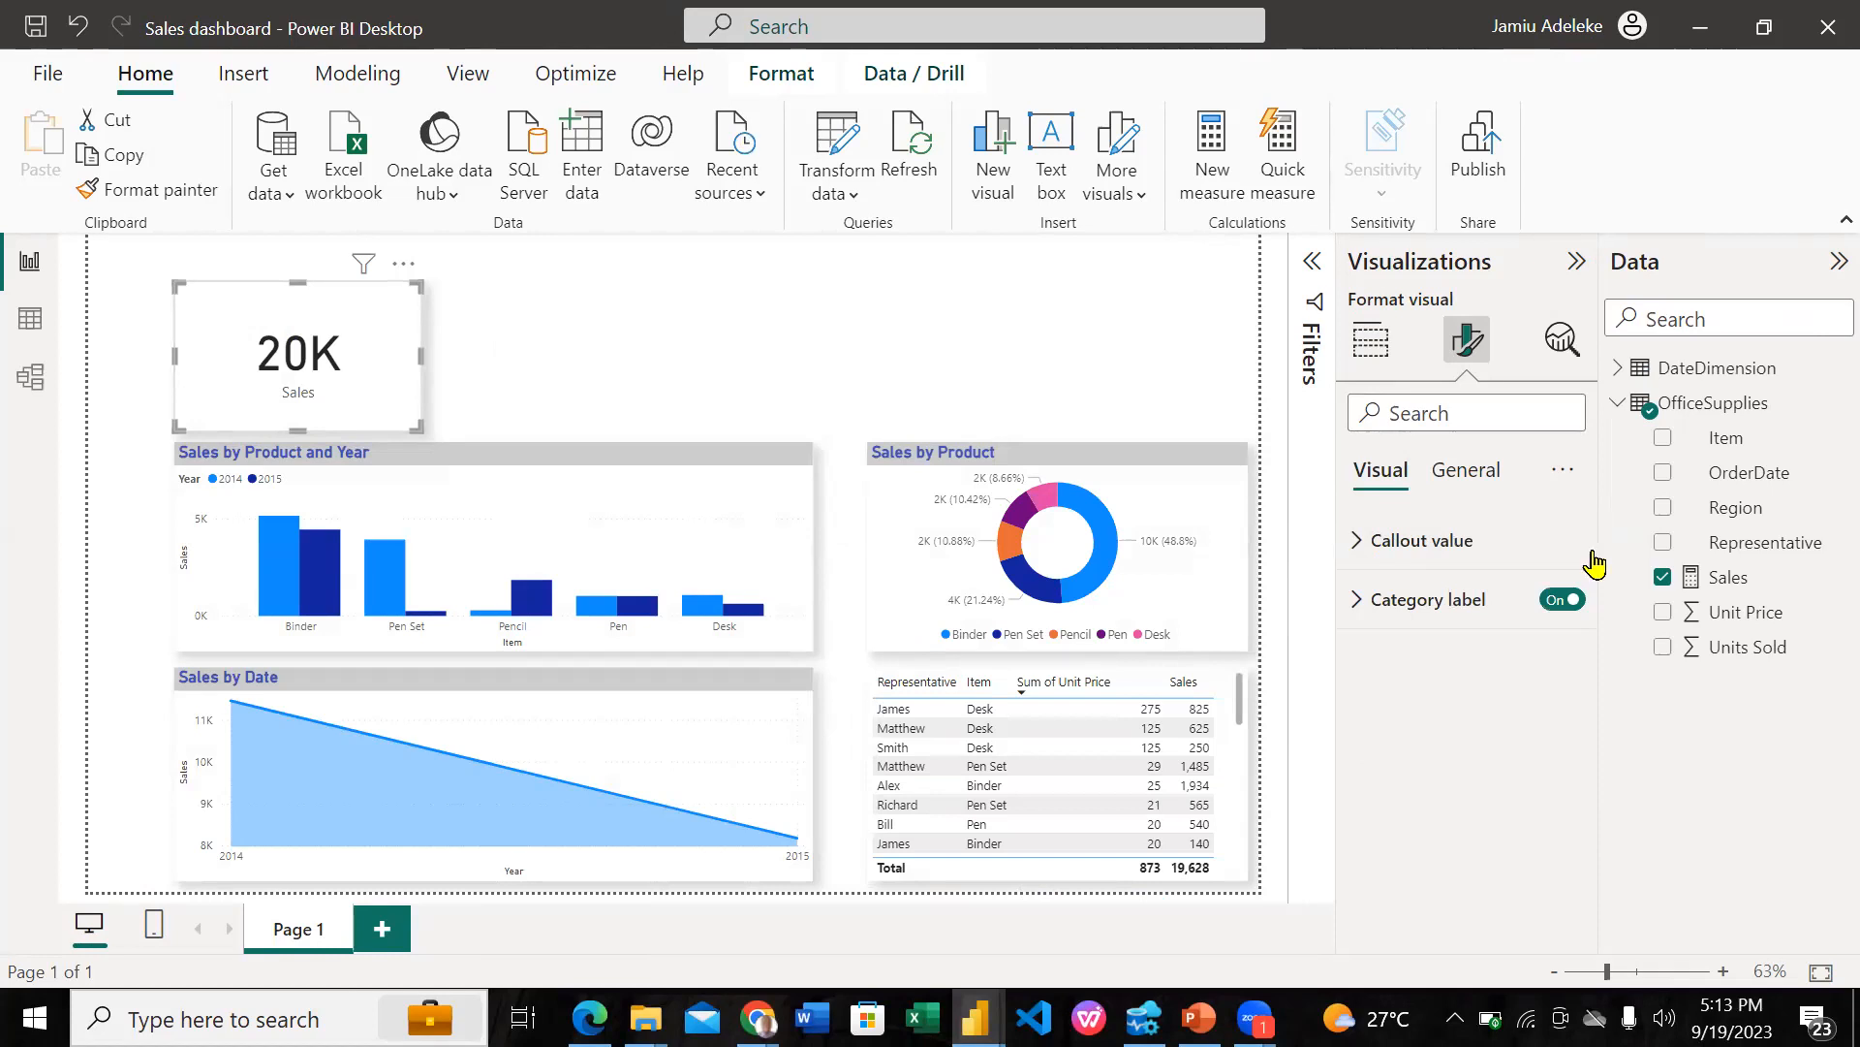
pyautogui.click(1428, 549)
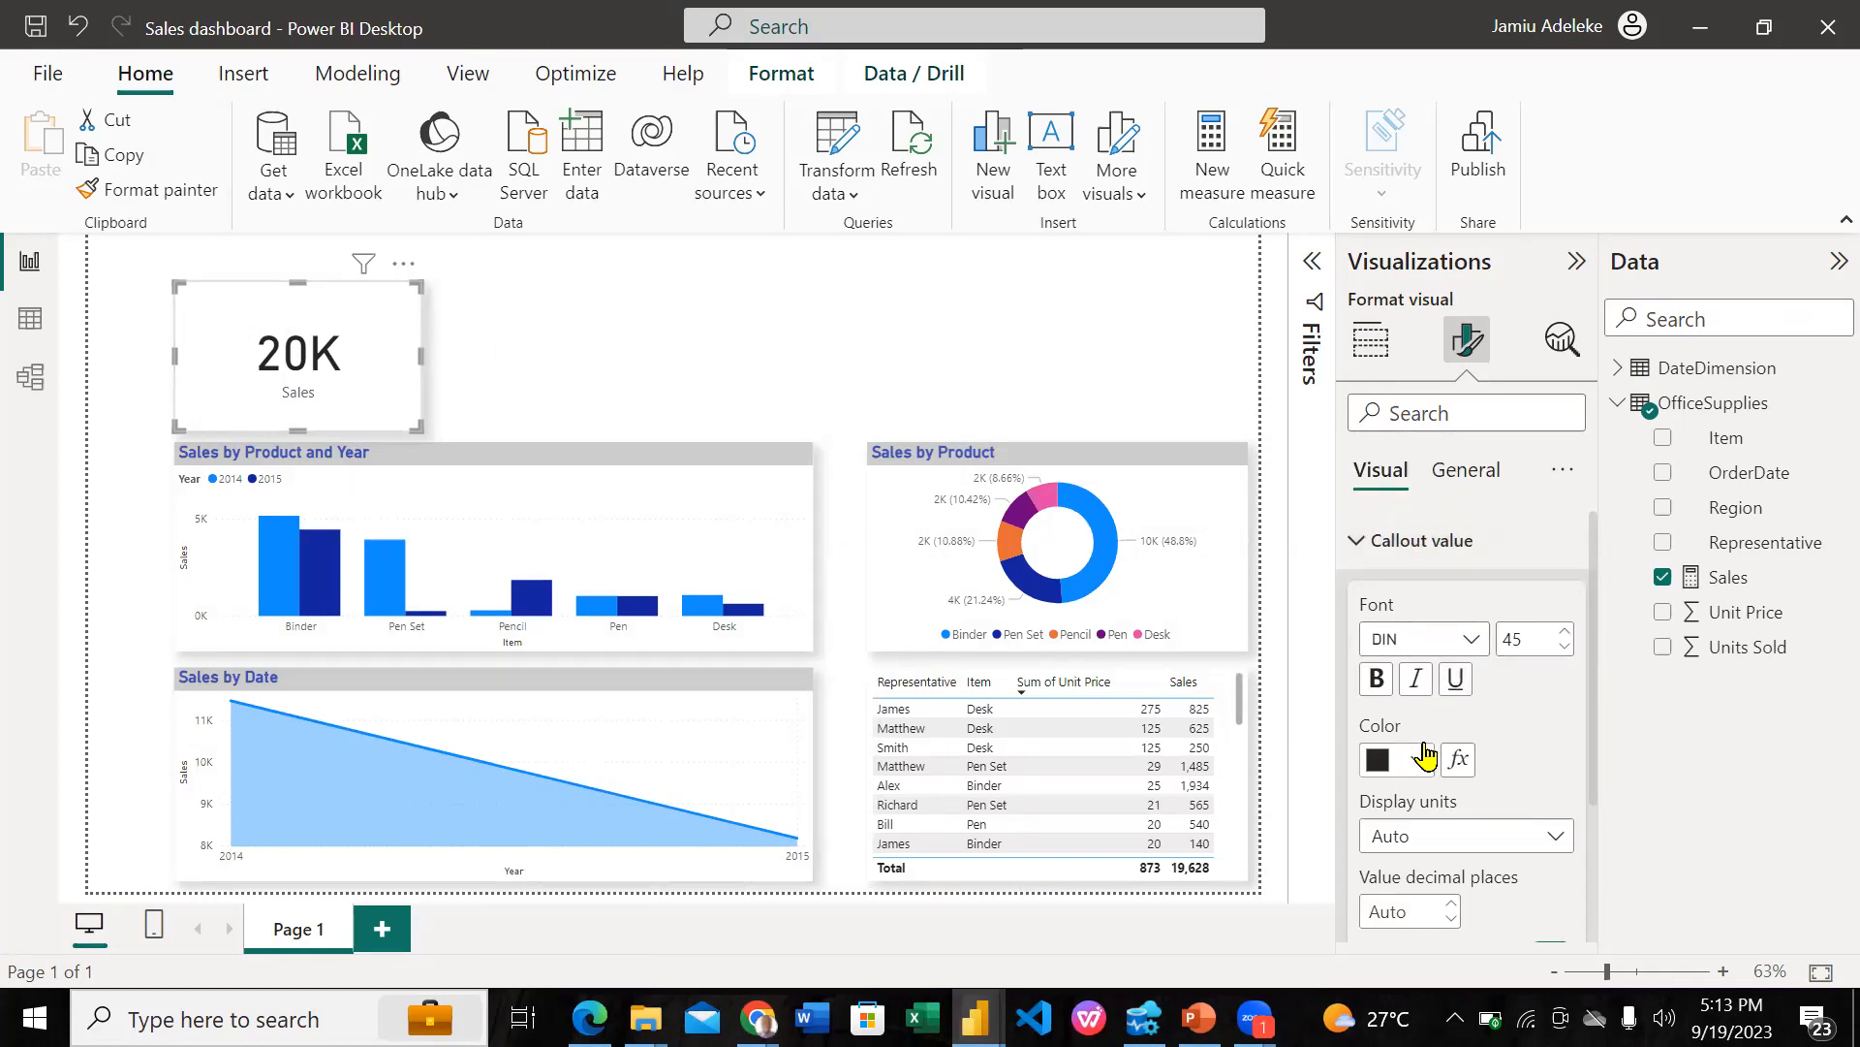
pyautogui.scroll(-2, 1424, 754)
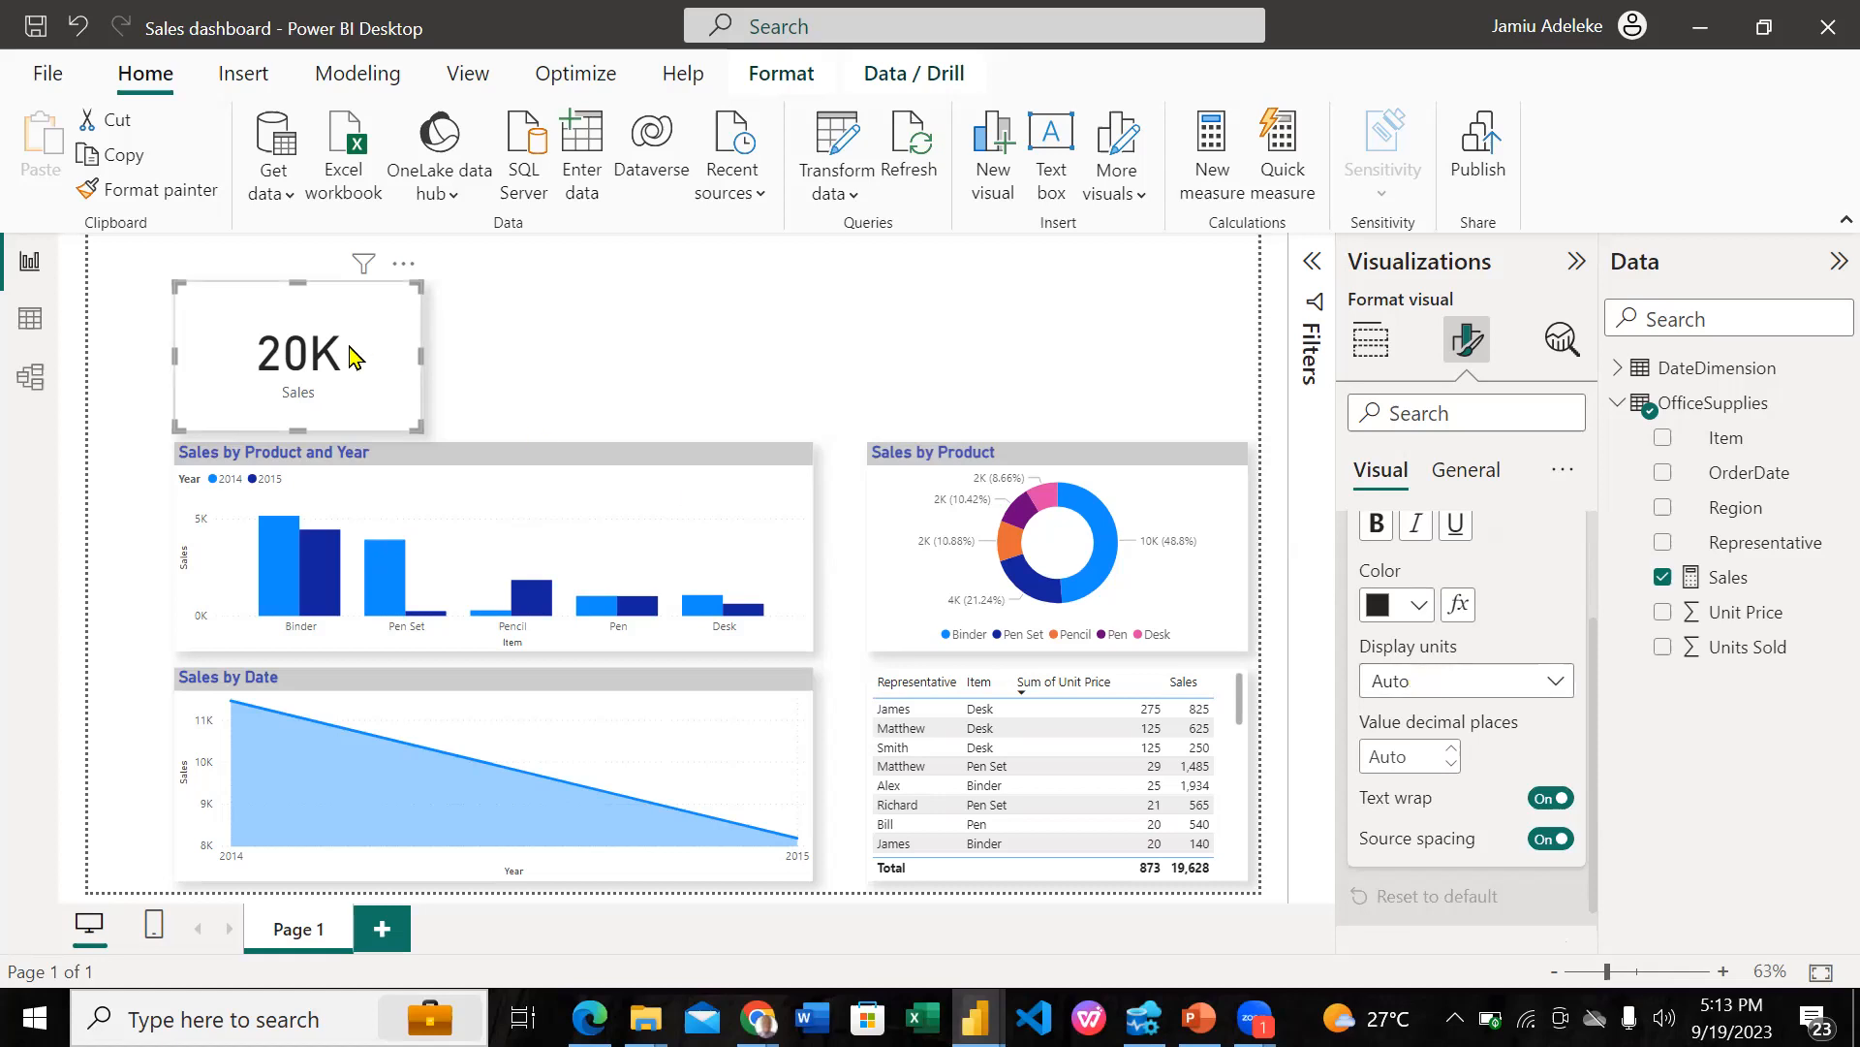
pyautogui.click(1550, 700)
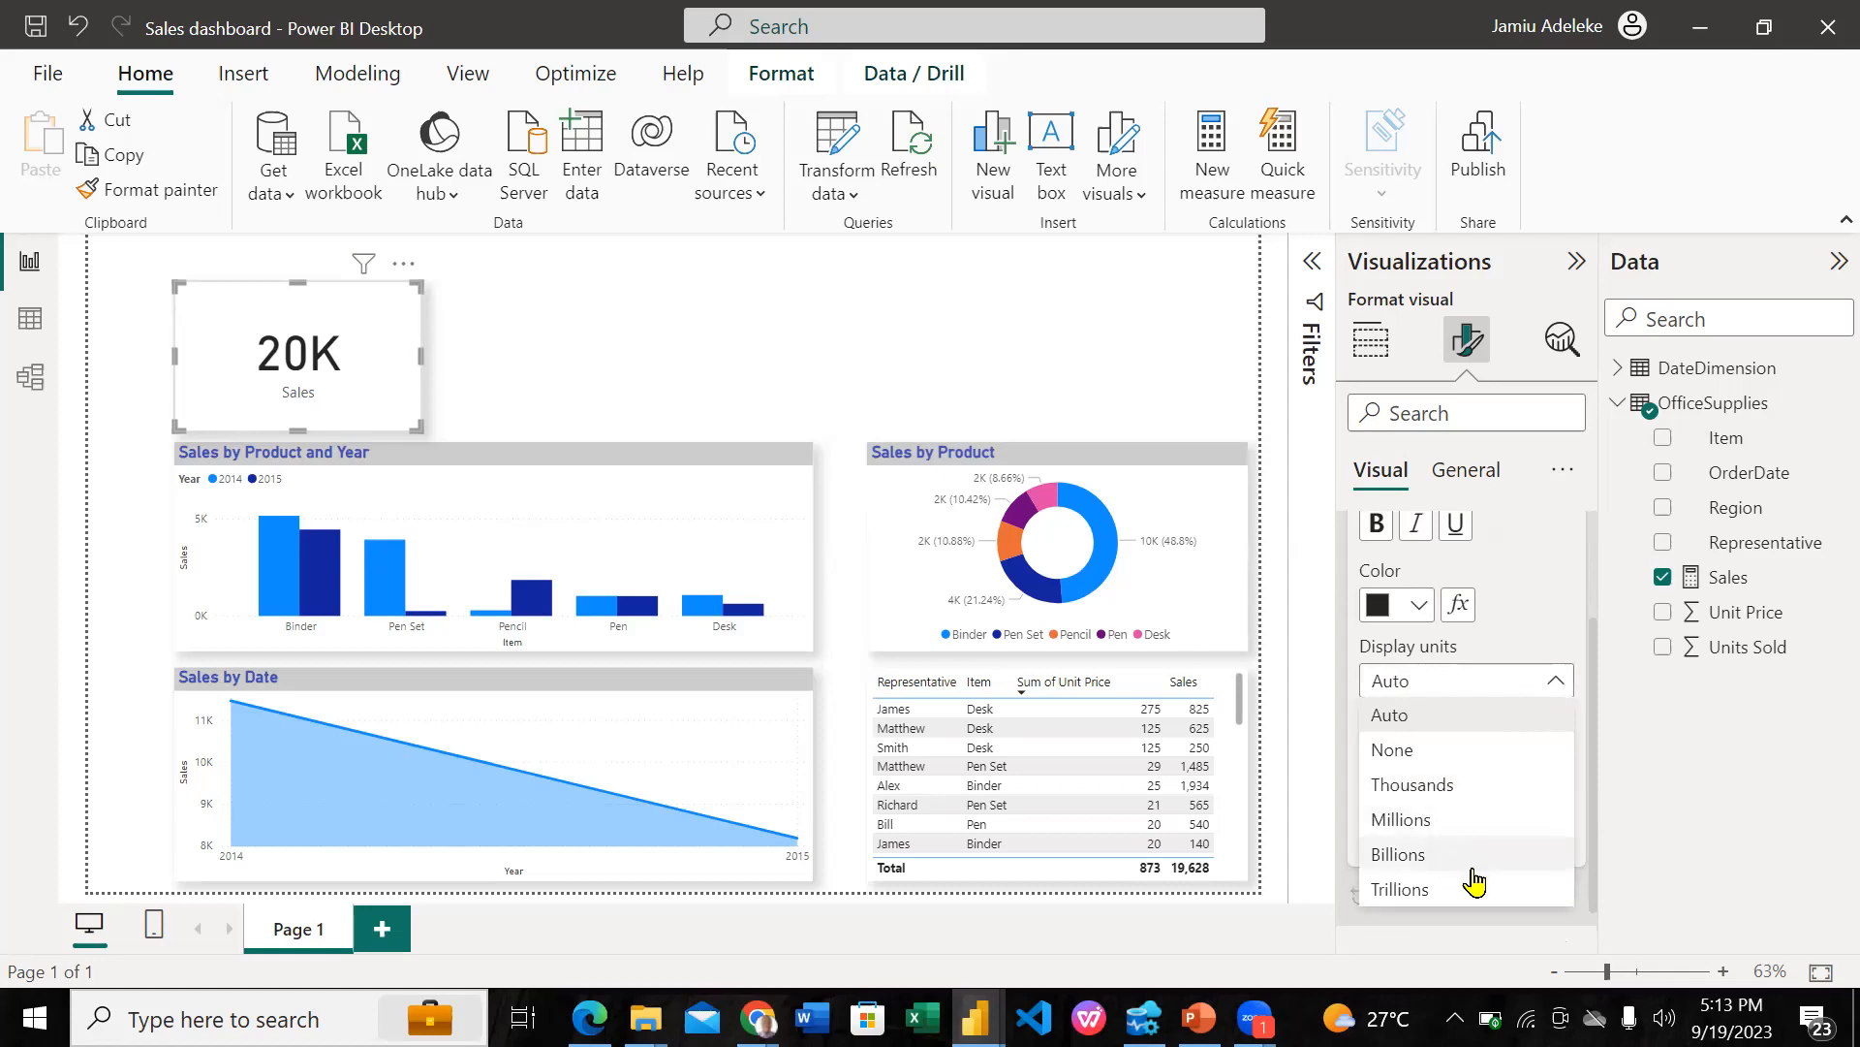
pyautogui.click(1443, 825)
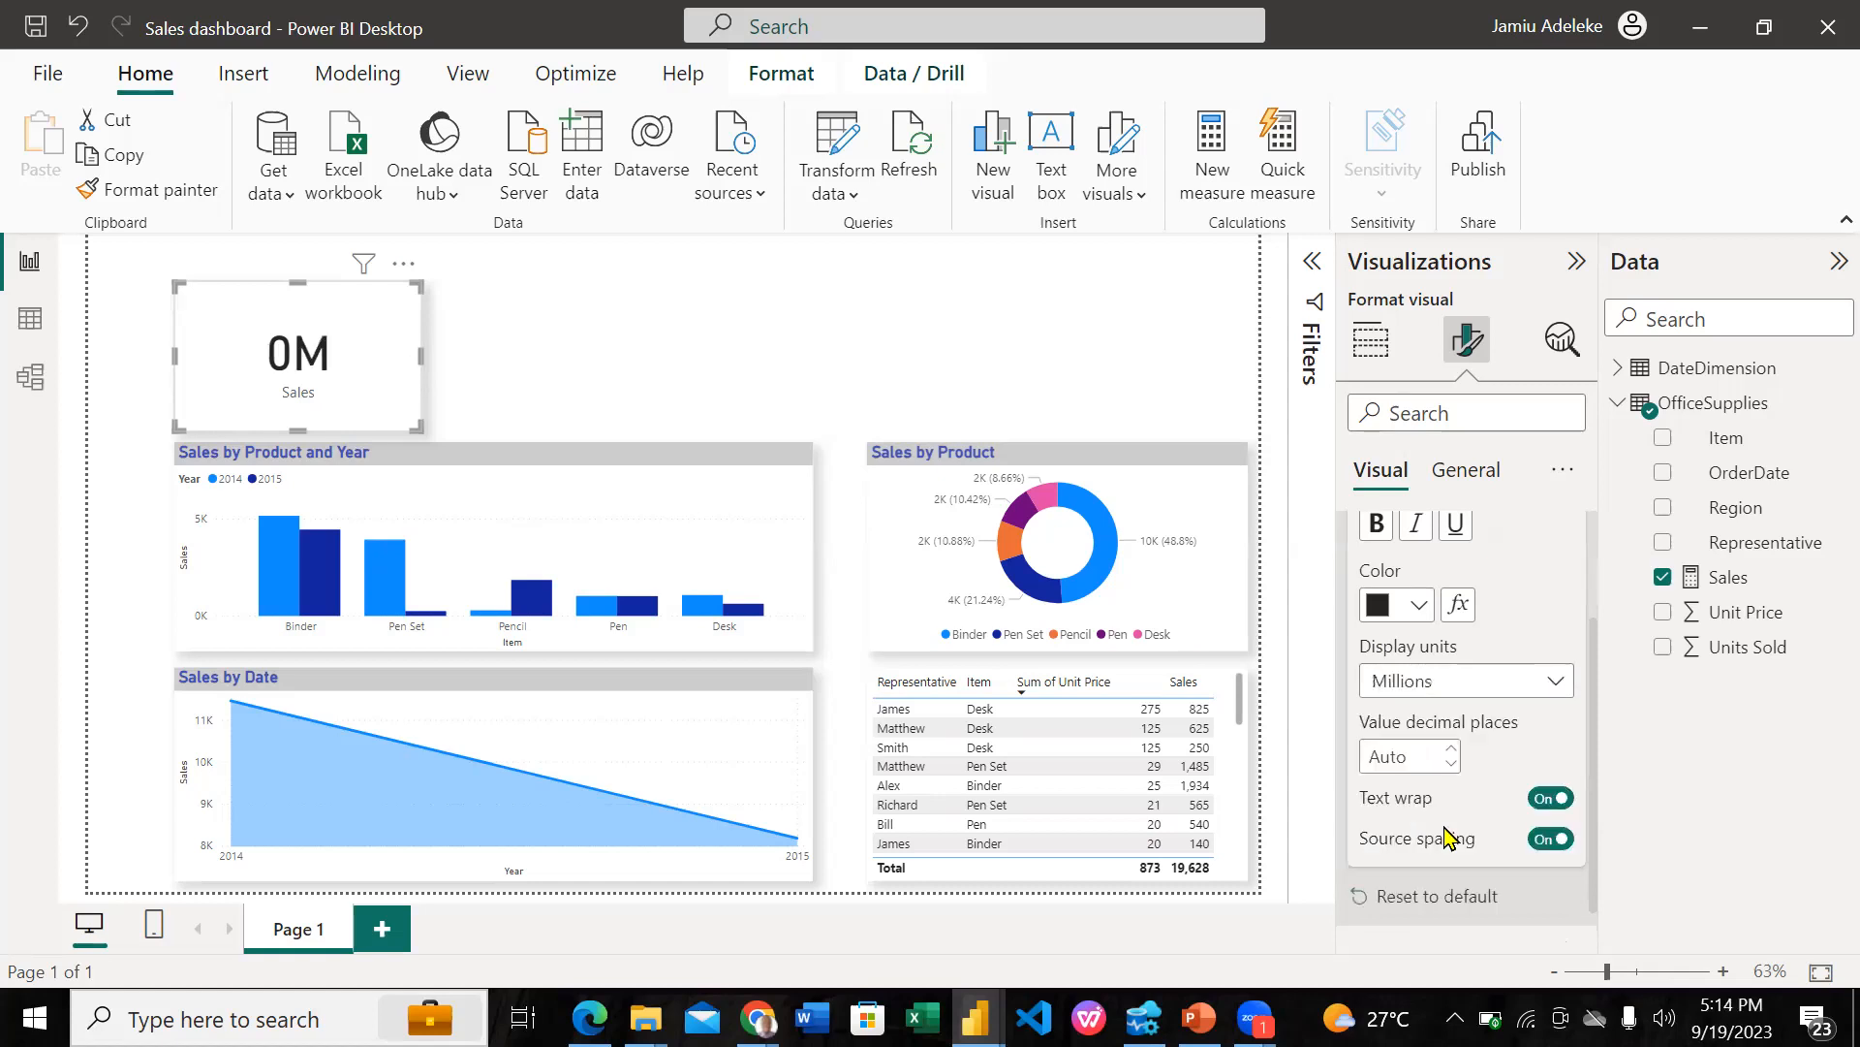
pyautogui.click(1553, 686)
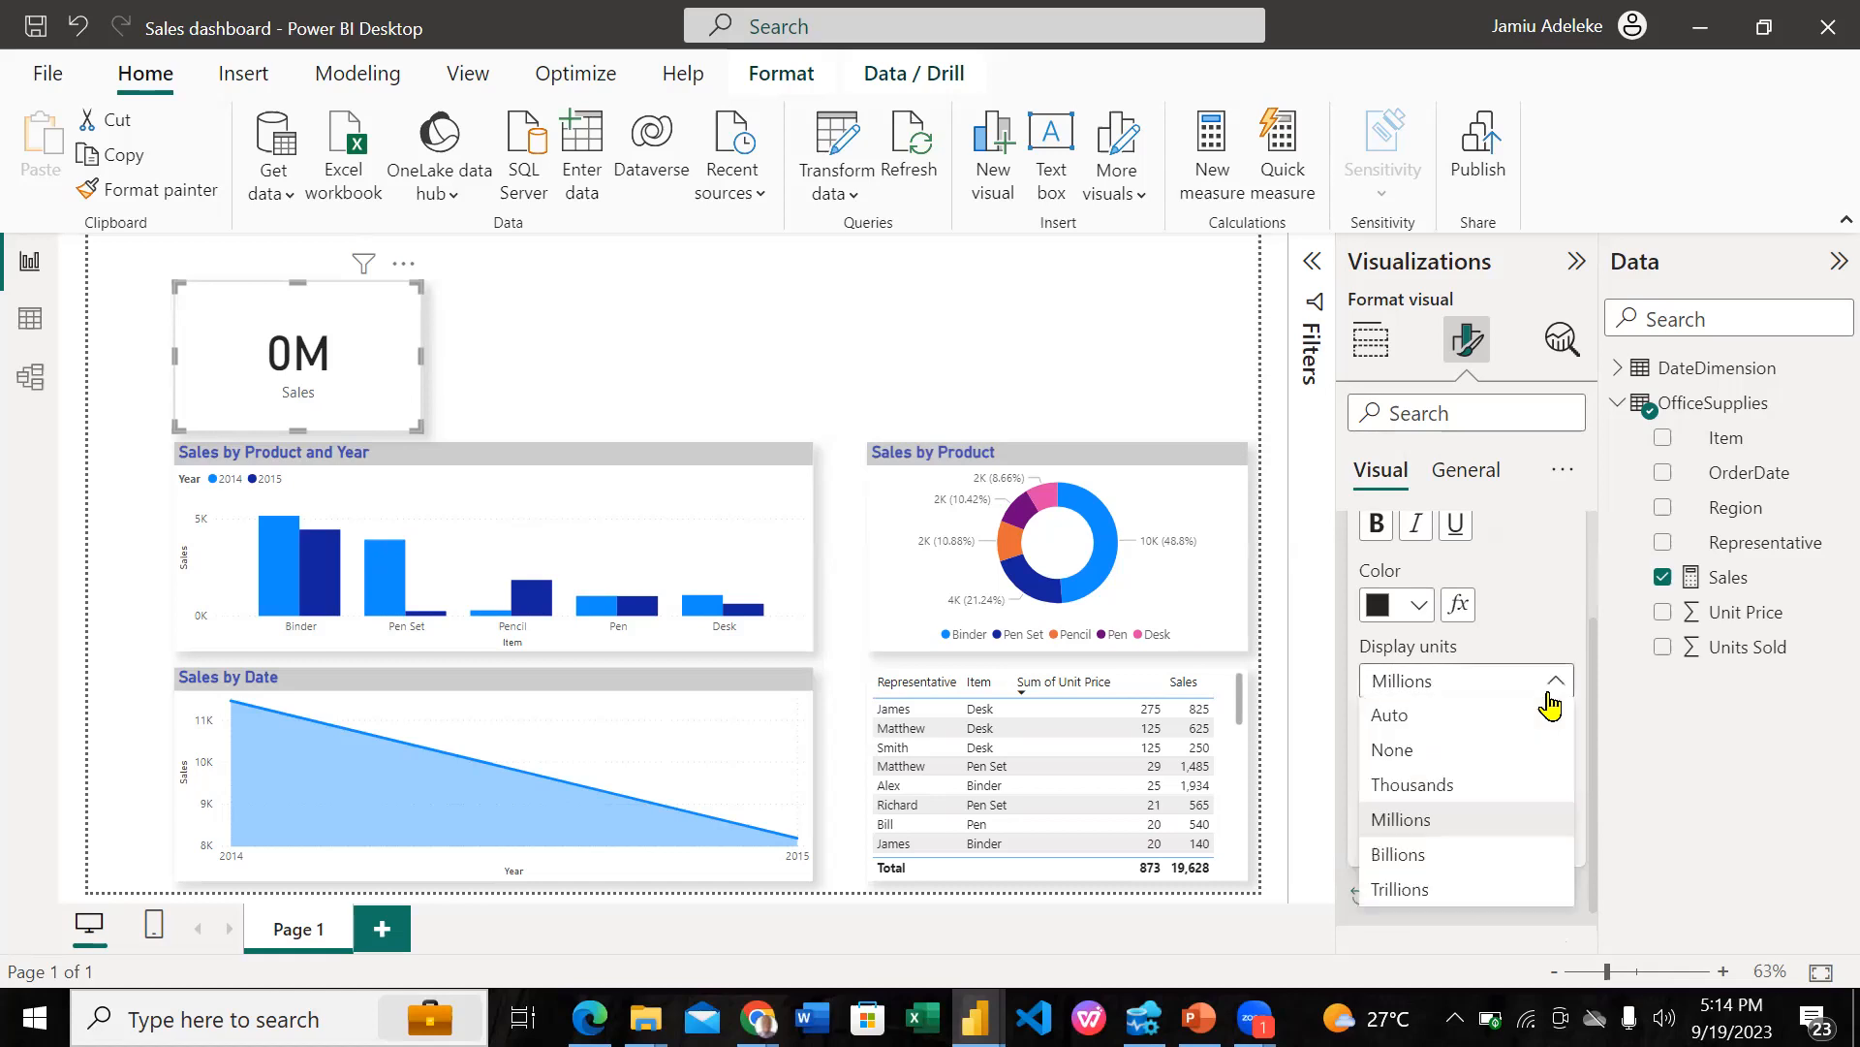
pyautogui.click(1445, 787)
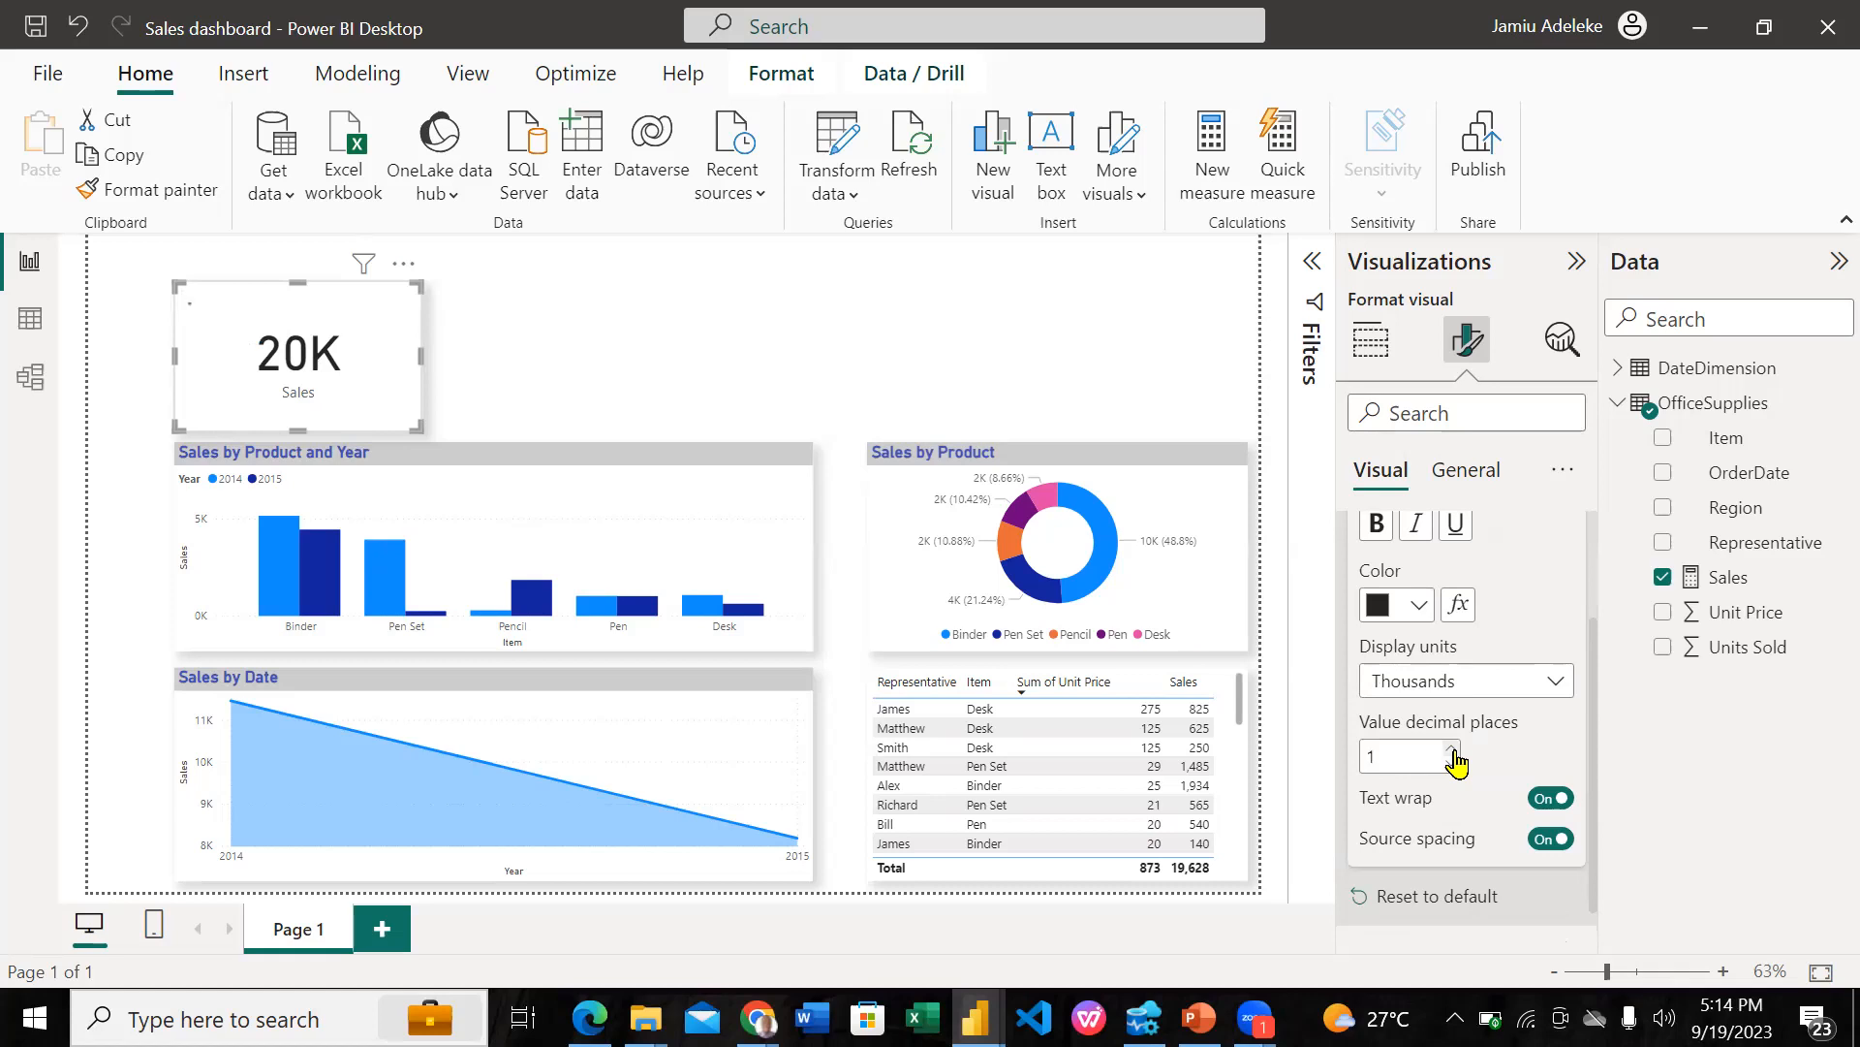
pyautogui.click(1453, 754)
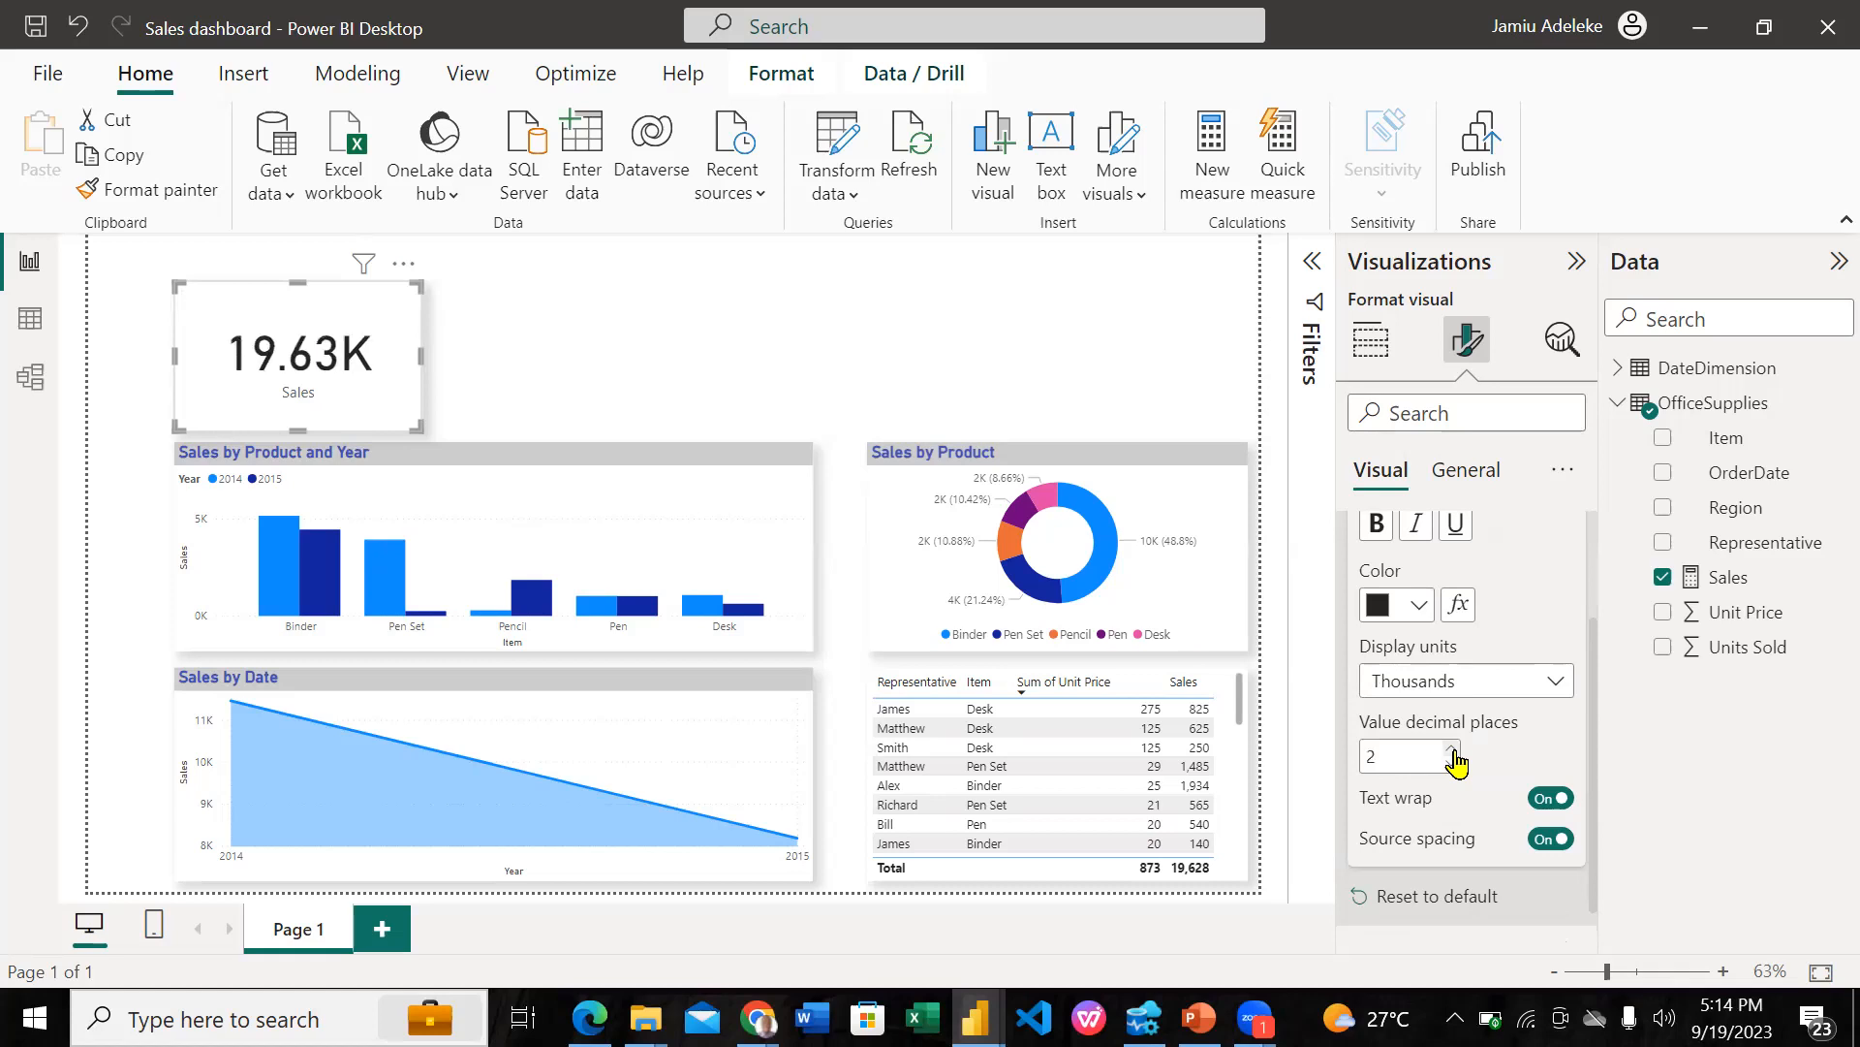
# Step: Change the Sales card's callout value color to dark blue and its font size to 46
pyautogui.scroll(3, 1456, 762)
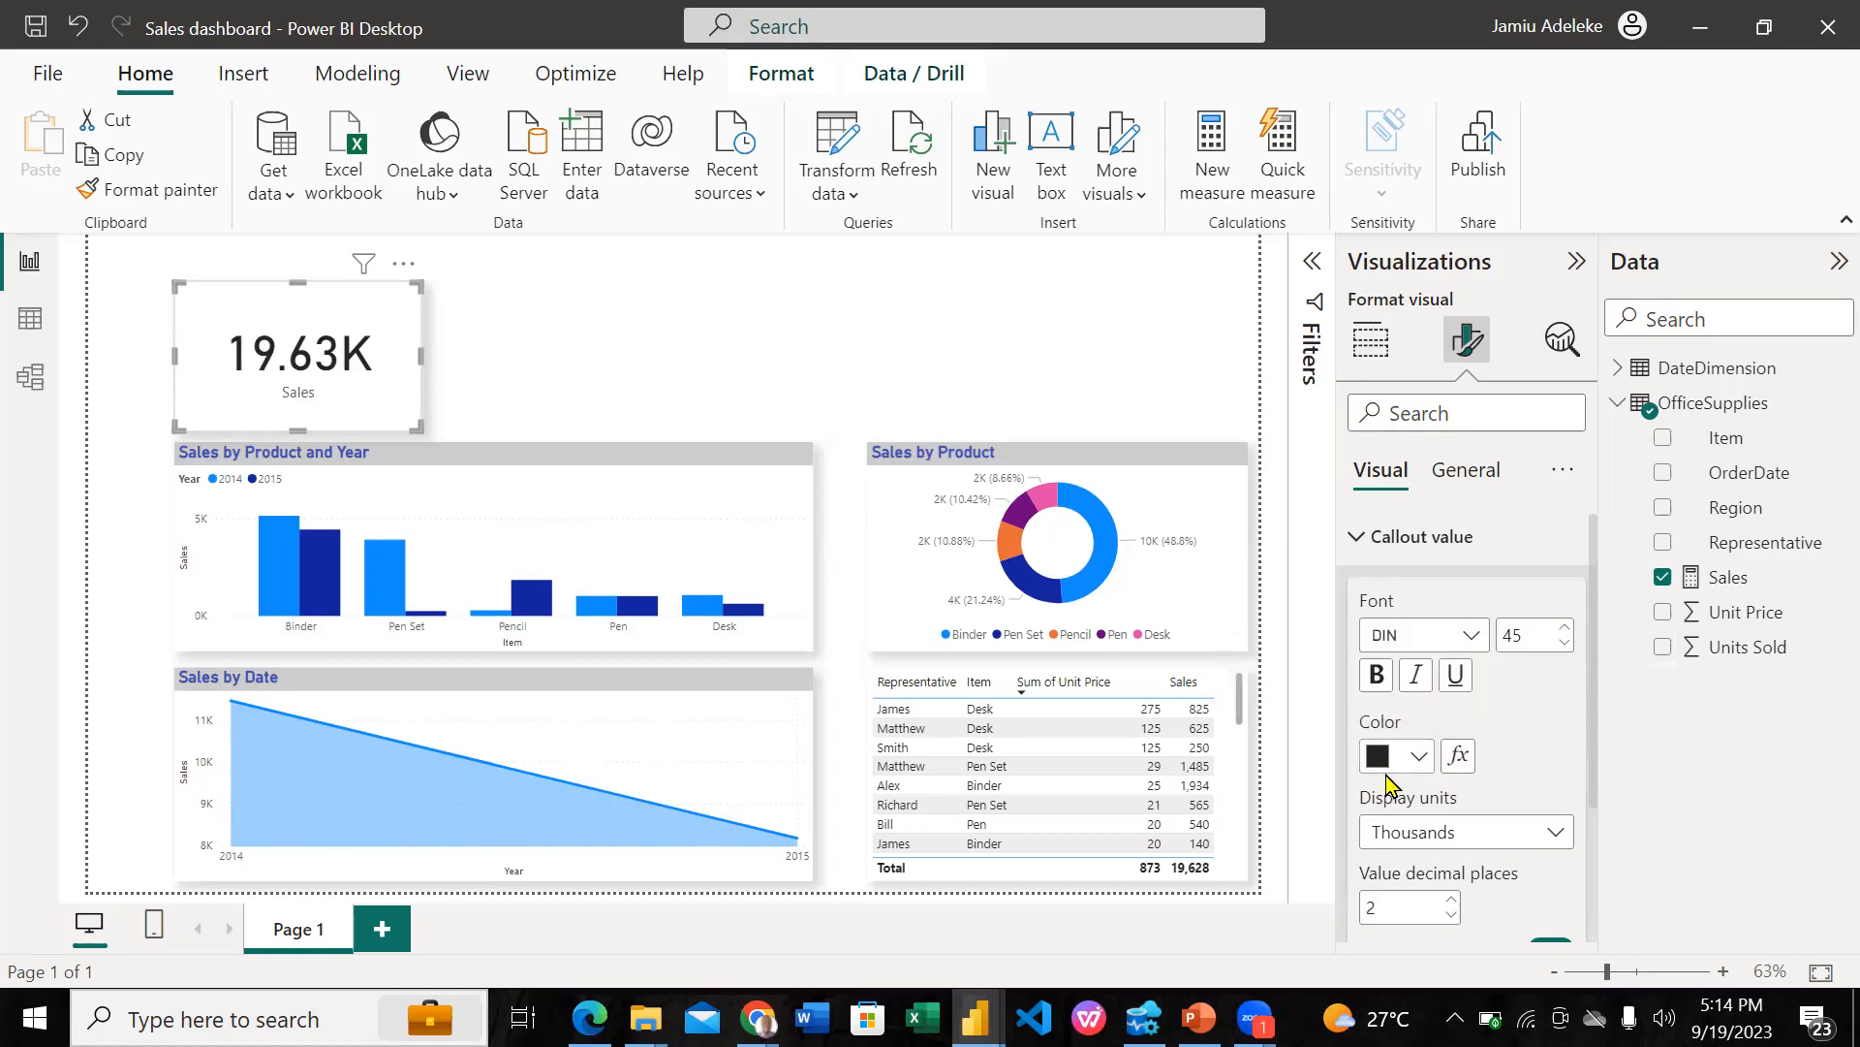
pyautogui.click(1388, 766)
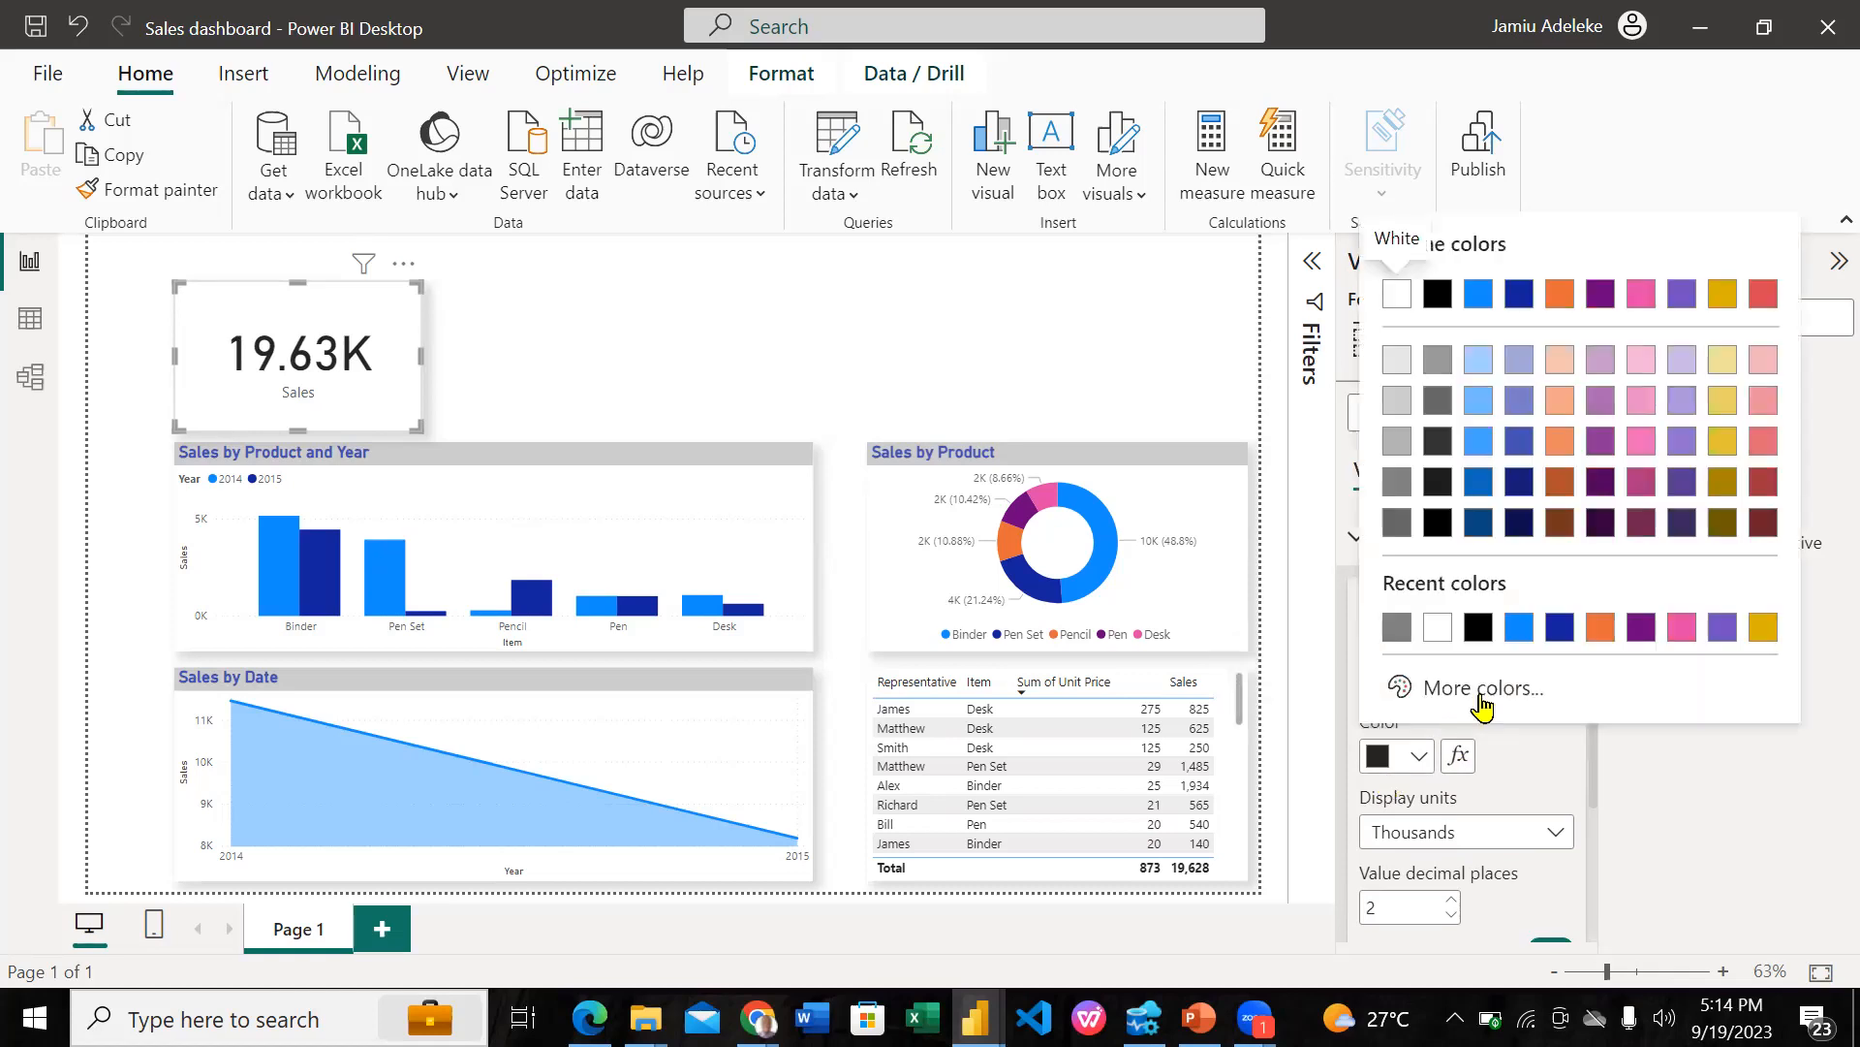
pyautogui.click(1552, 630)
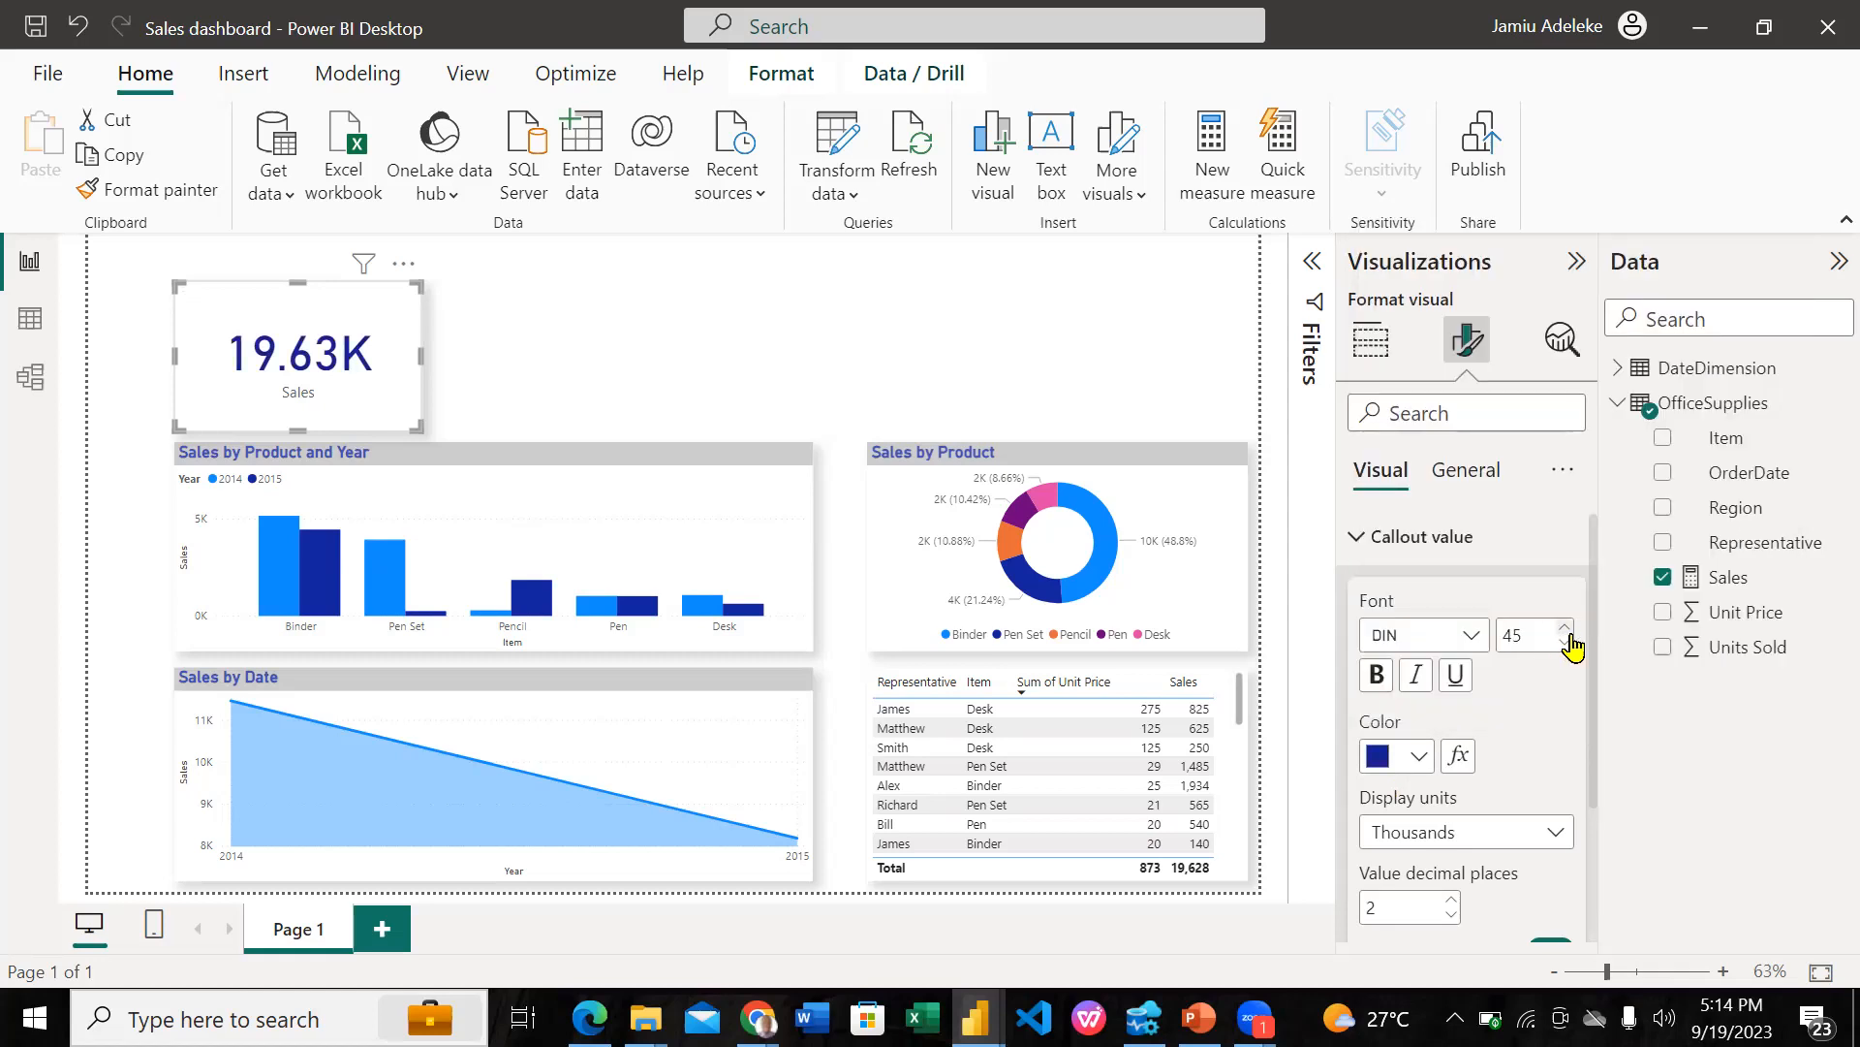
pyautogui.click(1565, 630)
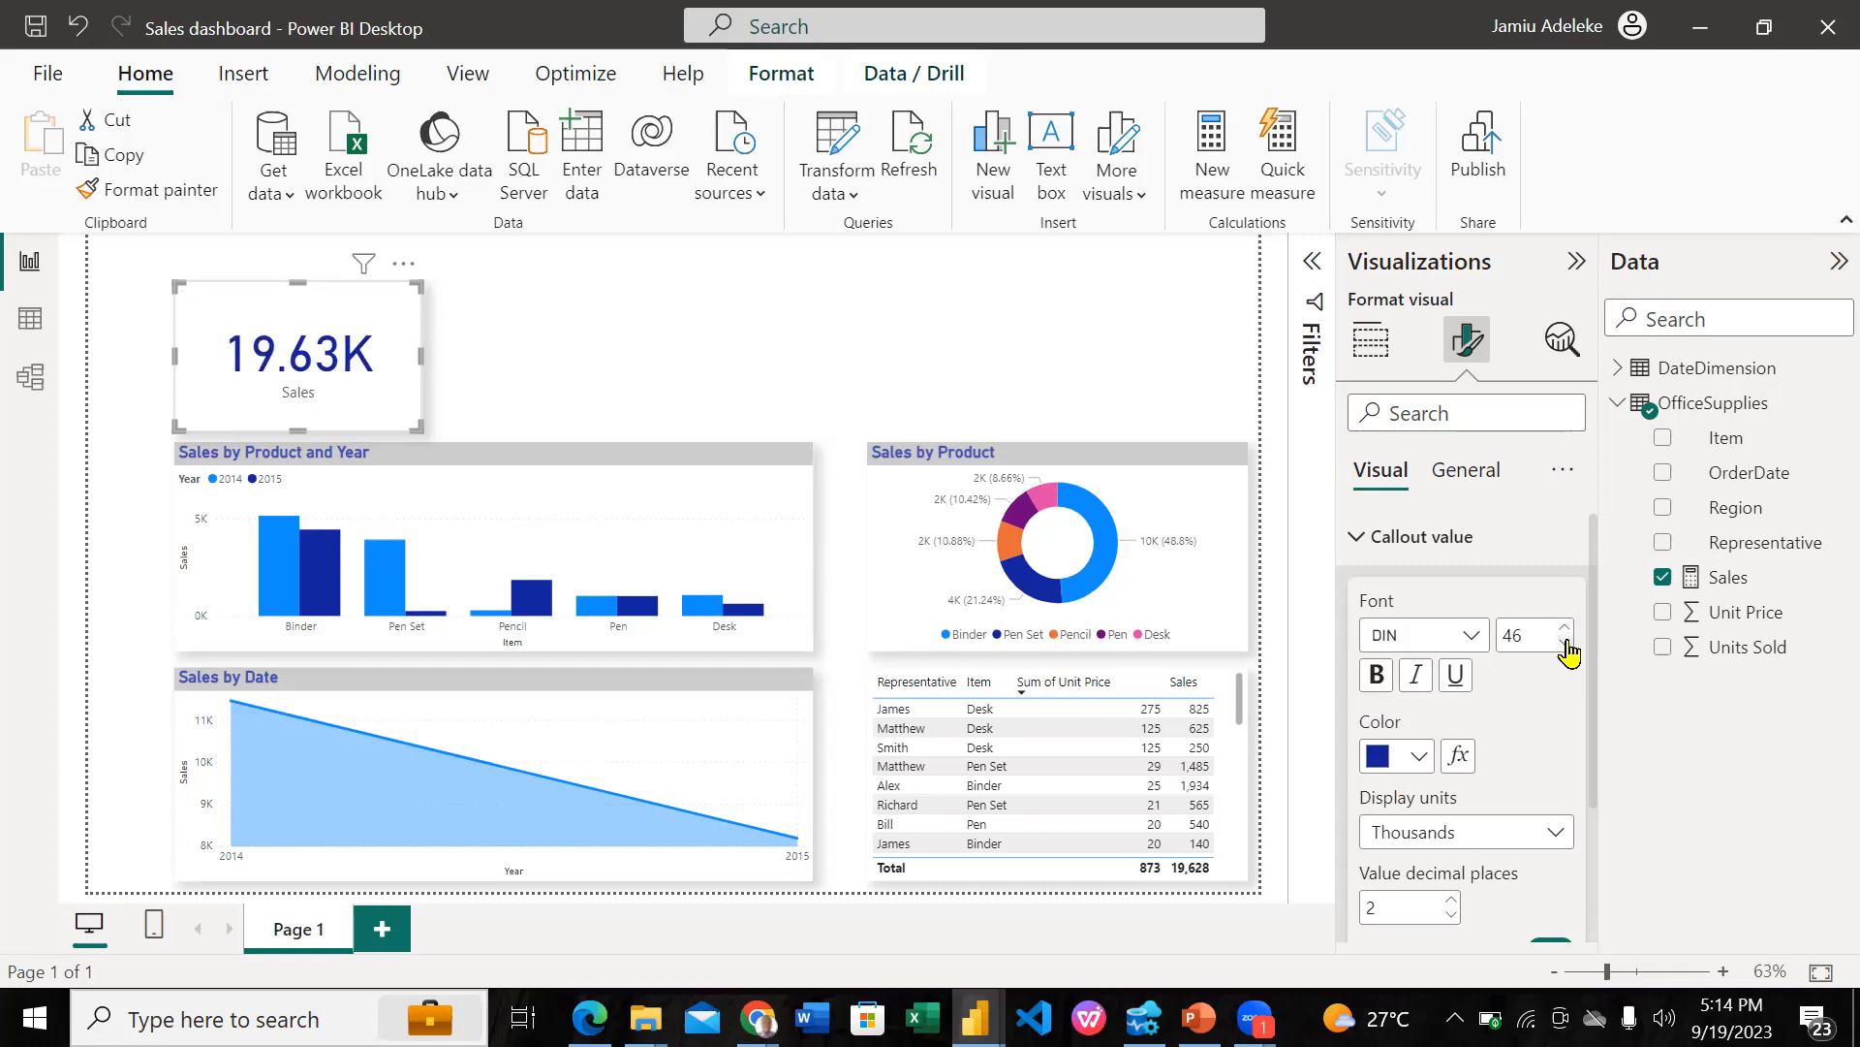
pyautogui.scroll(-2, 1499, 783)
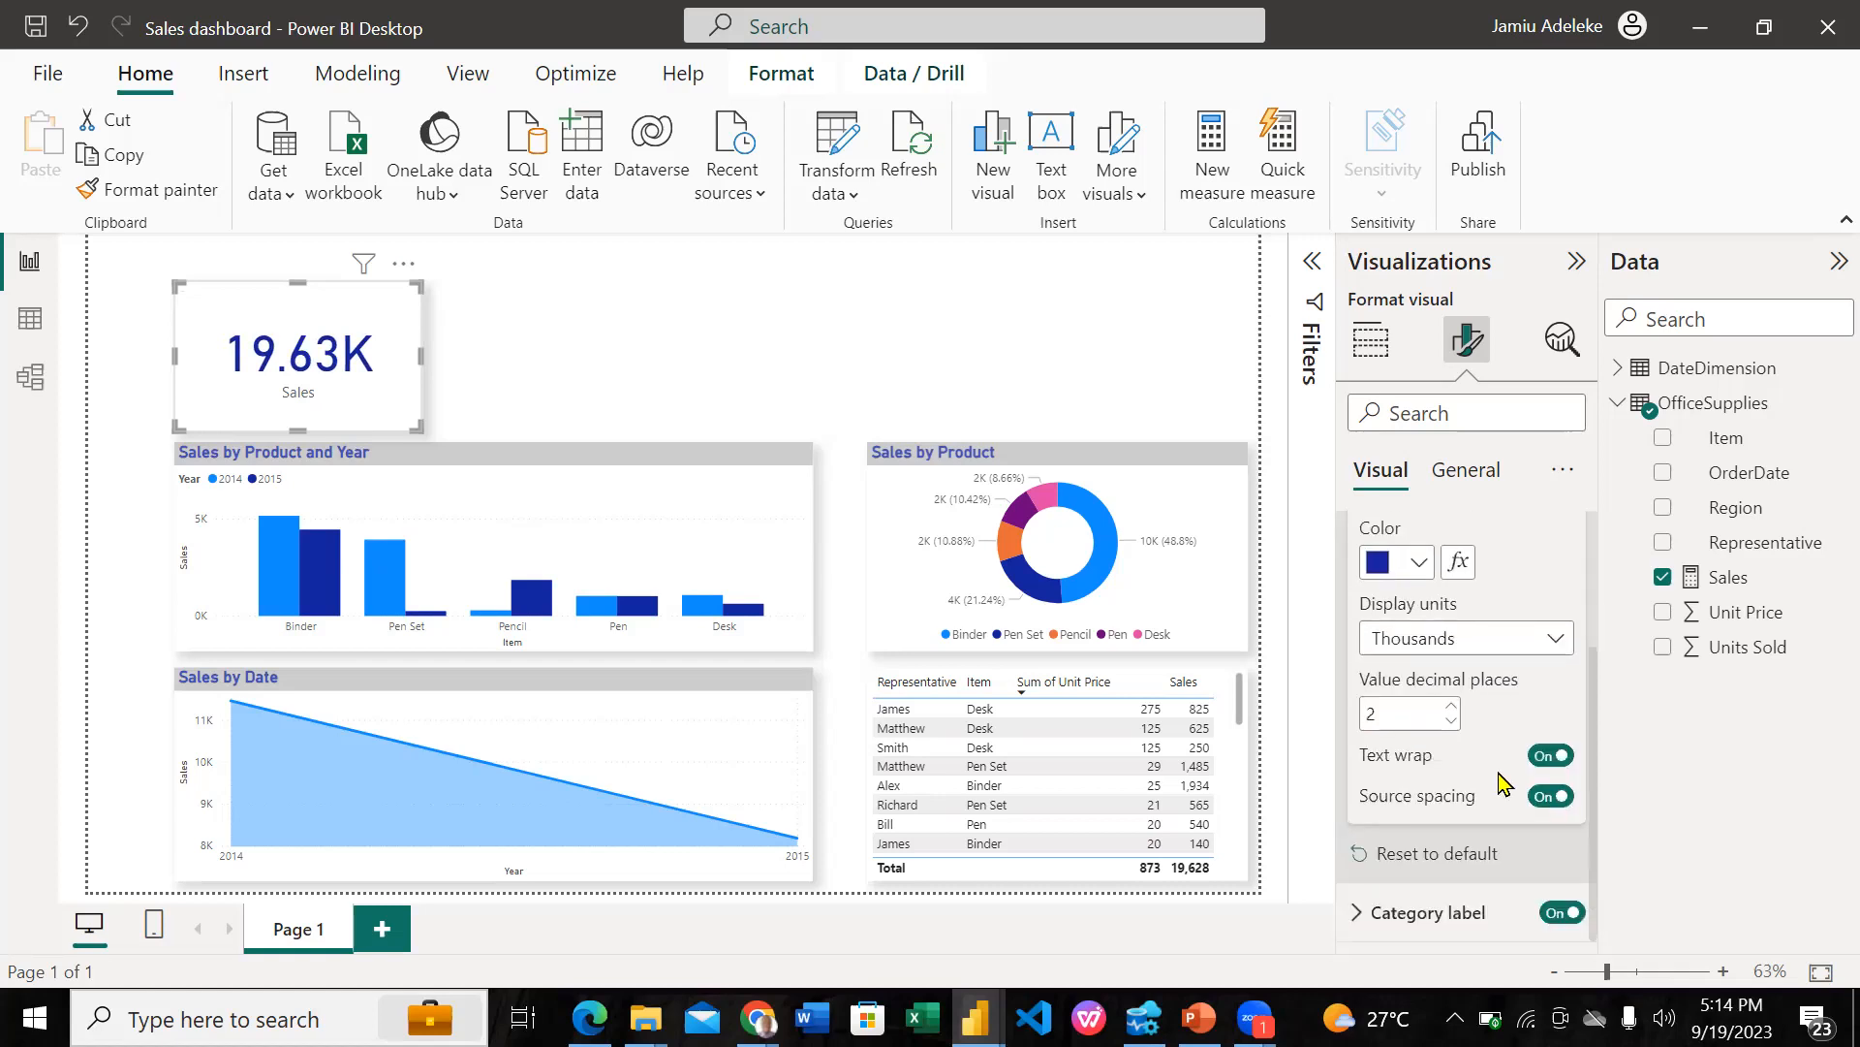
pyautogui.scroll(1, 1499, 783)
pyautogui.scroll(1, 1499, 783)
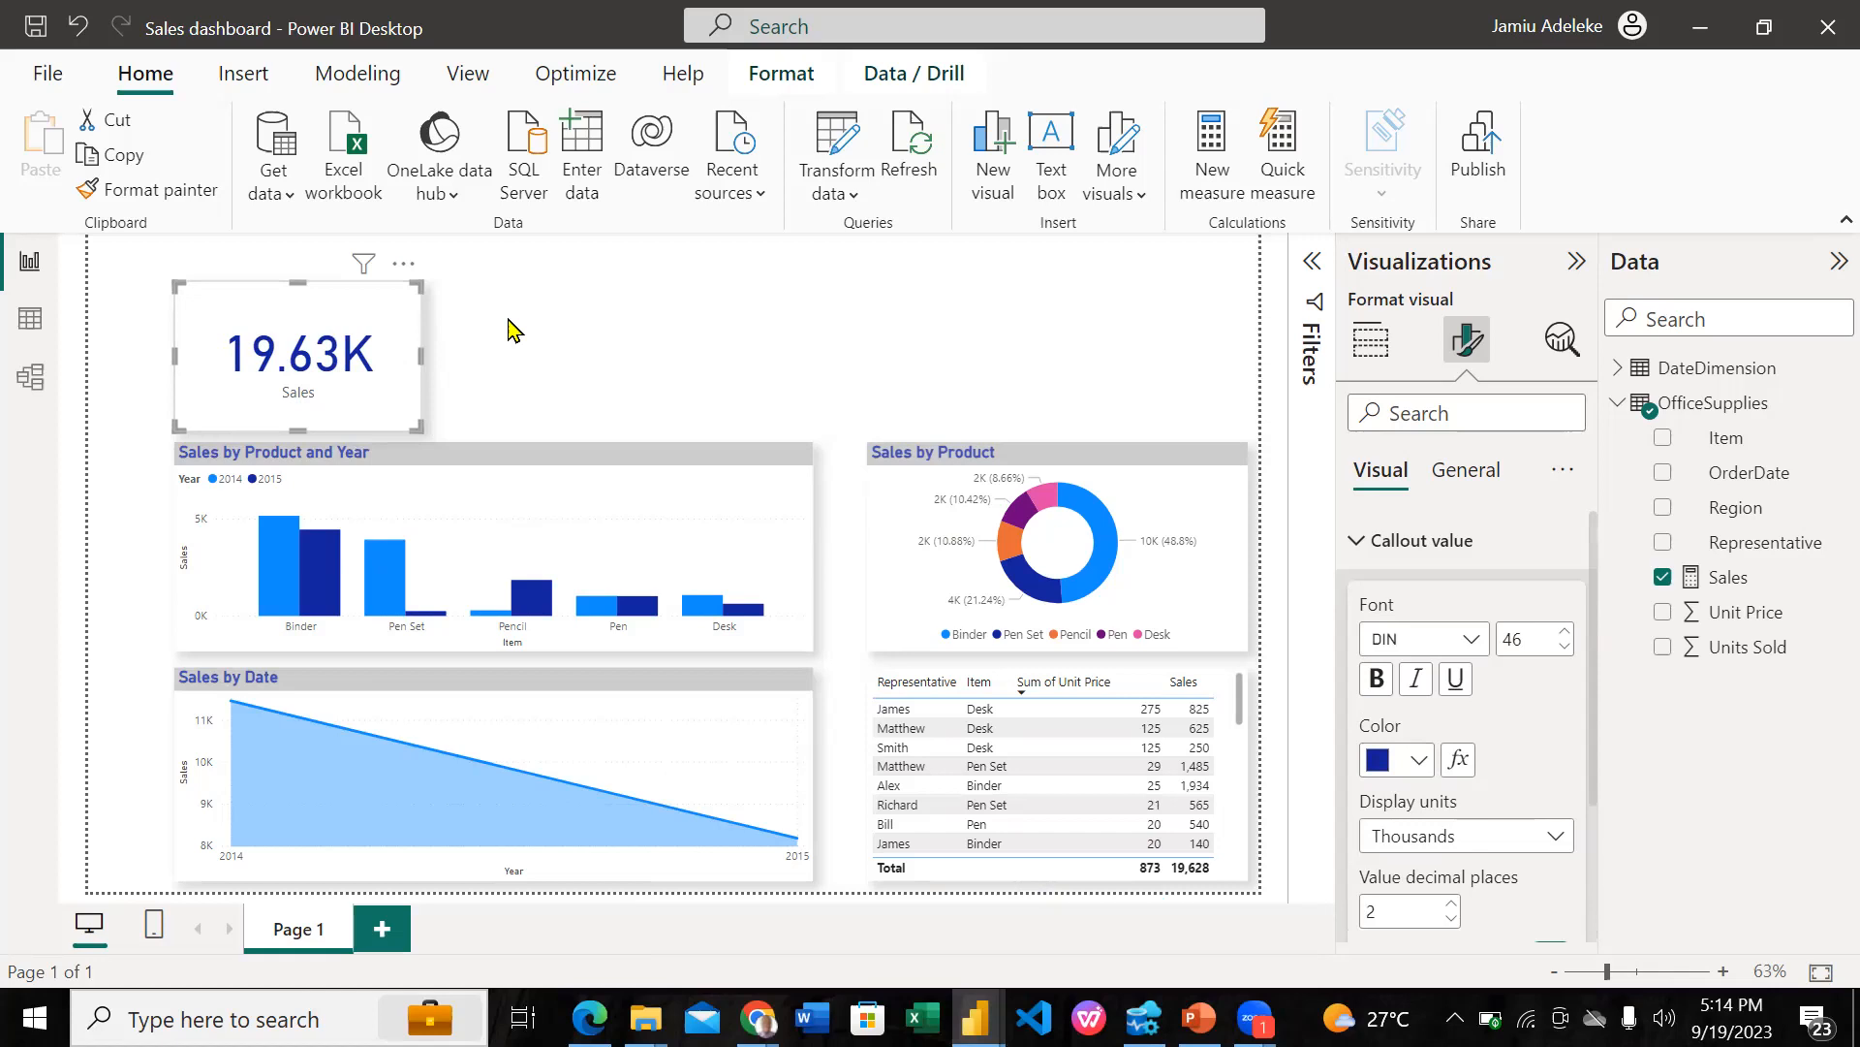
# Step: Duplicate the Sales card, place the copy above the column chart's right part, and widen both cards toward each other
pyautogui.hotkey('ctrl', 'c')
pyautogui.hotkey('ctrl', 'v')
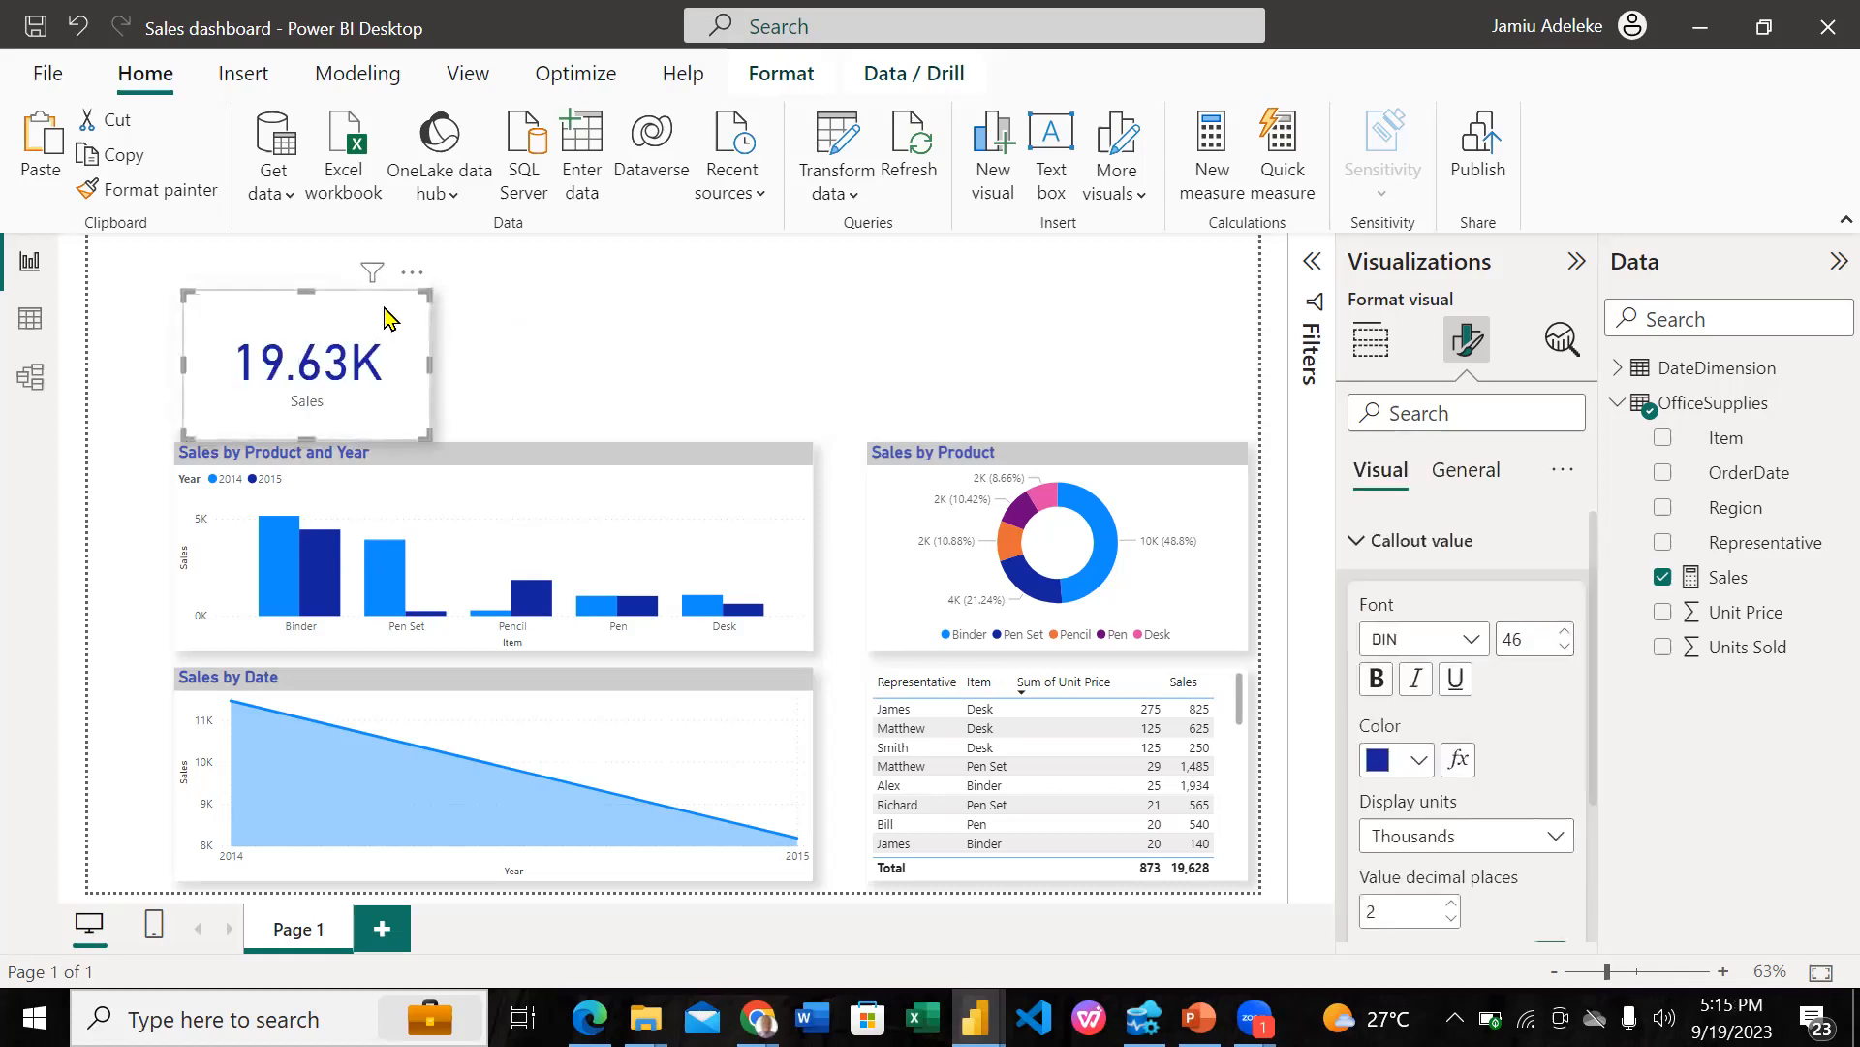
pyautogui.moveTo(385, 316); pyautogui.dragTo(767, 310)
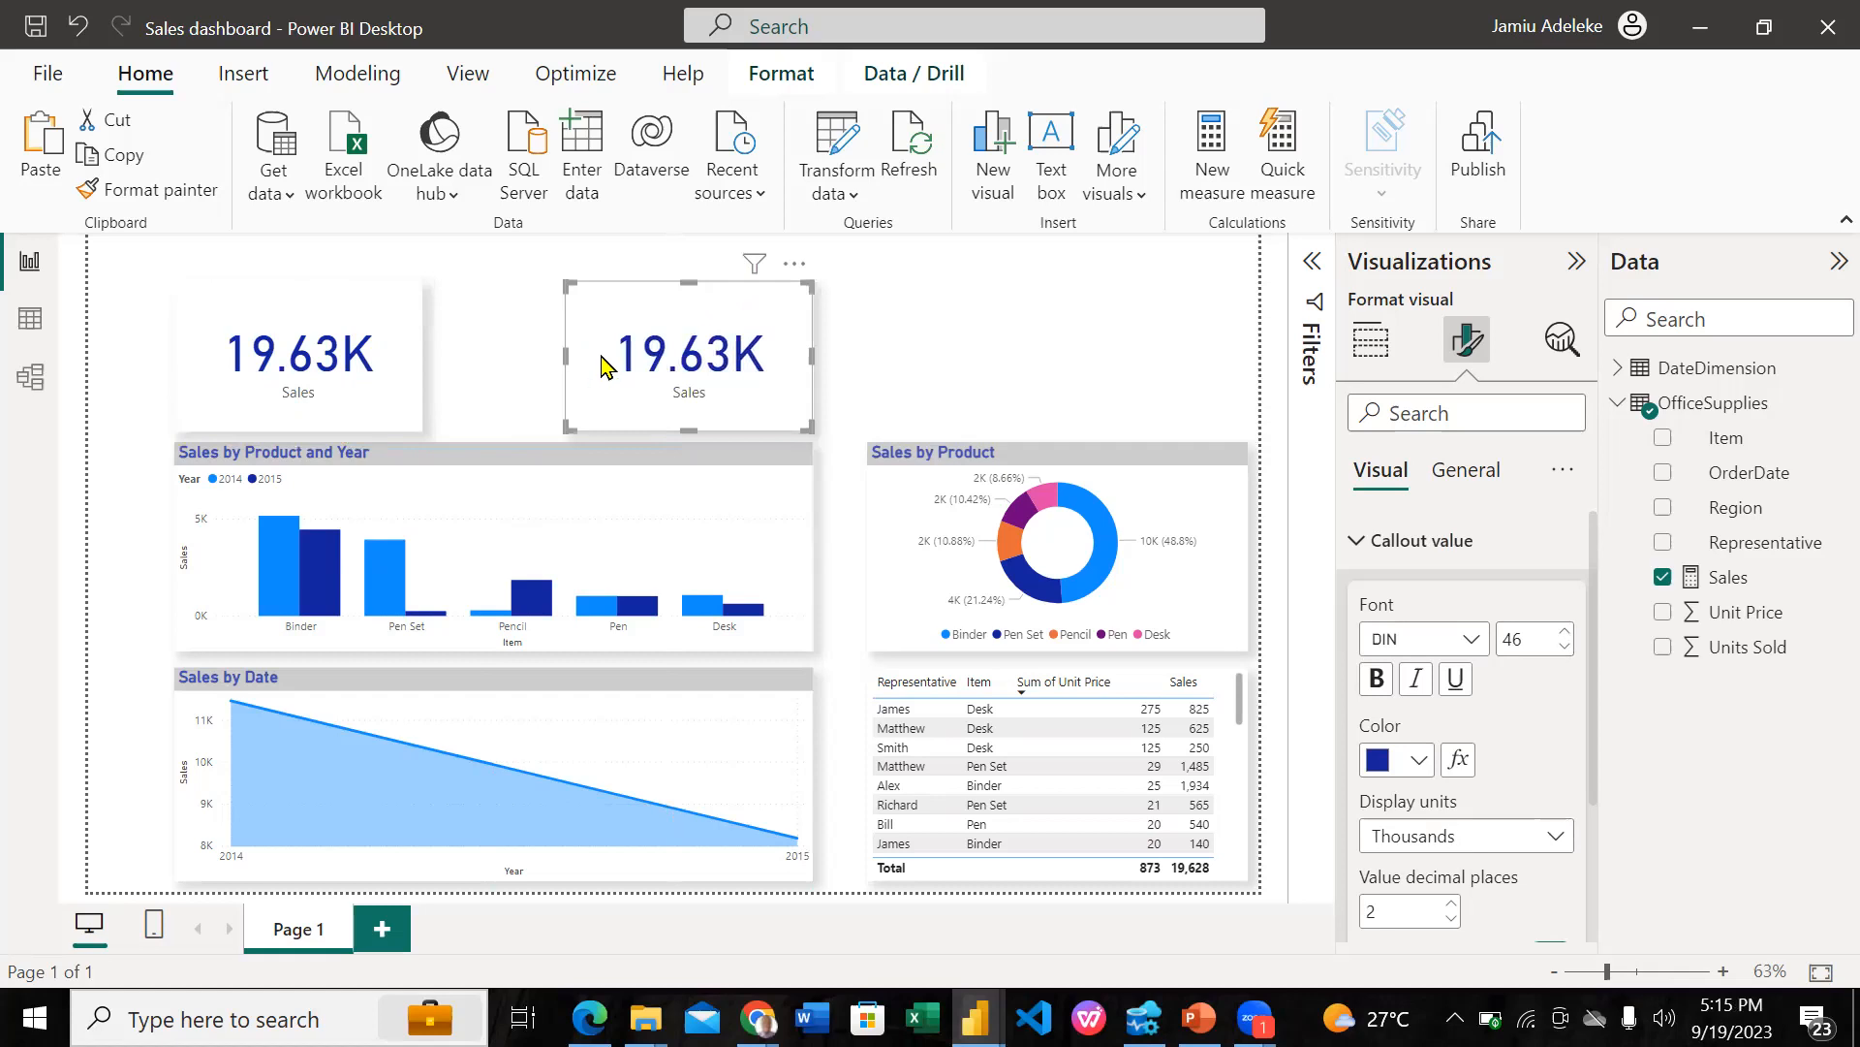
pyautogui.moveTo(562, 363); pyautogui.dragTo(529, 365)
pyautogui.click(417, 346)
pyautogui.moveTo(422, 353); pyautogui.dragTo(471, 356)
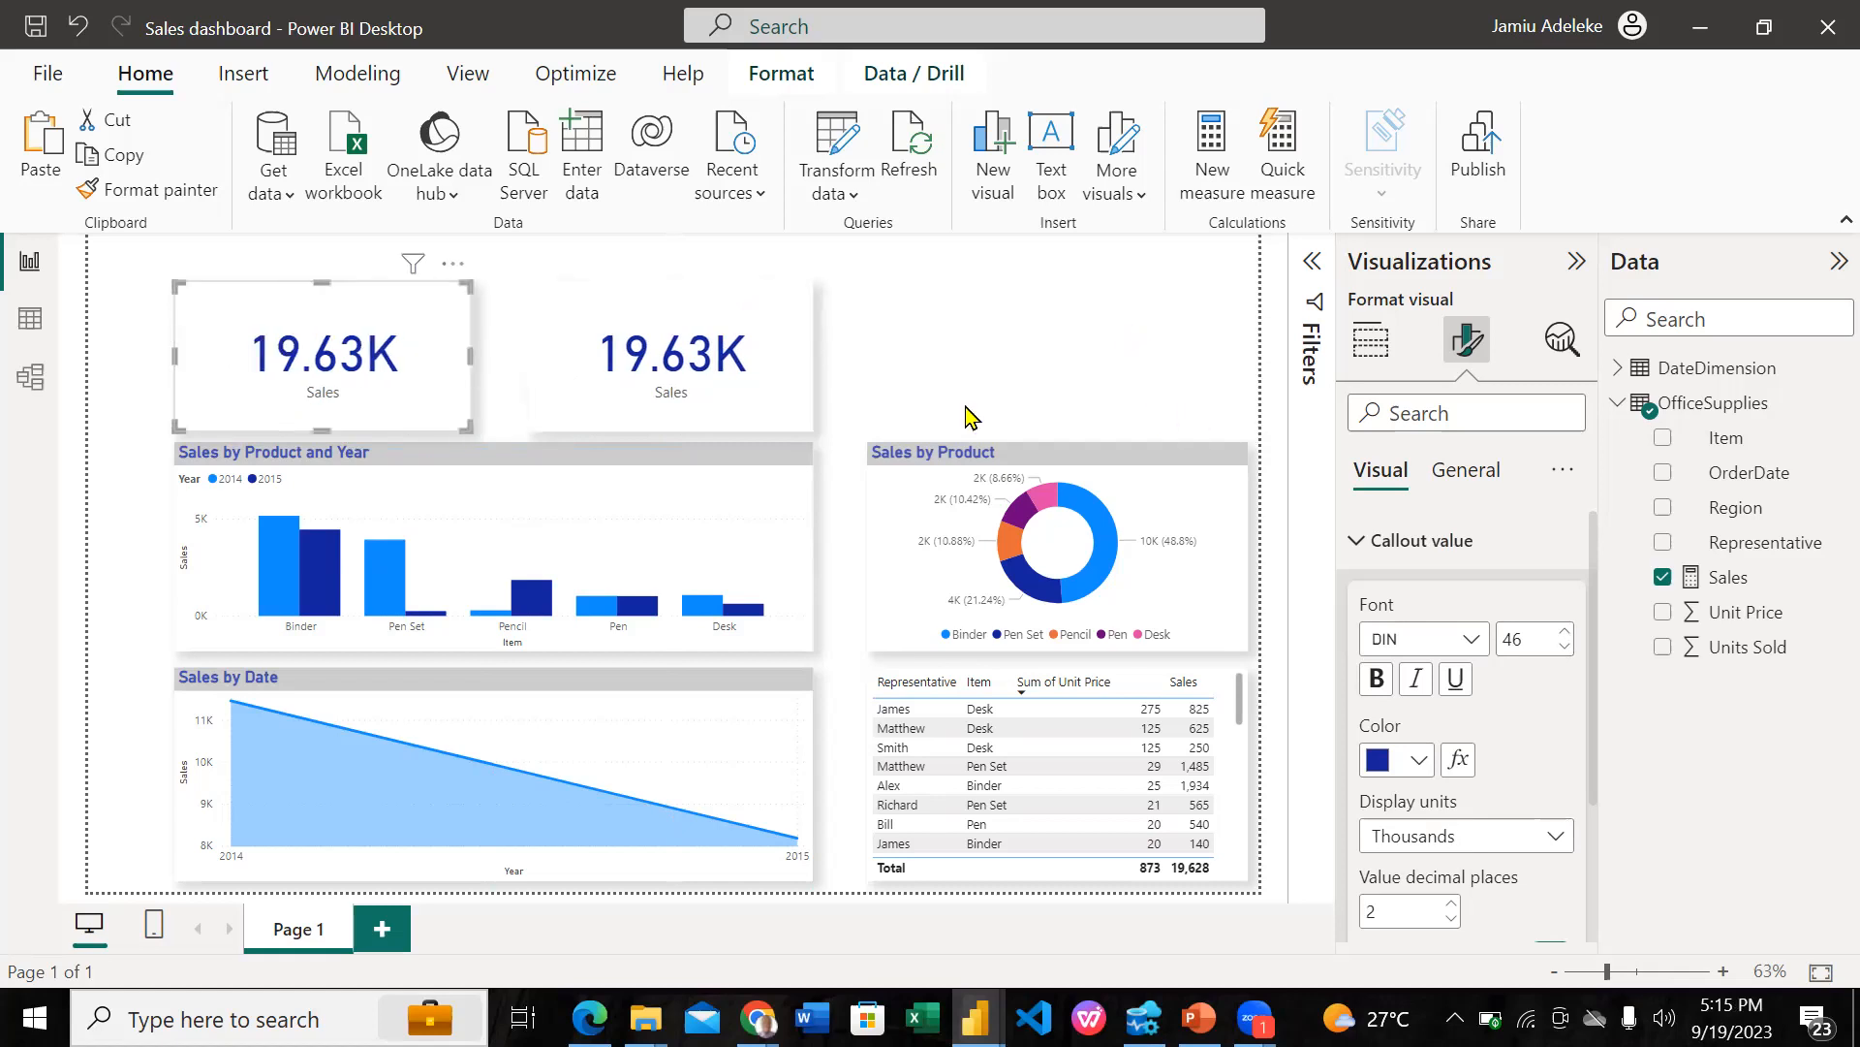
# Step: Replace Sales with Units Sold from the OfficeSupplies table in the duplicated card
pyautogui.click(677, 389)
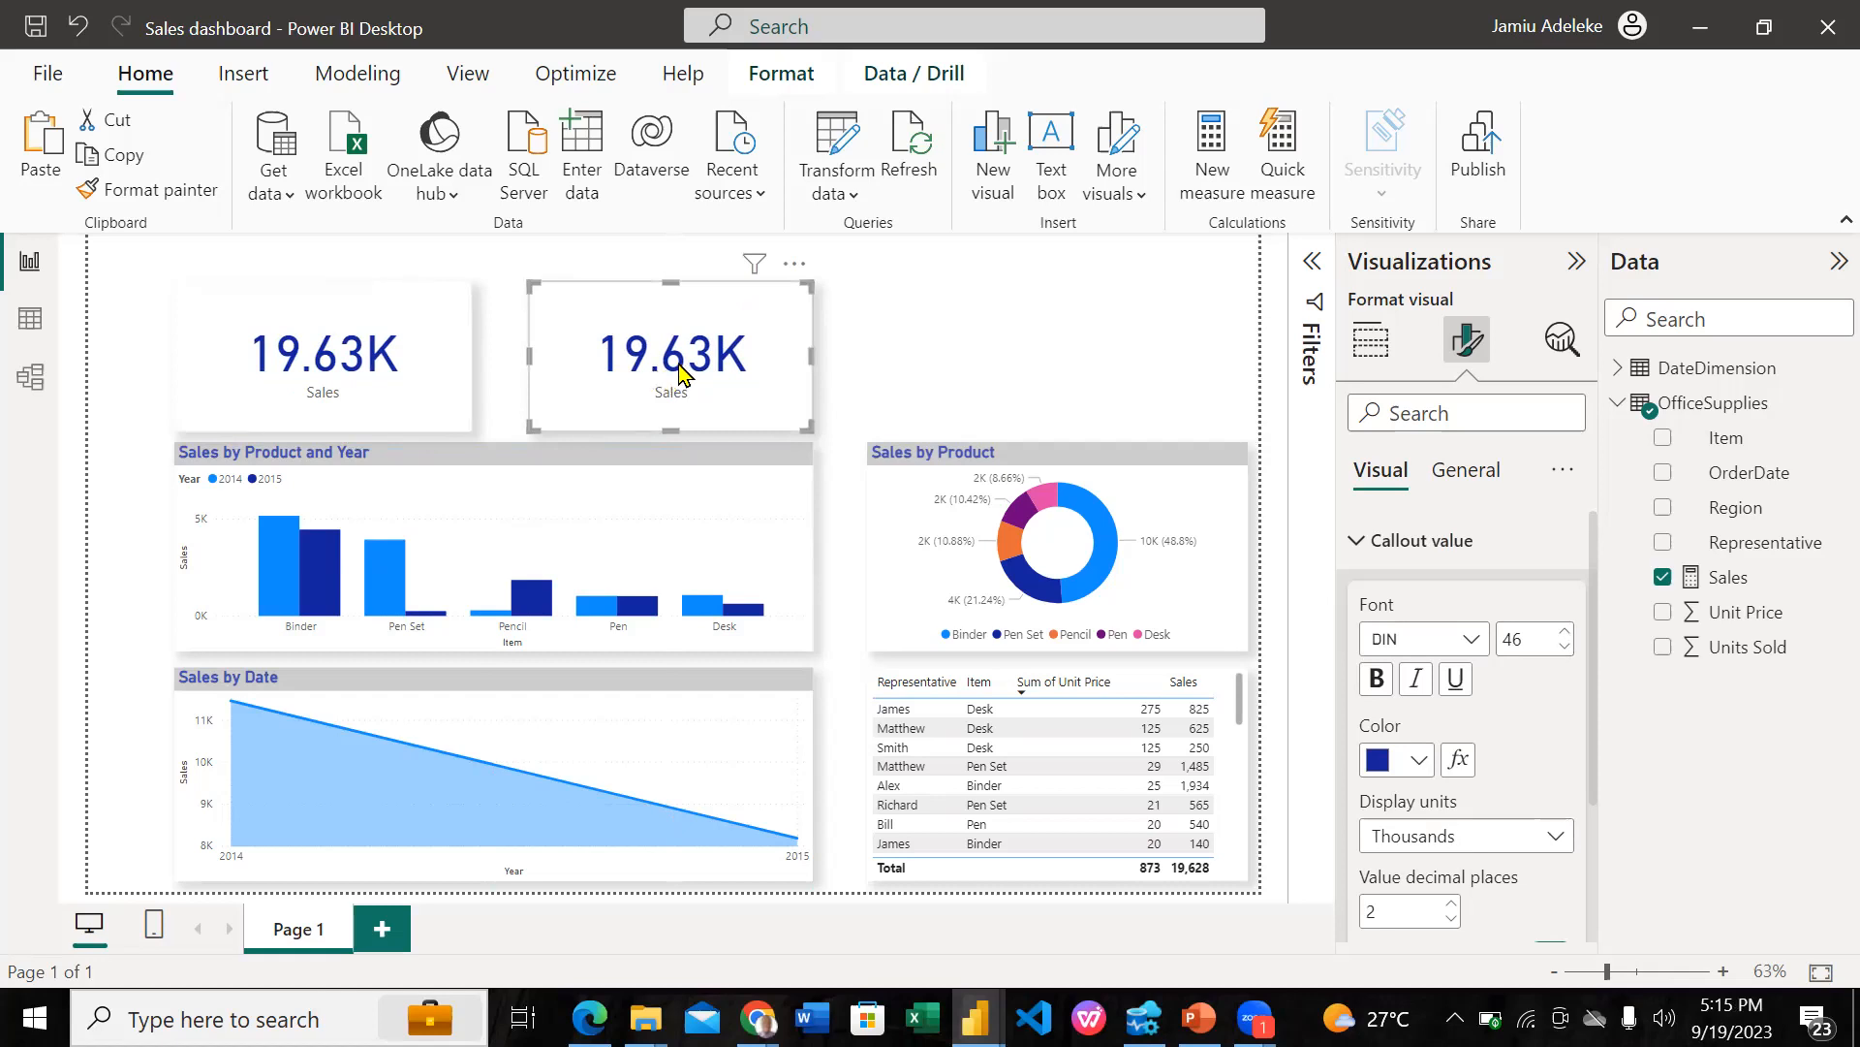
pyautogui.click(1372, 344)
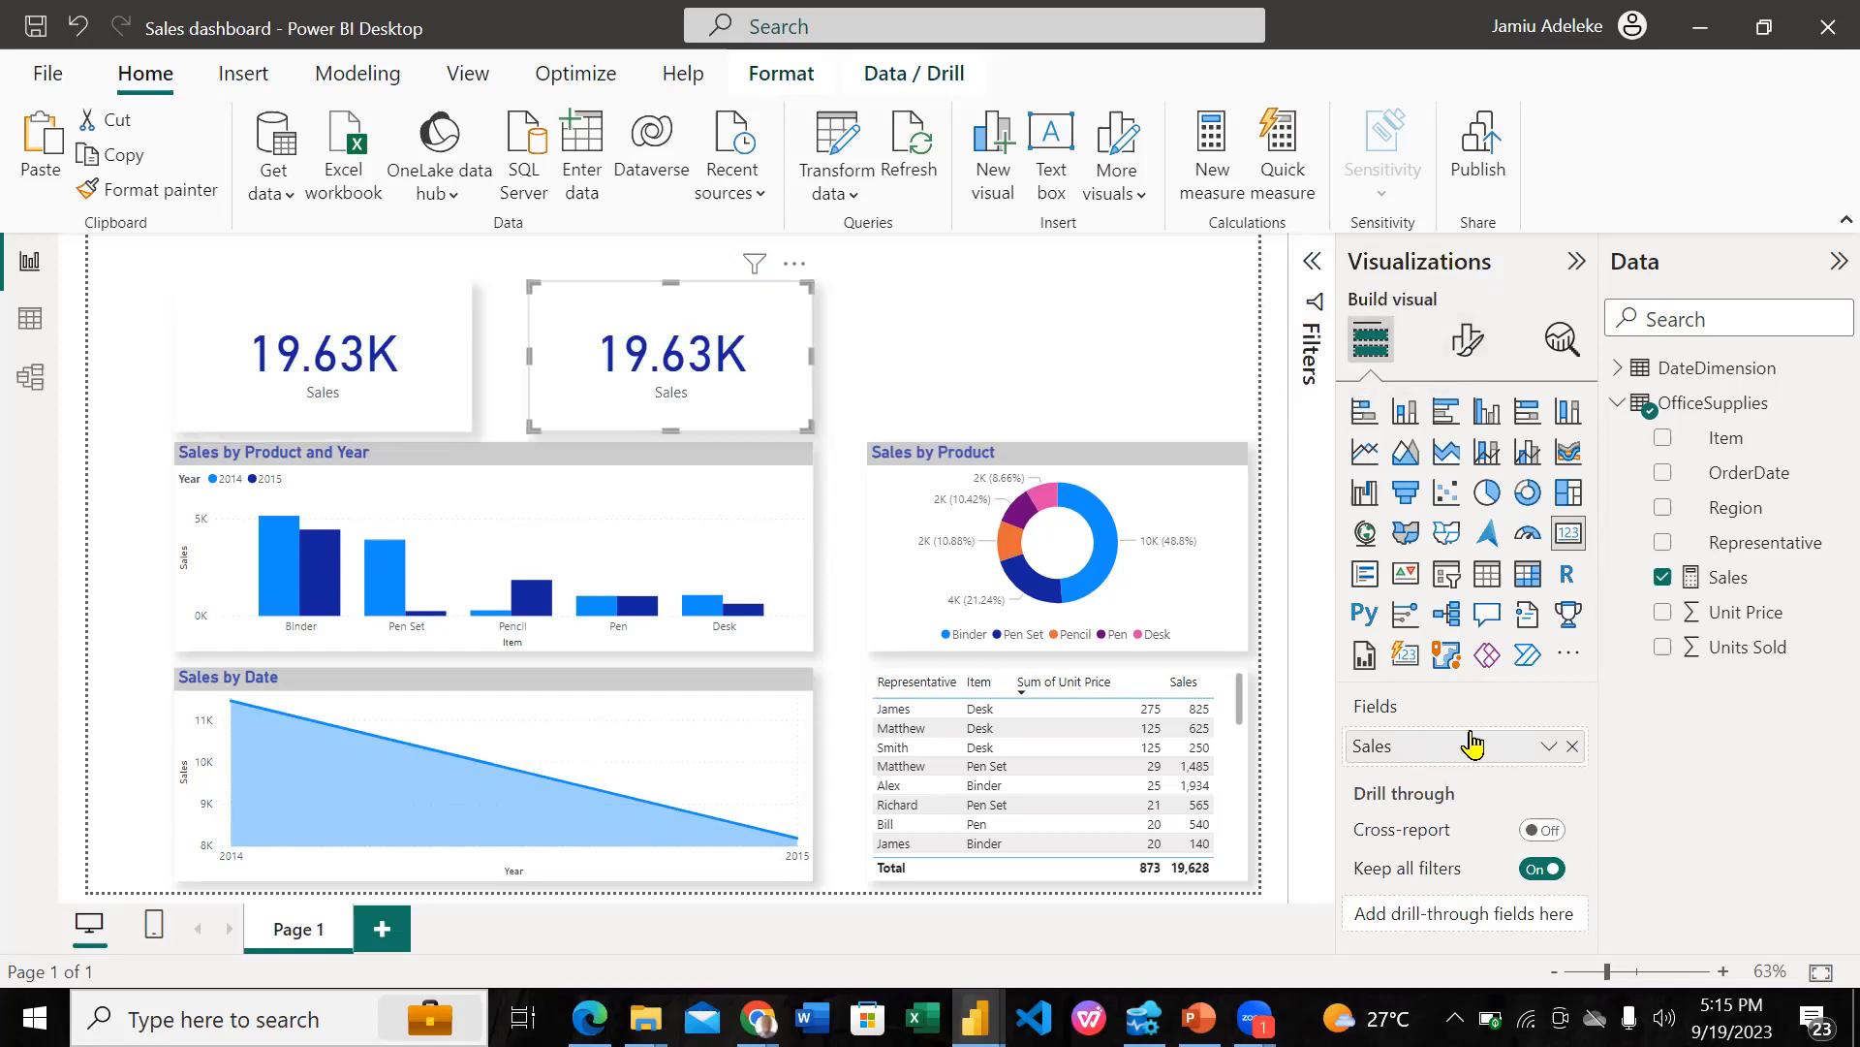
pyautogui.click(1573, 746)
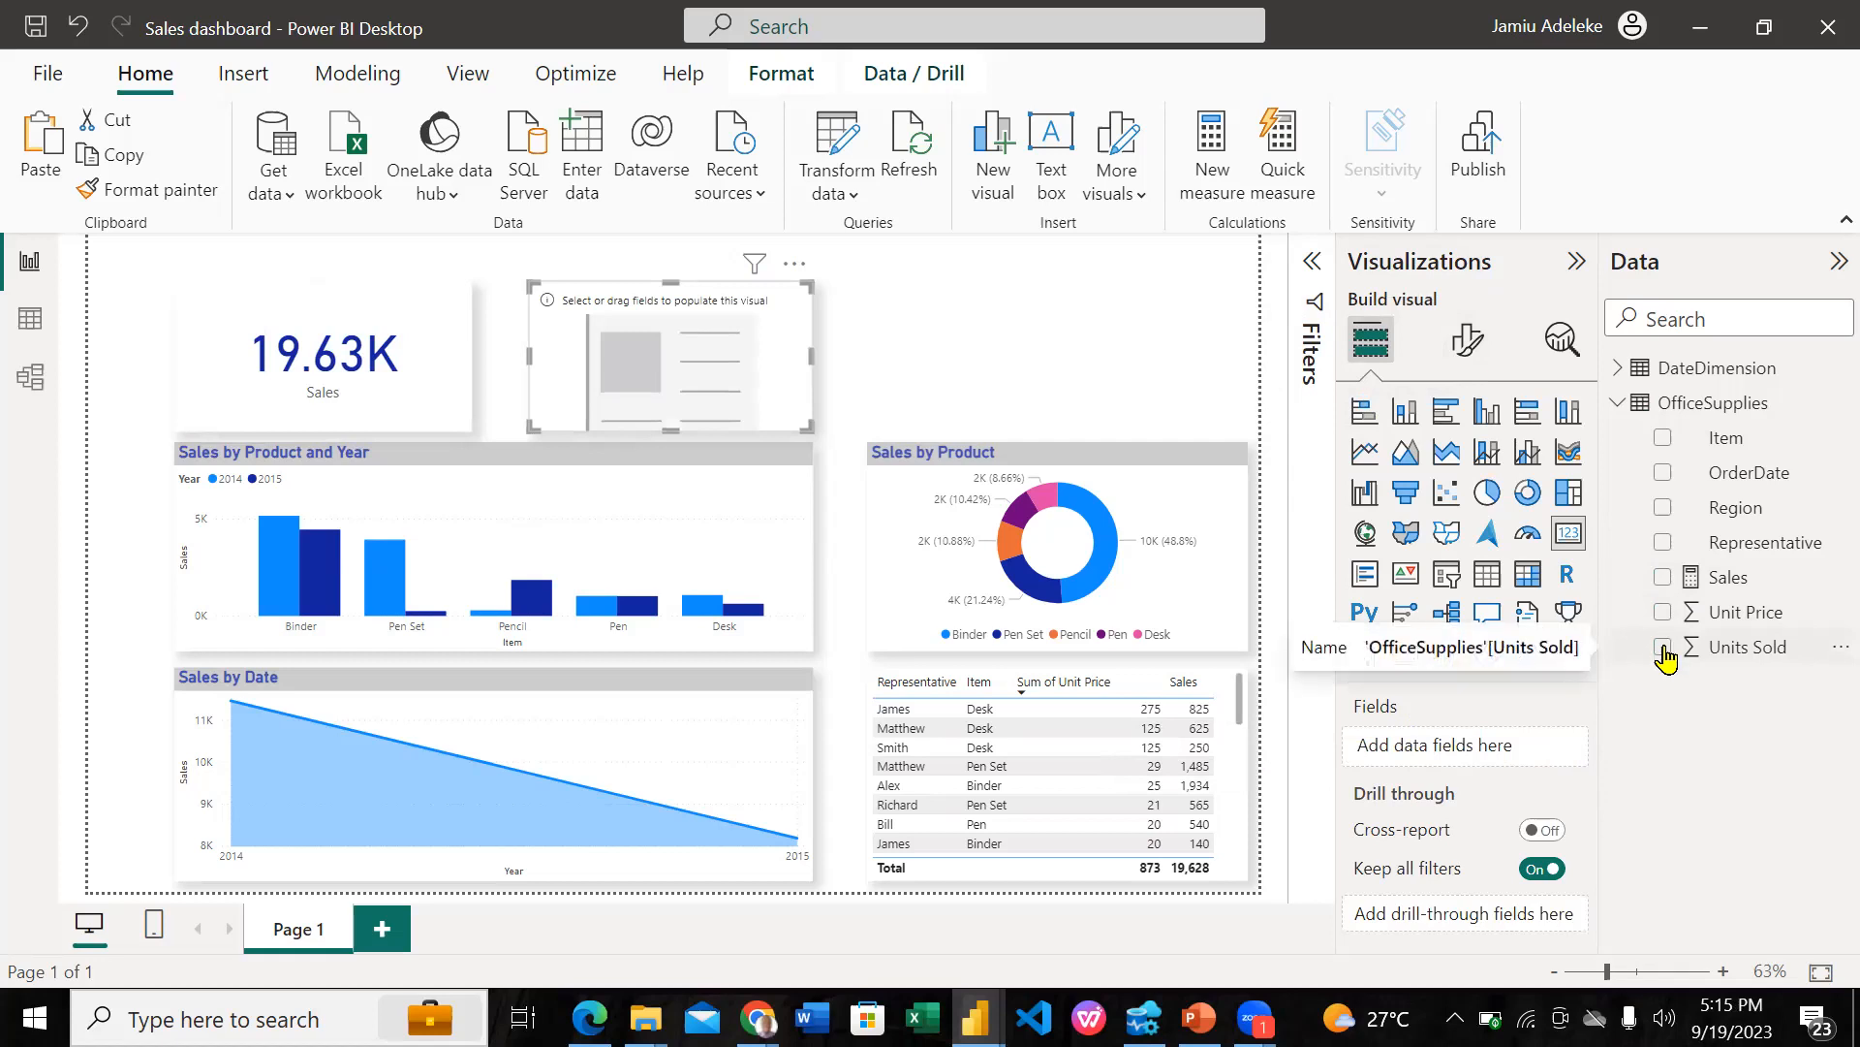
pyautogui.click(1663, 648)
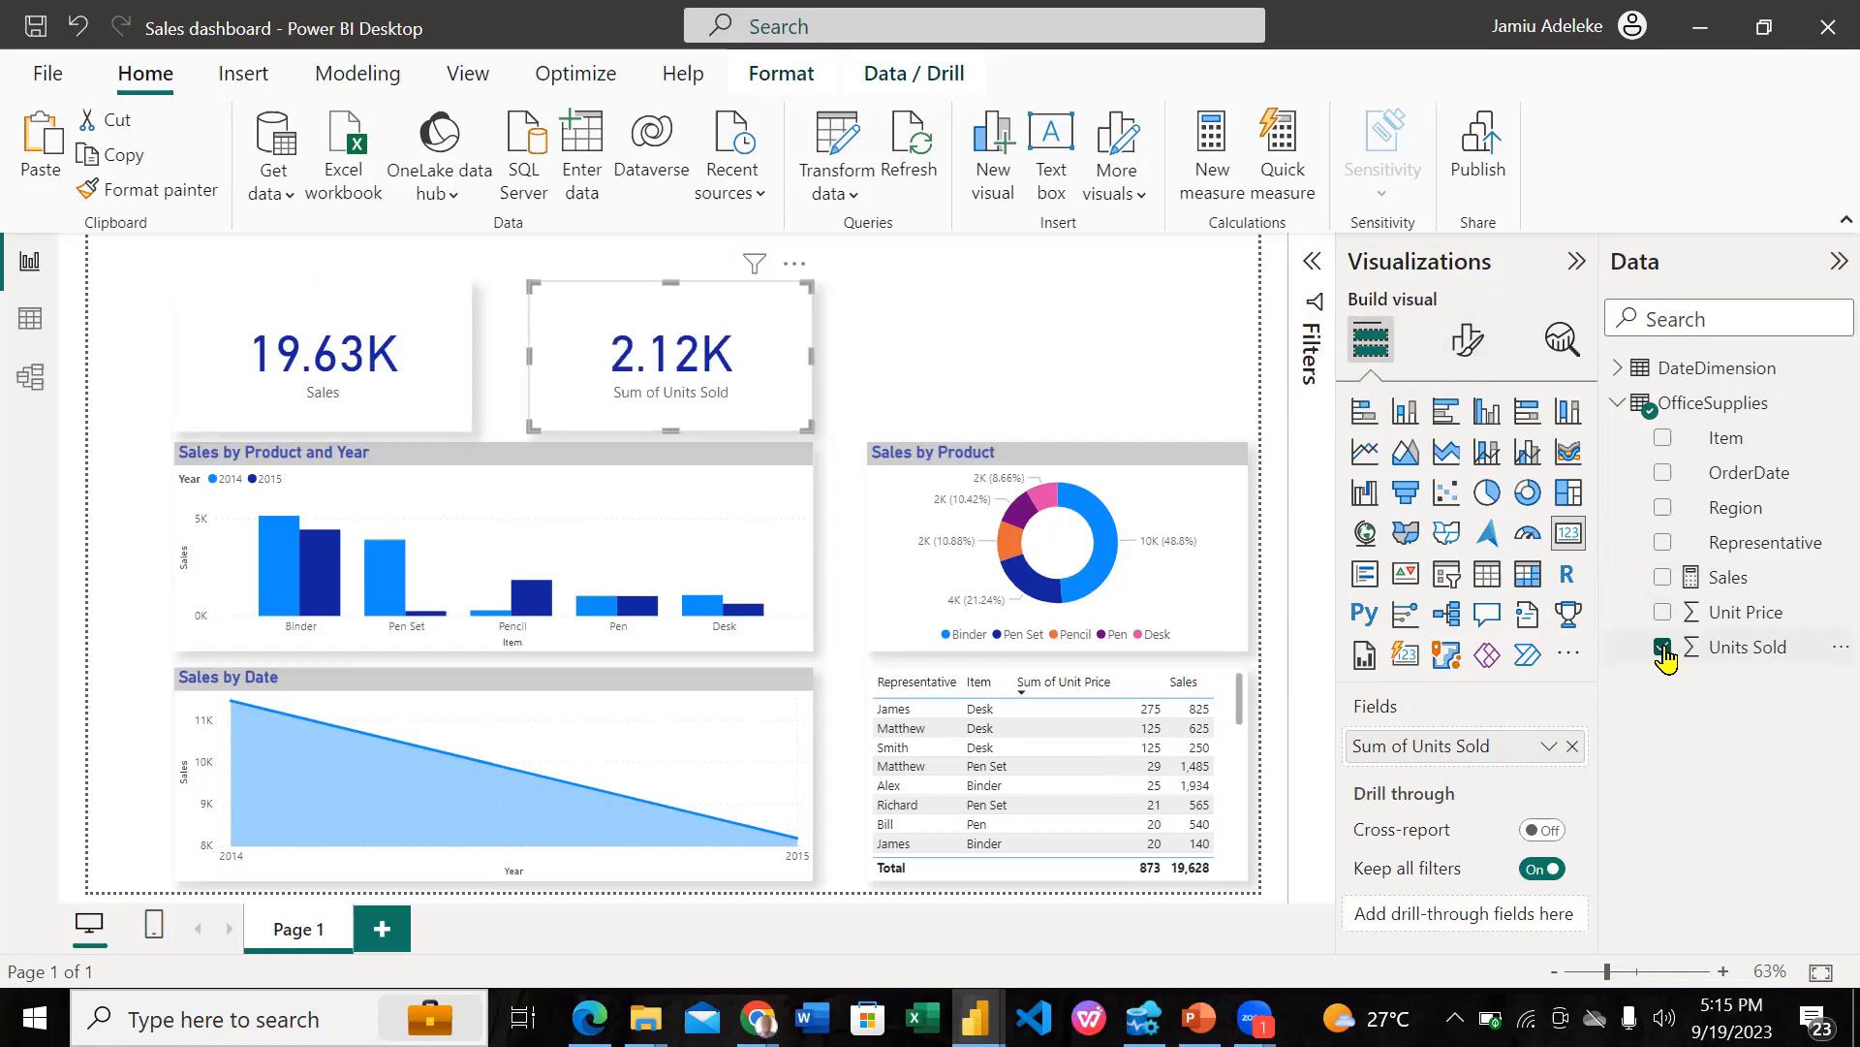
# Step: Set the Units Sold card's callout value to 0 decimal places
pyautogui.click(1461, 355)
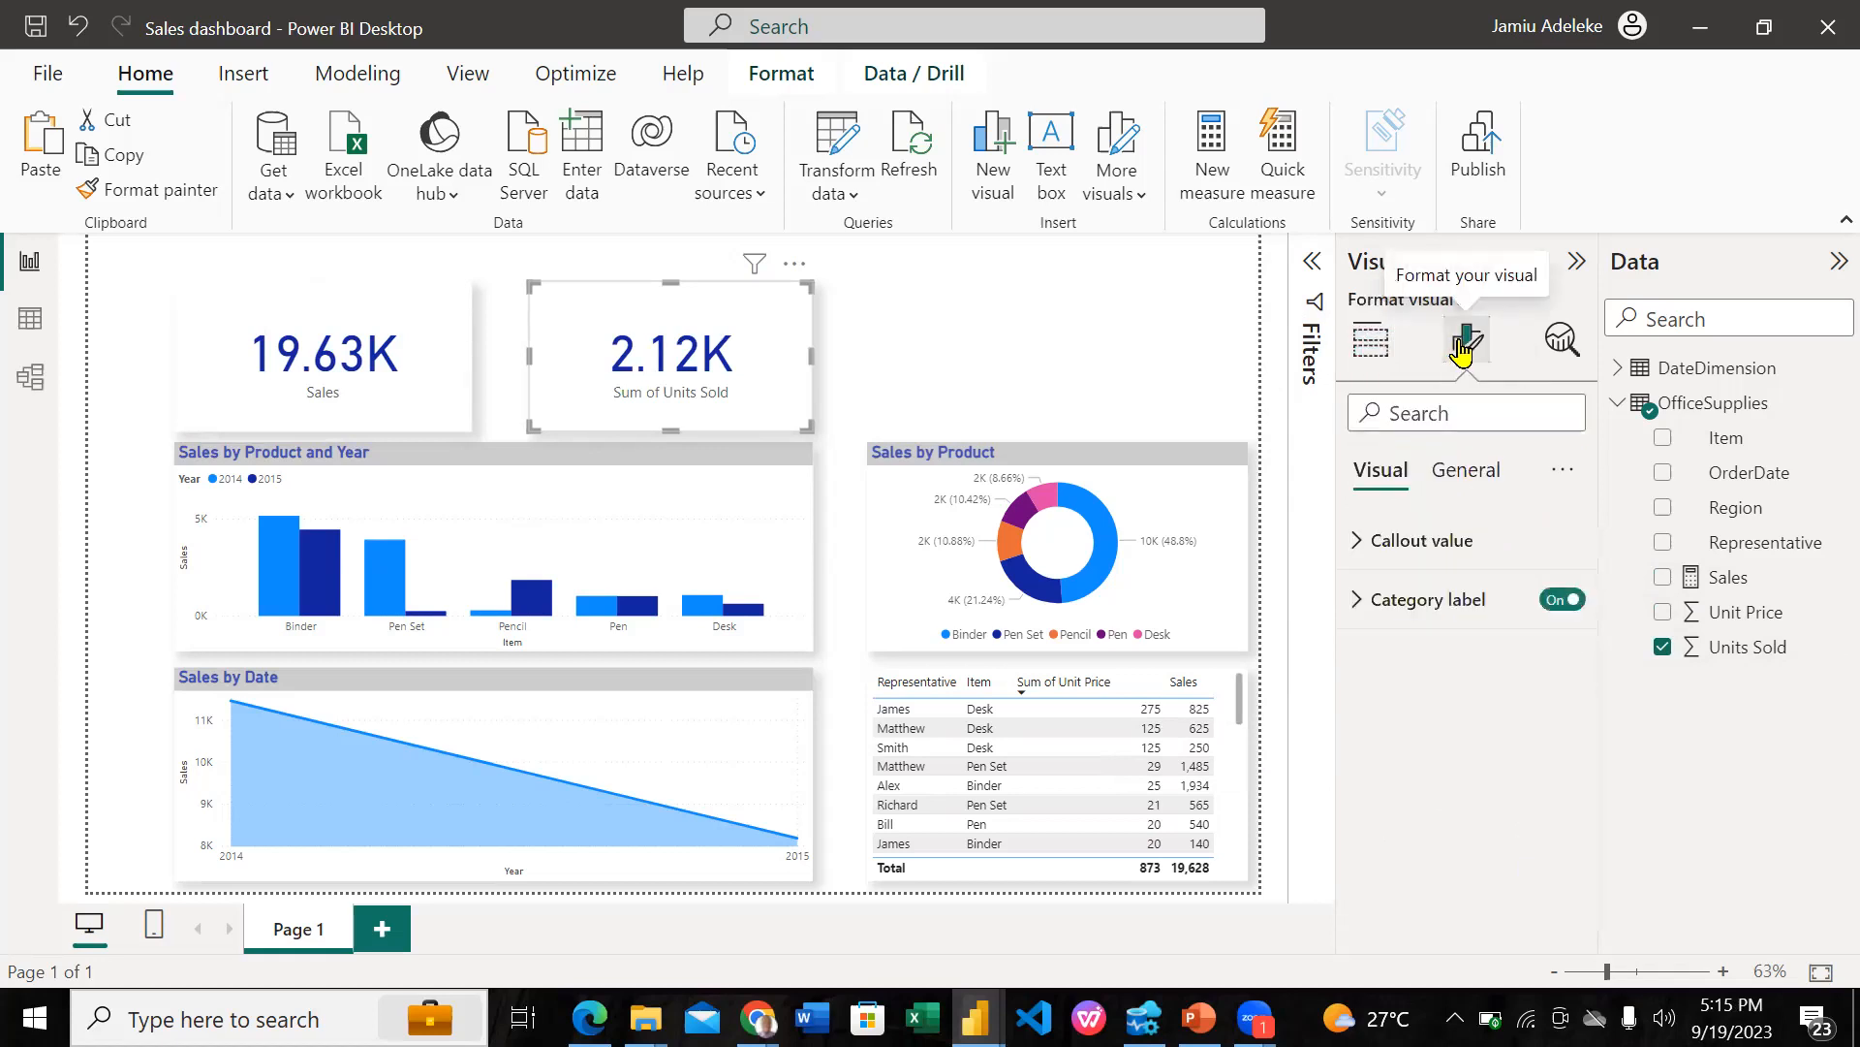
pyautogui.click(1435, 532)
pyautogui.scroll(-2, 1444, 805)
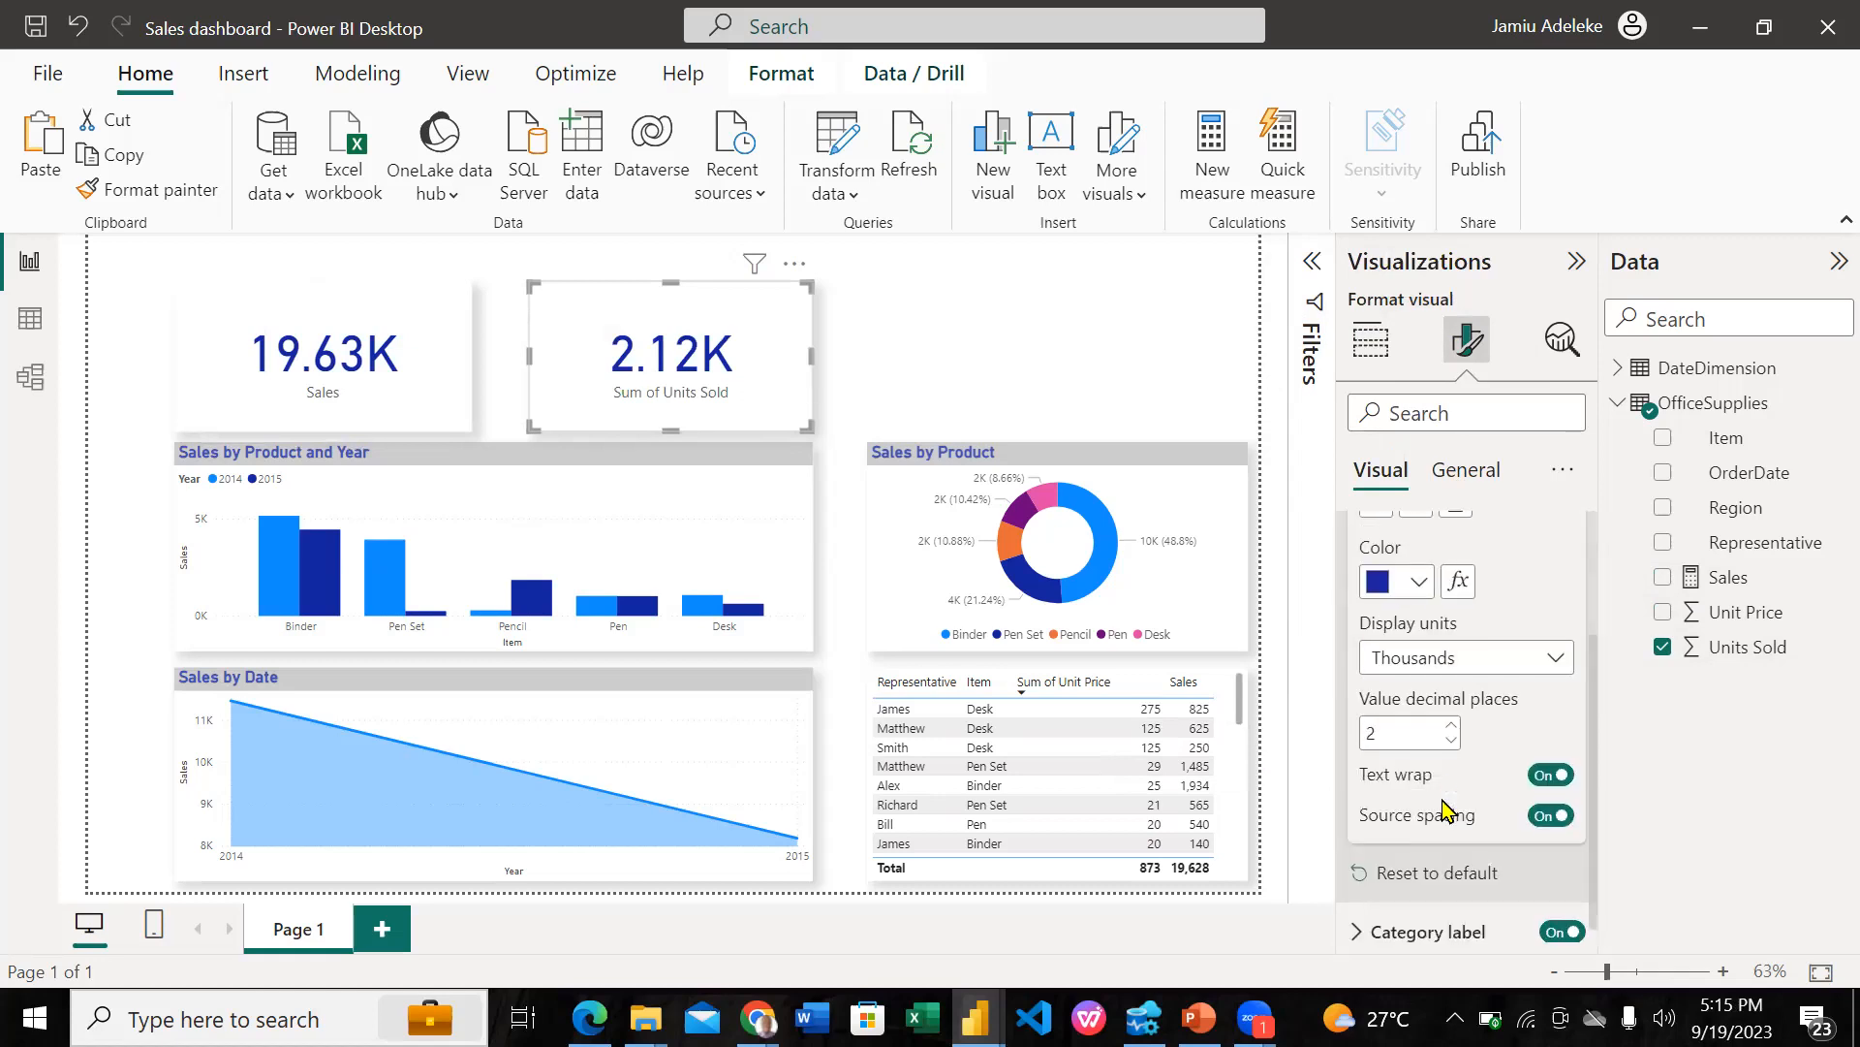
pyautogui.click(1450, 742)
pyautogui.click(1451, 743)
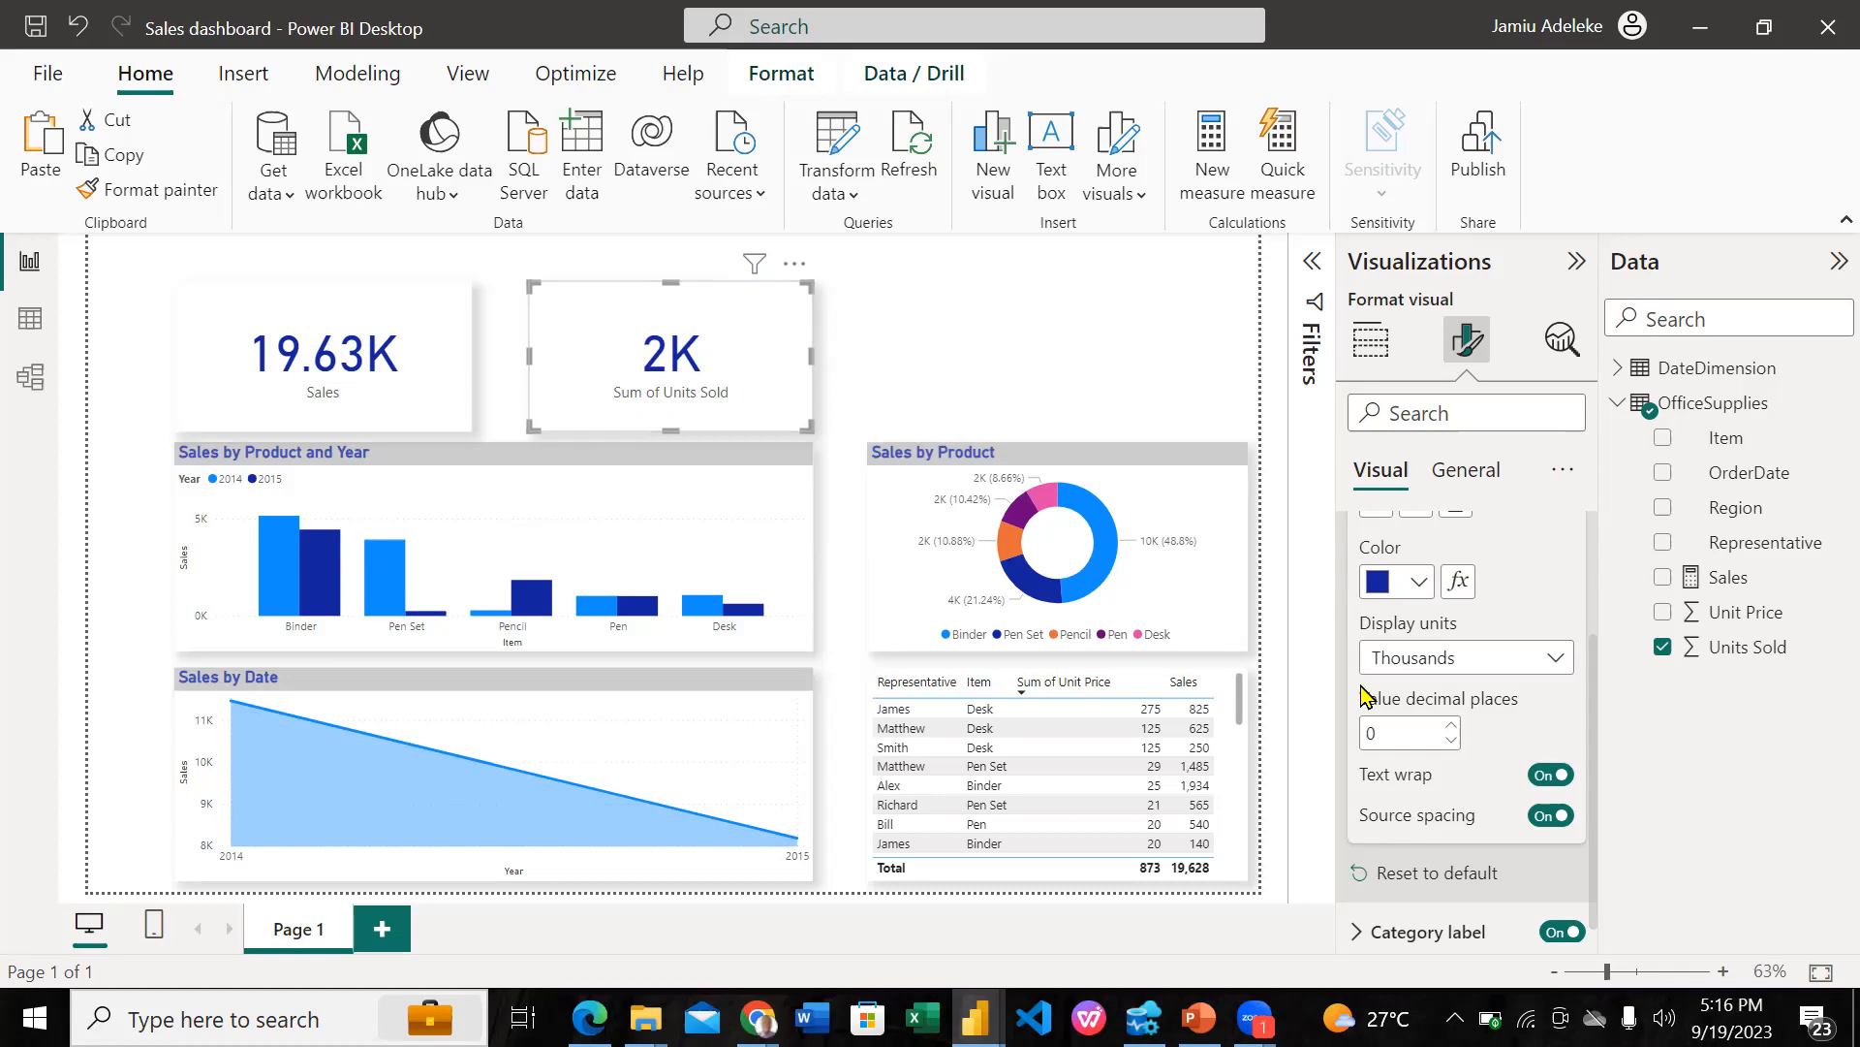
pyautogui.scroll(2, 1361, 683)
pyautogui.scroll(-2, 1362, 737)
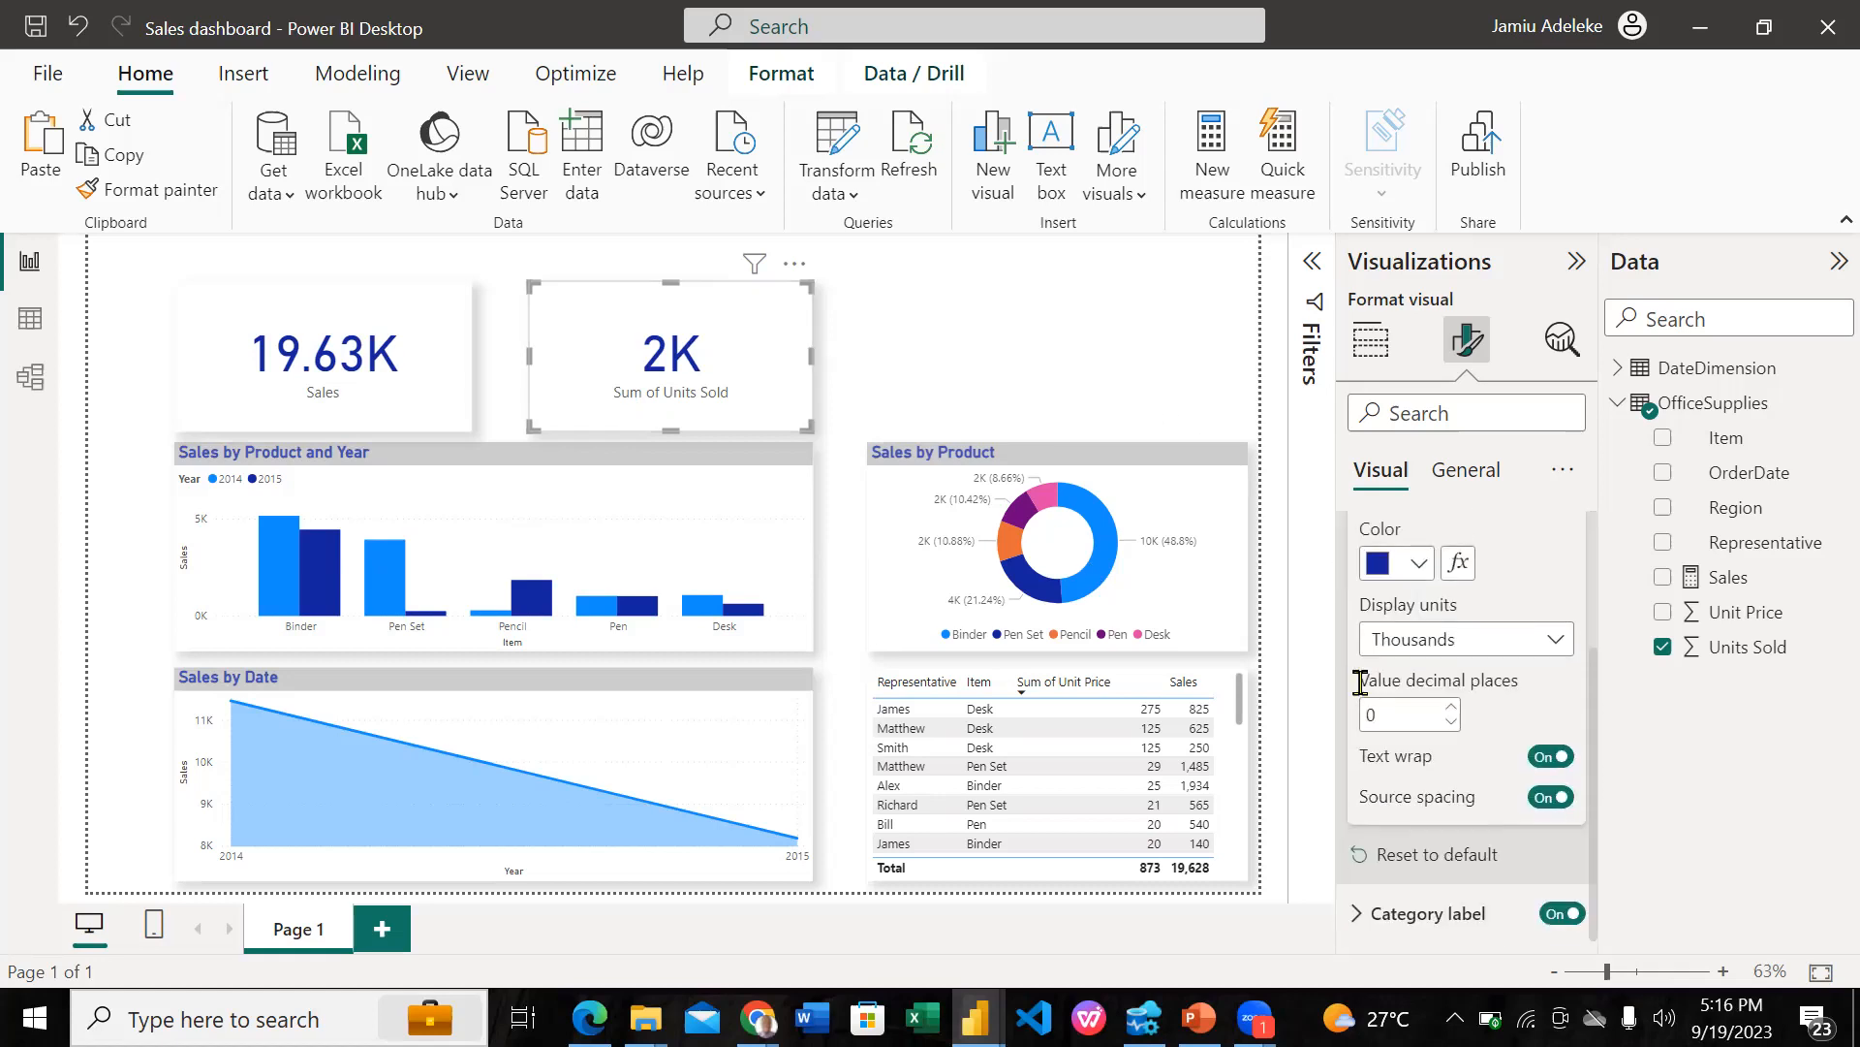
pyautogui.click(1367, 911)
pyautogui.scroll(3, 1374, 906)
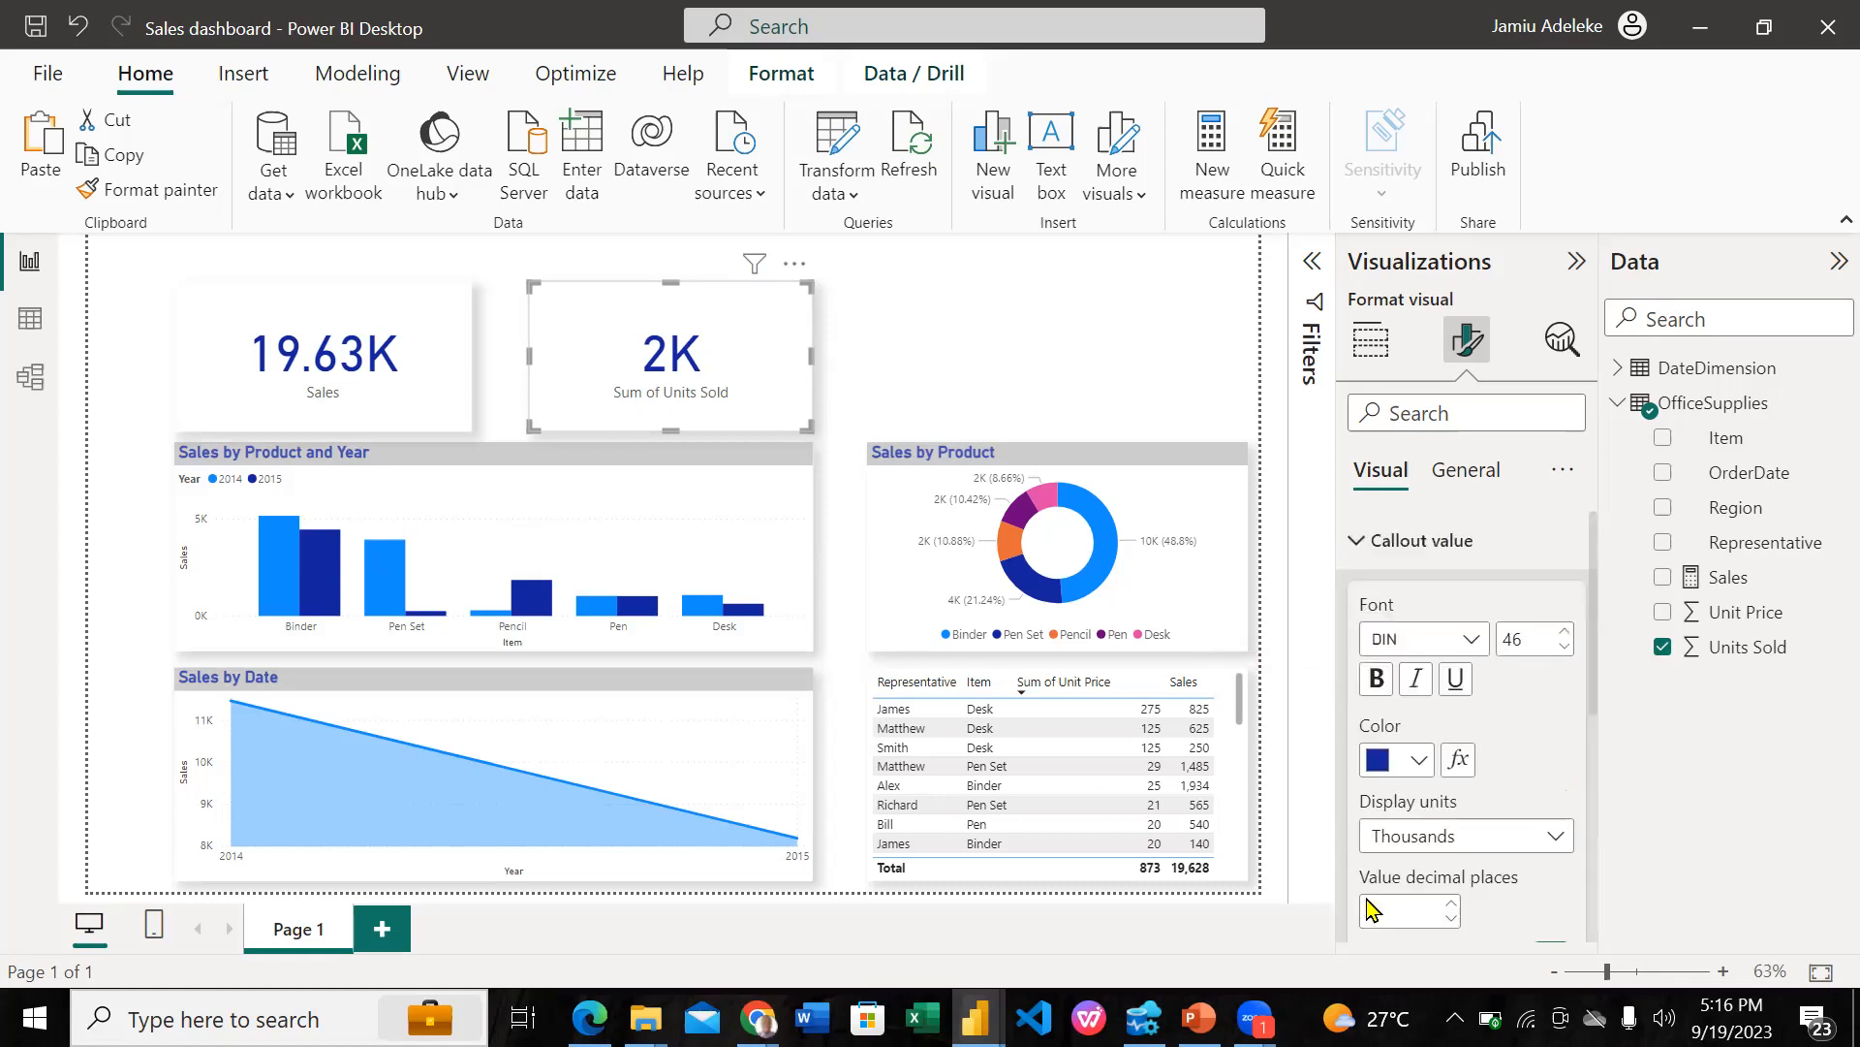
pyautogui.write('0')
# Step: Examine the title, callout value and category label formatting options of the Units Sold card
pyautogui.click(1486, 473)
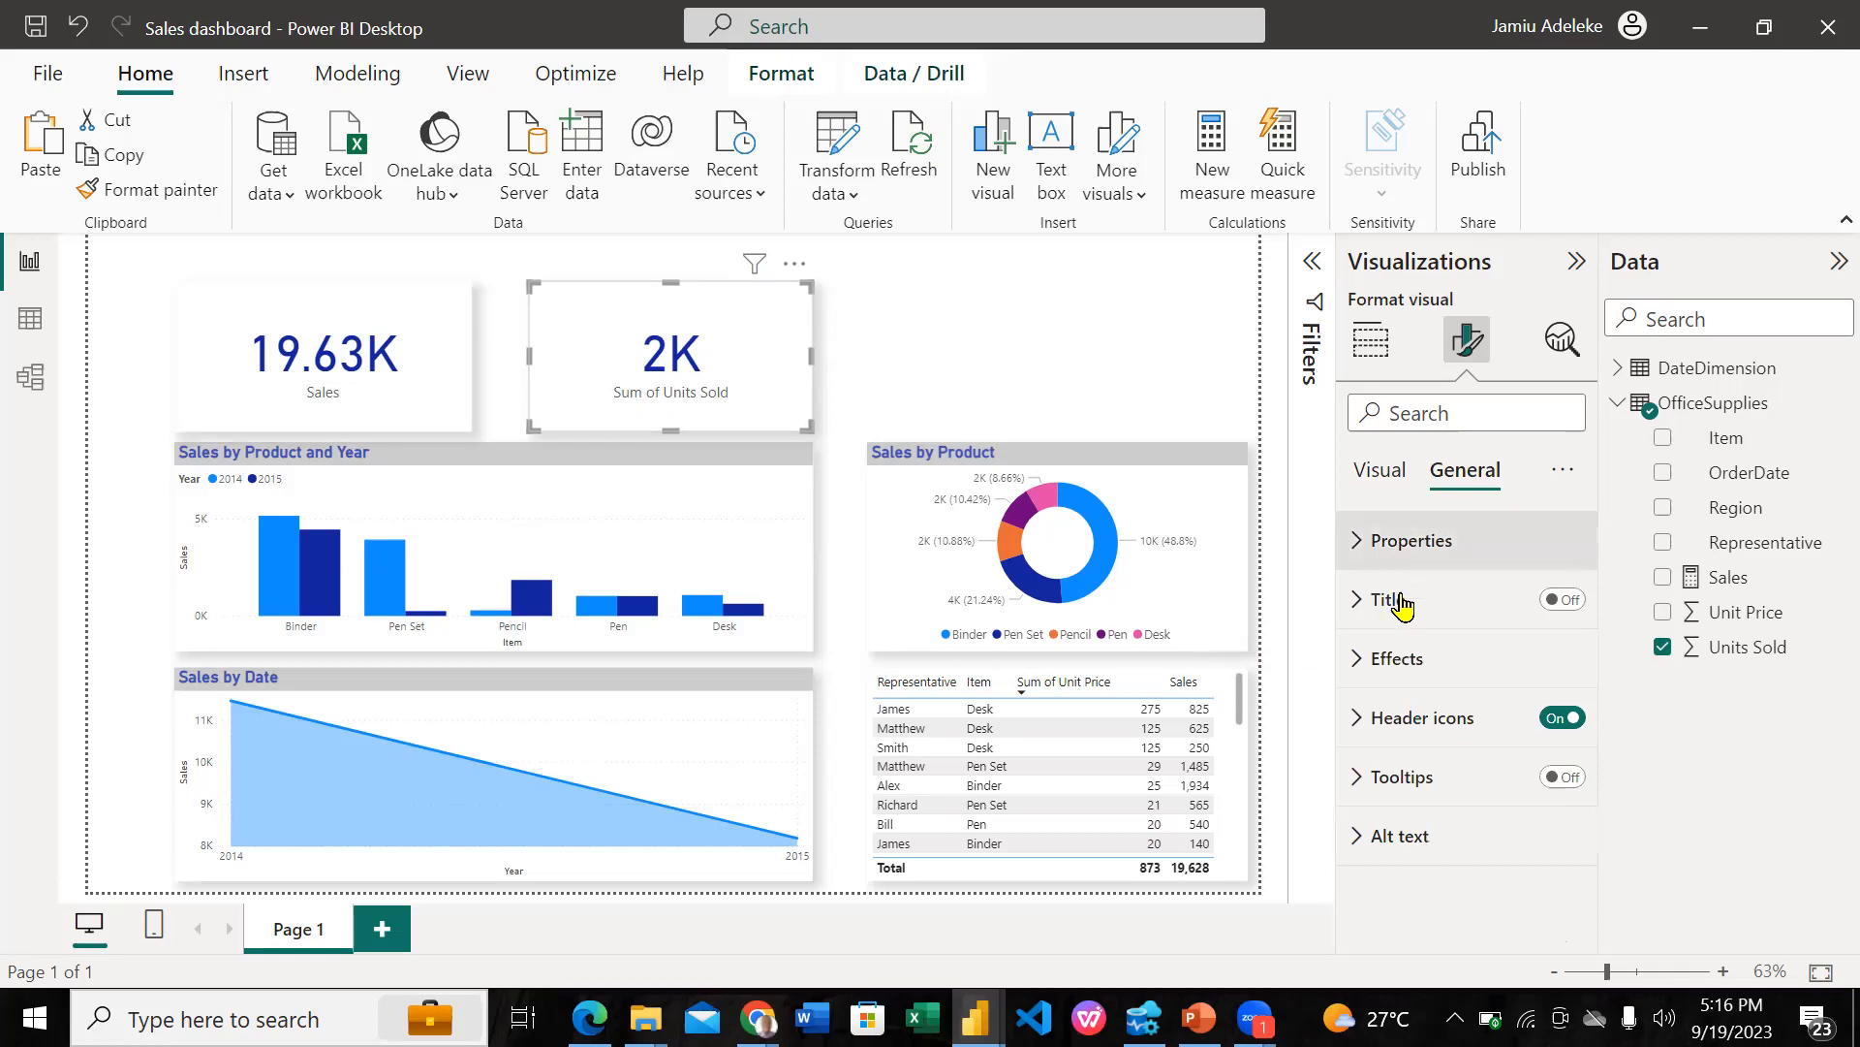
pyautogui.click(1398, 601)
pyautogui.click(1398, 601)
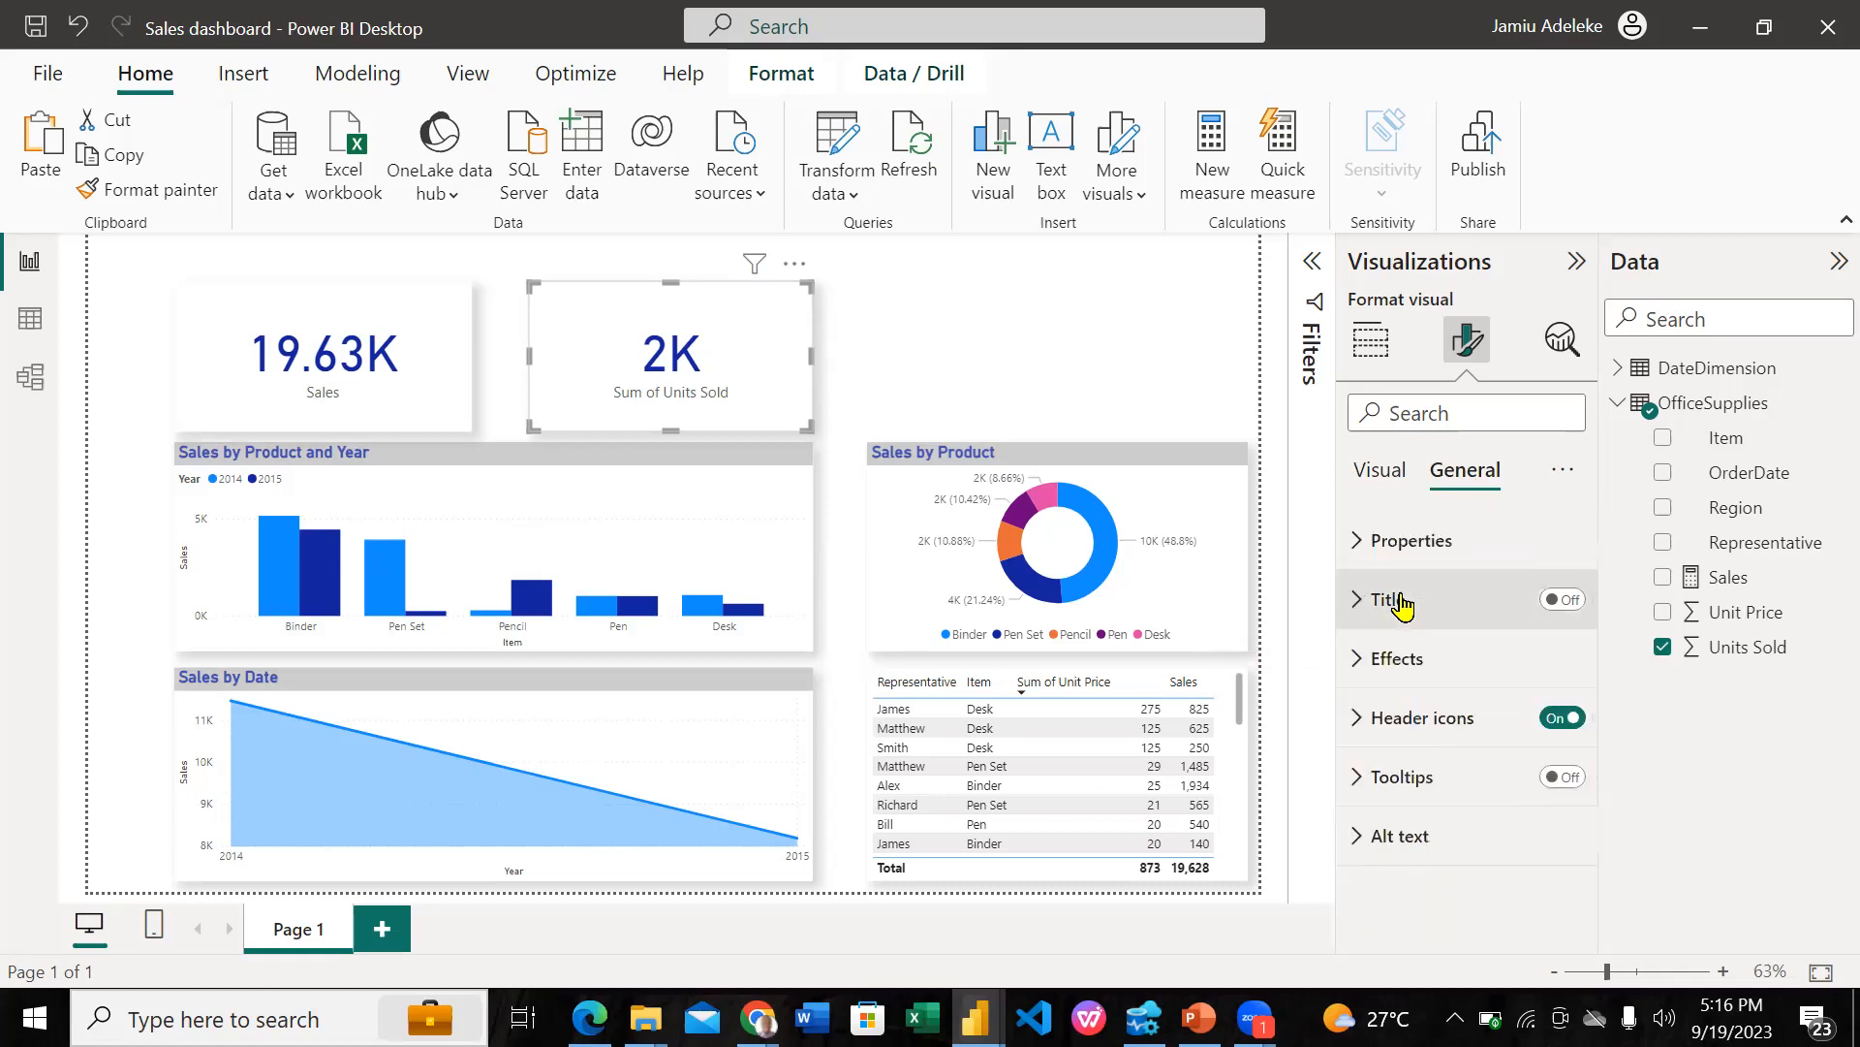
pyautogui.click(1377, 472)
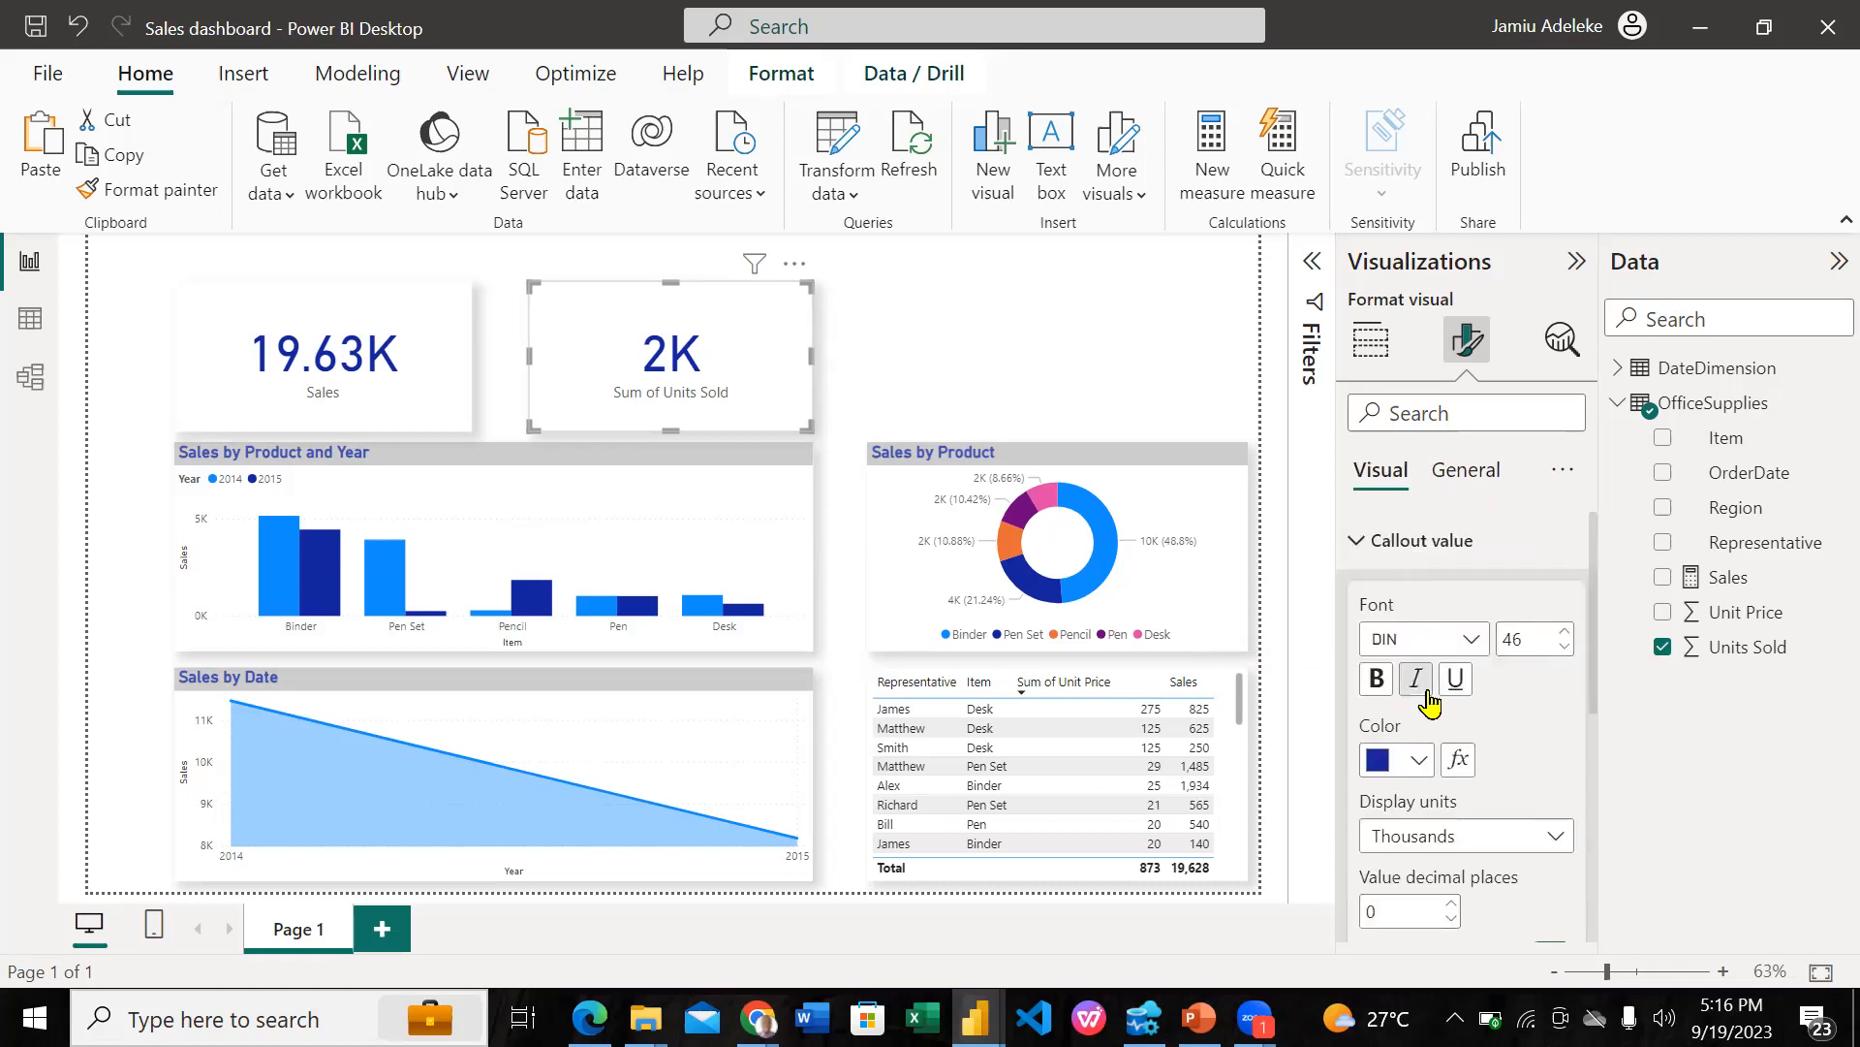
pyautogui.scroll(-3, 1453, 802)
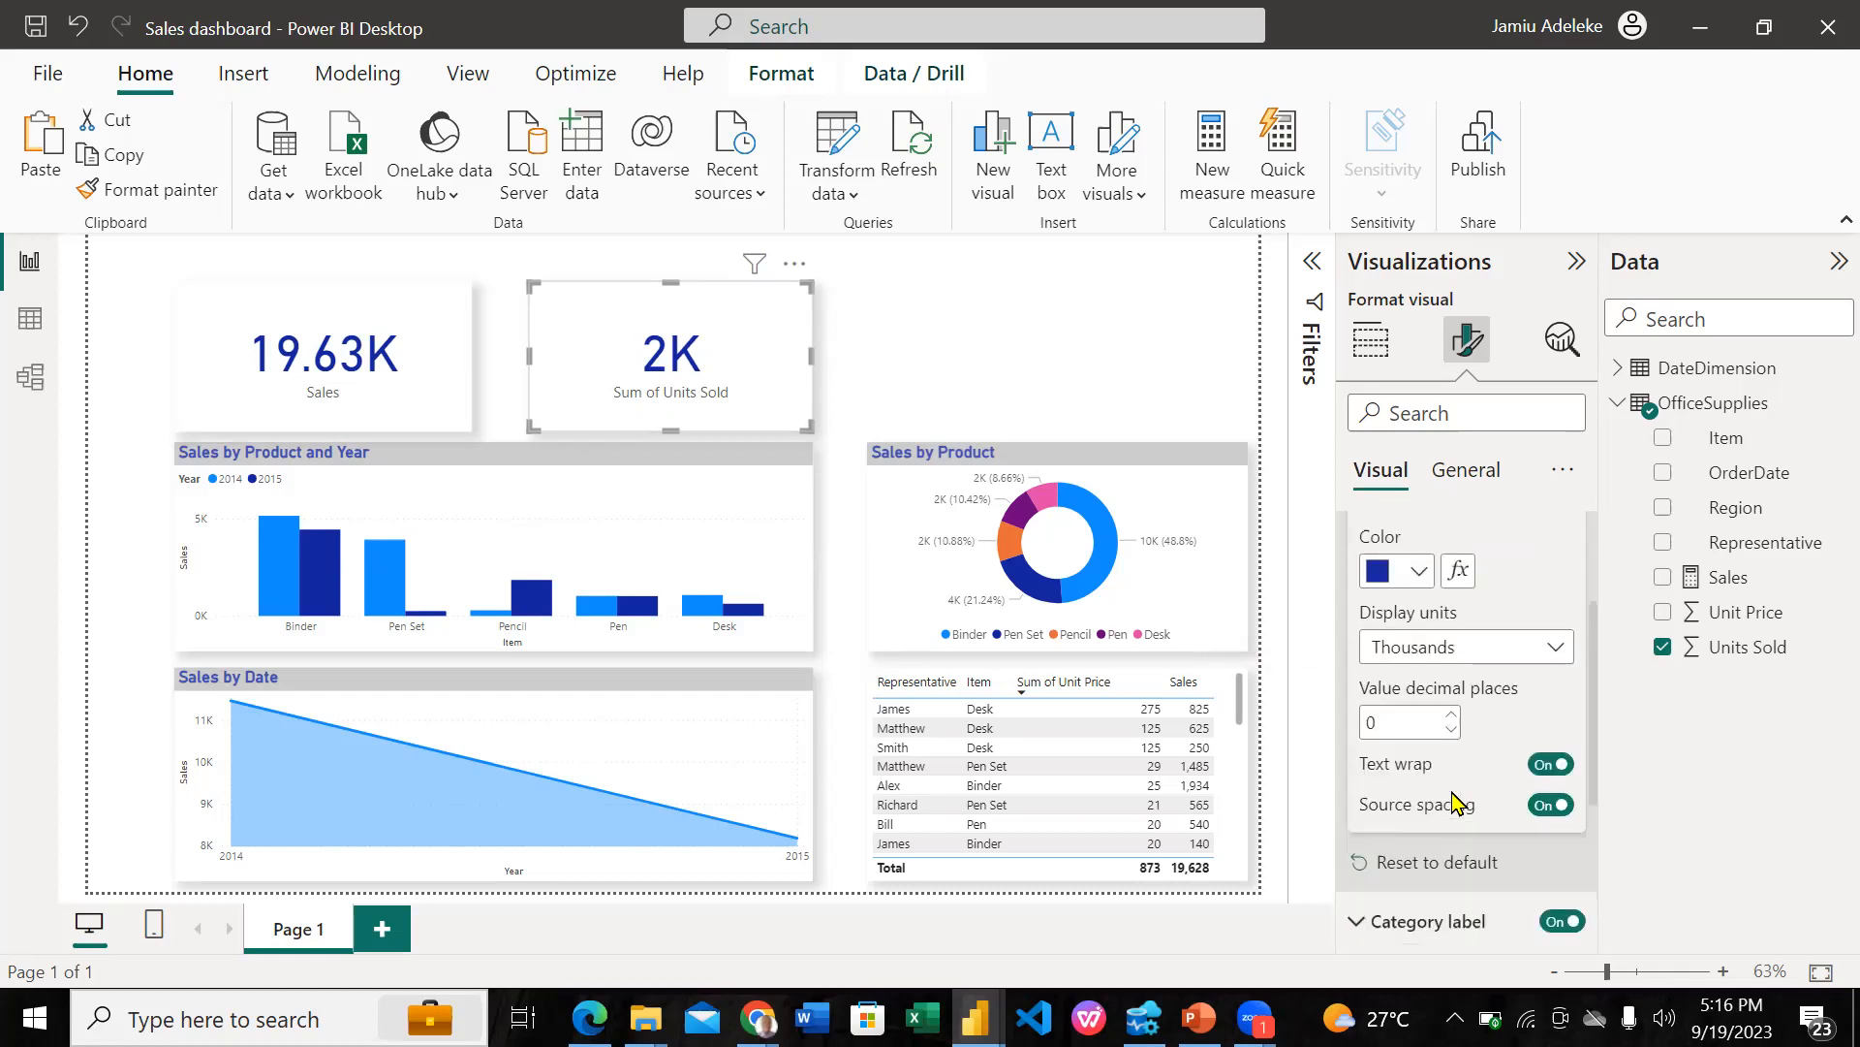
pyautogui.scroll(-4, 1454, 802)
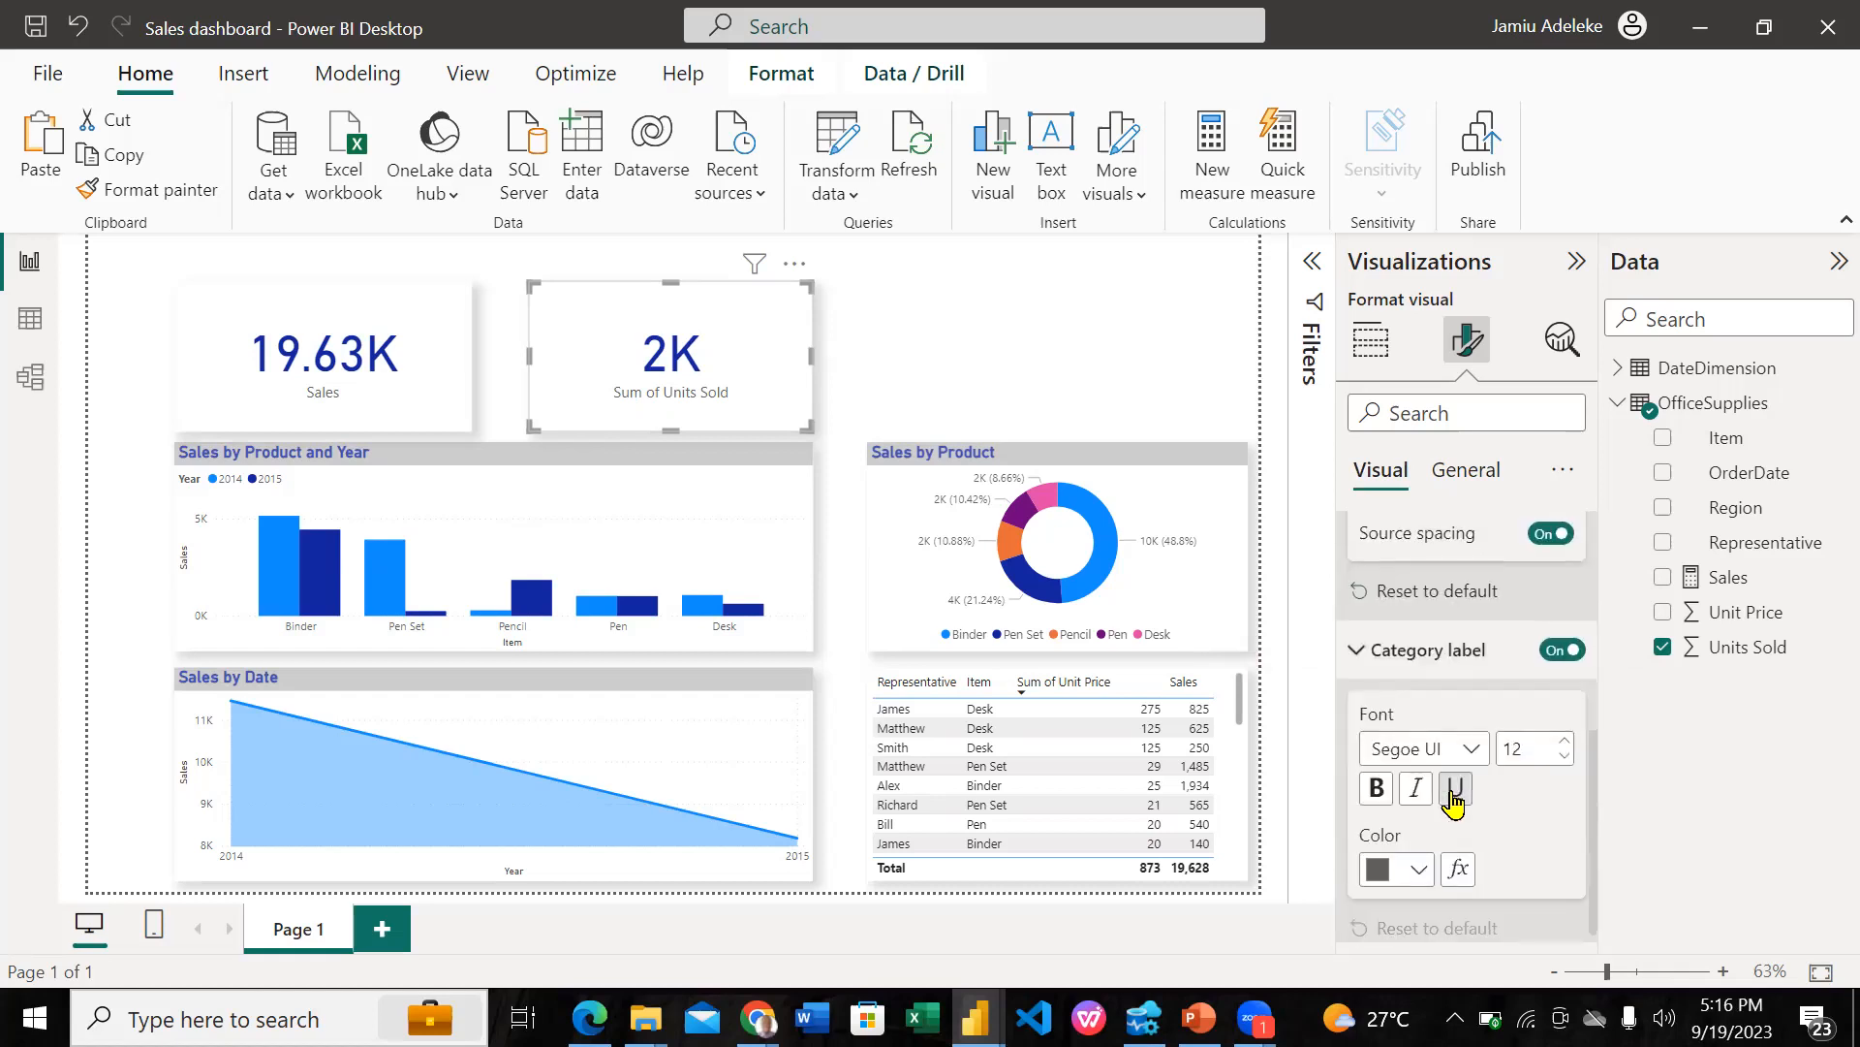
pyautogui.scroll(7, 1453, 802)
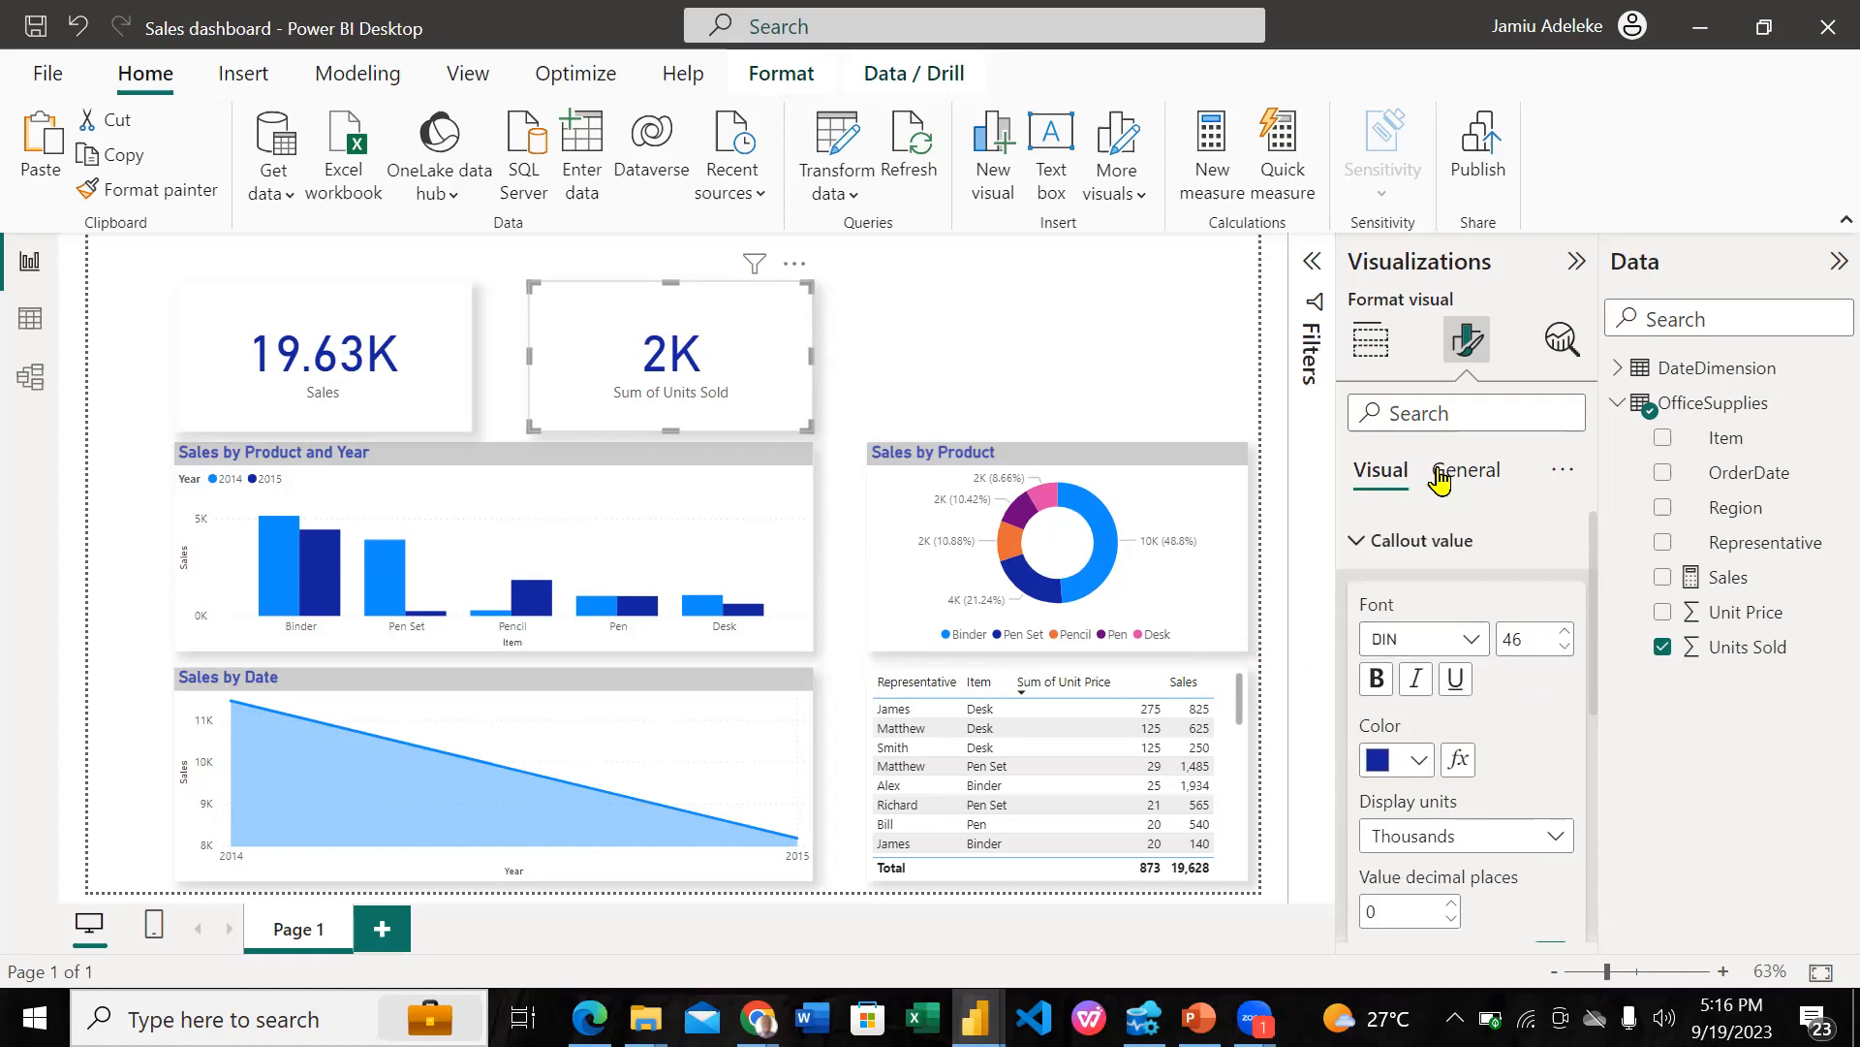
# Step: Rename the Sum of Units Sold field in the second card as Quantity
pyautogui.click(1369, 342)
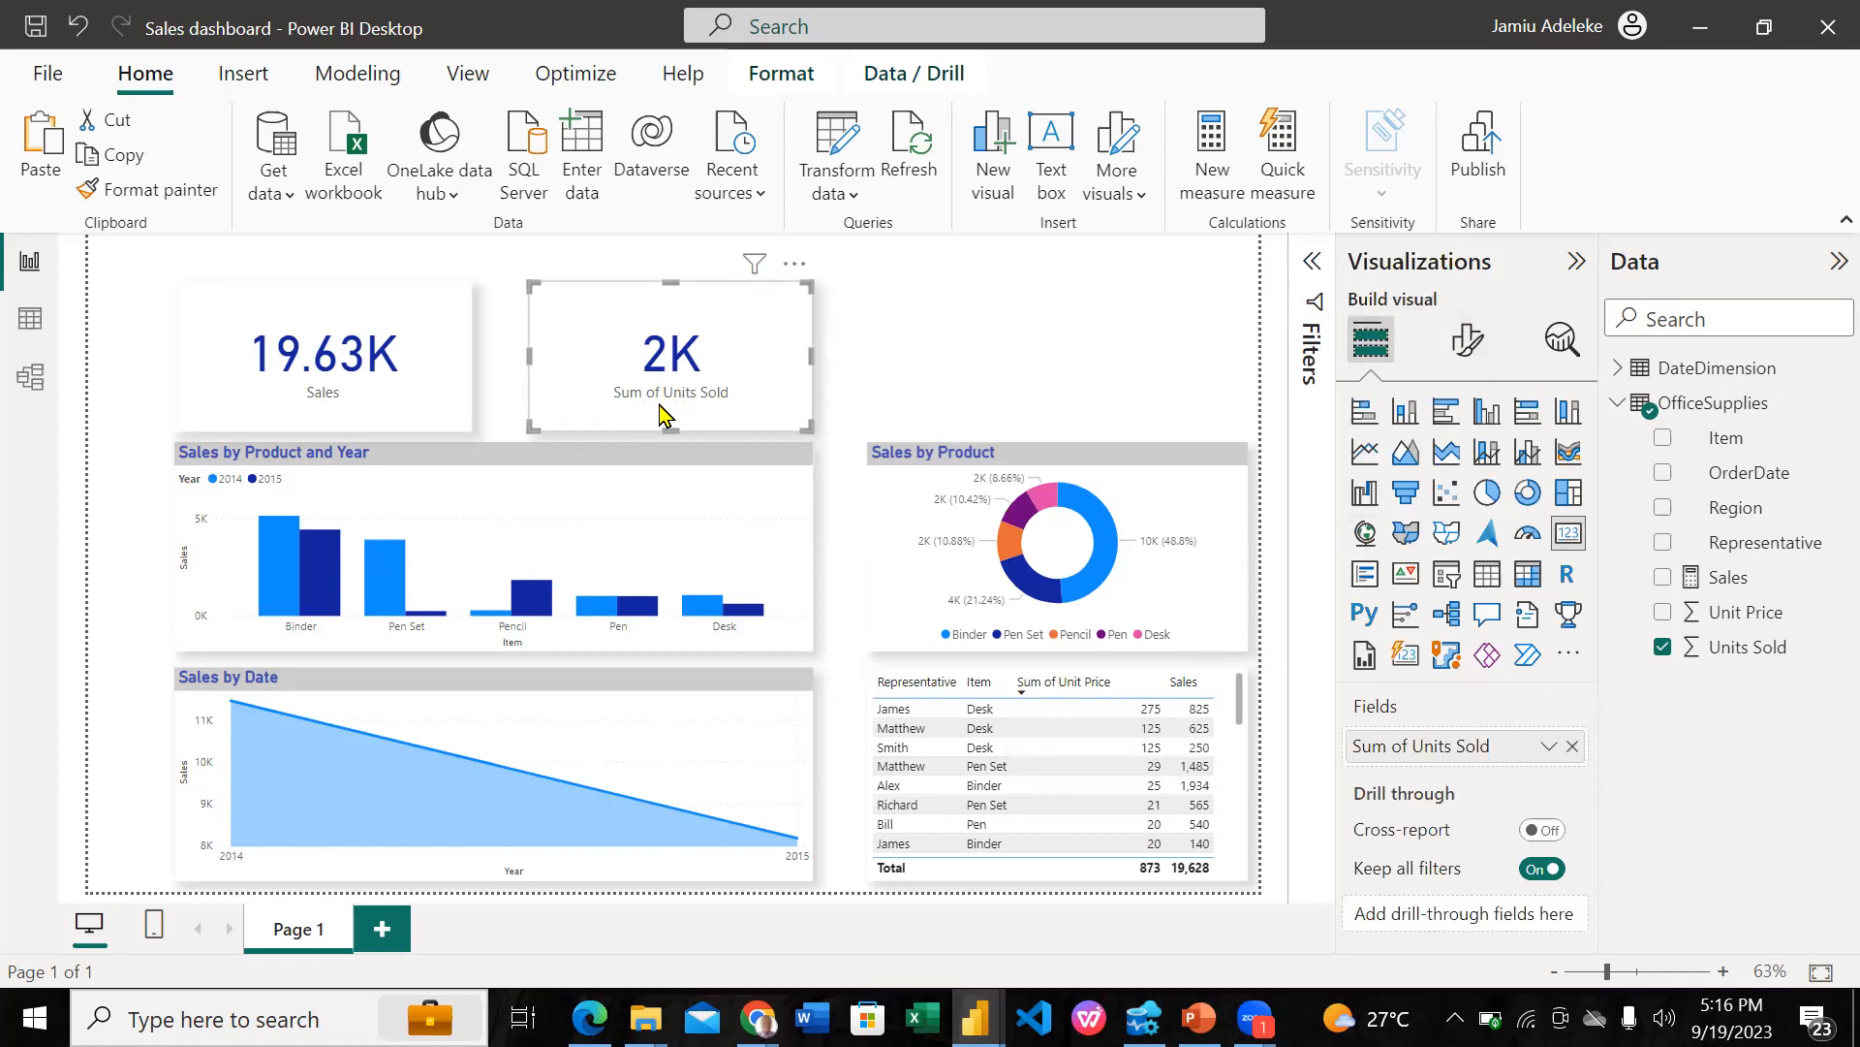
pyautogui.doubleClick(1393, 745)
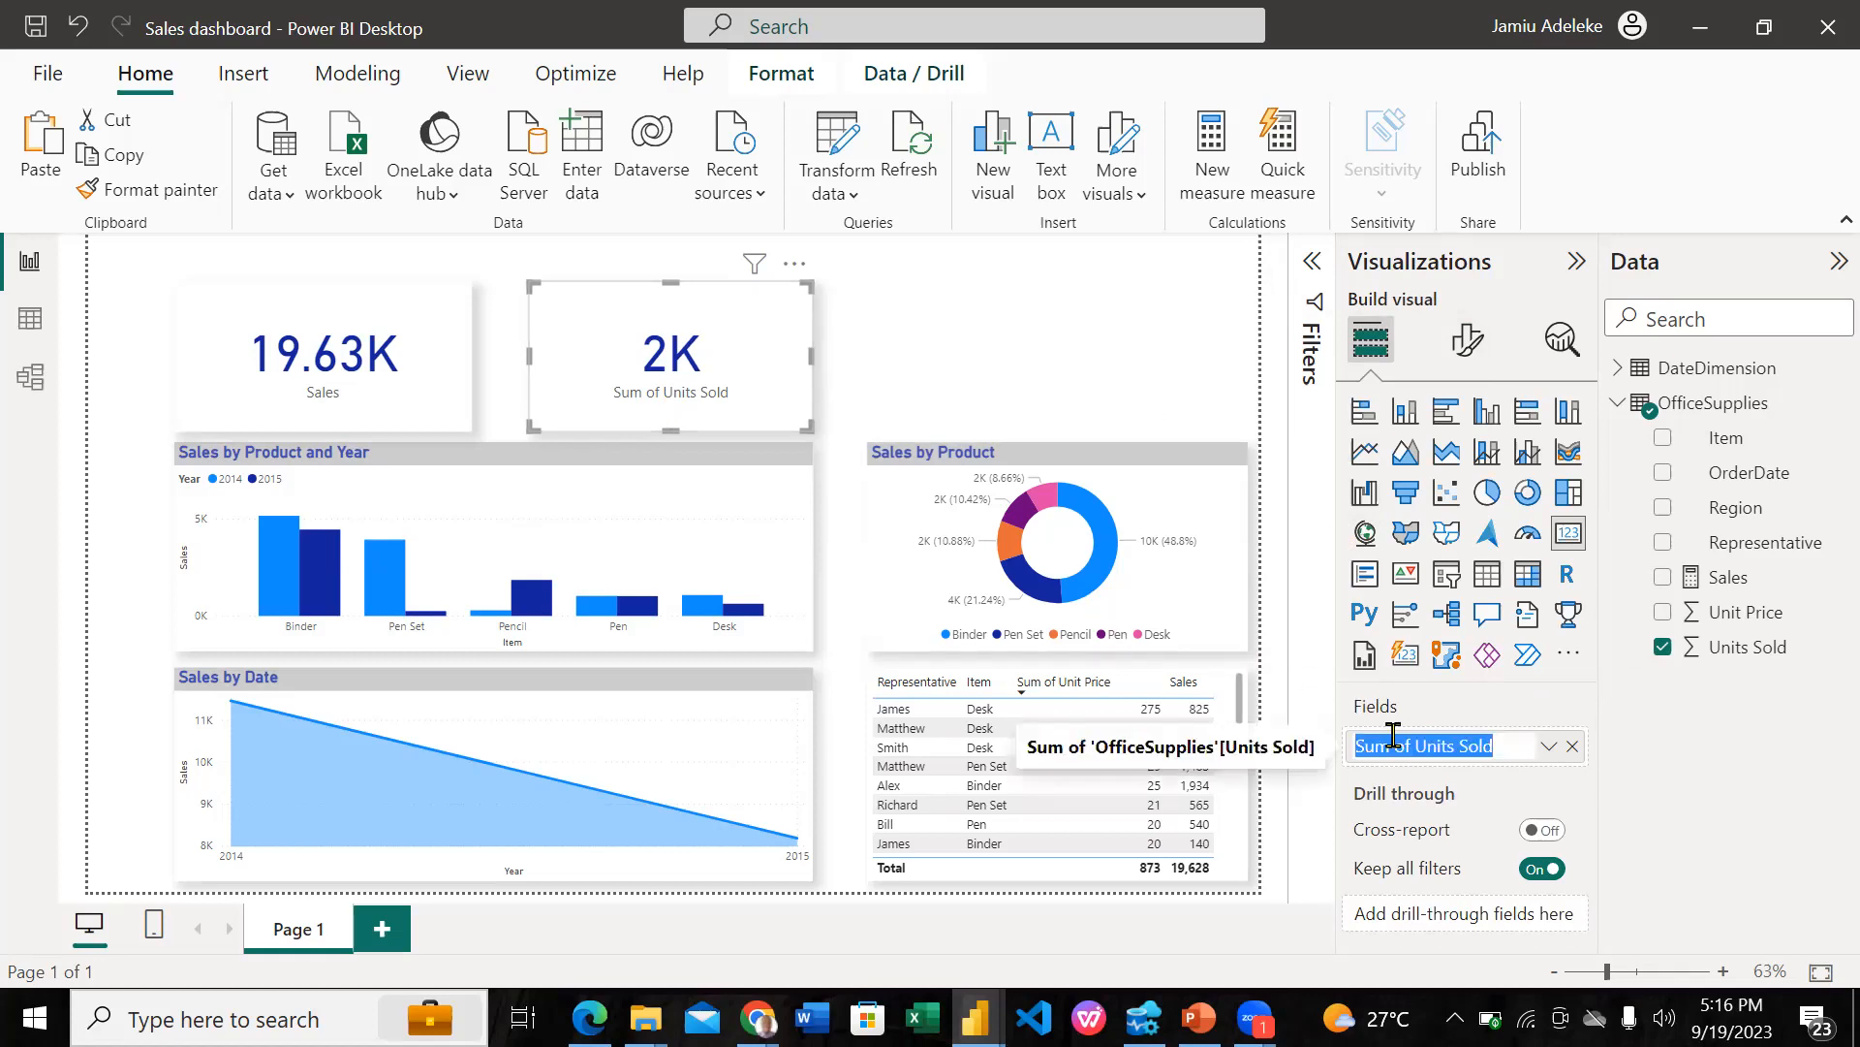
pyautogui.write('Quabtity')
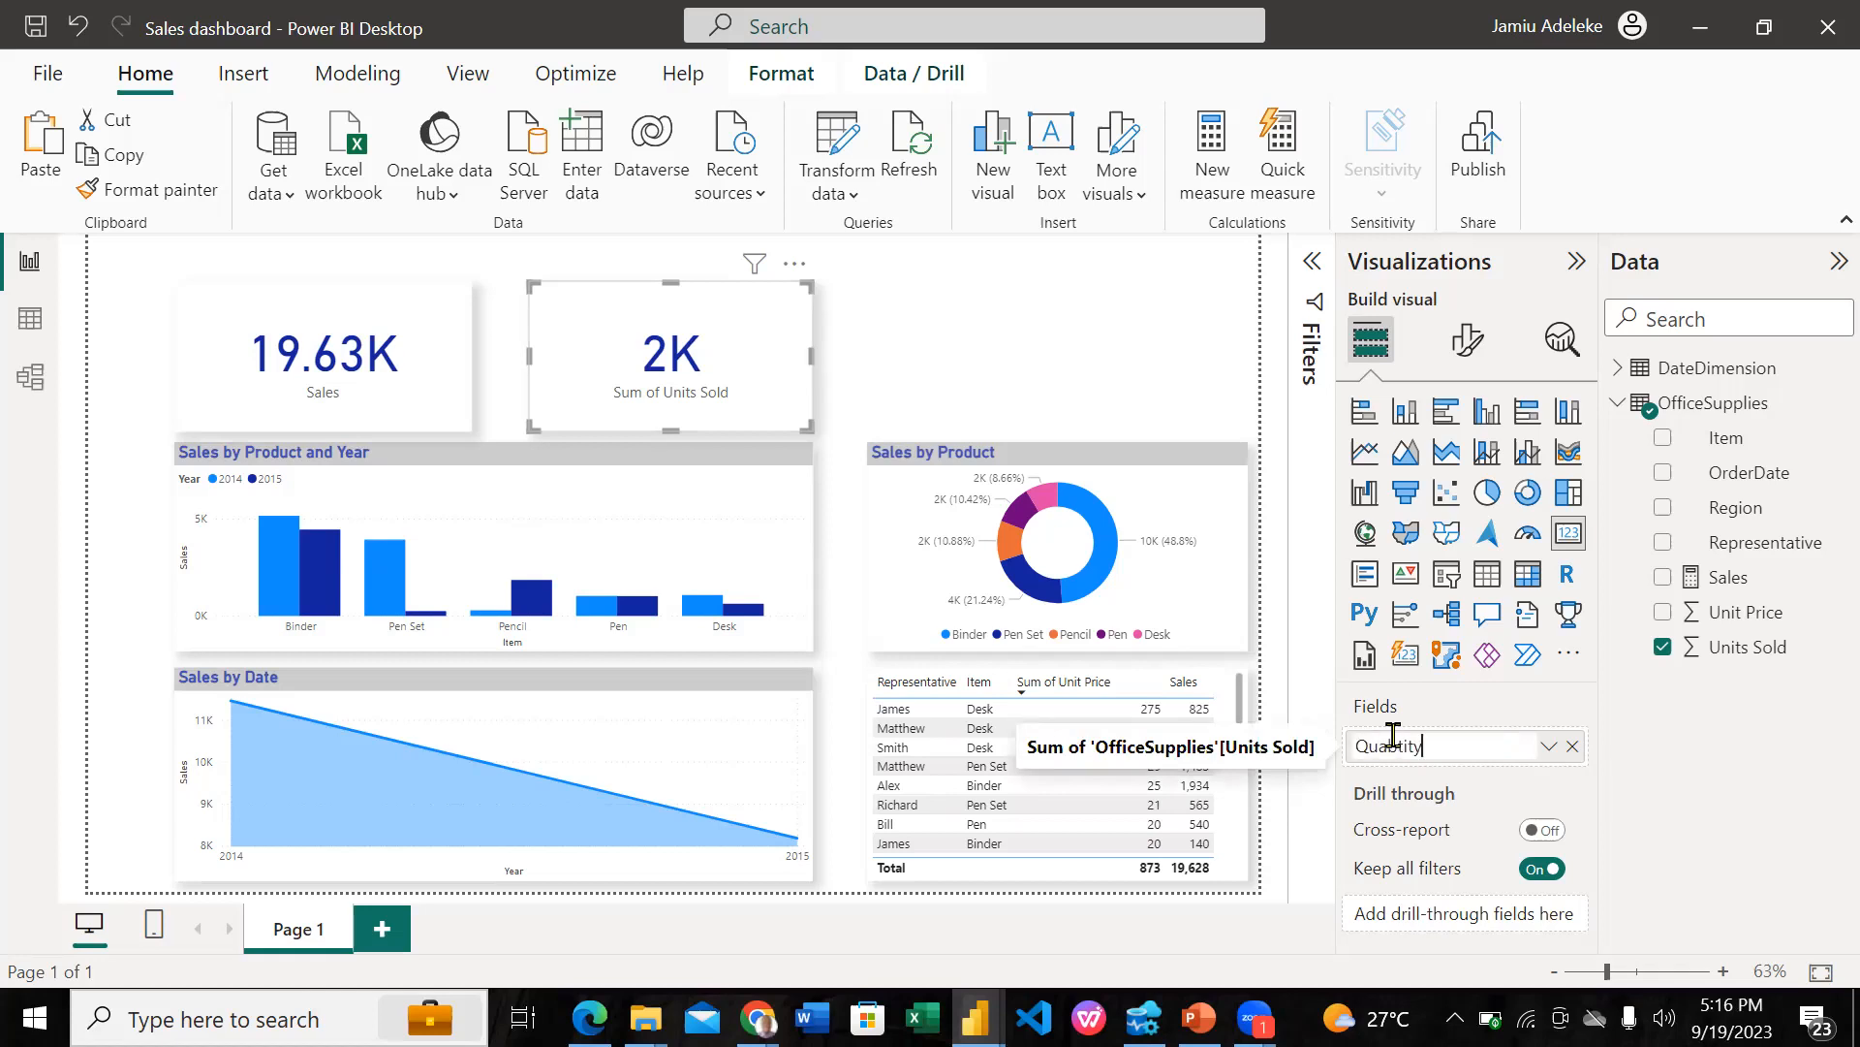
pyautogui.press('Return')
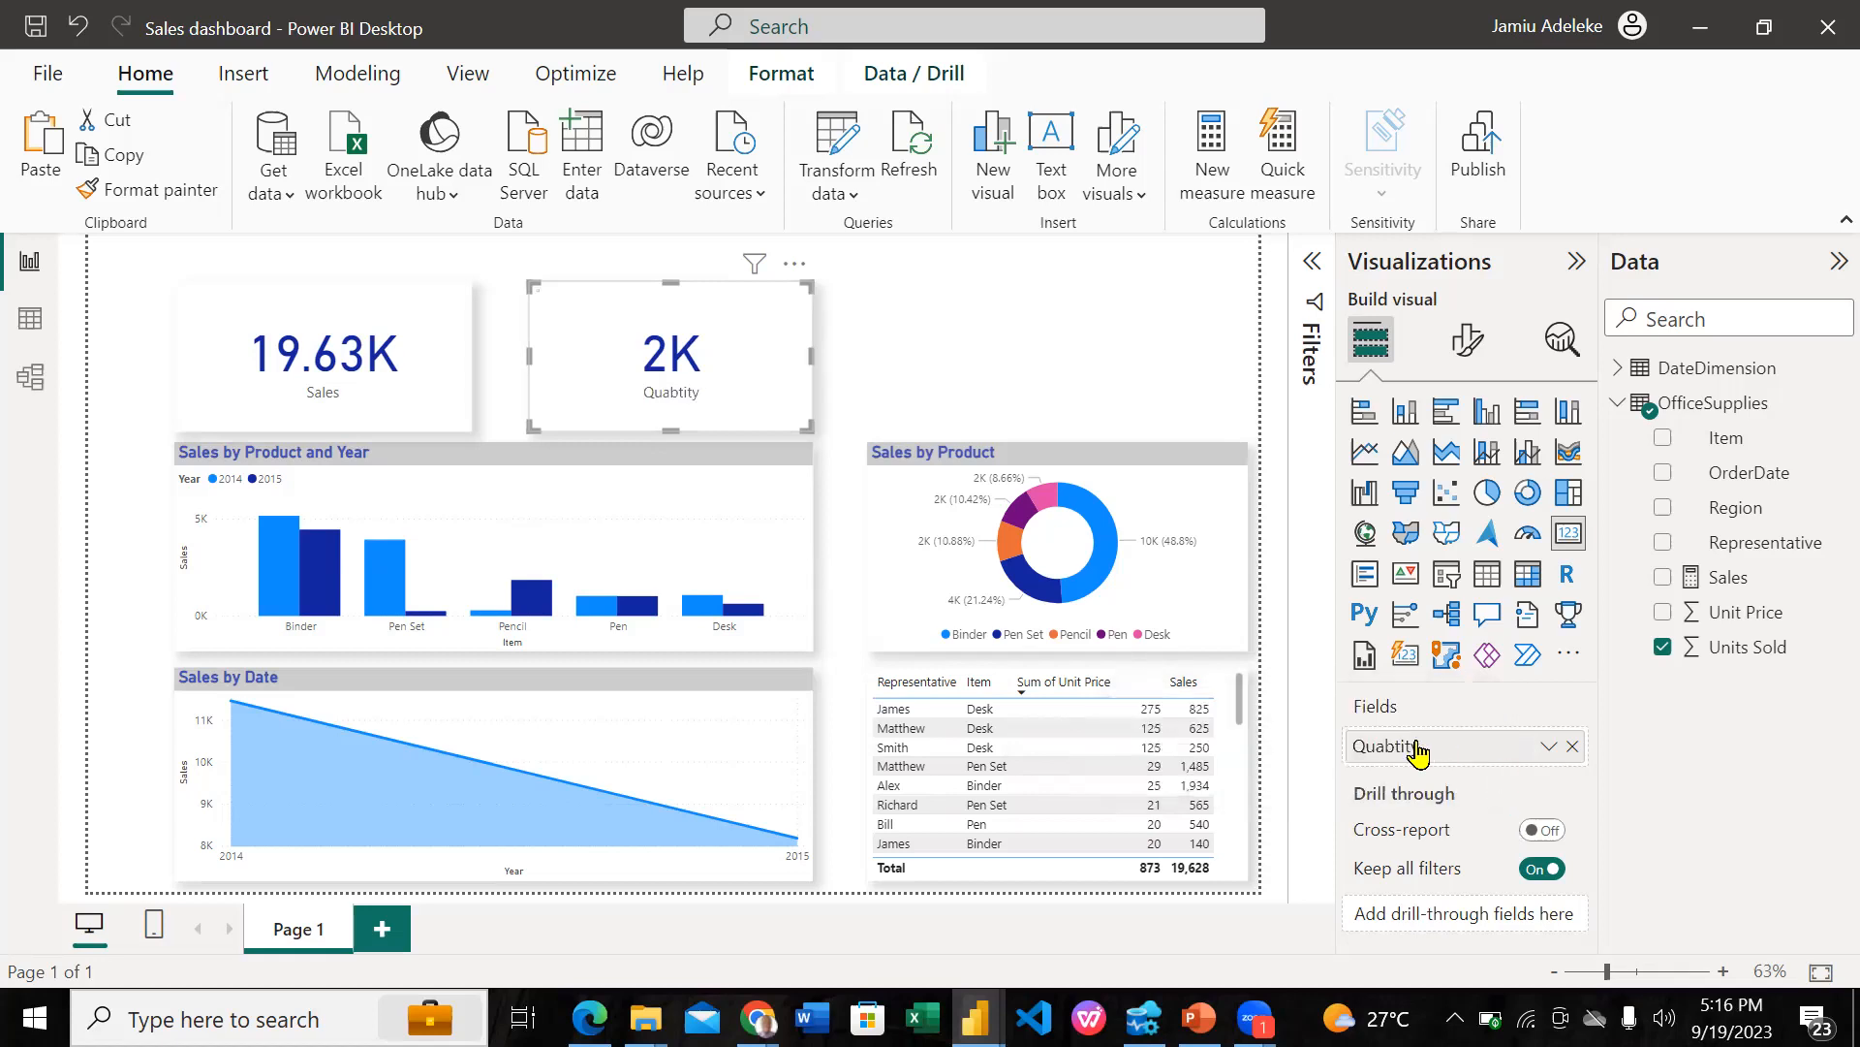
pyautogui.doubleClick(1385, 744)
pyautogui.click(1387, 745)
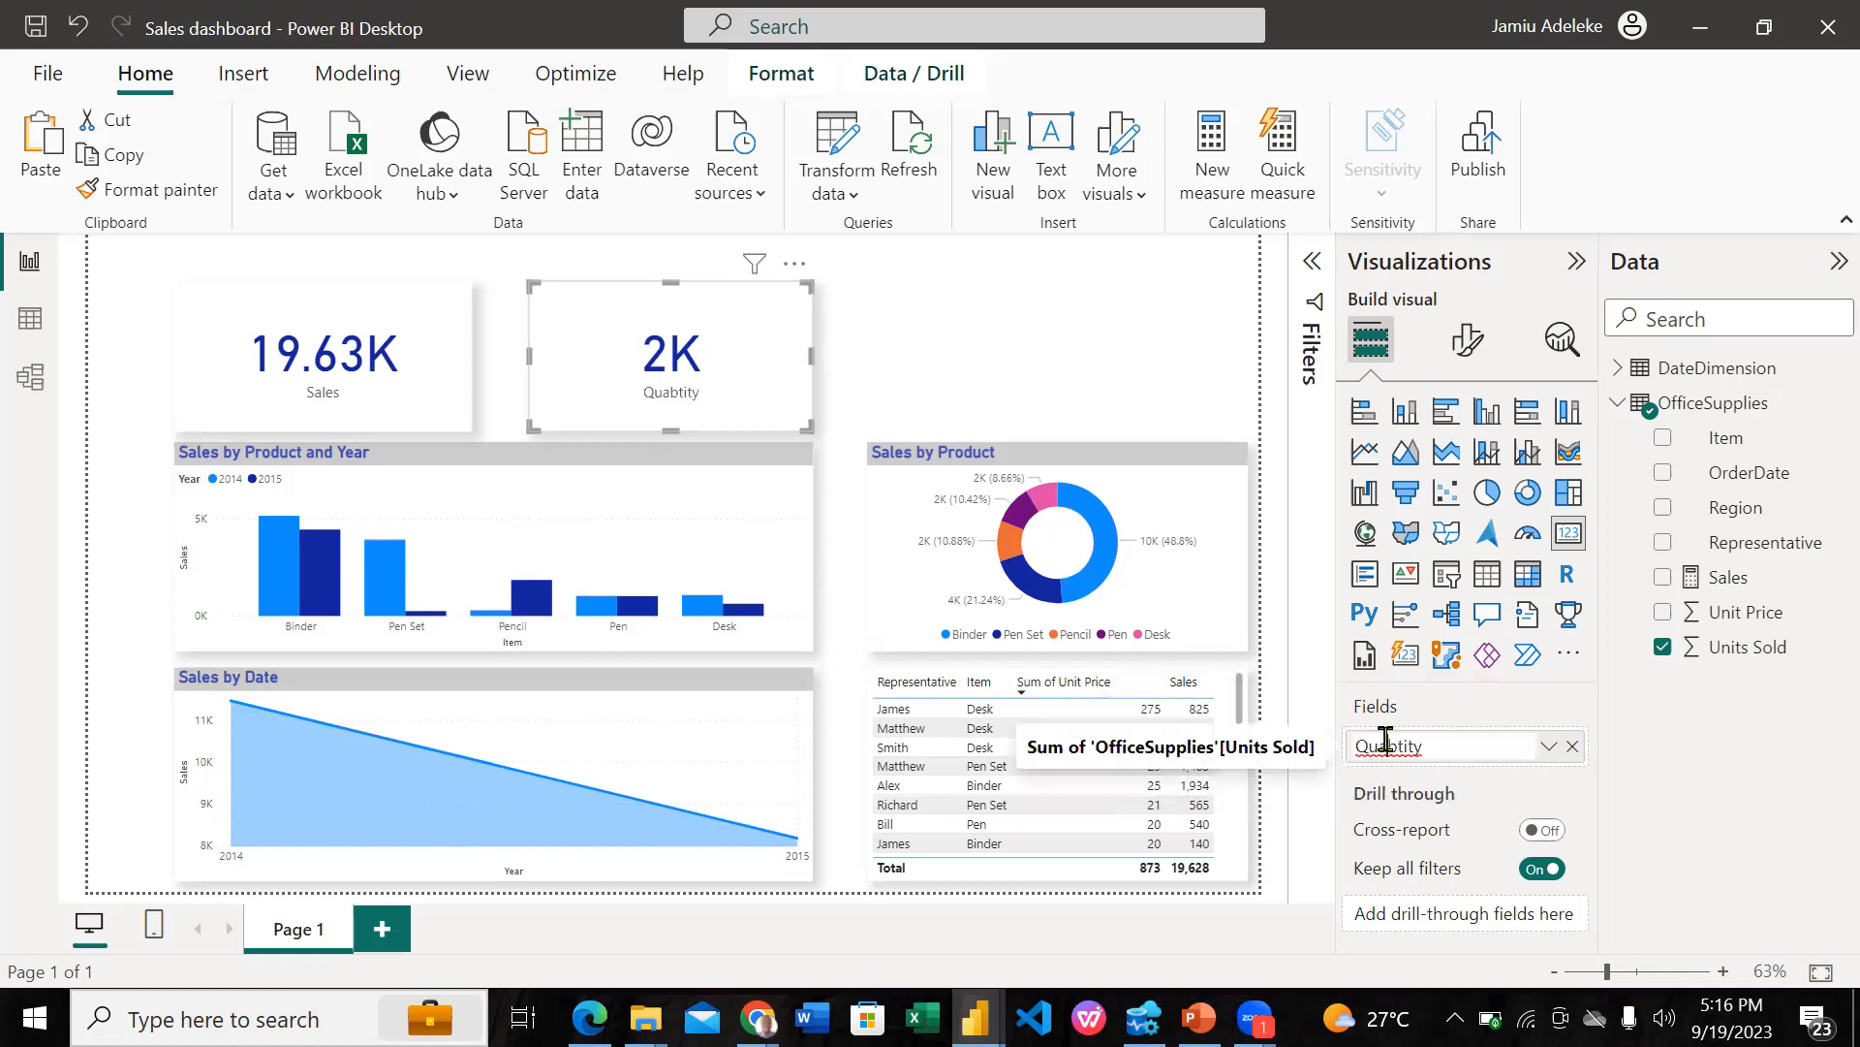
pyautogui.press('Delete')
pyautogui.write('n')
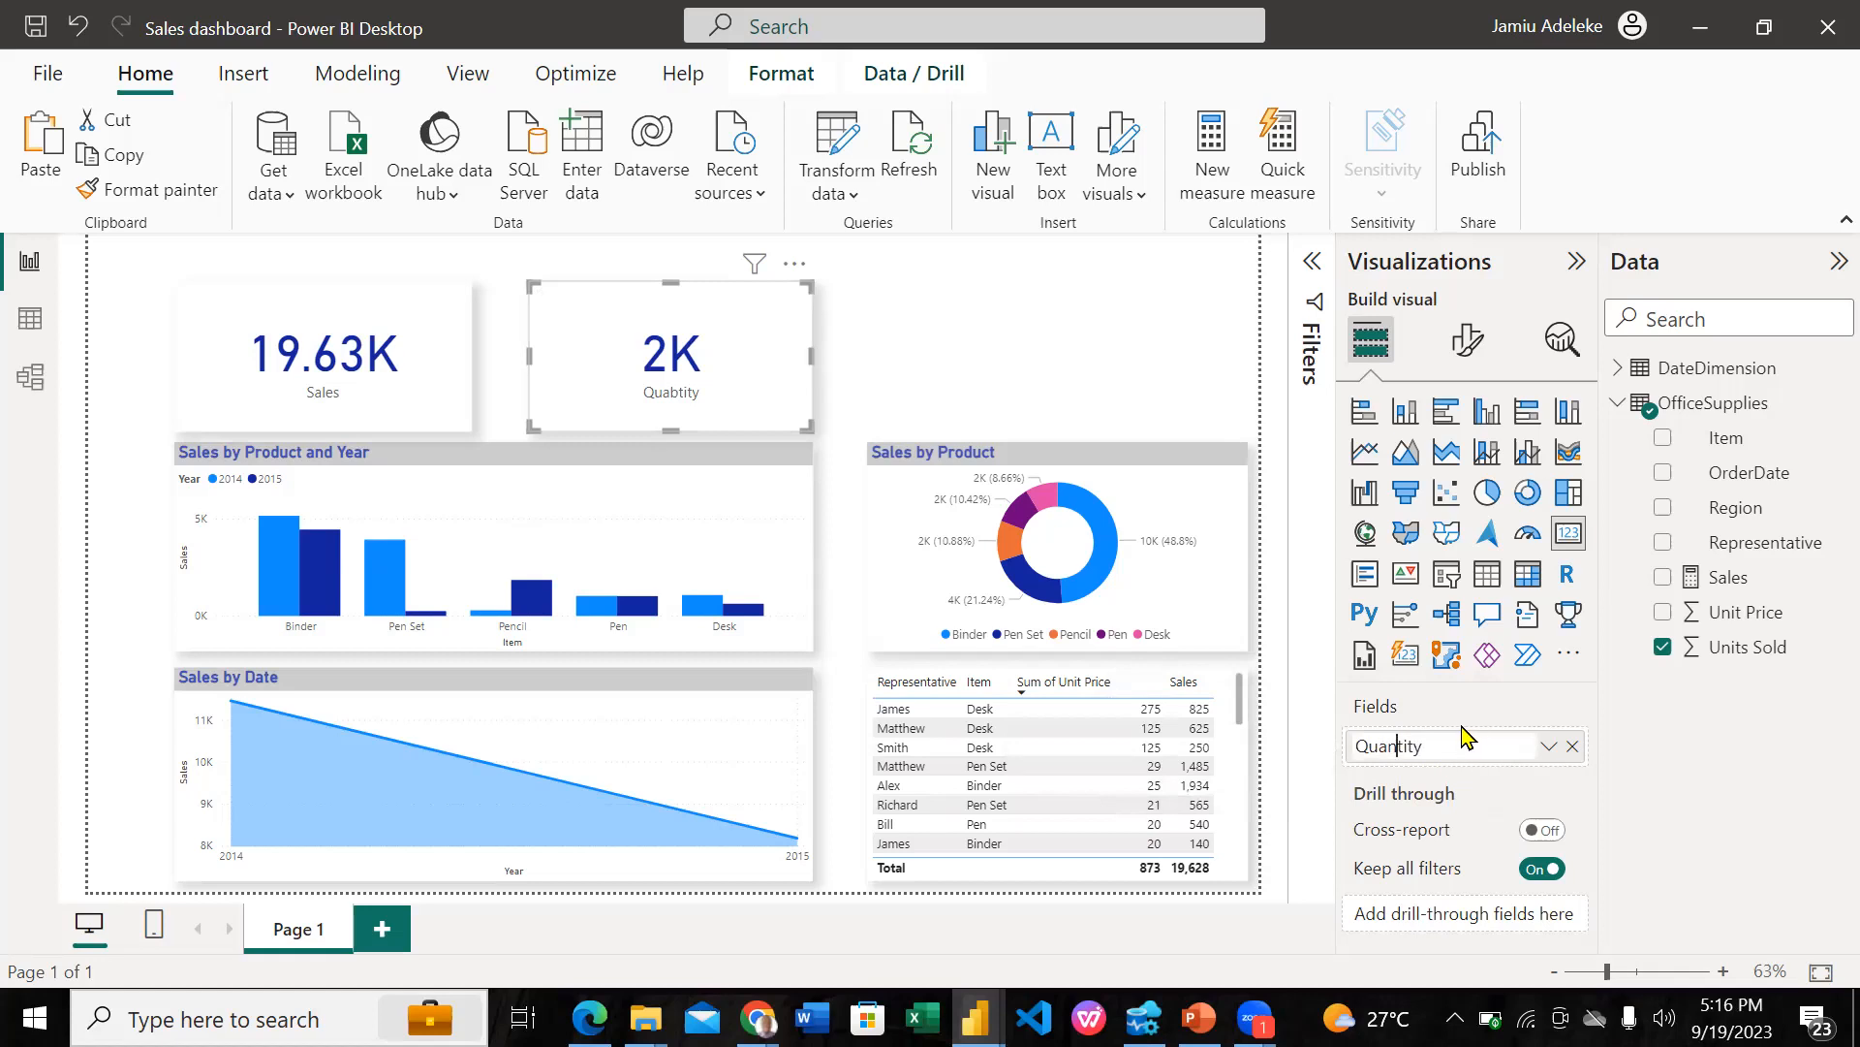
pyautogui.click(1461, 725)
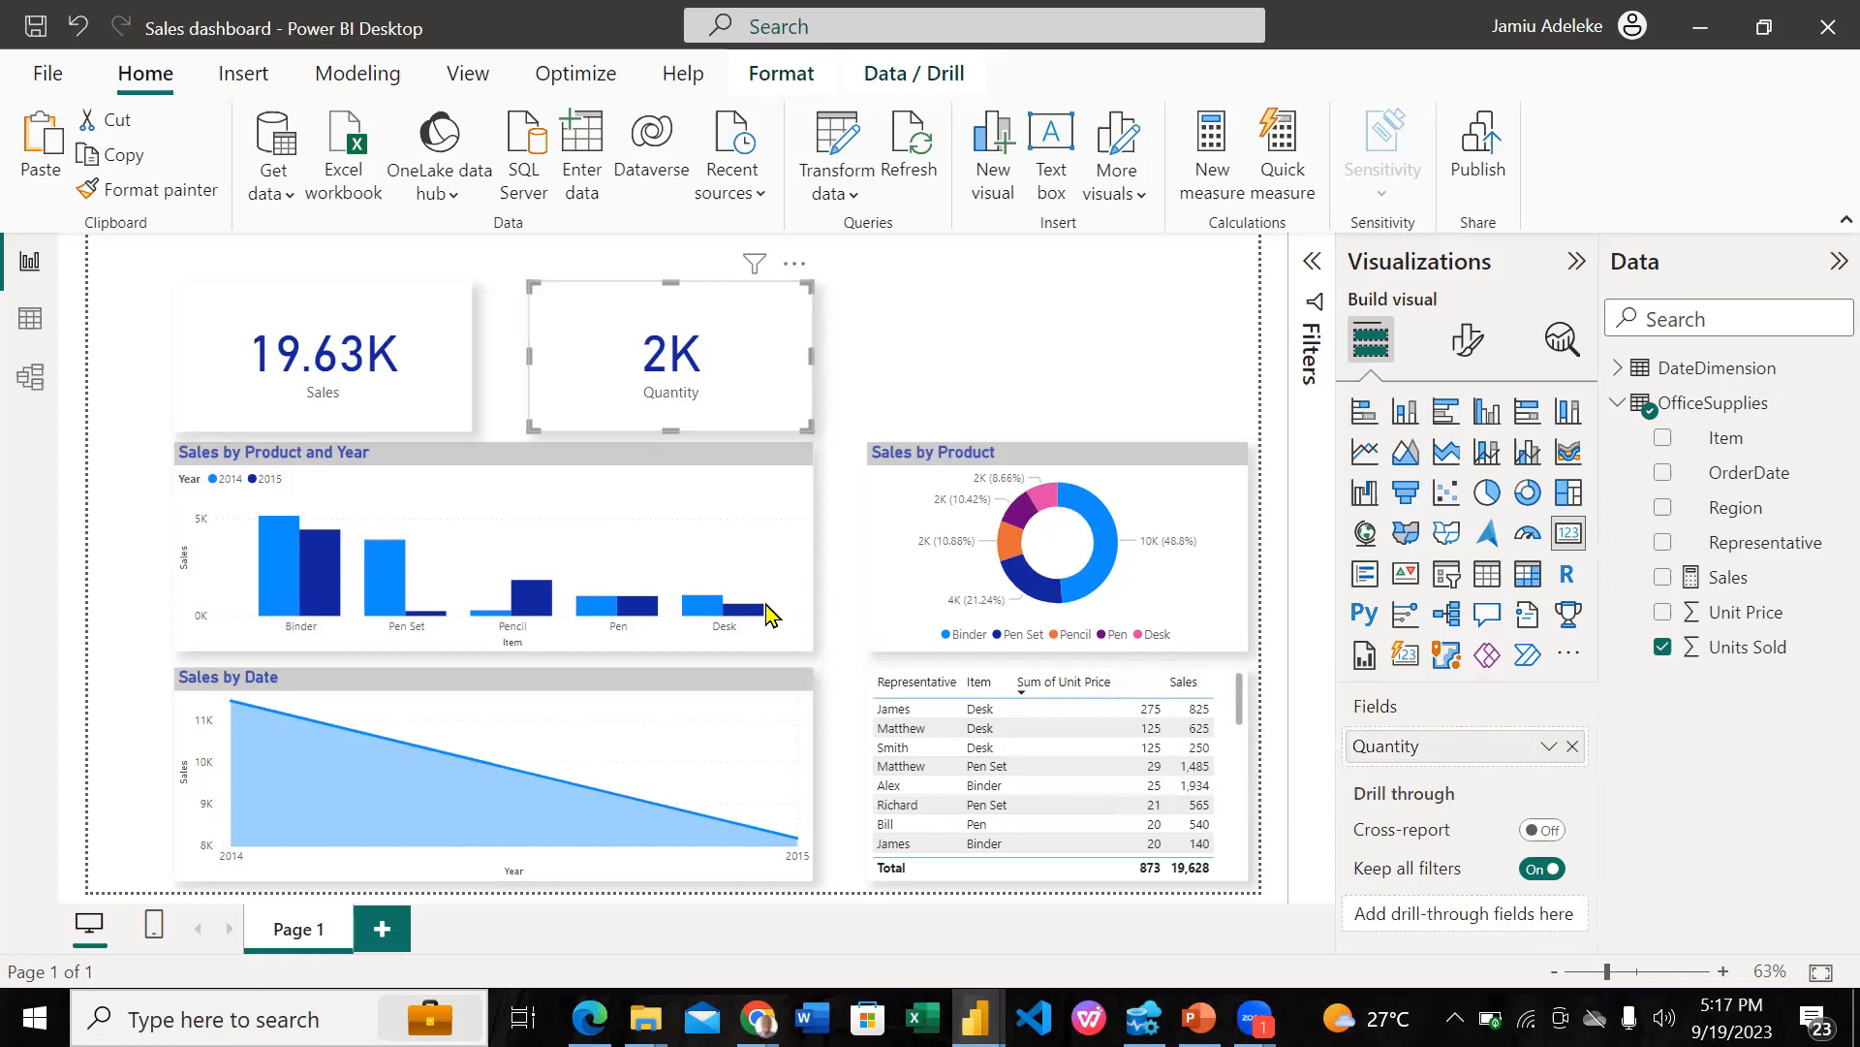
# Step: Rename the Sales field in the first card as SumSales
pyautogui.click(460, 392)
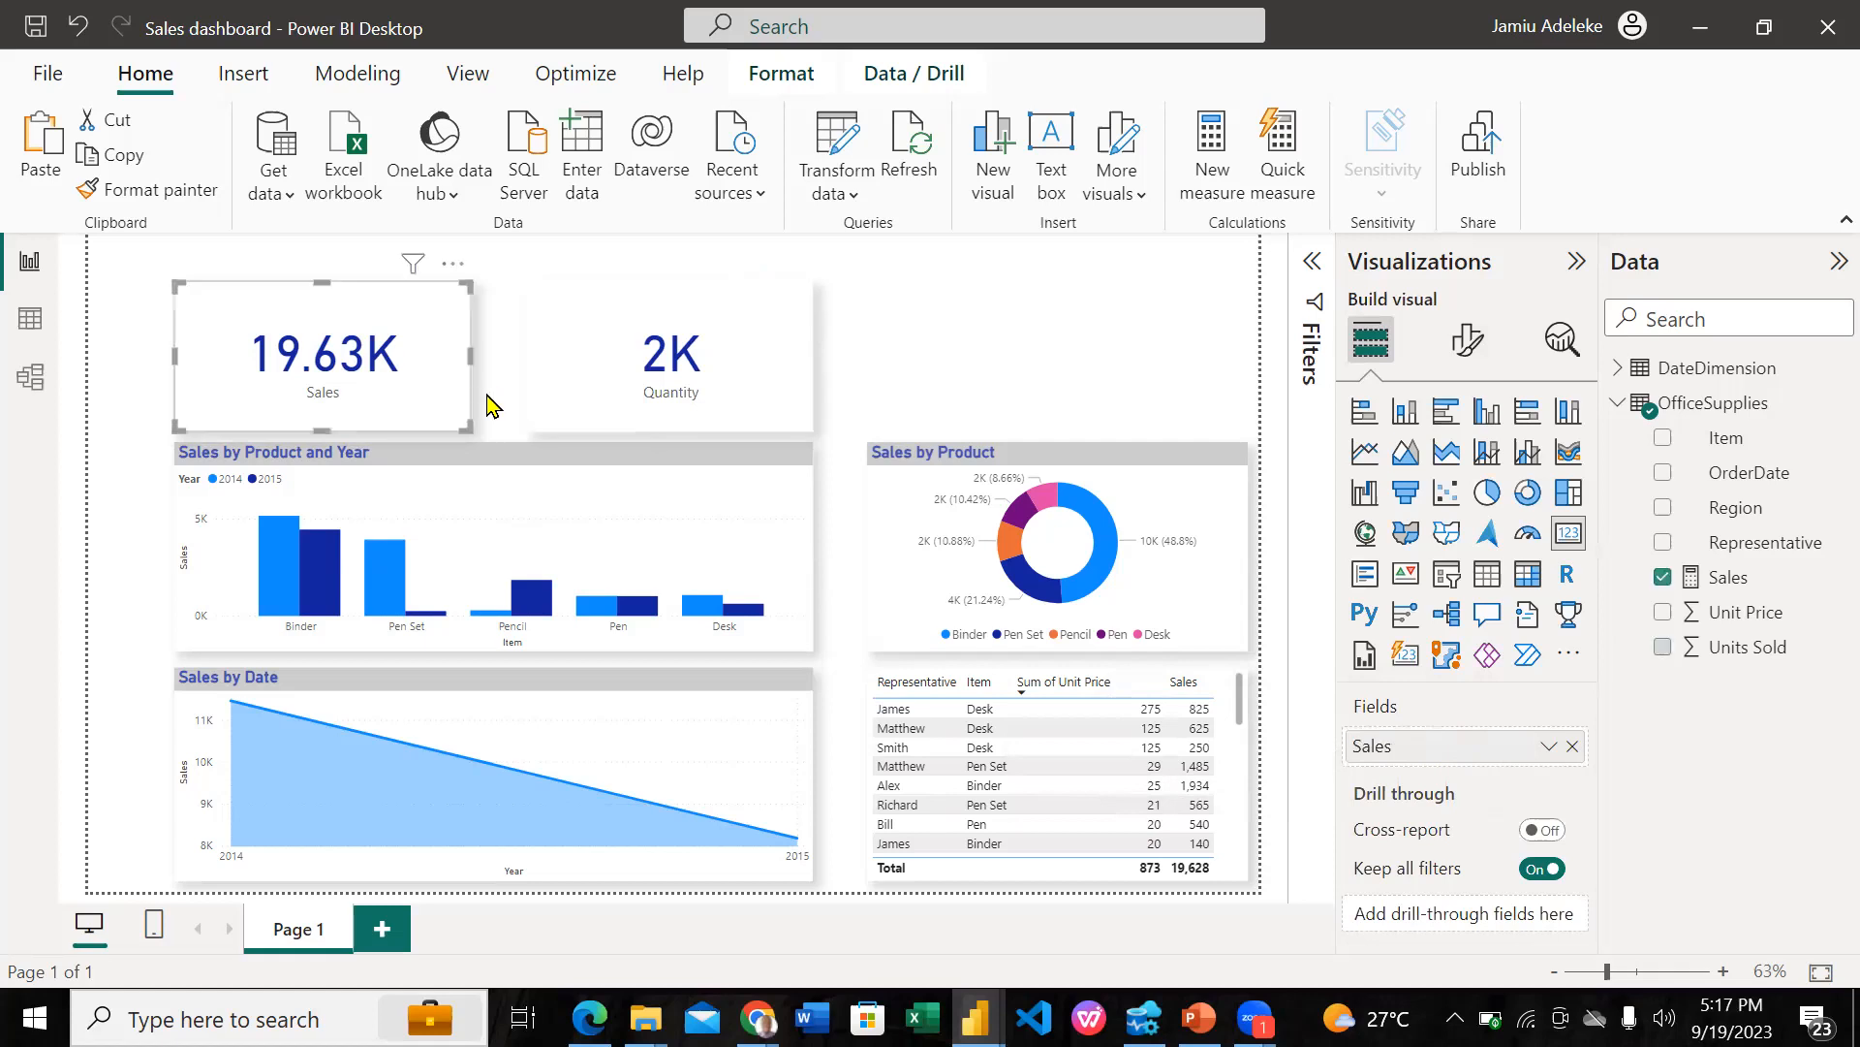
pyautogui.doubleClick(1361, 747)
pyautogui.click(1364, 746)
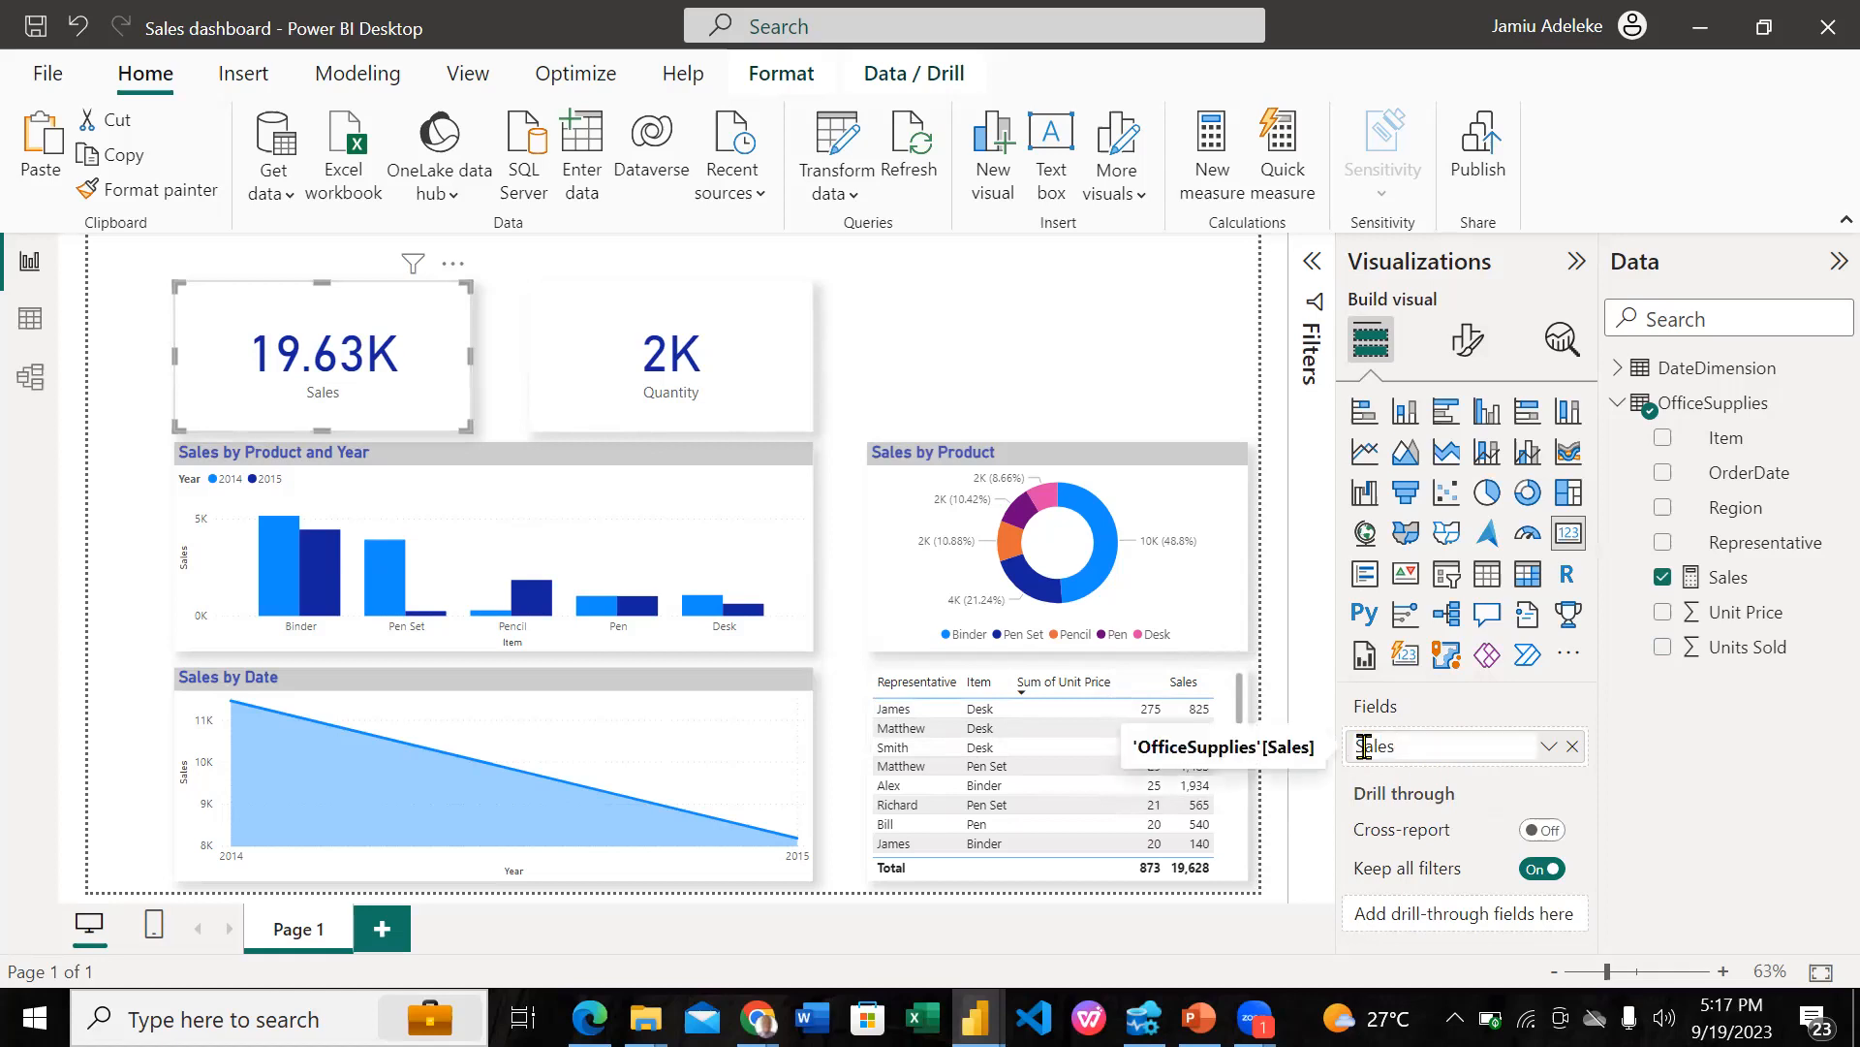
pyautogui.write('Sum')
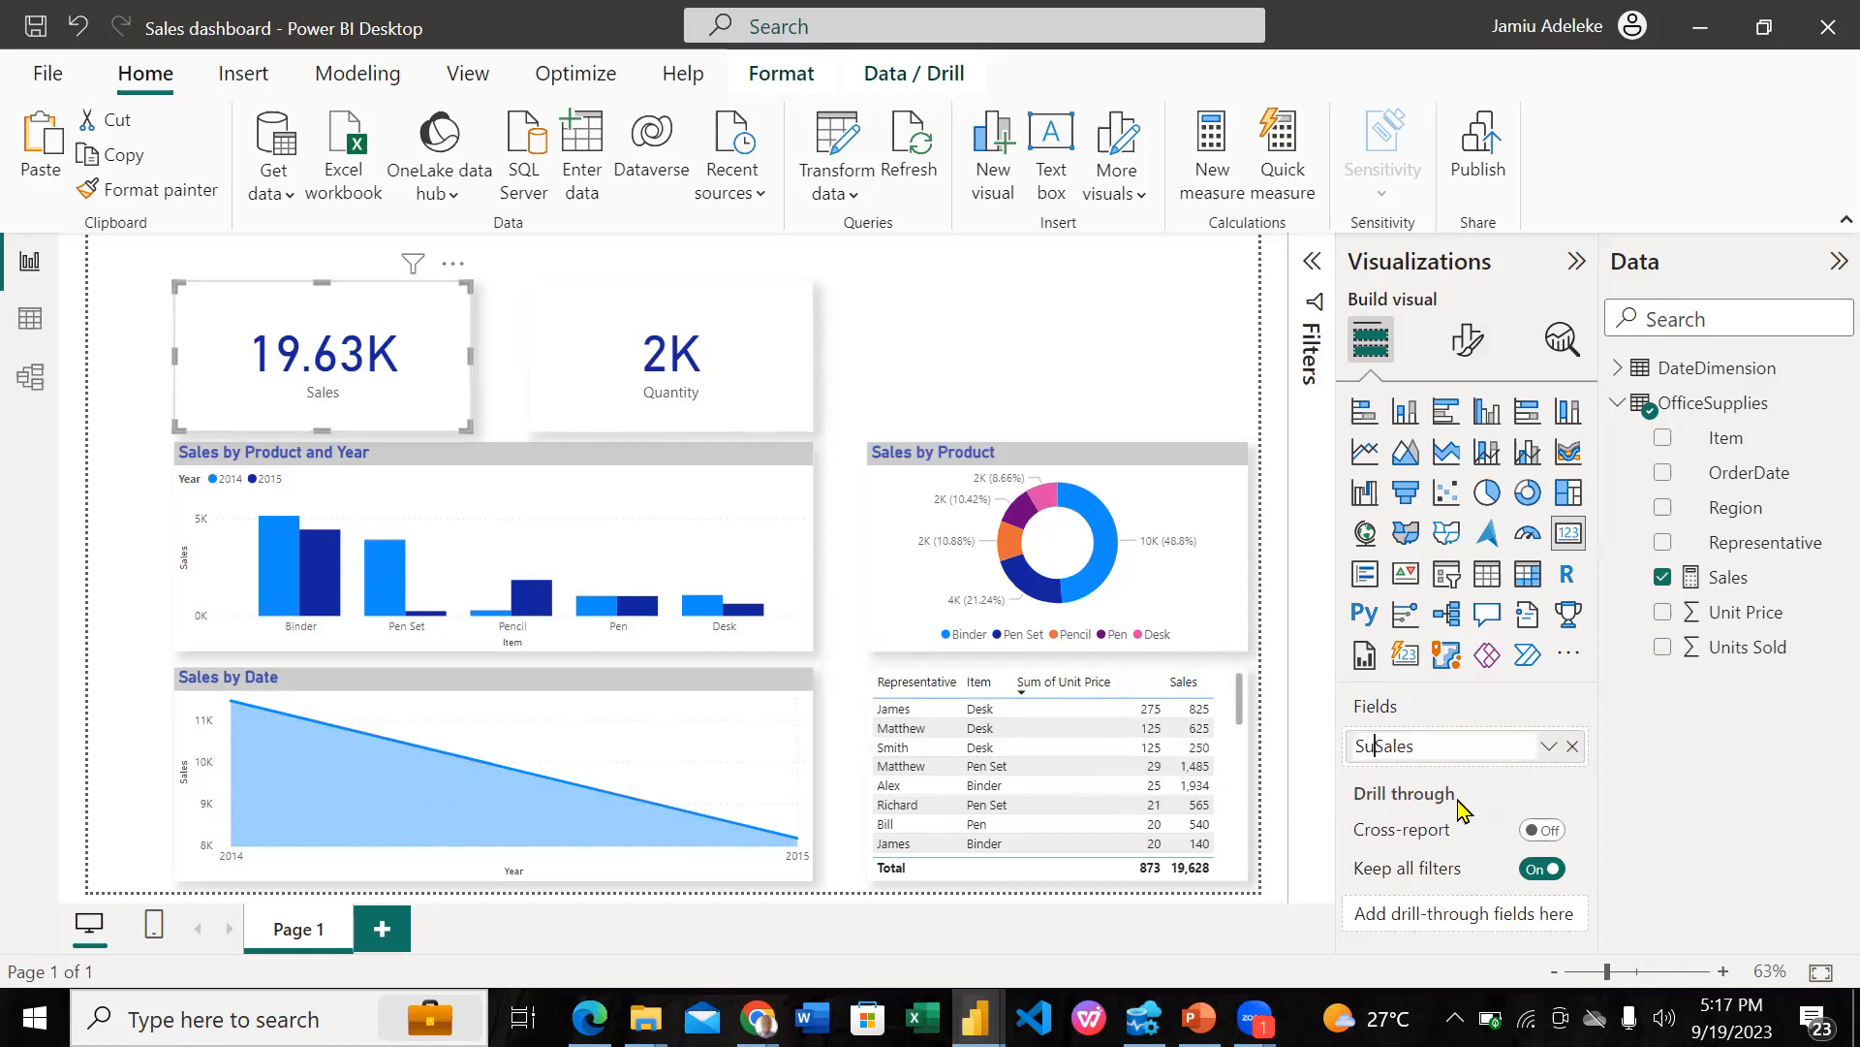
pyautogui.press('Return')
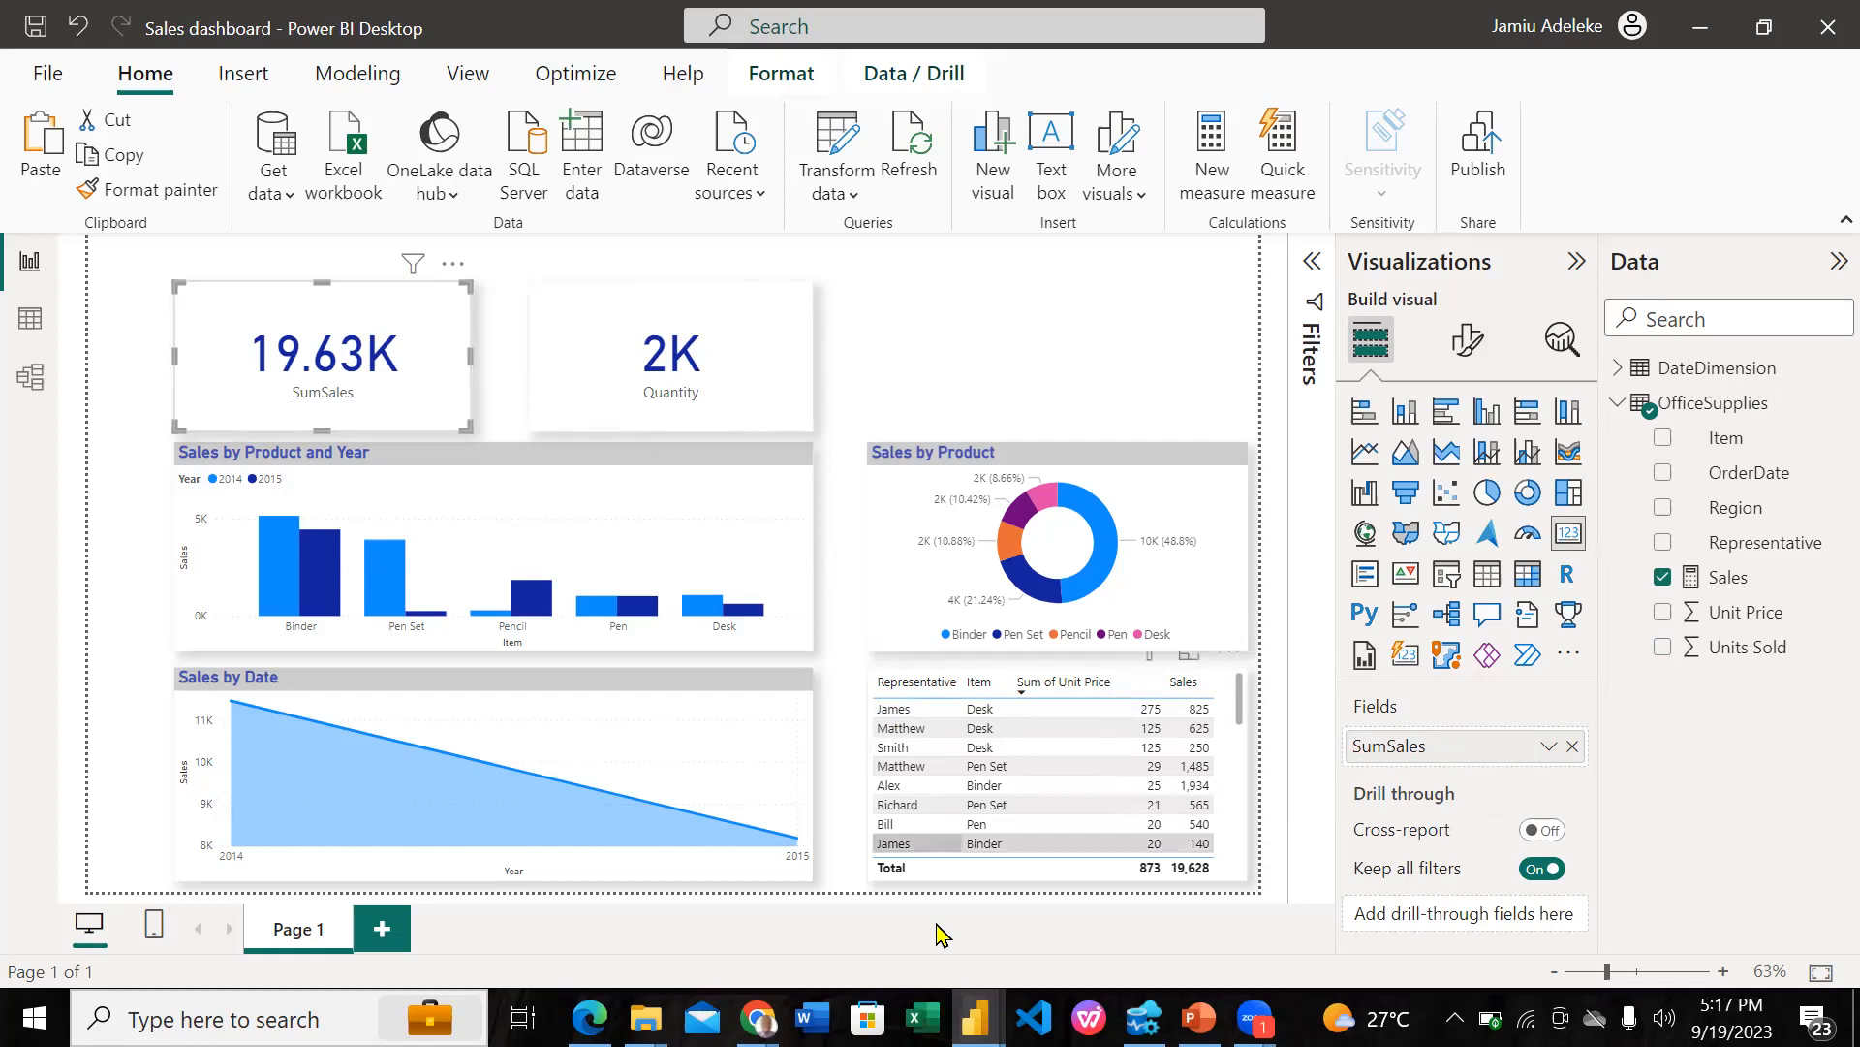
# Step: Review the Practice1 report and the Task Required slide in PowerPoint, and return to the Sales dashboard report in Power BI Desktop
pyautogui.moveTo(975, 1017)
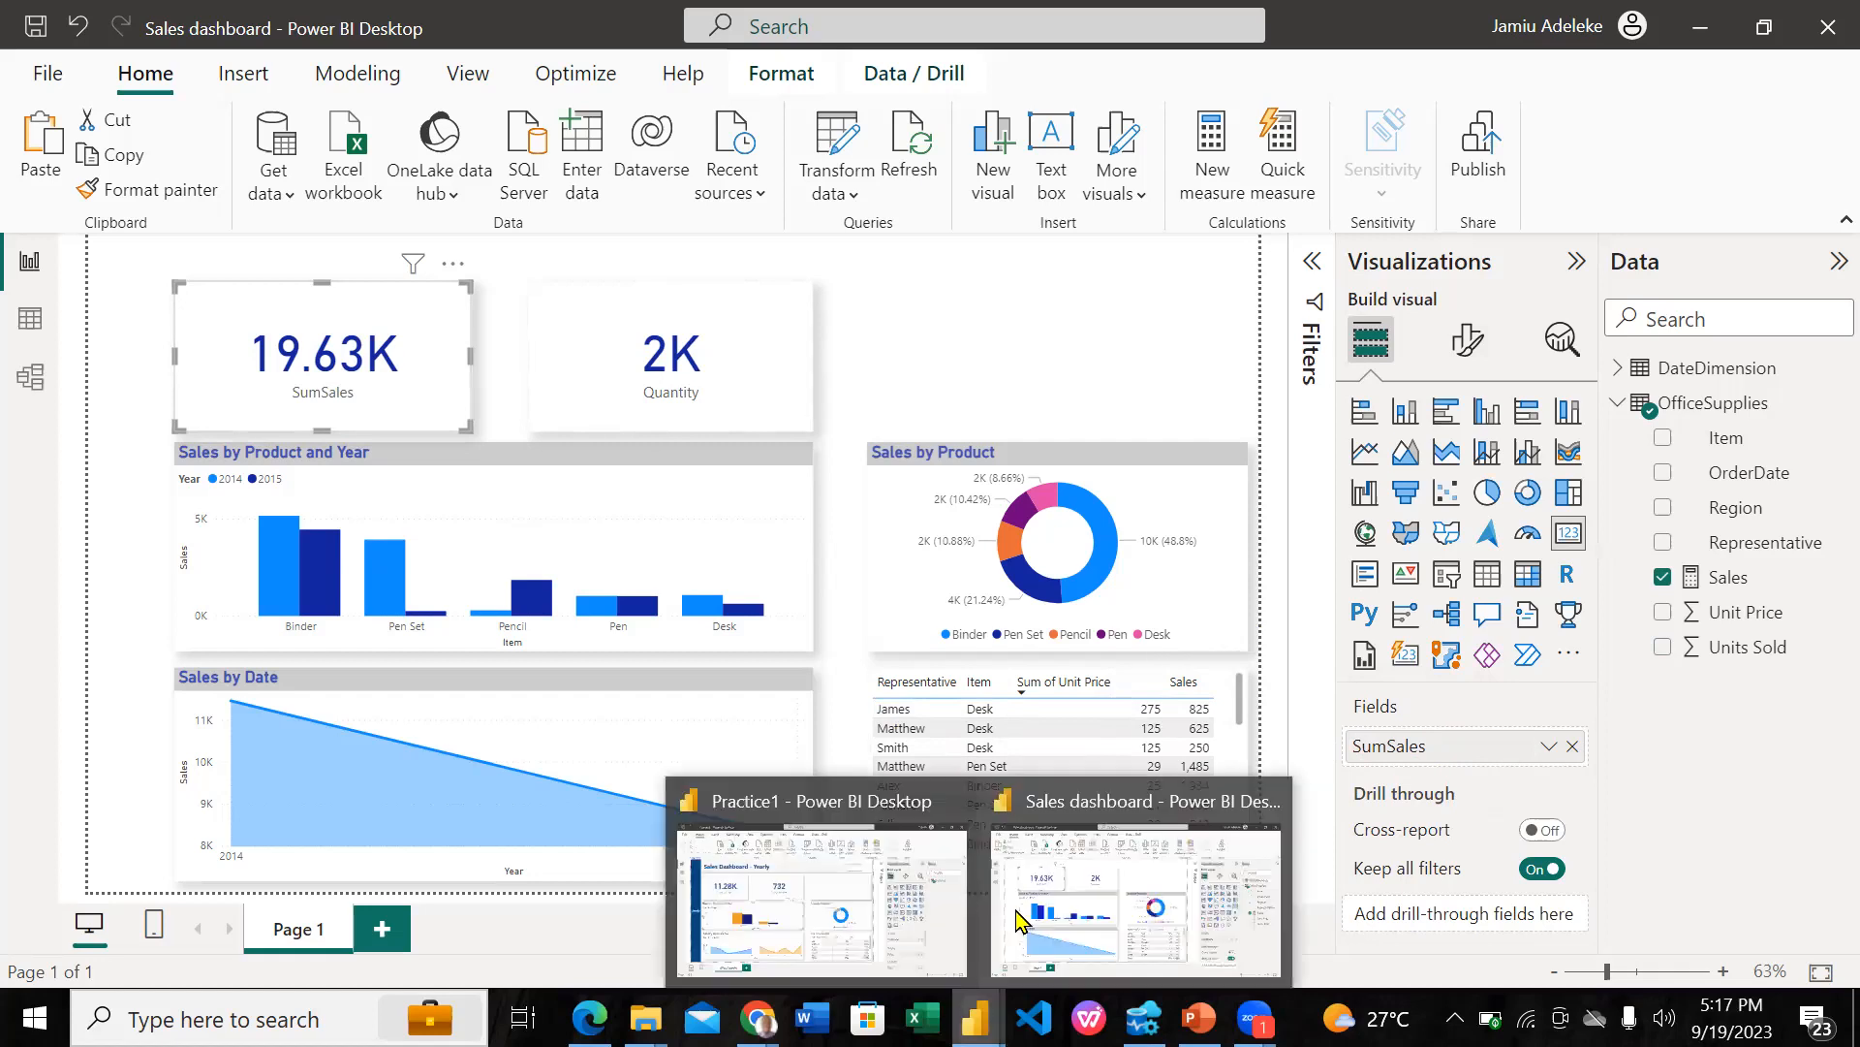
pyautogui.click(899, 812)
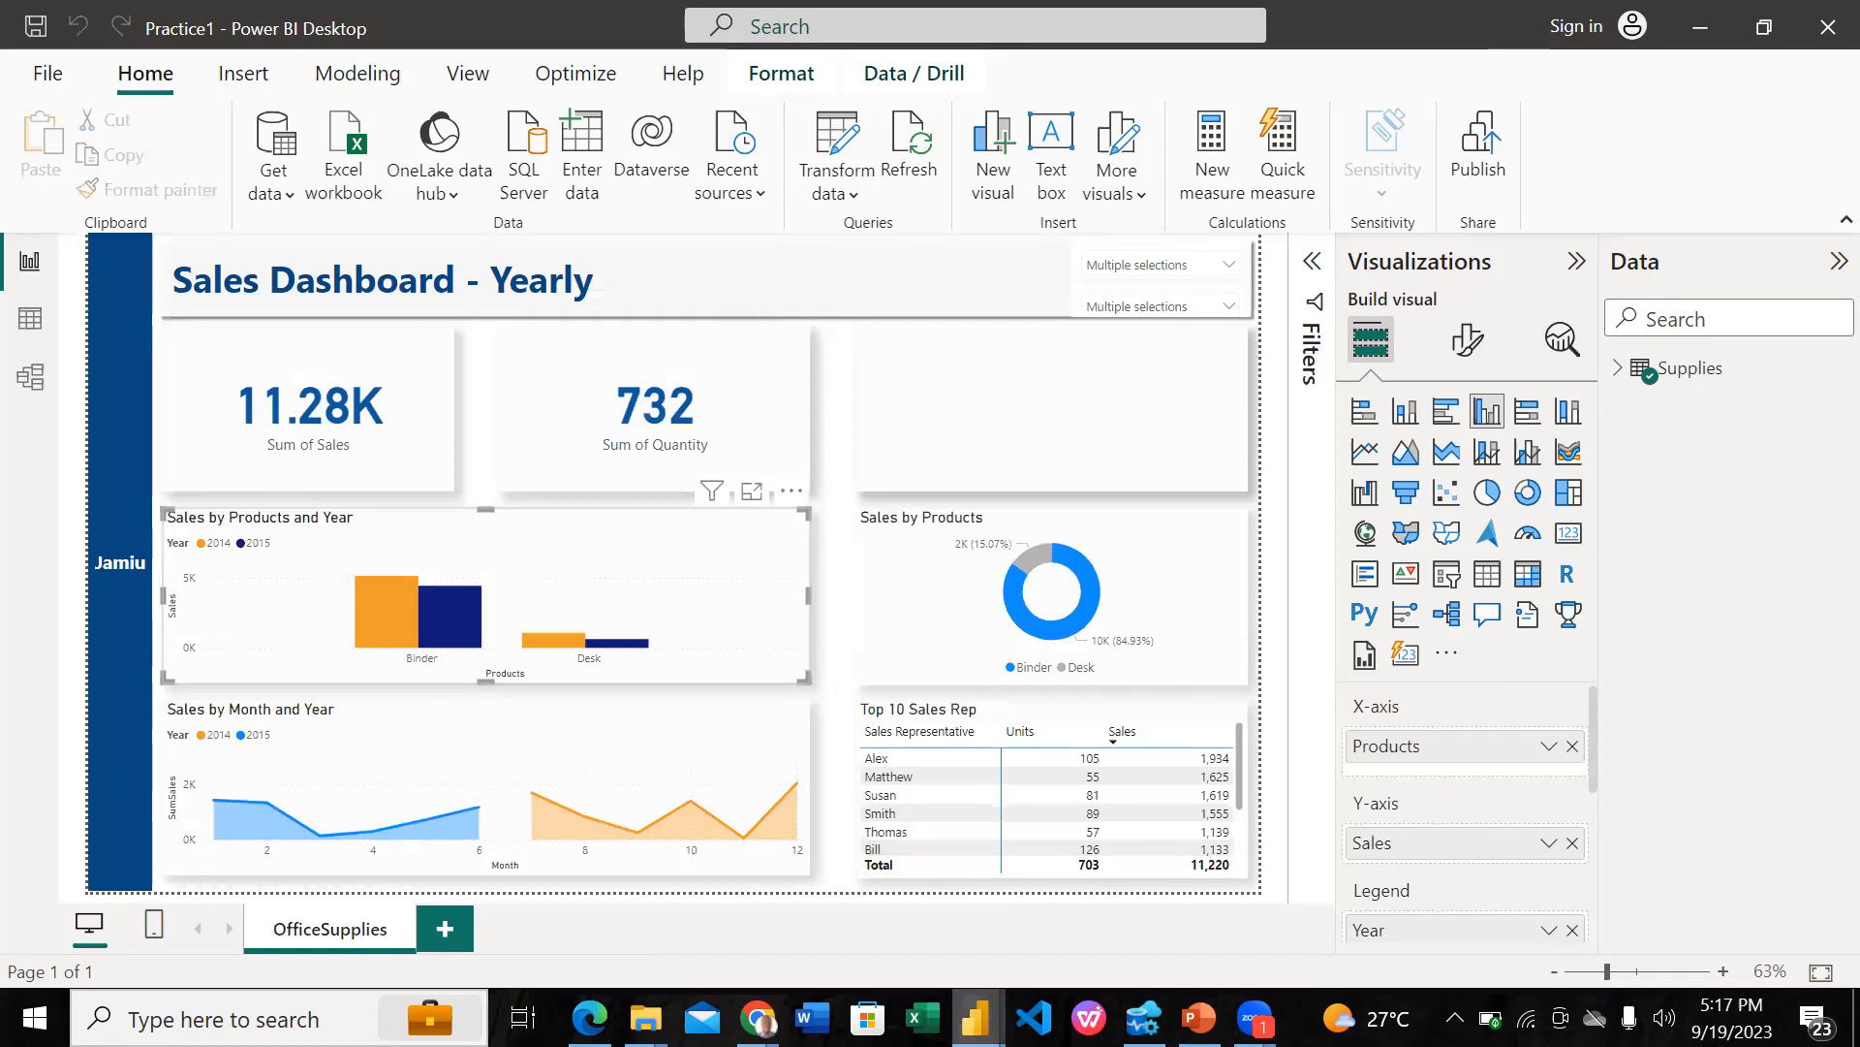
pyautogui.moveTo(998, 972)
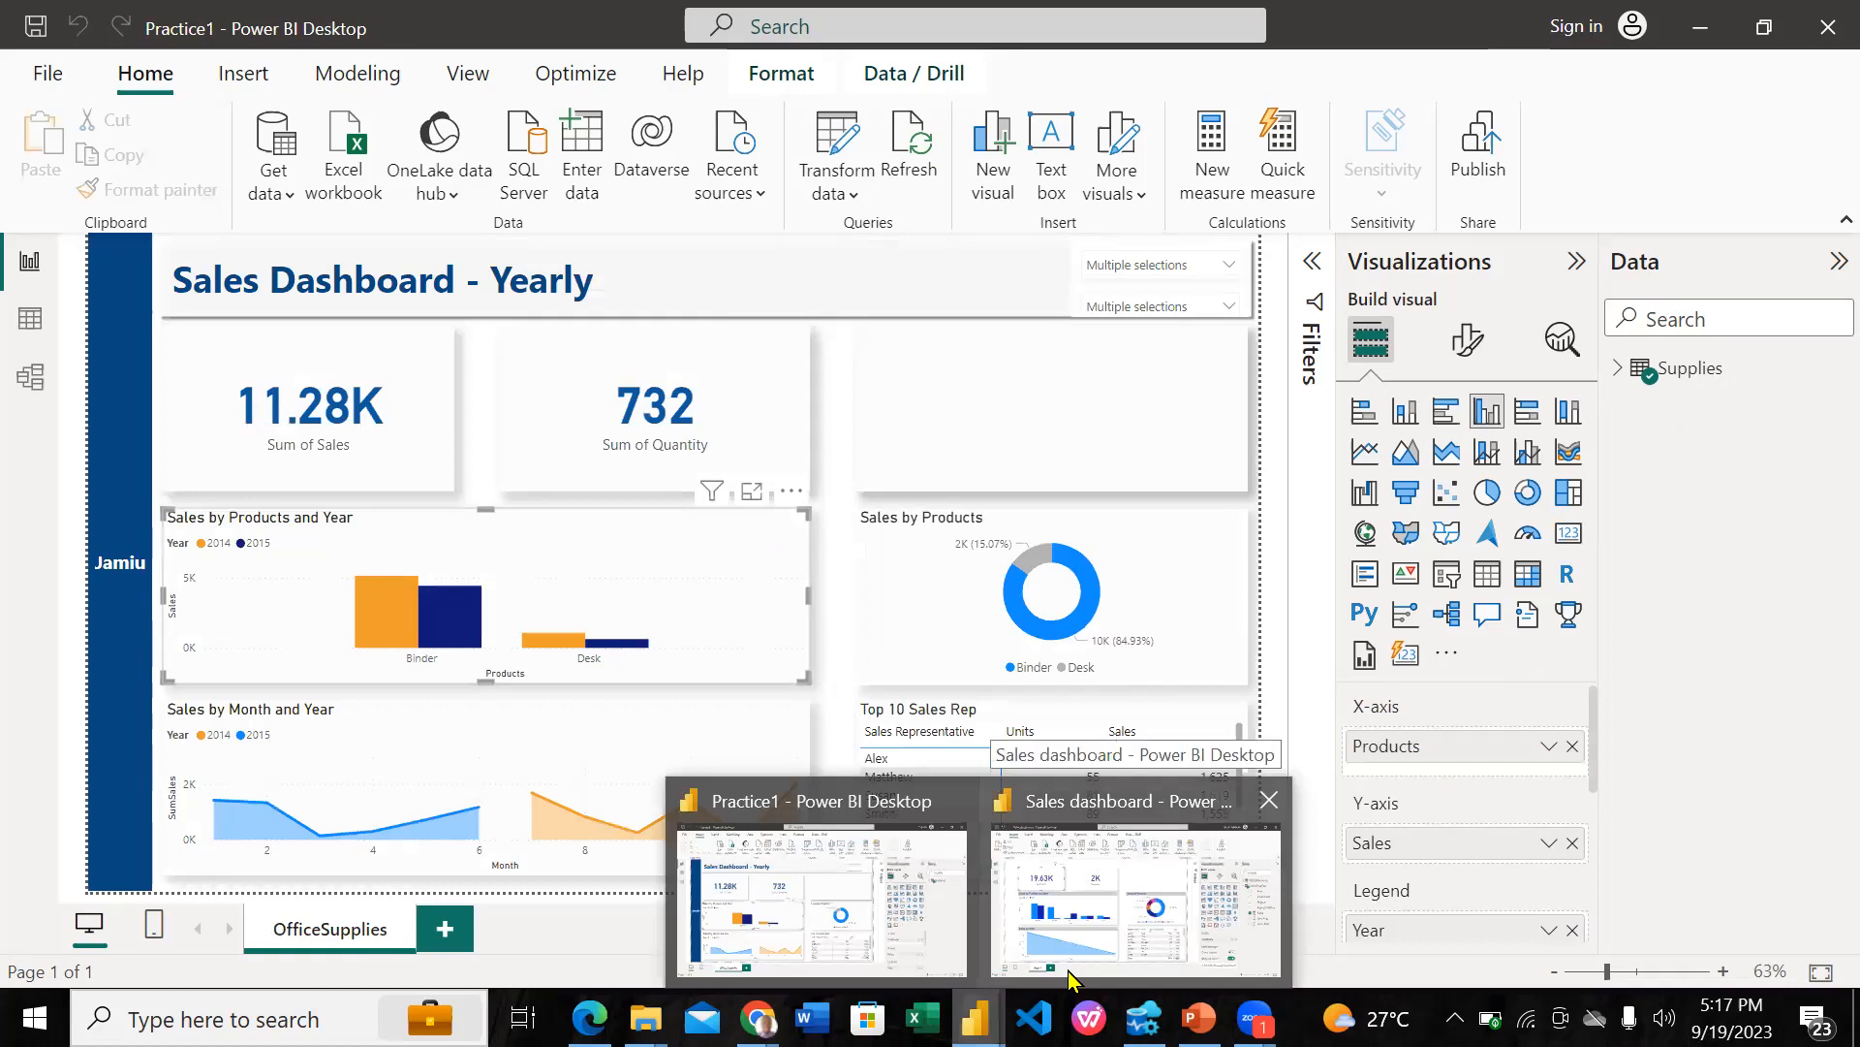
pyautogui.click(1199, 1017)
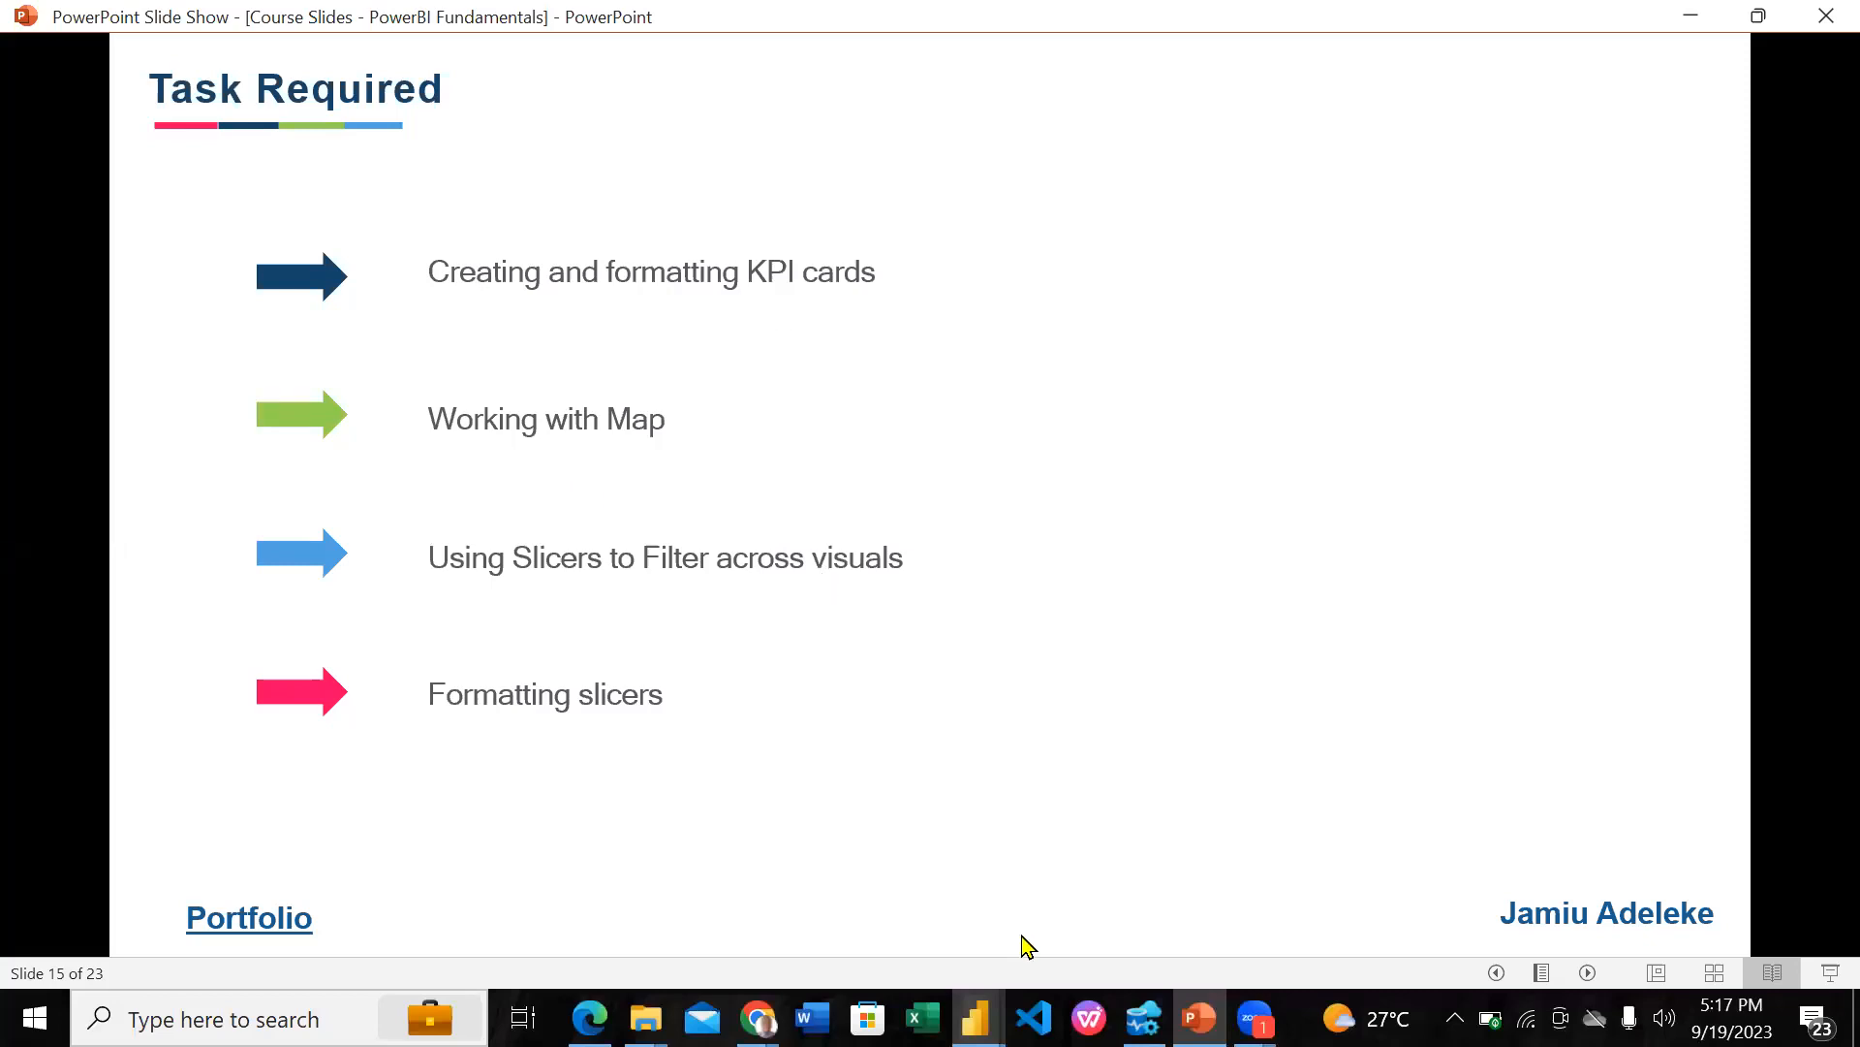
pyautogui.click(976, 1018)
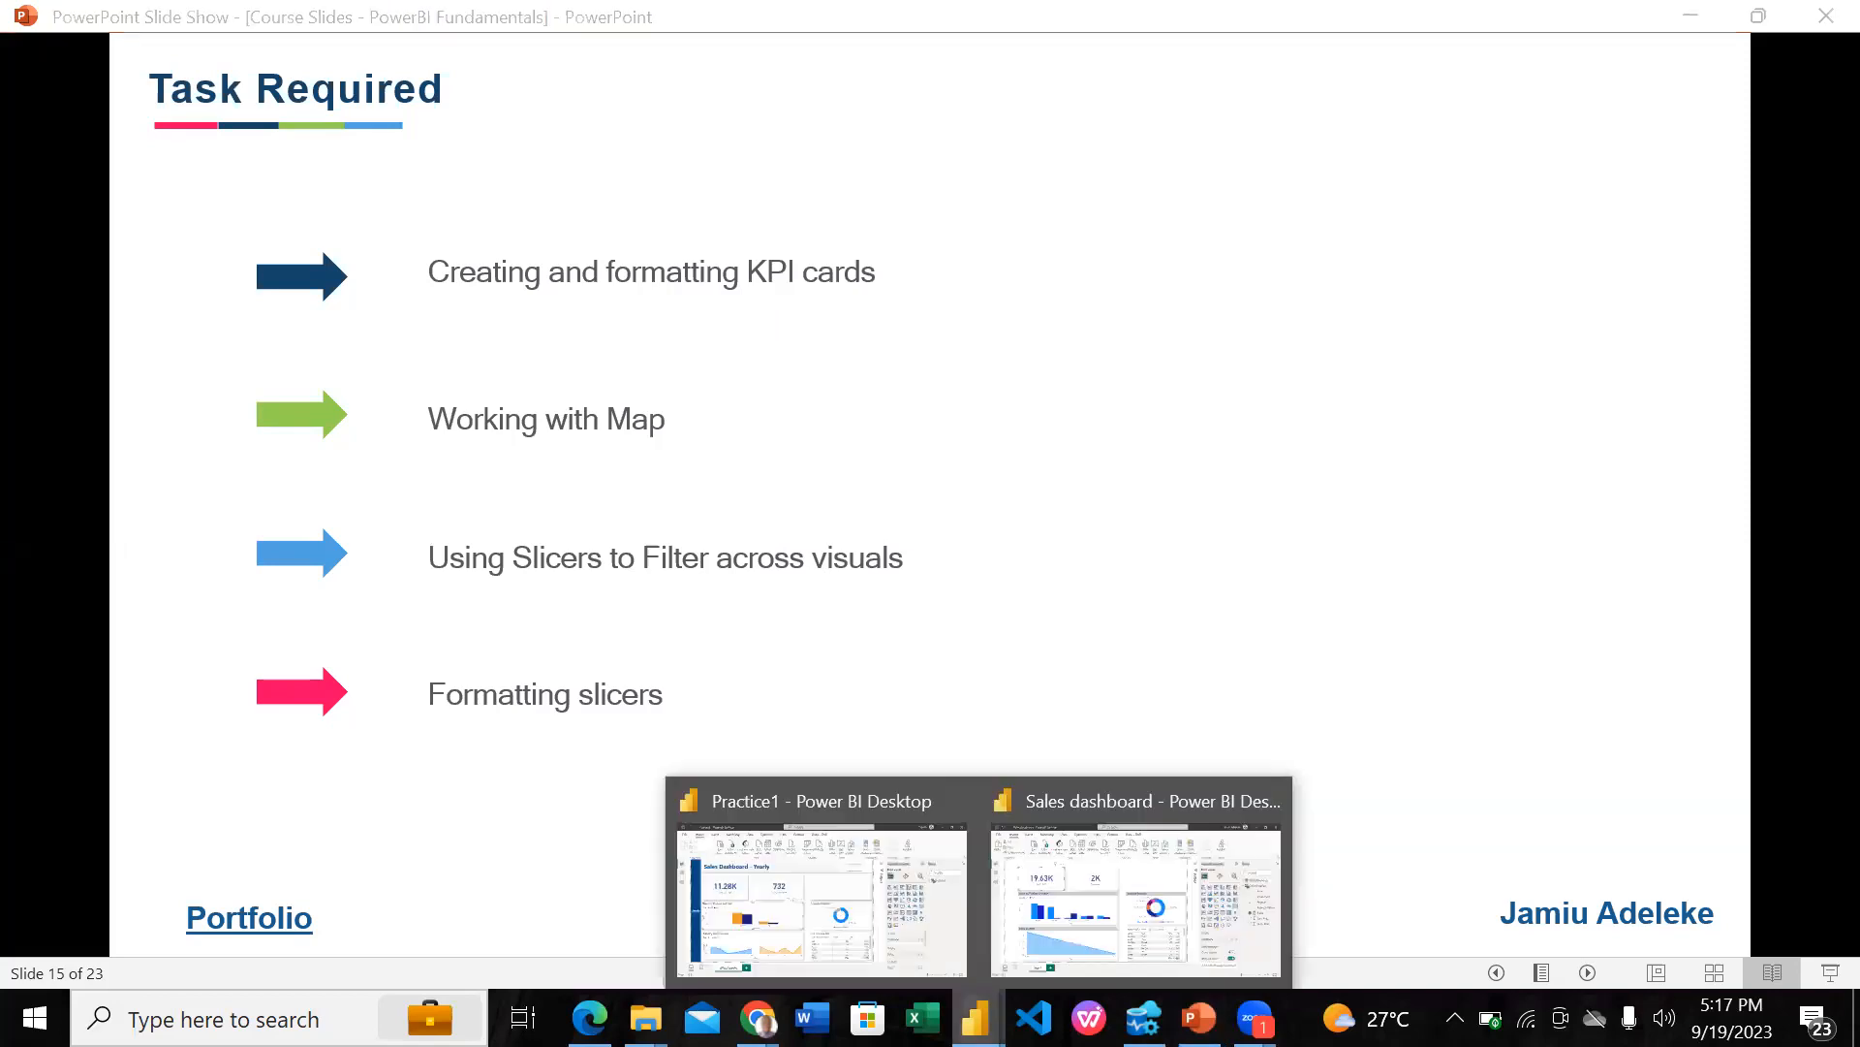
pyautogui.click(1046, 932)
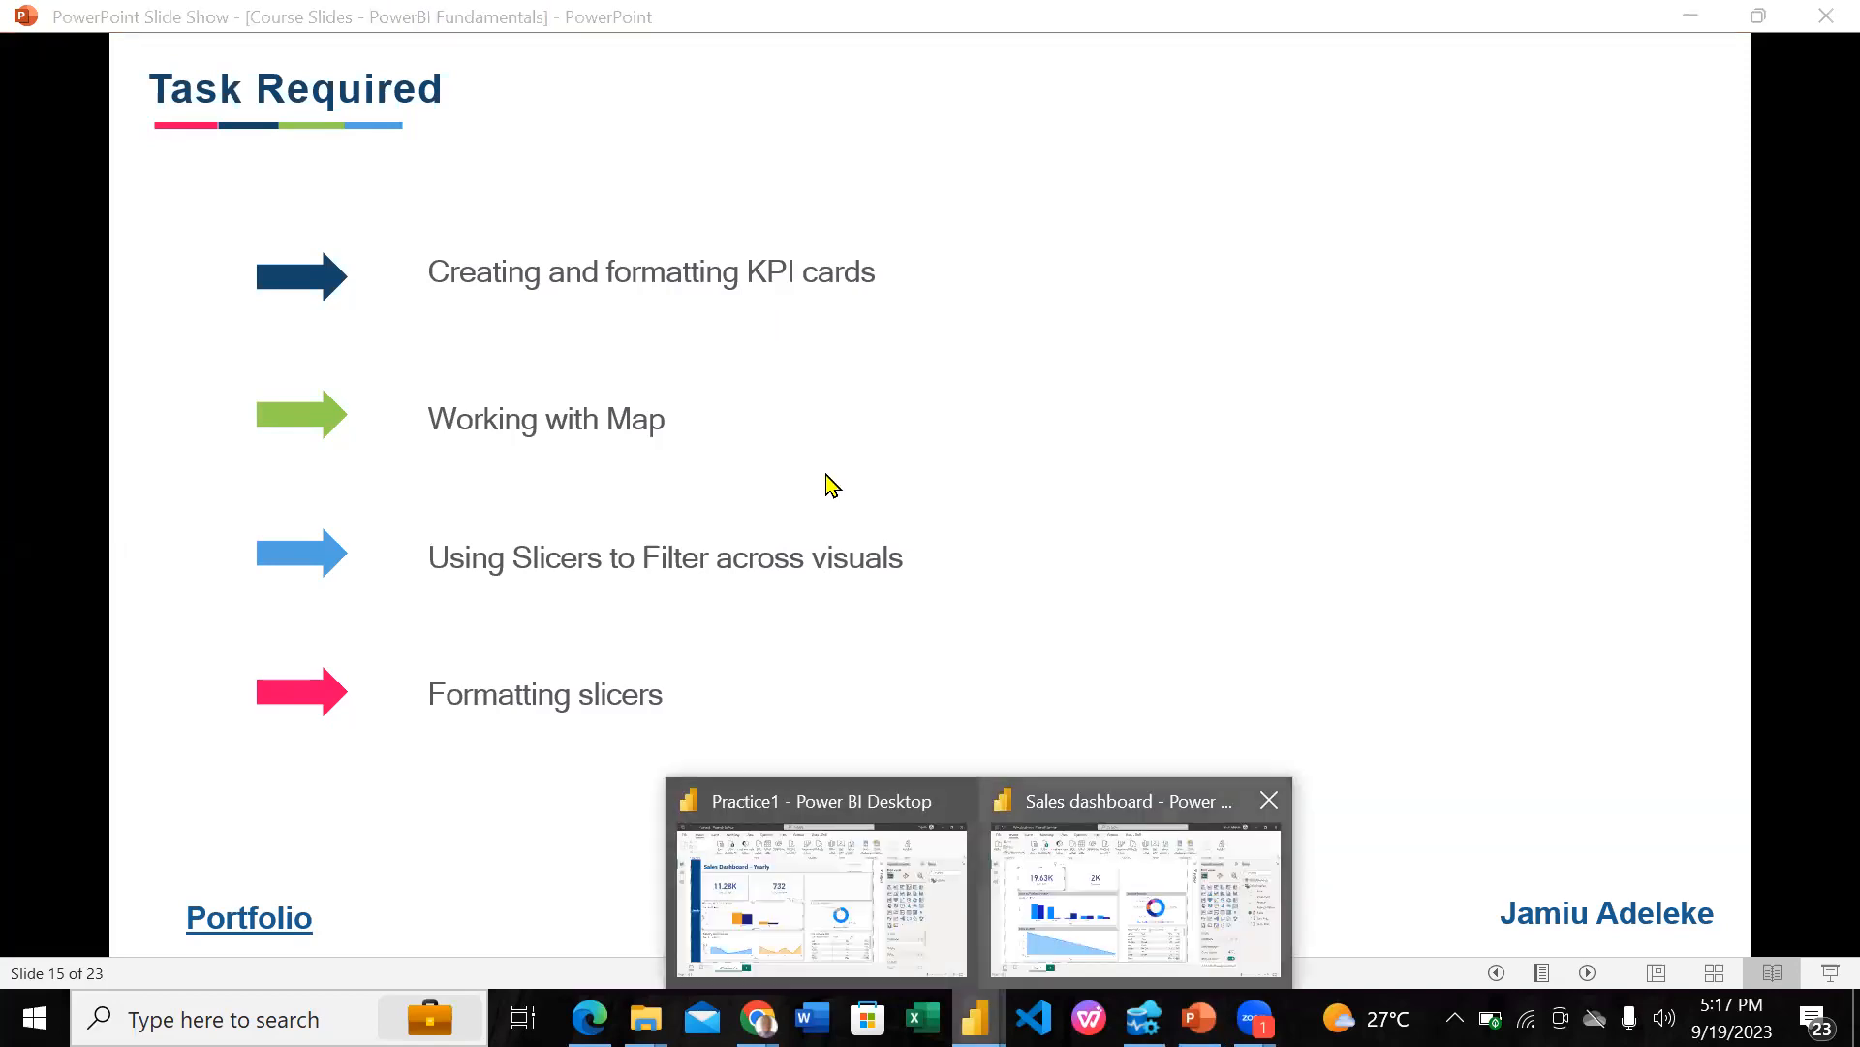
# Step: Add a map in the empty space above the donut chart with Region as location and Sales as bubble size
pyautogui.click(993, 327)
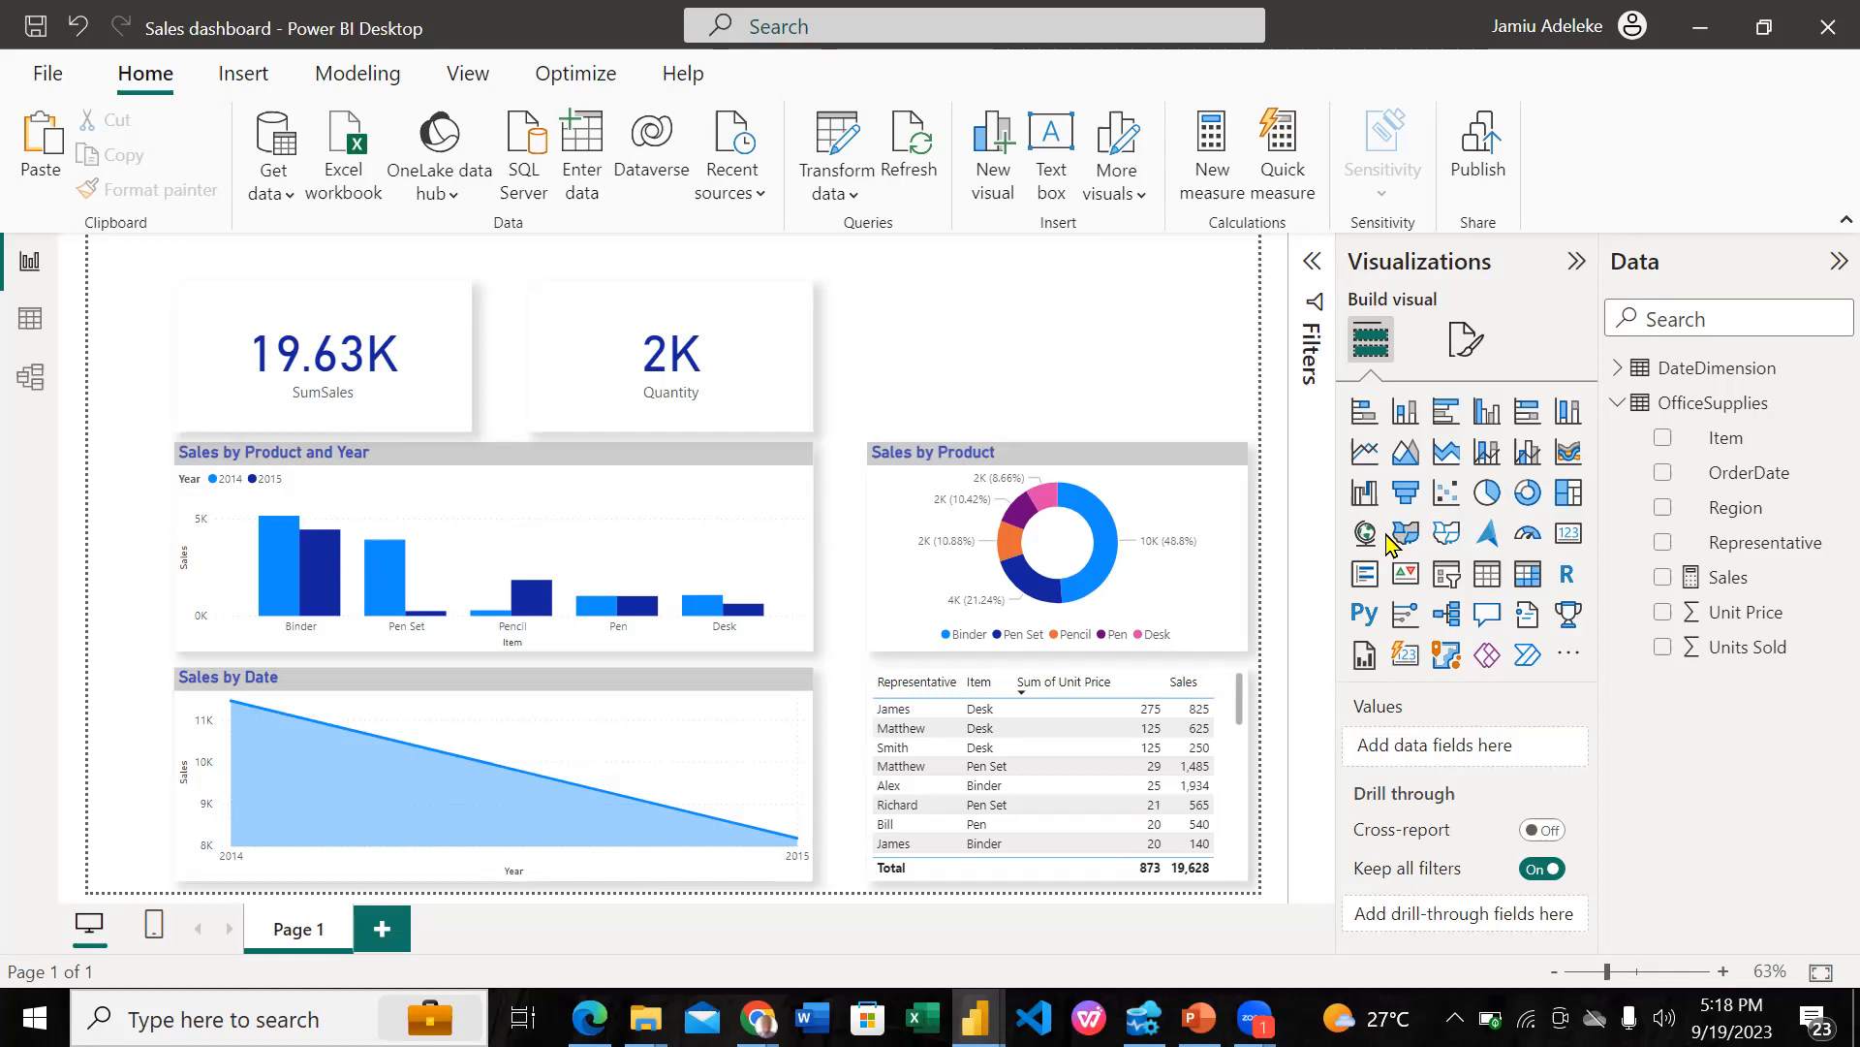
pyautogui.click(1564, 659)
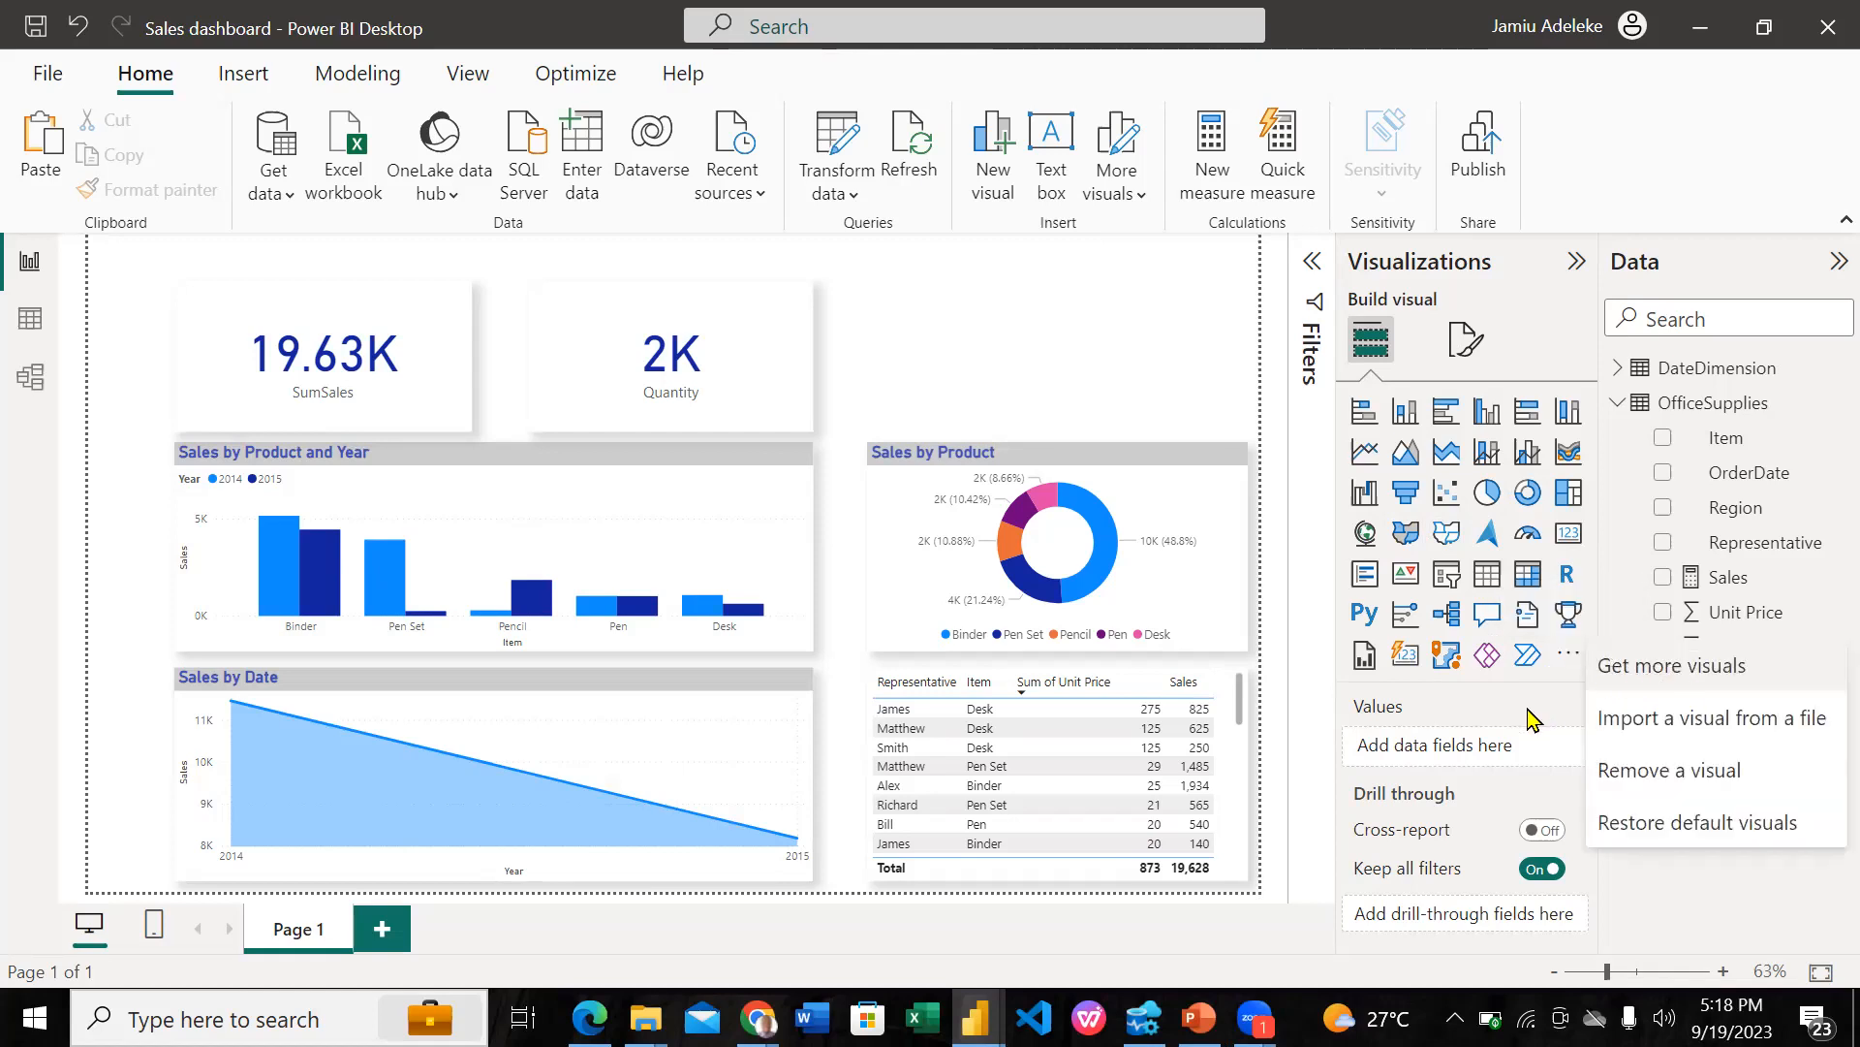
pyautogui.press('Escape')
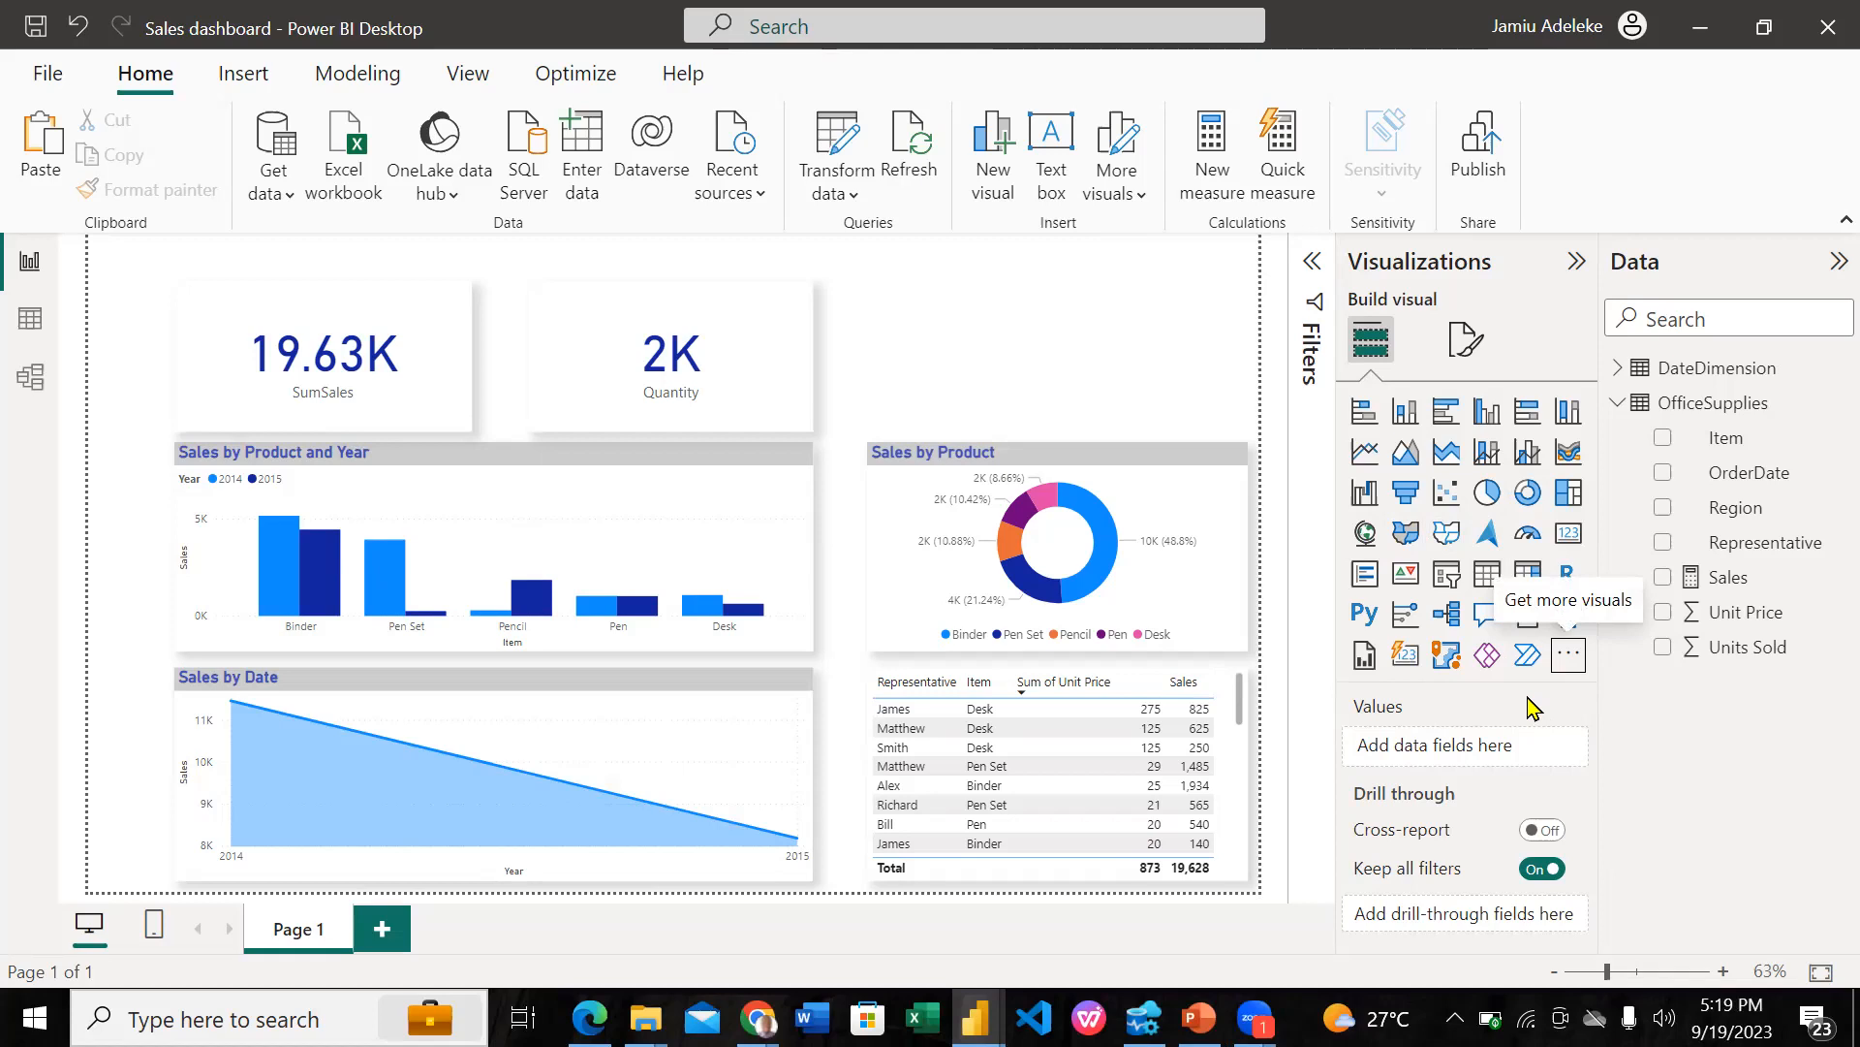
pyautogui.click(1365, 533)
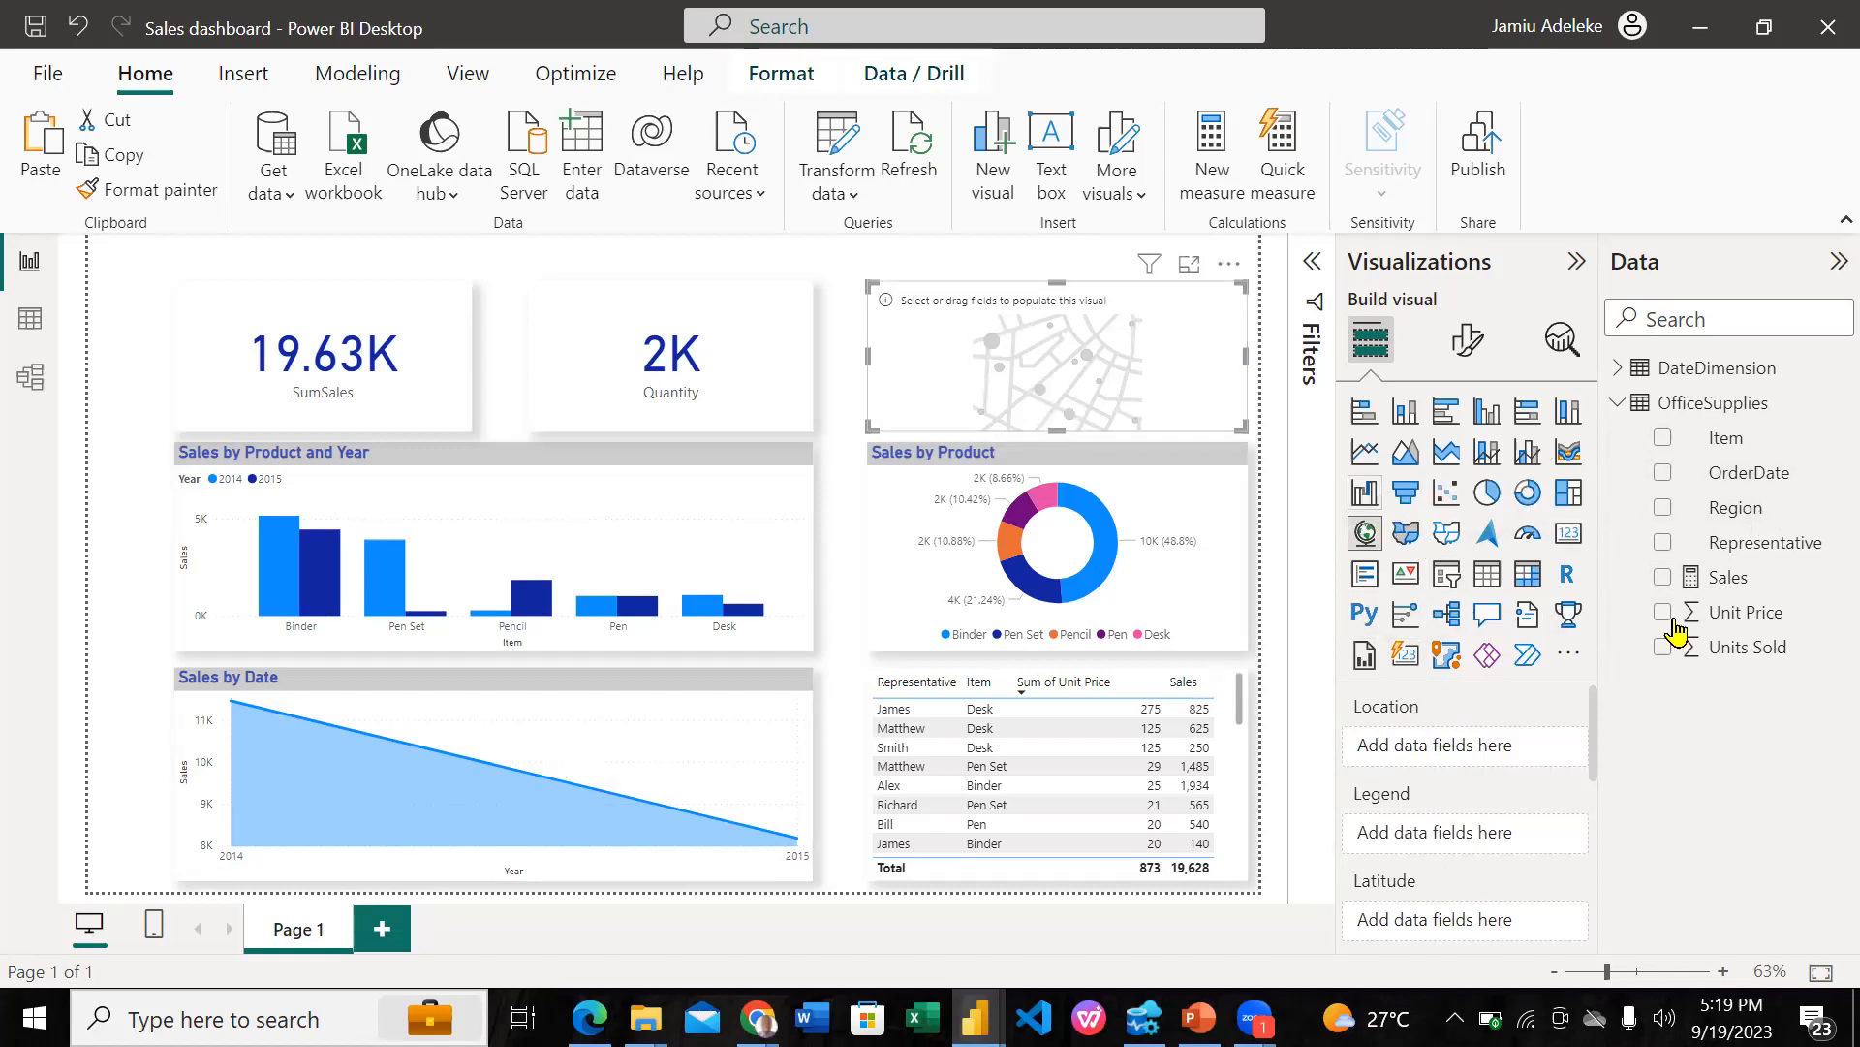
pyautogui.click(1664, 508)
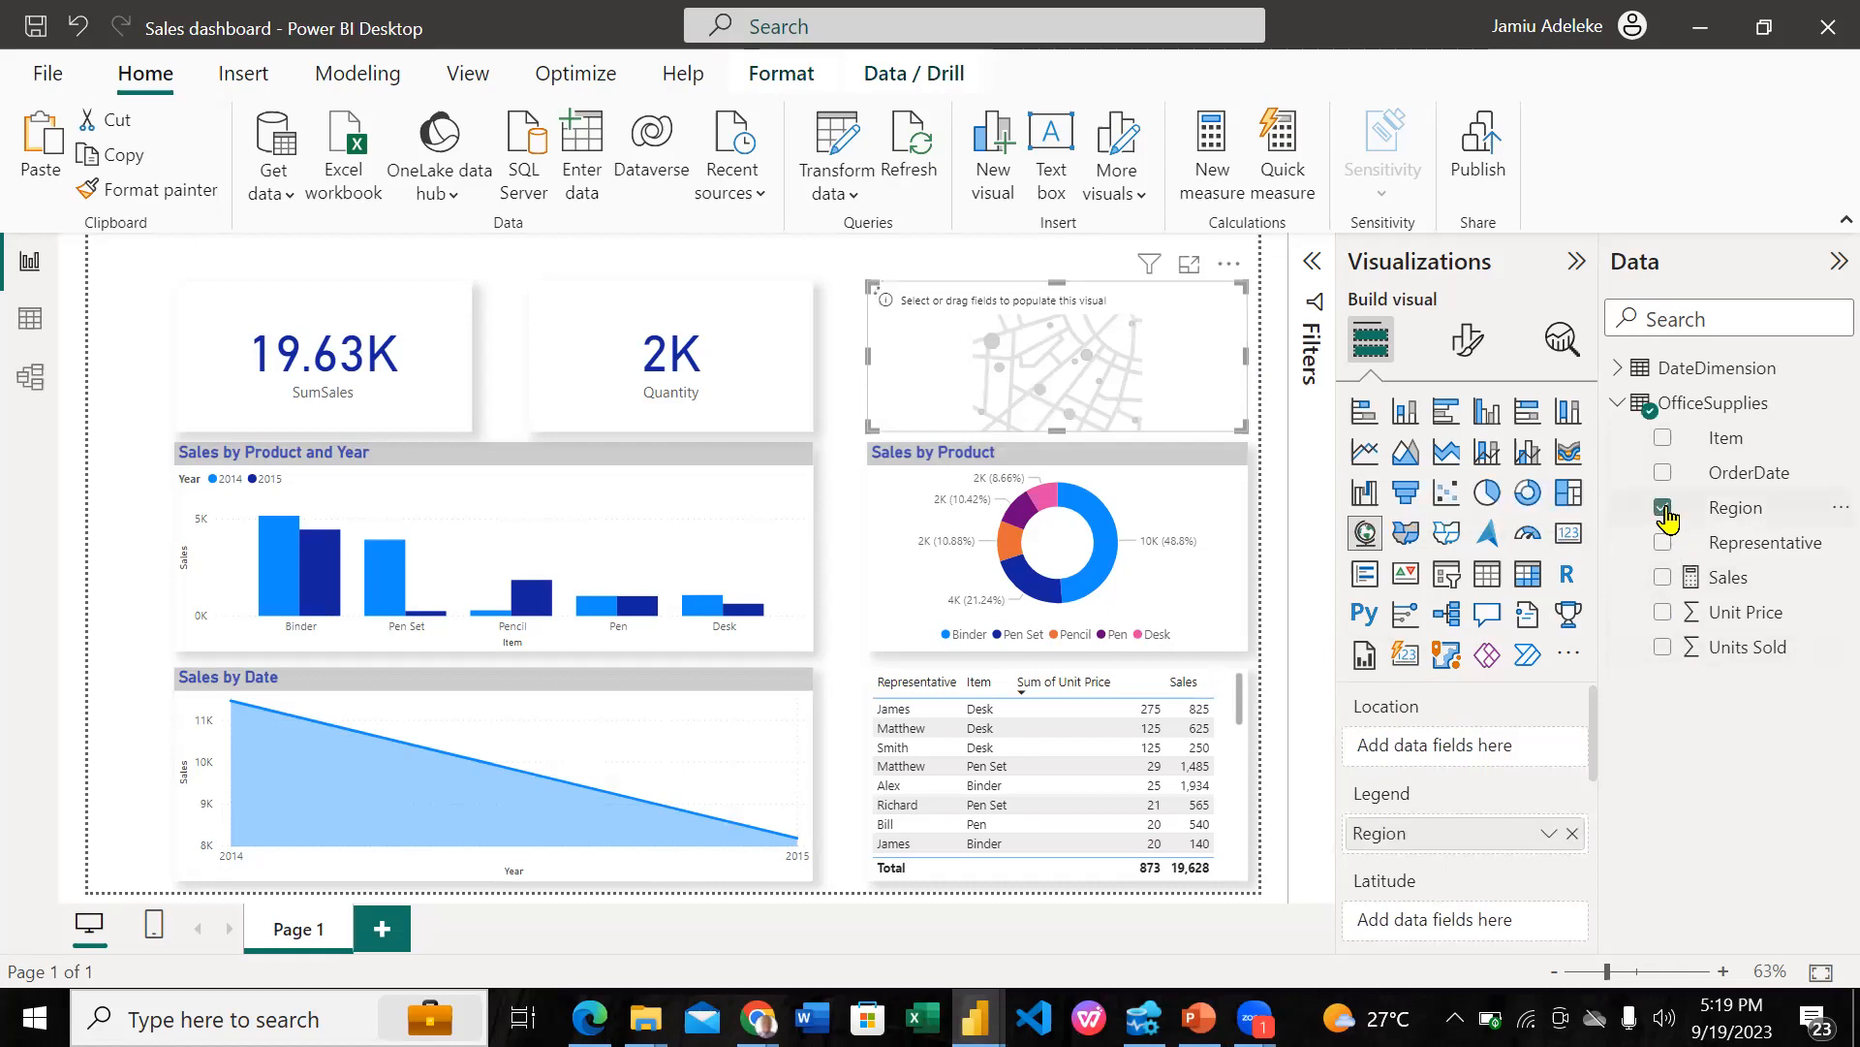
pyautogui.click(1664, 579)
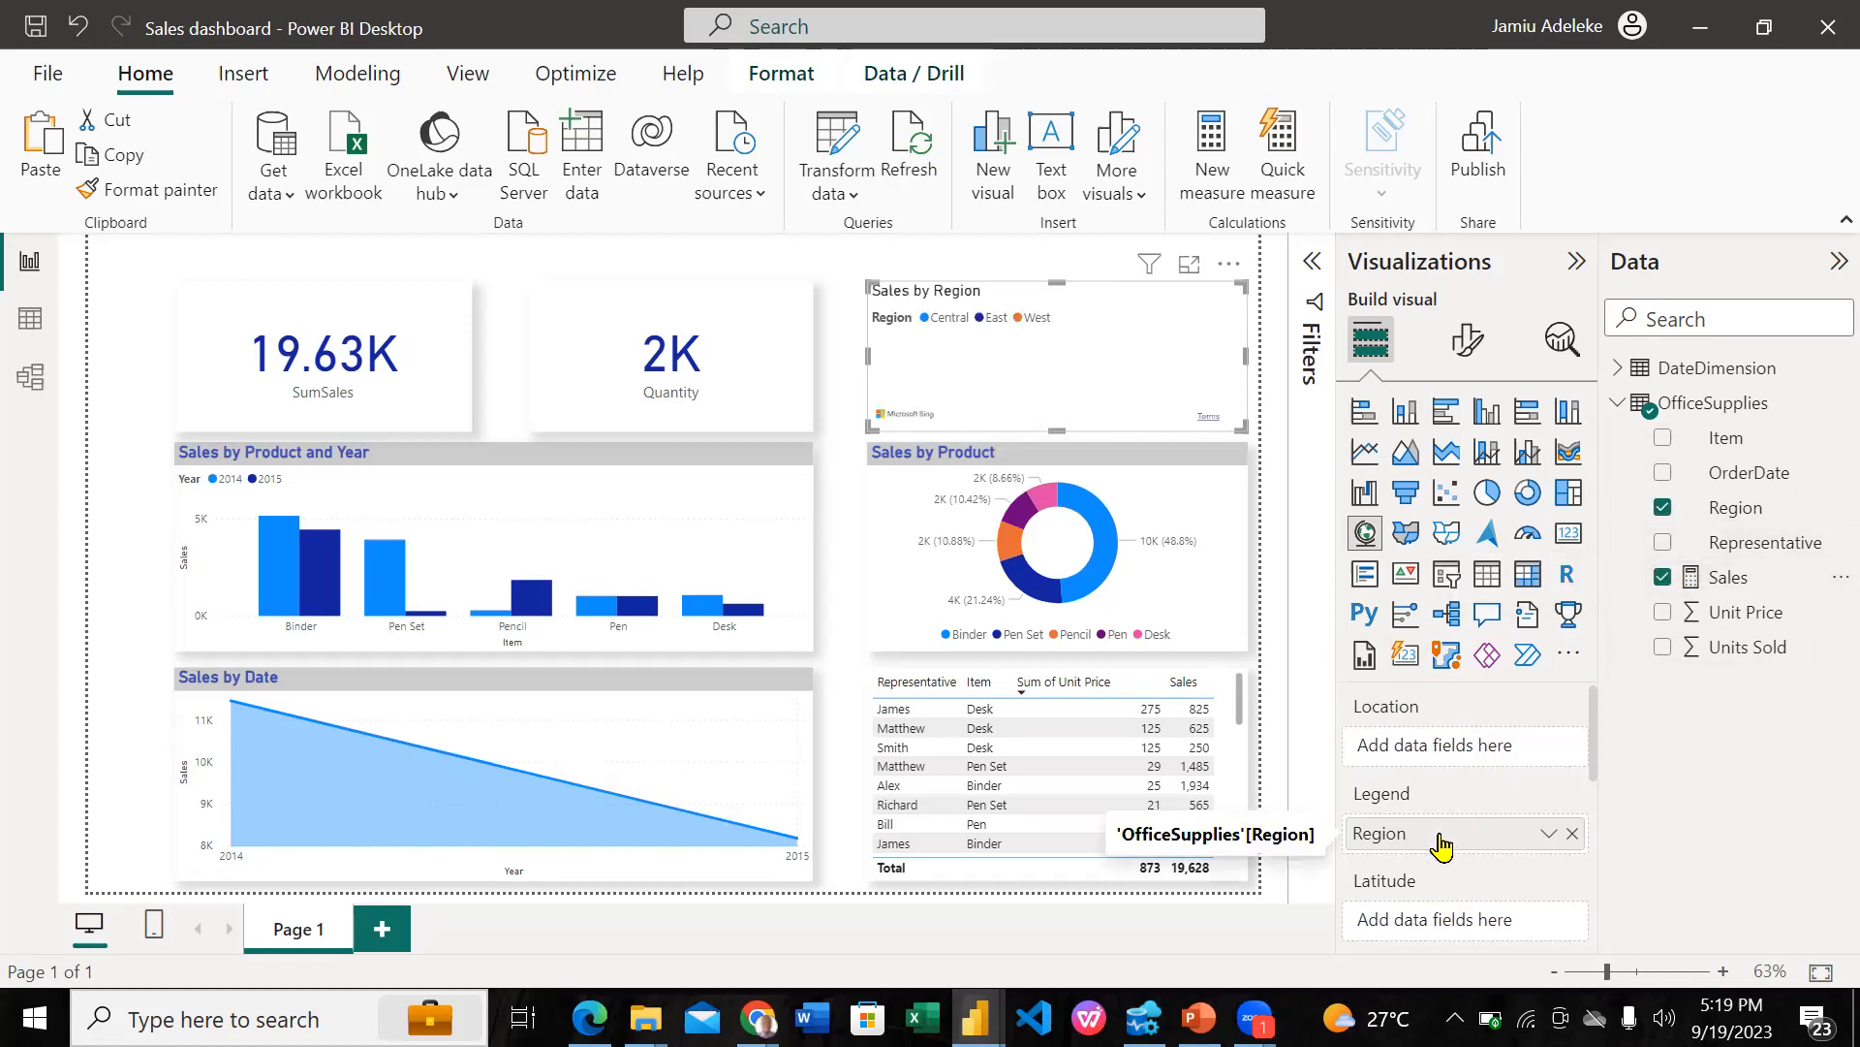
pyautogui.moveTo(1441, 843); pyautogui.dragTo(1436, 752)
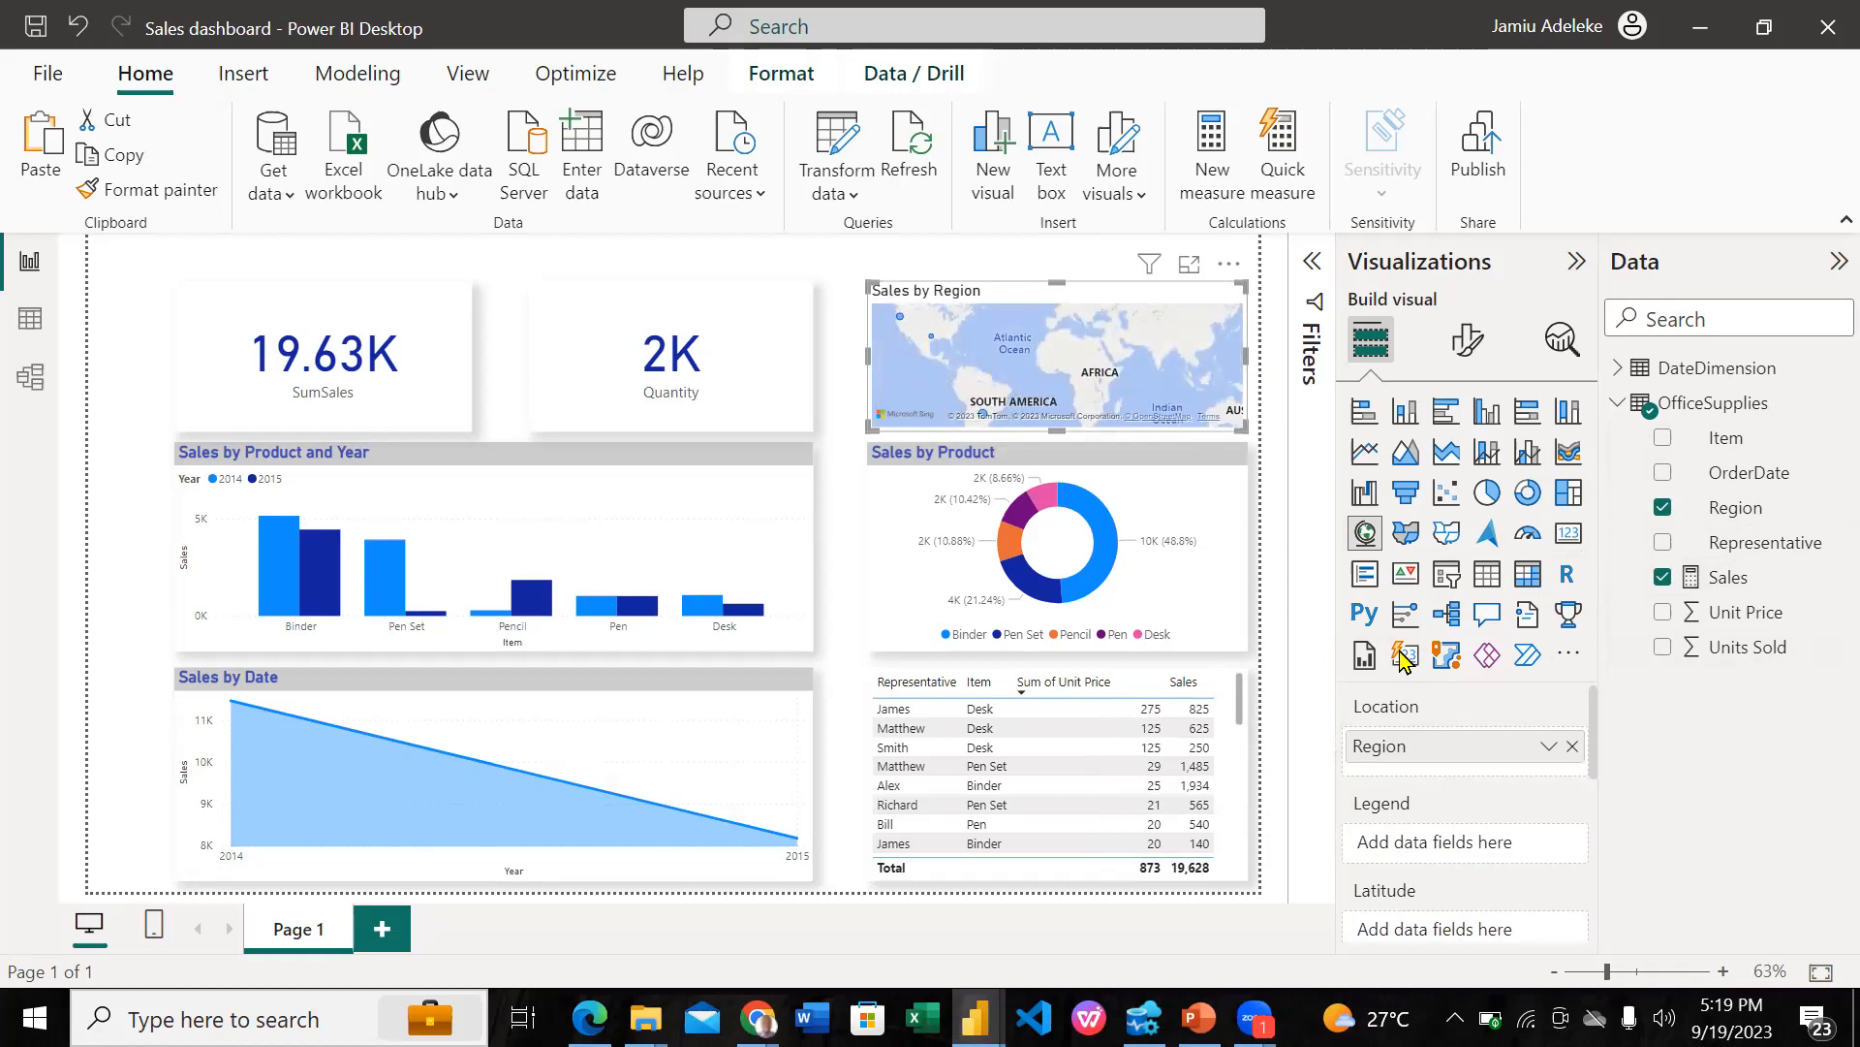
pyautogui.scroll(-2, 1430, 882)
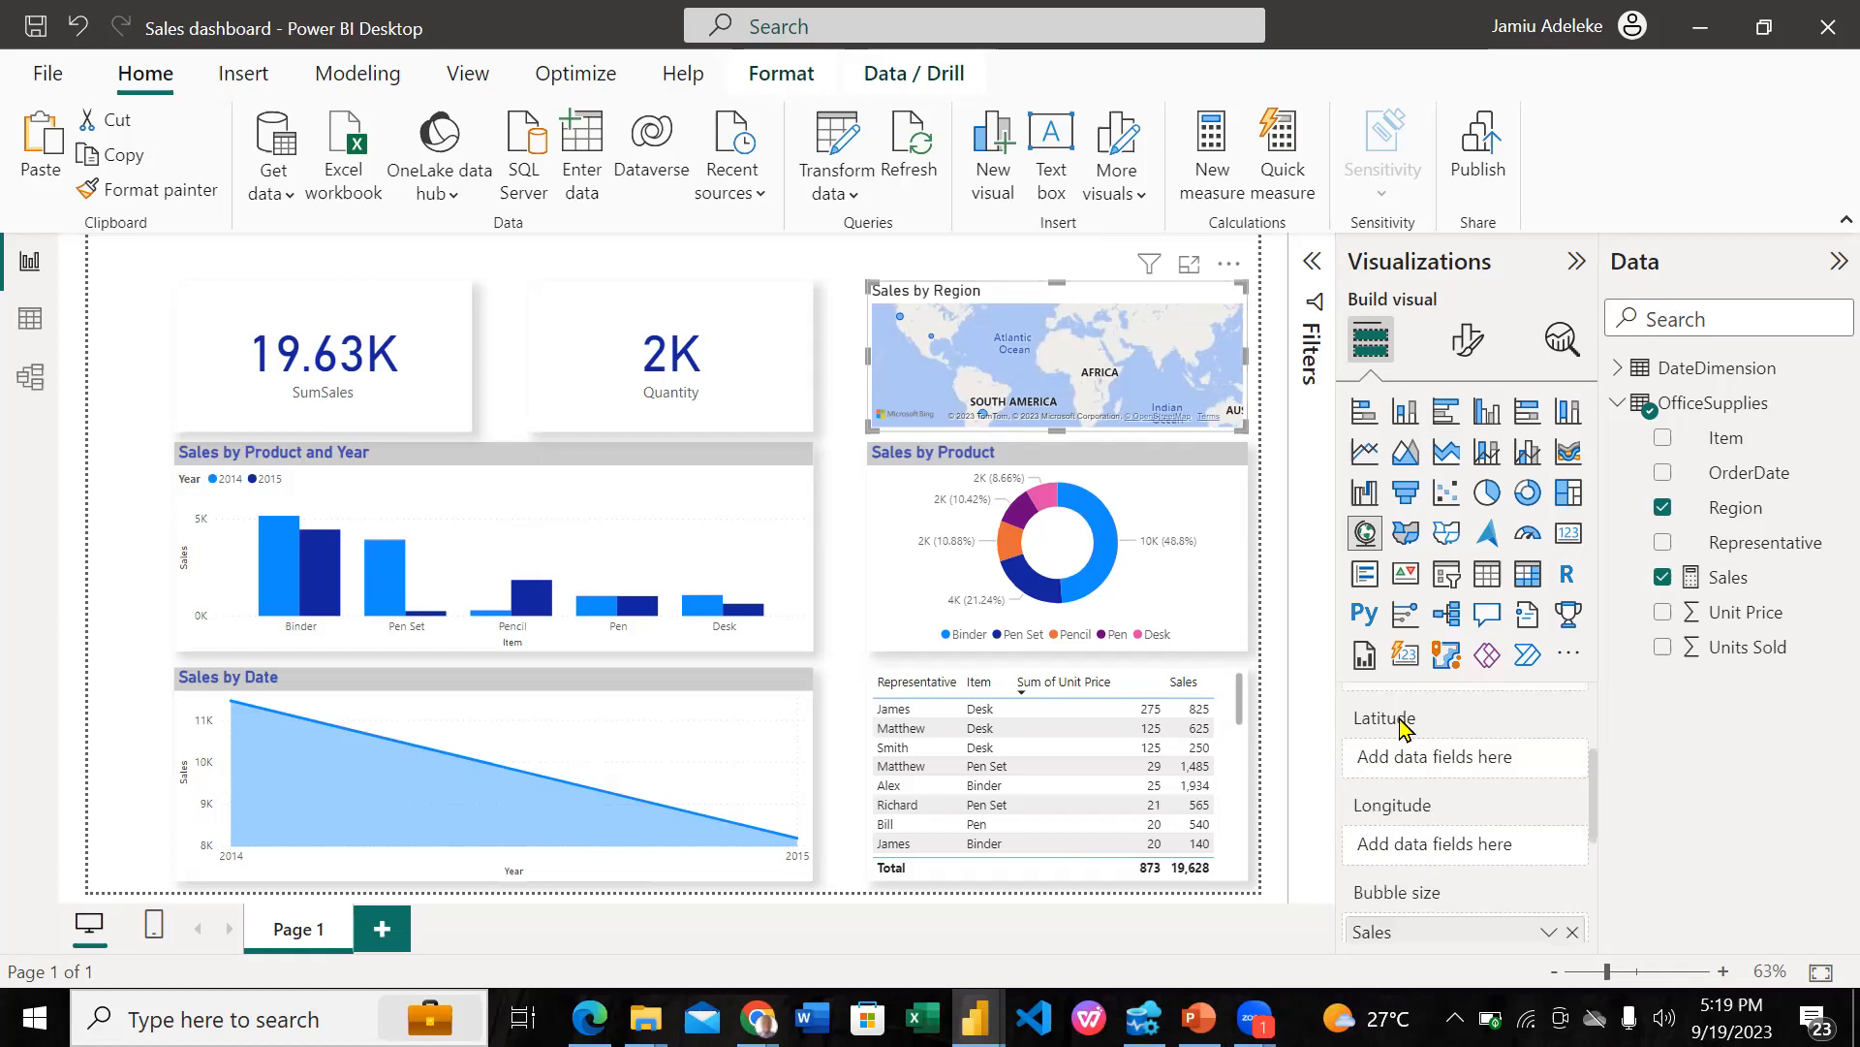
pyautogui.scroll(-2, 1402, 724)
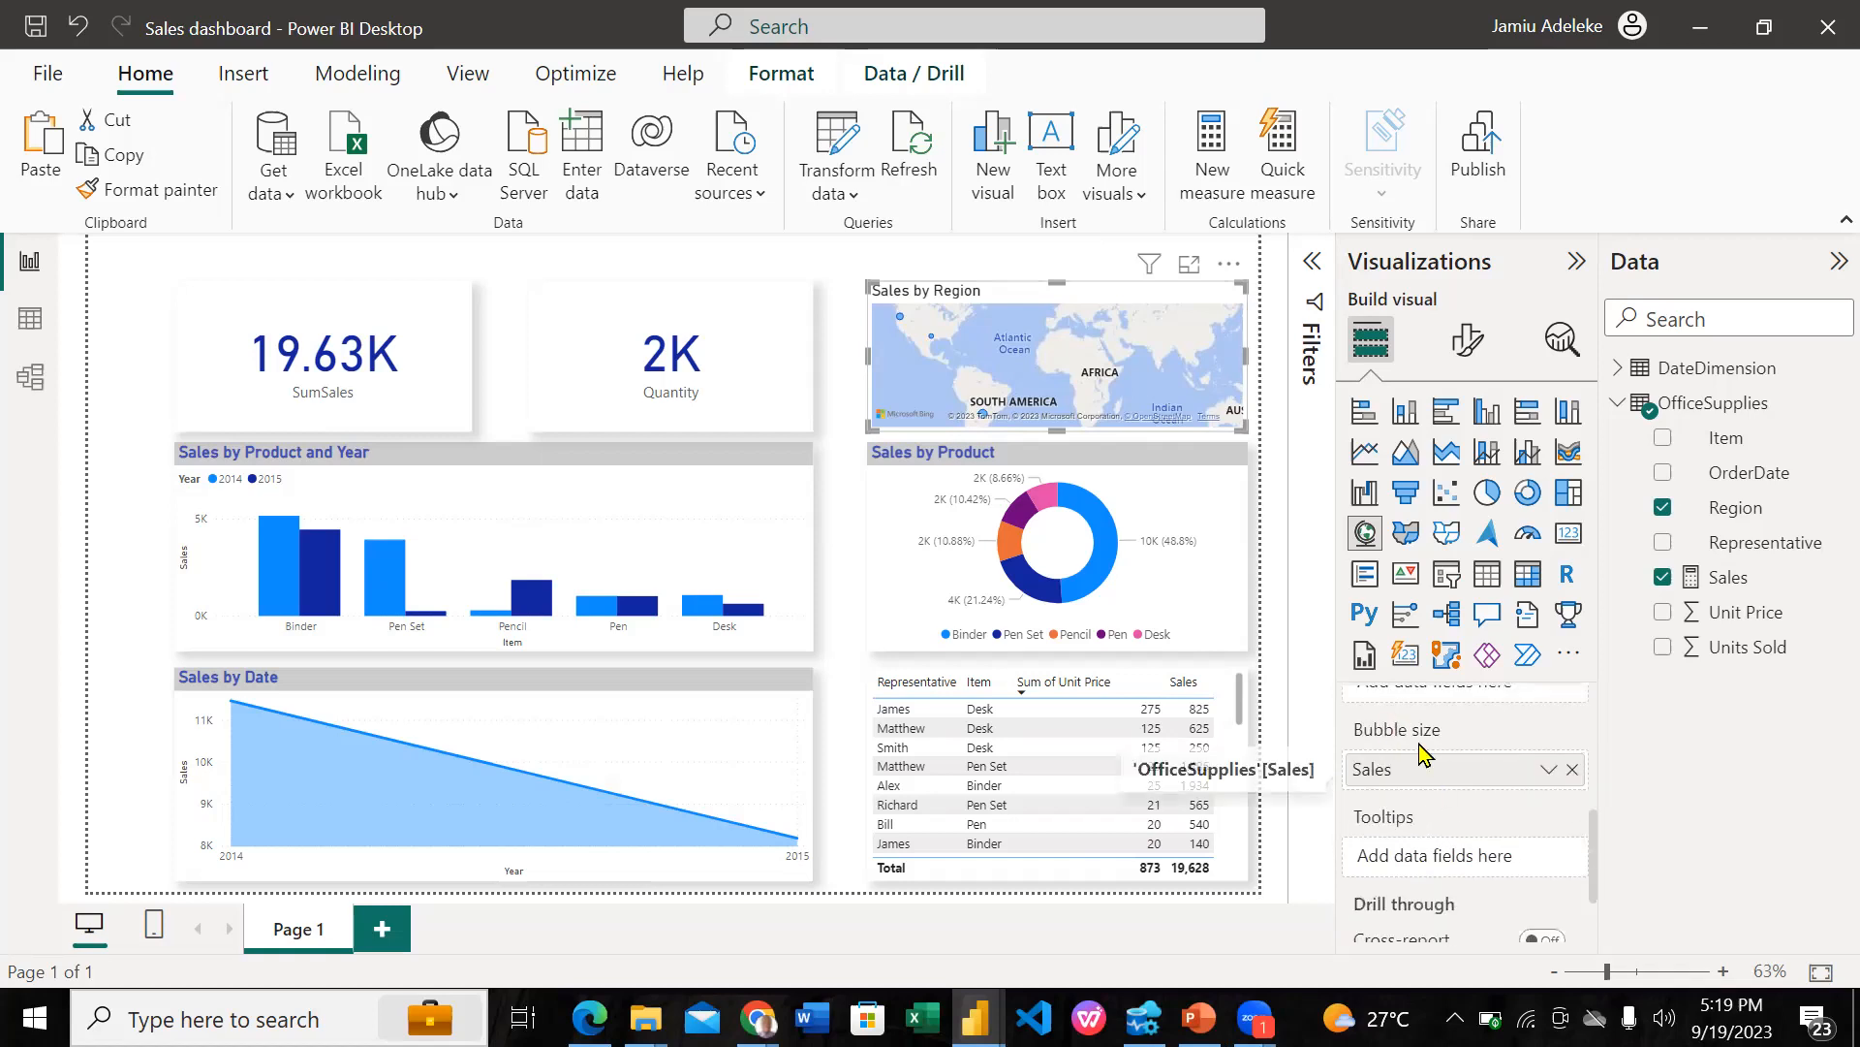
pyautogui.scroll(2, 1432, 809)
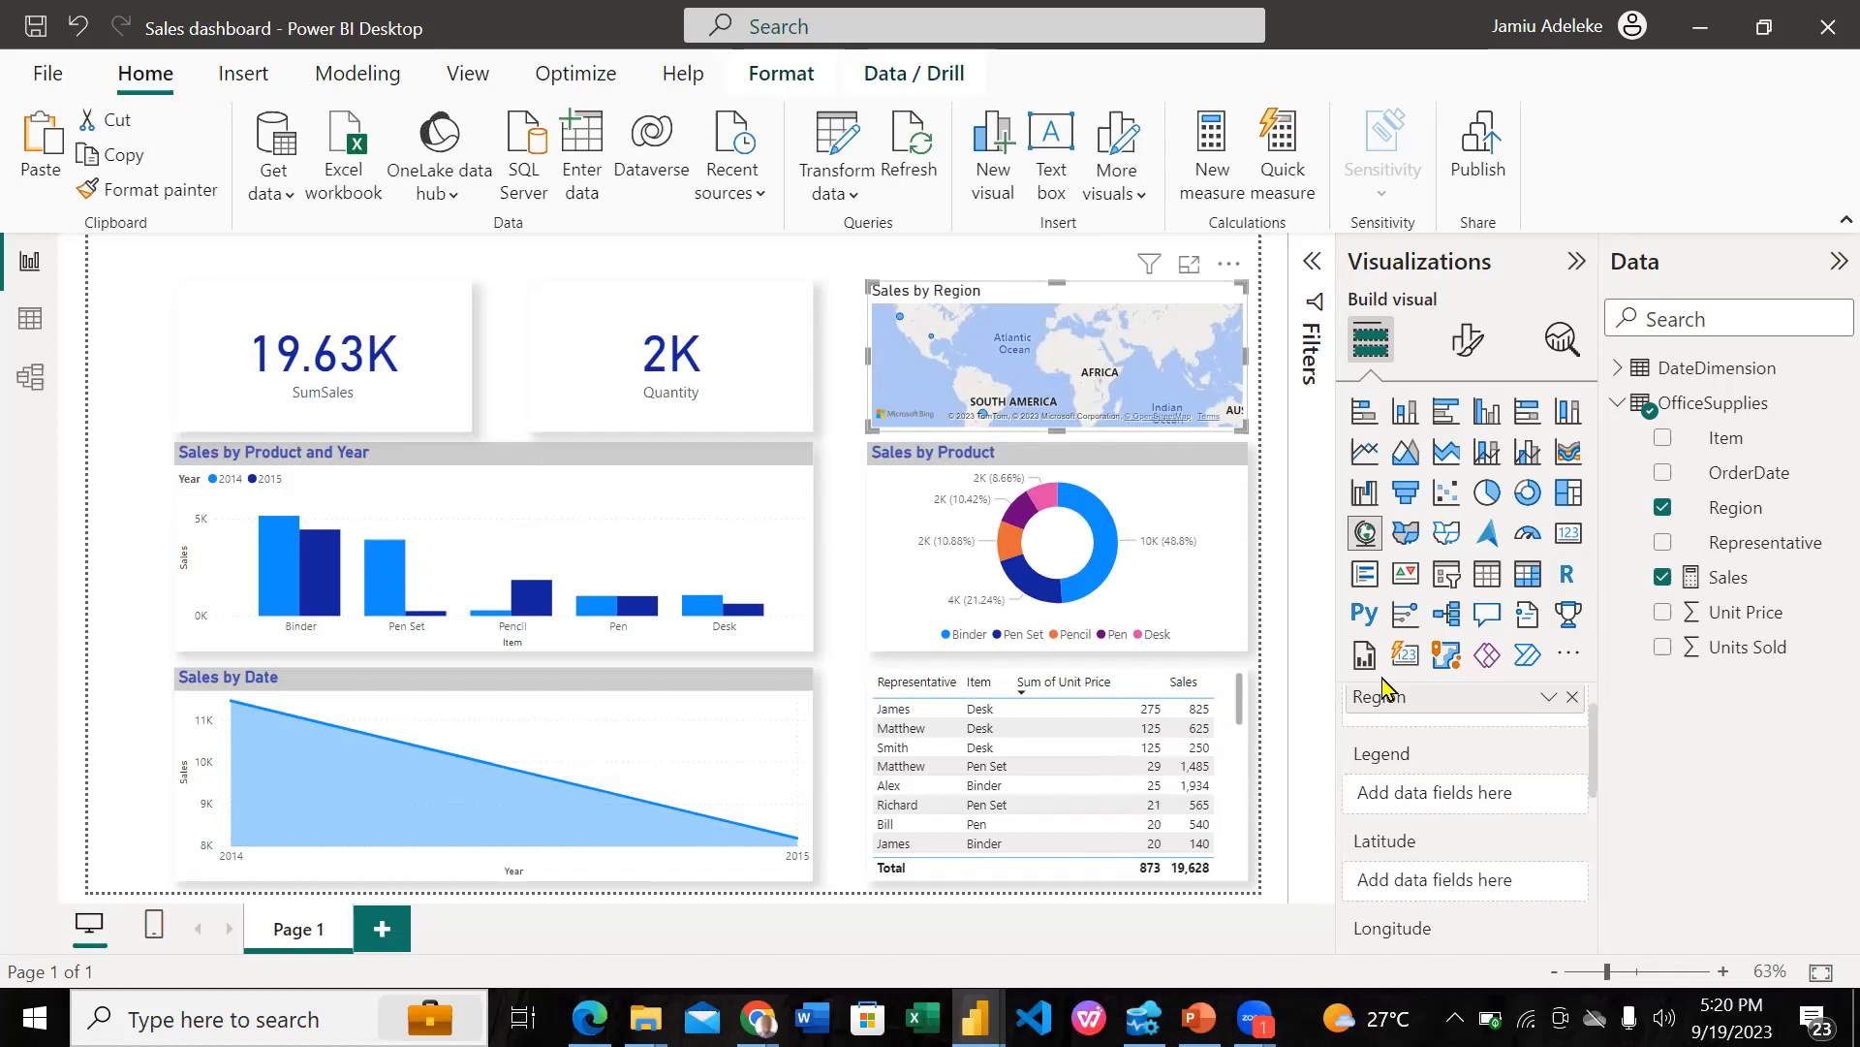
pyautogui.scroll(2, 1432, 809)
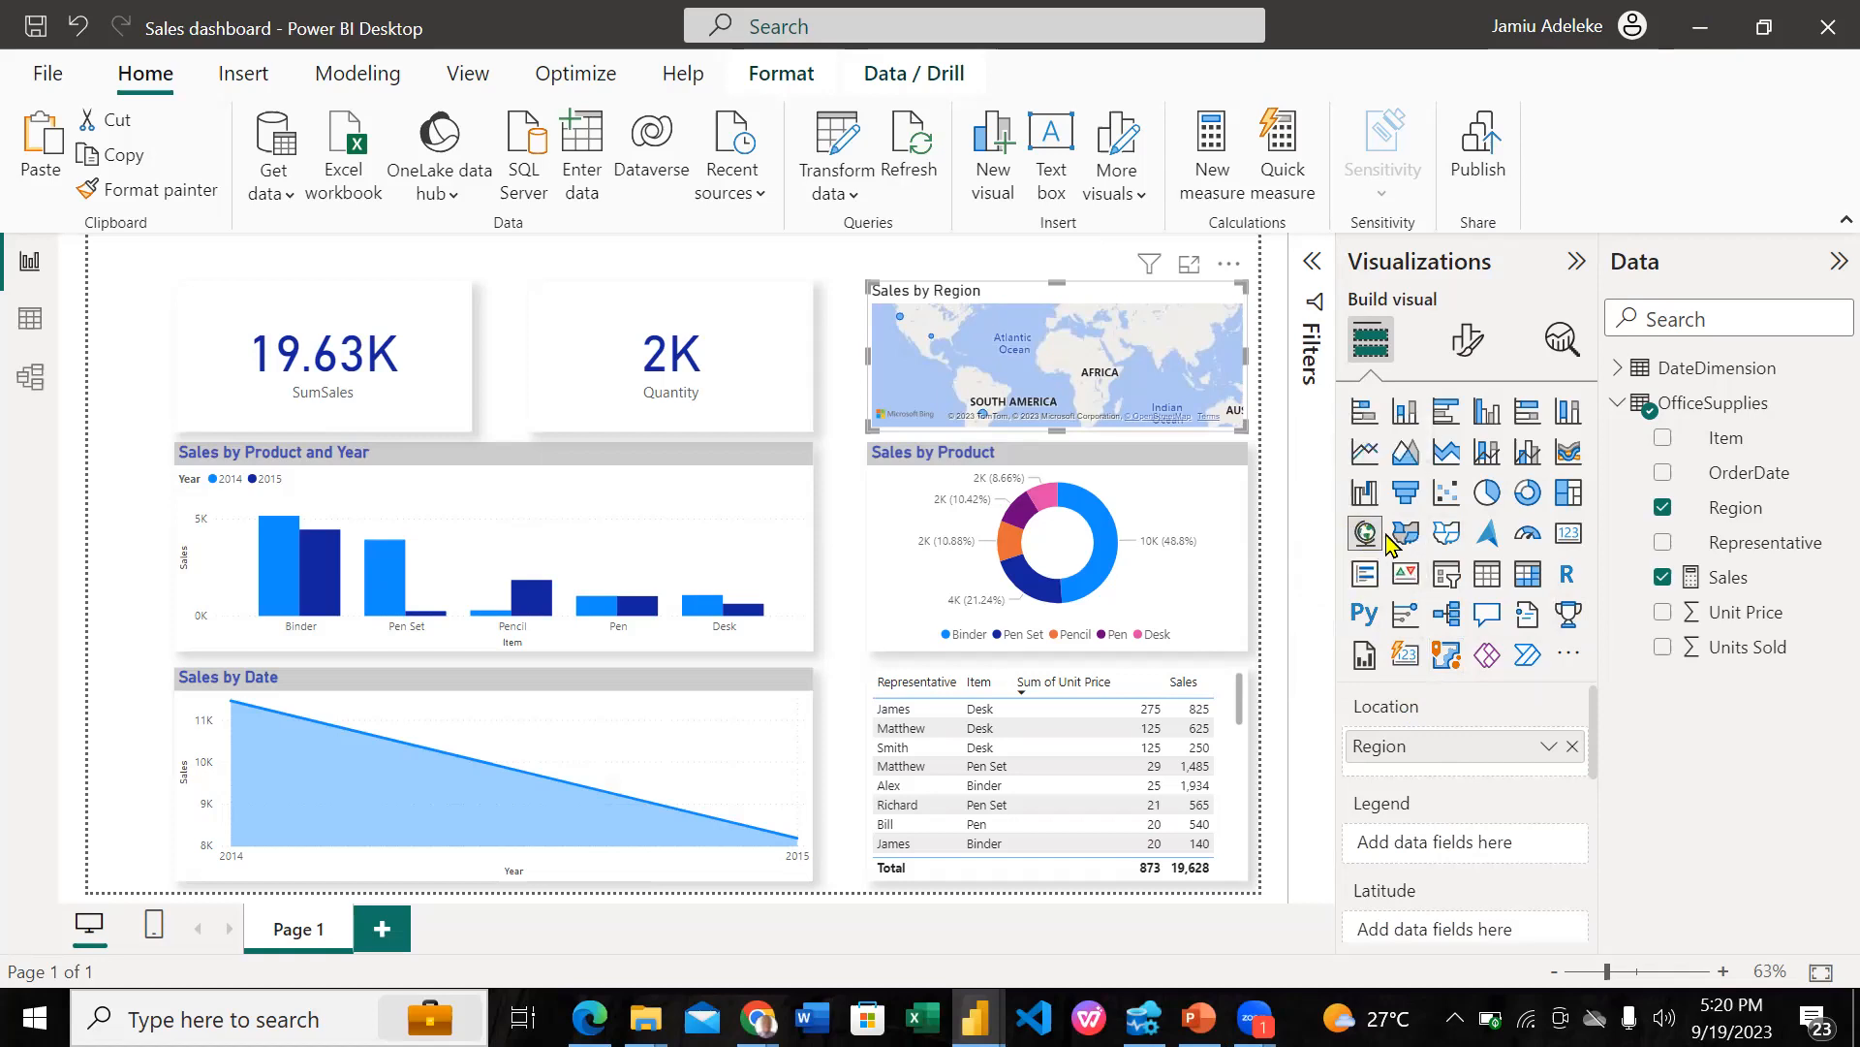
# Step: Convert the Sales by Region map to an ArcGIS map and extend it downward over the donut chart
pyautogui.click(1444, 659)
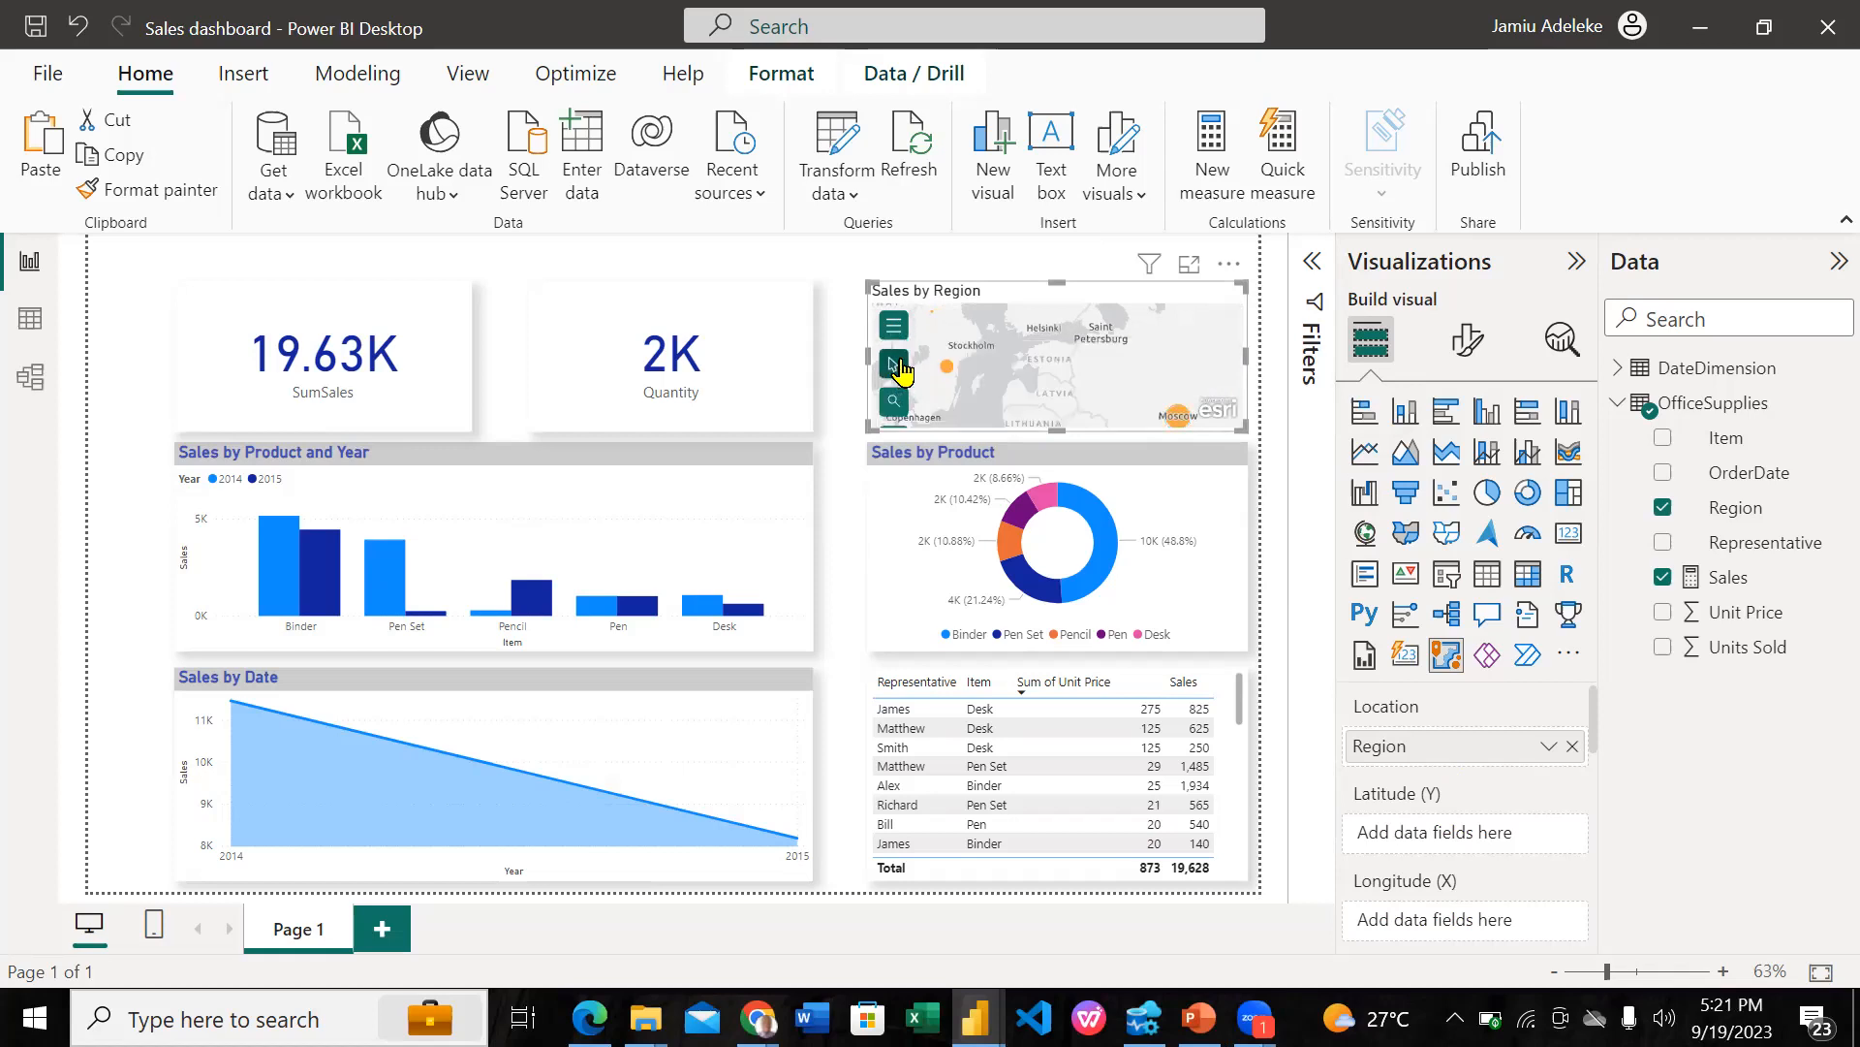
pyautogui.moveTo(1059, 431); pyautogui.dragTo(1071, 615)
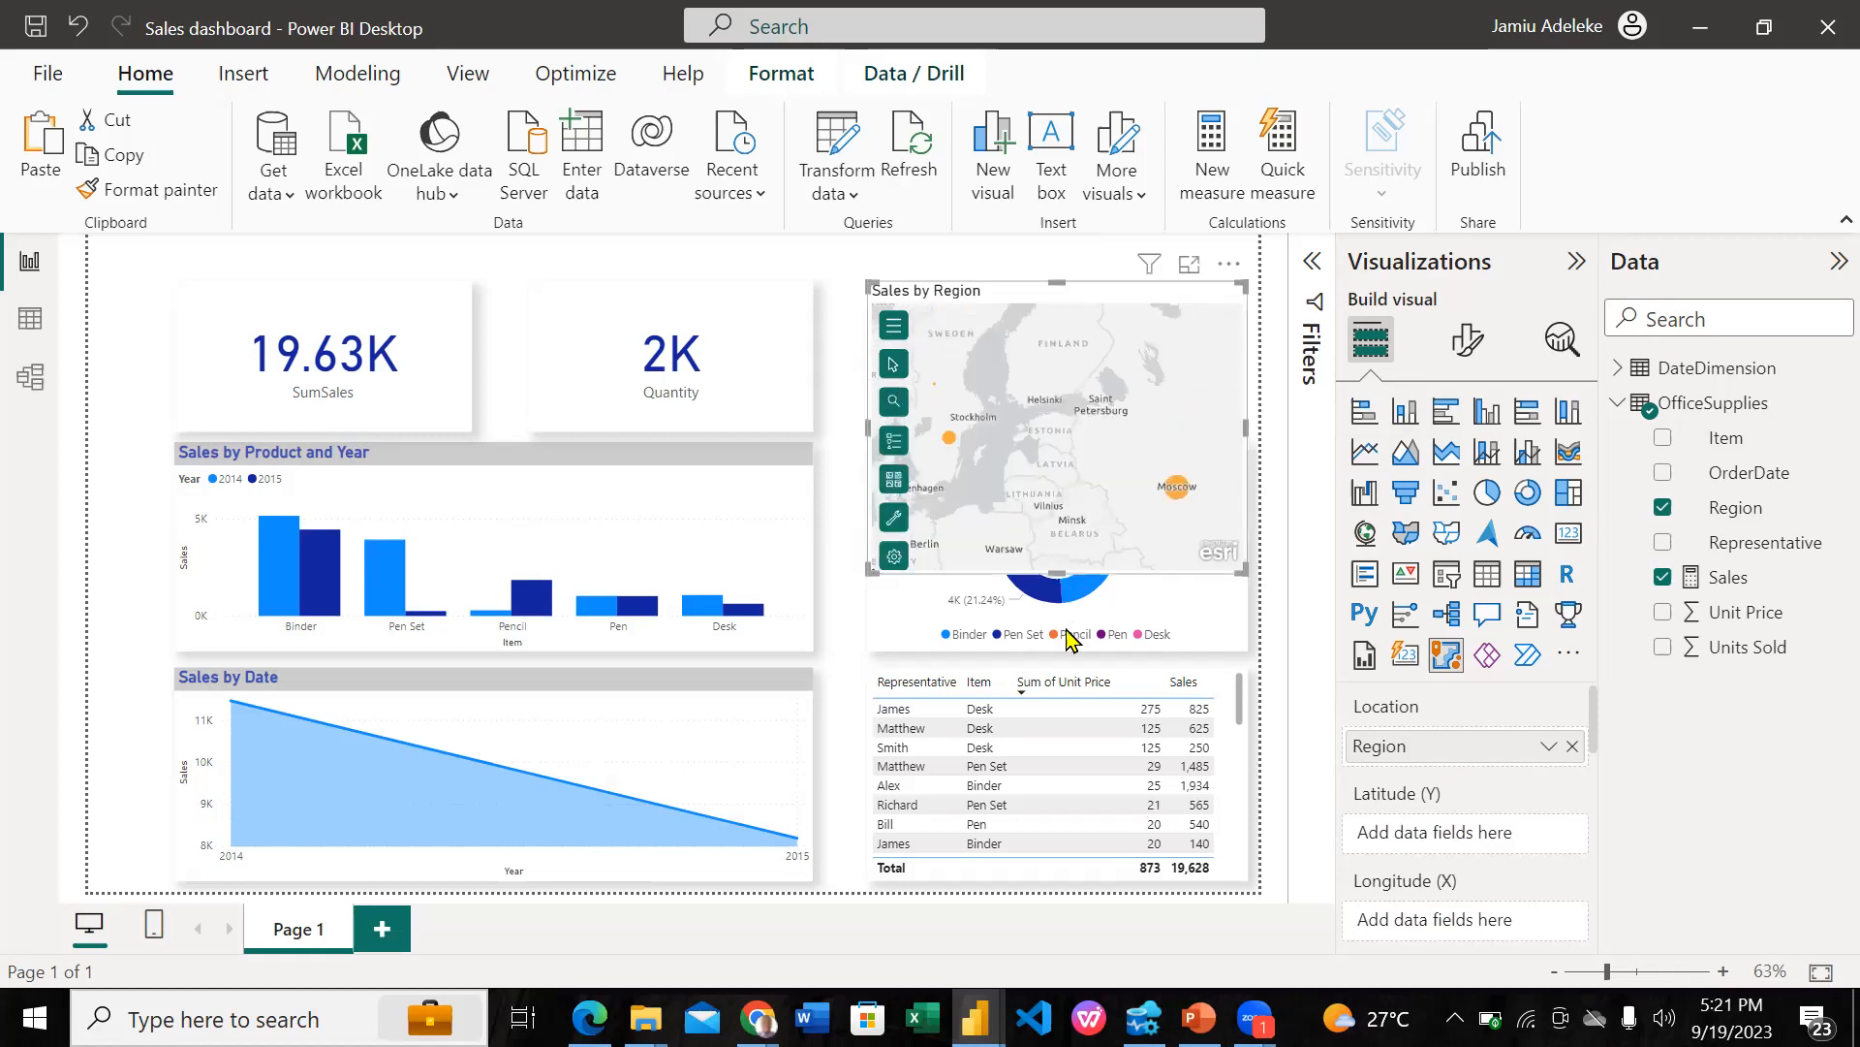
# Step: Search the ArcGIS map for the place "east" and clear the search text
pyautogui.click(893, 402)
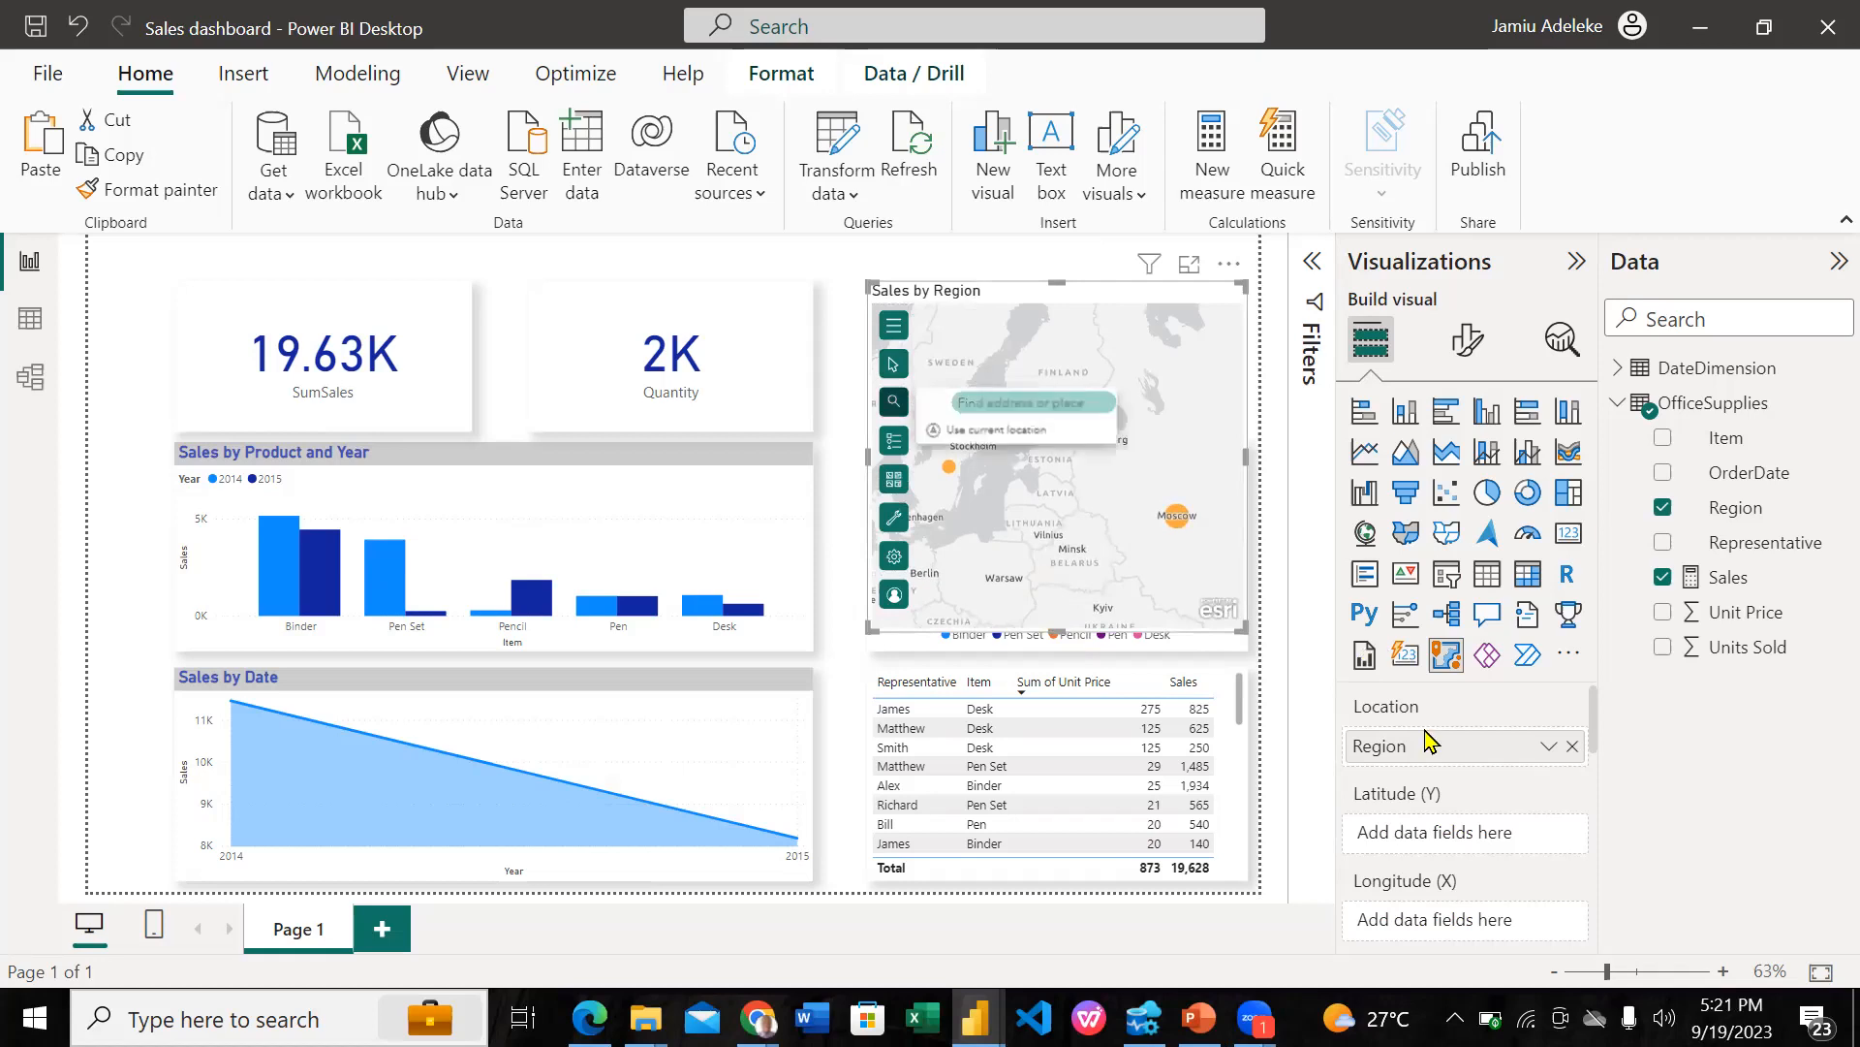
pyautogui.write('east')
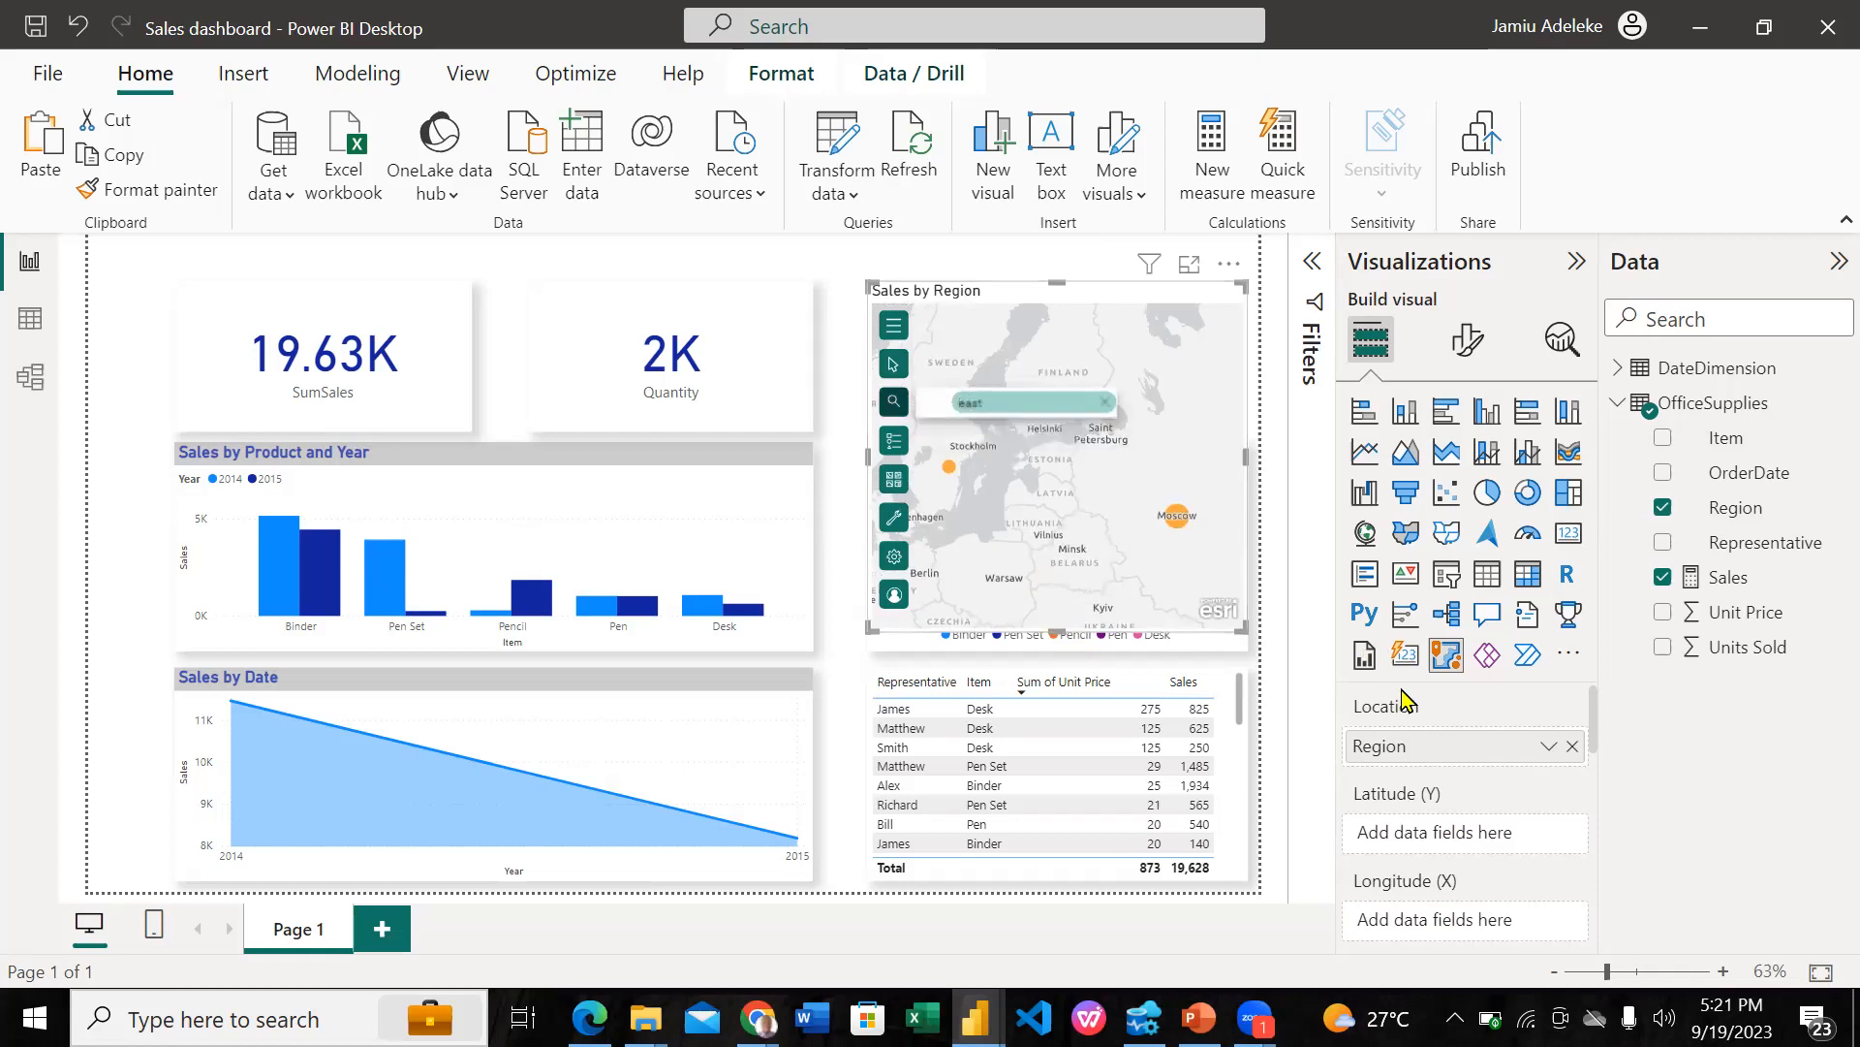
pyautogui.press('Return')
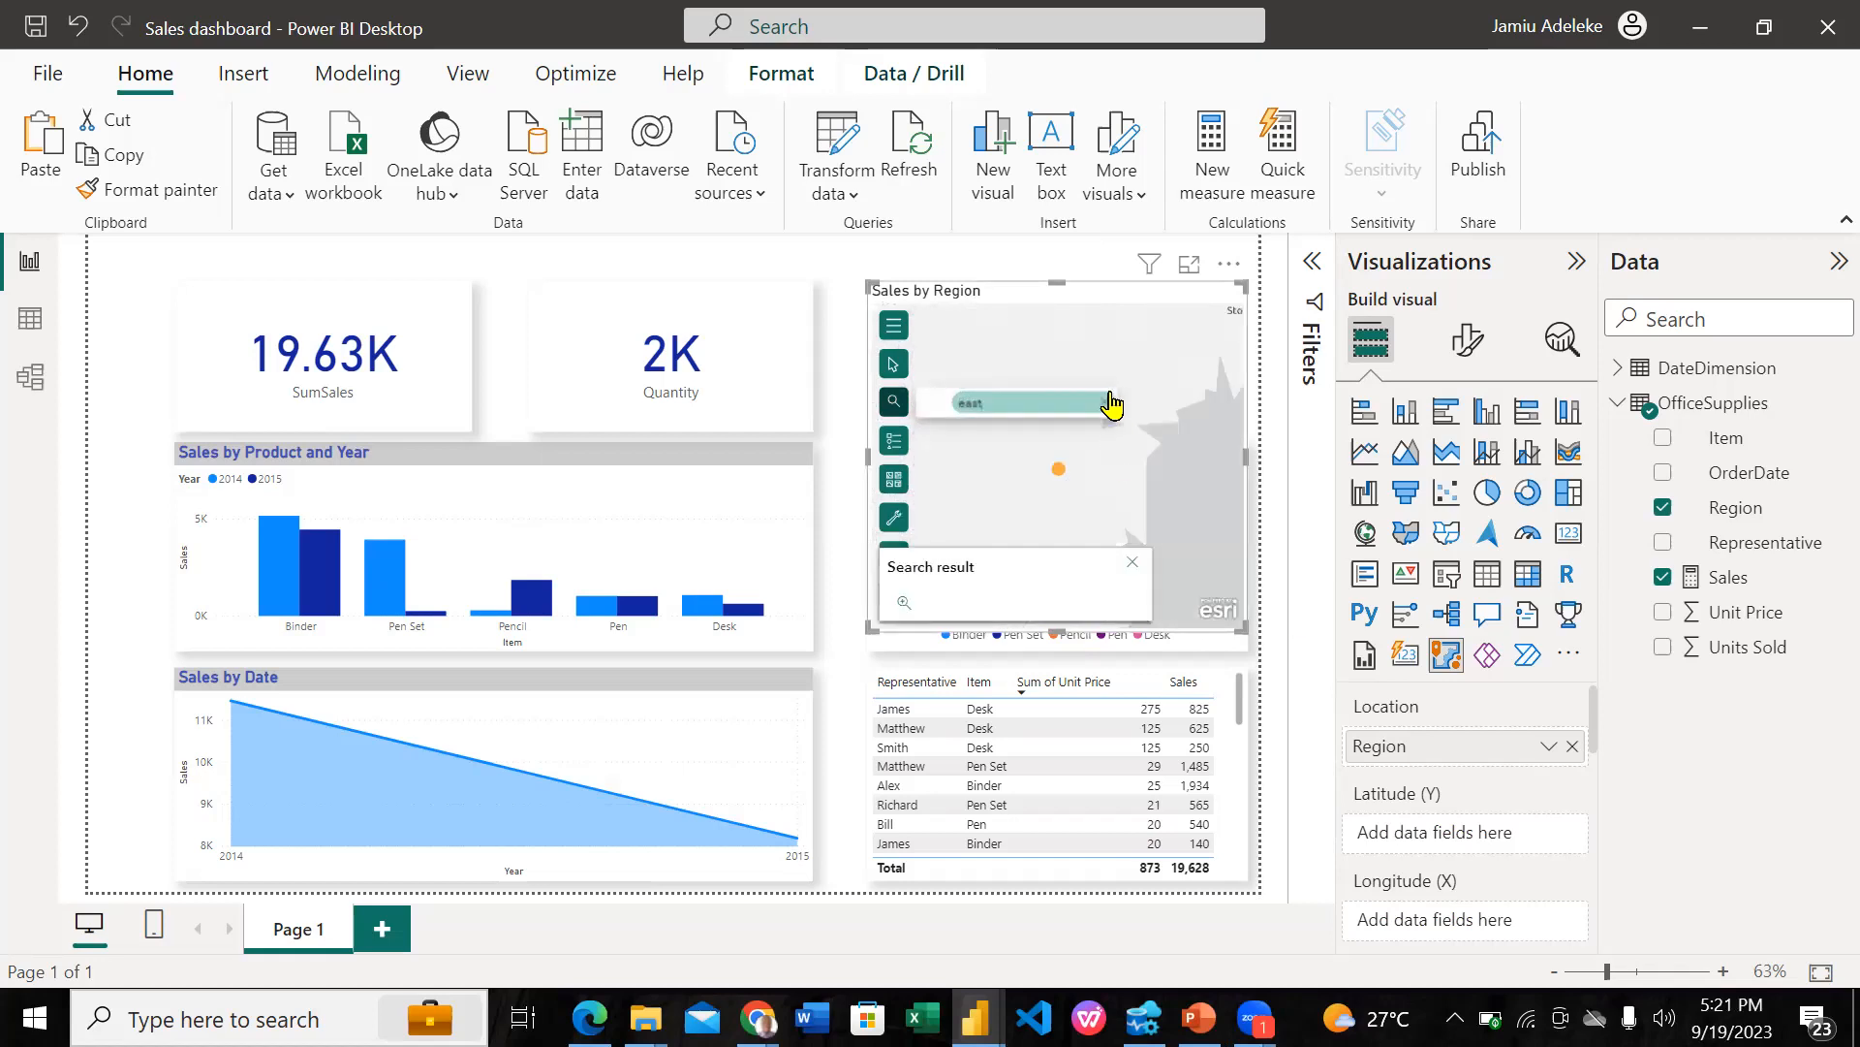
pyautogui.click(1103, 411)
pyautogui.press('BackSpace')
pyautogui.press('BackSpace')
pyautogui.press('BackSpace')
pyautogui.press('BackSpace')
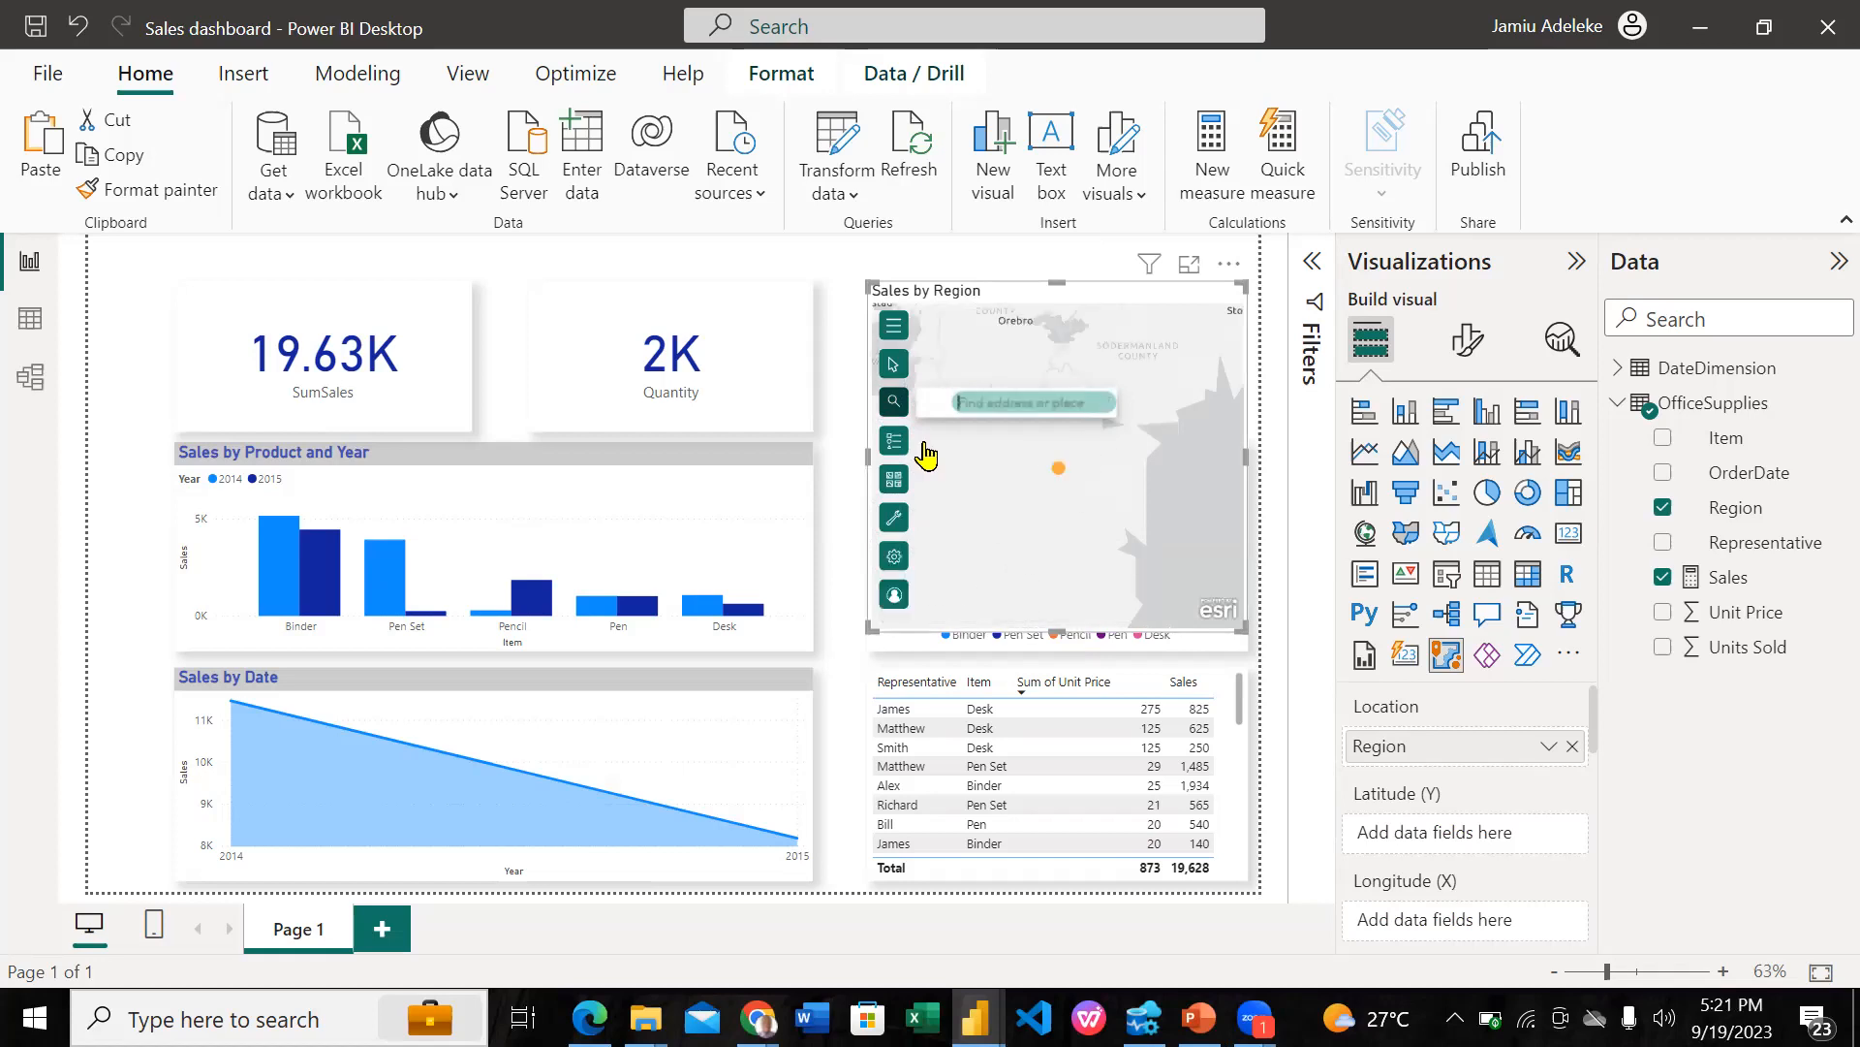
# Step: Check the layer list of the Sales by Region map, and shrink the map to fit the space above the donut chart
pyautogui.click(892, 443)
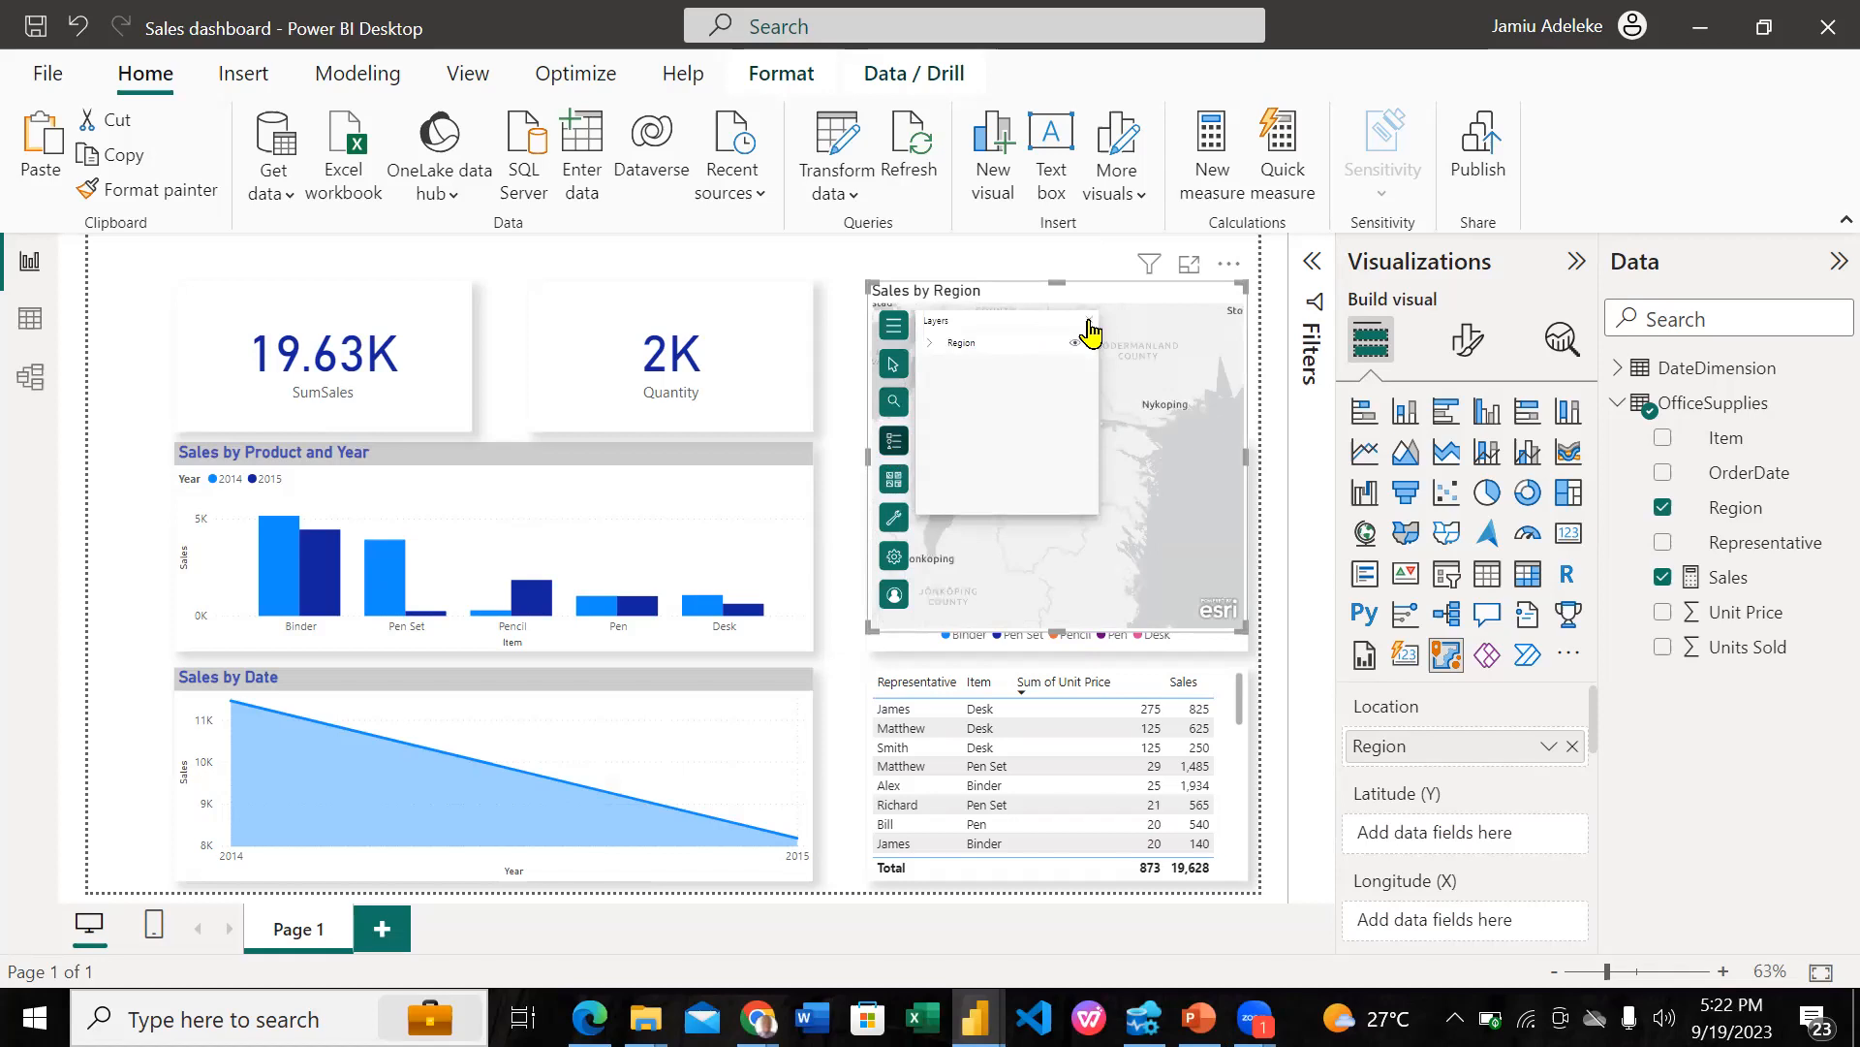
pyautogui.click(1088, 329)
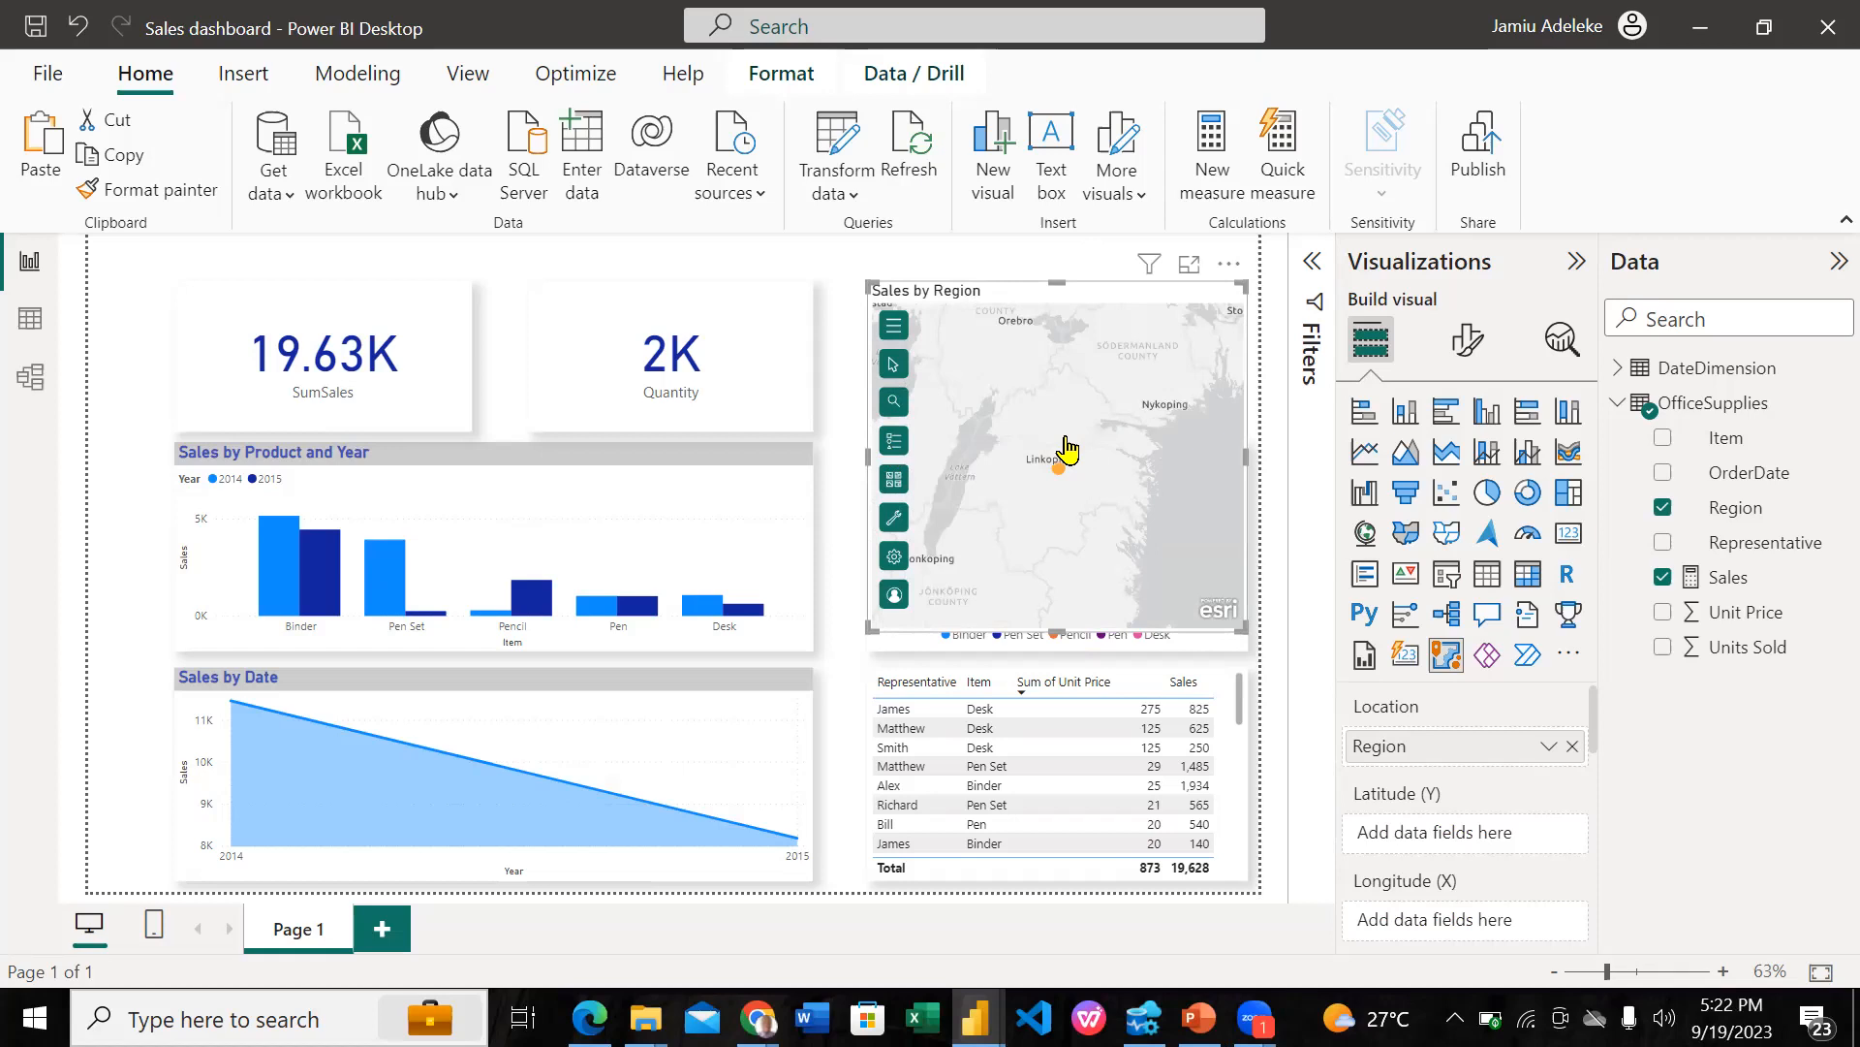
pyautogui.moveTo(1053, 635); pyautogui.dragTo(1073, 430)
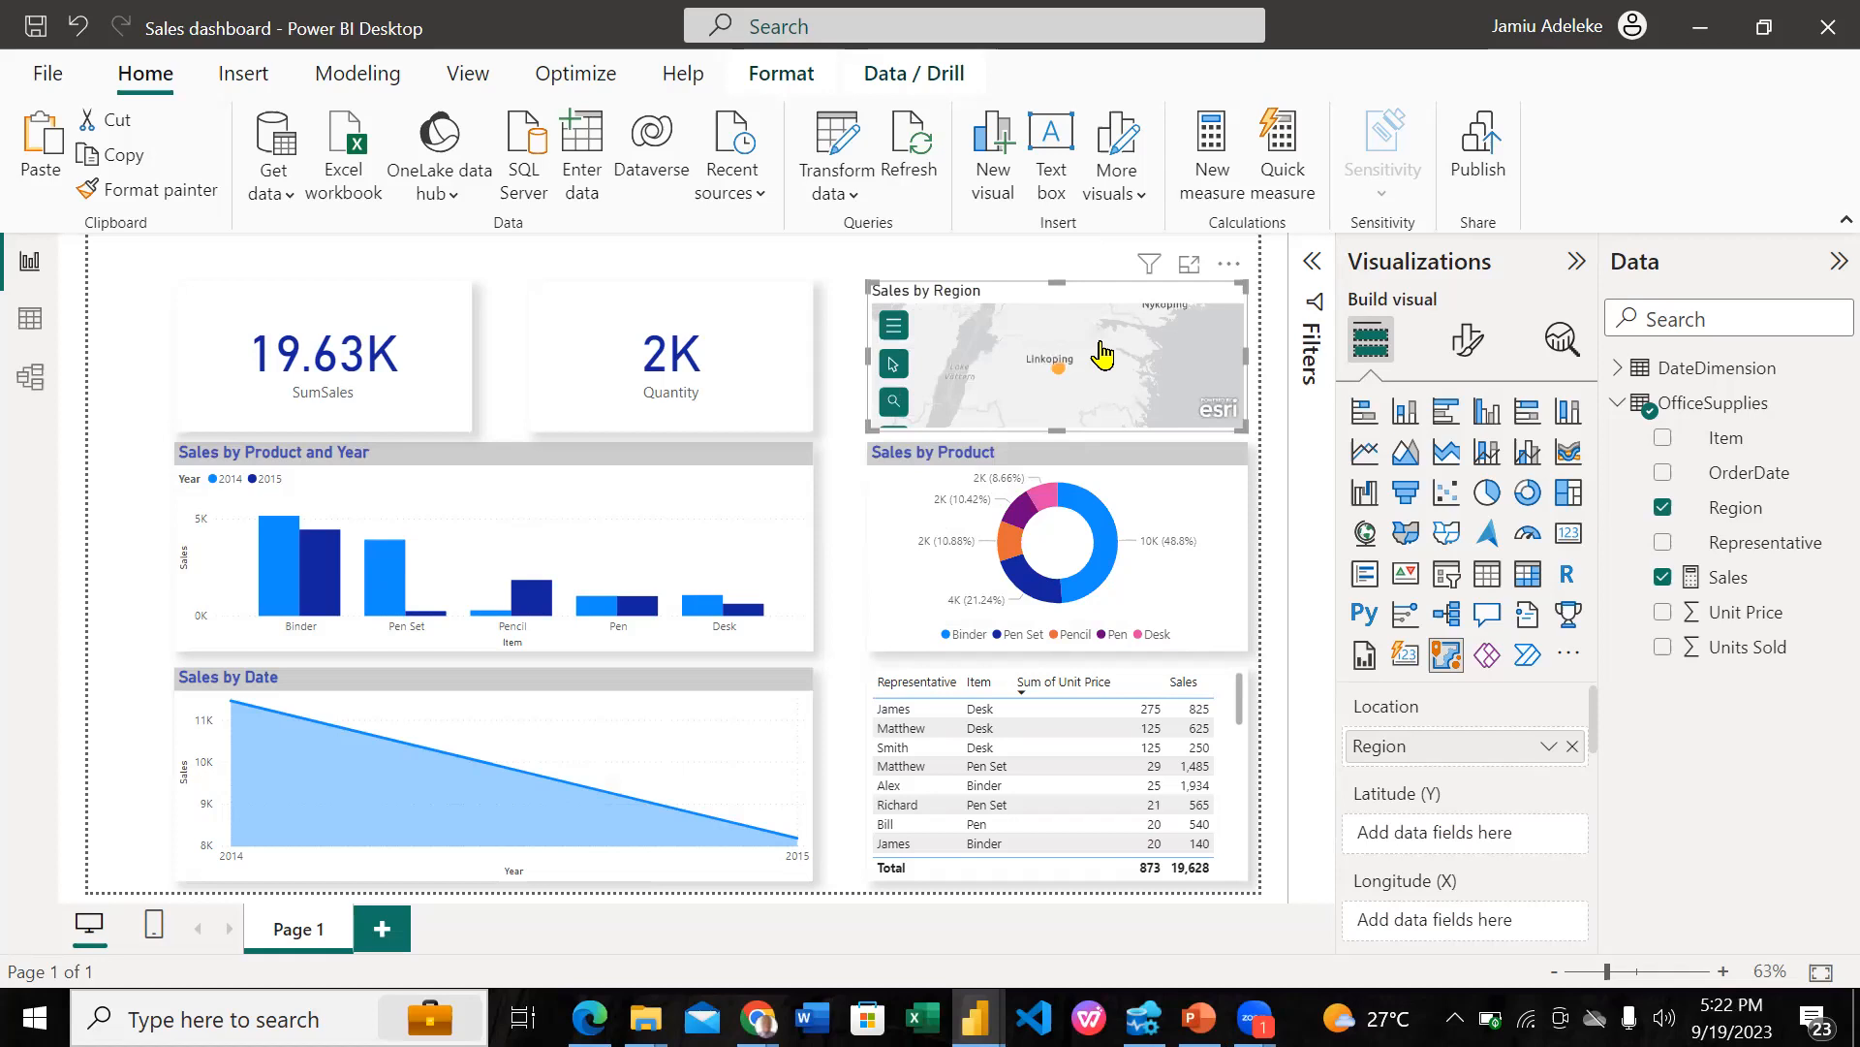
# Step: Examine the Sales by Region map in focus mode, zoomed out, including its feature selection options for the Region layer, and return to the report
pyautogui.click(1221, 271)
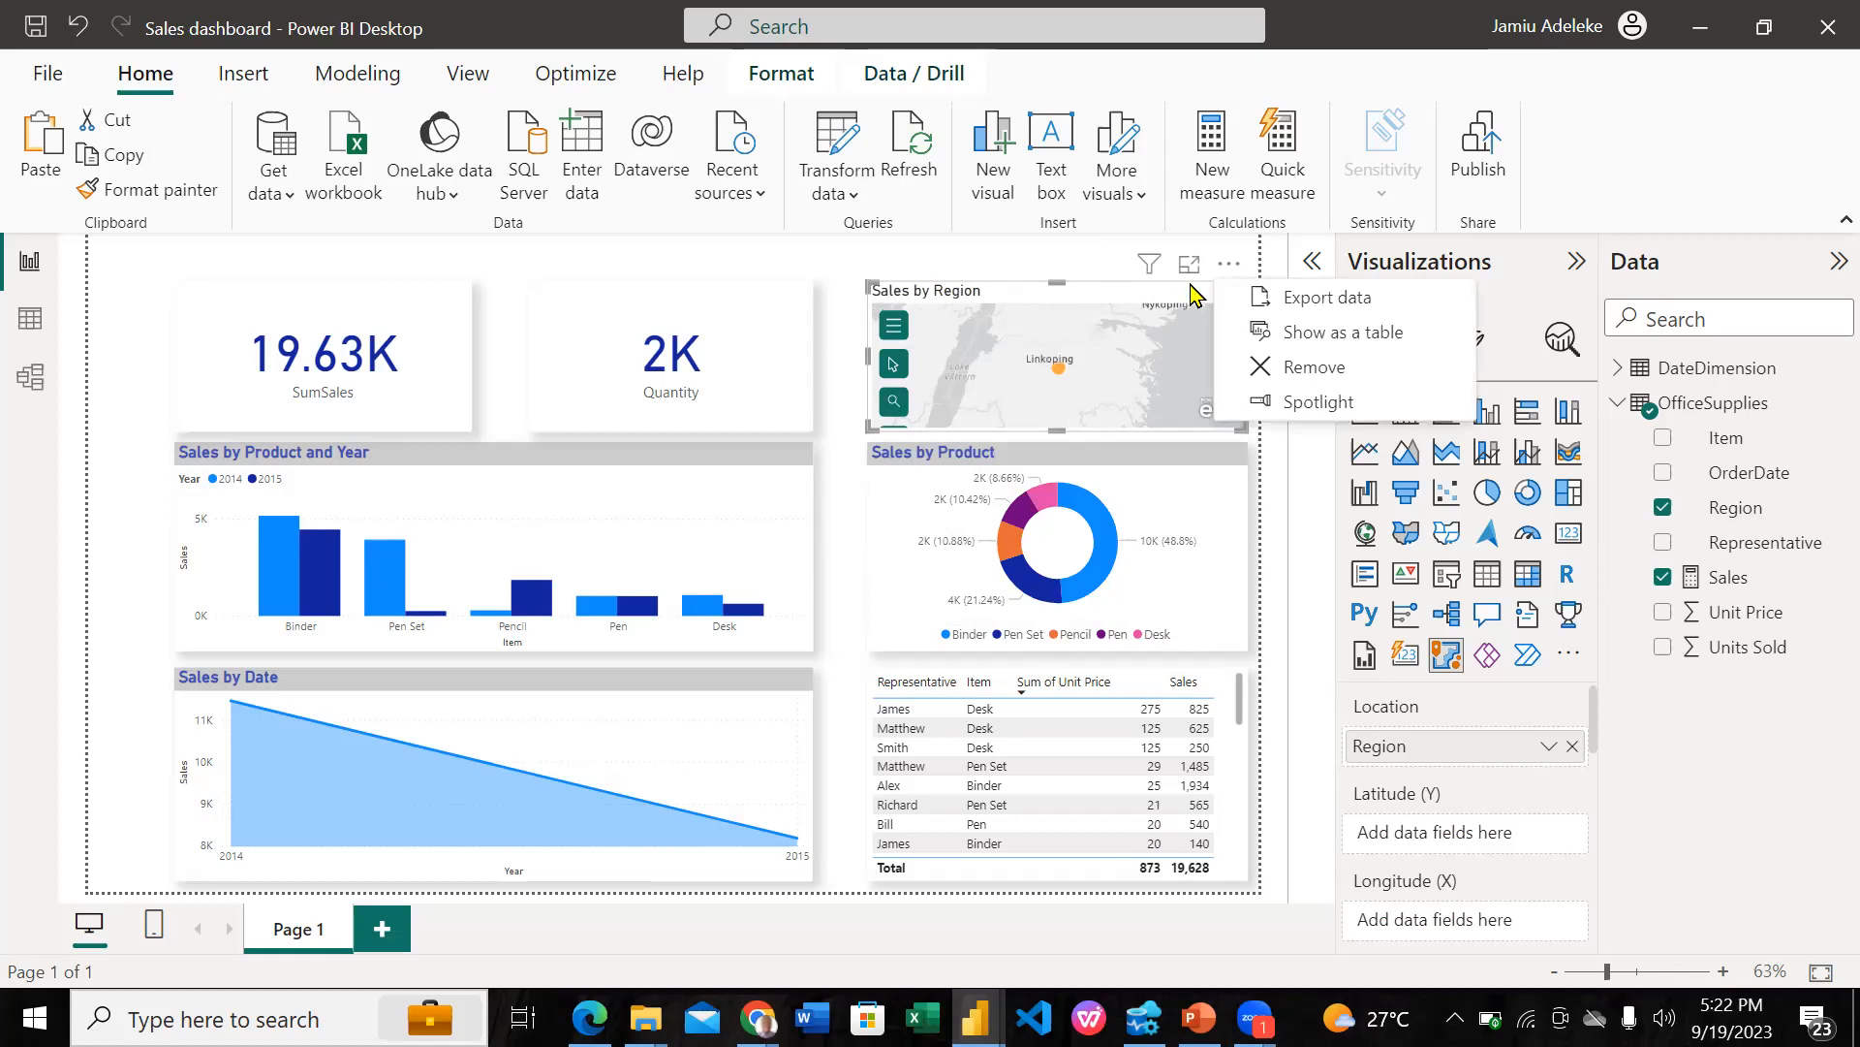
pyautogui.click(1188, 268)
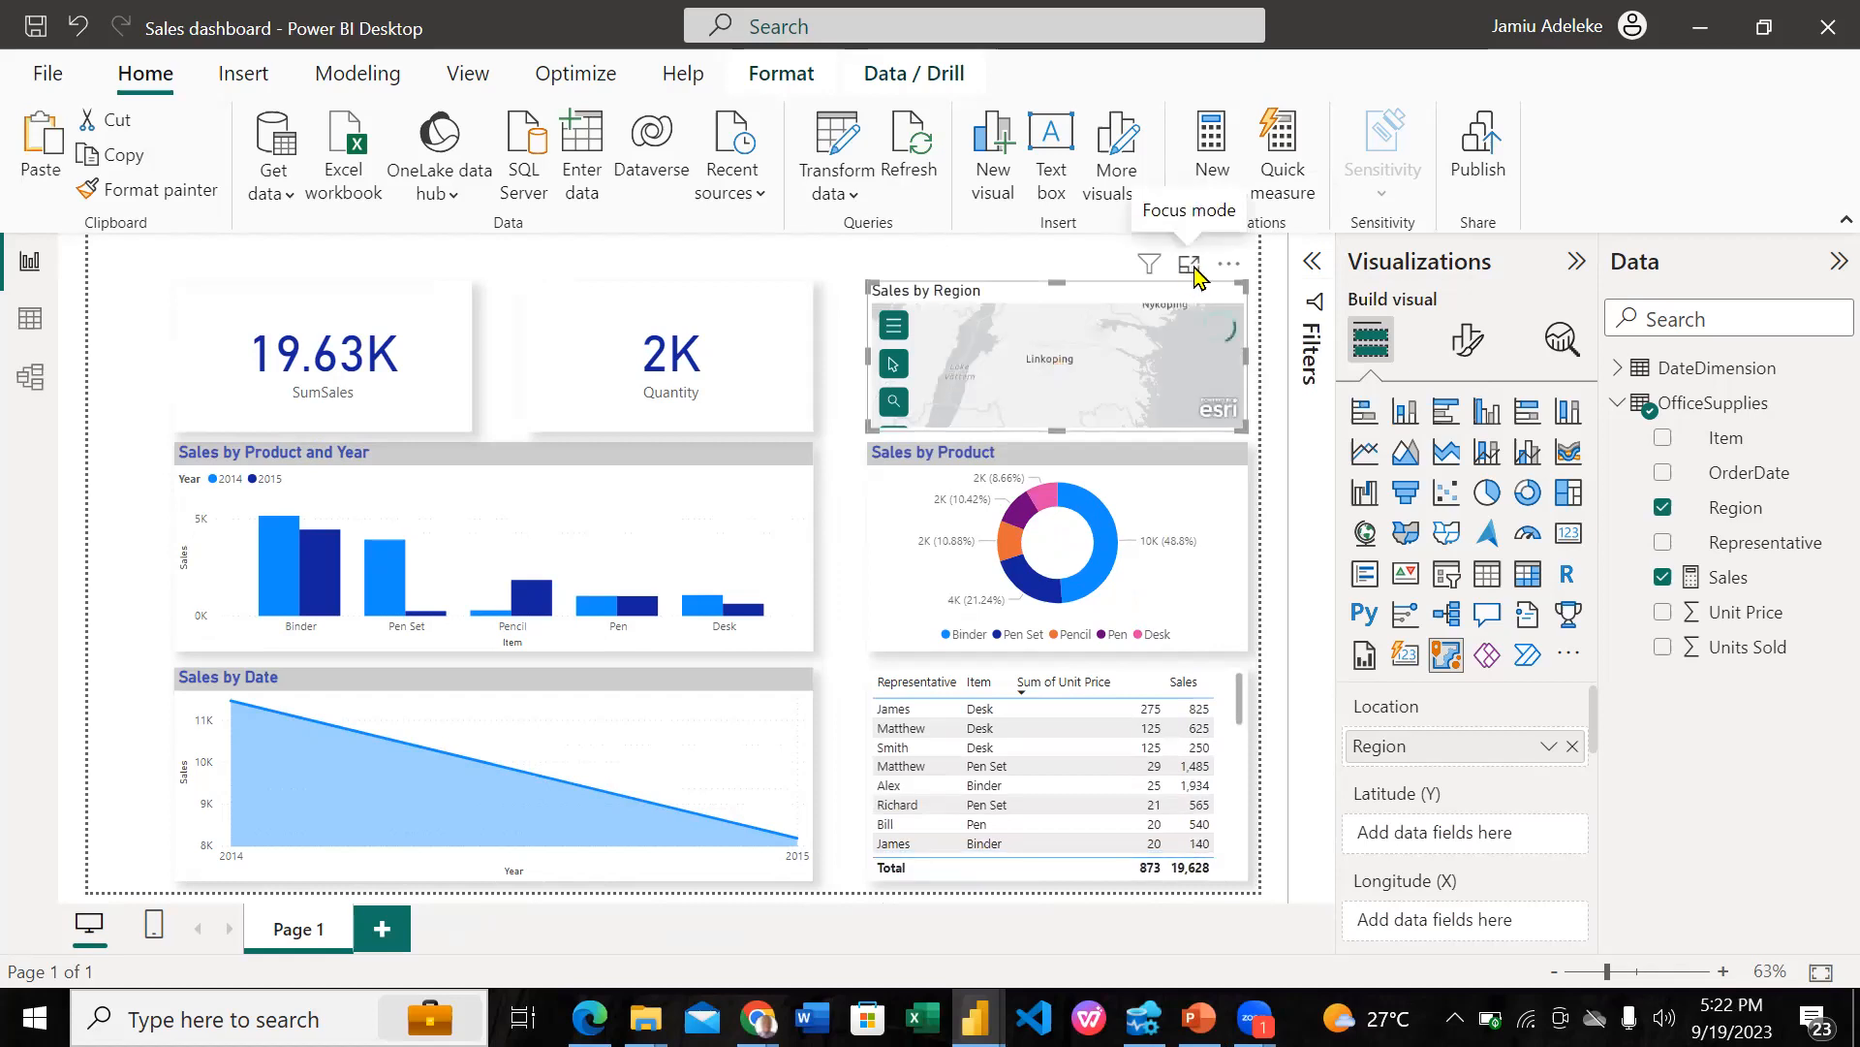
pyautogui.click(1190, 265)
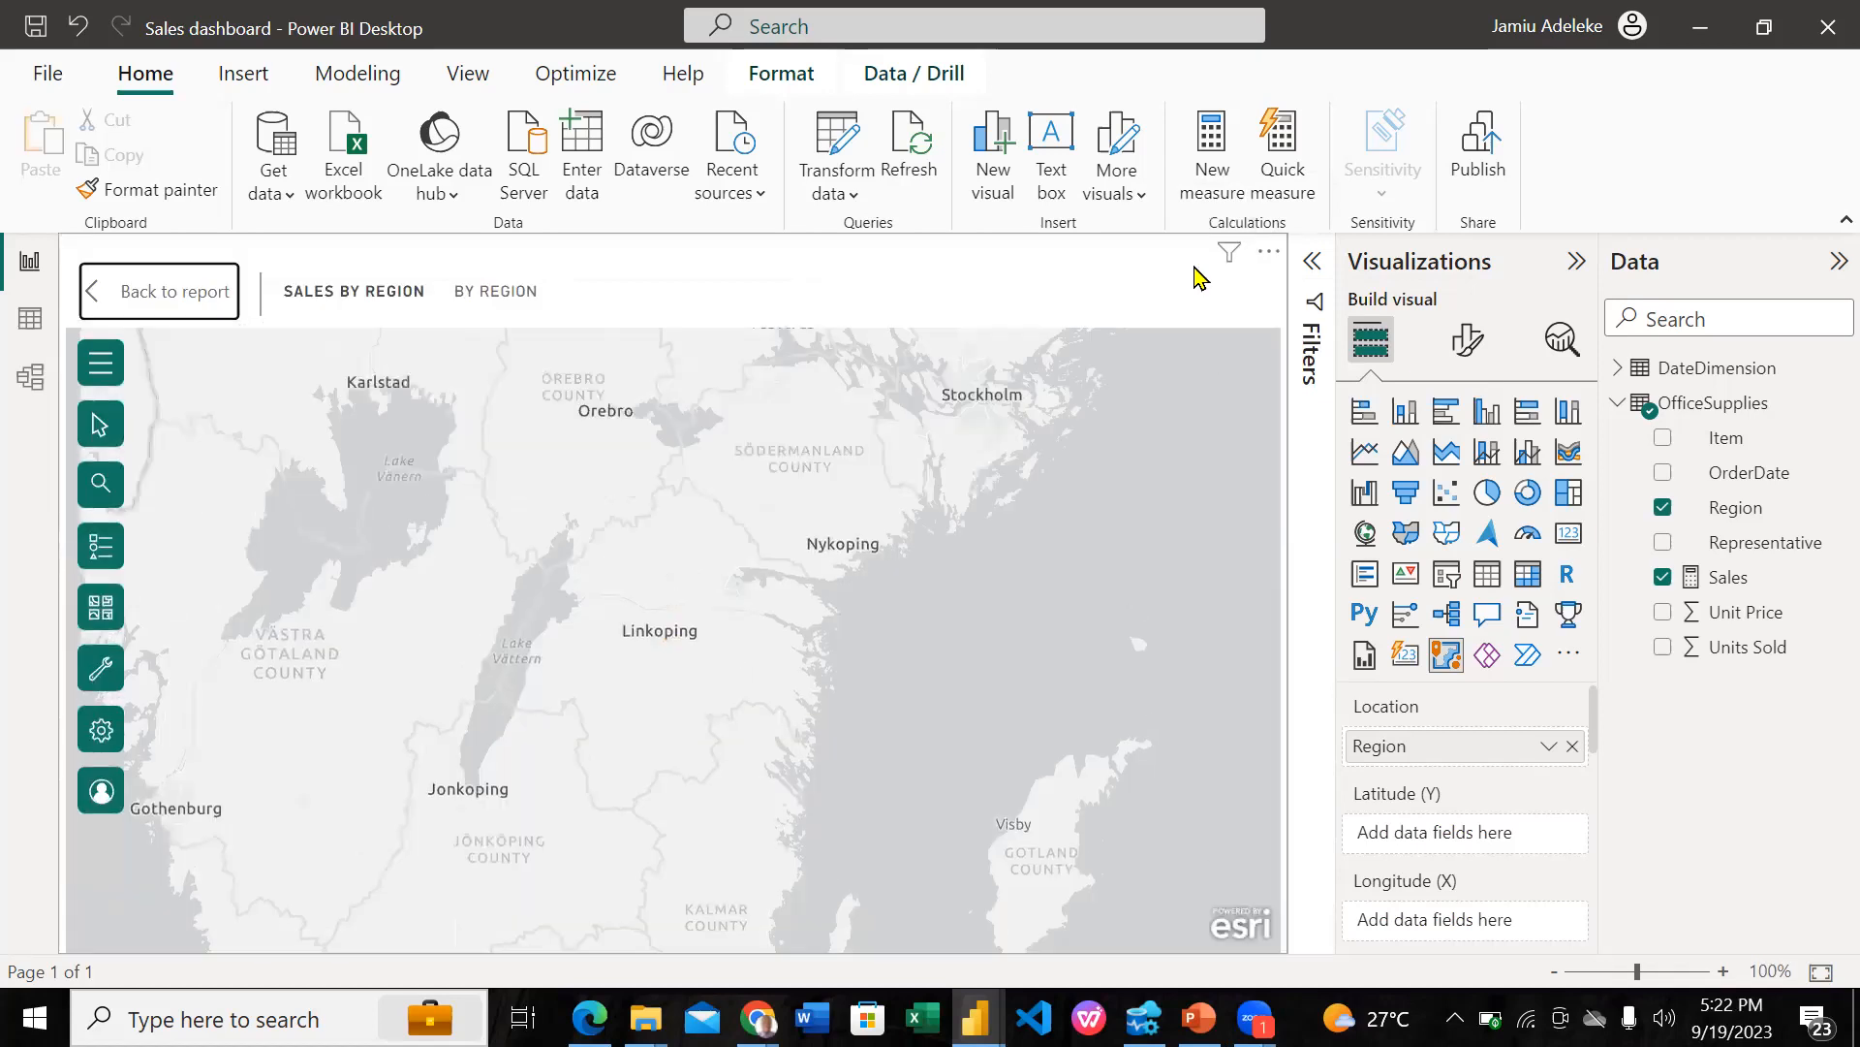
pyautogui.scroll(-3, 461, 447)
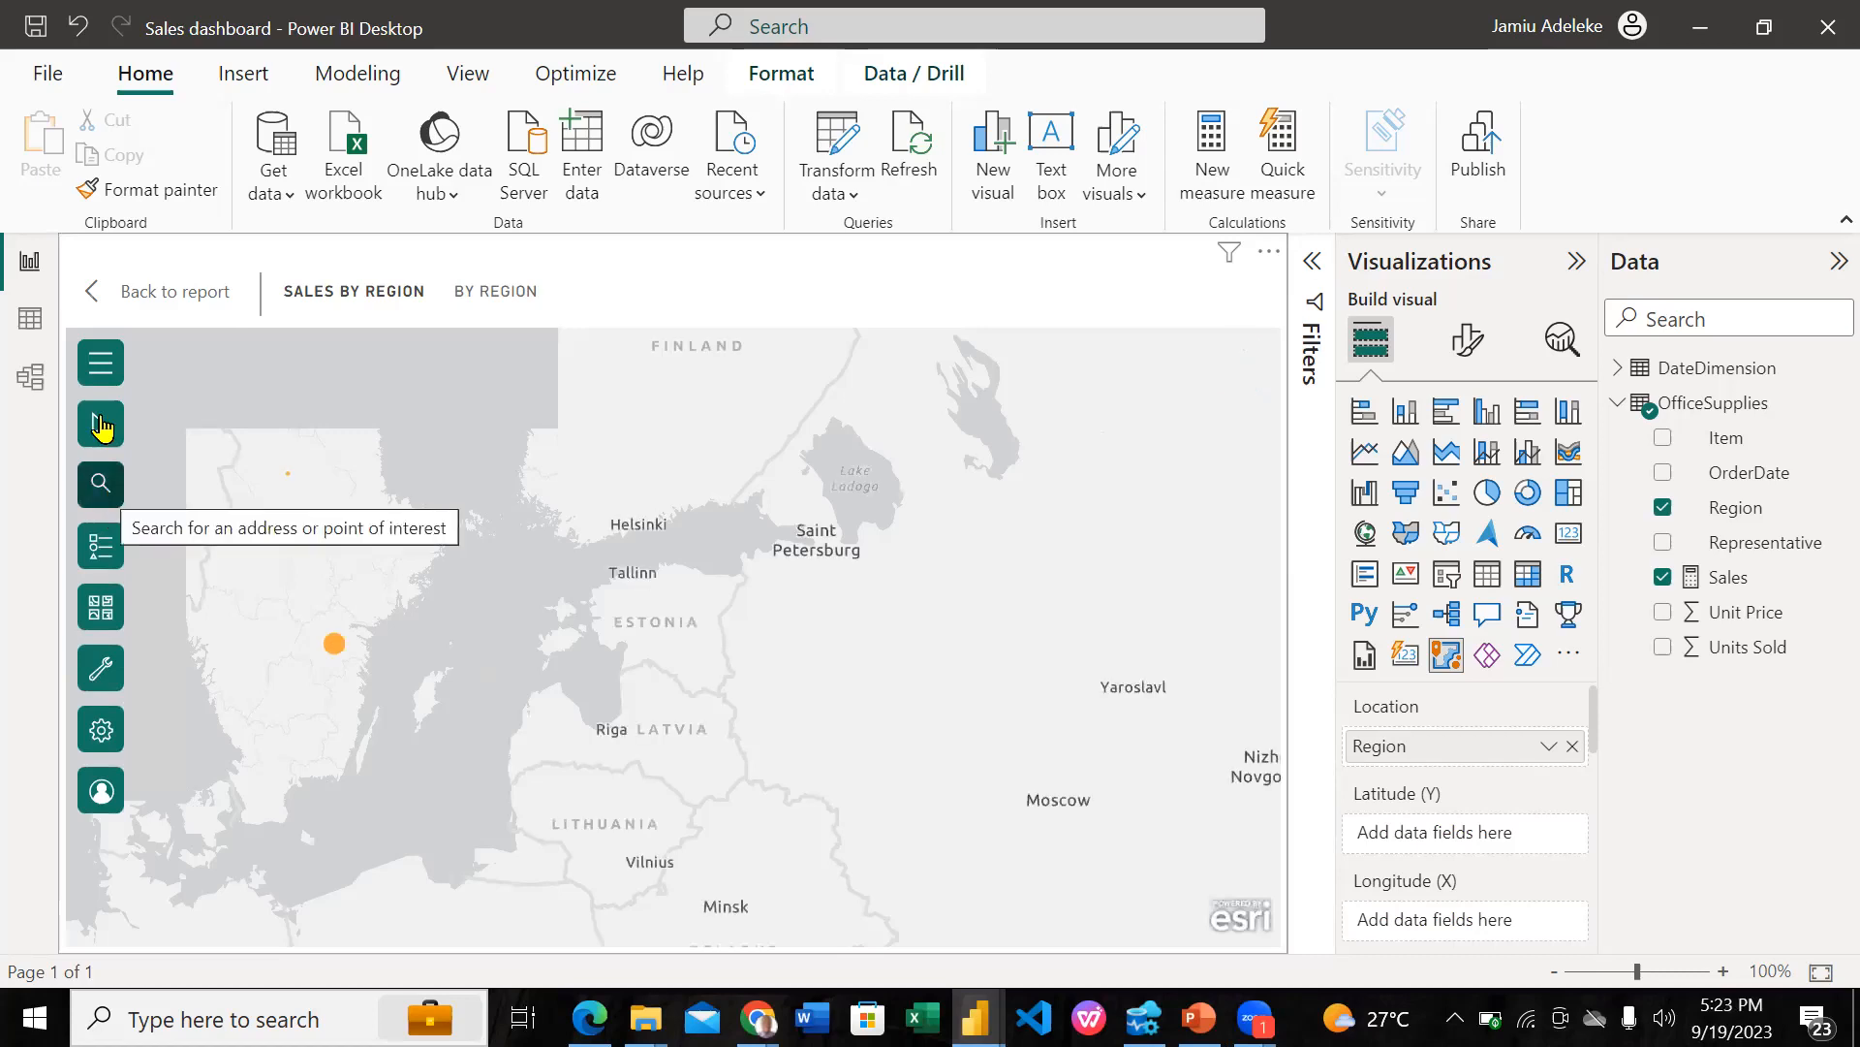
pyautogui.click(101, 424)
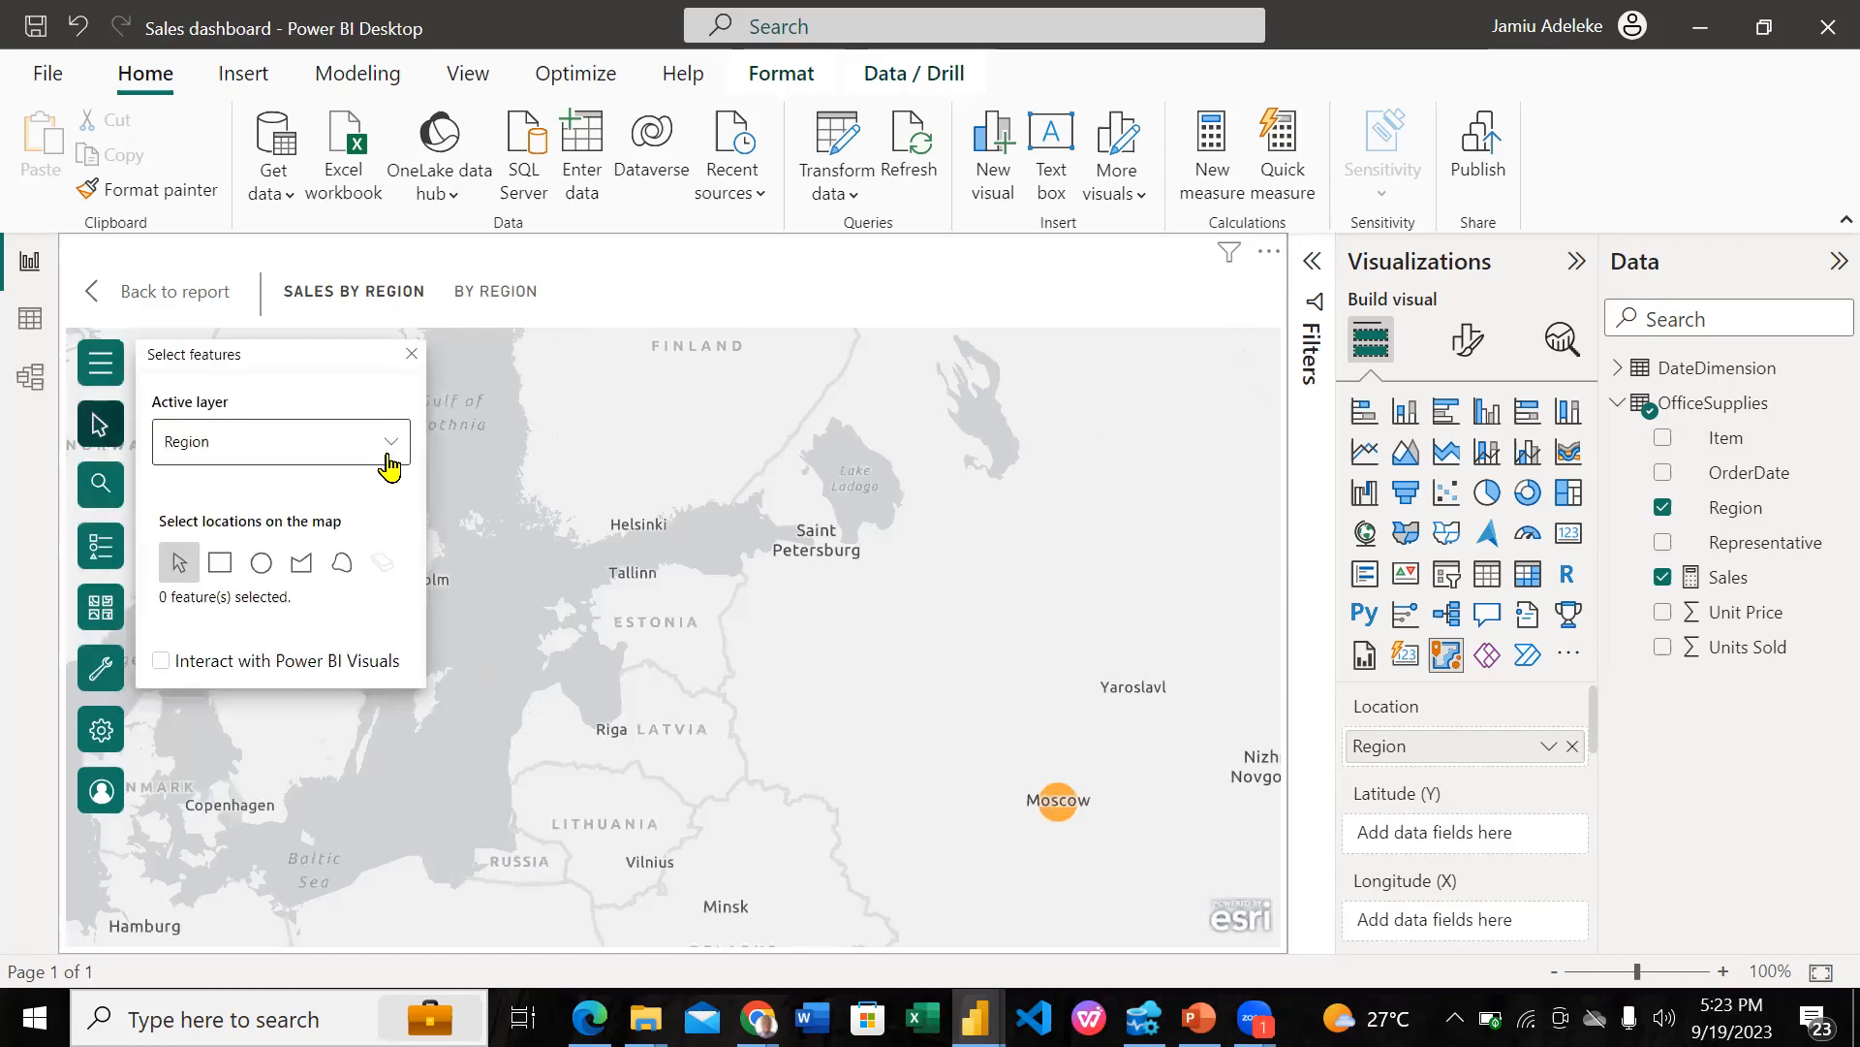
pyautogui.click(390, 463)
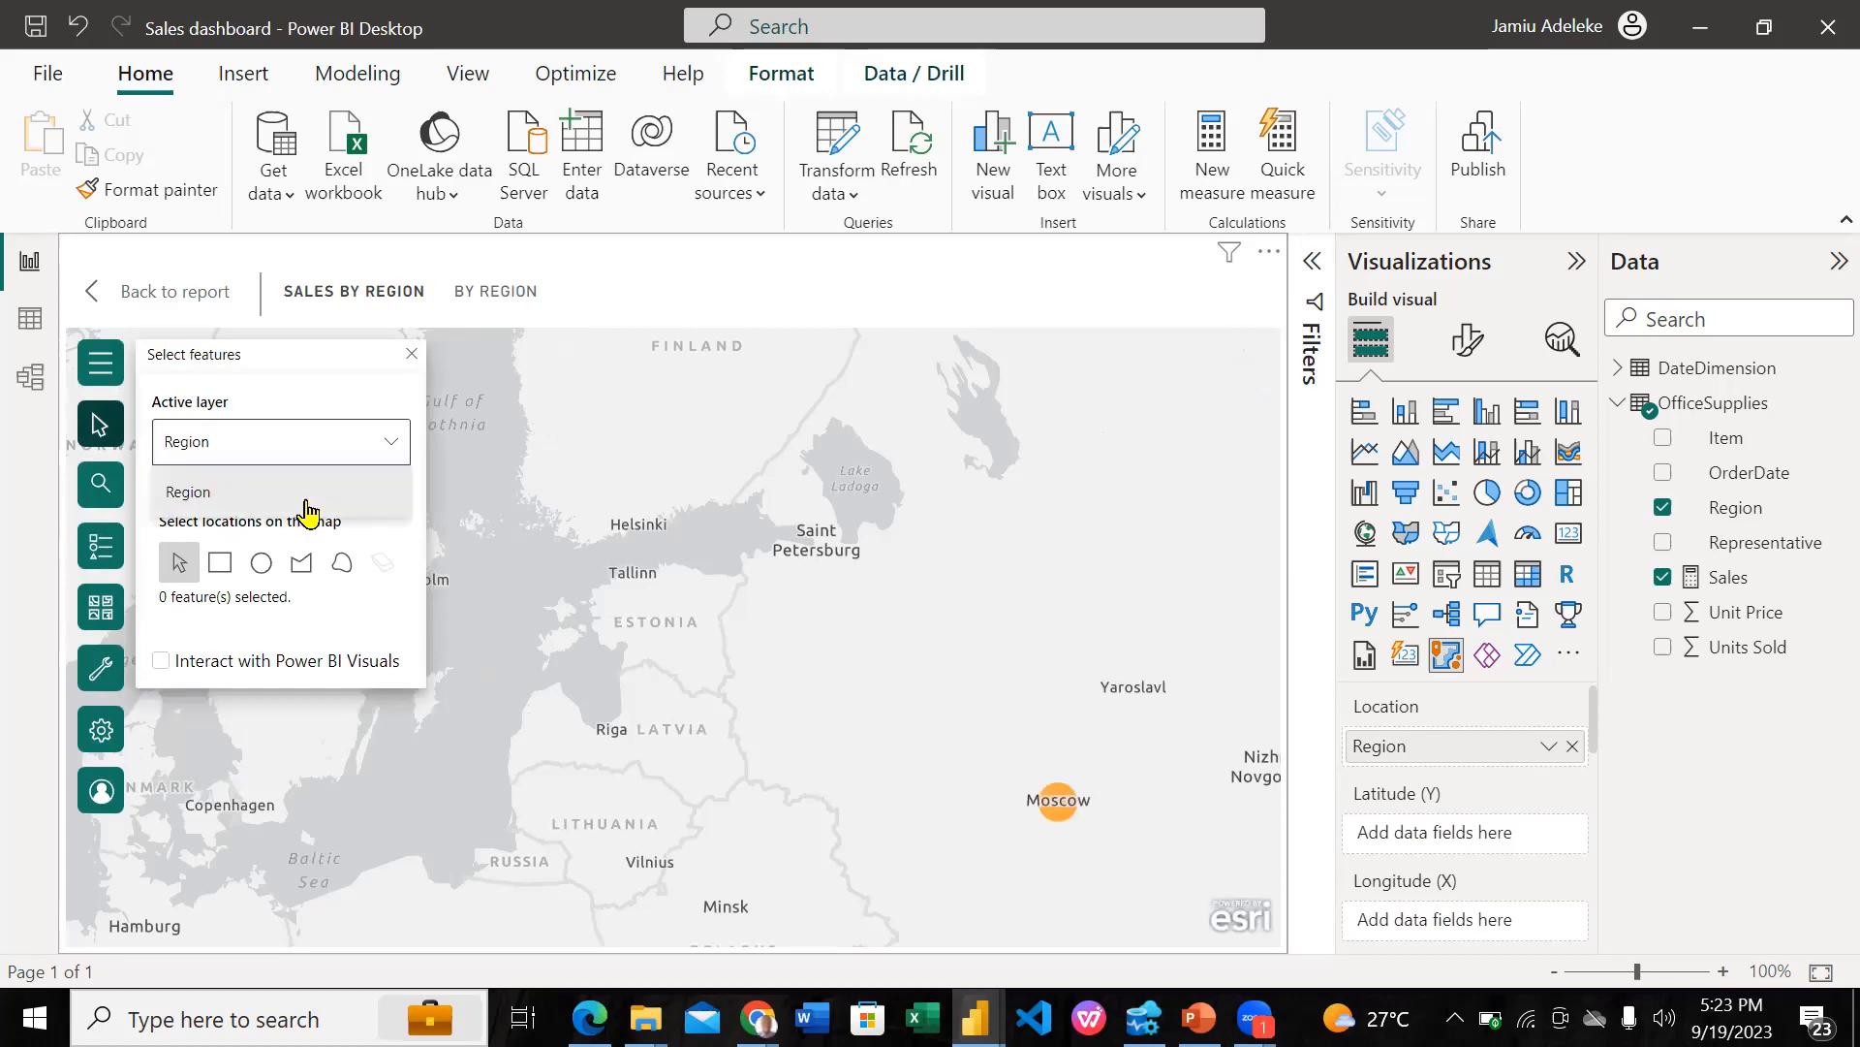
pyautogui.click(308, 512)
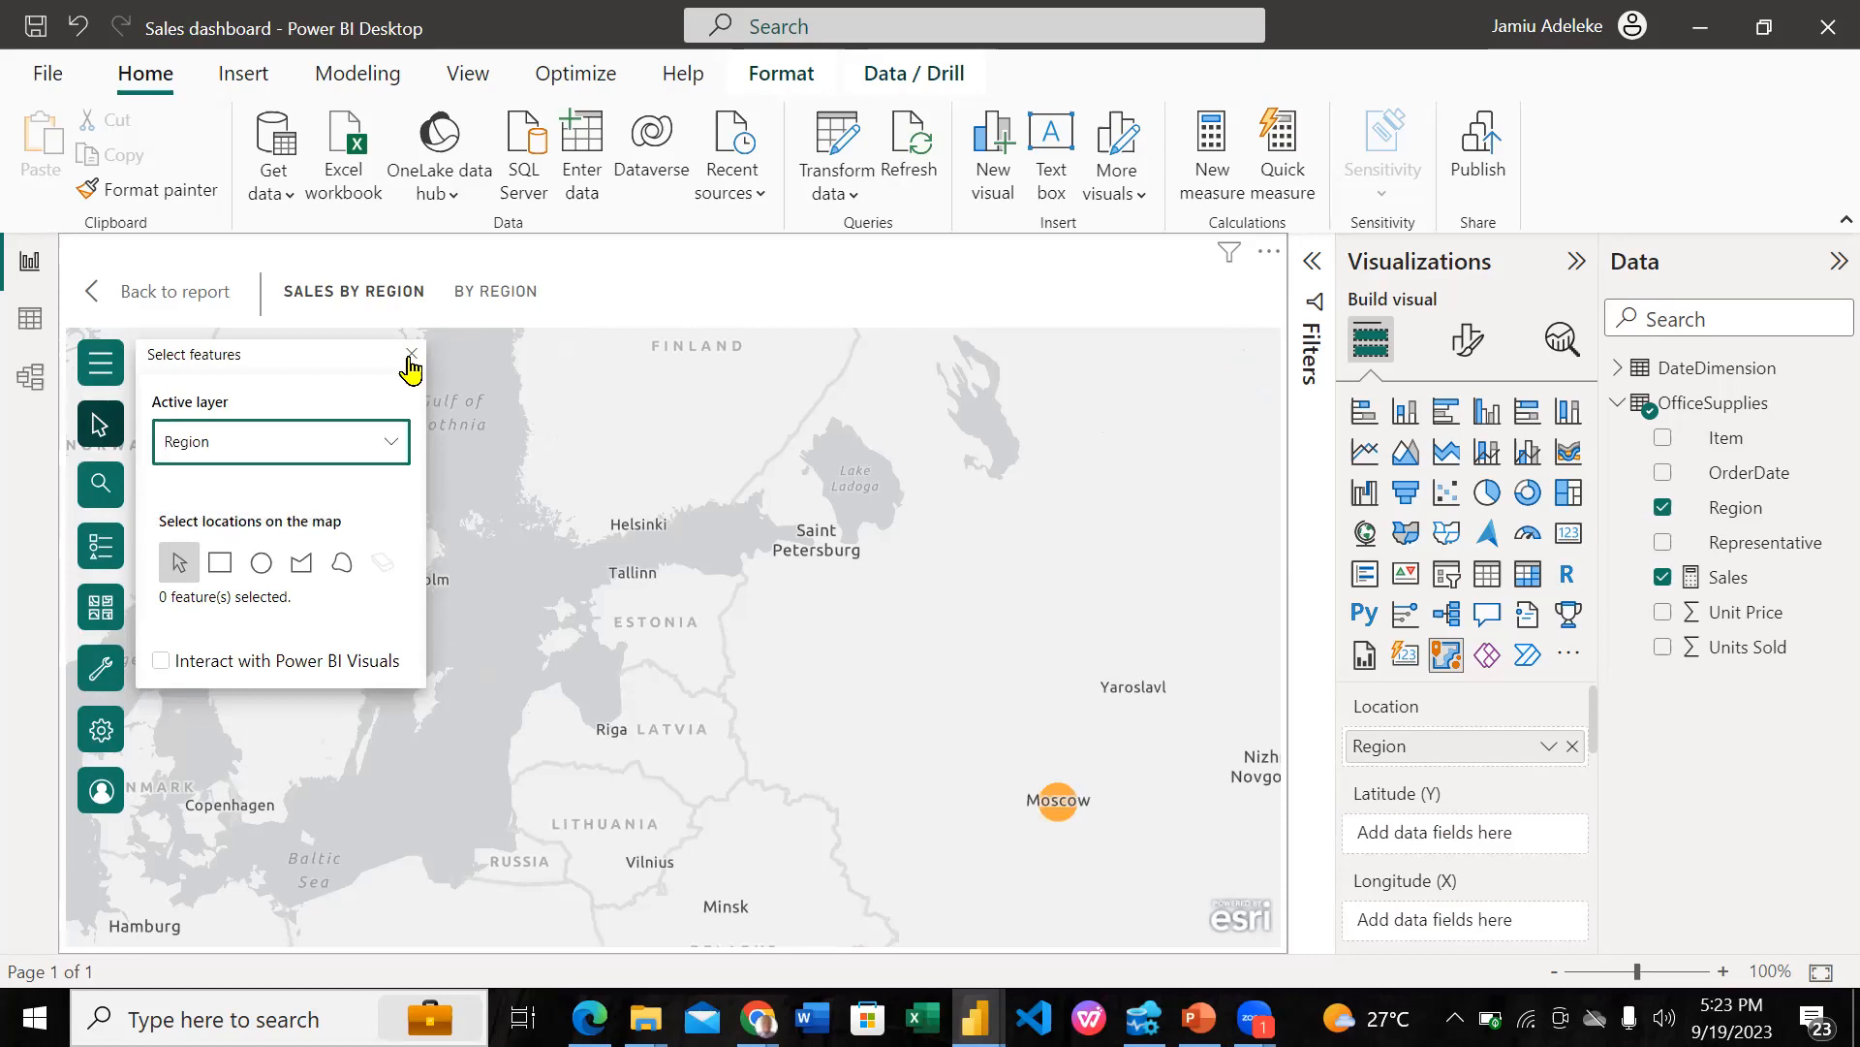
pyautogui.click(411, 355)
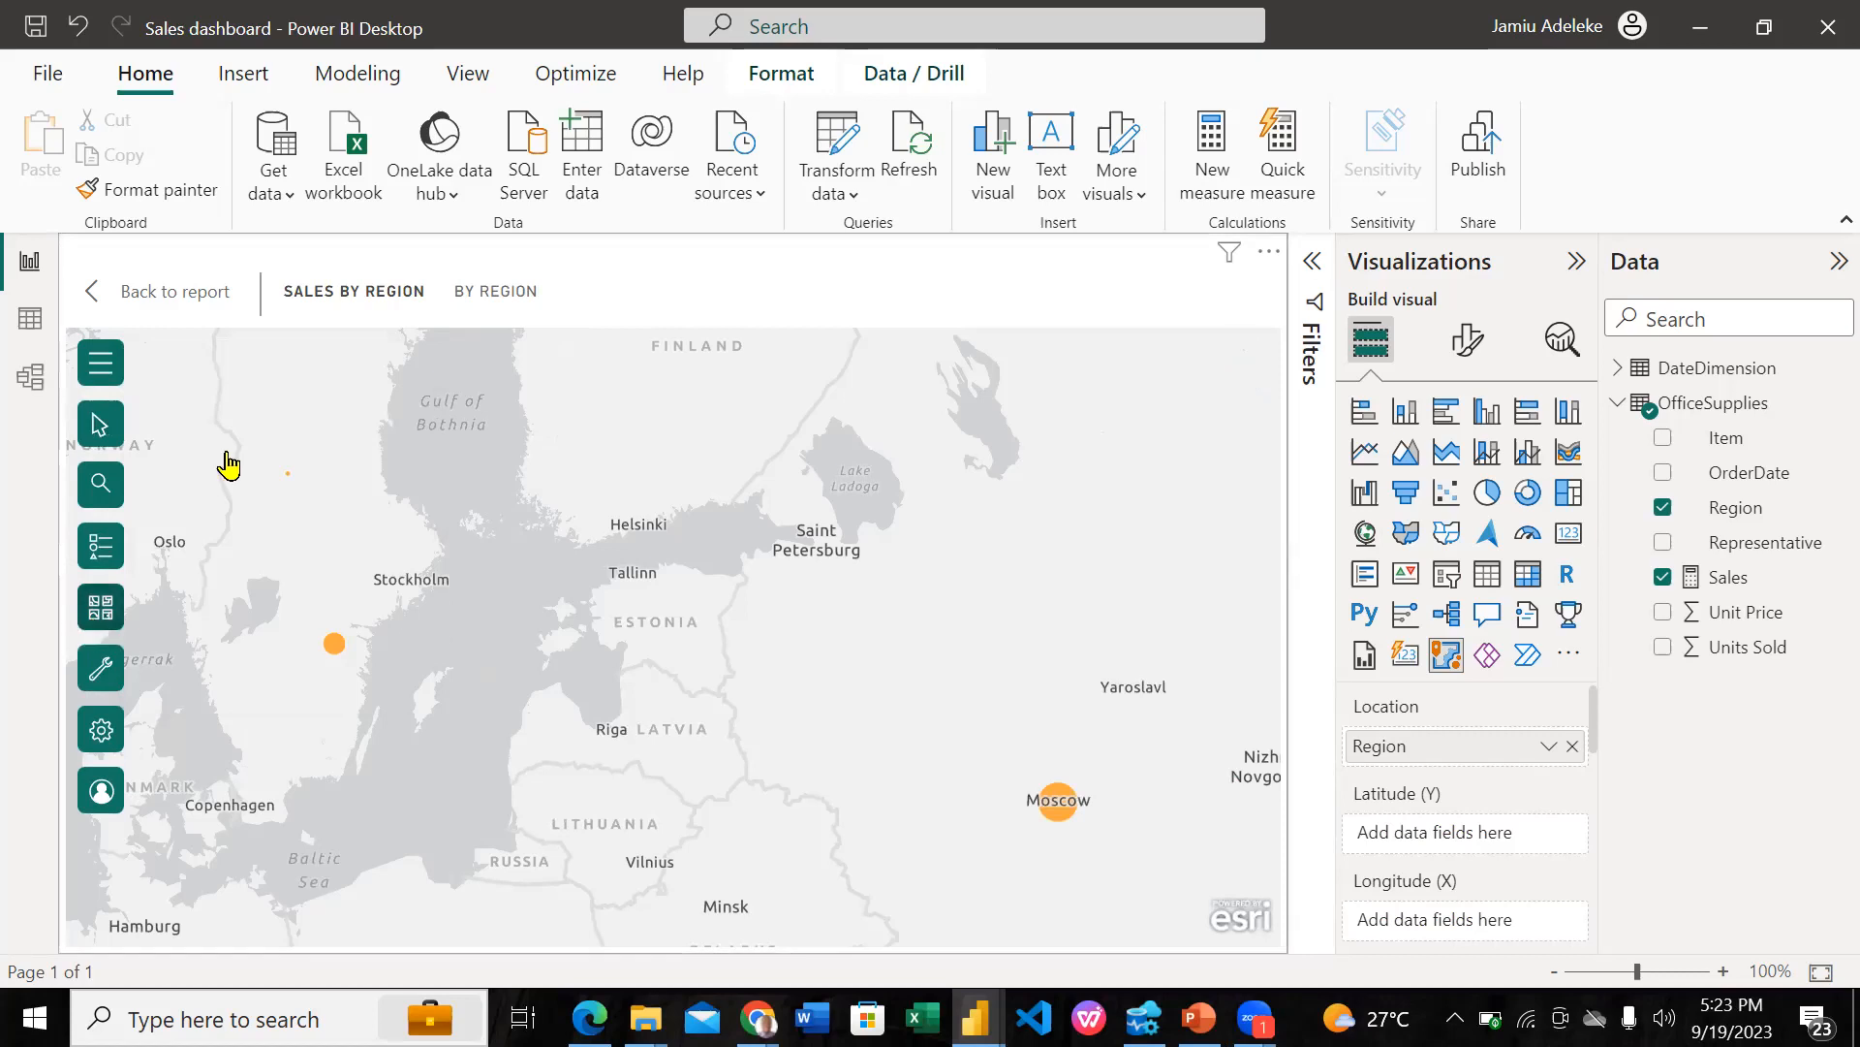
pyautogui.click(116, 292)
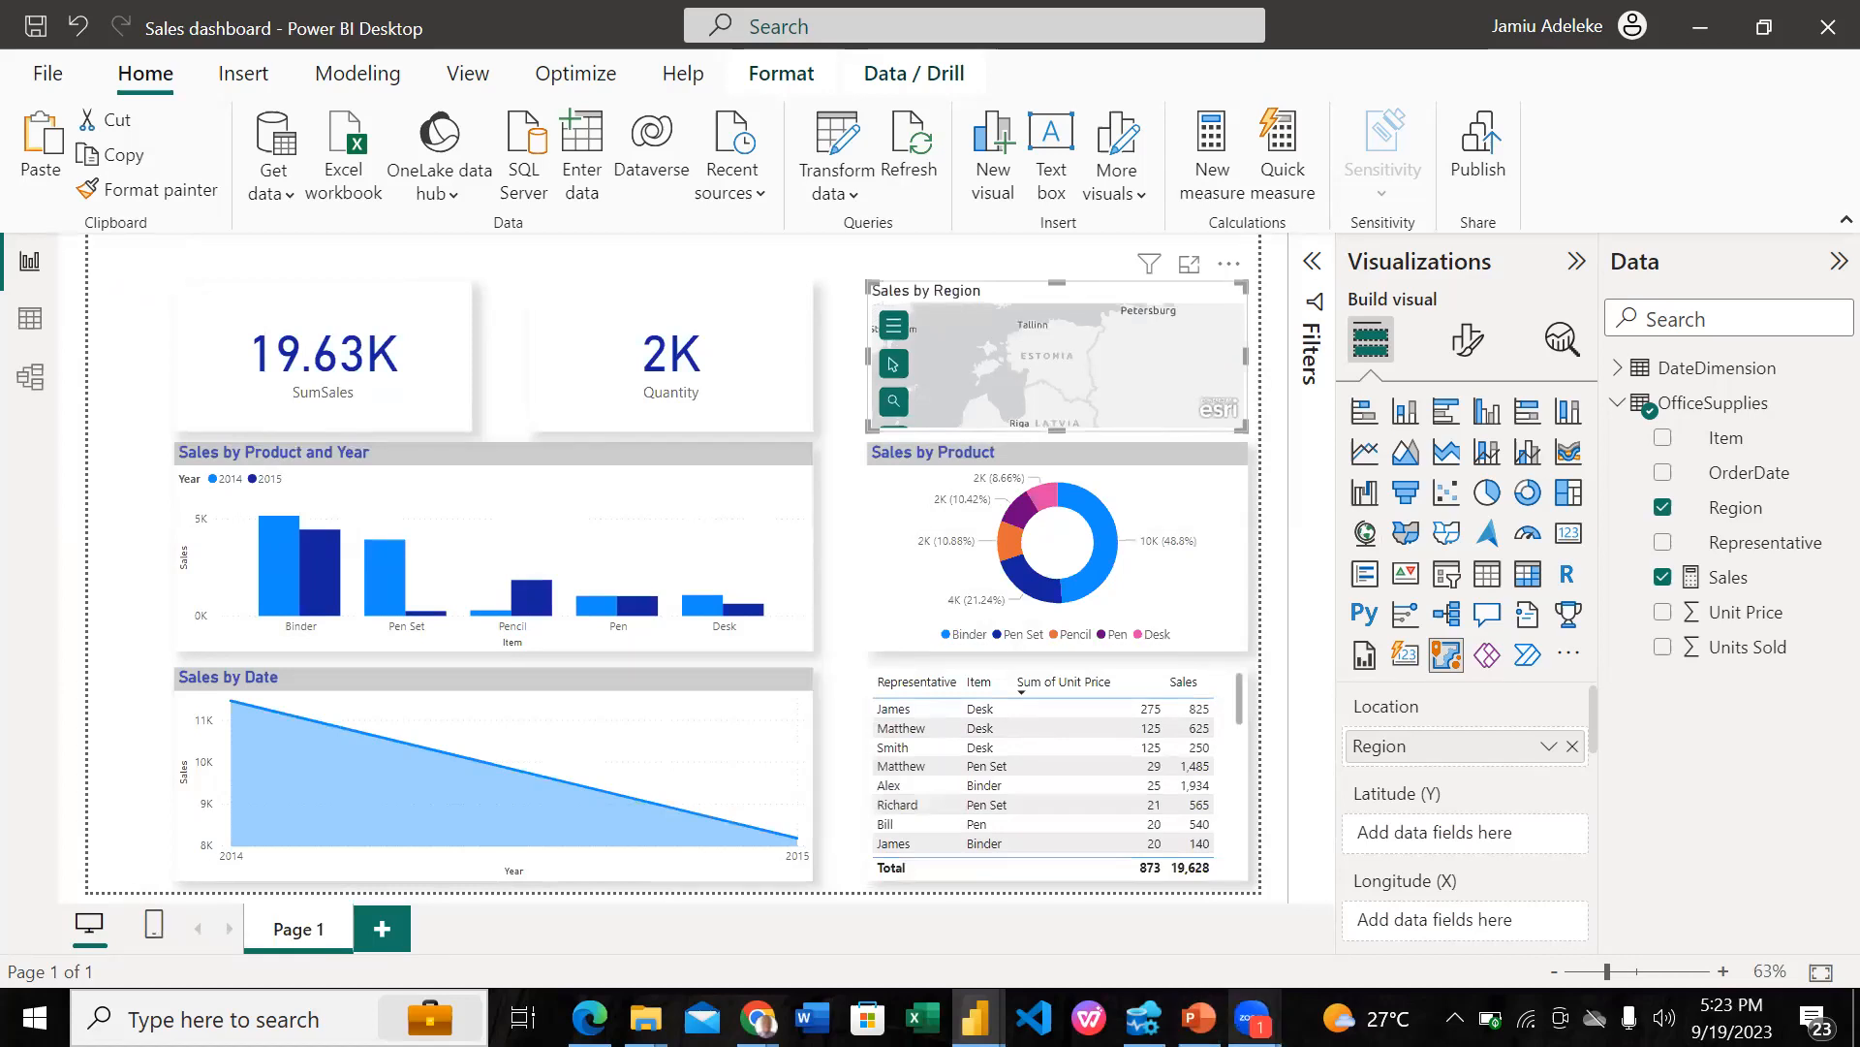
# Step: Check the Task Required slide in PowerPoint and return to the Sales dashboard report in Power BI Desktop
pyautogui.moveTo(1252, 1018)
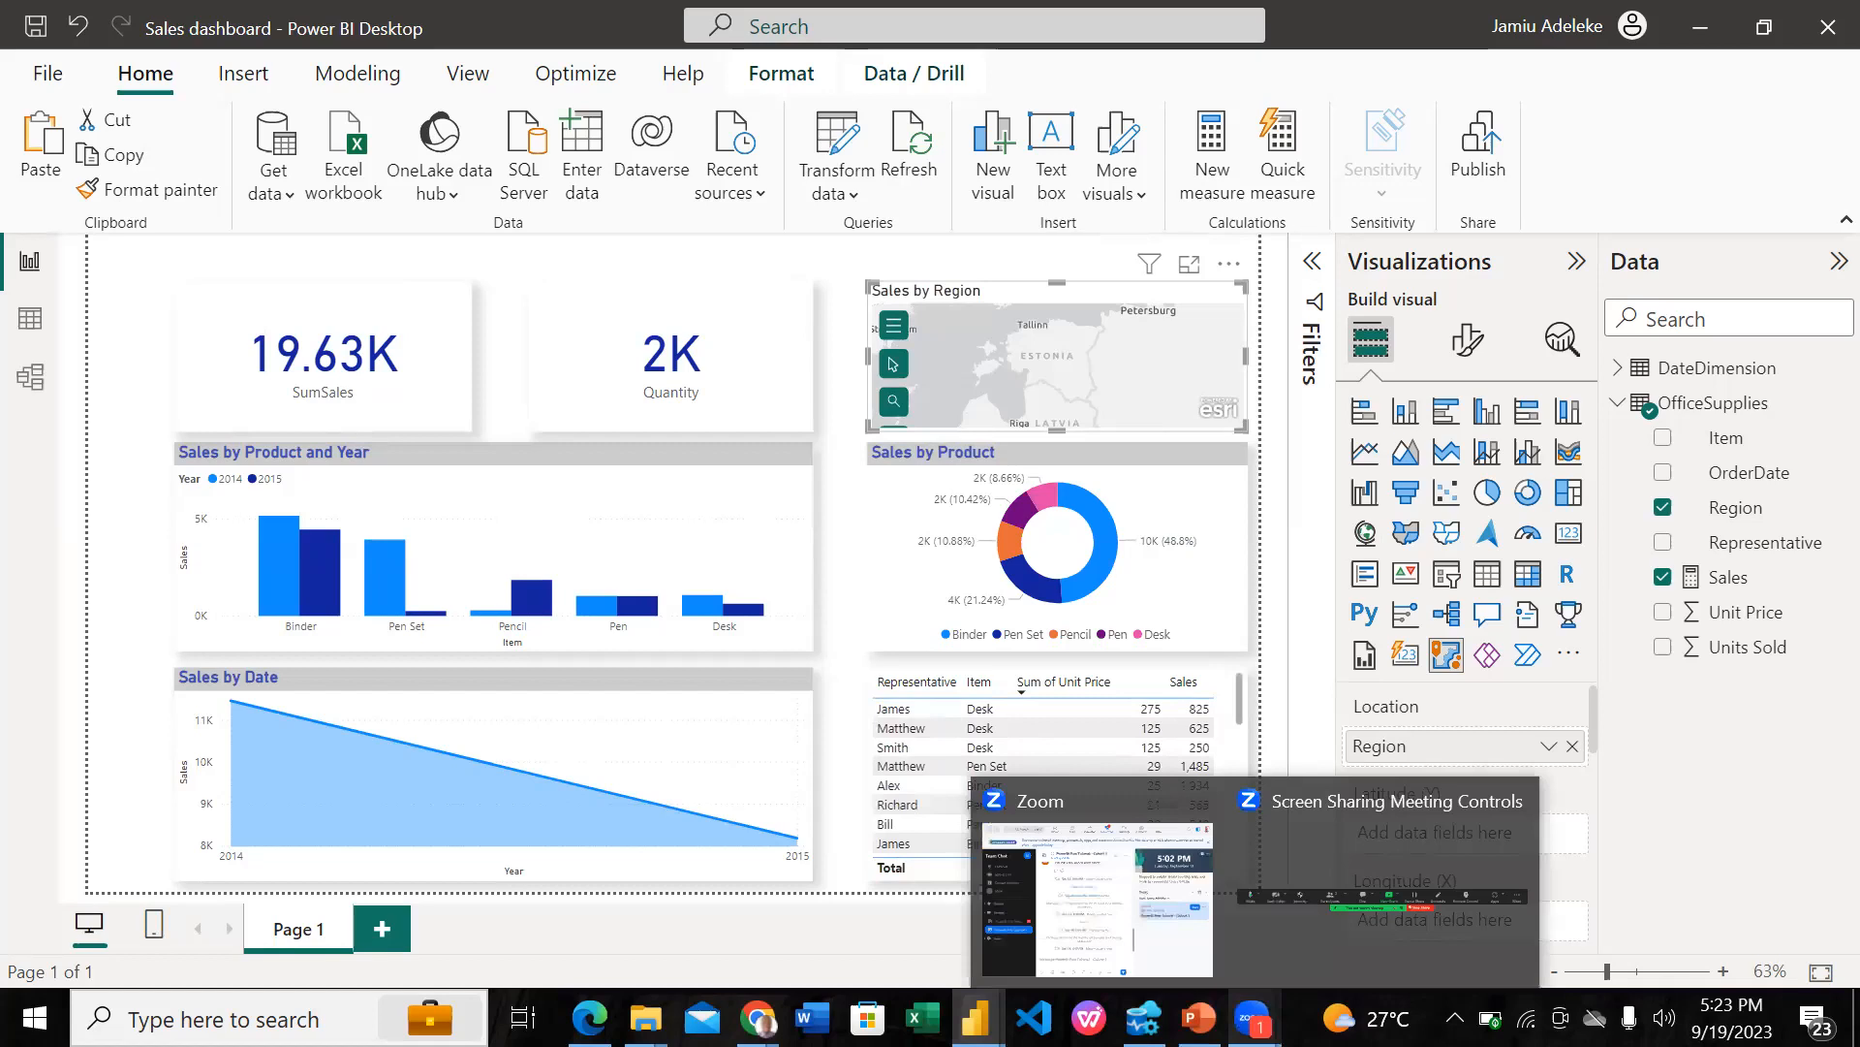
pyautogui.click(1199, 1017)
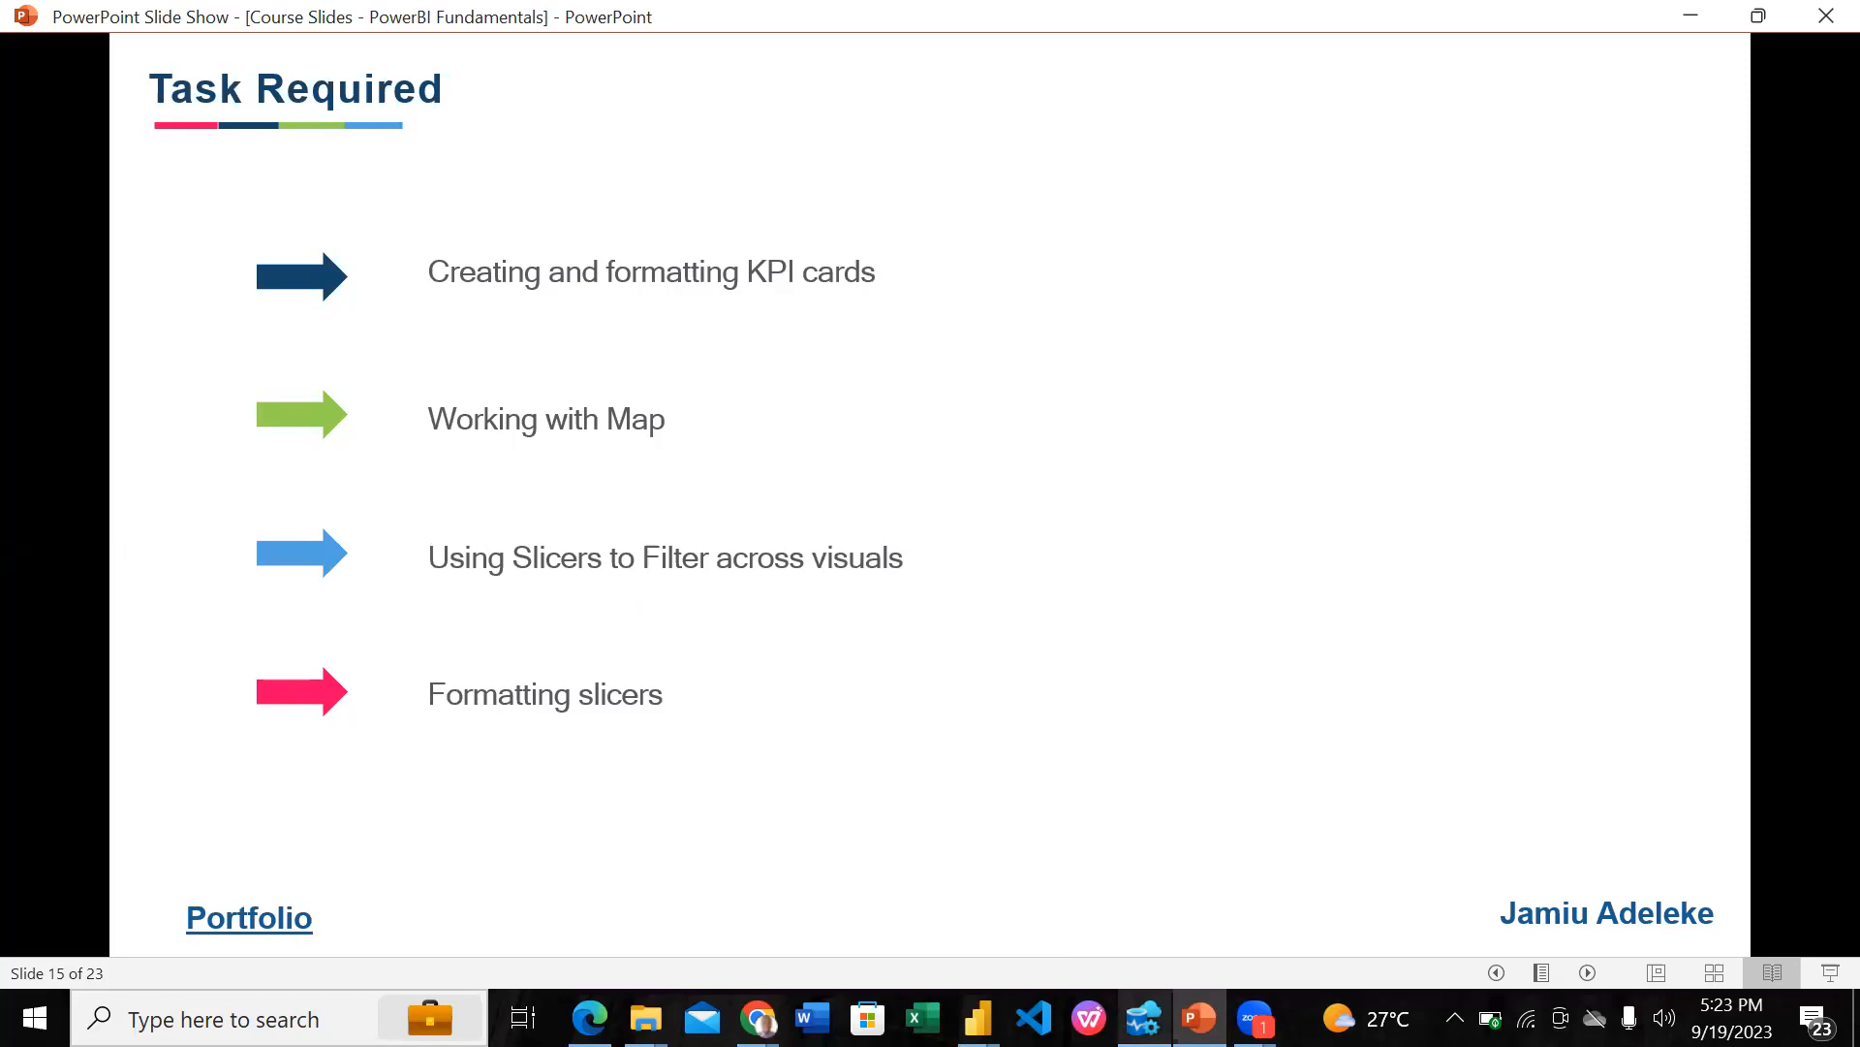
pyautogui.click(979, 1018)
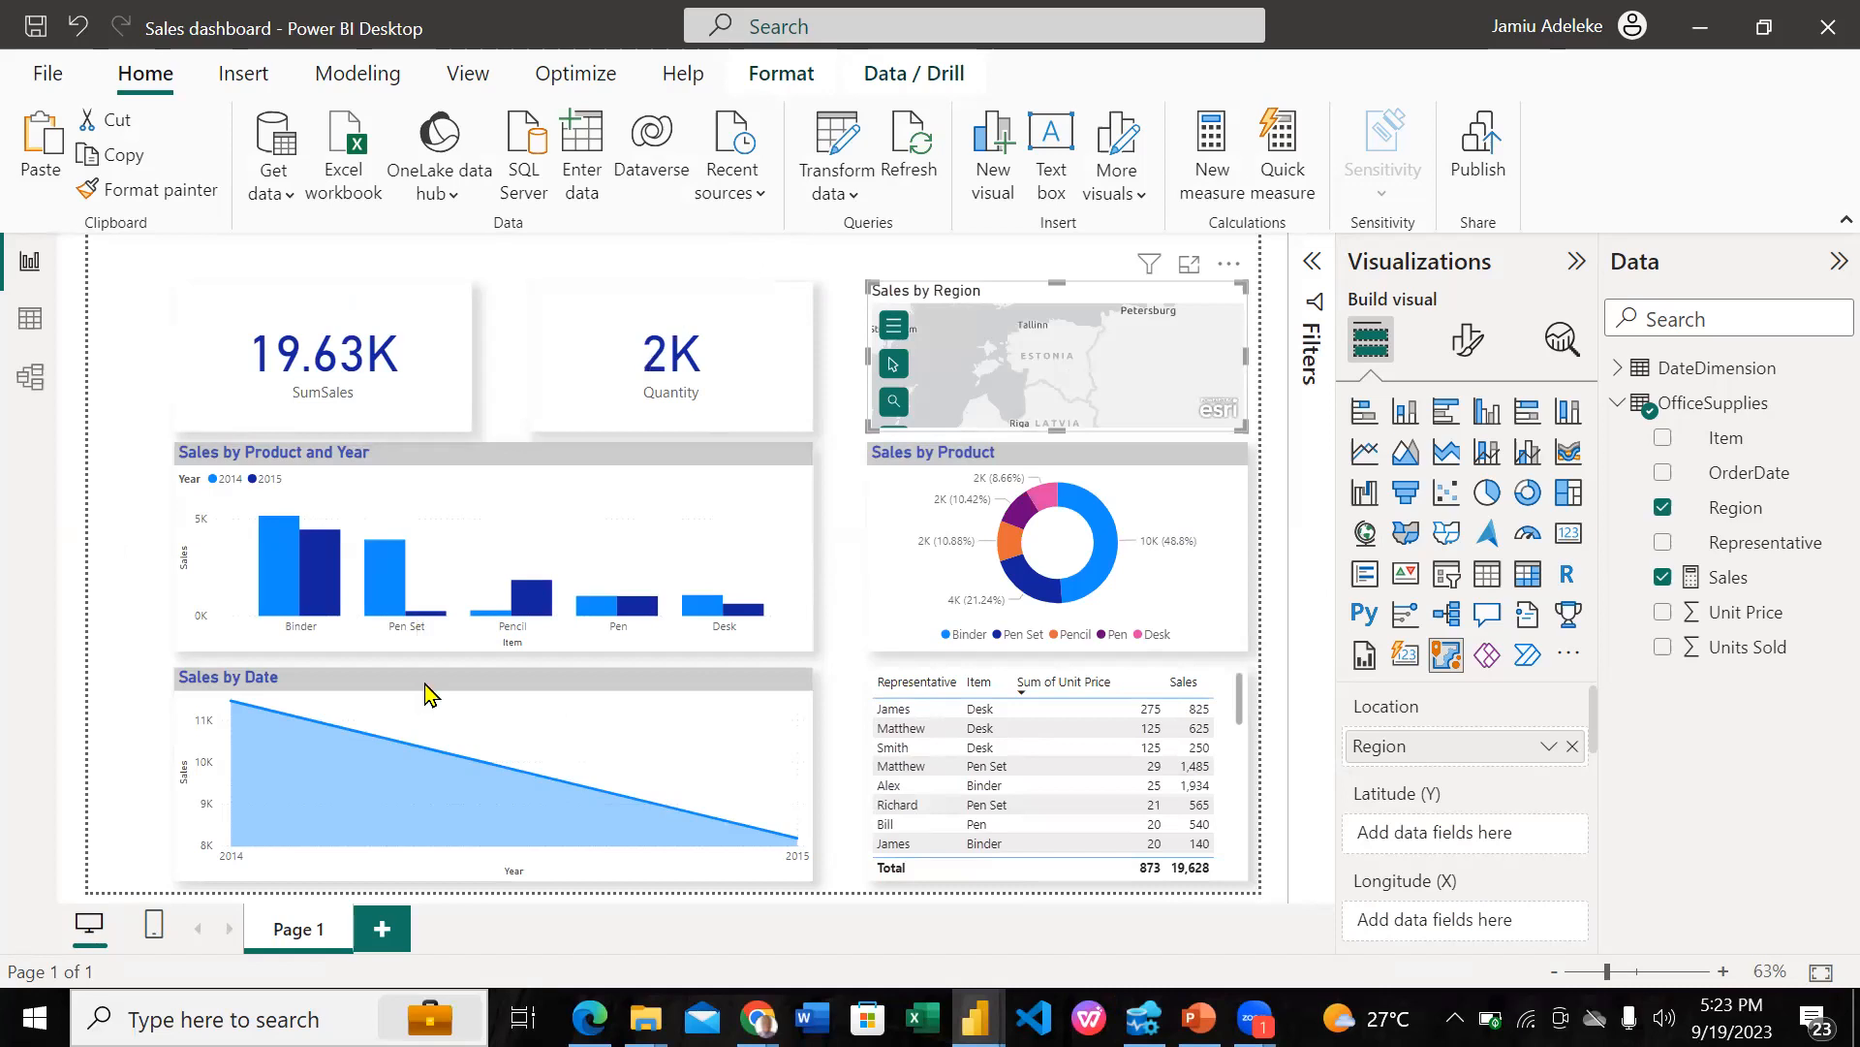
# Step: Drill the Sales by Date chart down into the quarters of 2014, and drill back up to the year level
pyautogui.click(386, 697)
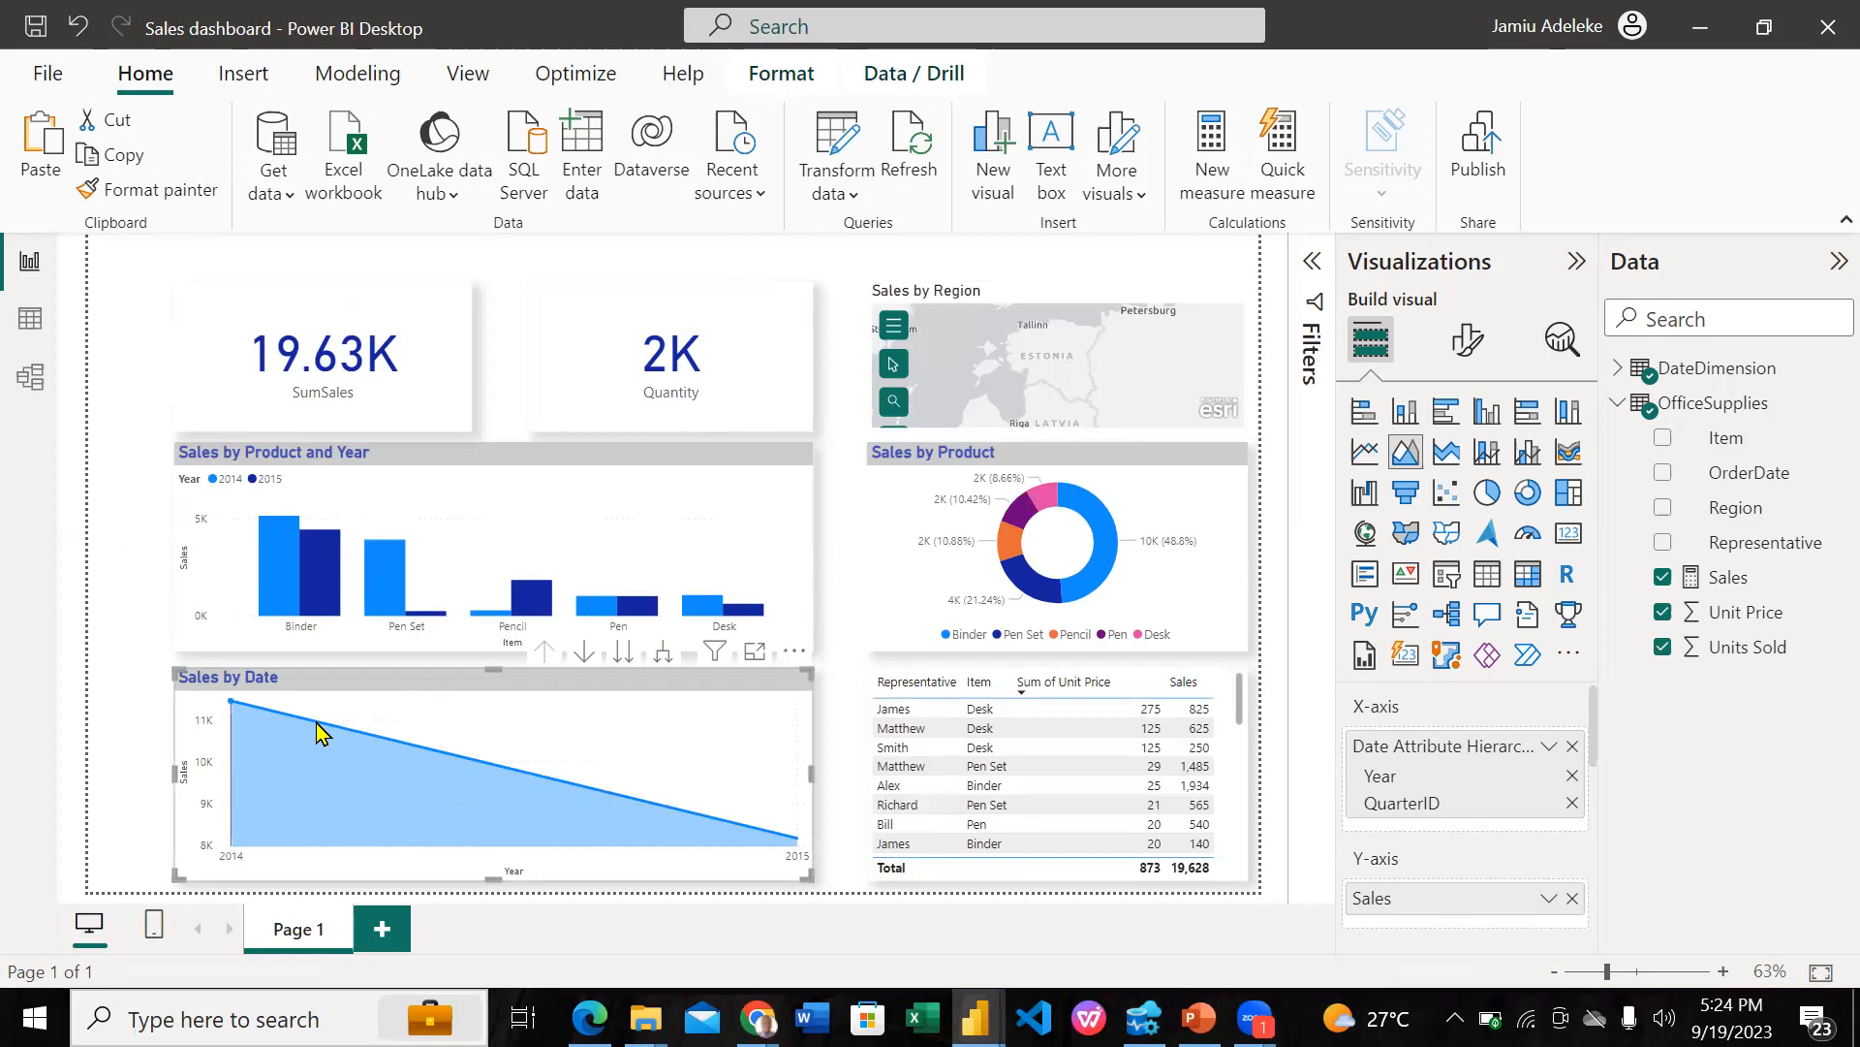
pyautogui.click(585, 652)
pyautogui.moveTo(234, 723)
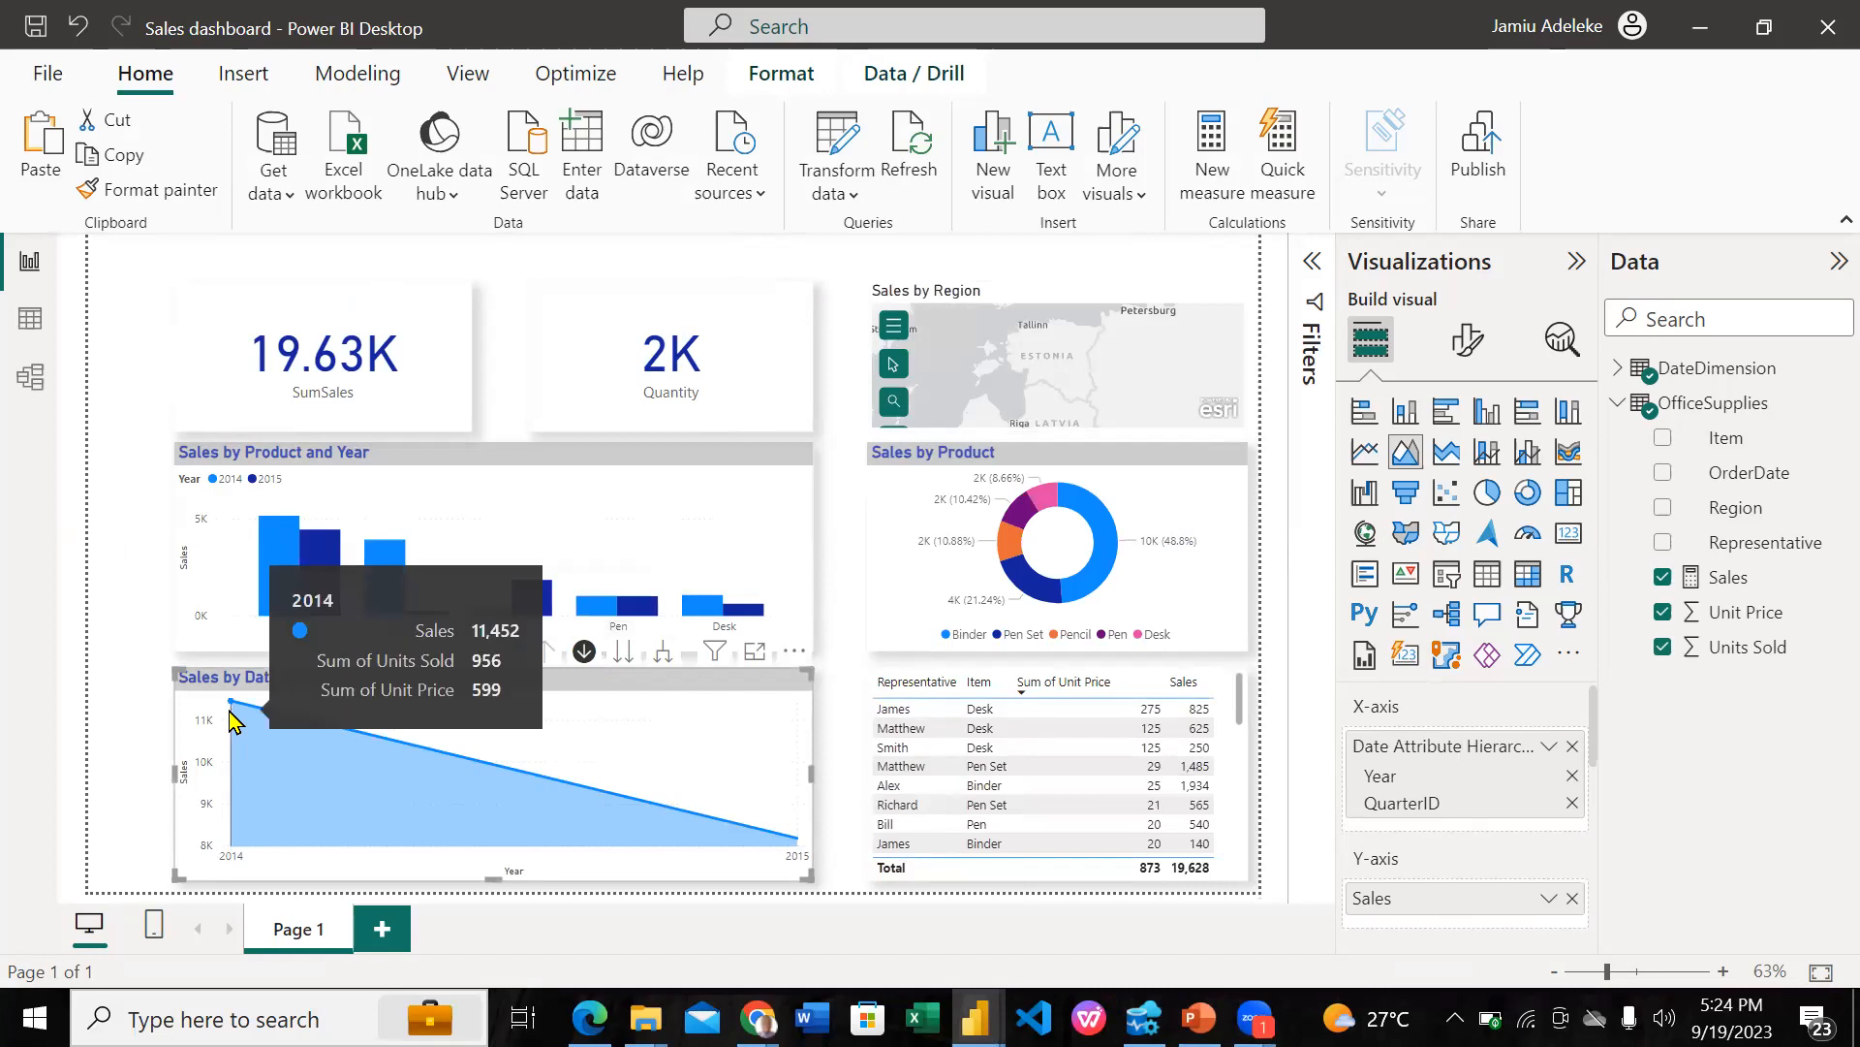
pyautogui.click(234, 723)
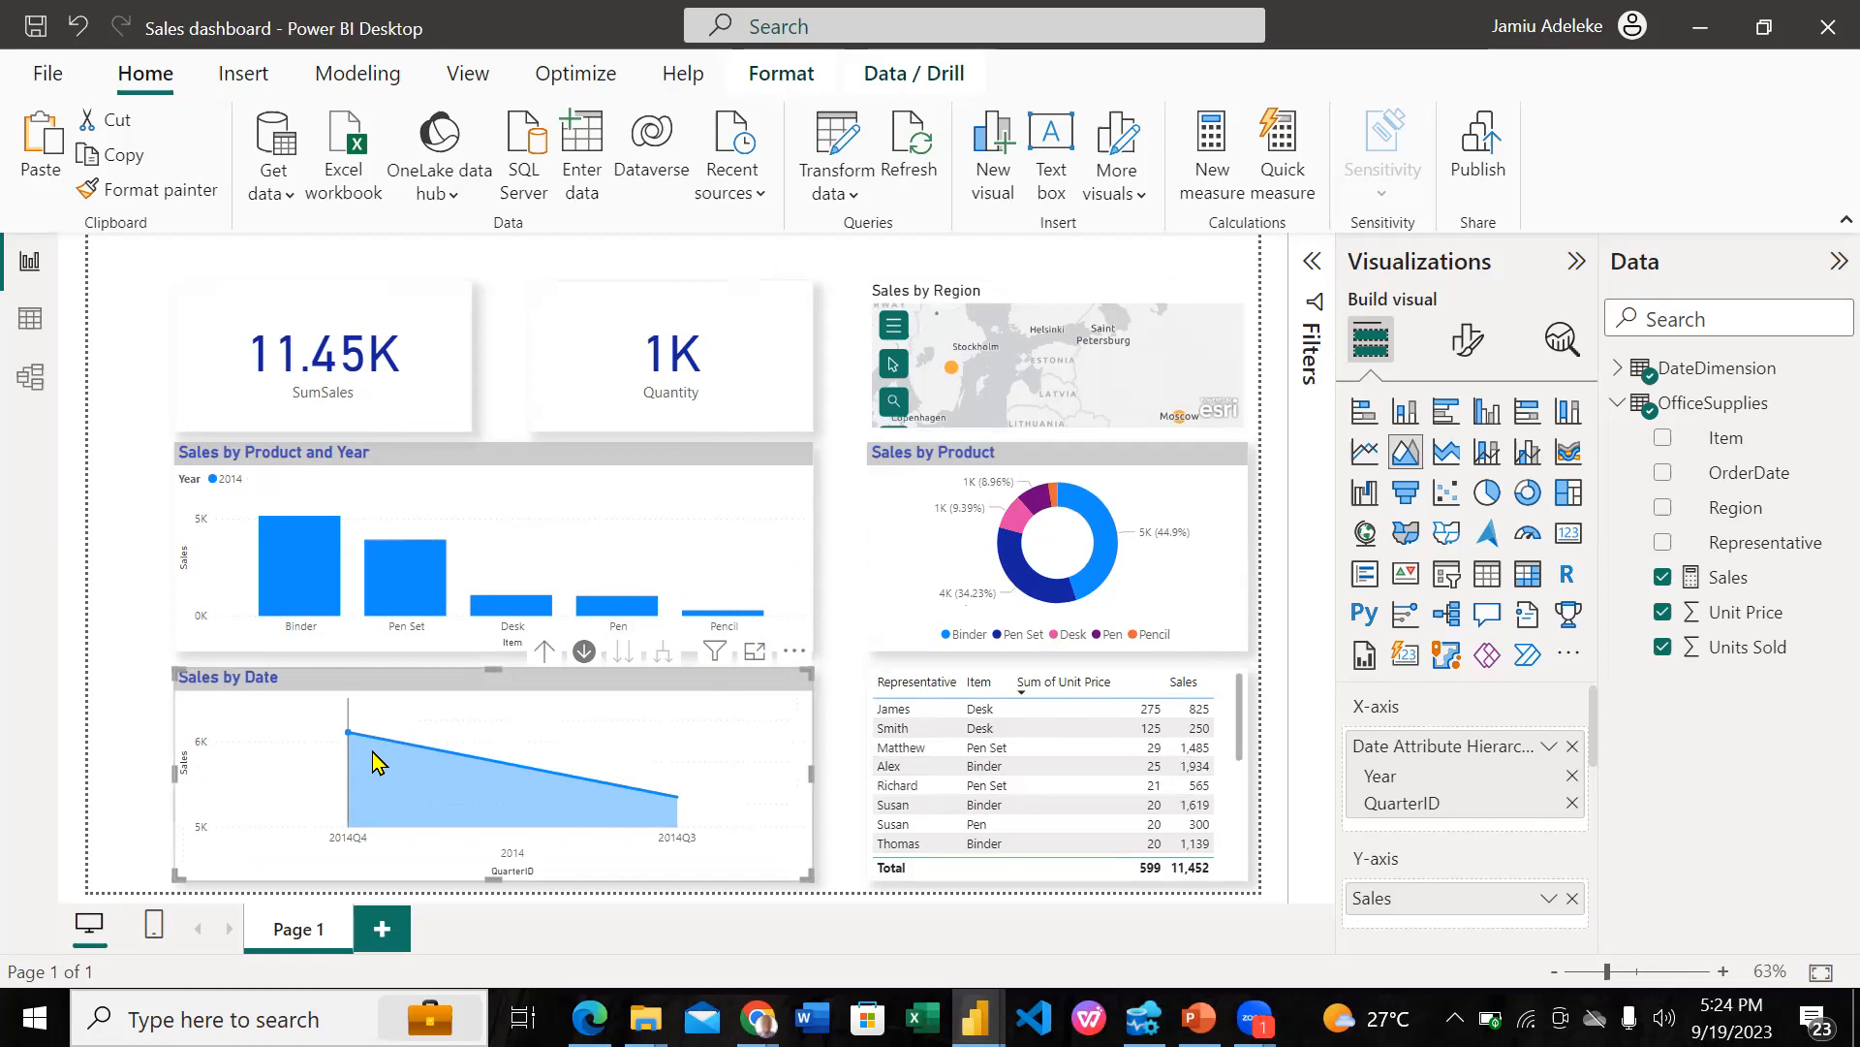
pyautogui.moveTo(376, 761)
pyautogui.moveTo(466, 742)
pyautogui.click(583, 651)
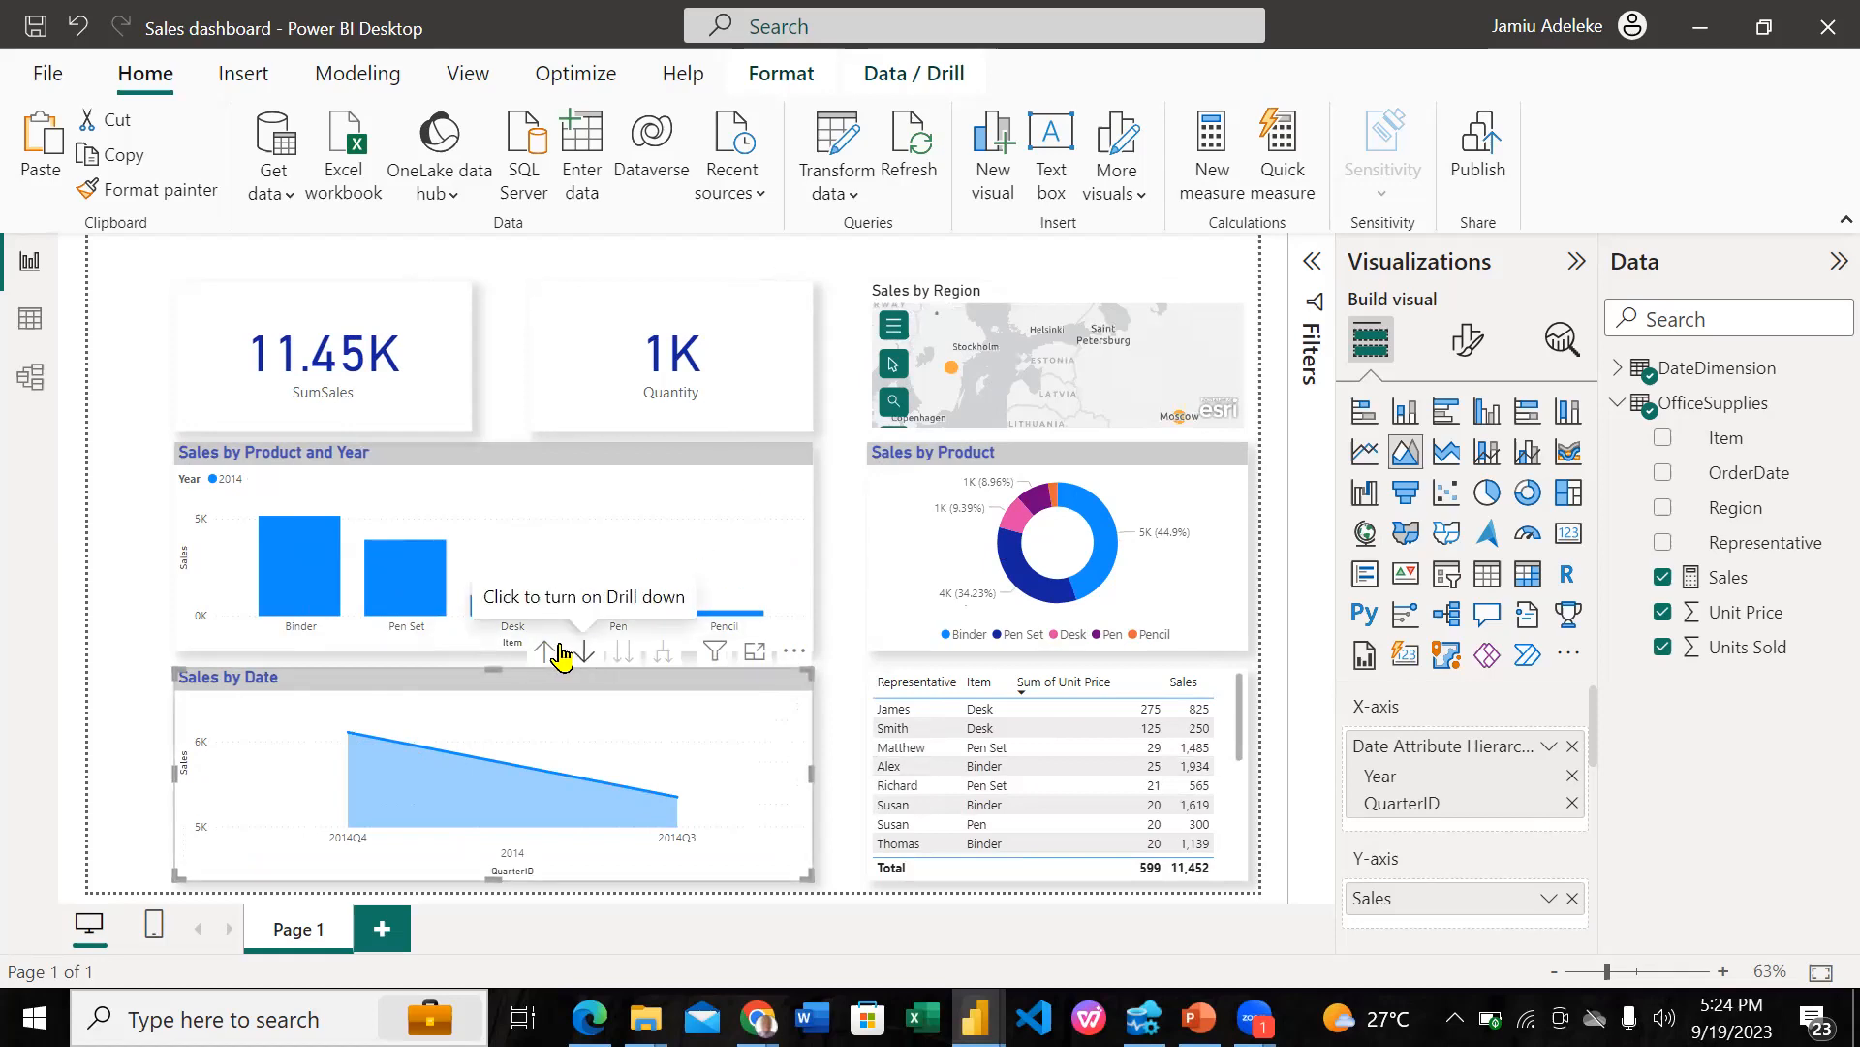
pyautogui.click(548, 652)
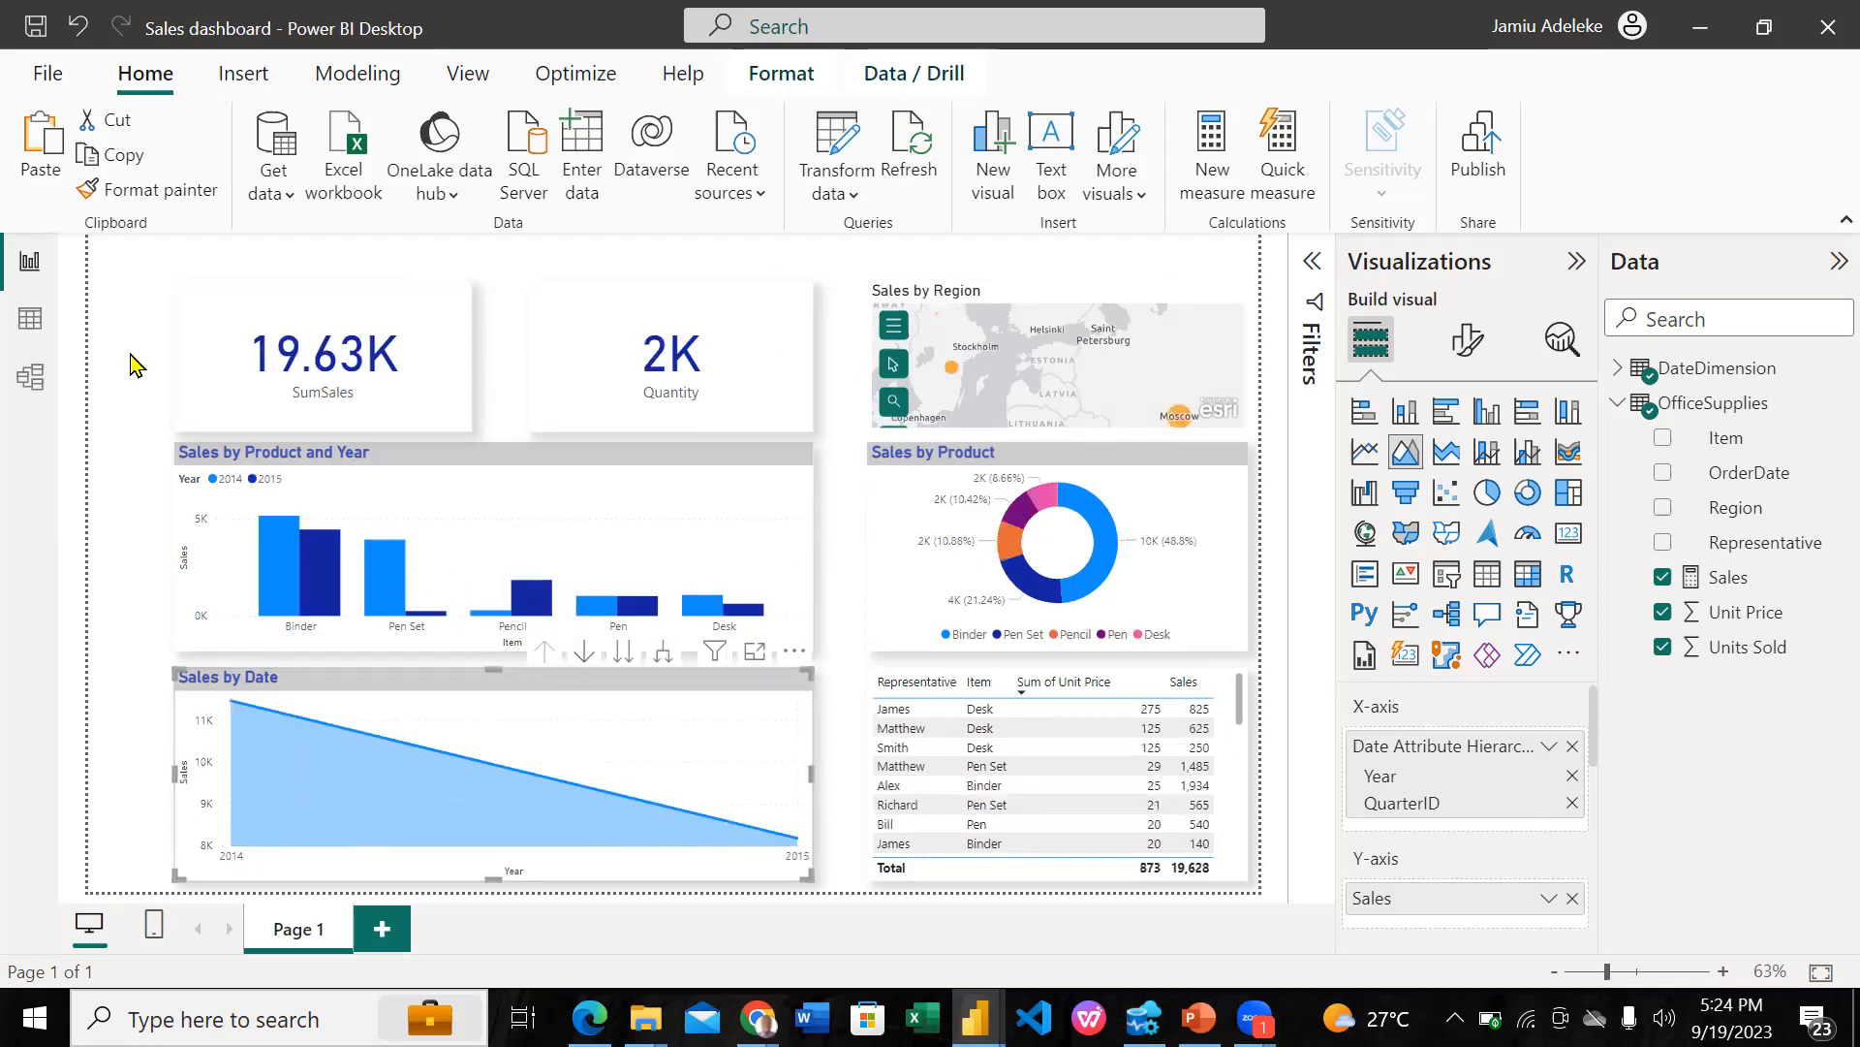
# Step: Add an empty slicer to the Sales dashboard page and switch to the Practice1 report
pyautogui.click(840, 551)
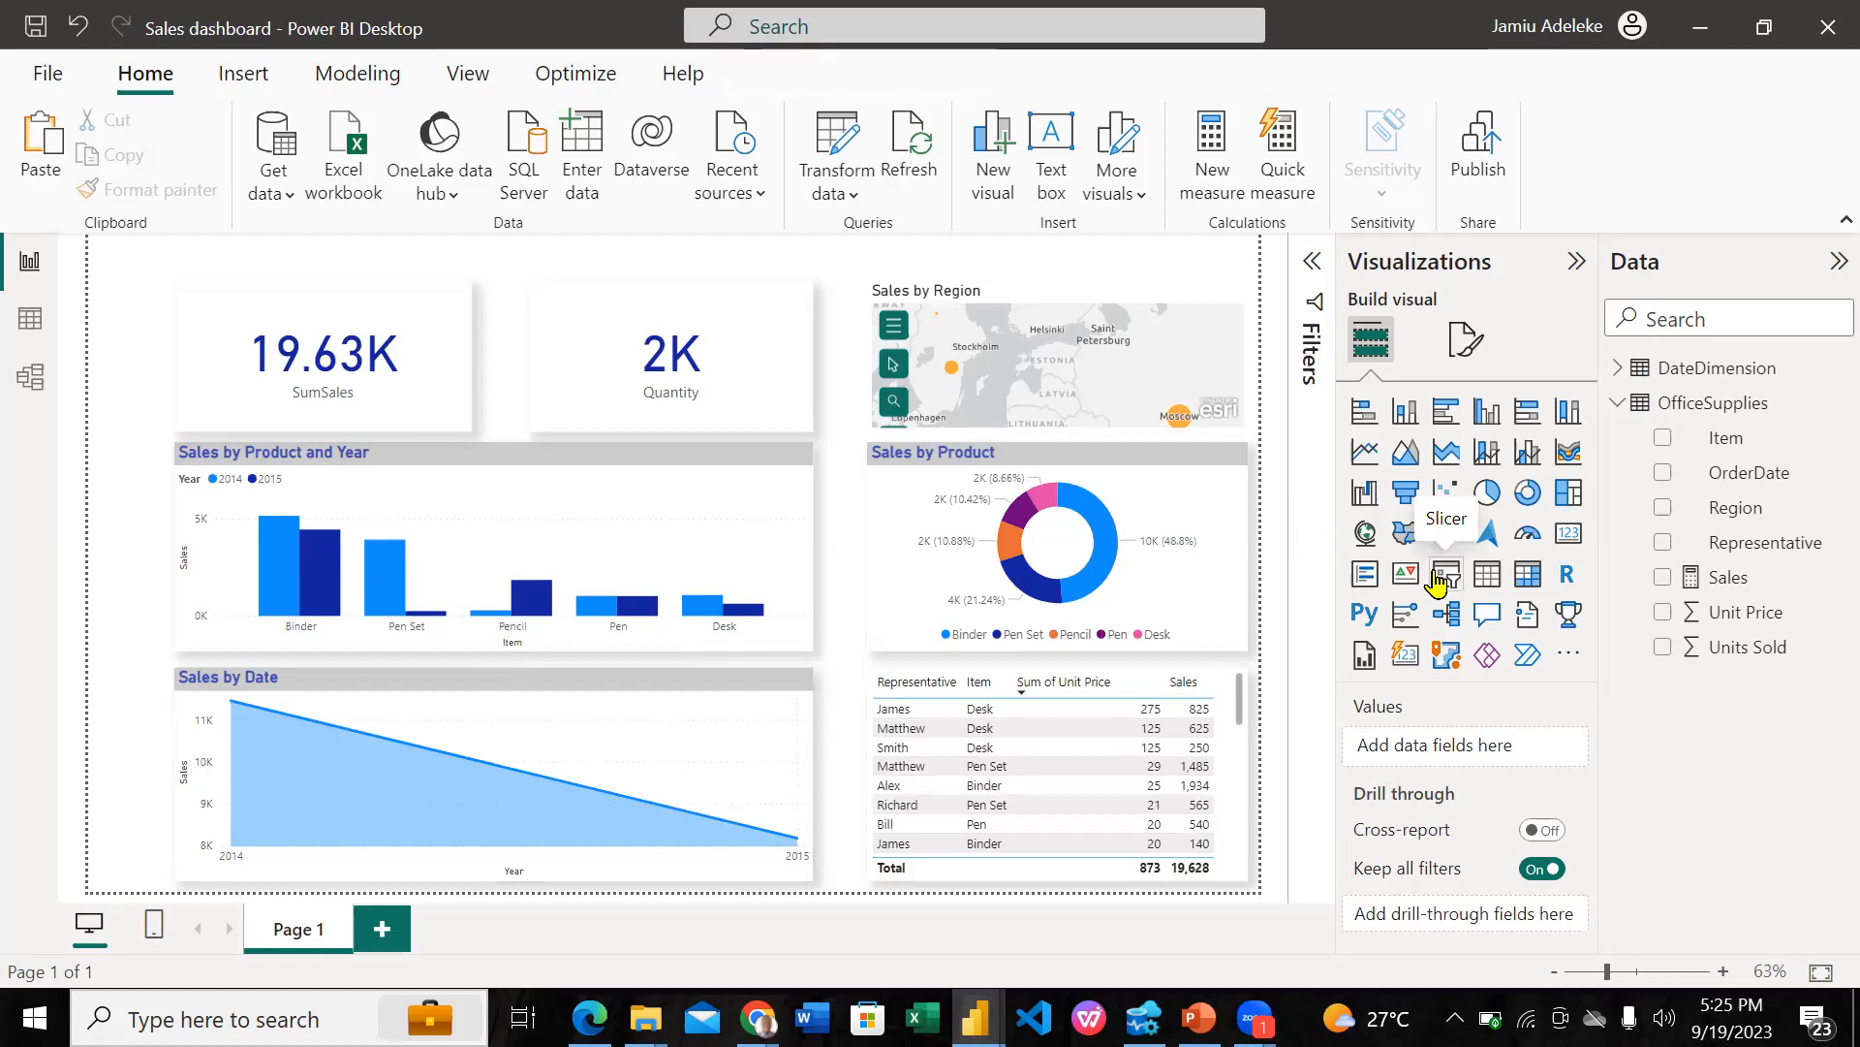
pyautogui.click(1437, 579)
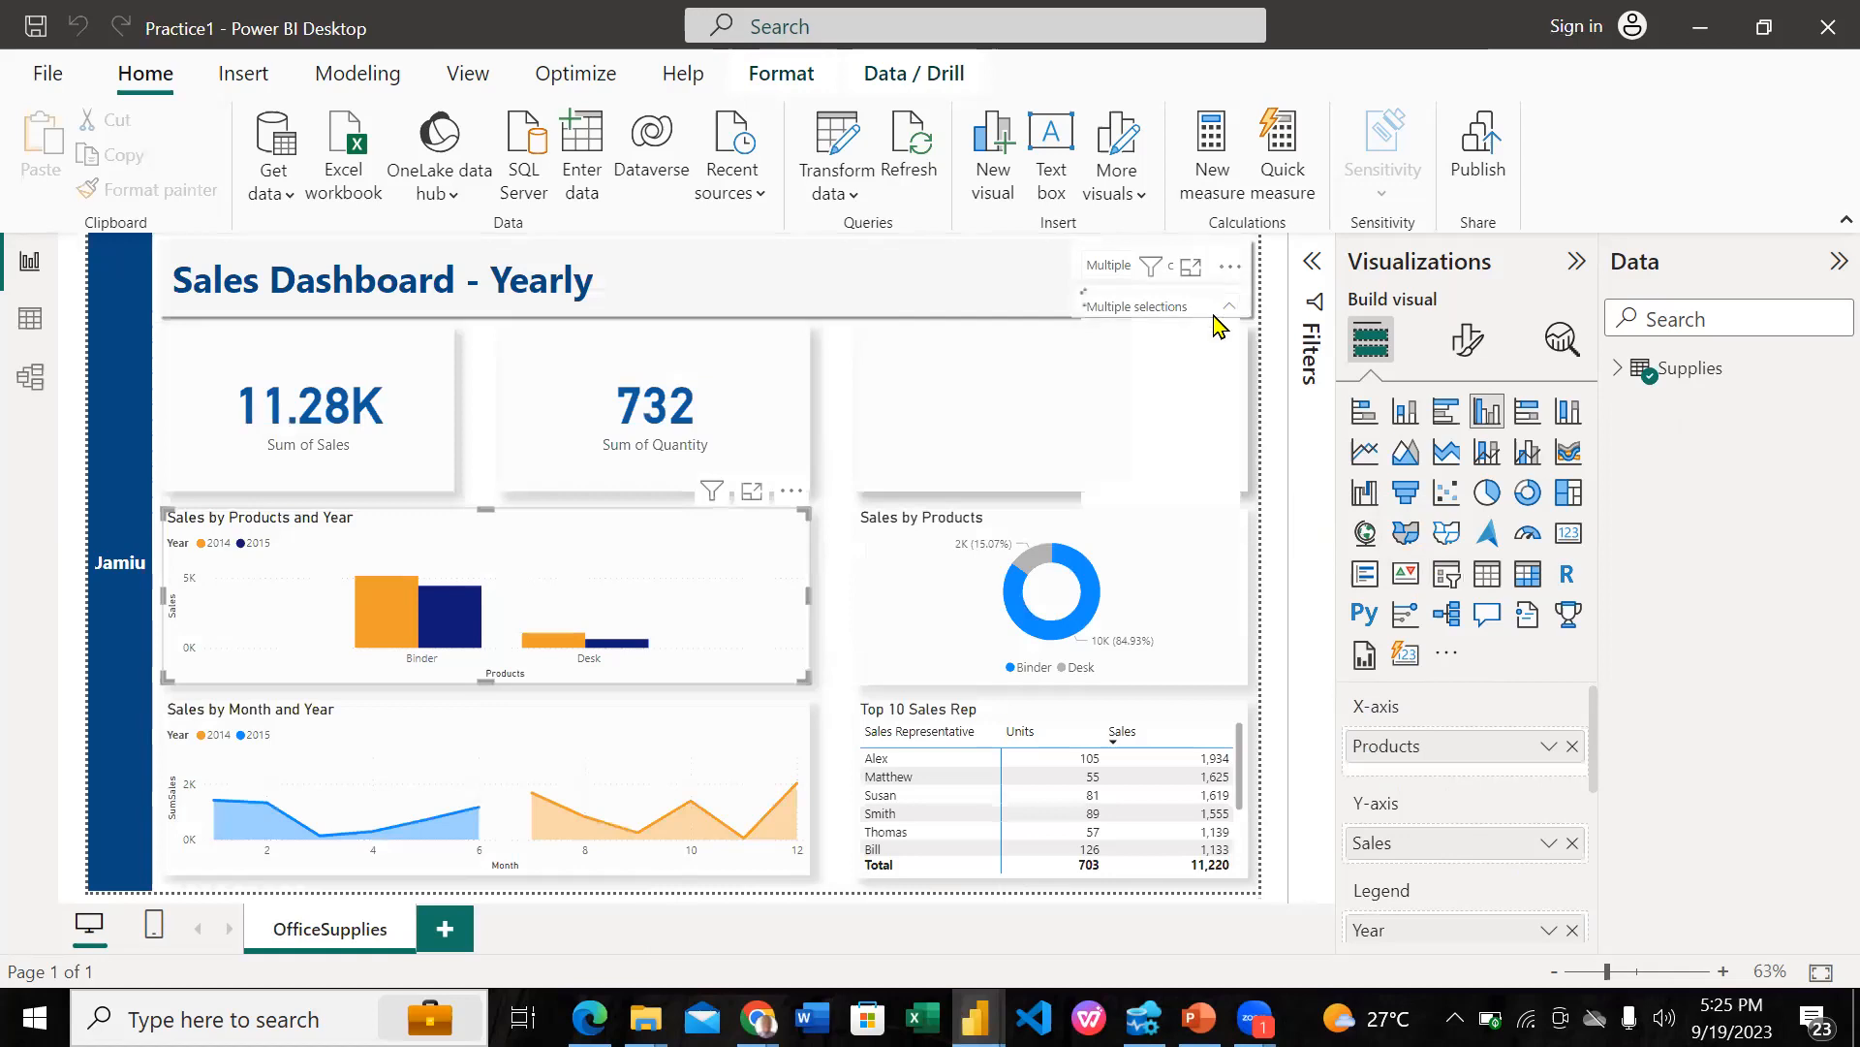
# Step: Add Pen Set, Pen and Pencil to the product slicer selection in Practice1, and return to the Sales dashboard report
pyautogui.click(1167, 308)
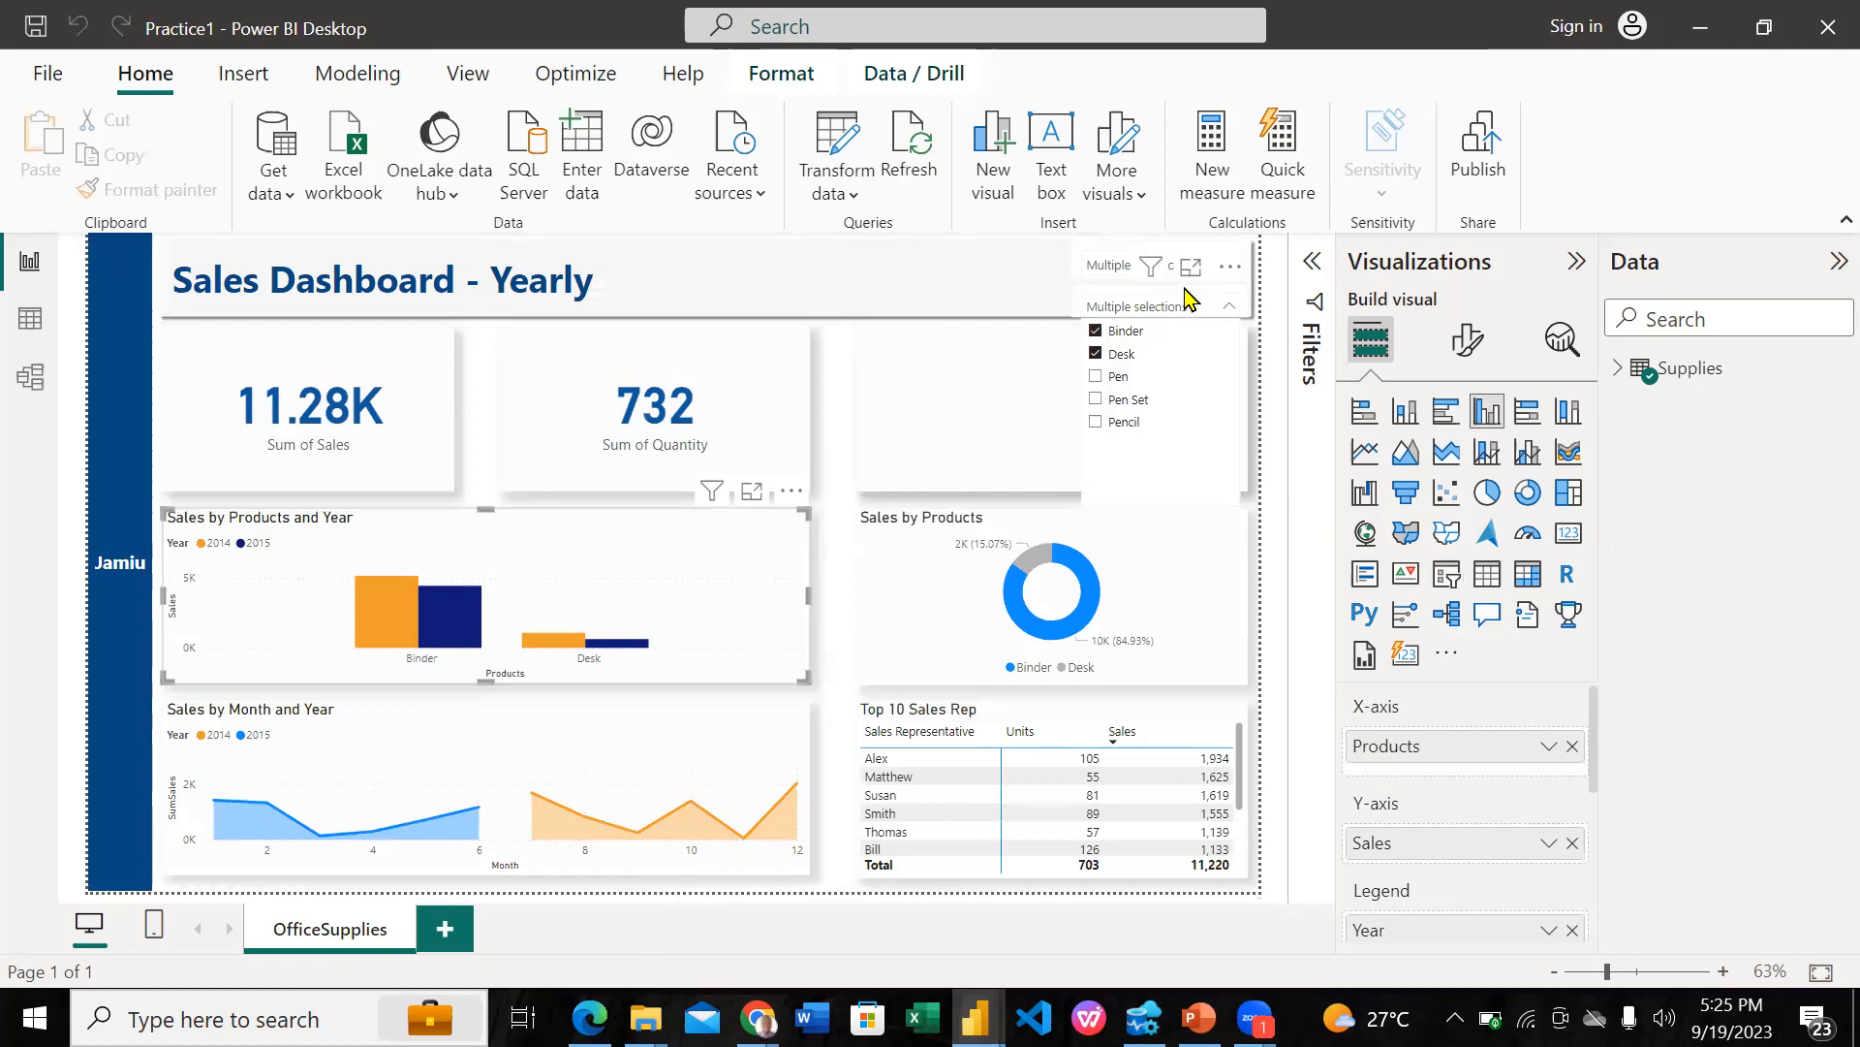
pyautogui.click(1097, 398)
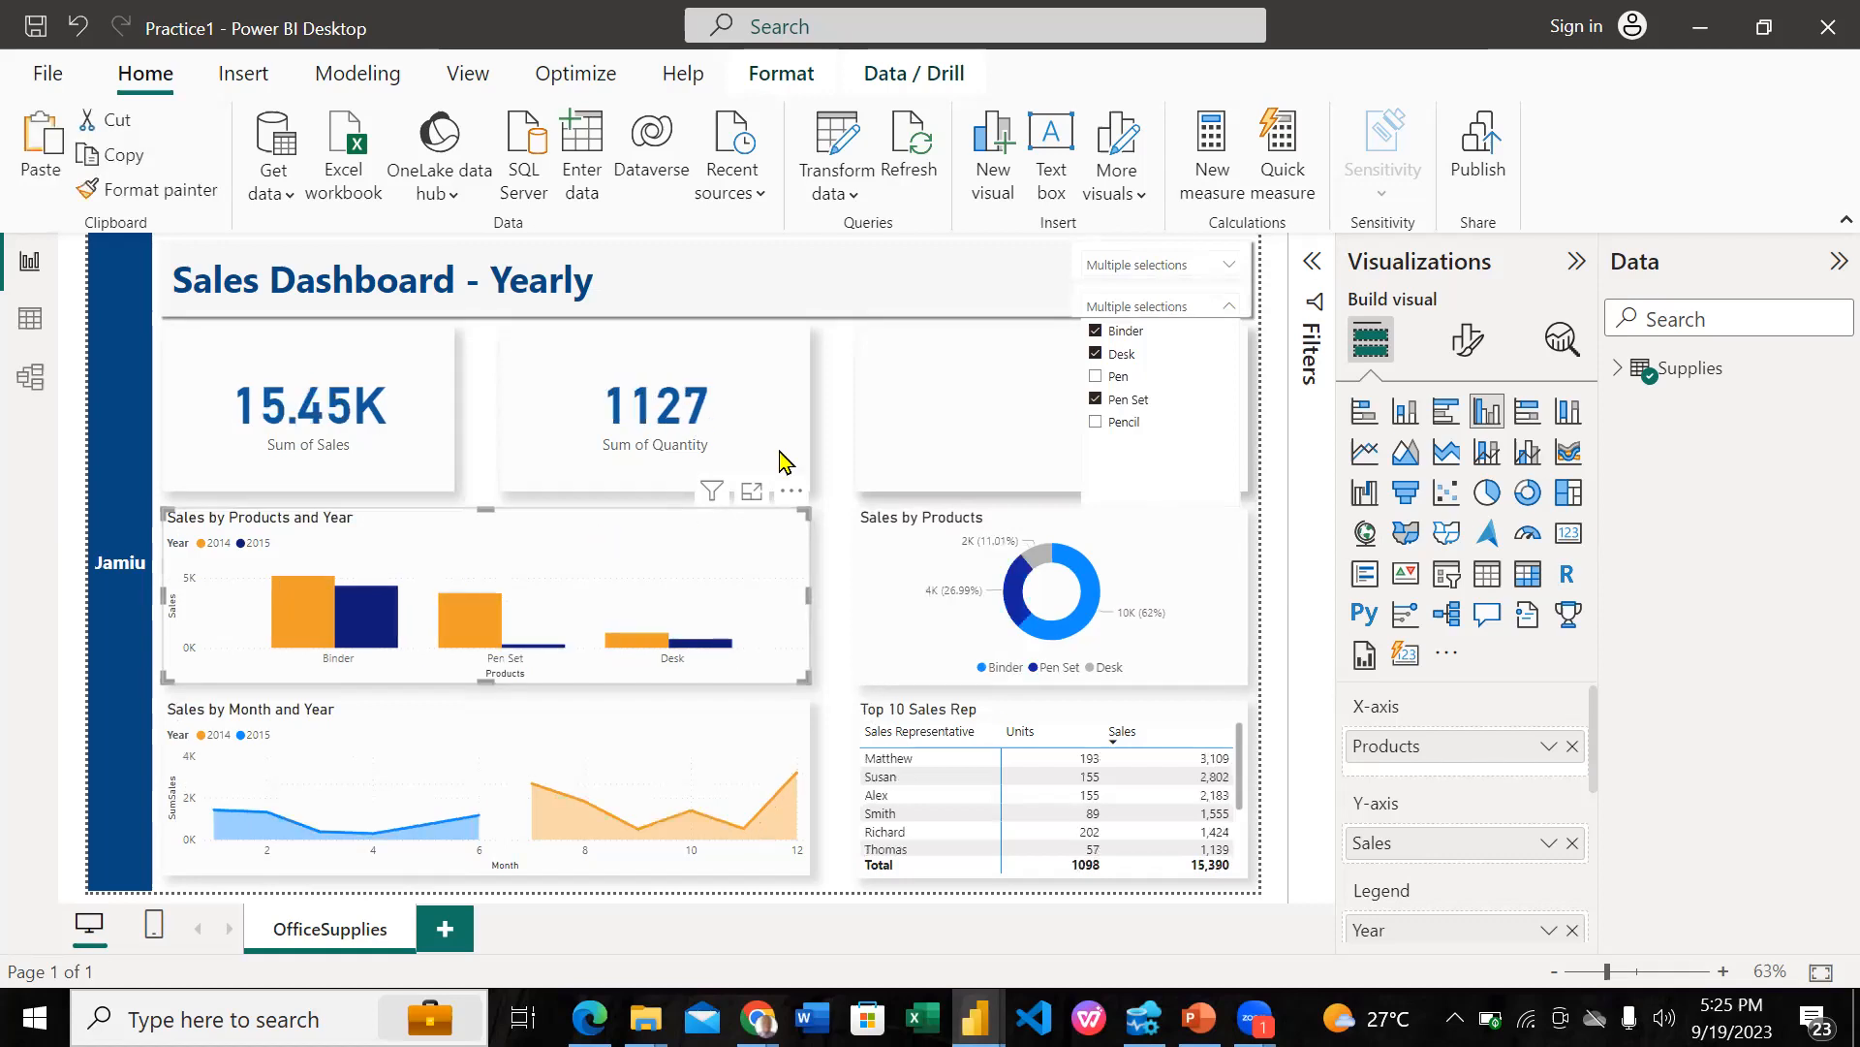
pyautogui.click(1096, 376)
pyautogui.click(1096, 424)
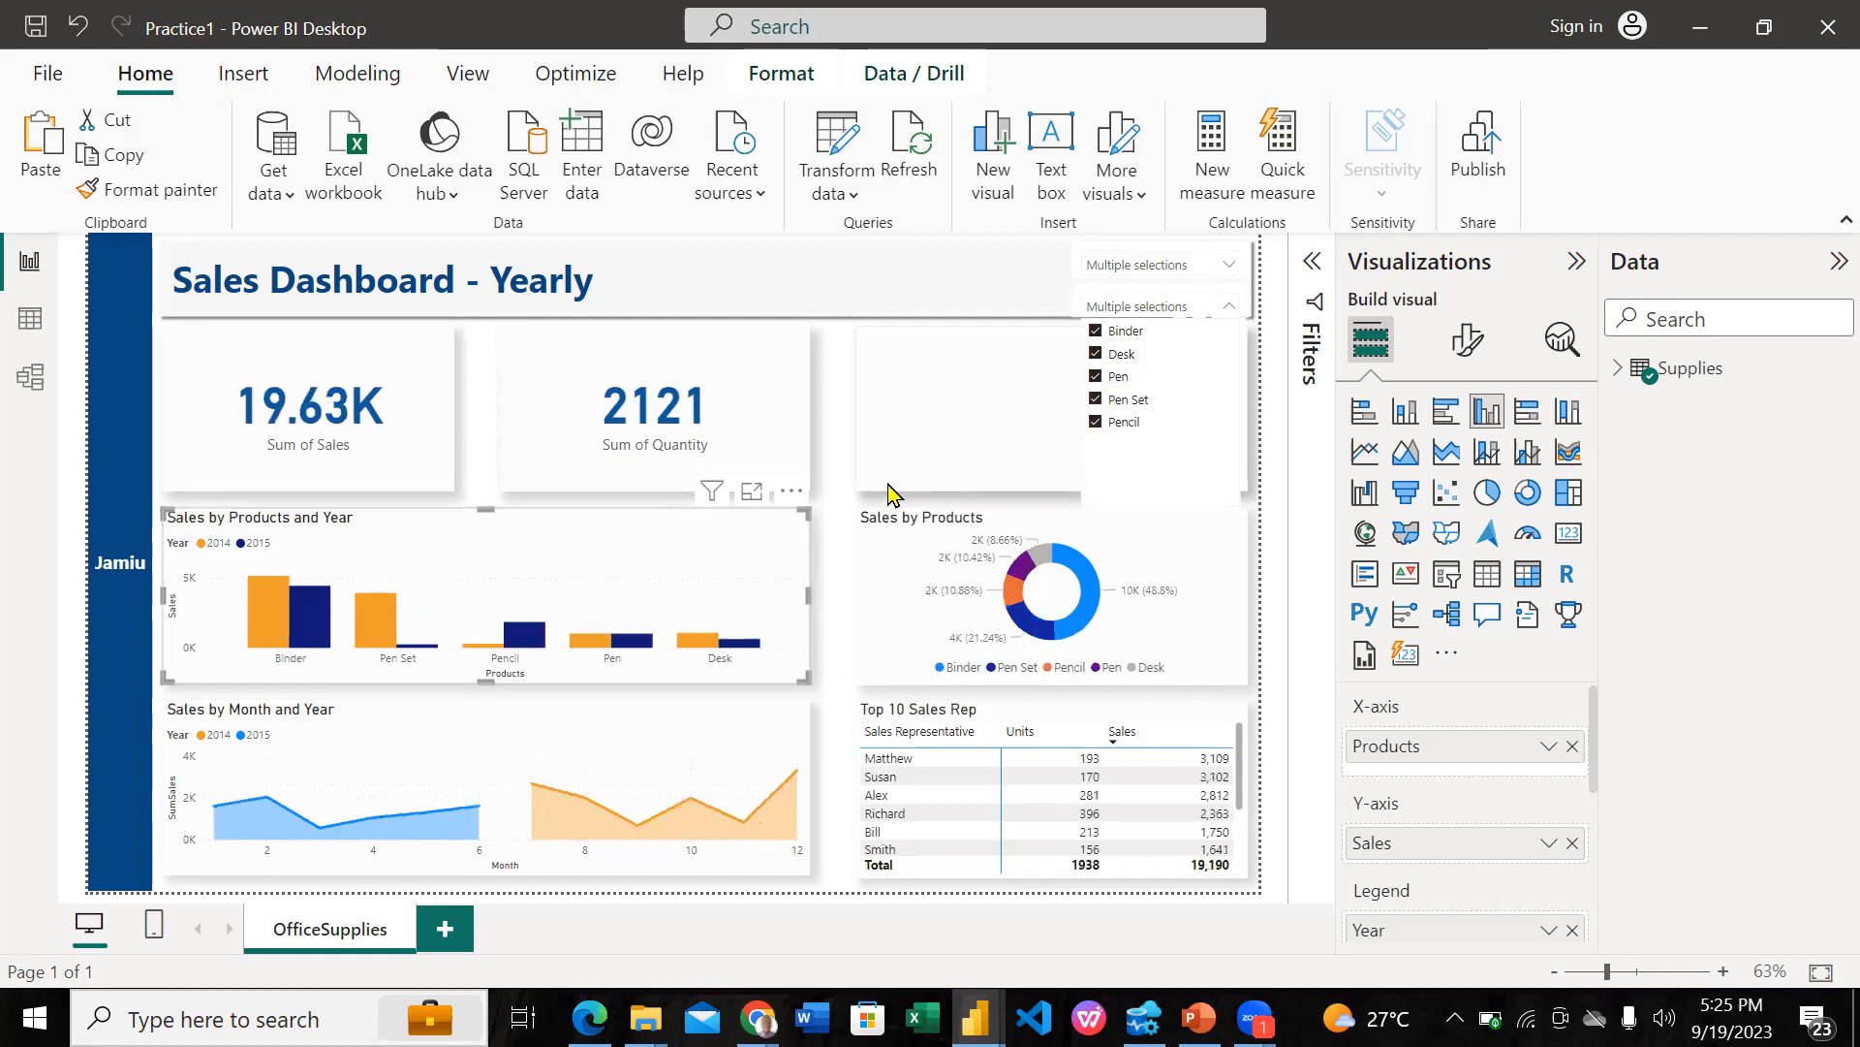
pyautogui.click(832, 467)
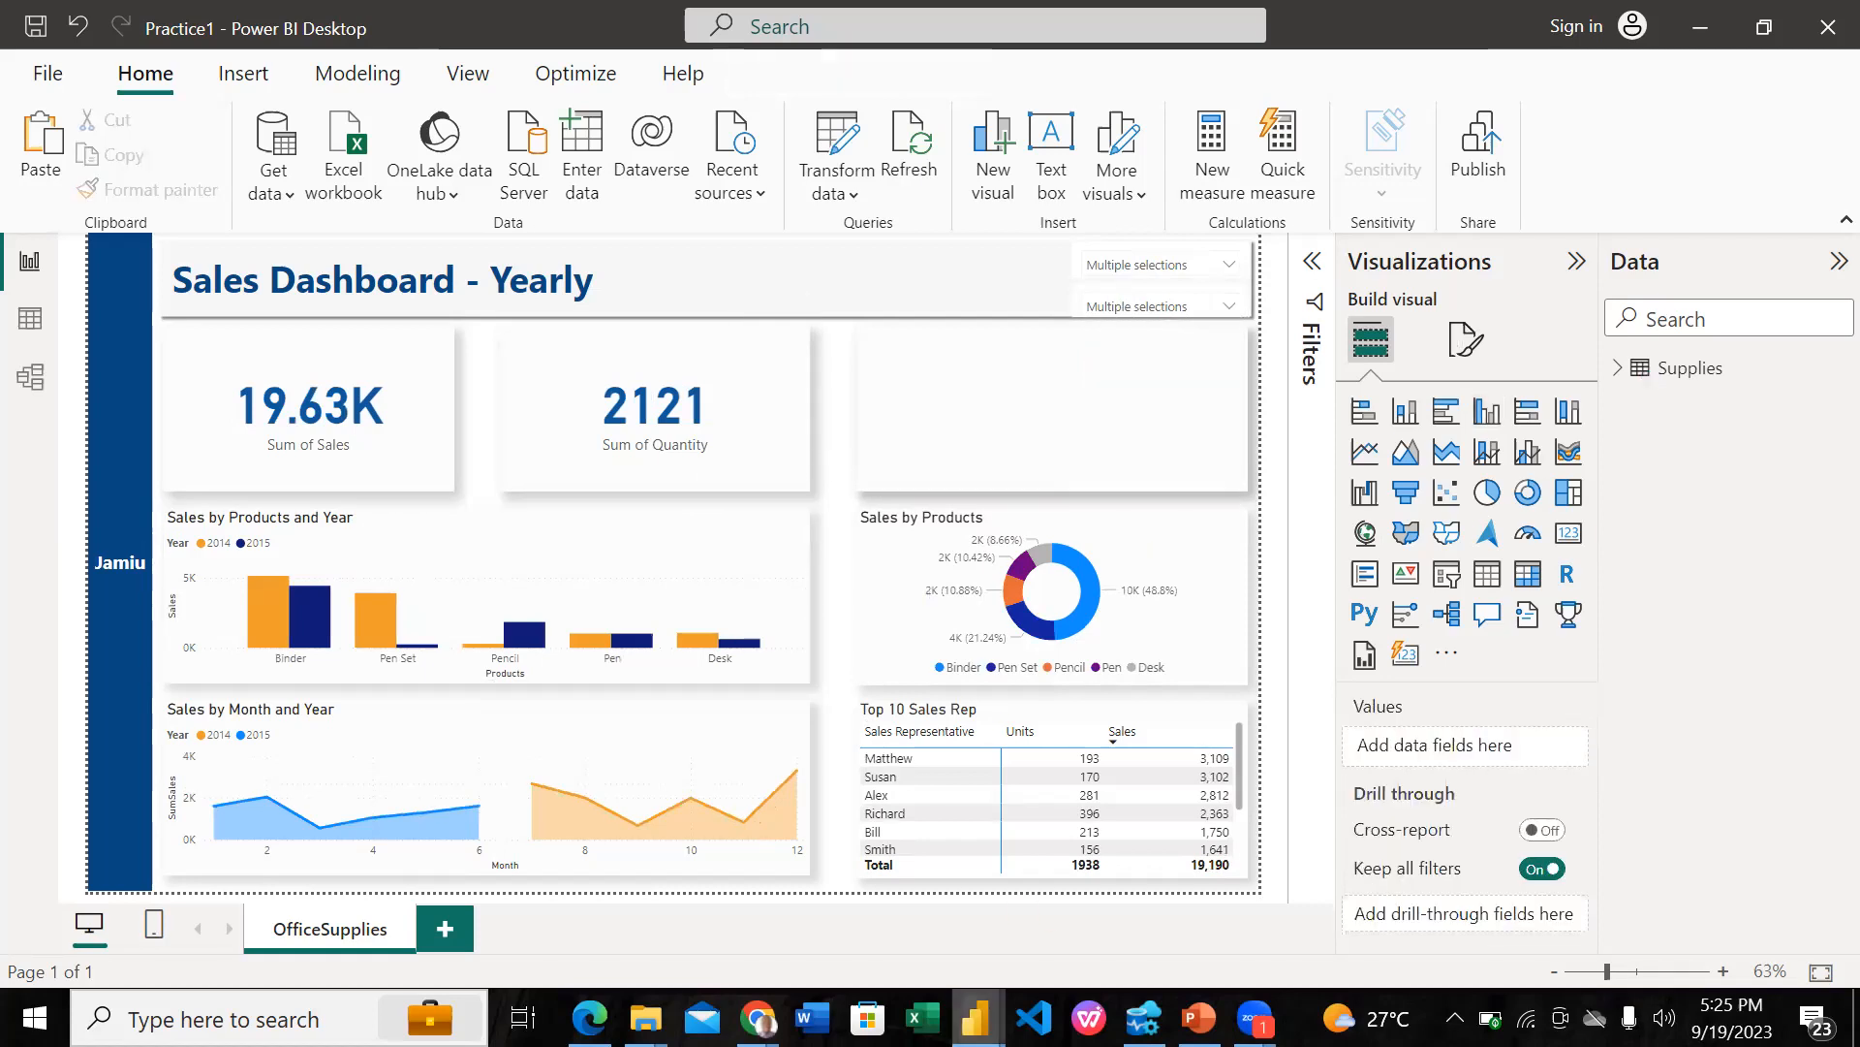
pyautogui.moveTo(974, 1018)
pyautogui.click(1055, 938)
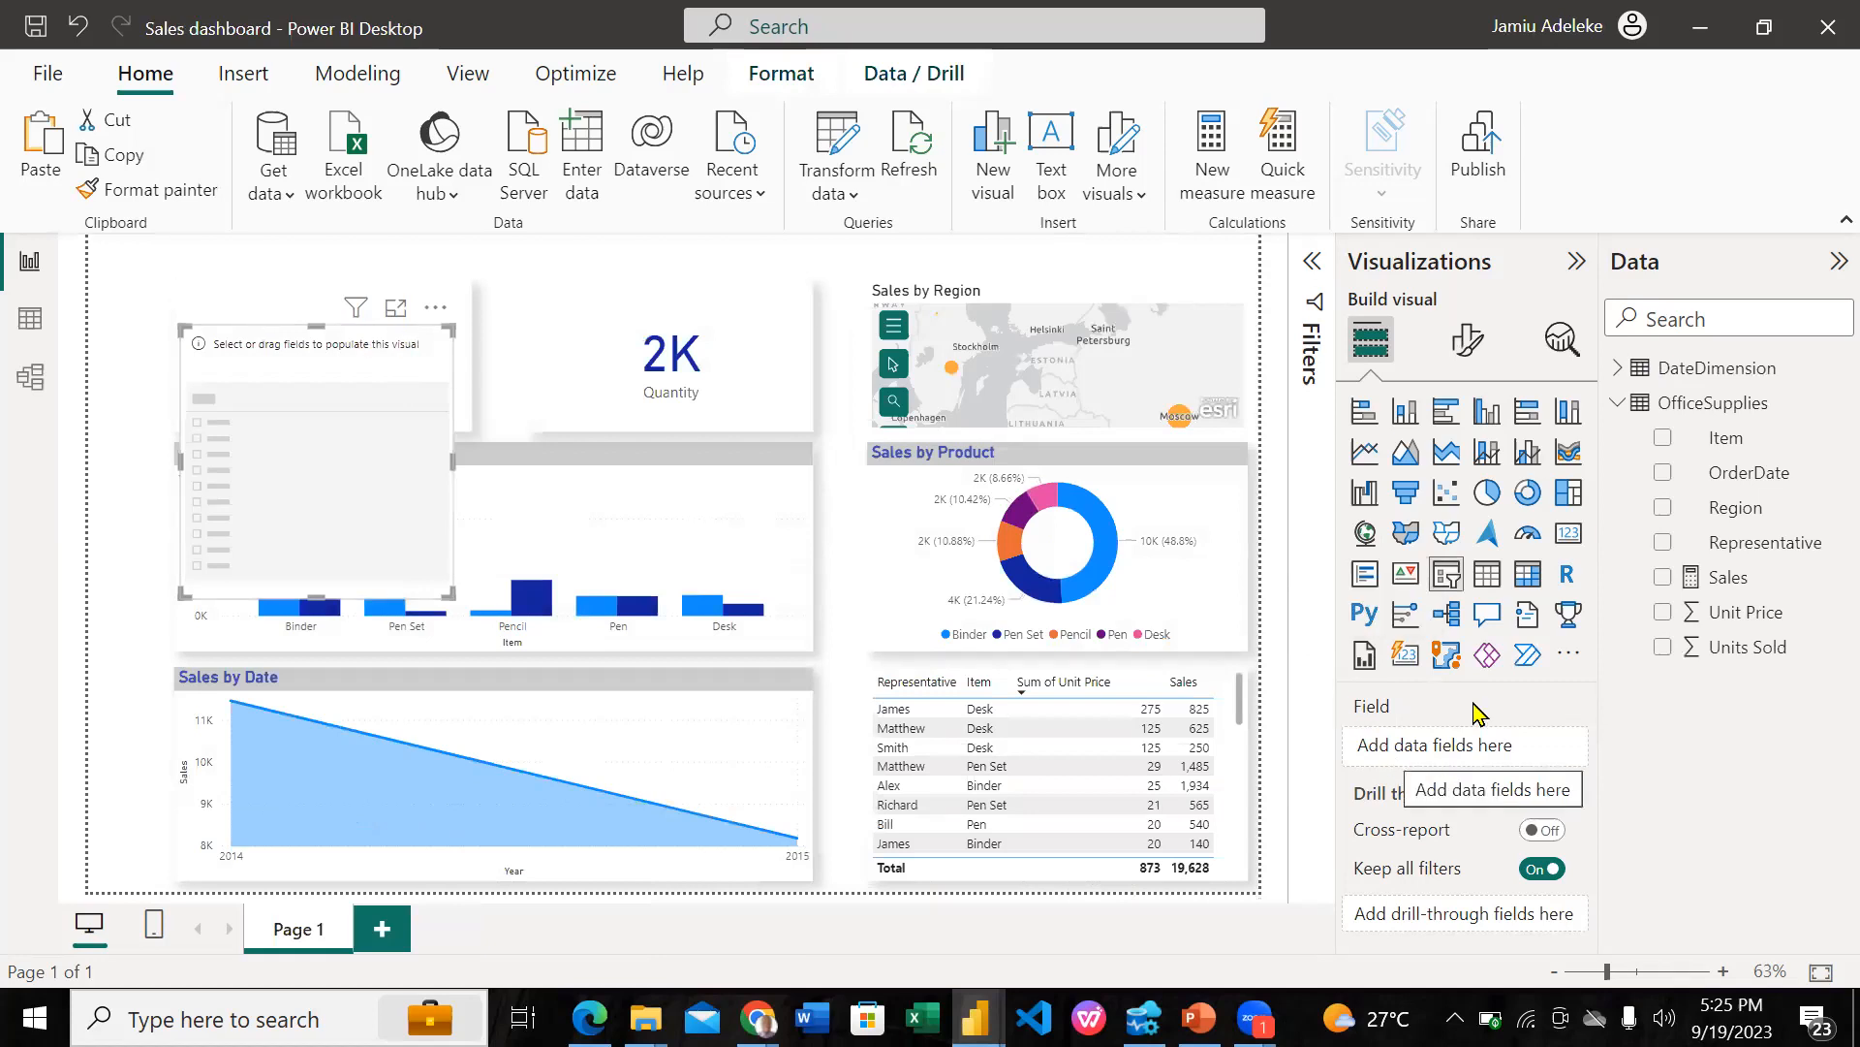
# Step: Assign the Item field to the new slicer, and check the Task Required slide in PowerPoint before returning to the report
pyautogui.click(1674, 441)
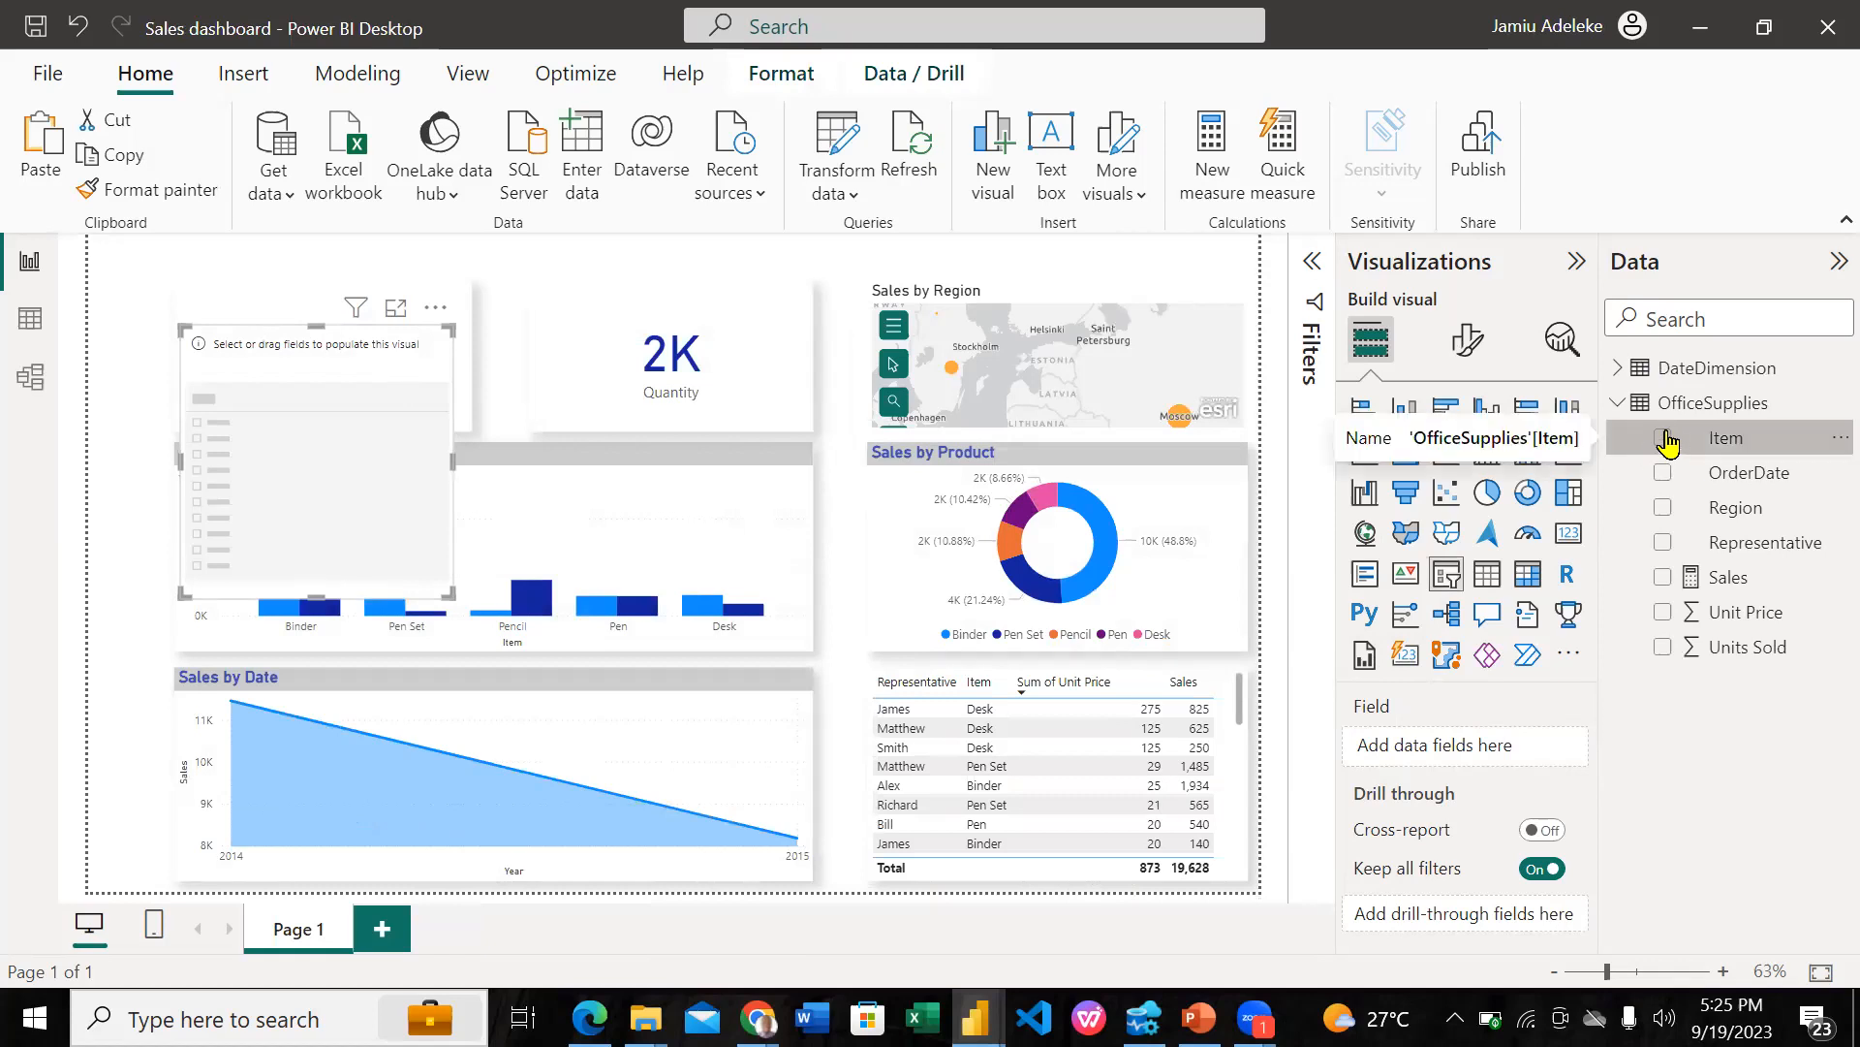
pyautogui.click(1664, 438)
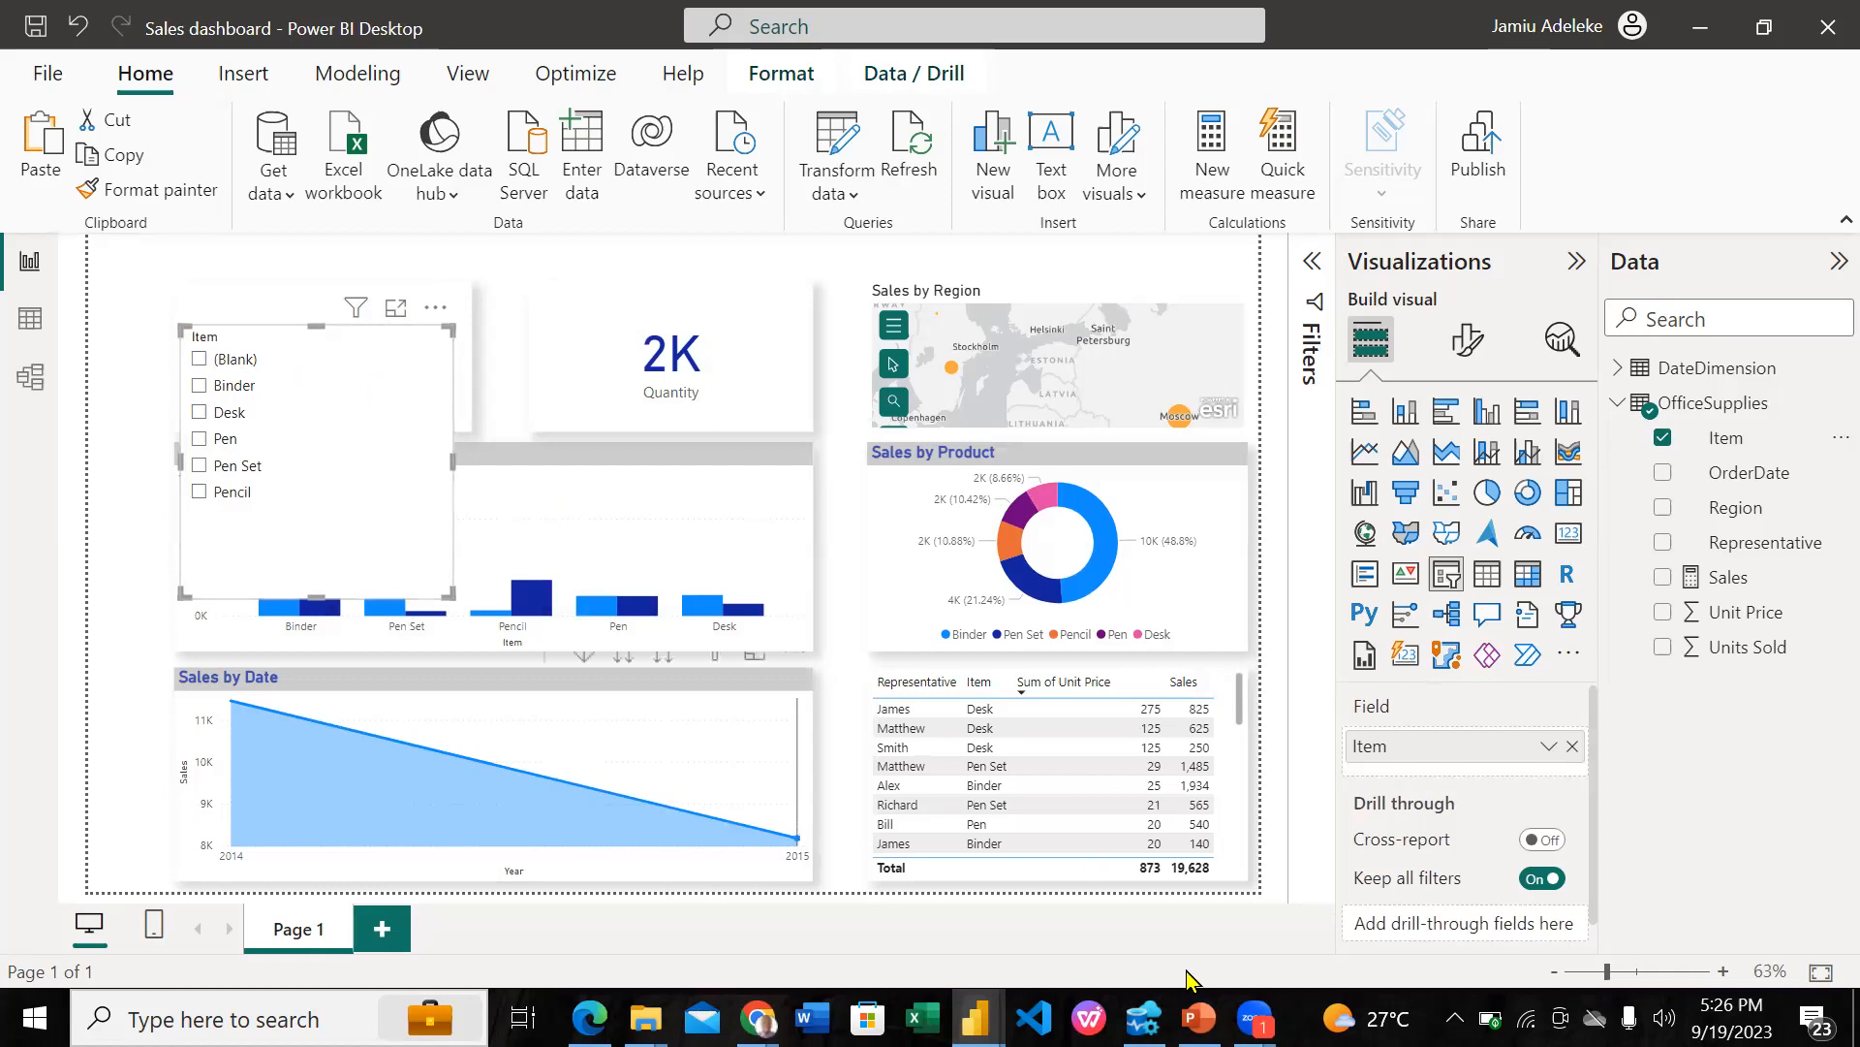
pyautogui.click(1199, 1017)
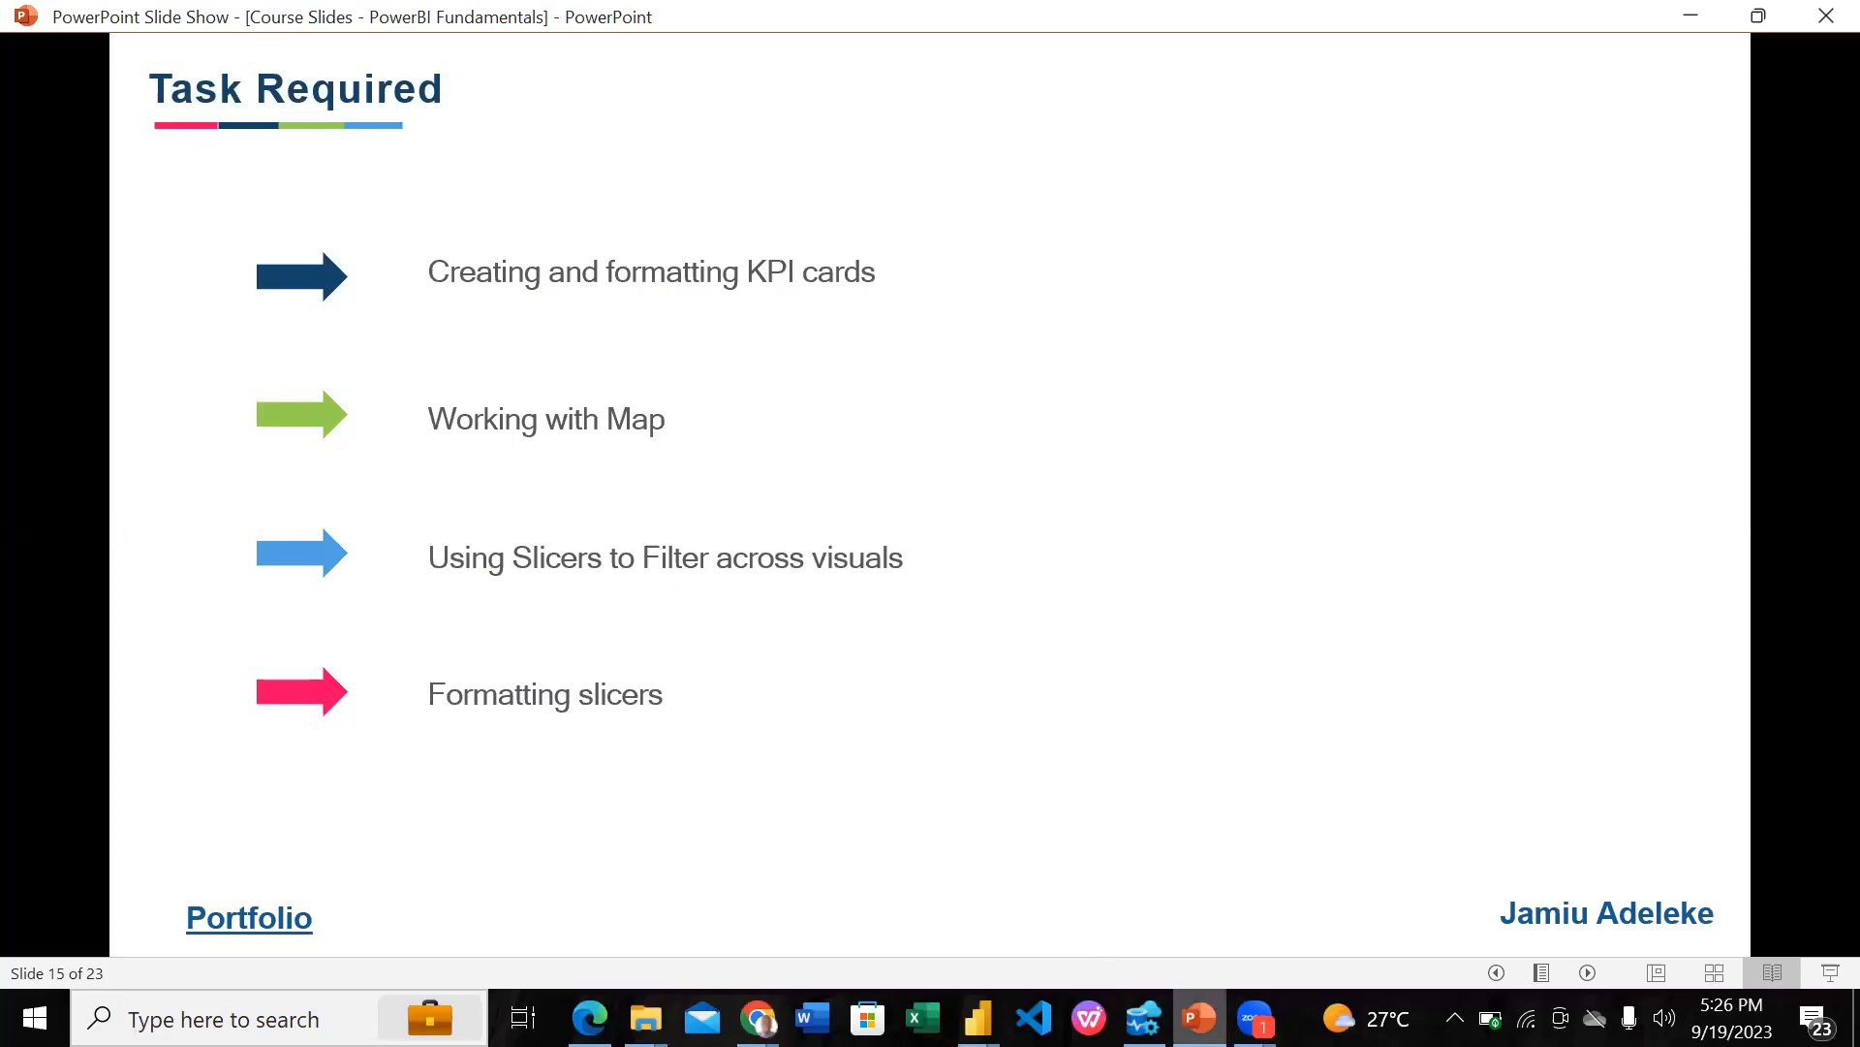
pyautogui.hotkey('alt', 'Tab')
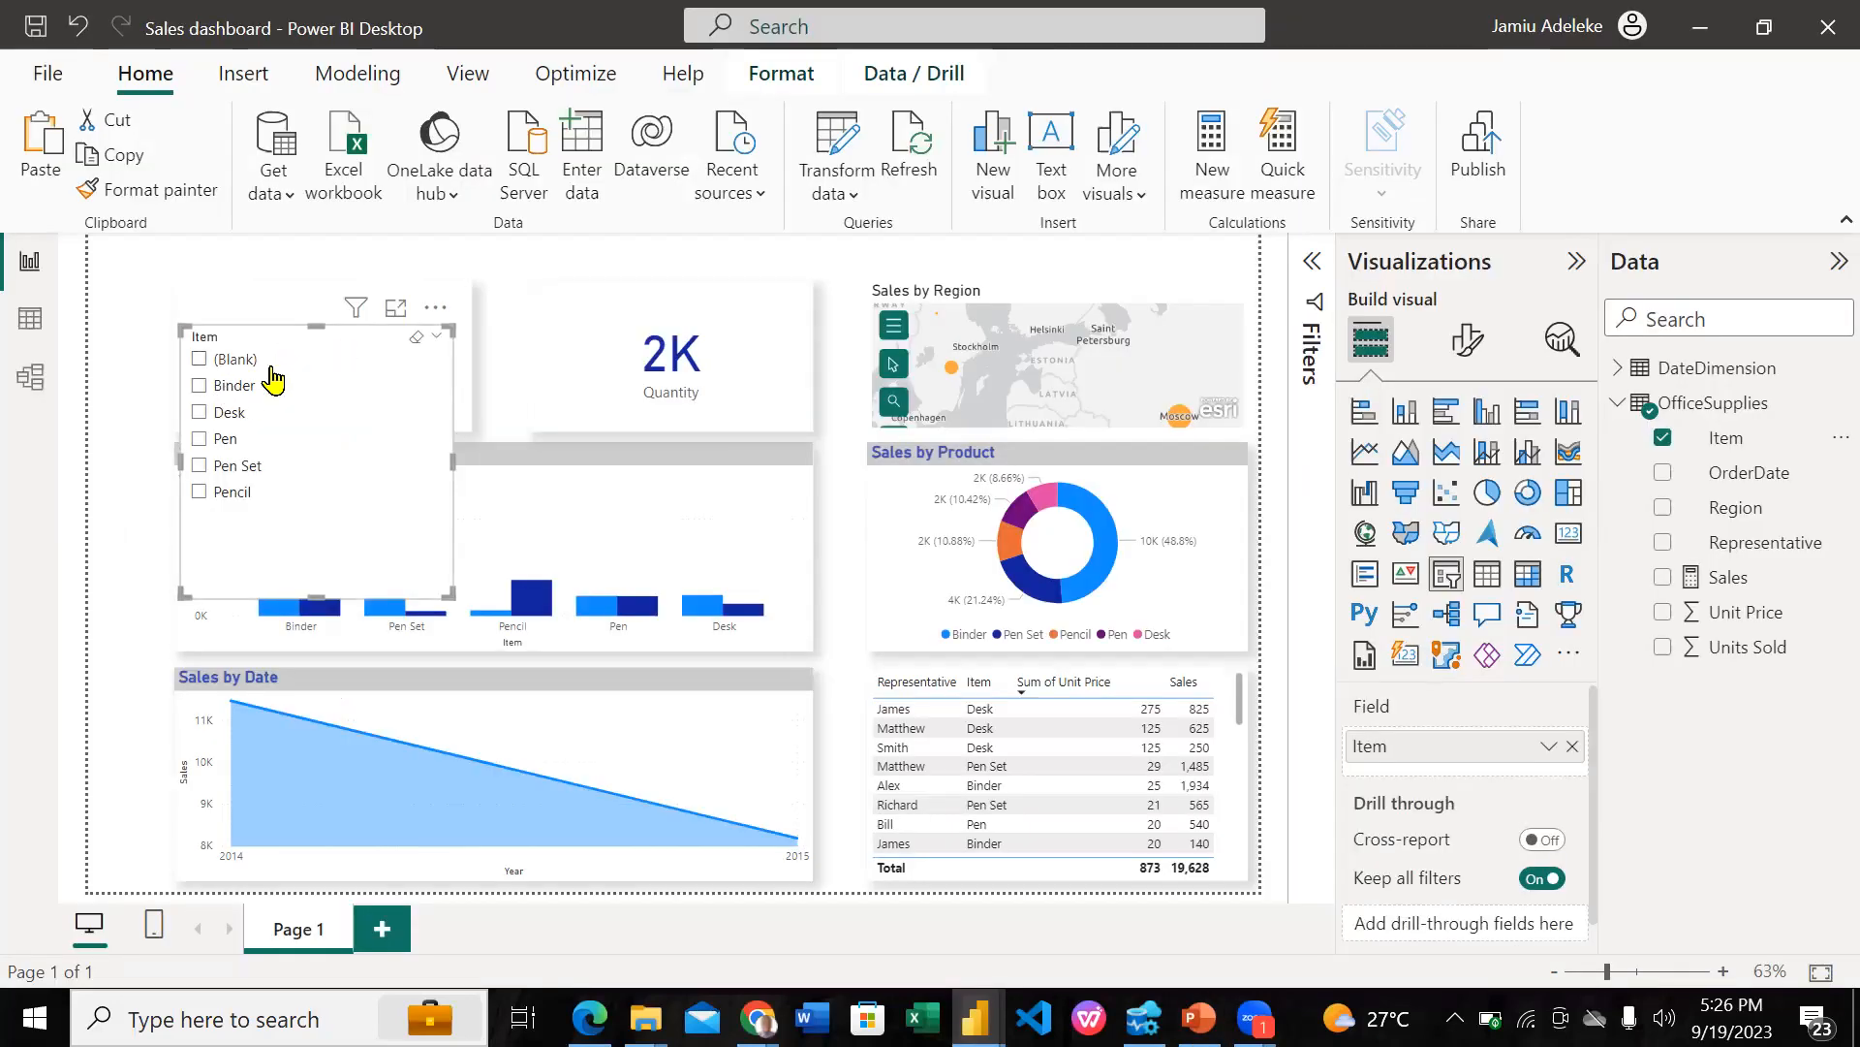
# Step: Set the Item slicer's style to Dropdown
pyautogui.click(1469, 343)
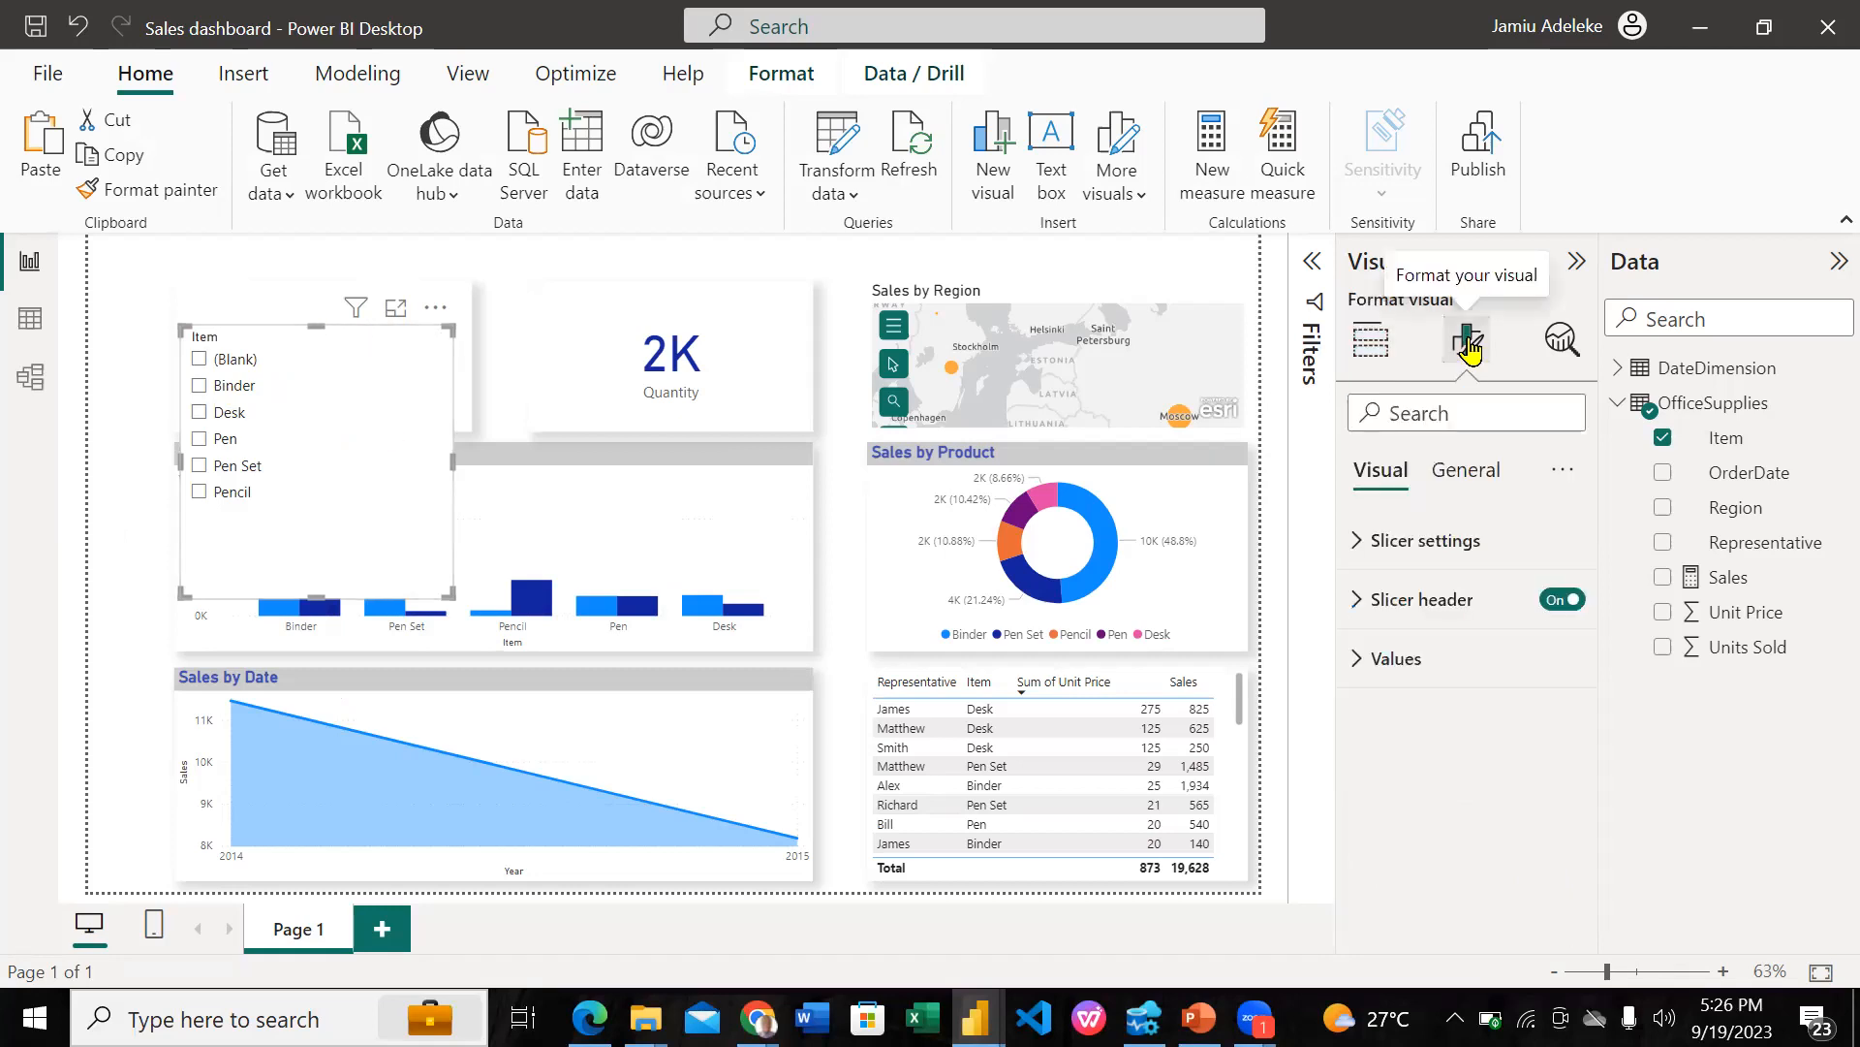
pyautogui.click(1442, 562)
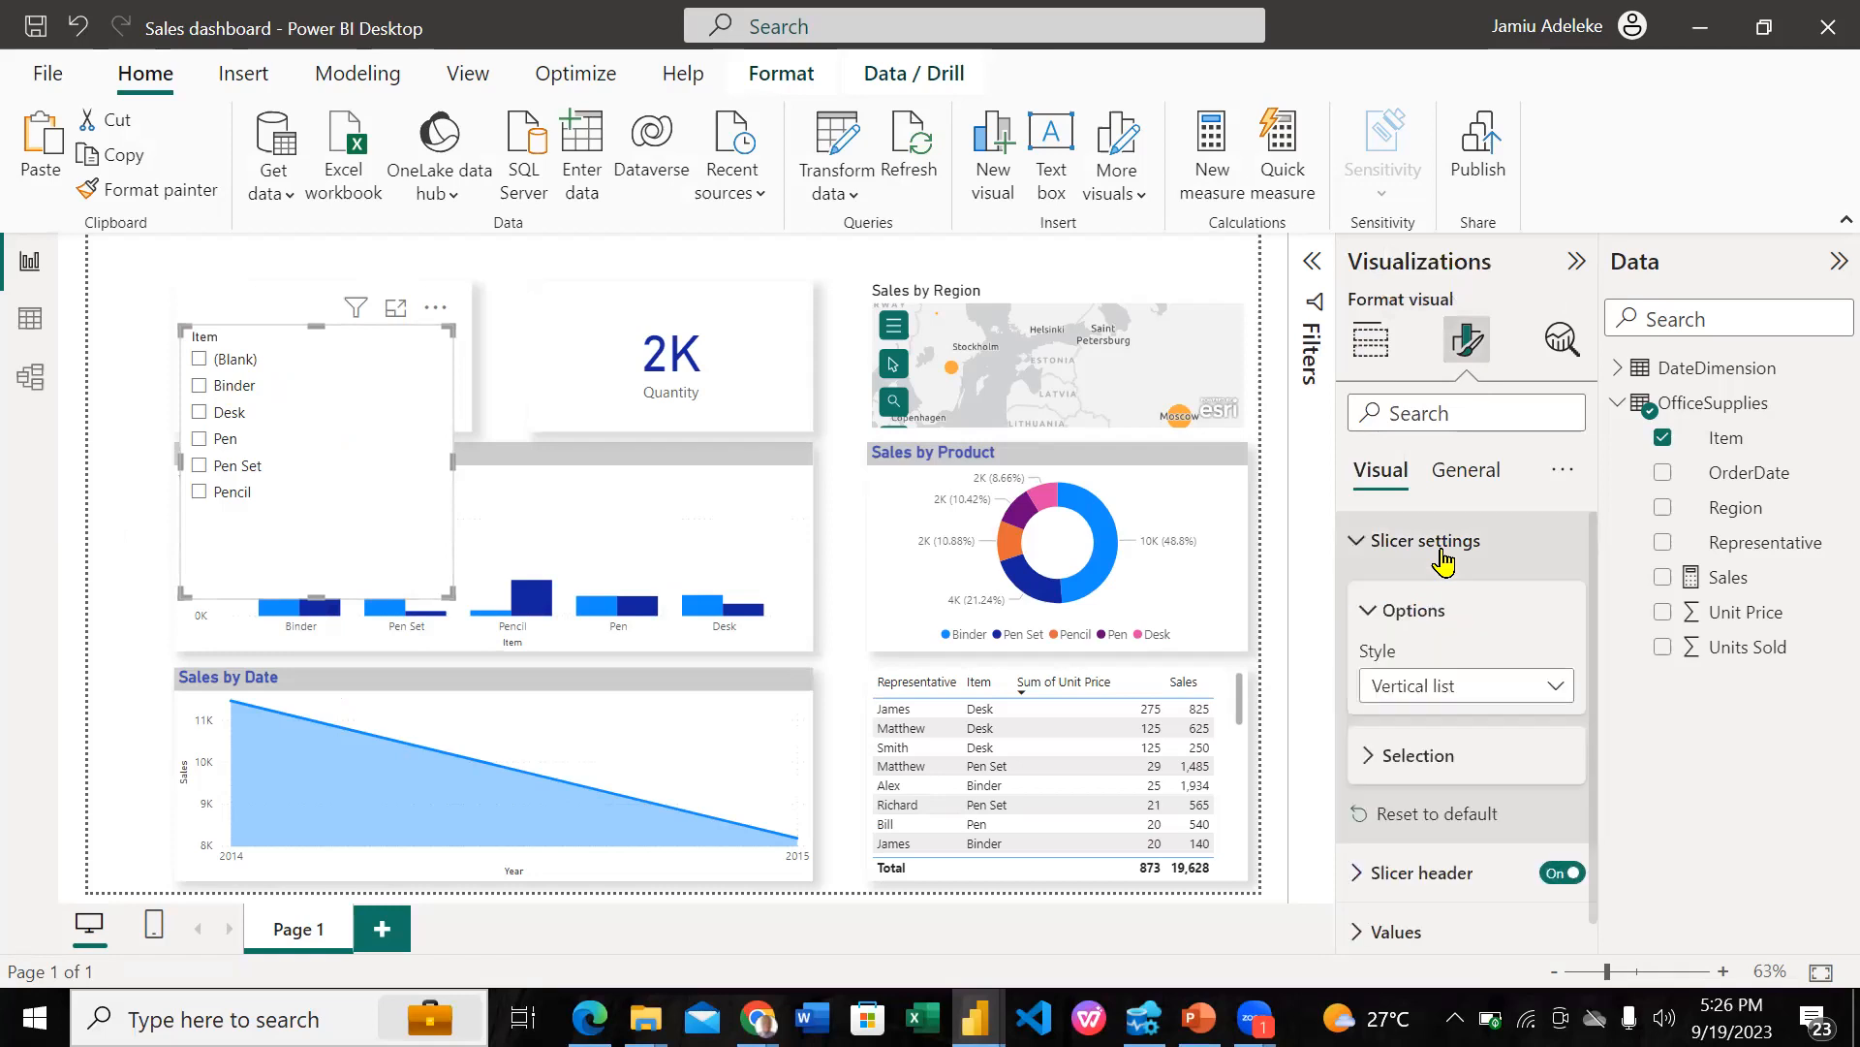
pyautogui.click(1544, 696)
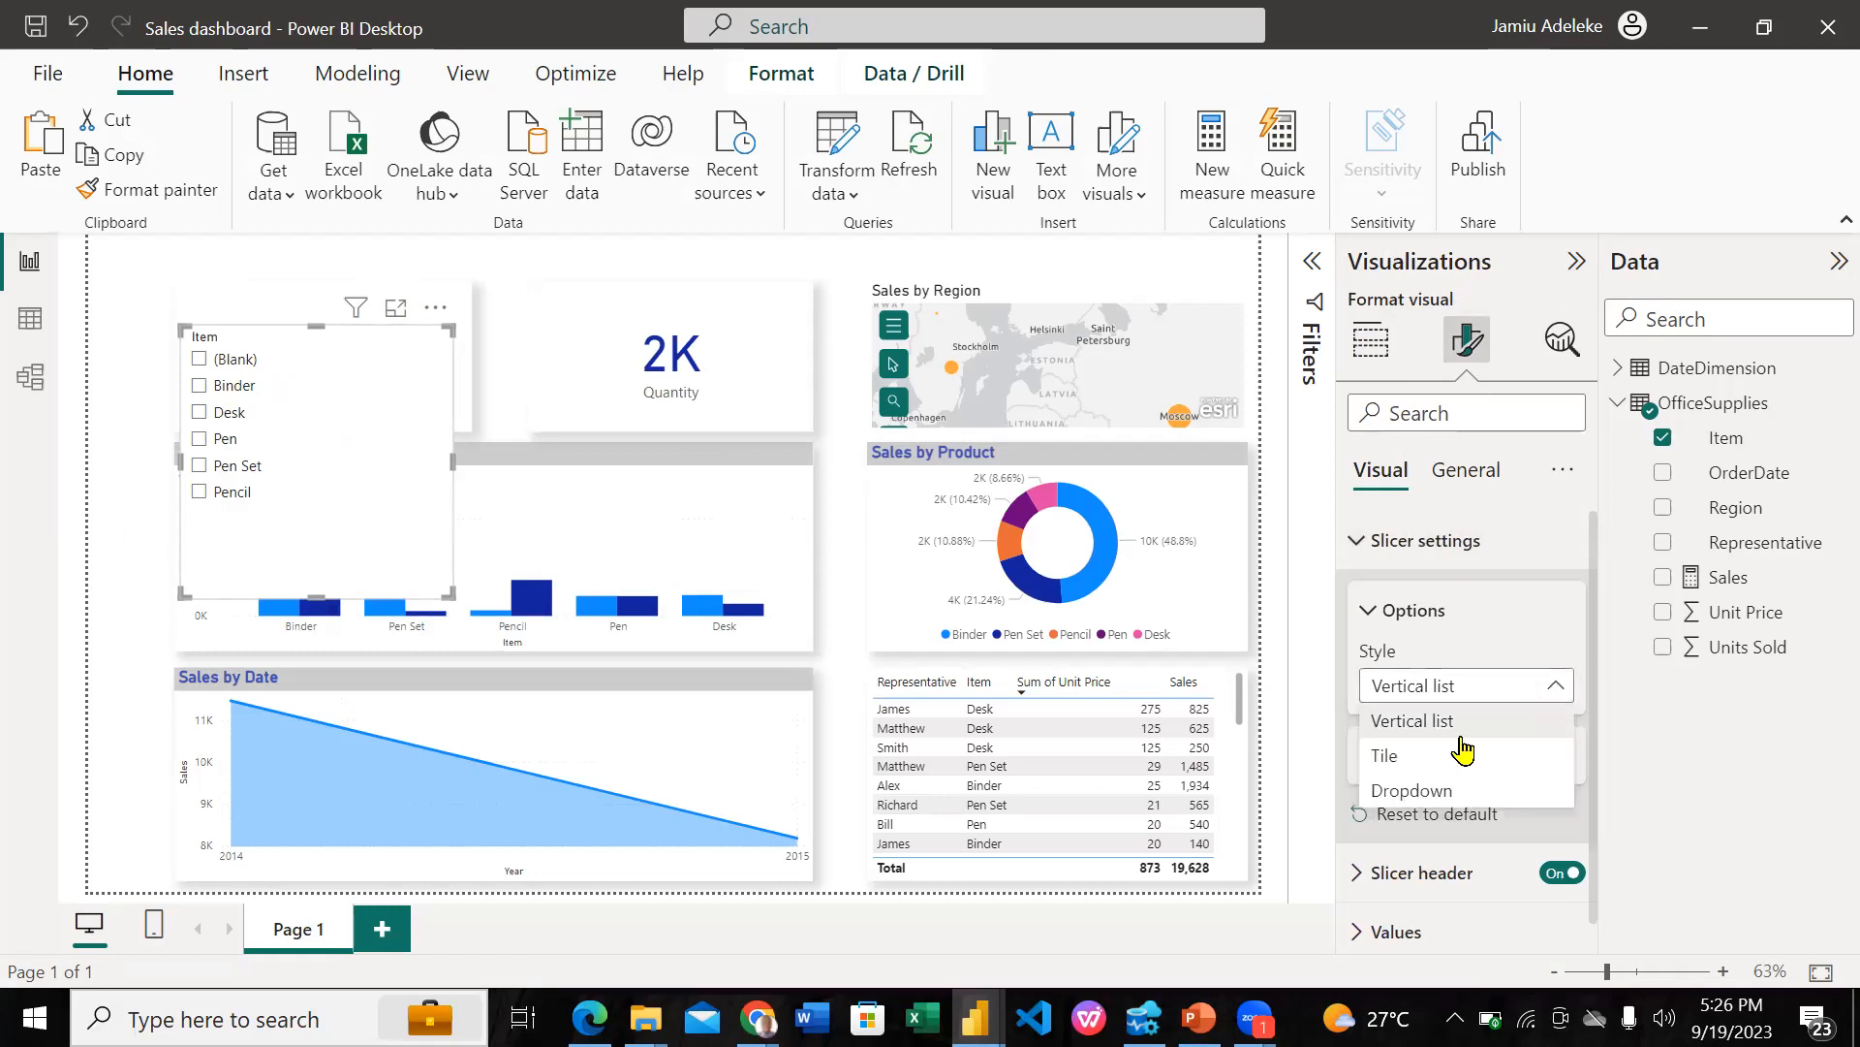
pyautogui.click(1458, 791)
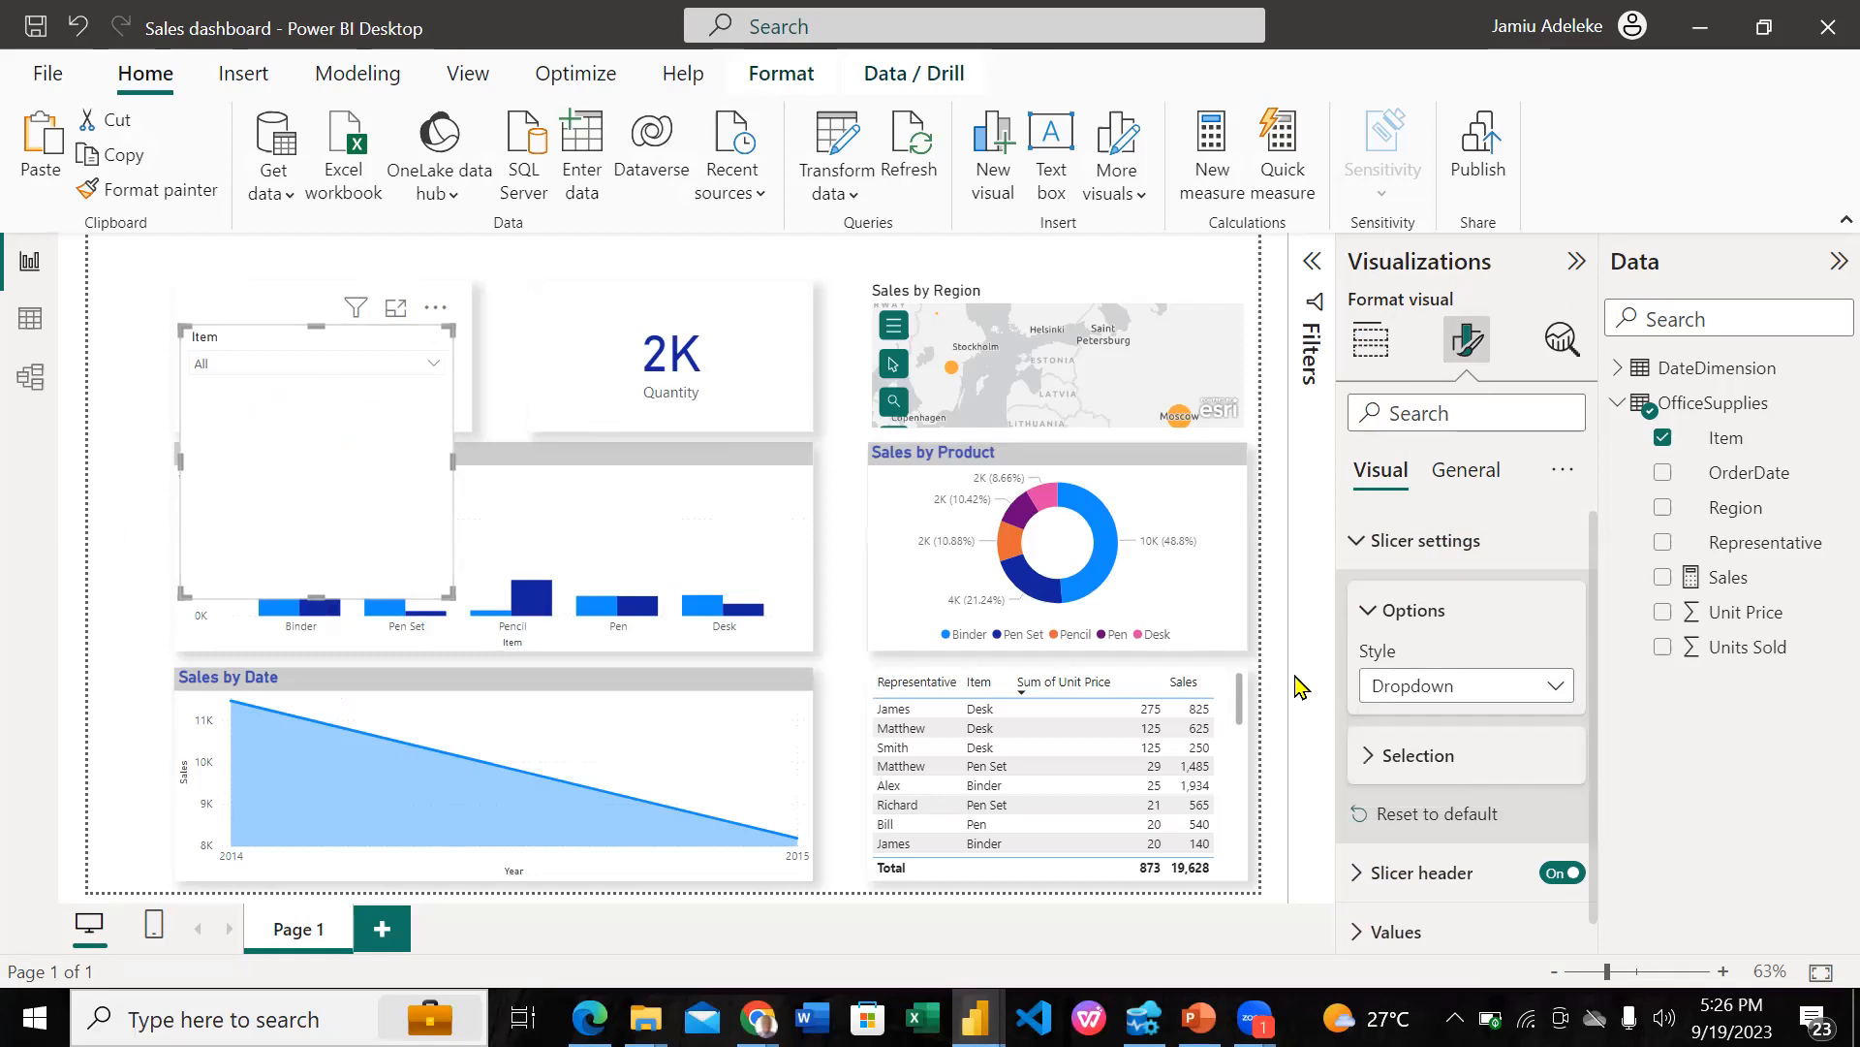
# Step: Examine the Item slicer's selection options and the product slicer's item list in Practice1, and return to the Sales dashboard report
pyautogui.click(1376, 773)
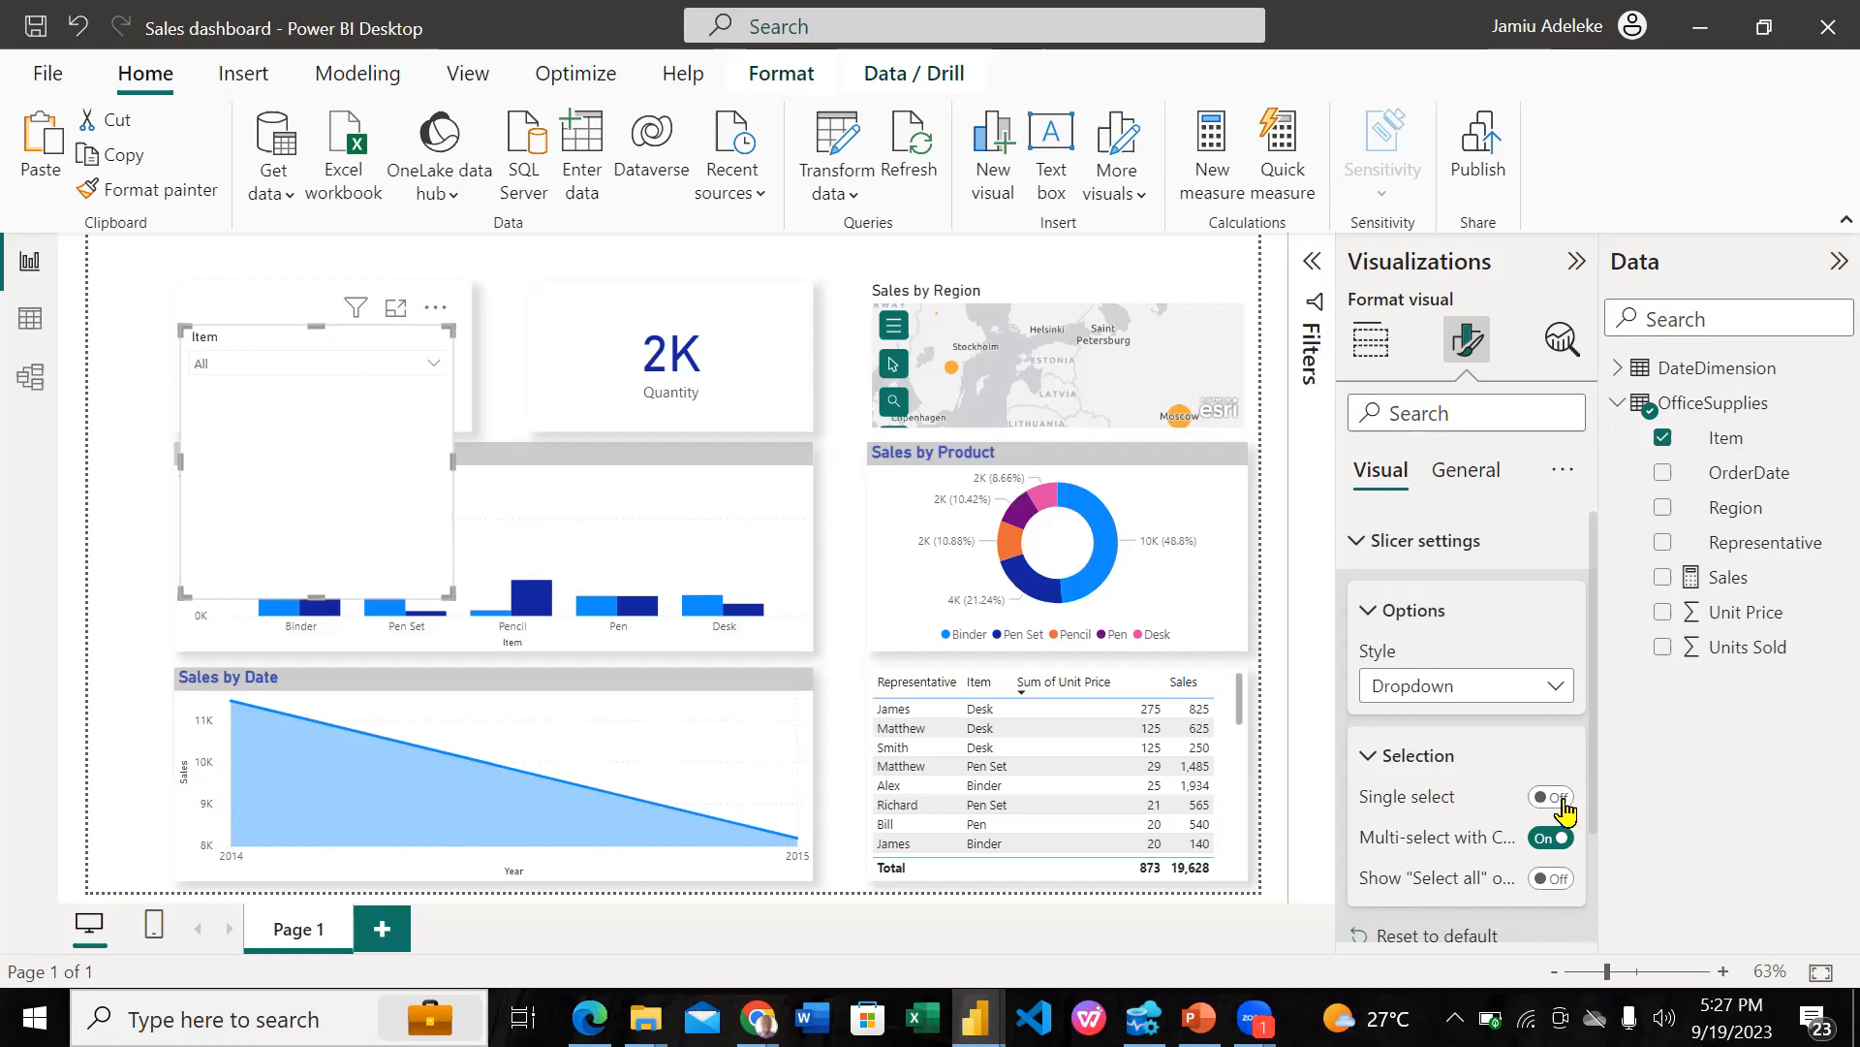
pyautogui.scroll(-2, 1517, 780)
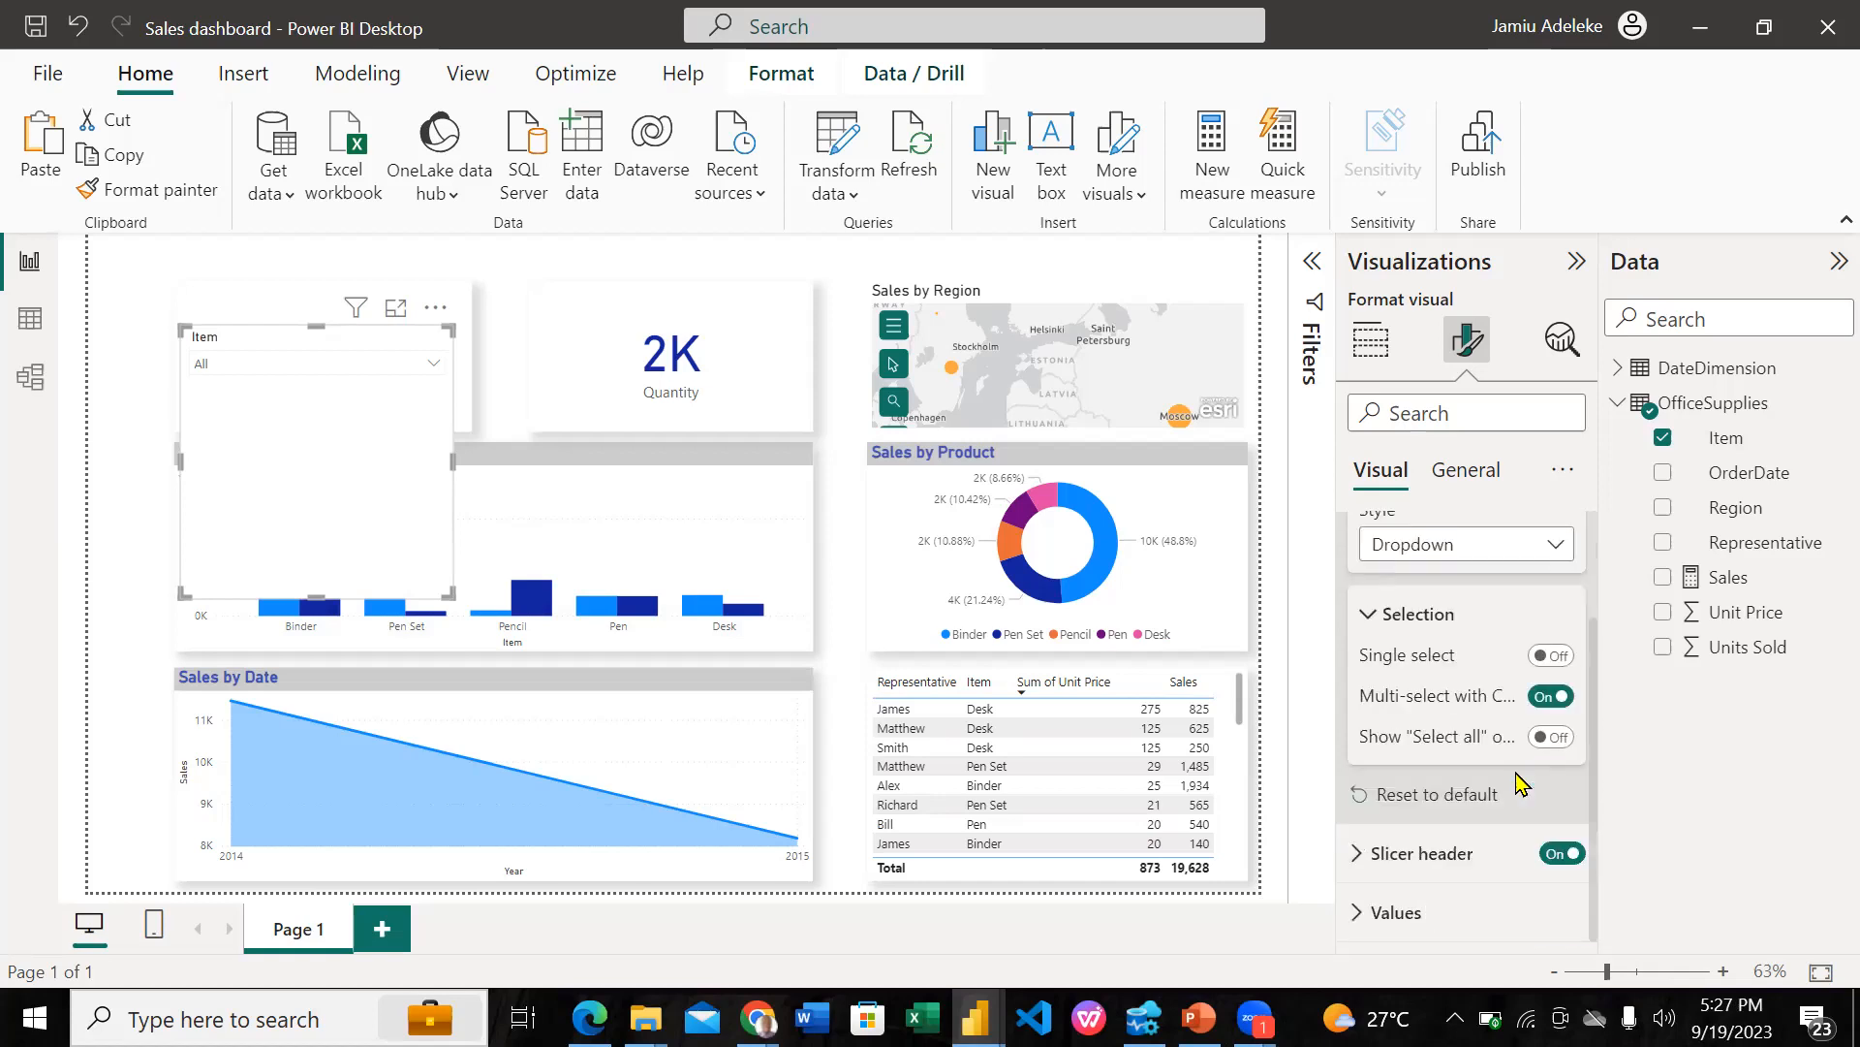
pyautogui.scroll(2, 1517, 783)
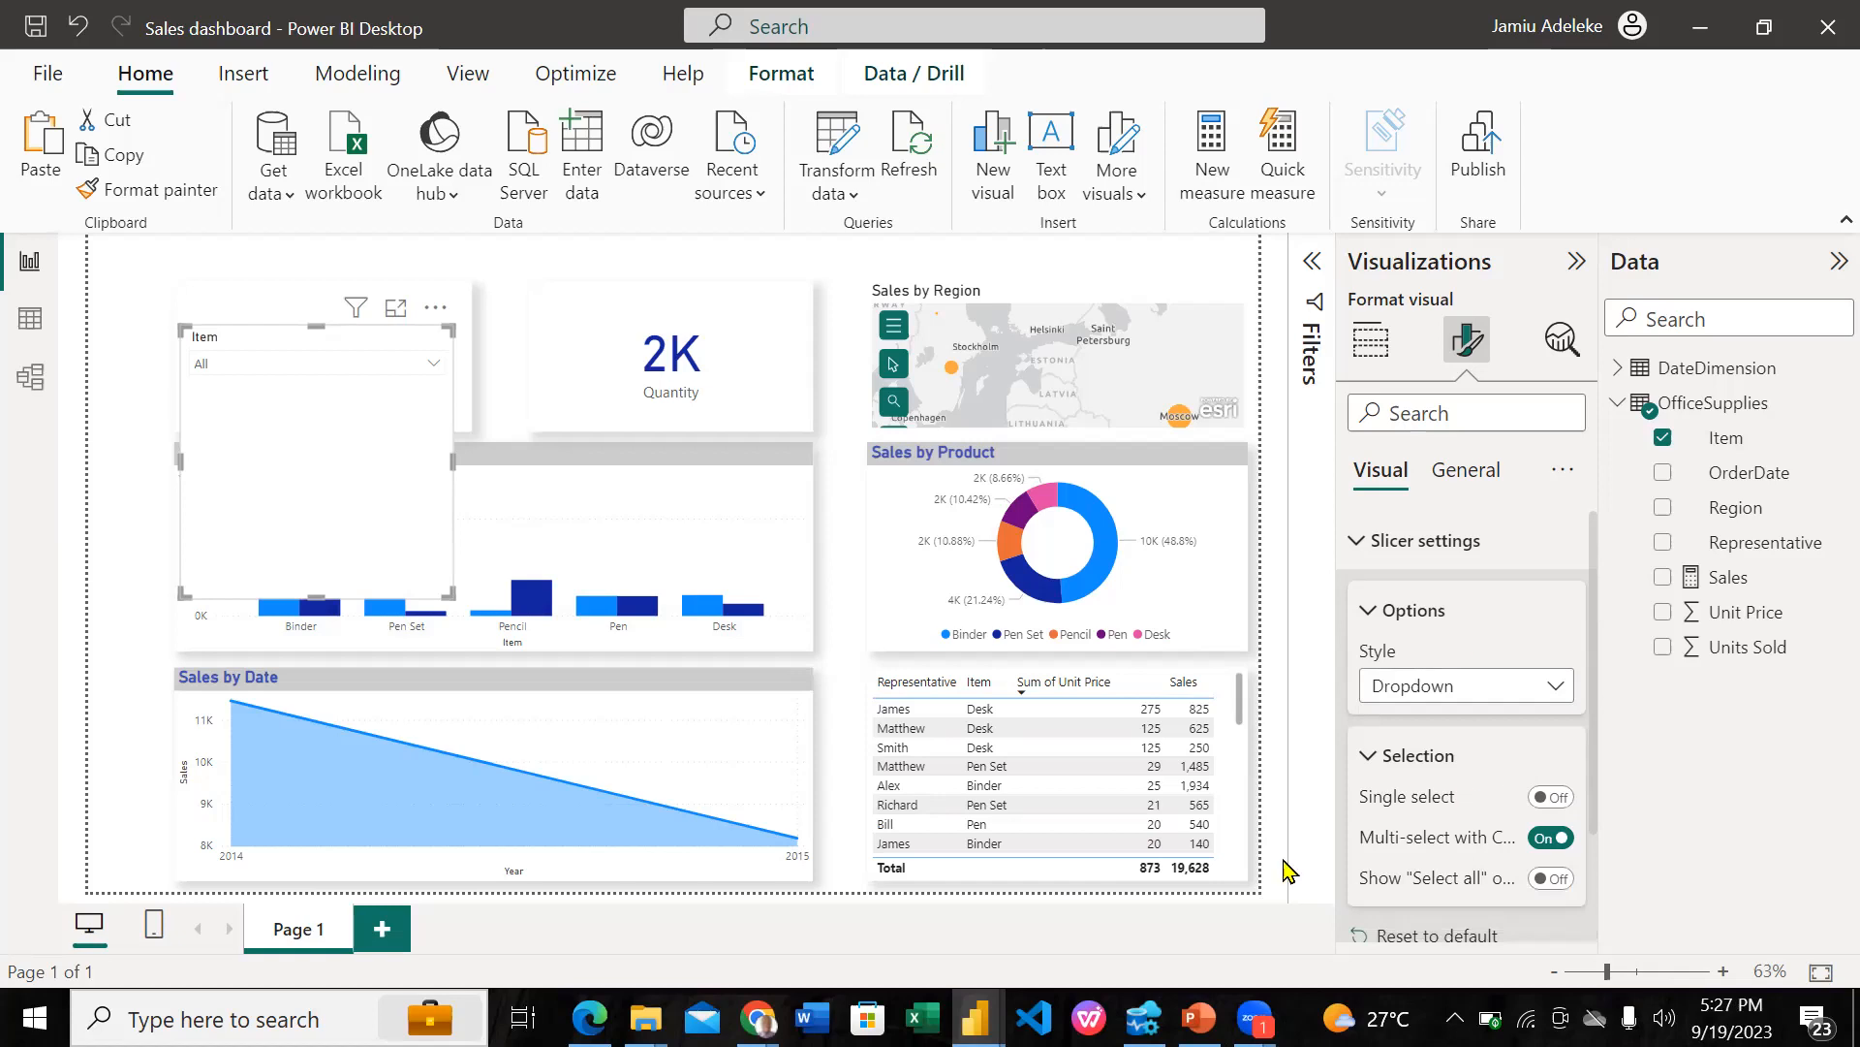
pyautogui.moveTo(969, 1018)
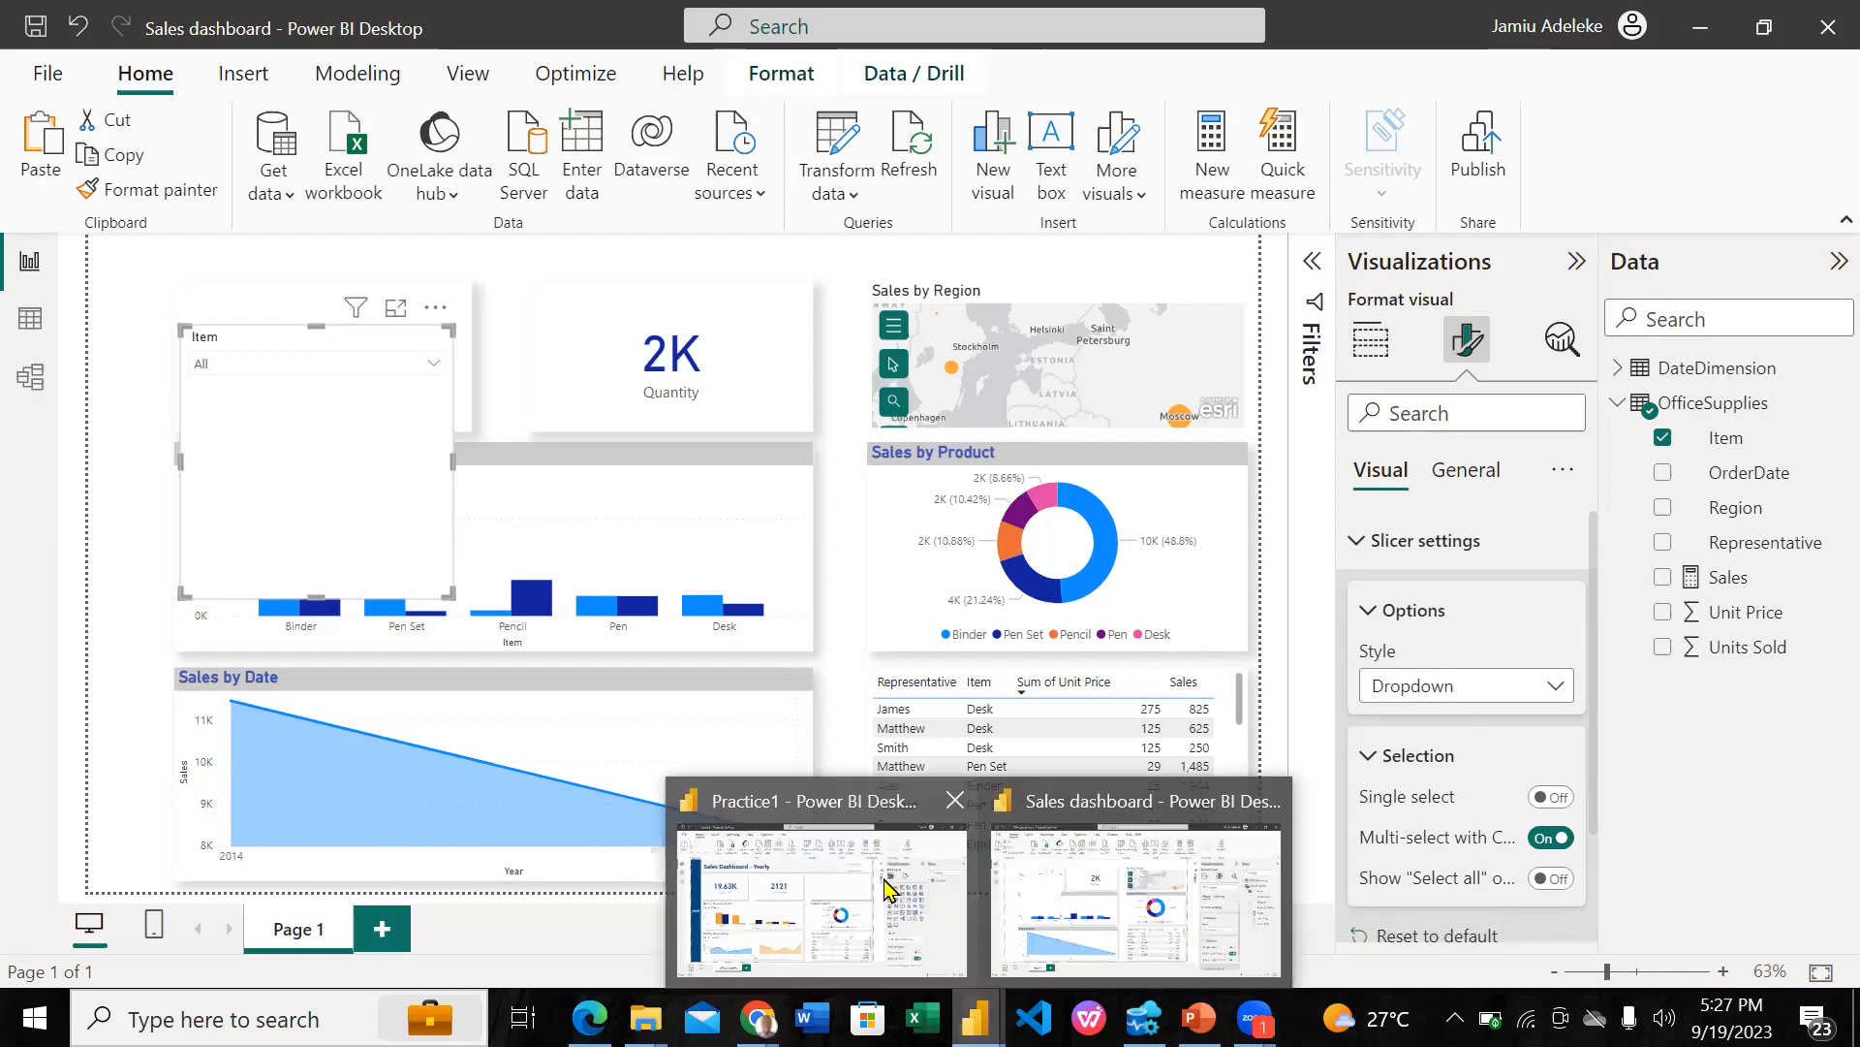
pyautogui.click(892, 893)
pyautogui.click(1228, 306)
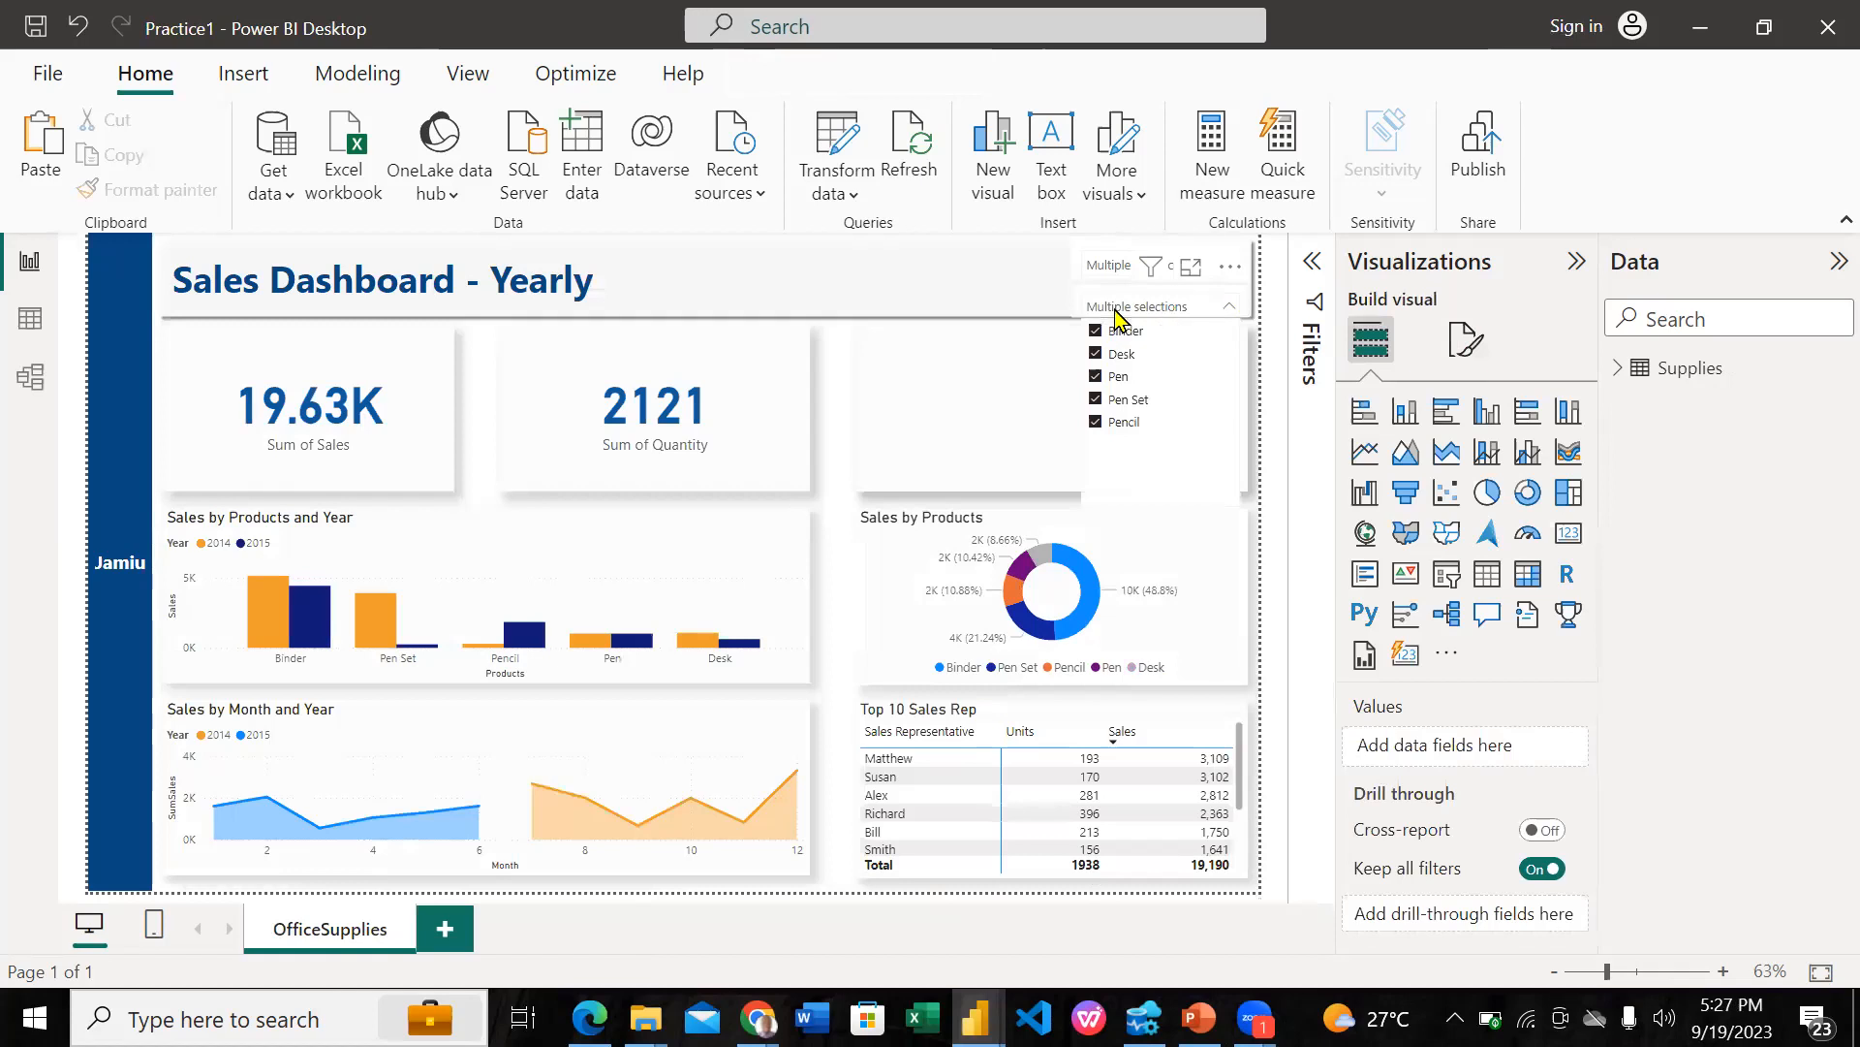
pyautogui.click(1229, 308)
pyautogui.moveTo(974, 1017)
pyautogui.click(1149, 872)
# Step: Turn off the slicer header on the Item slicer
pyautogui.scroll(-2, 1471, 726)
pyautogui.scroll(-1, 1473, 727)
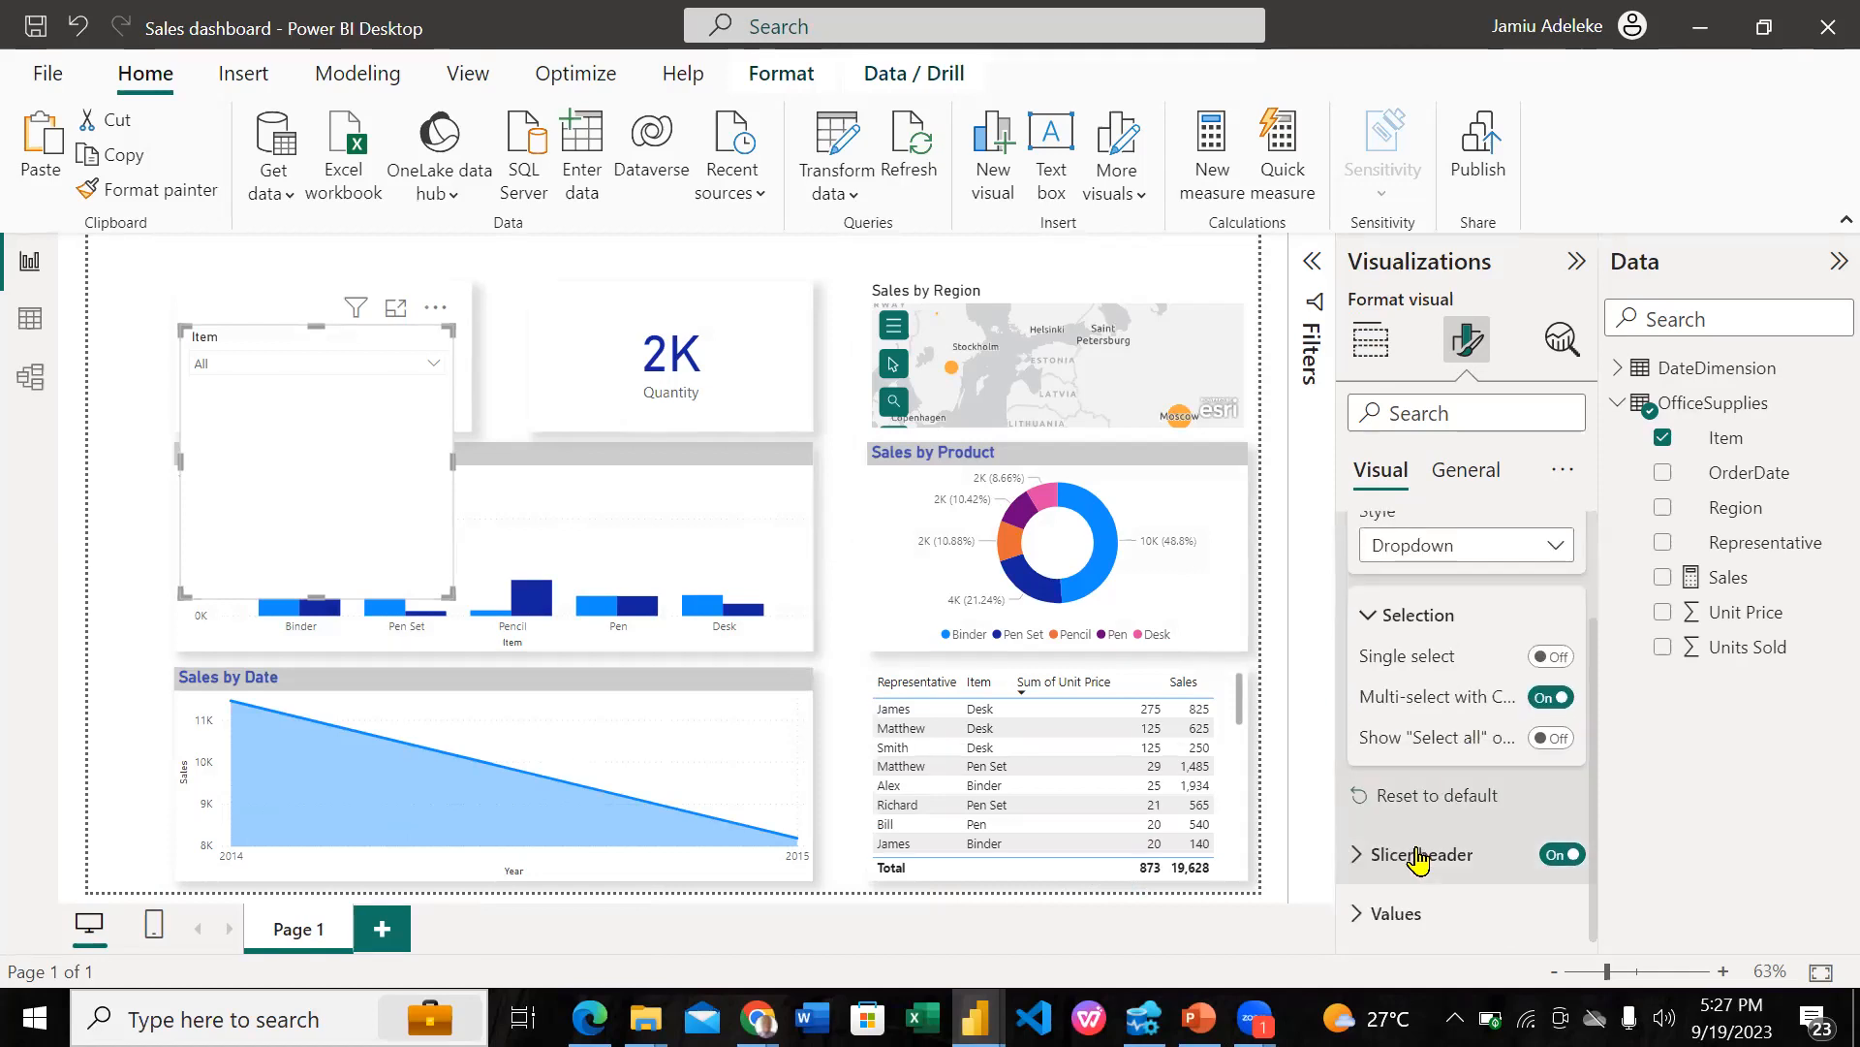
pyautogui.click(1549, 856)
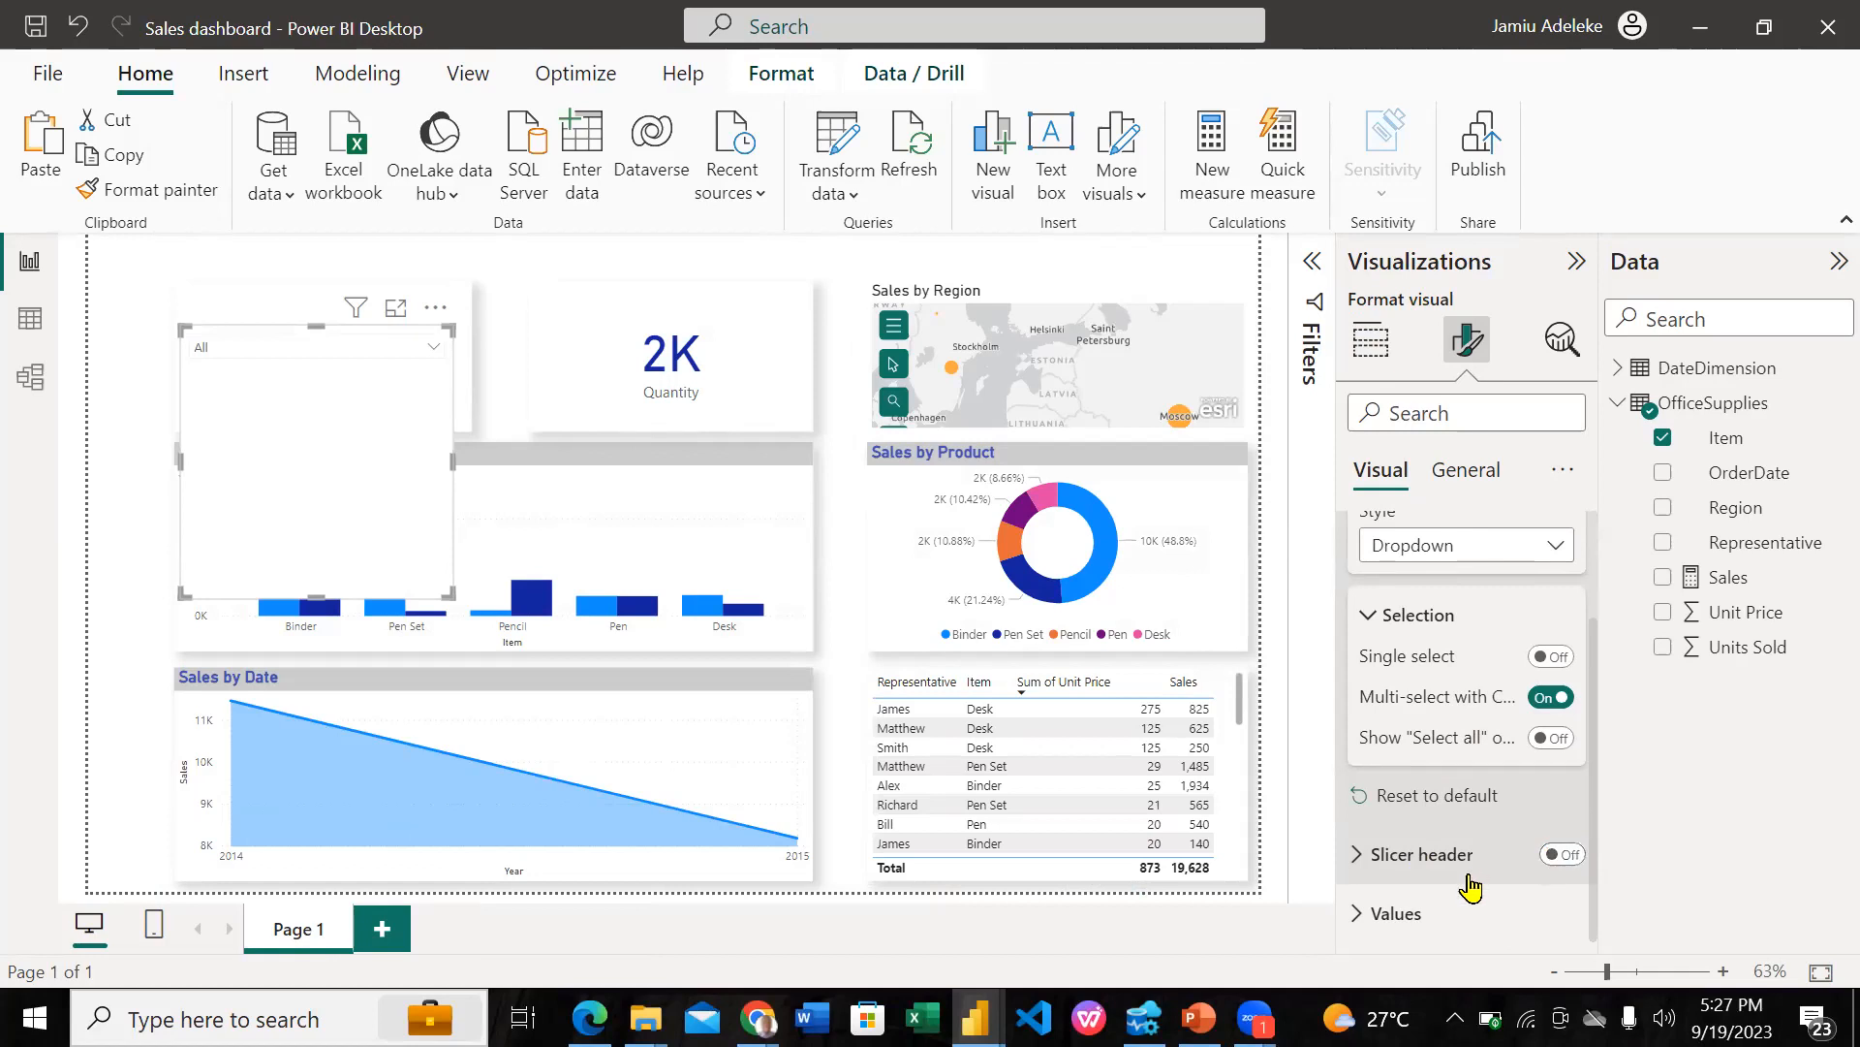
# Step: Check the Item slicer's dropdown list and set the font size of its values to 14
pyautogui.click(1401, 911)
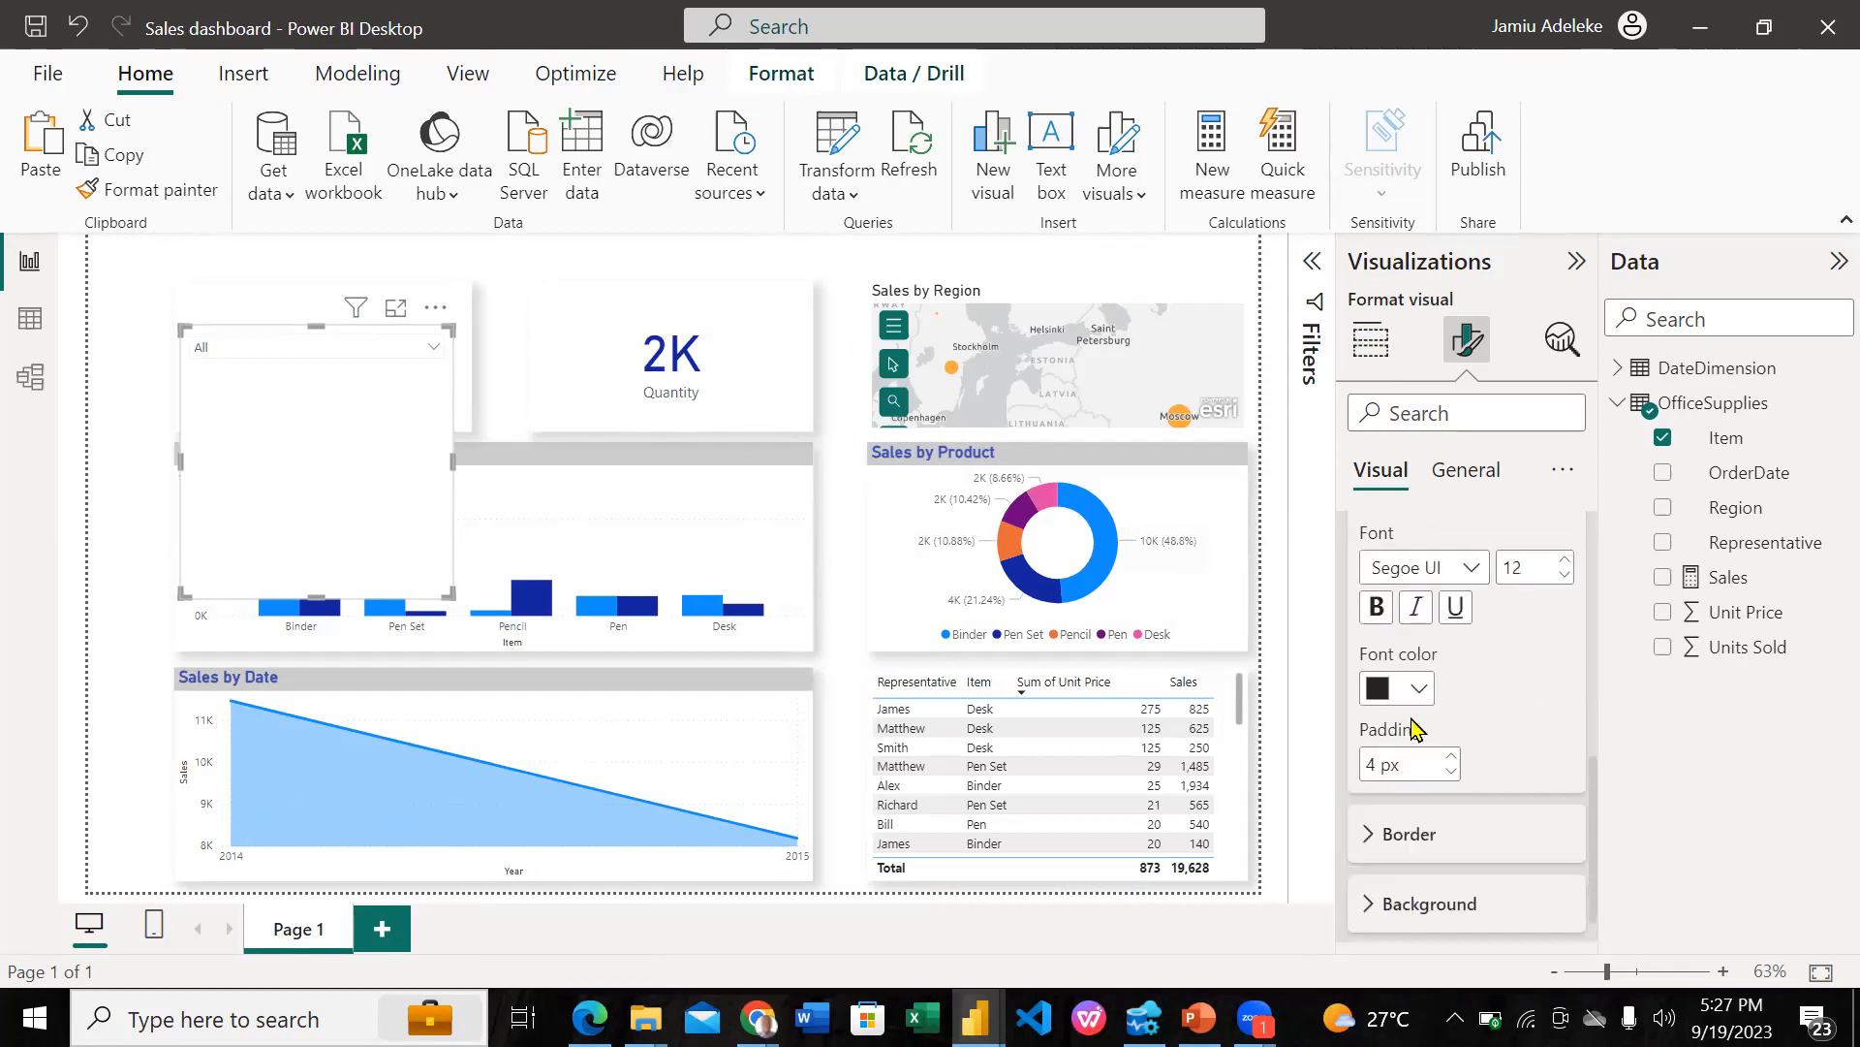
pyautogui.click(432, 351)
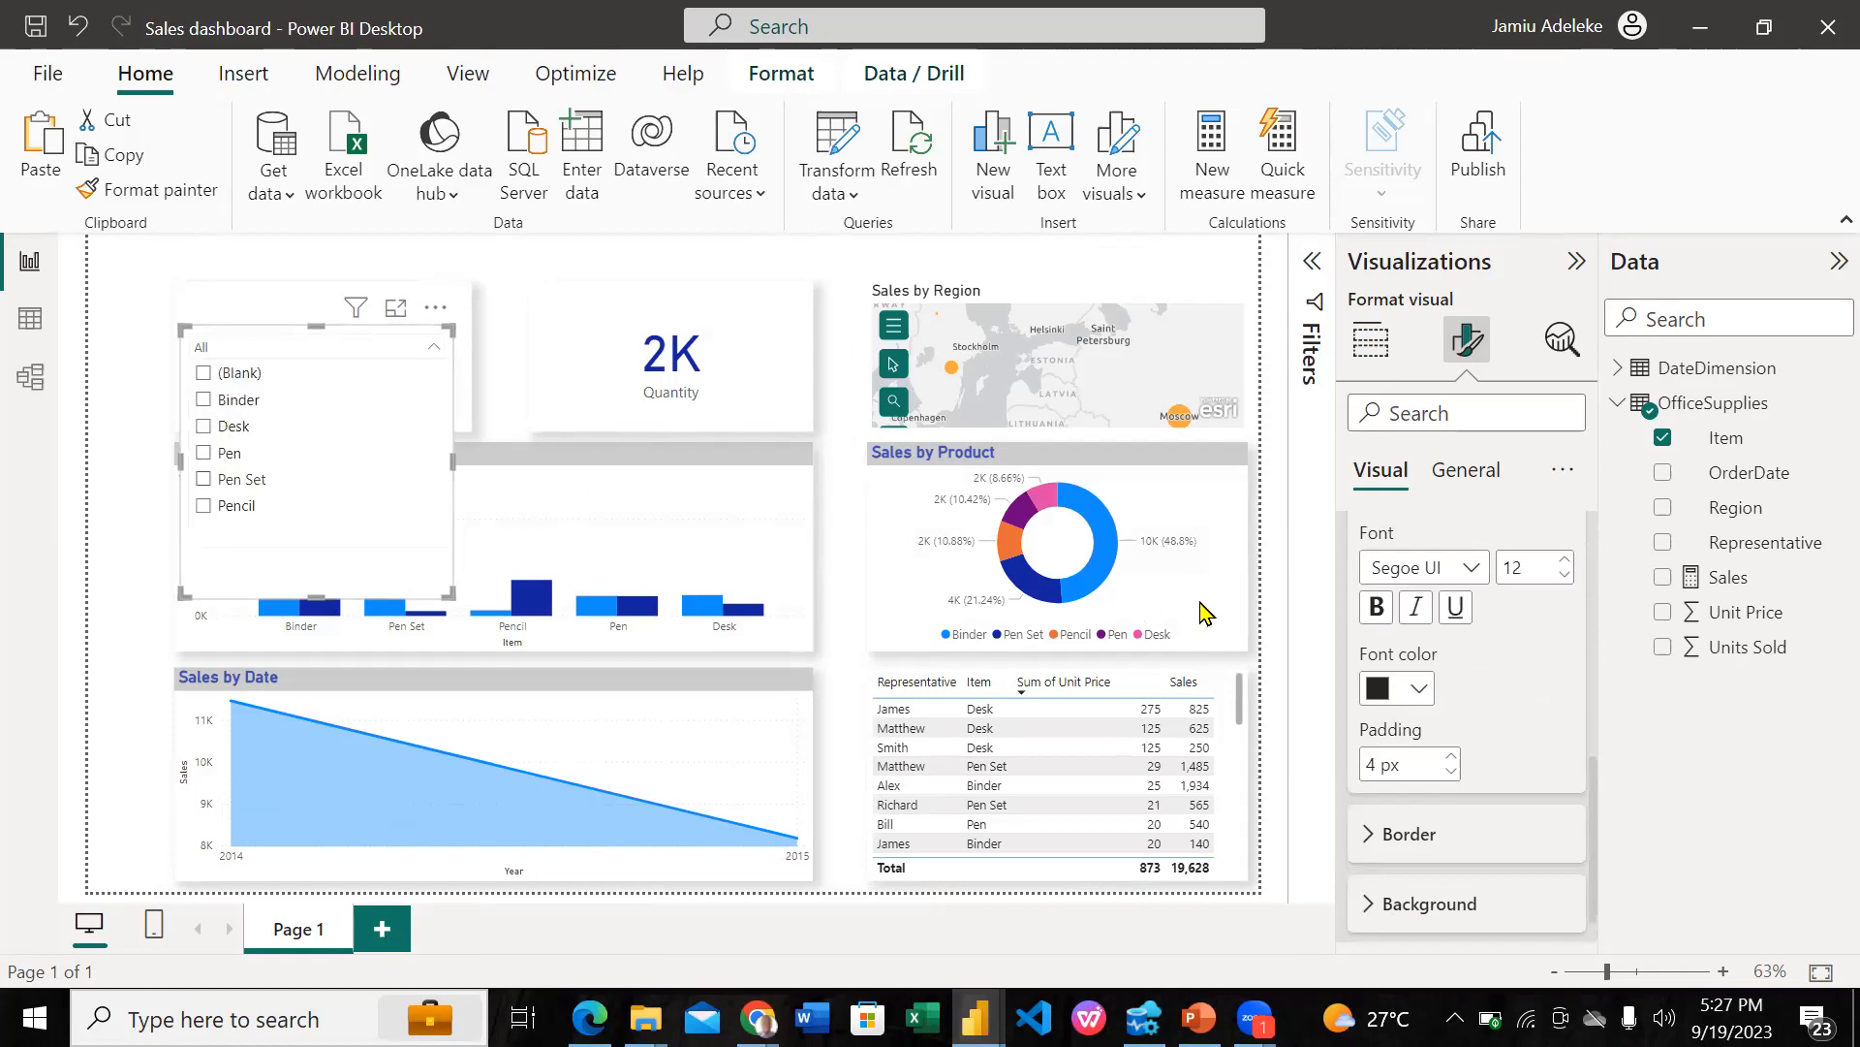
pyautogui.click(1564, 561)
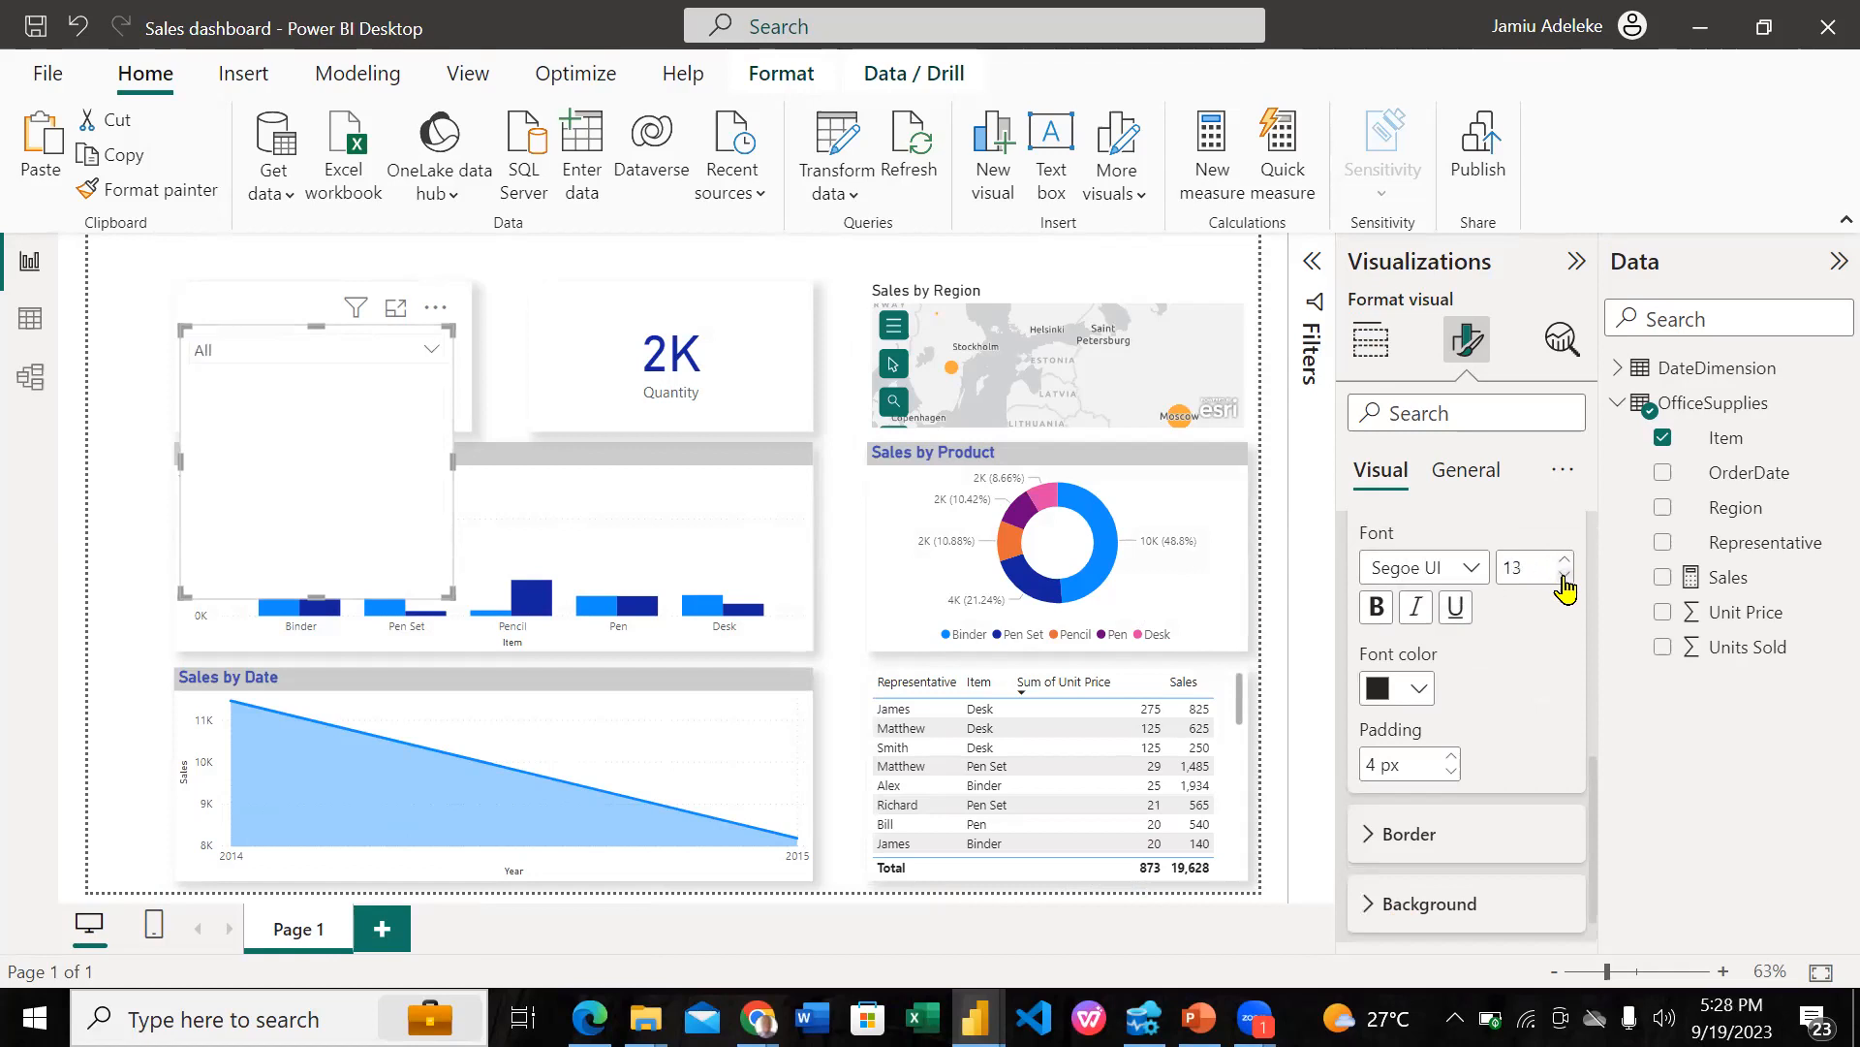
pyautogui.click(1564, 561)
pyautogui.click(1564, 561)
pyautogui.click(1564, 561)
pyautogui.click(1564, 561)
pyautogui.click(1564, 561)
pyautogui.click(1564, 561)
pyautogui.click(1564, 575)
pyautogui.click(1564, 575)
pyautogui.click(1564, 575)
pyautogui.click(1564, 574)
pyautogui.click(1564, 575)
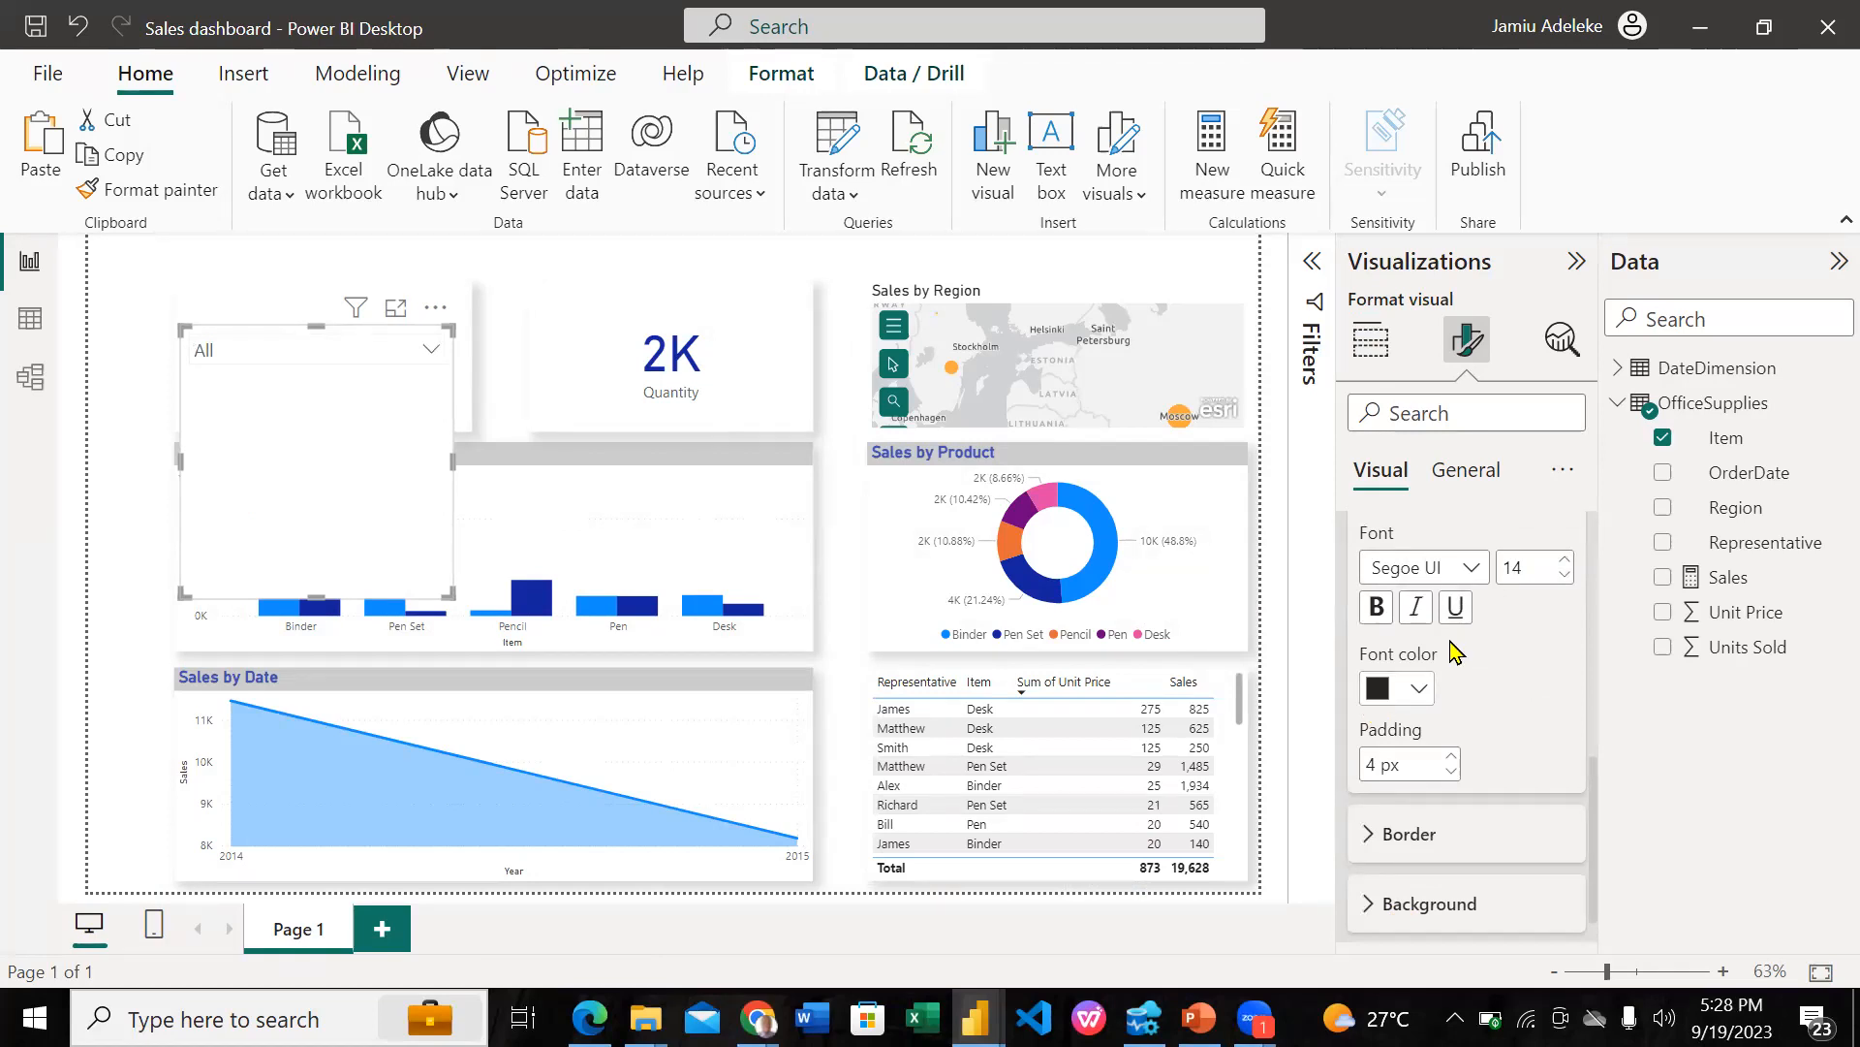
# Step: Try a dark navy background on the Item slicer's values, and reset the values formatting to default
pyautogui.scroll(-1, 1449, 751)
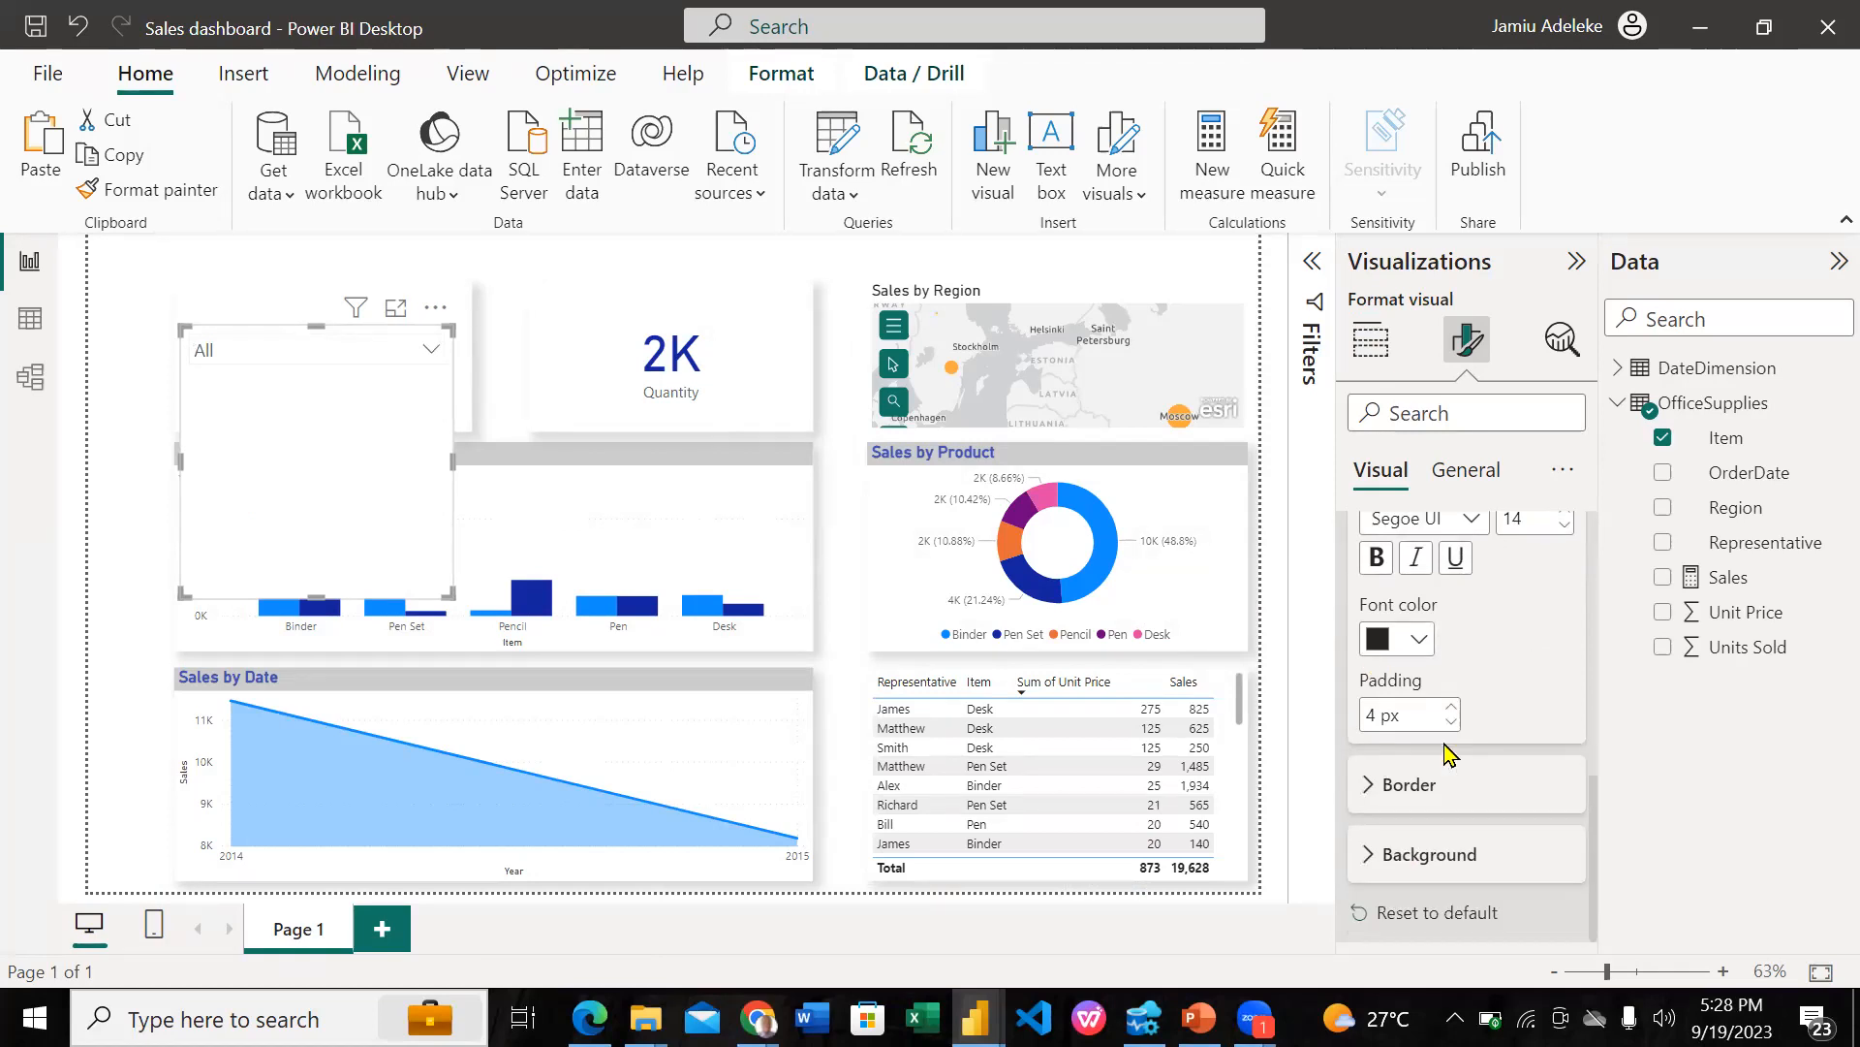
pyautogui.click(1377, 858)
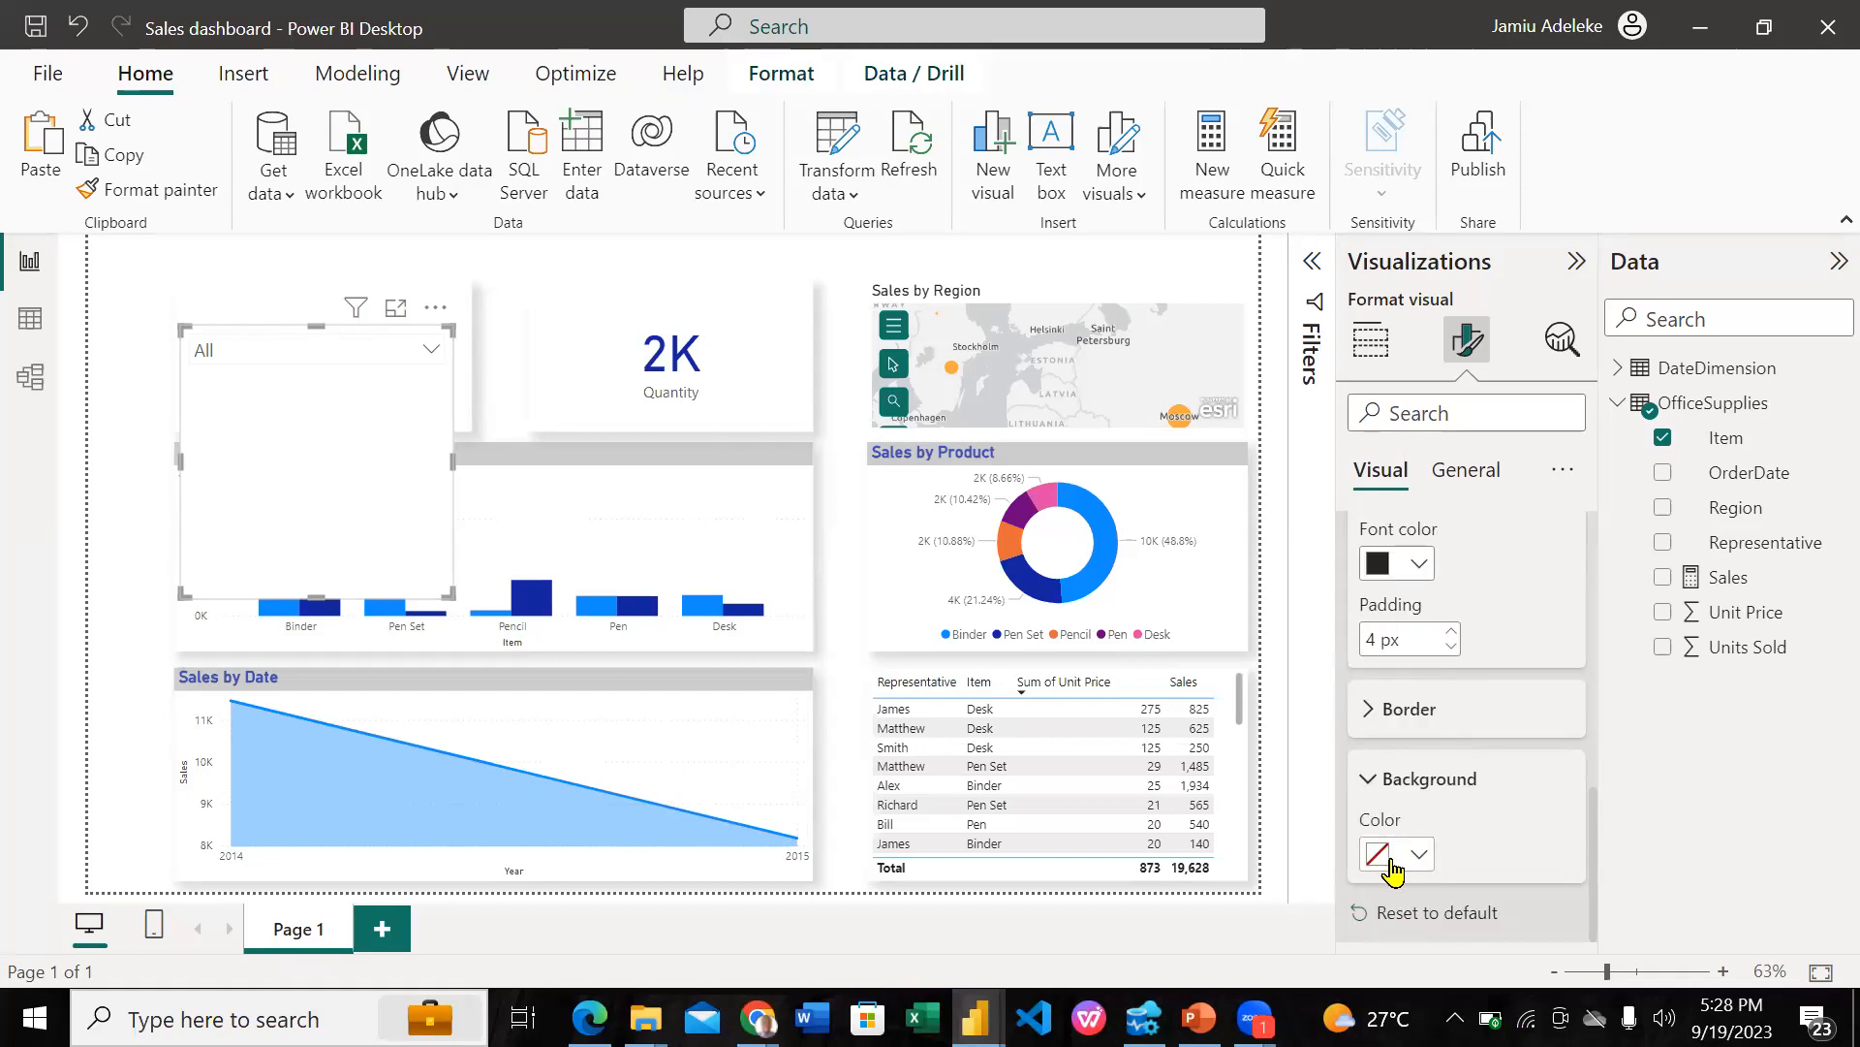
pyautogui.click(1388, 862)
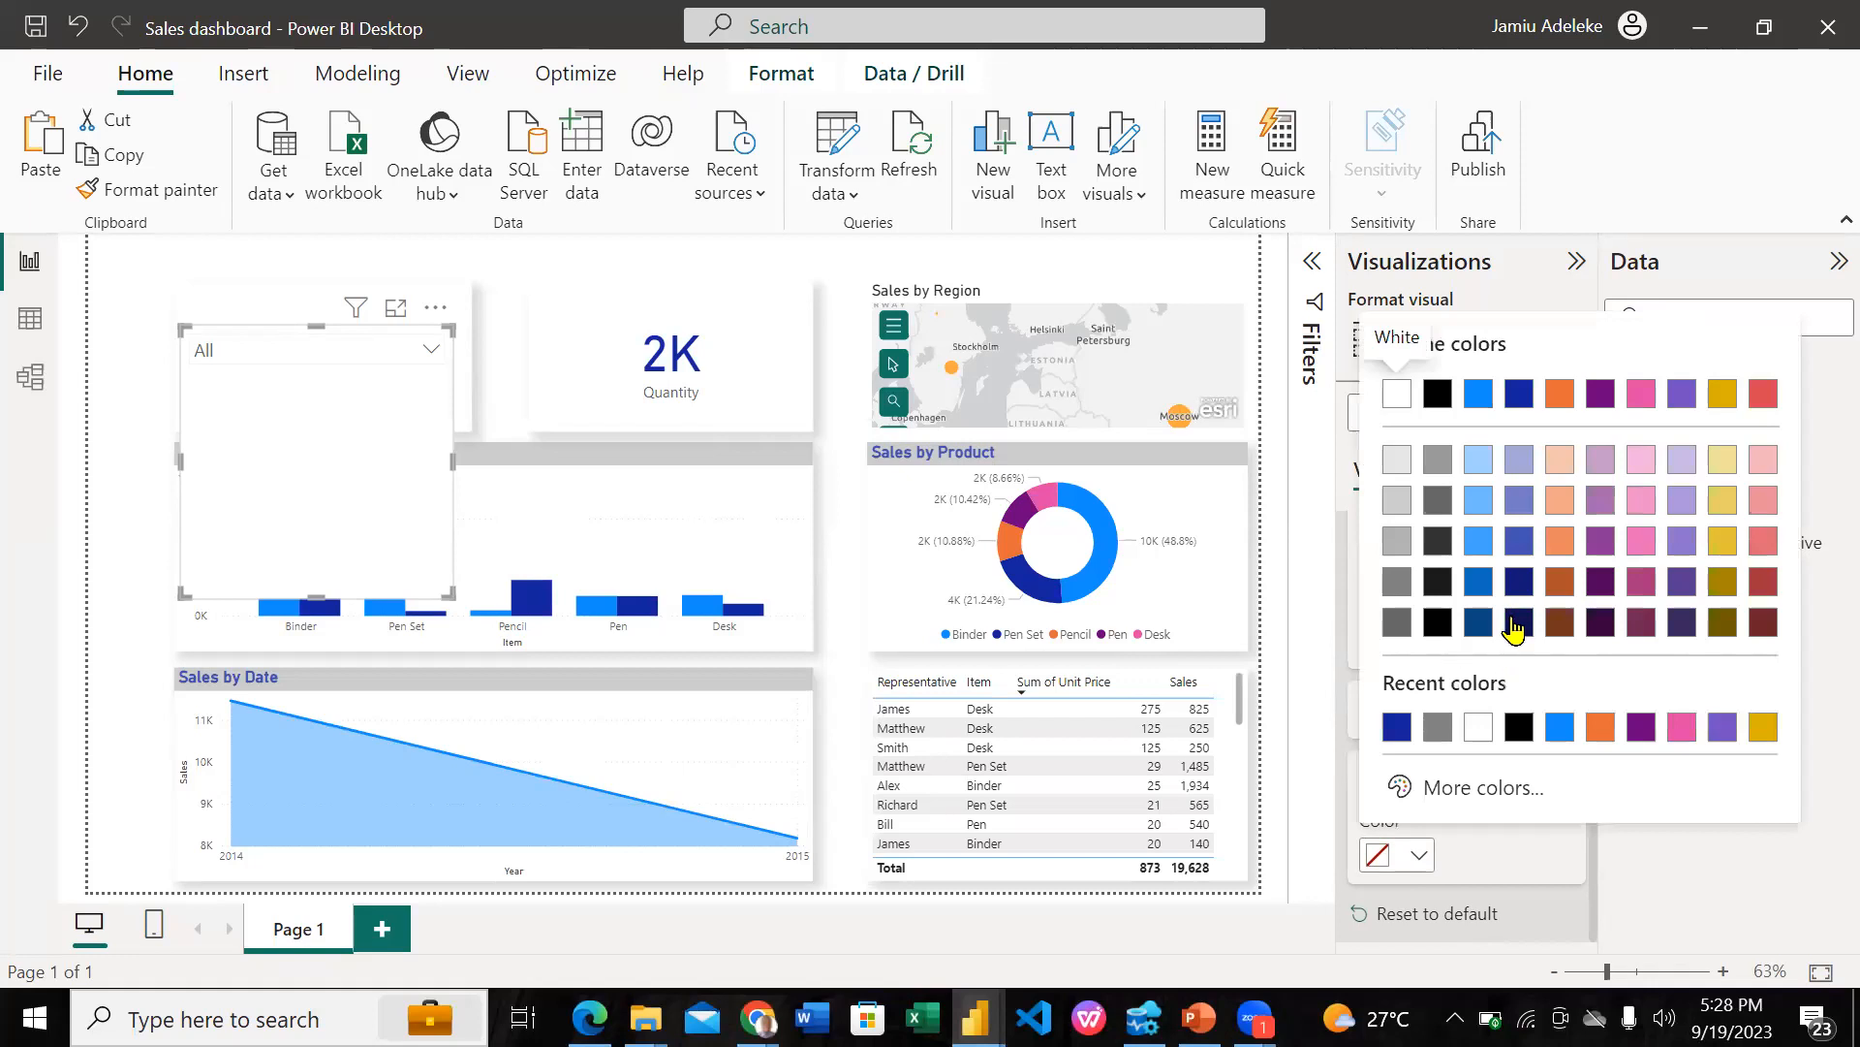
pyautogui.click(1518, 621)
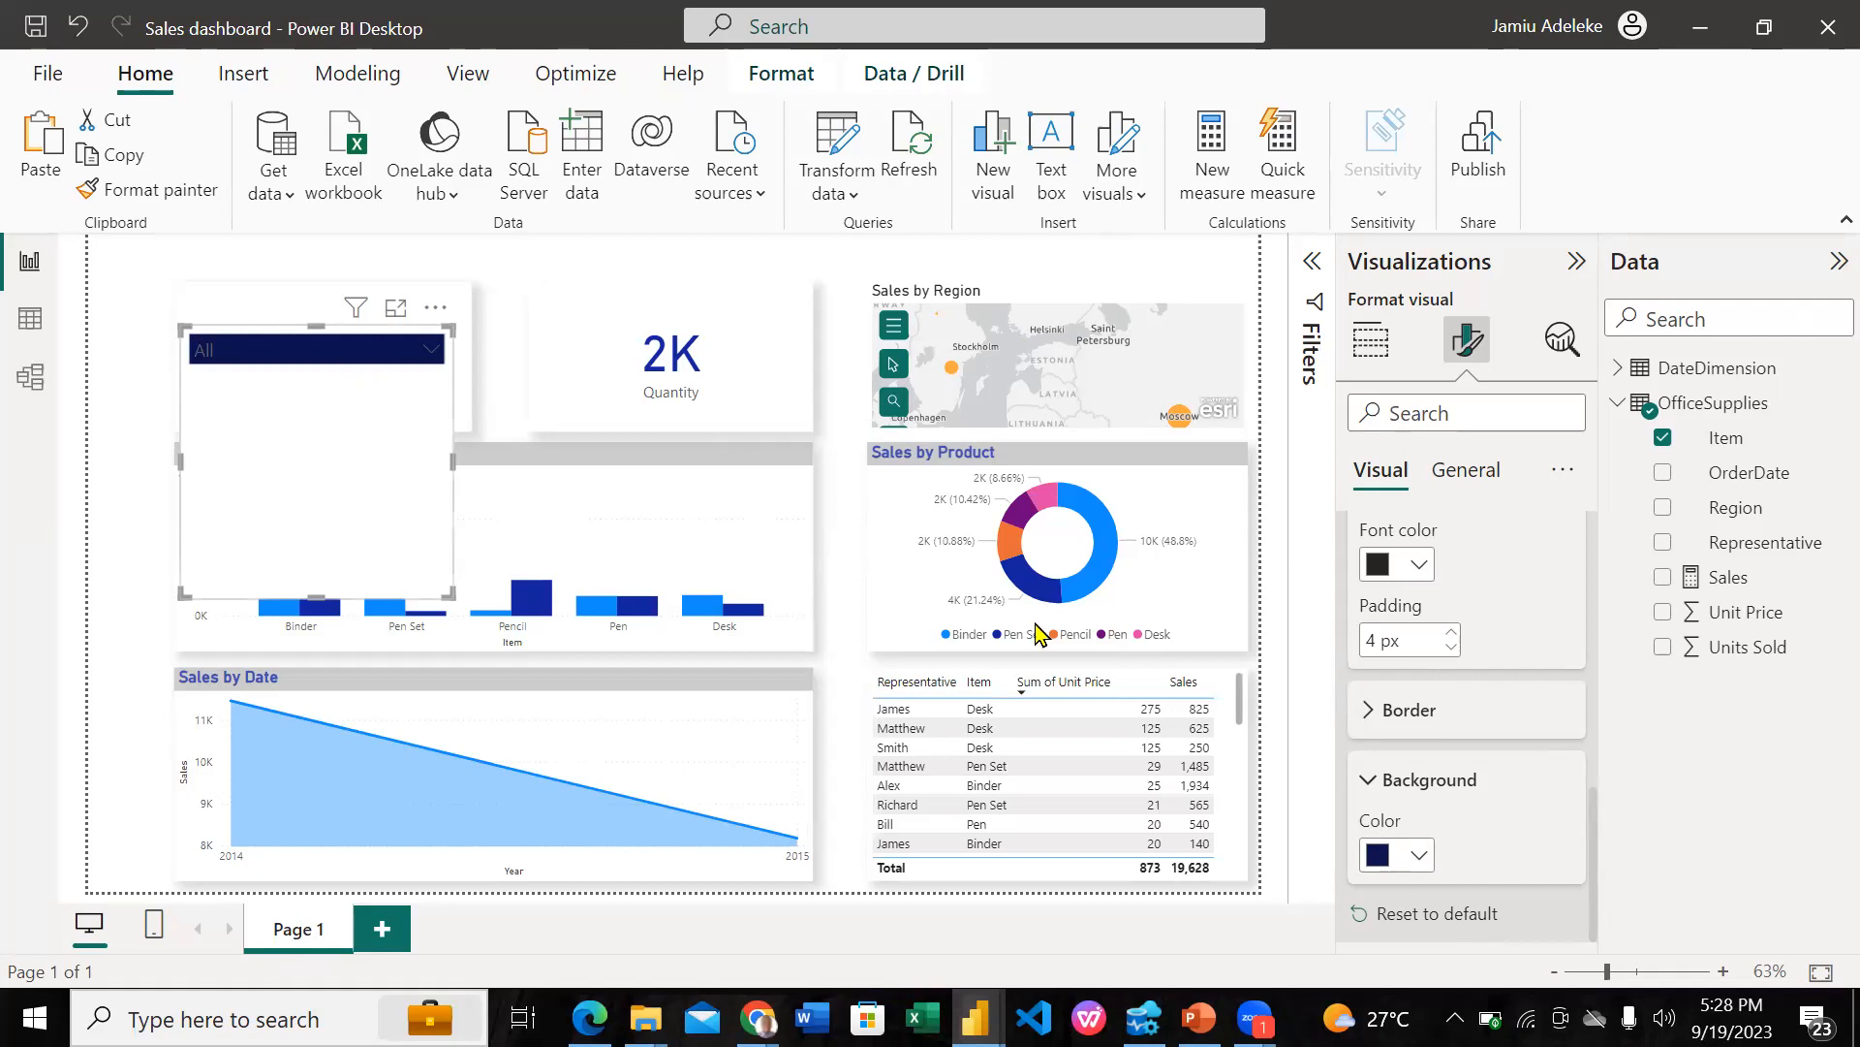
pyautogui.click(1415, 865)
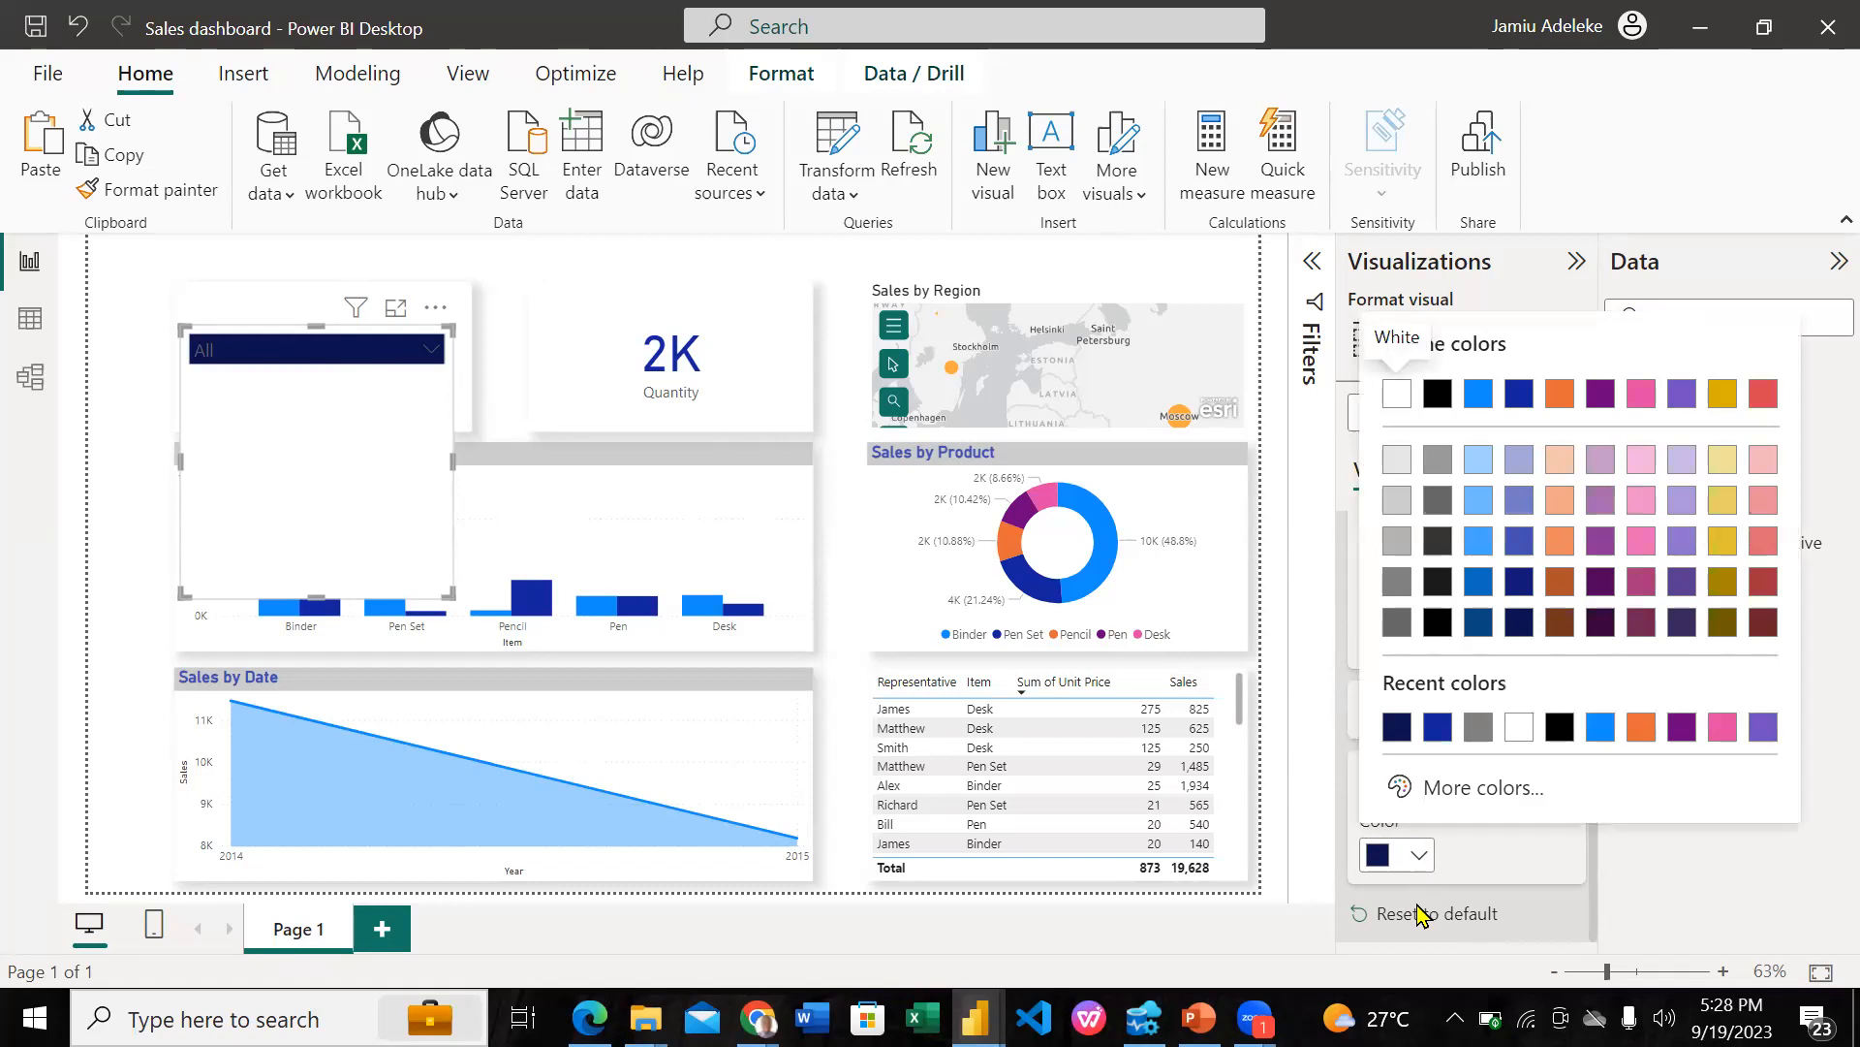
pyautogui.click(1416, 913)
pyautogui.click(1417, 913)
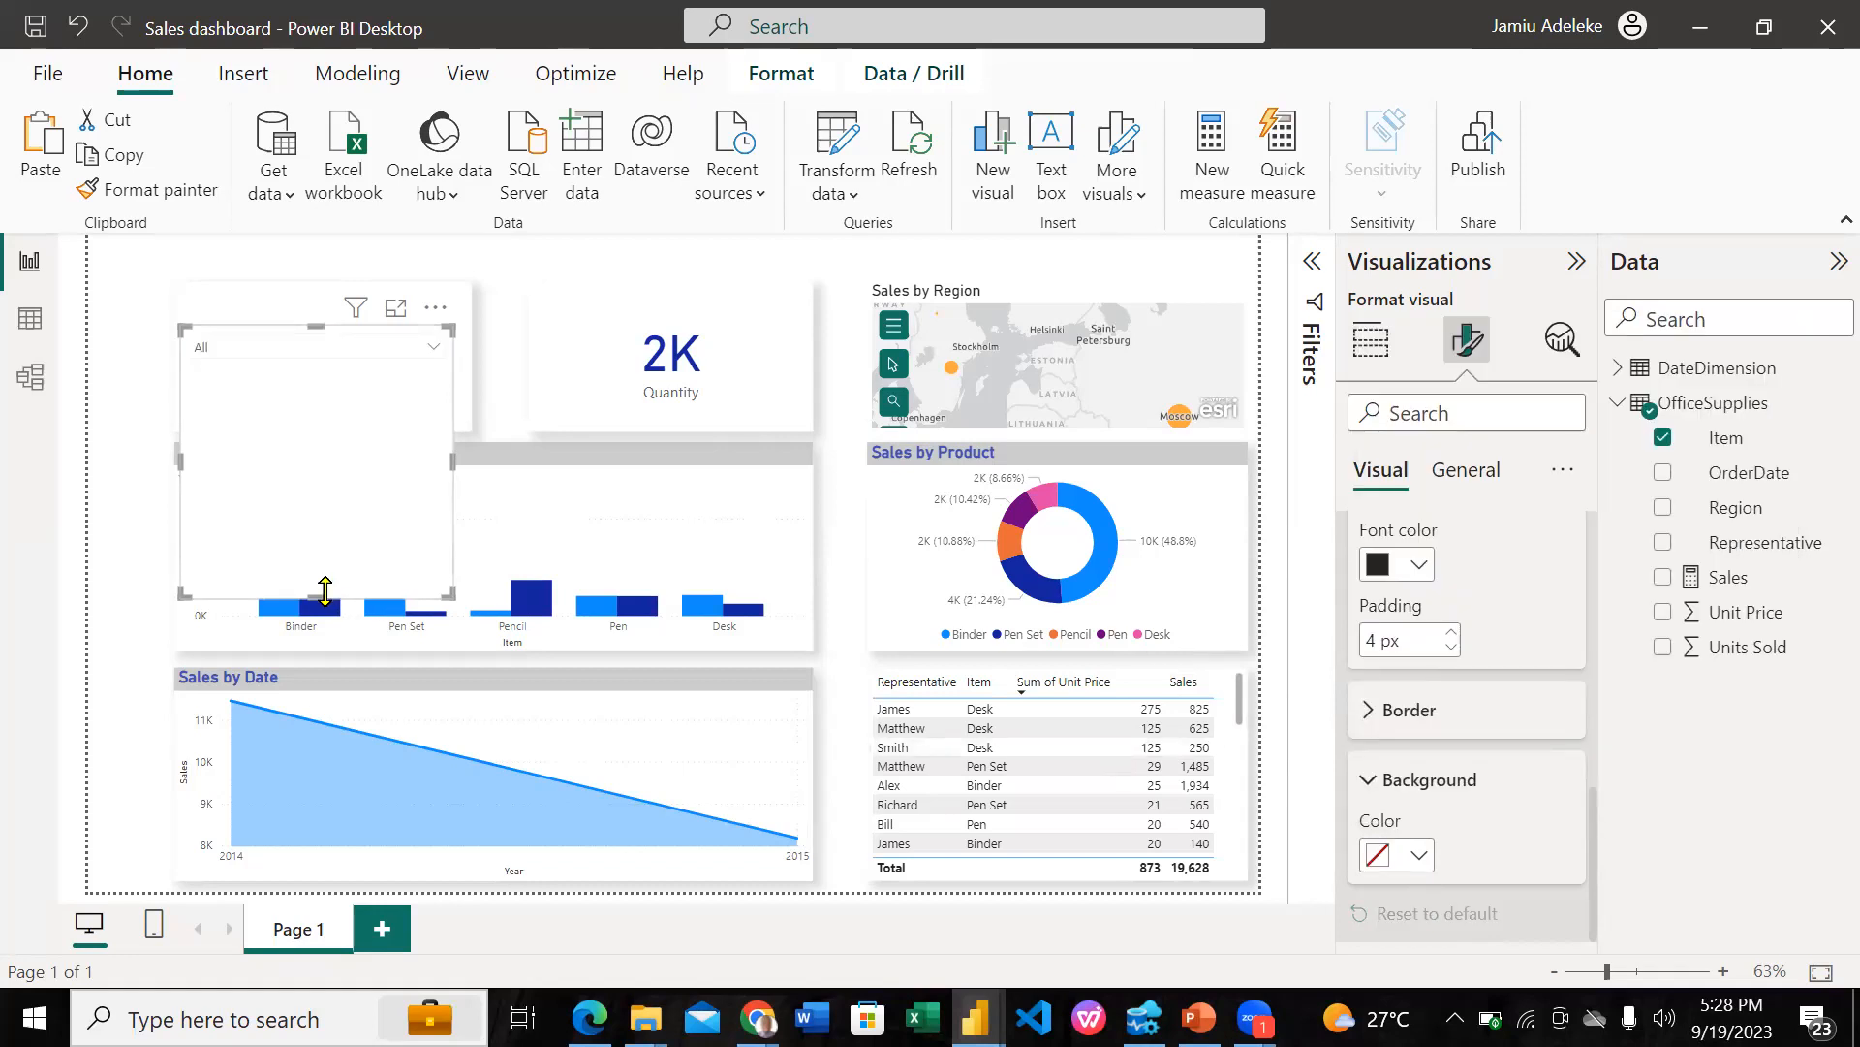
# Step: Shrink the Item slicer to a single-row height and place it above the Sales by Region map, flush with the page's right side
pyautogui.moveTo(324, 591); pyautogui.dragTo(325, 373)
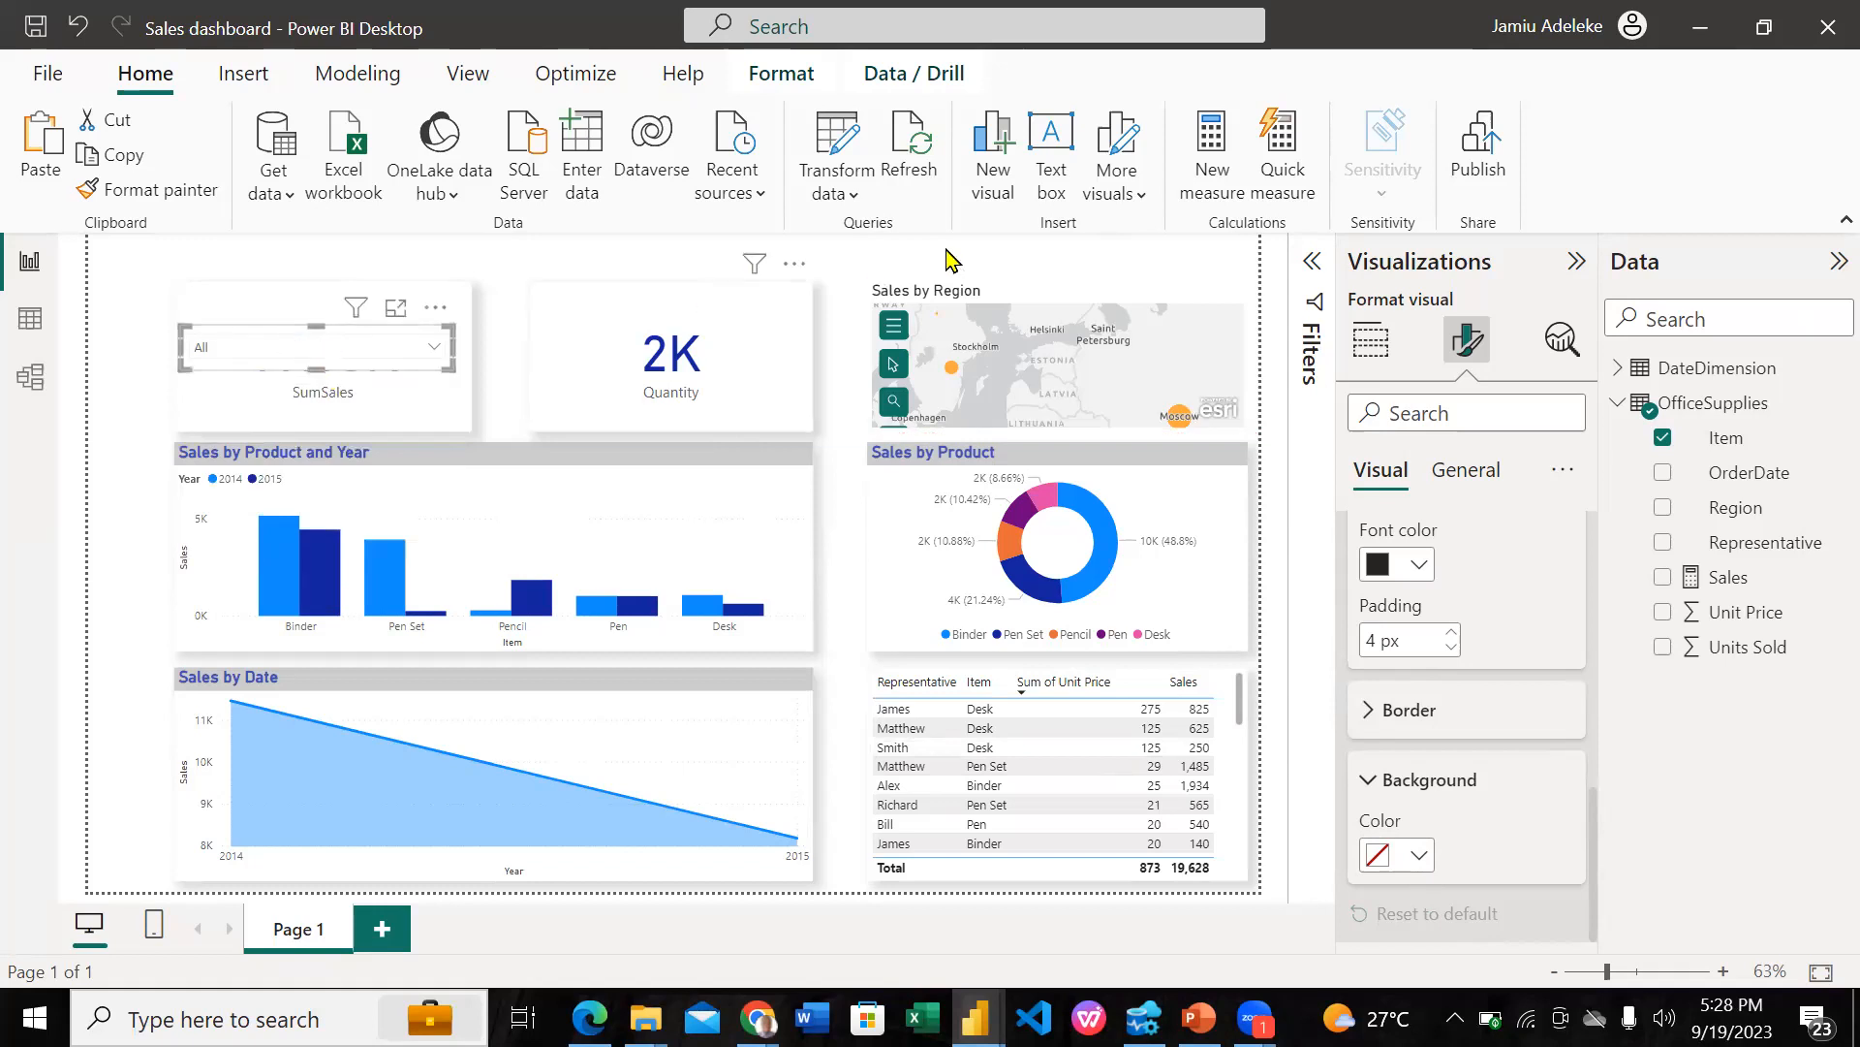
pyautogui.moveTo(423, 311); pyautogui.dragTo(1248, 228)
pyautogui.moveTo(987, 256); pyautogui.dragTo(1059, 258)
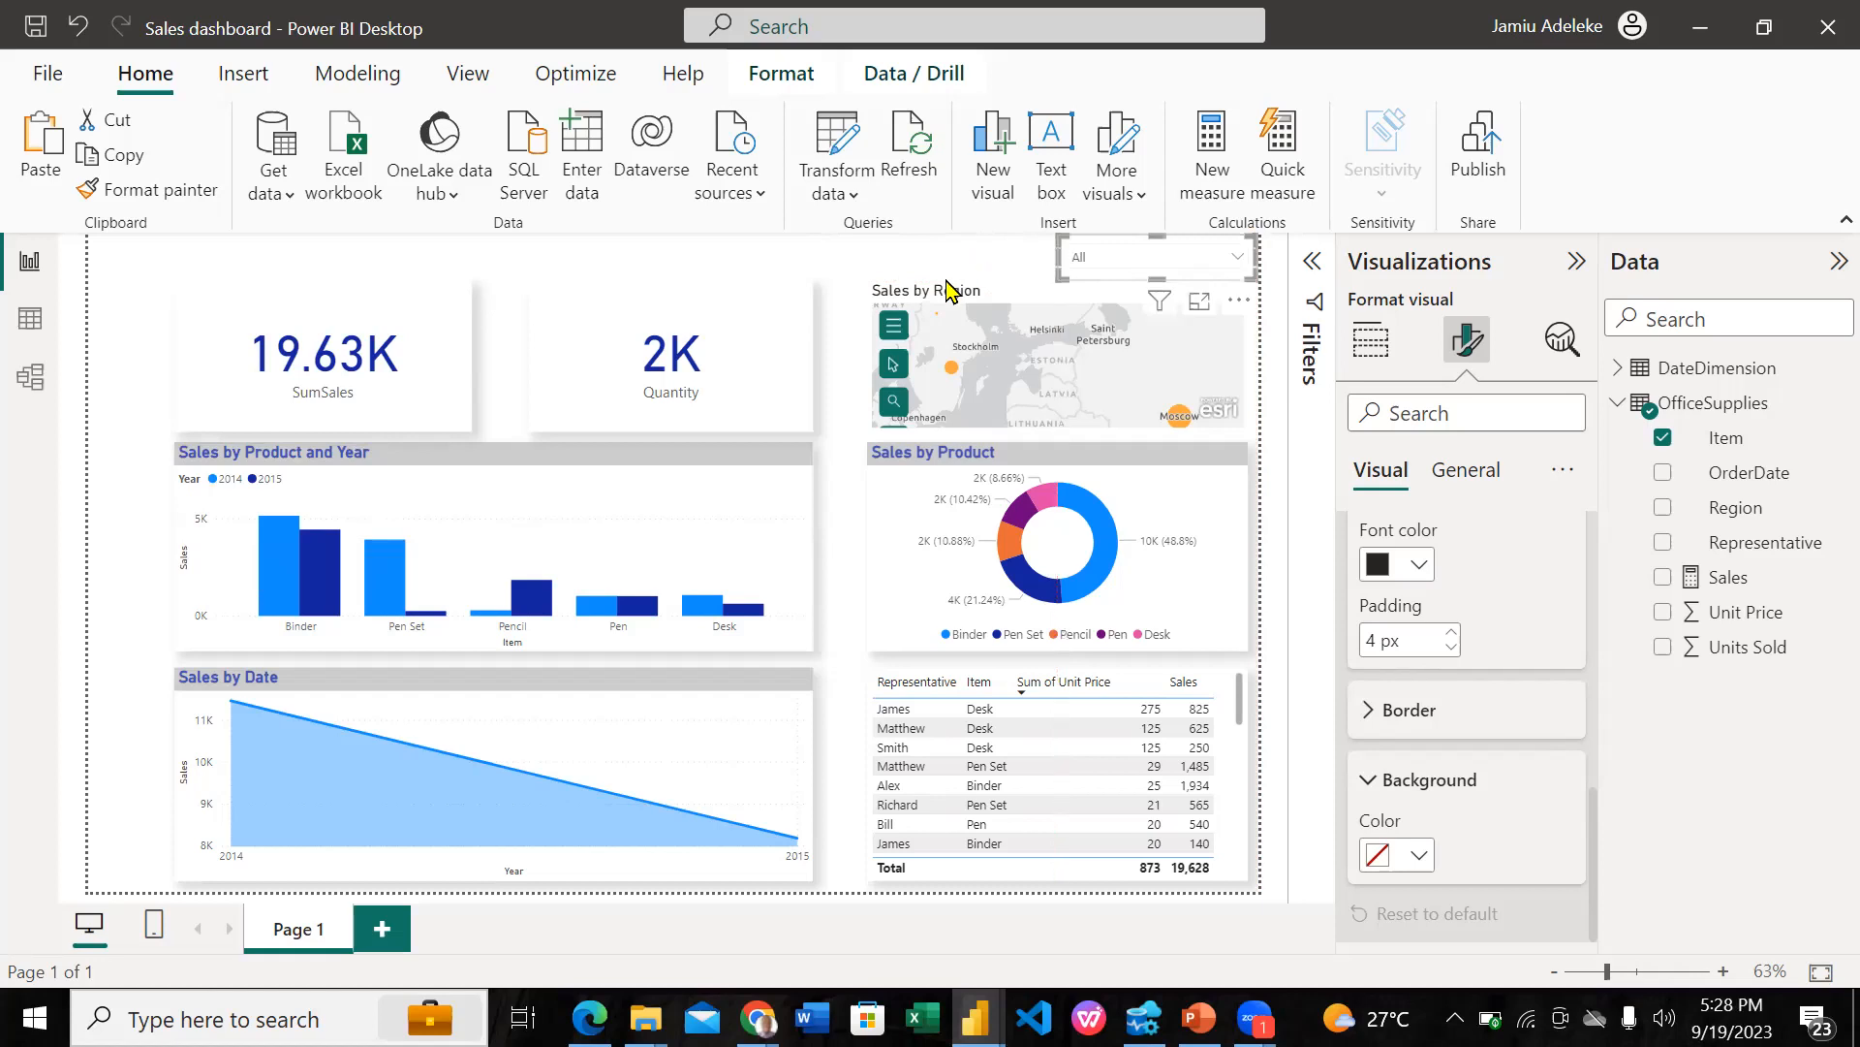
pyautogui.click(858, 268)
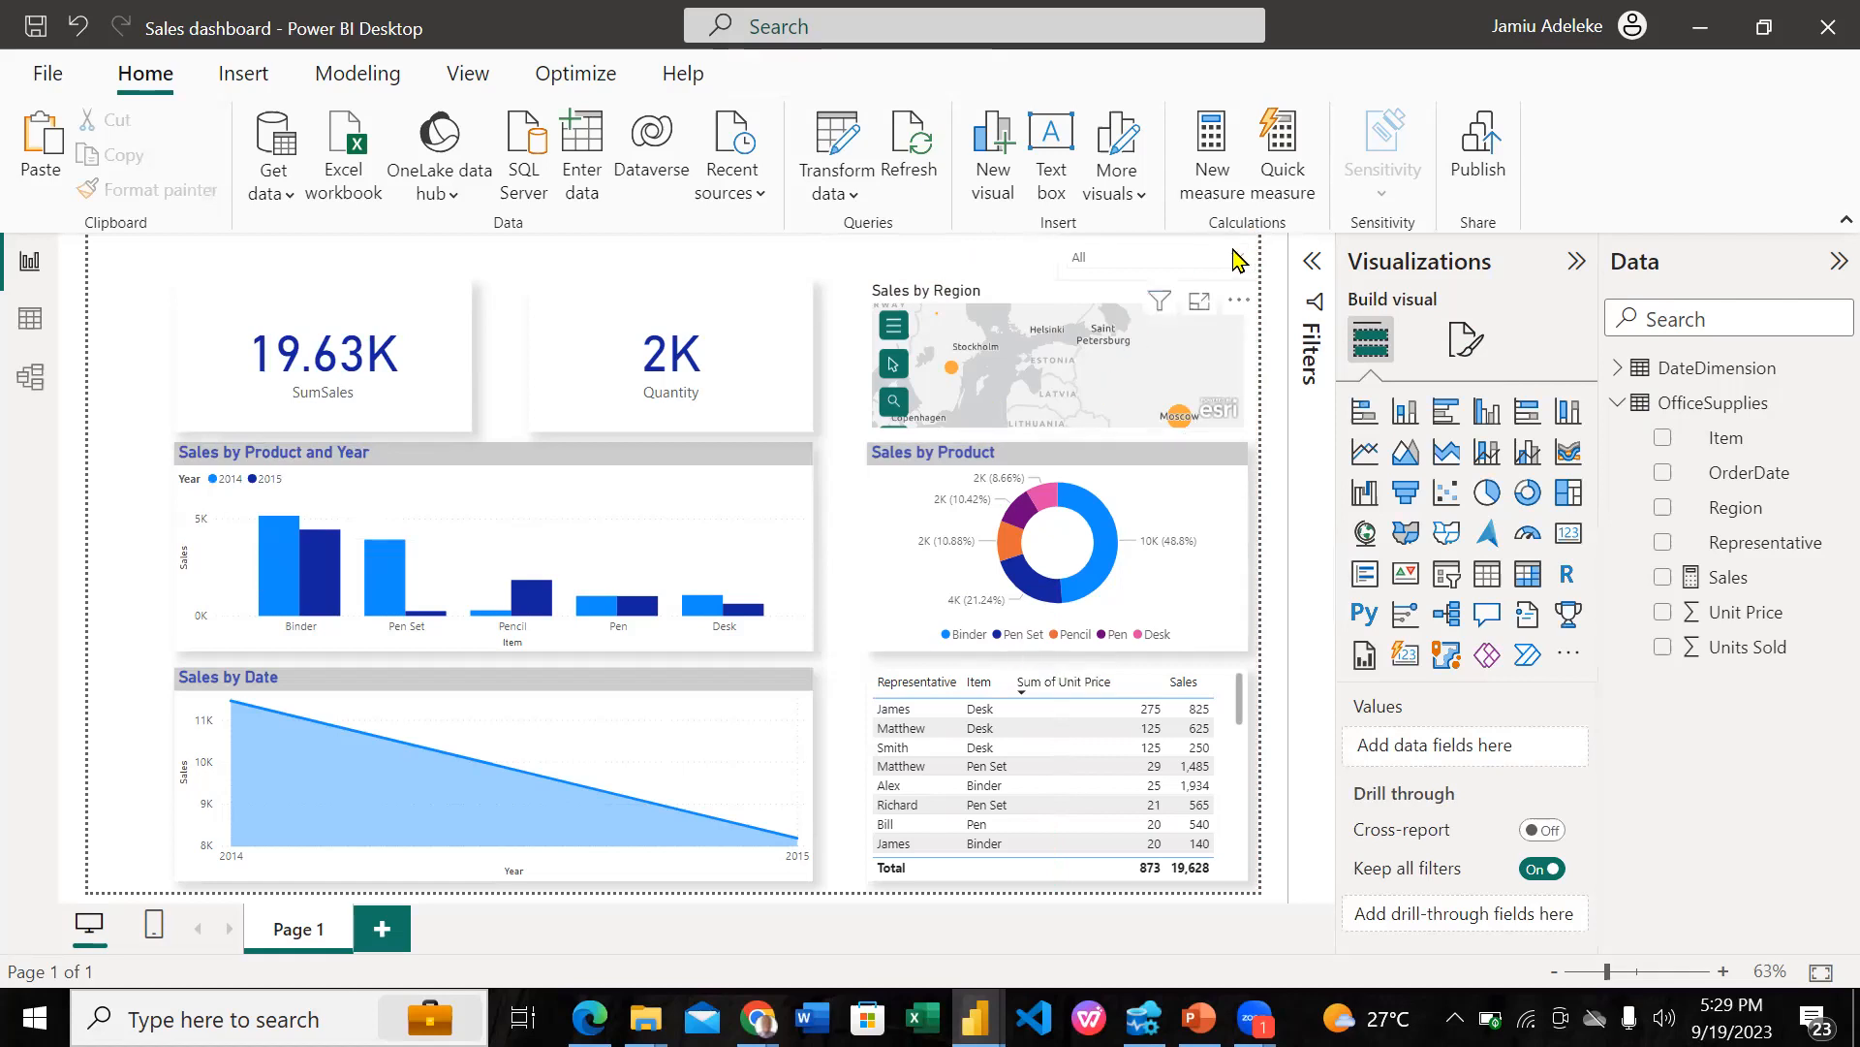
# Step: Filter the dashboard with the Item slicer by selecting Binder, Desk, Pen and Pen Set together, and collapse the list
pyautogui.click(1234, 258)
pyautogui.click(1082, 310)
pyautogui.click(1080, 337)
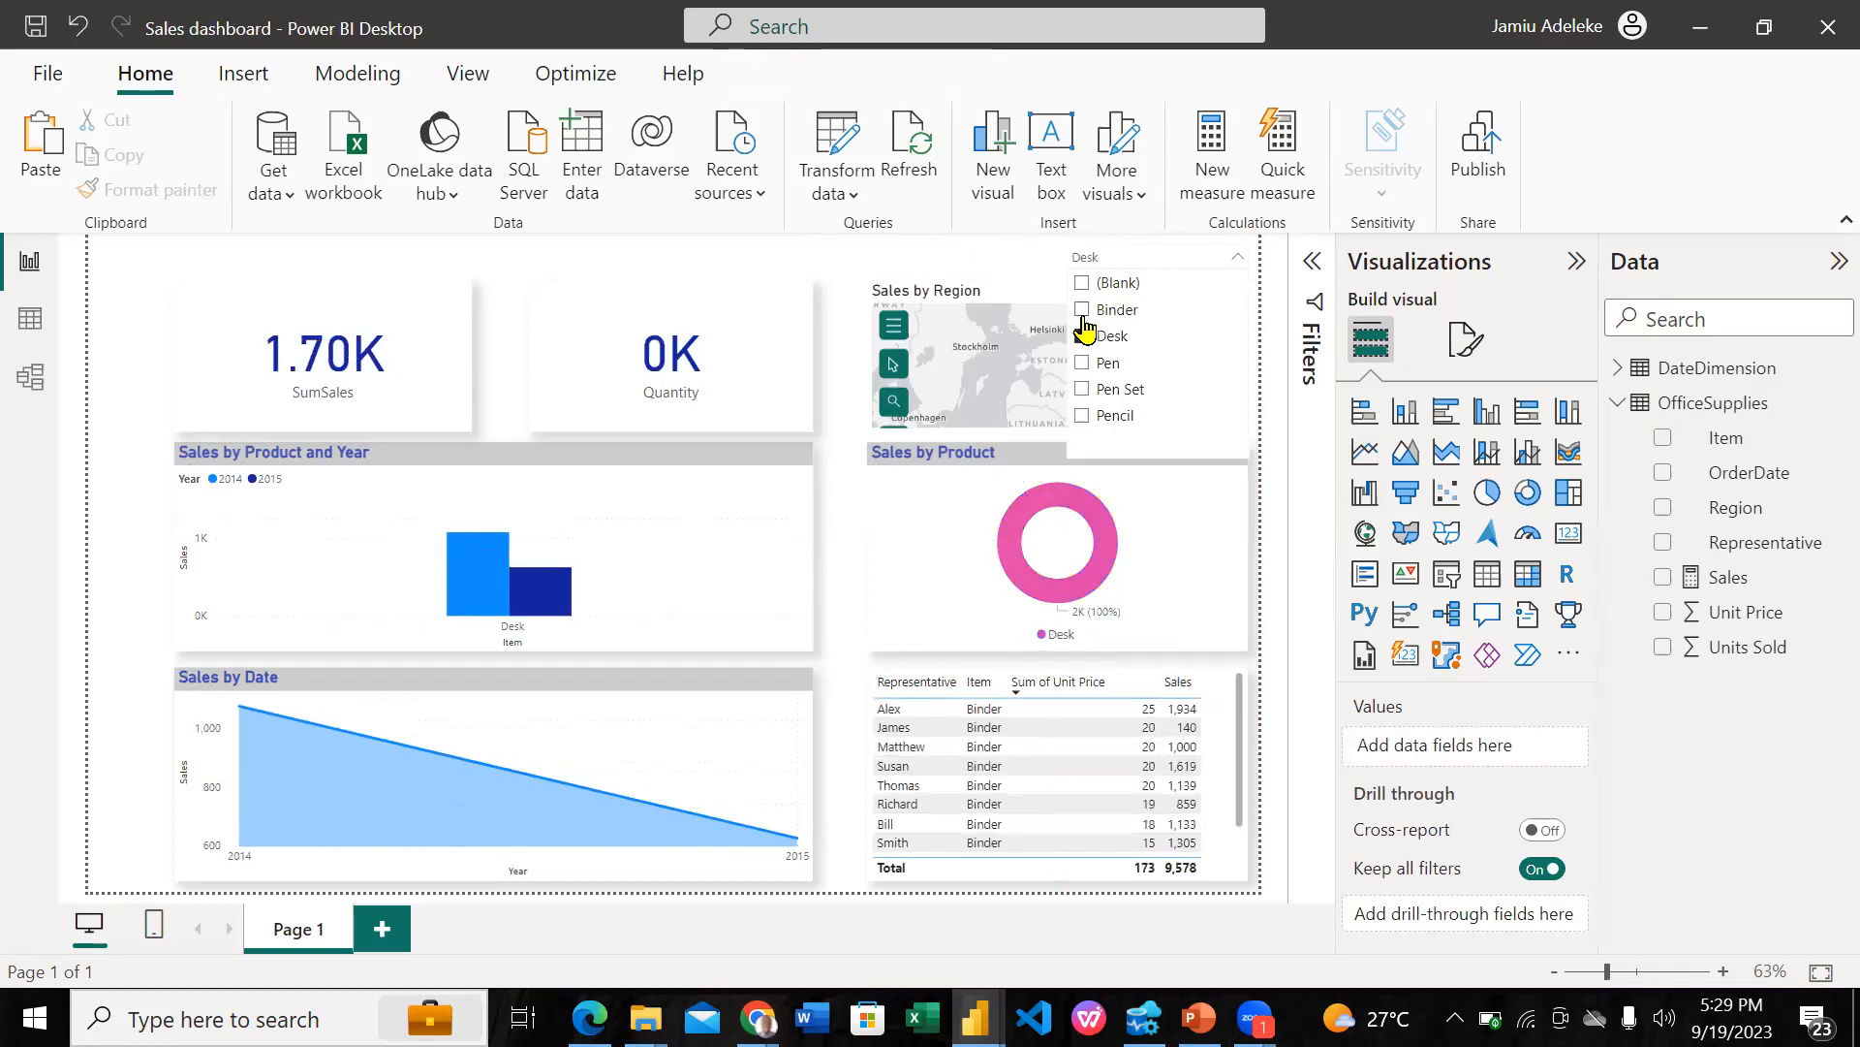
pyautogui.click(1084, 309)
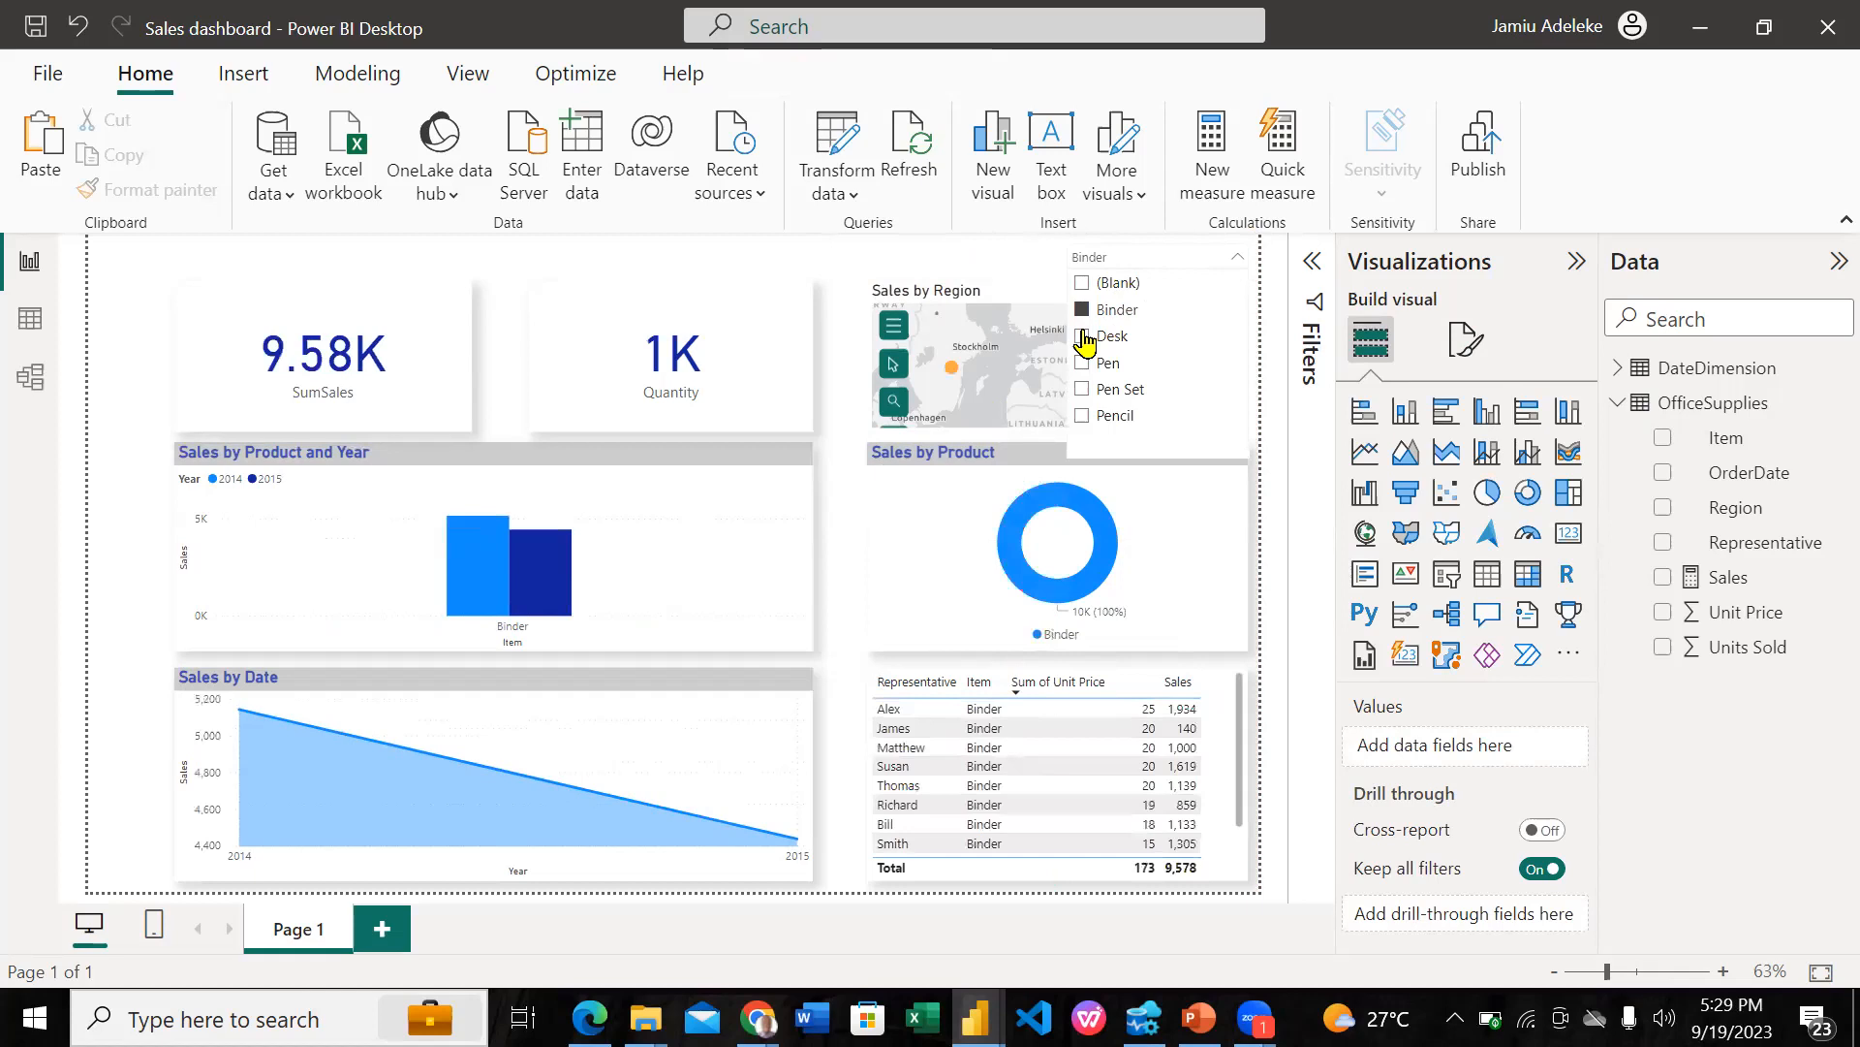
pyautogui.keyDown('ctrl'); pyautogui.click(1085, 339); pyautogui.keyUp('ctrl')
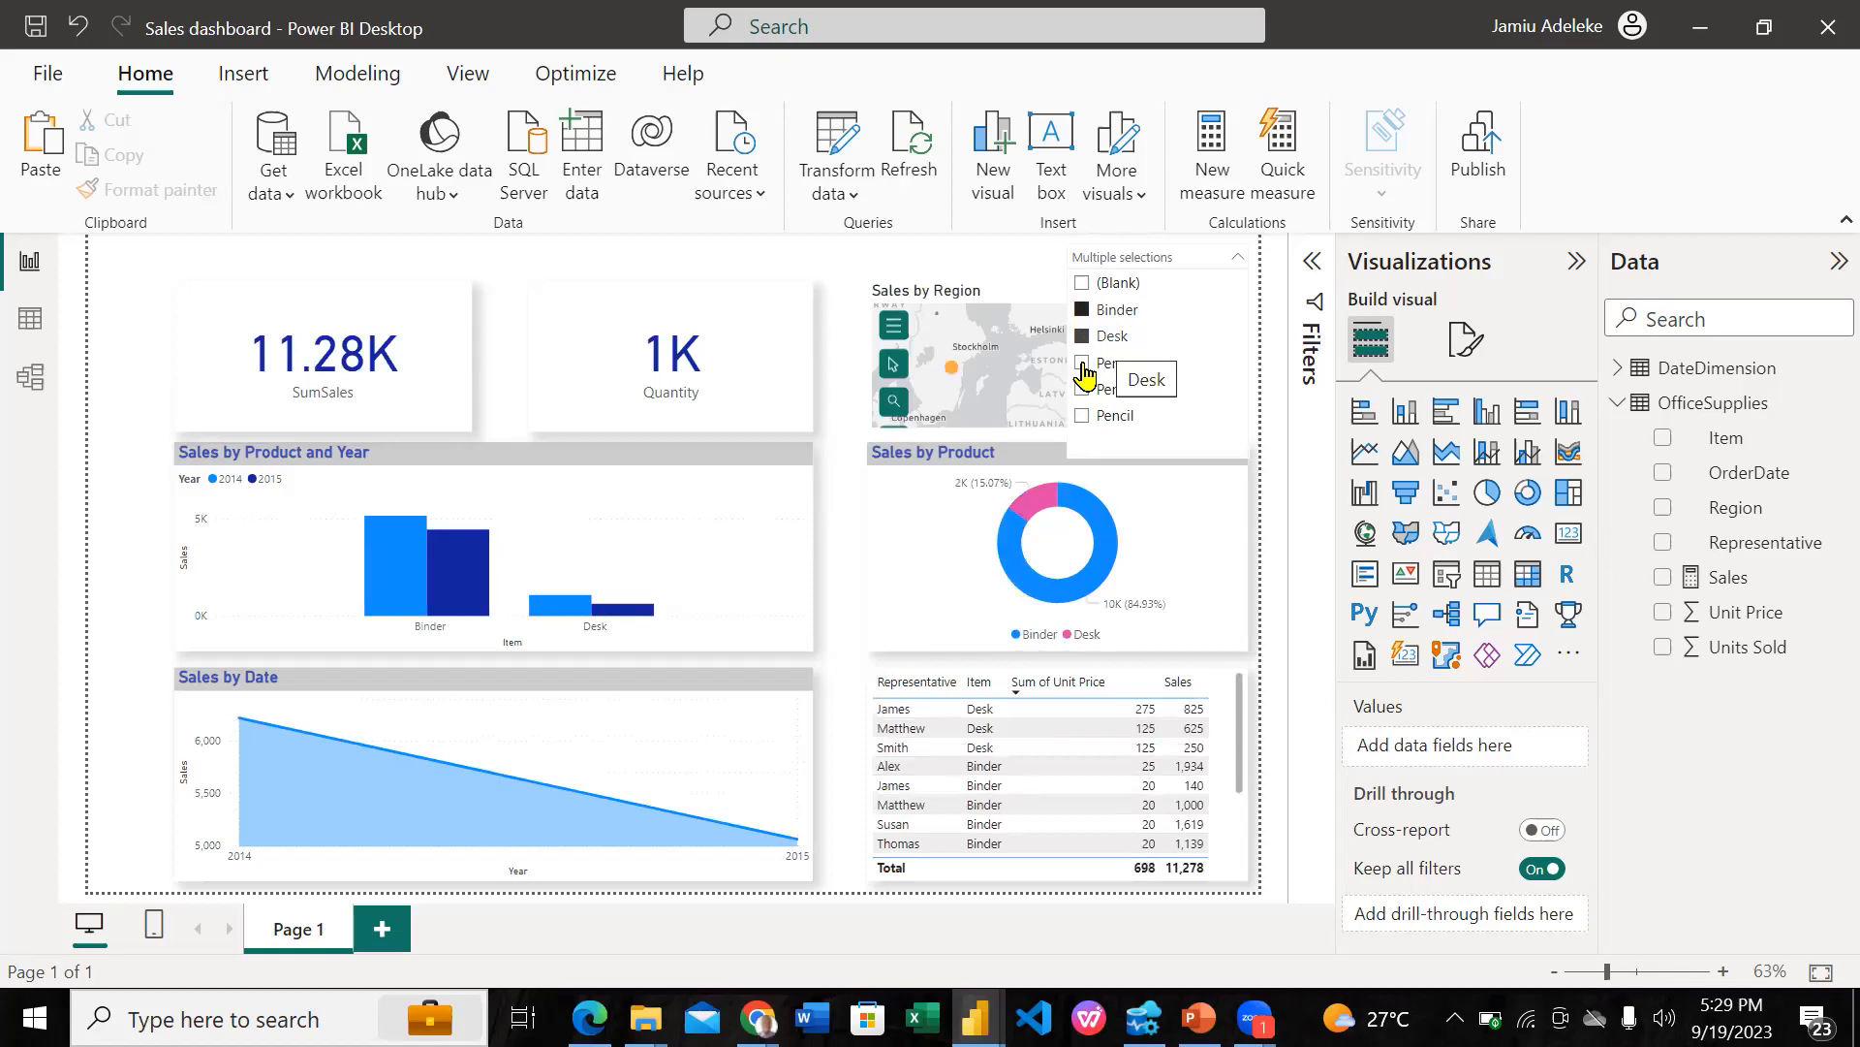
pyautogui.click(1083, 368)
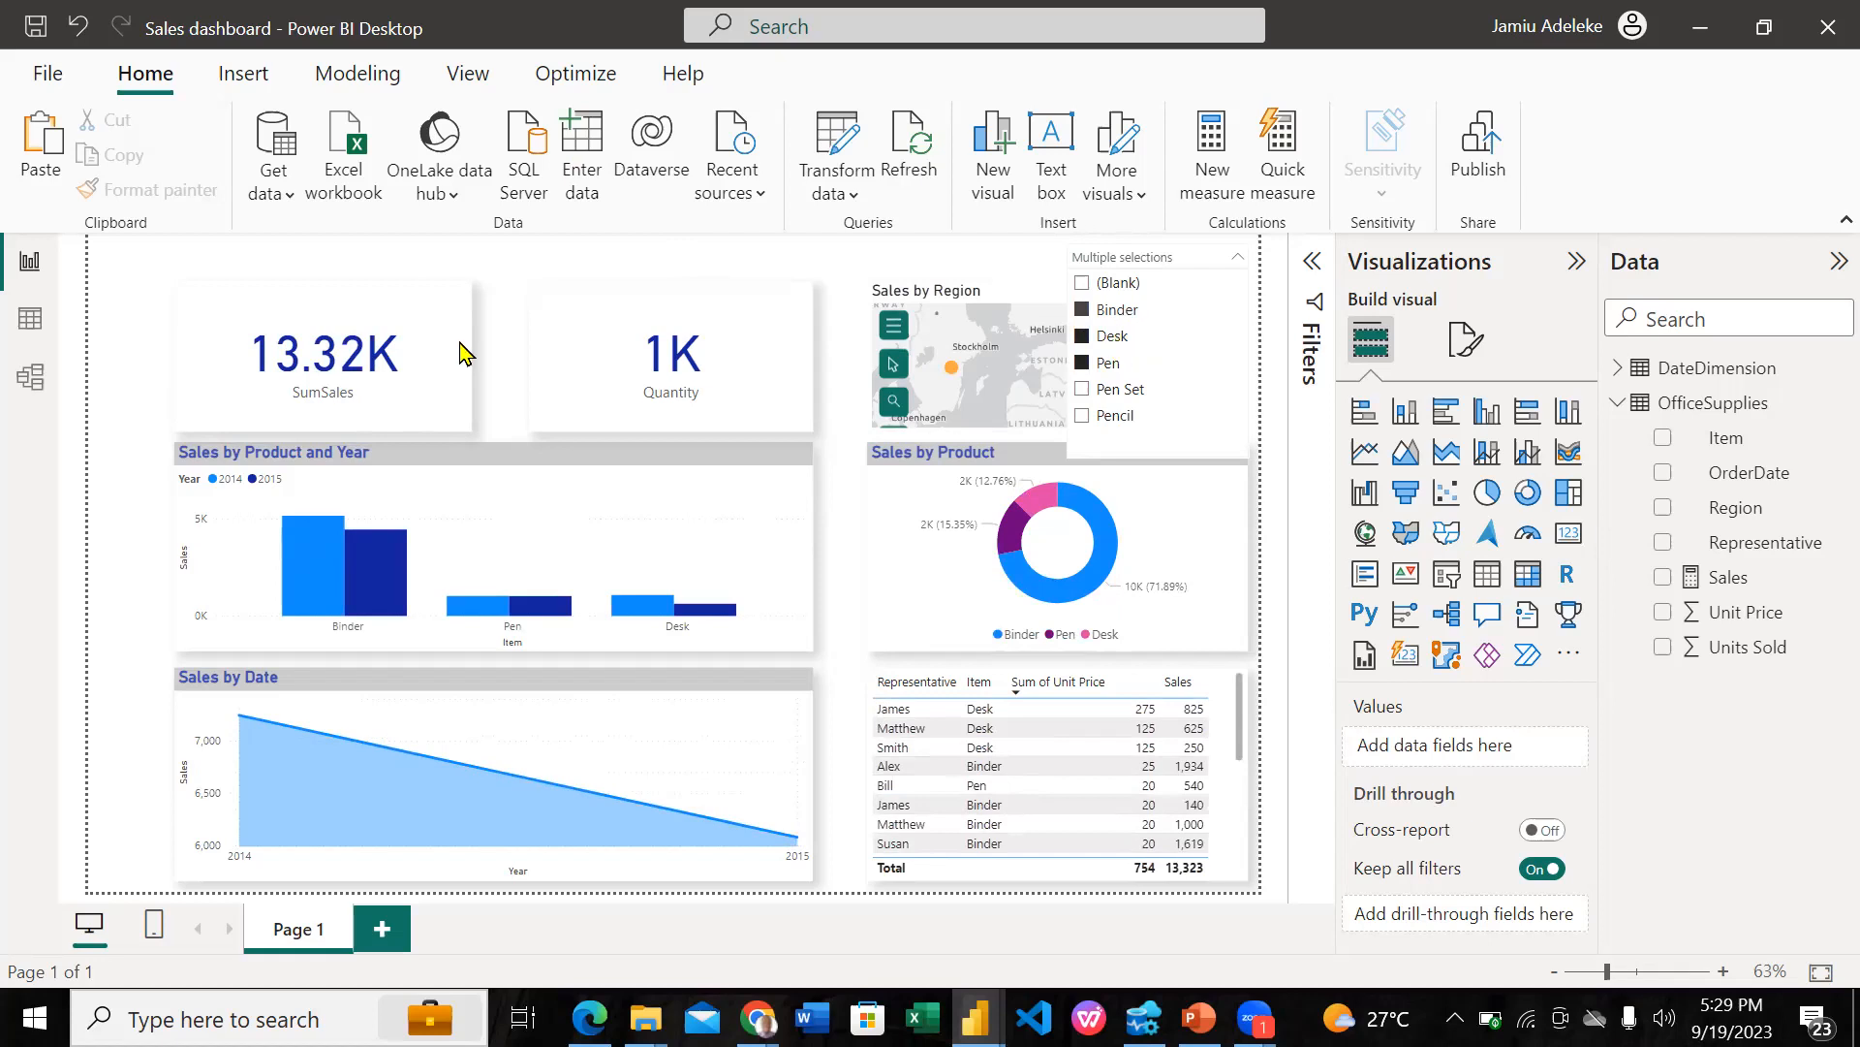
pyautogui.click(1084, 390)
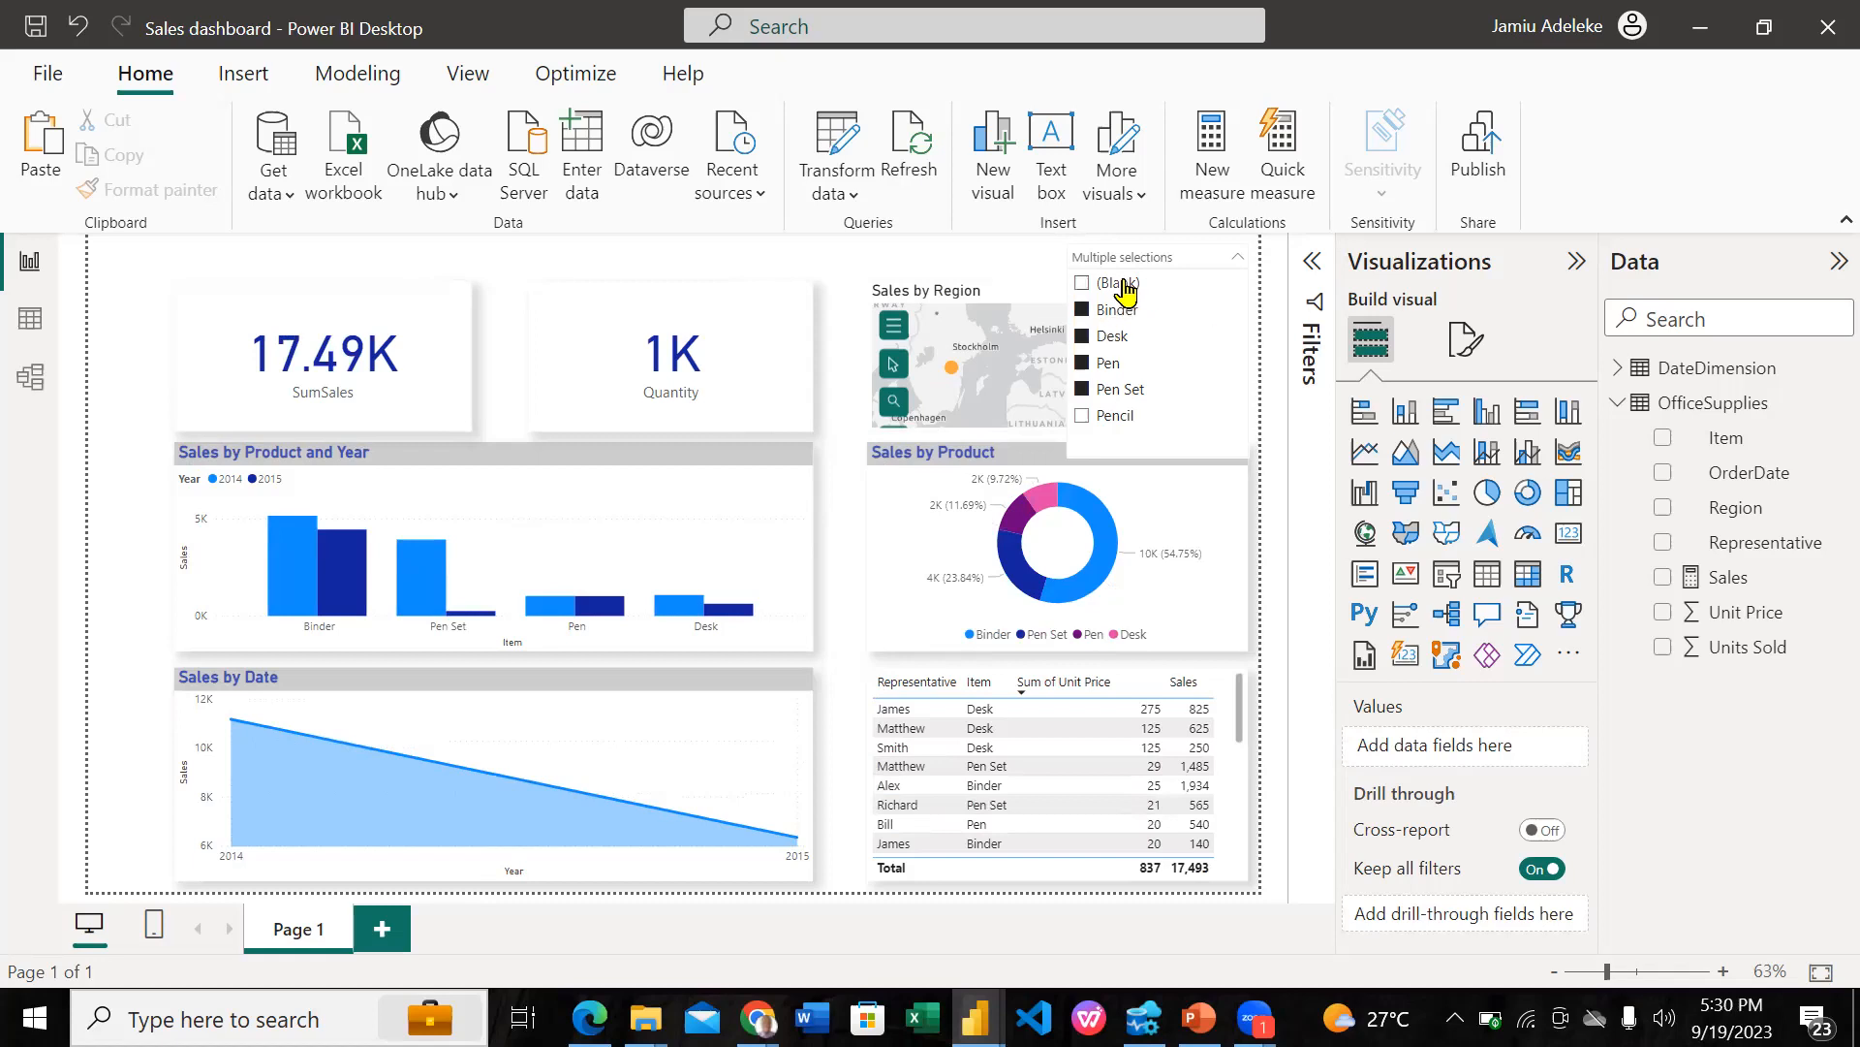
pyautogui.click(944, 266)
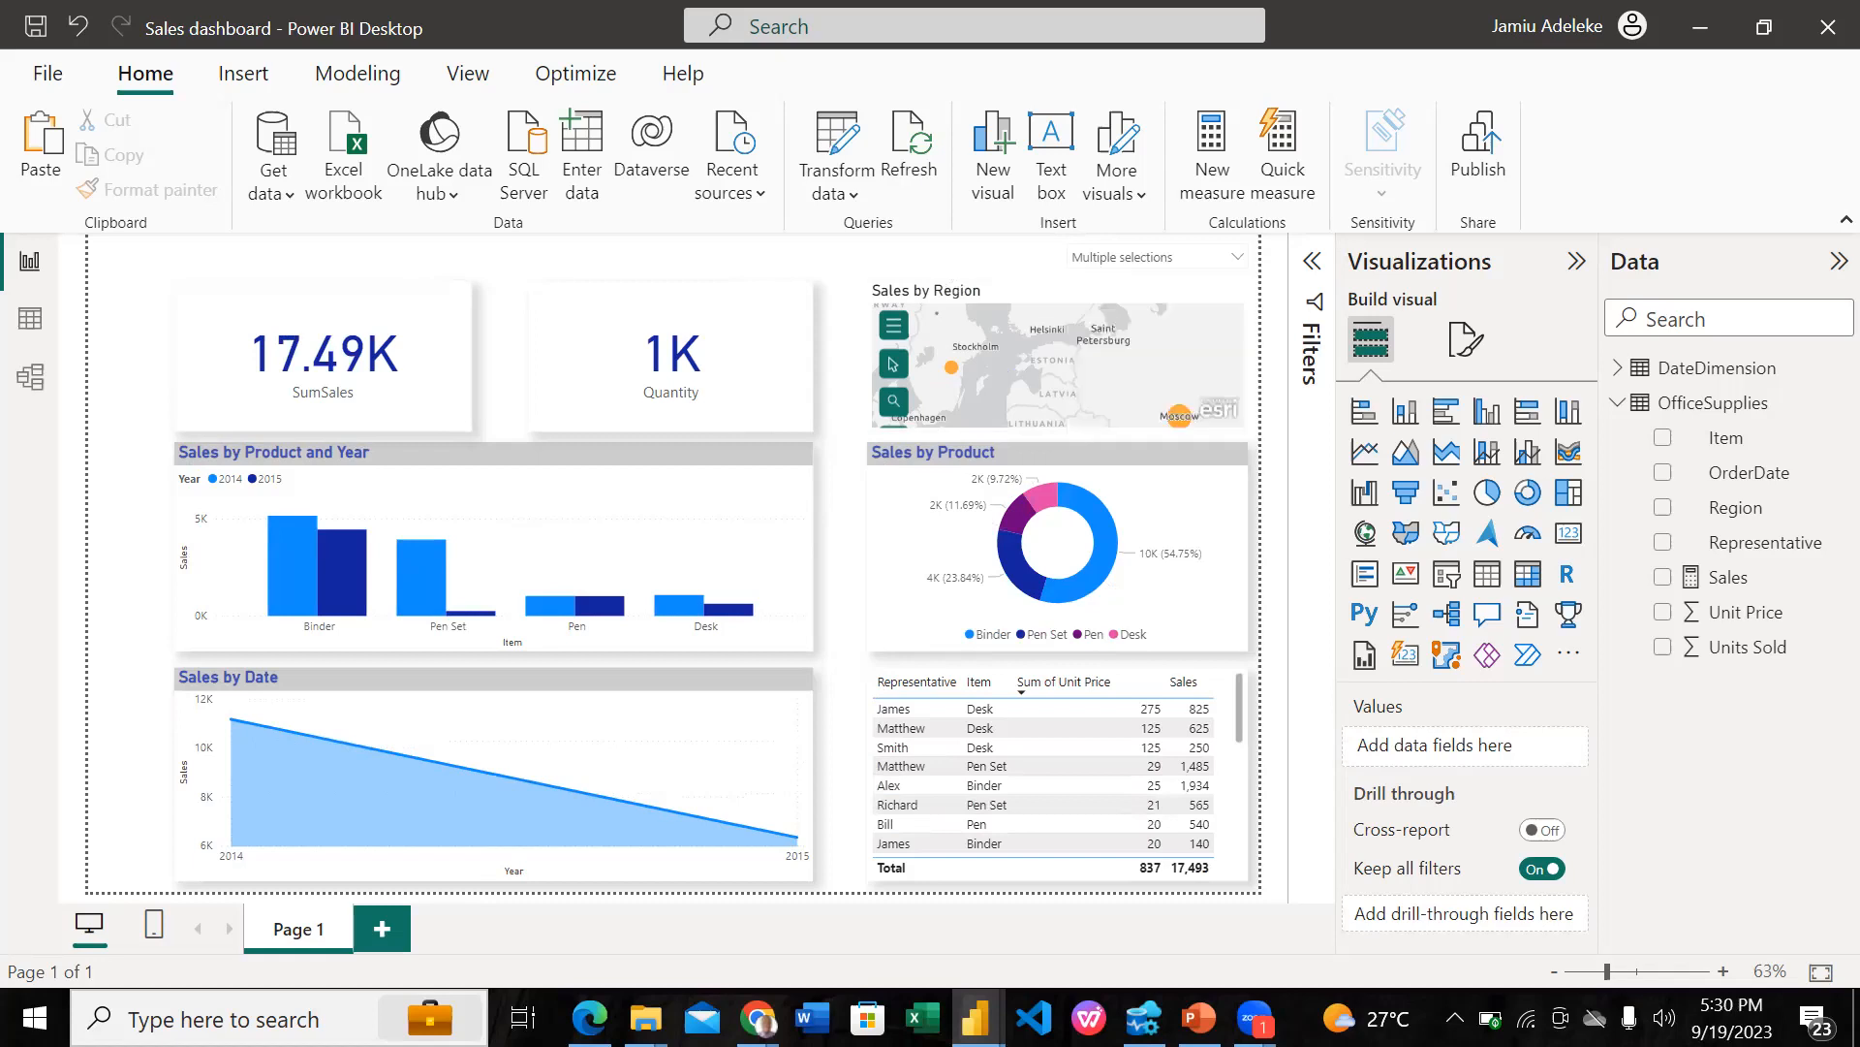
# Step: Check the options of the year slicer in Practice1 and return to the Sales dashboard report
pyautogui.click(976, 1018)
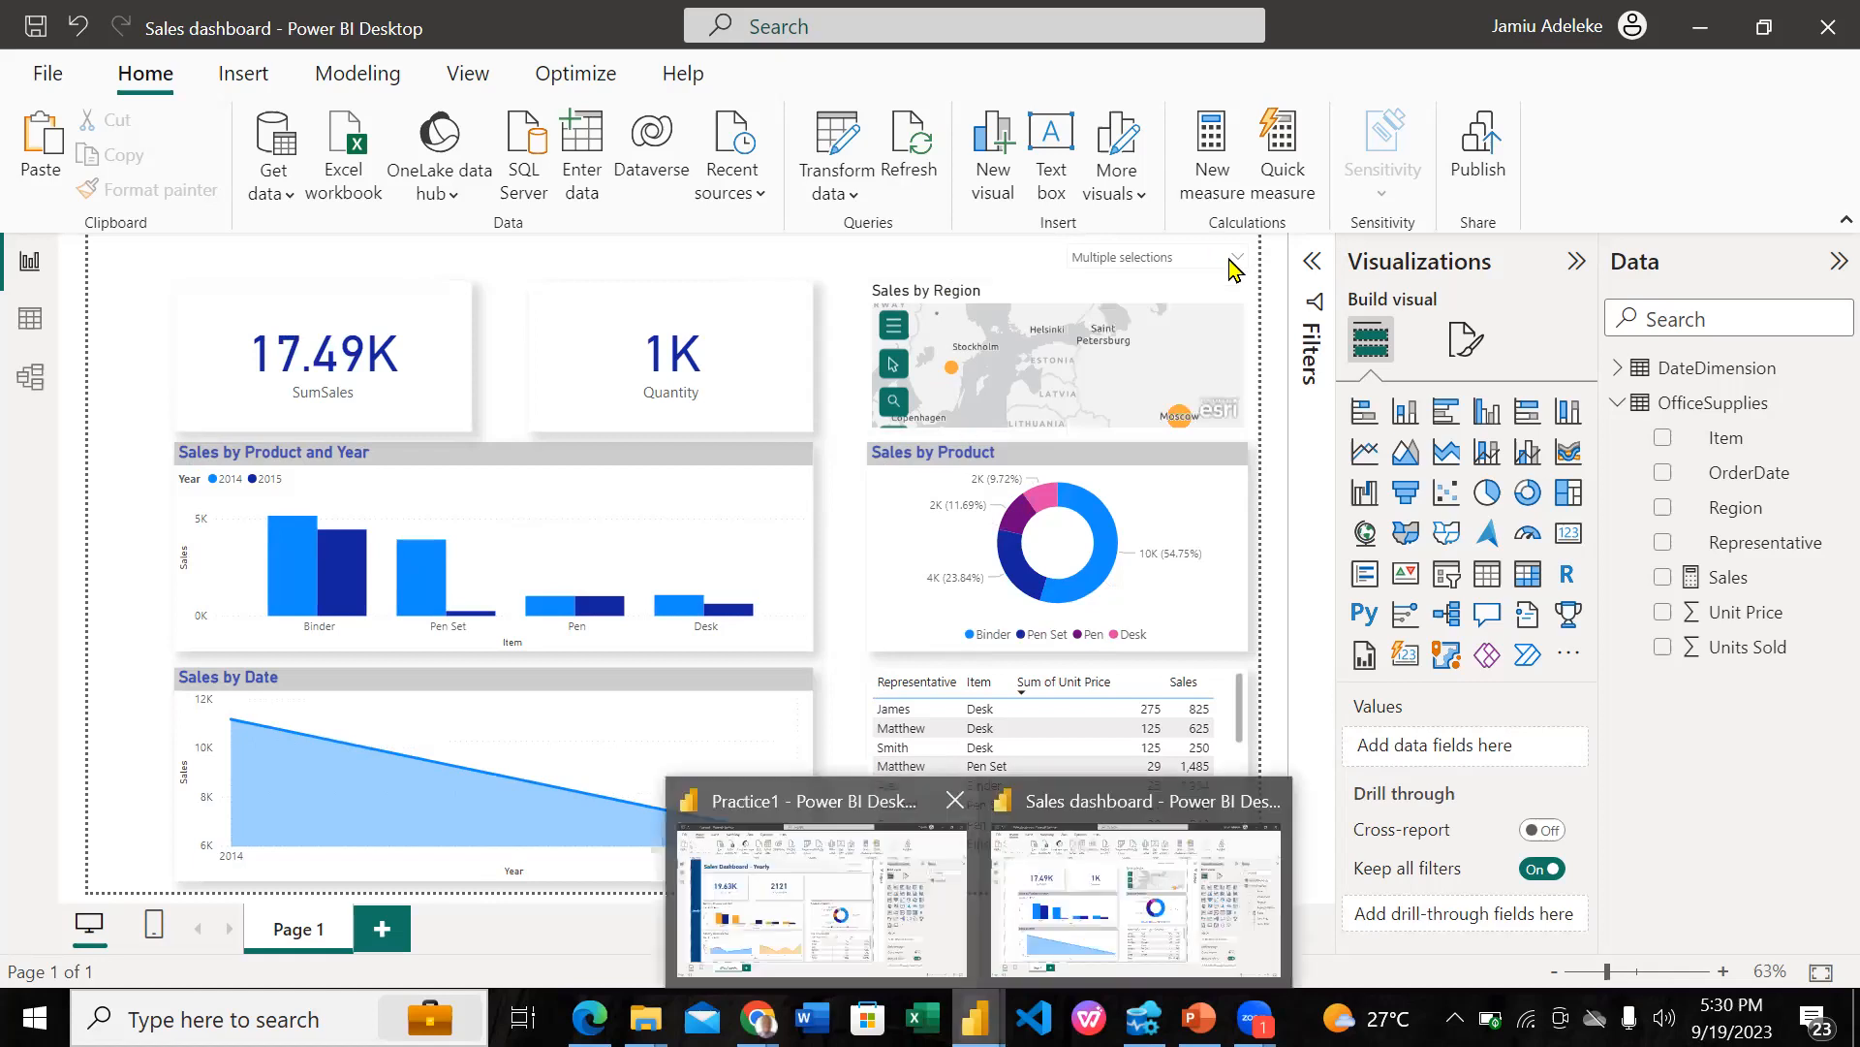
pyautogui.click(819, 897)
pyautogui.click(1229, 265)
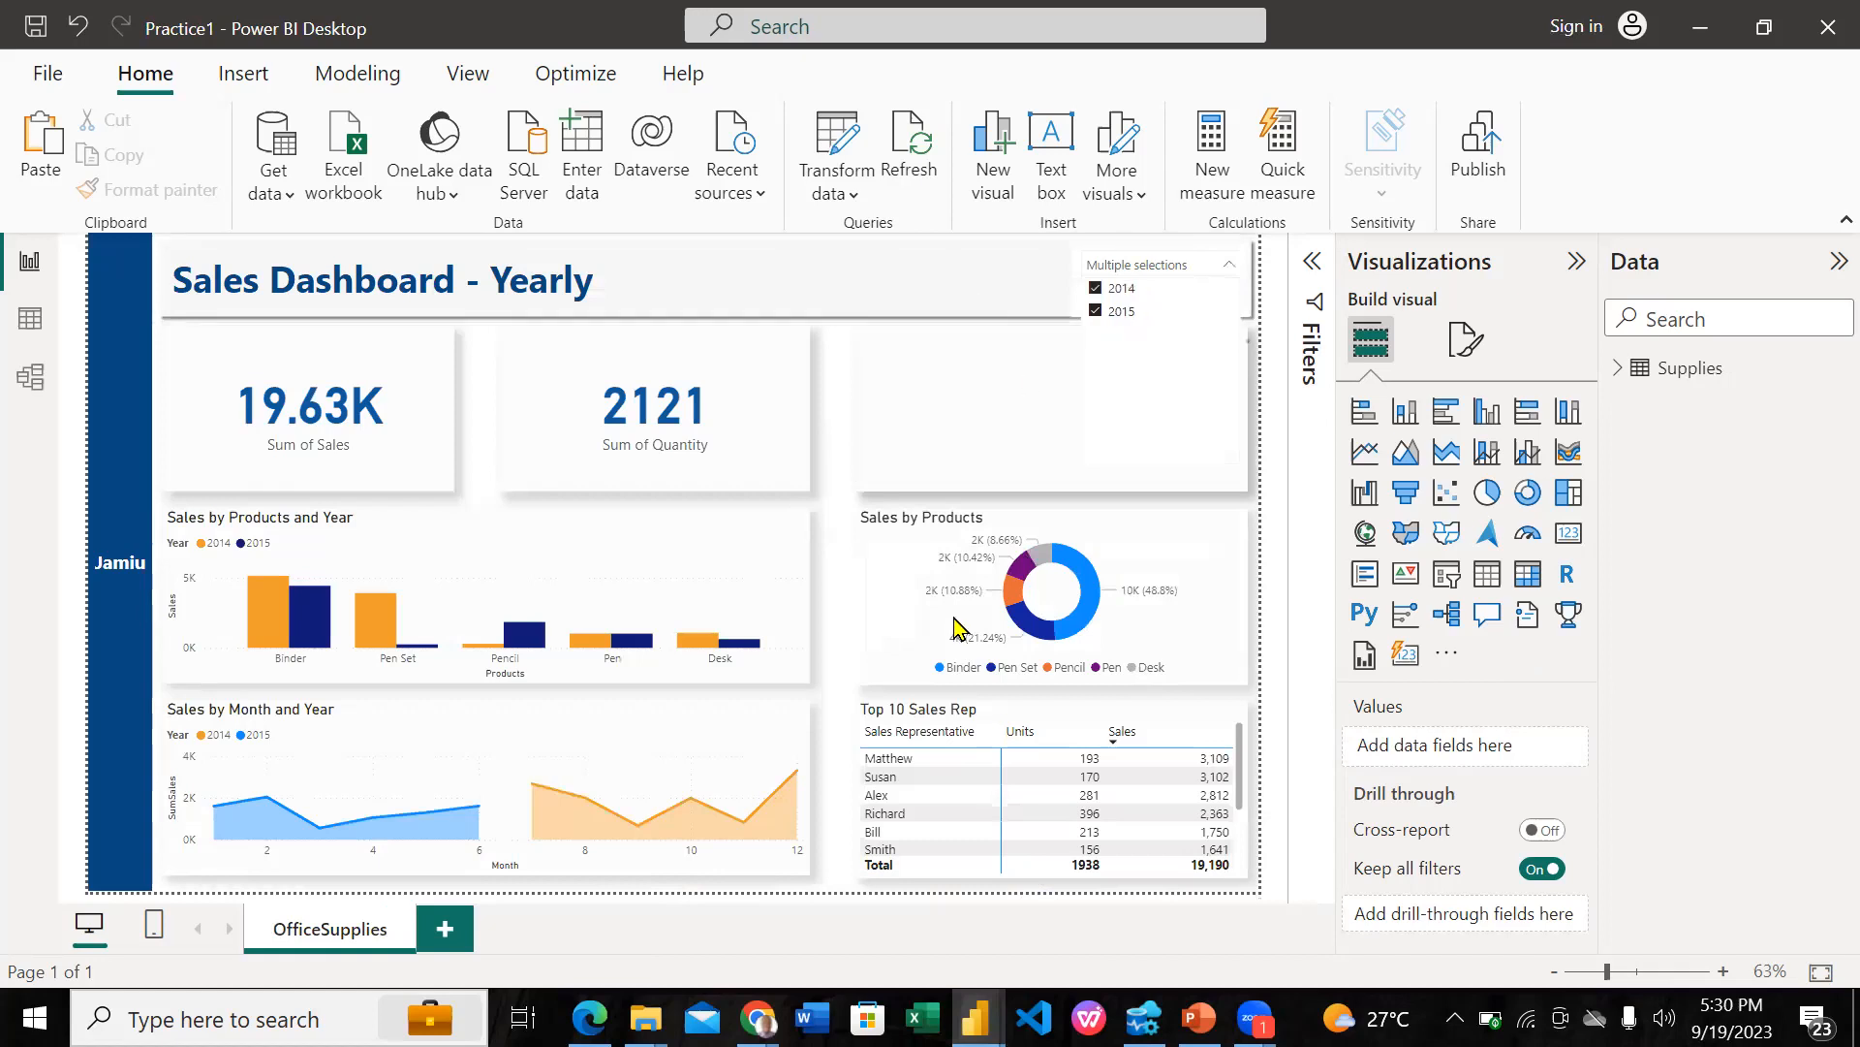
pyautogui.moveTo(964, 287); pyautogui.dragTo(955, 618)
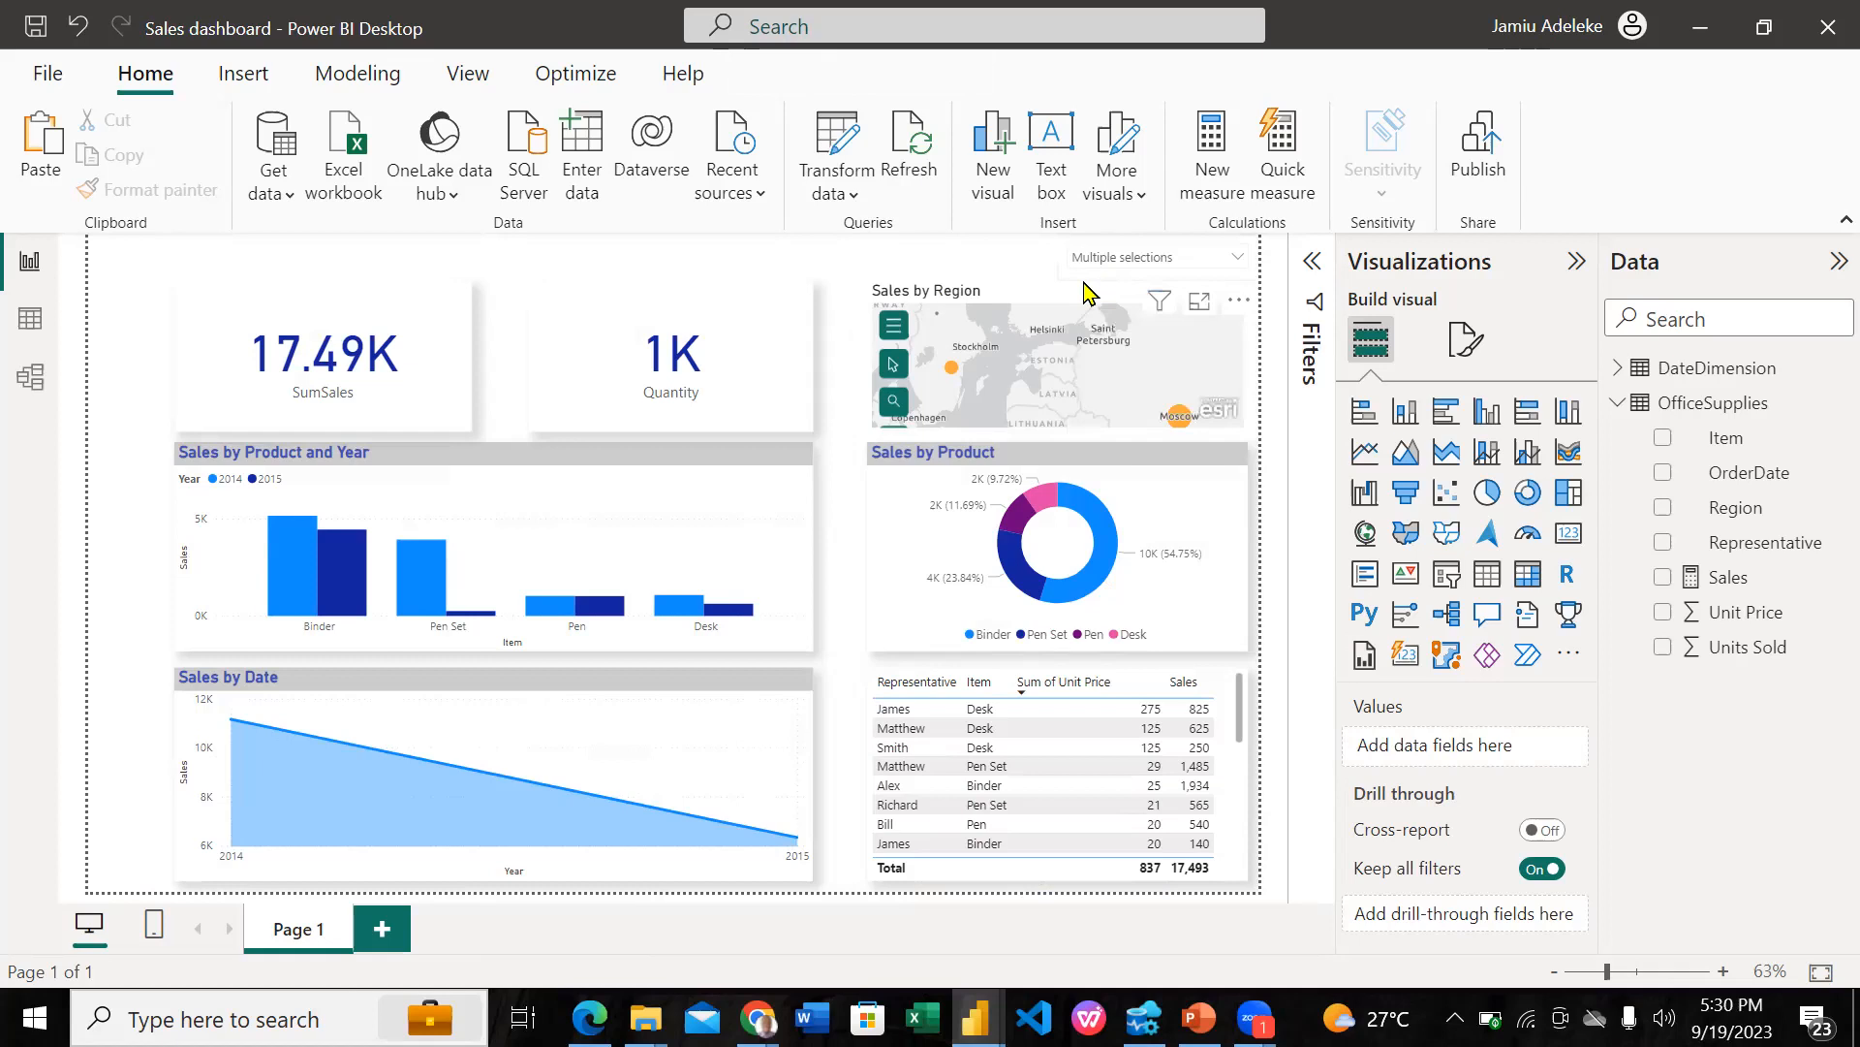
# Step: Turn on the shadow effect for the Item slicer and expand its shadow settings
pyautogui.click(1086, 283)
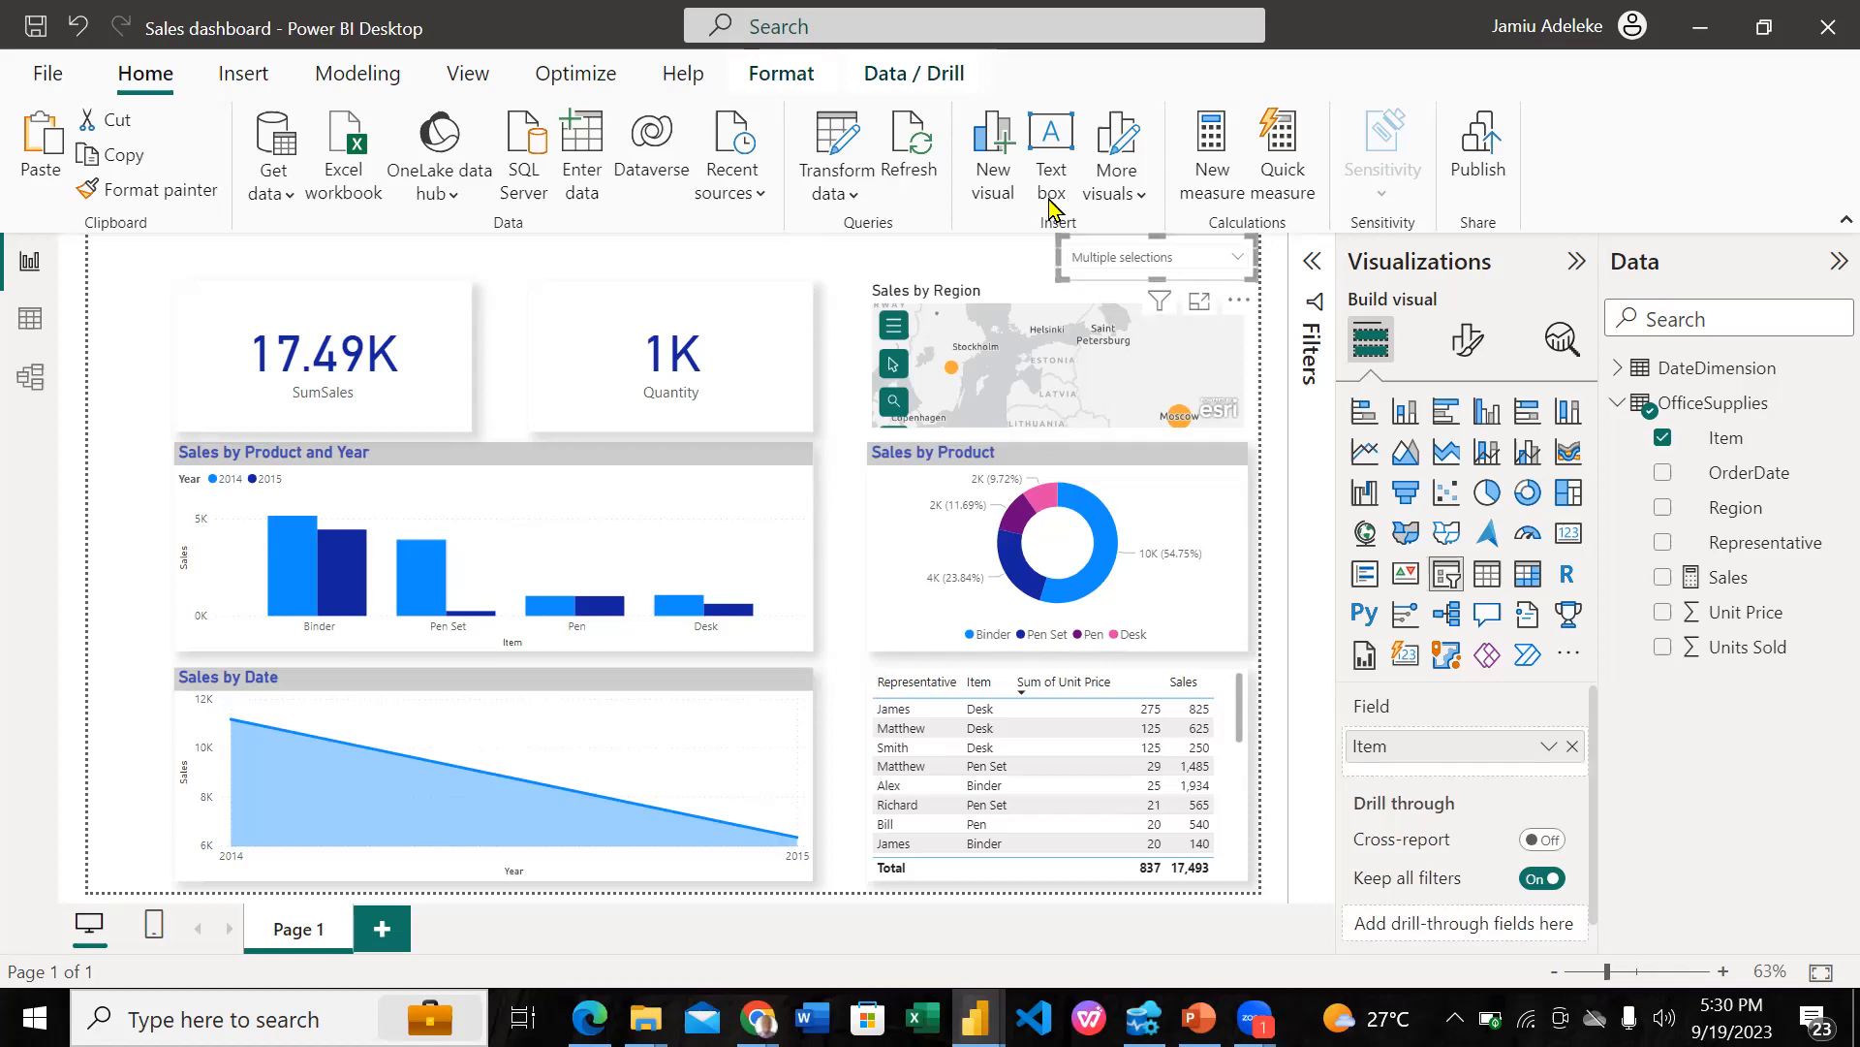
pyautogui.click(1462, 338)
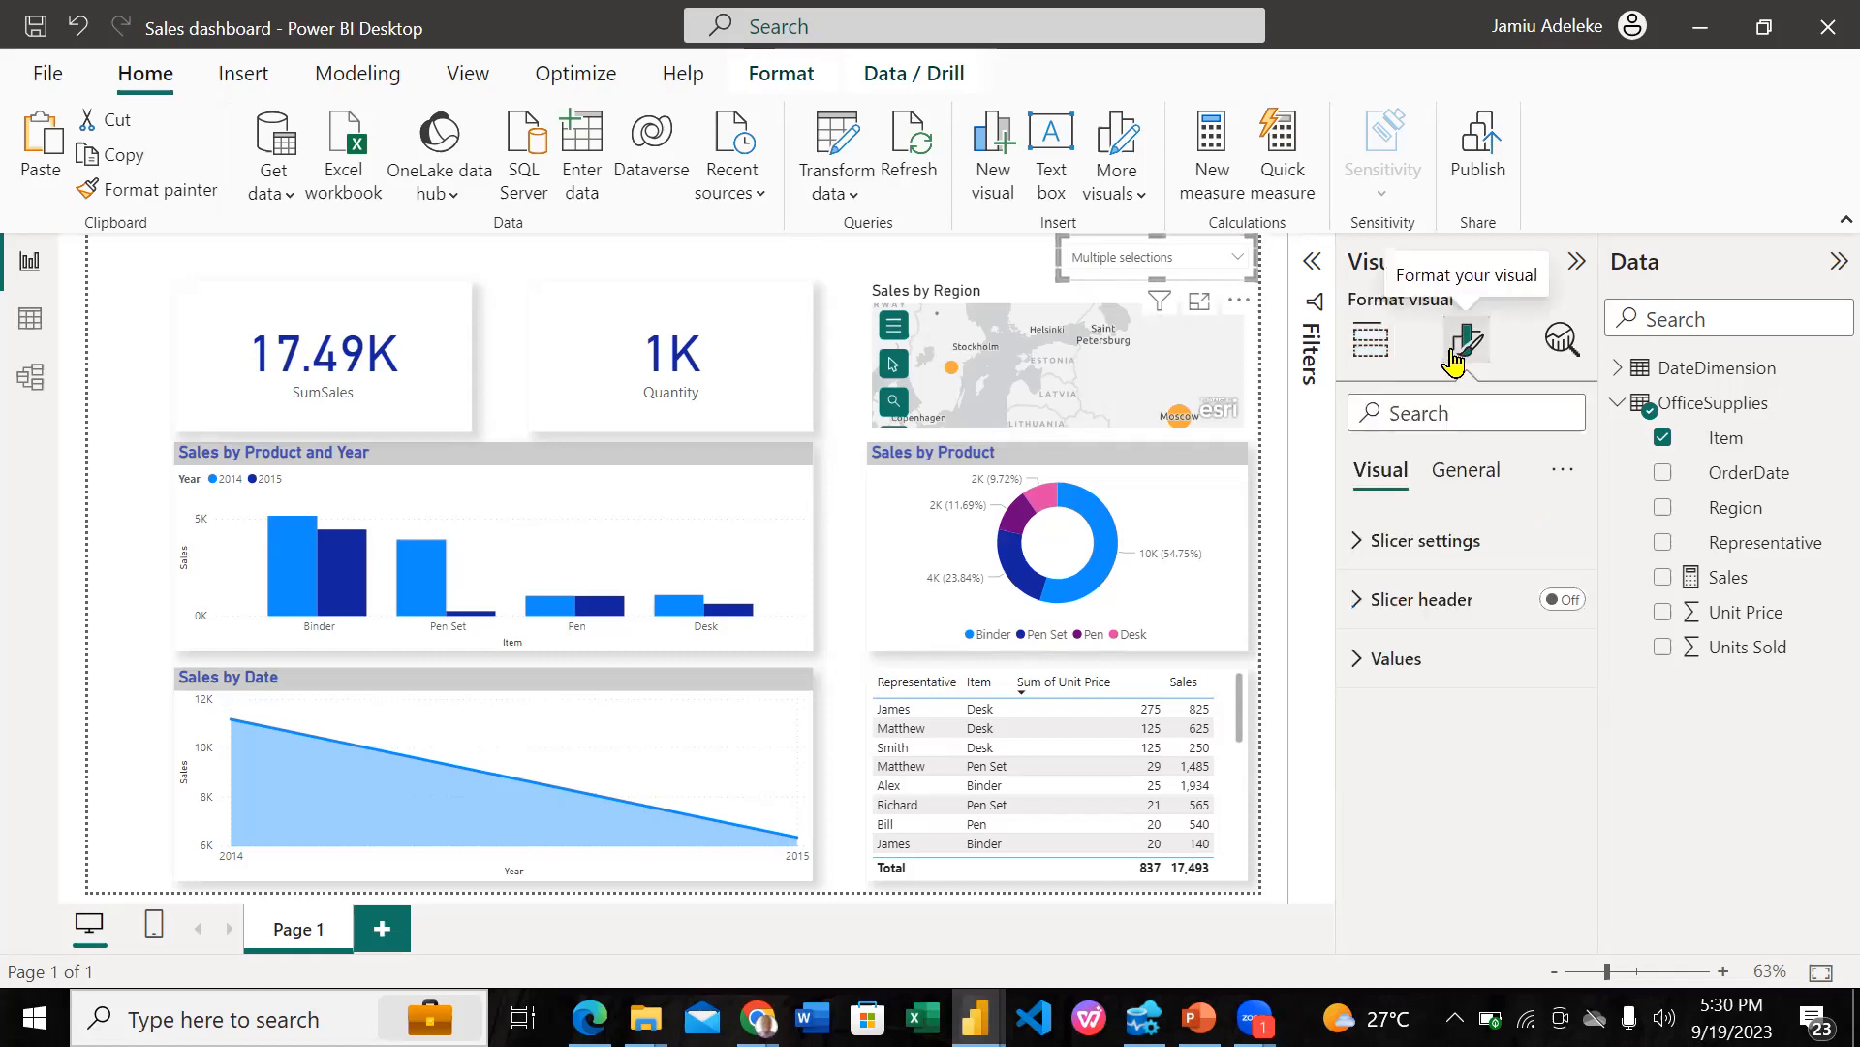
pyautogui.click(1478, 472)
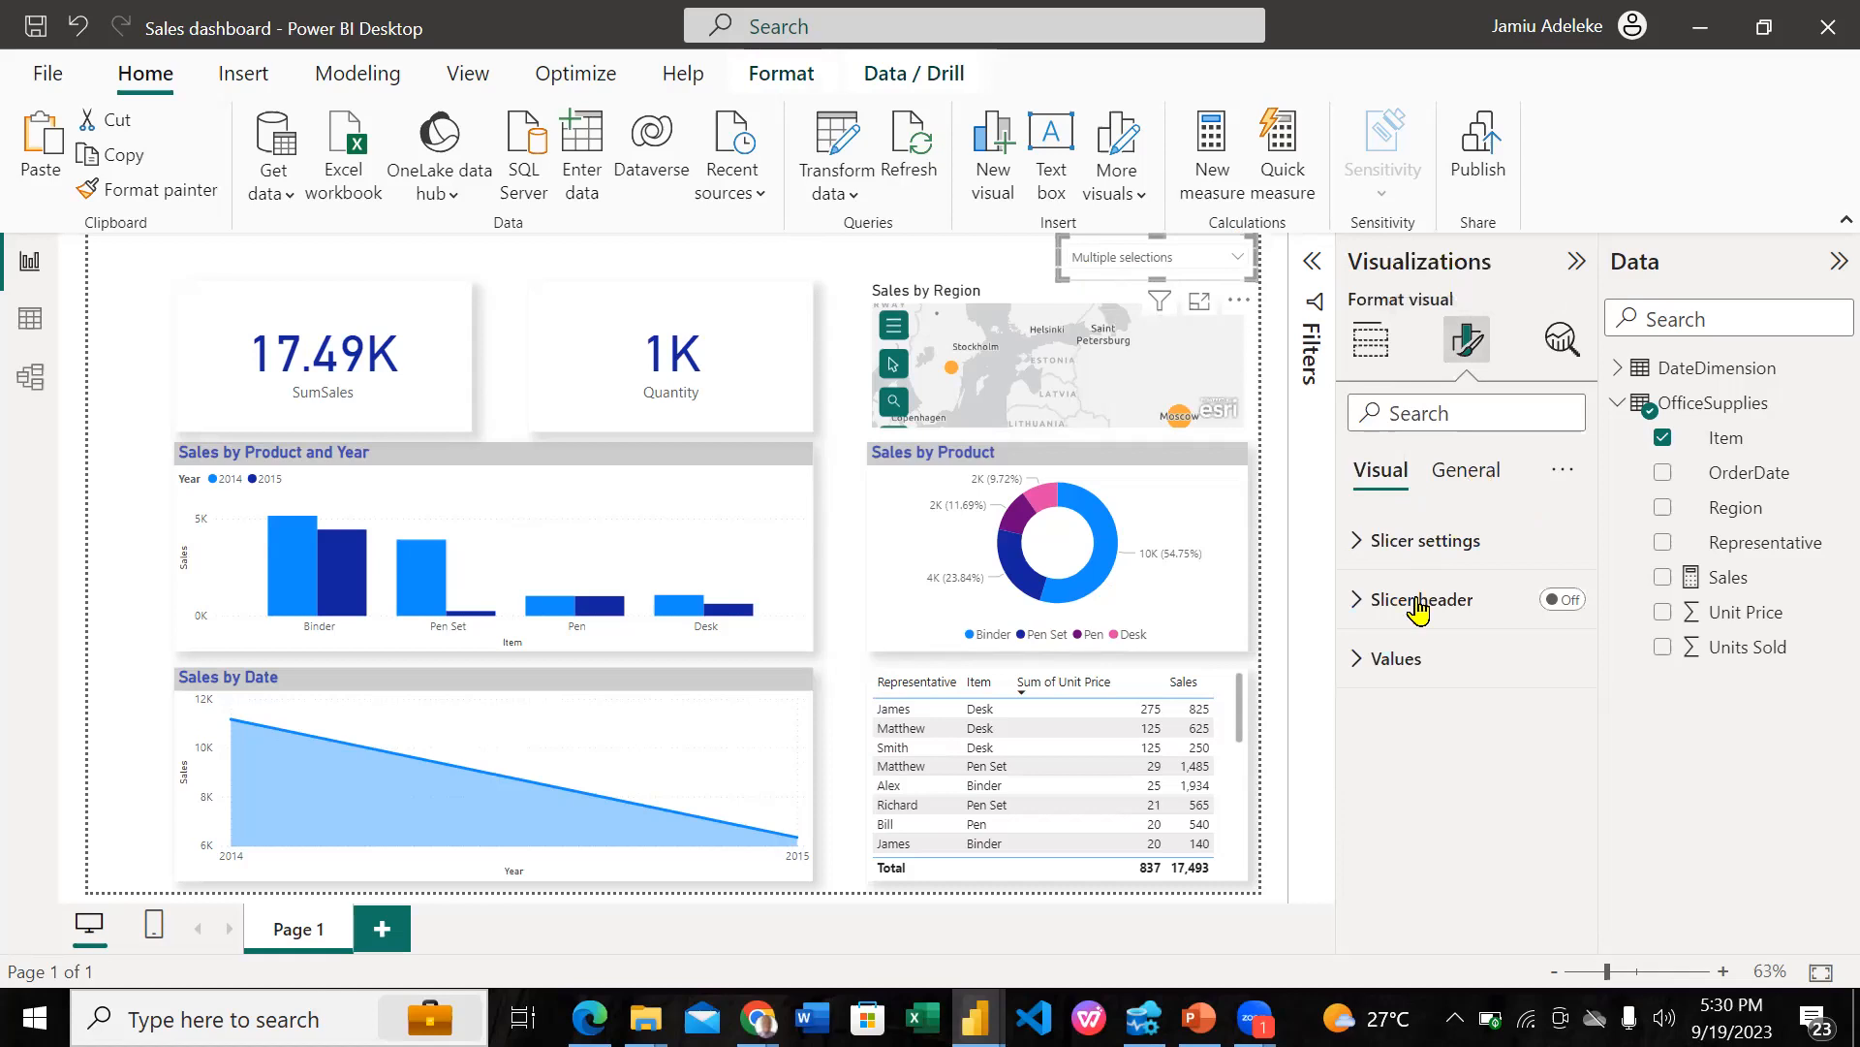
pyautogui.click(1396, 656)
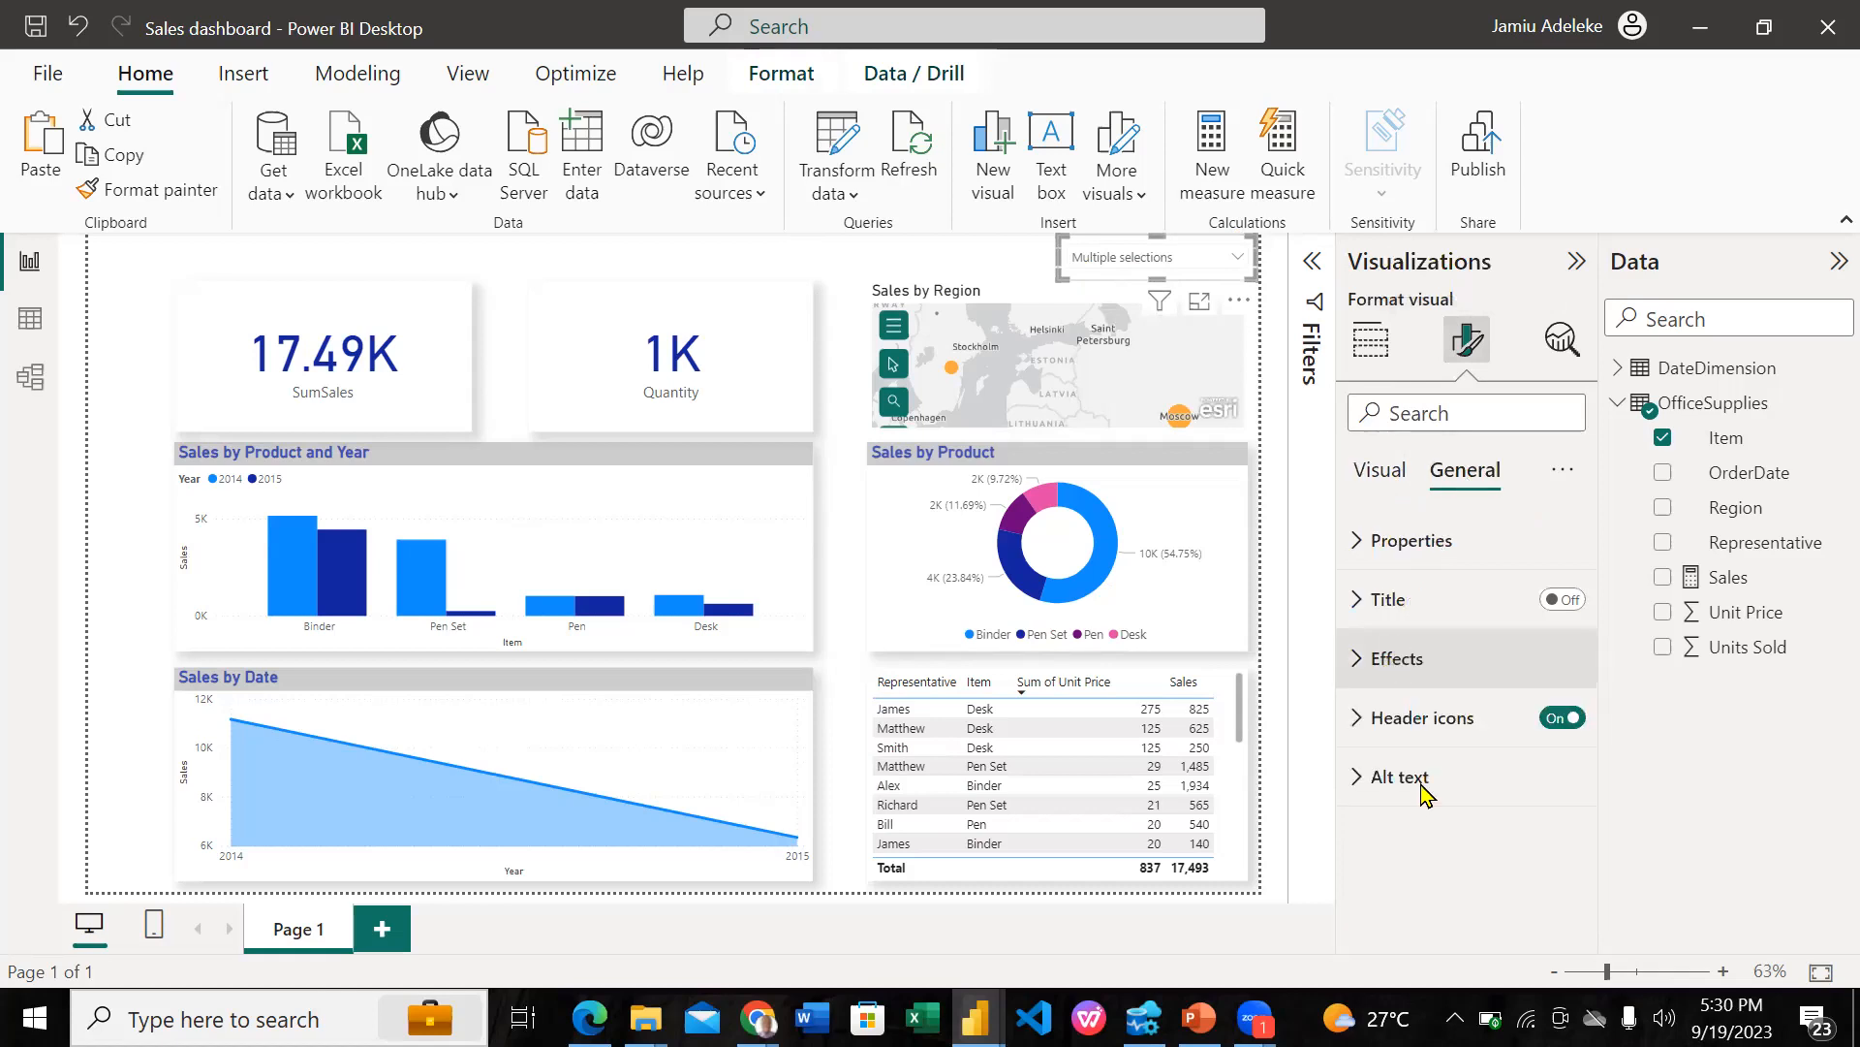
pyautogui.scroll(-3, 1555, 739)
pyautogui.click(1556, 739)
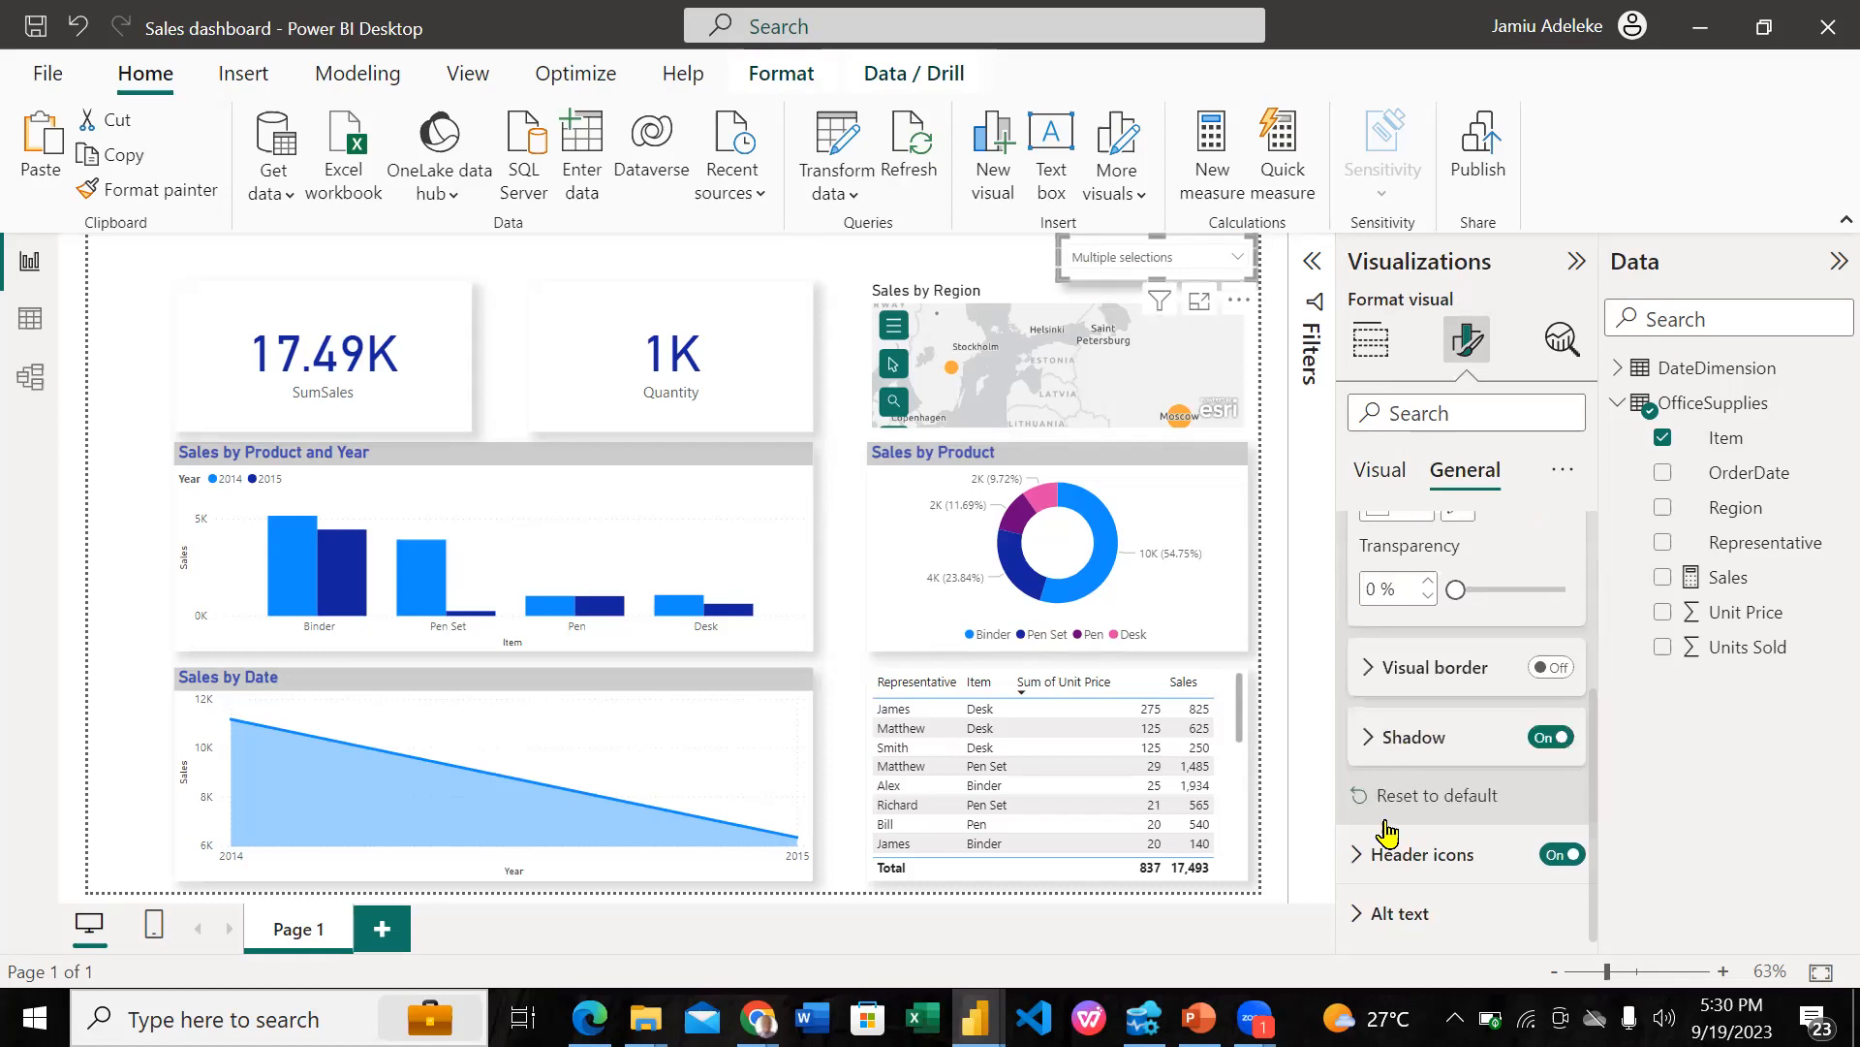
pyautogui.click(1395, 738)
pyautogui.click(1380, 819)
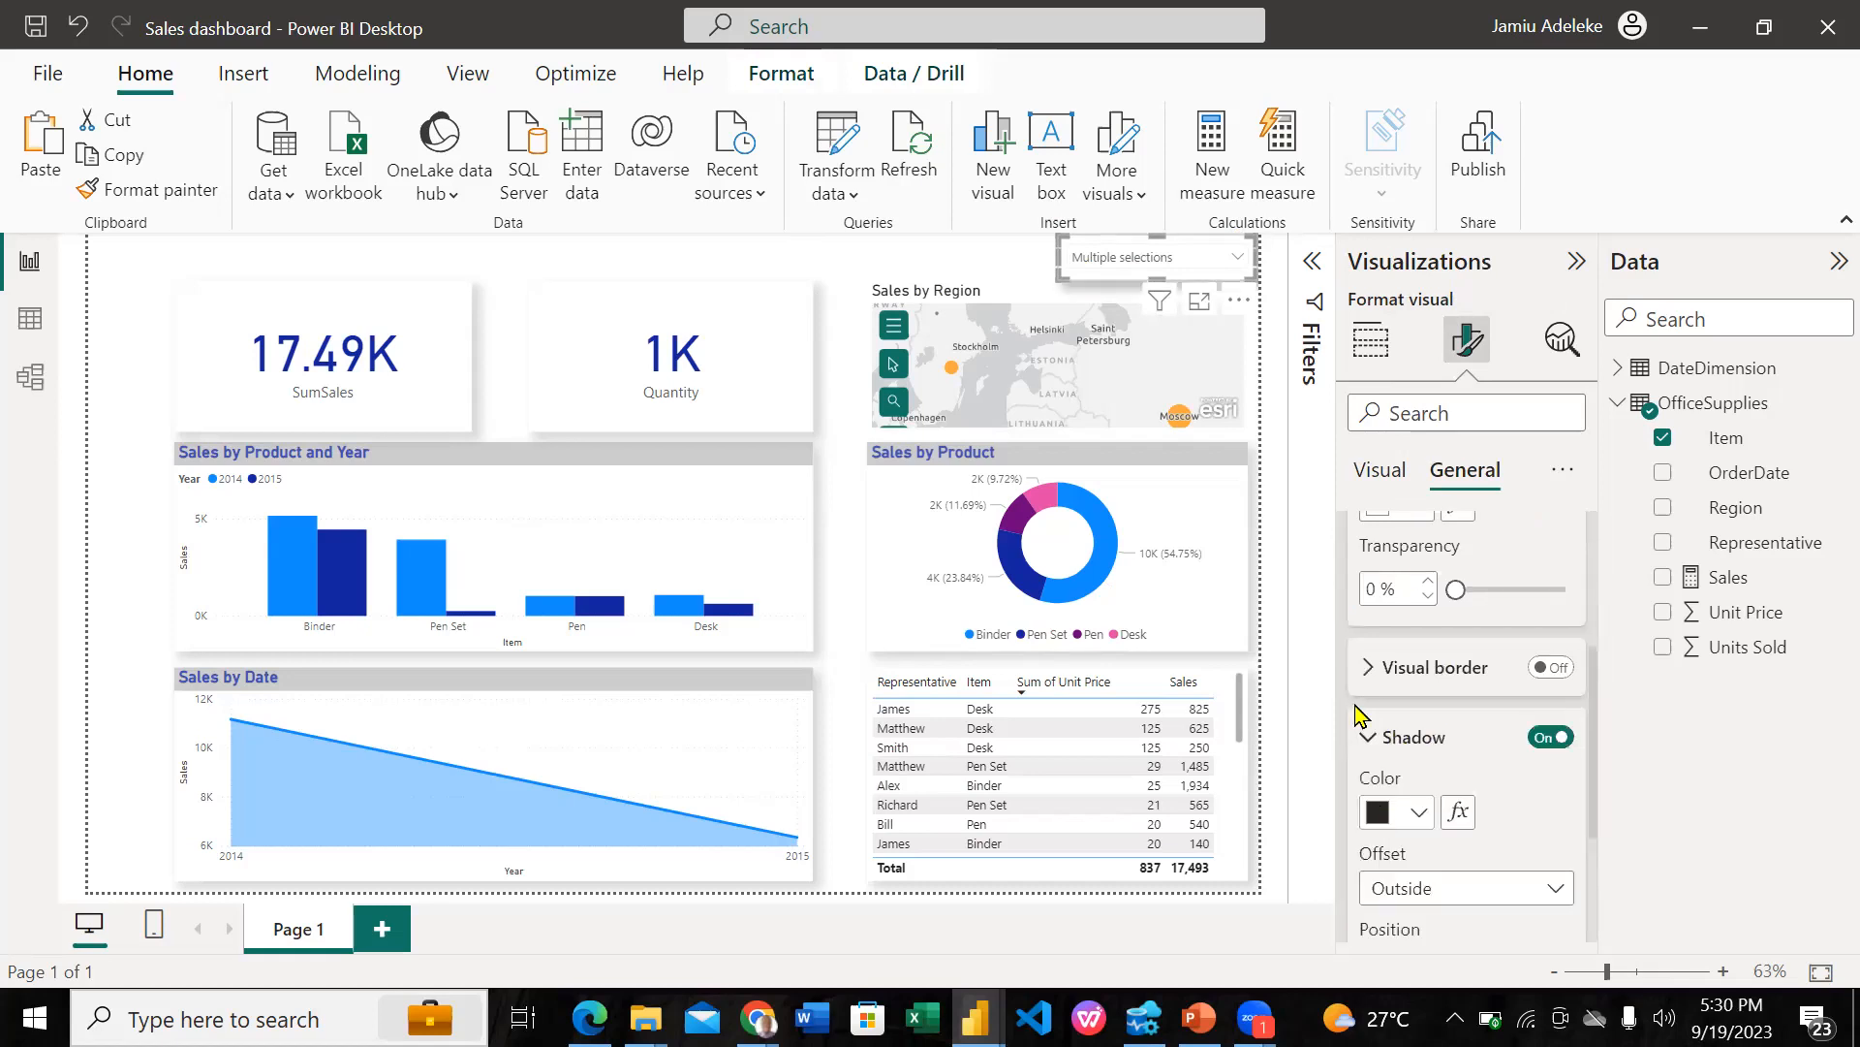
# Step: Set the Item slicer's shadow colour to a lighter grey and deselect the slicer
pyautogui.click(1398, 540)
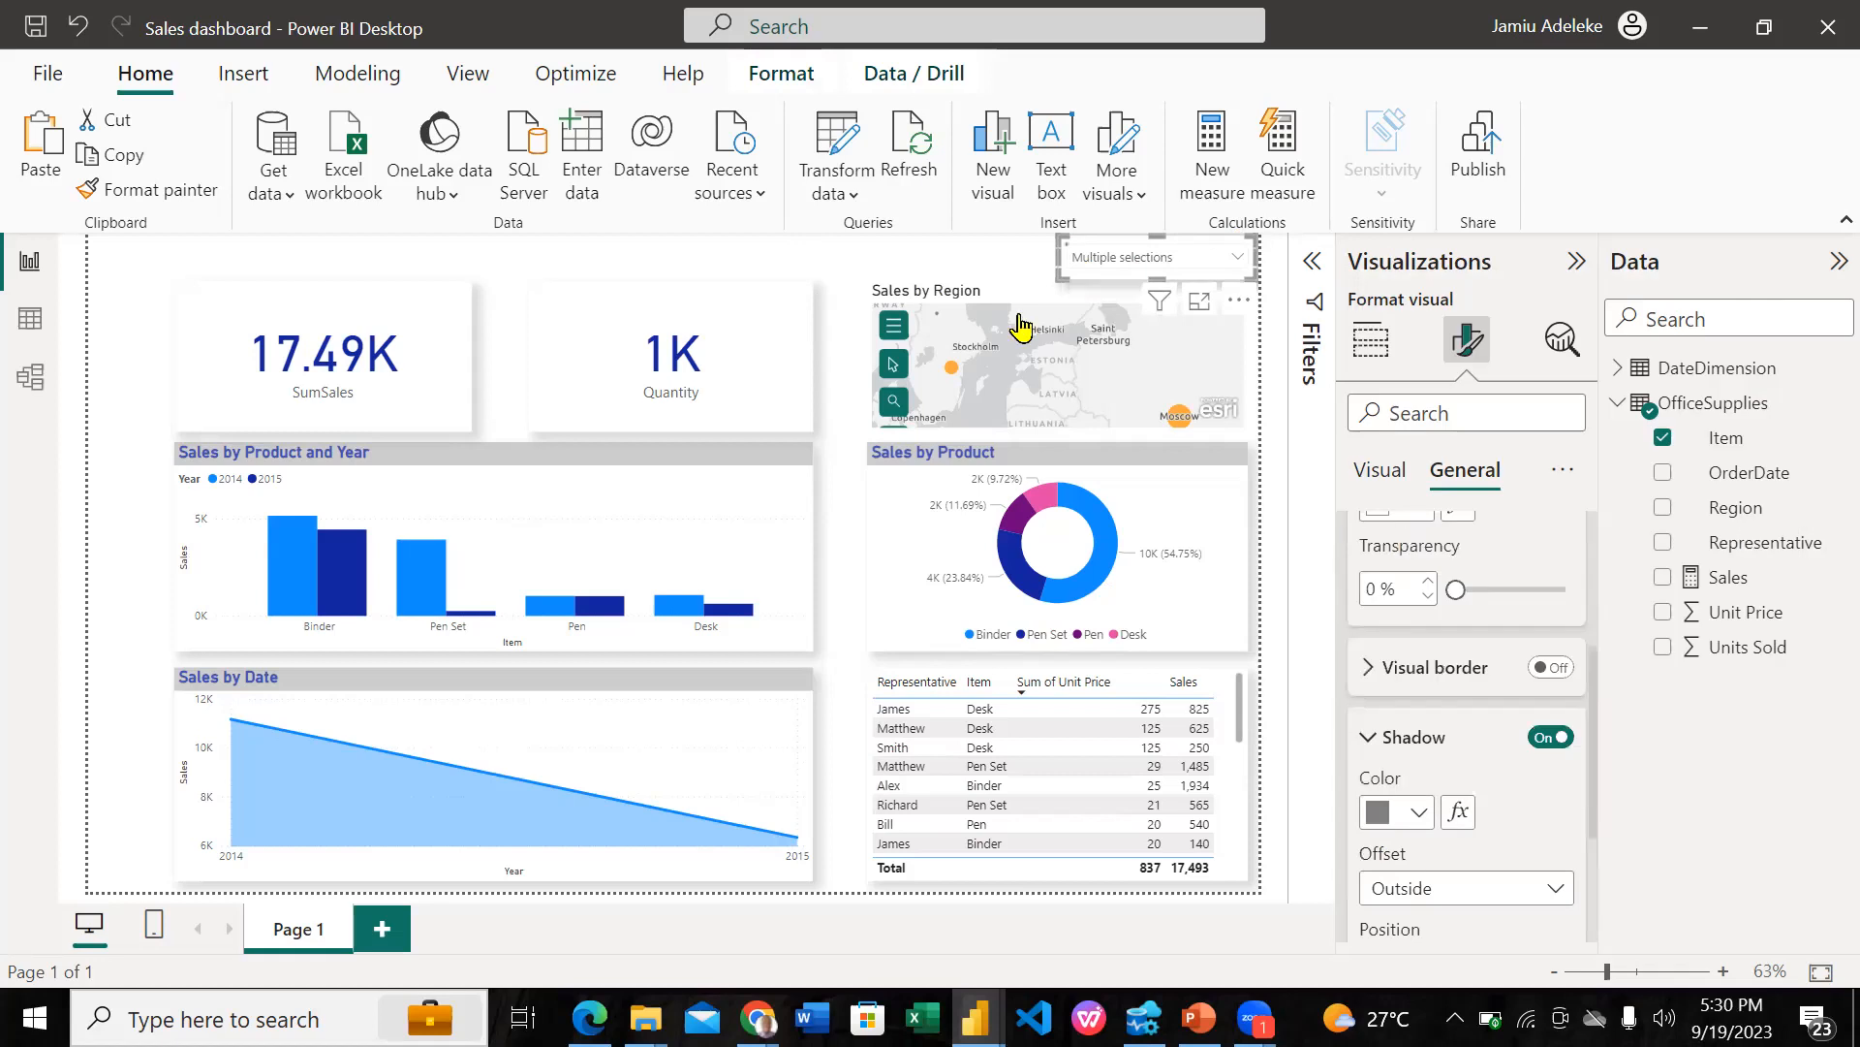
pyautogui.click(950, 267)
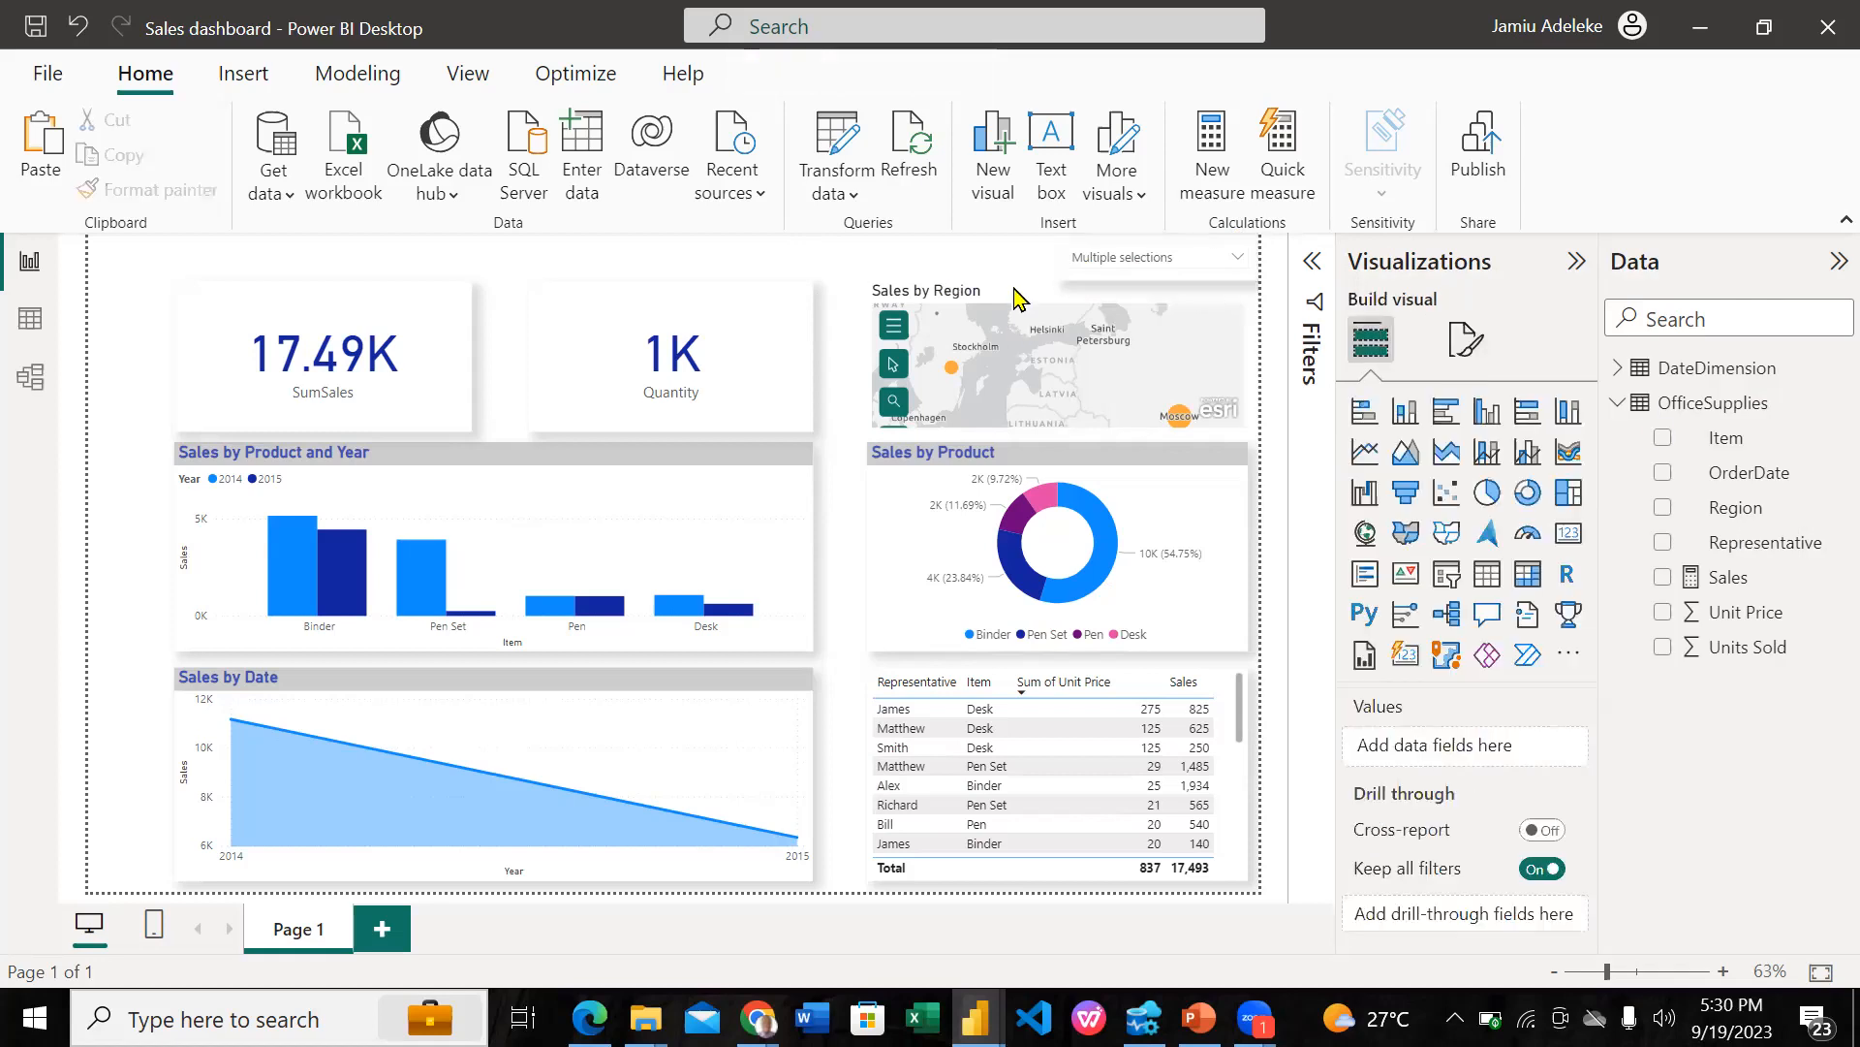
# Step: Duplicate the Item slicer and place the copy directly left of the original, above the Sales by Region map
pyautogui.click(1062, 271)
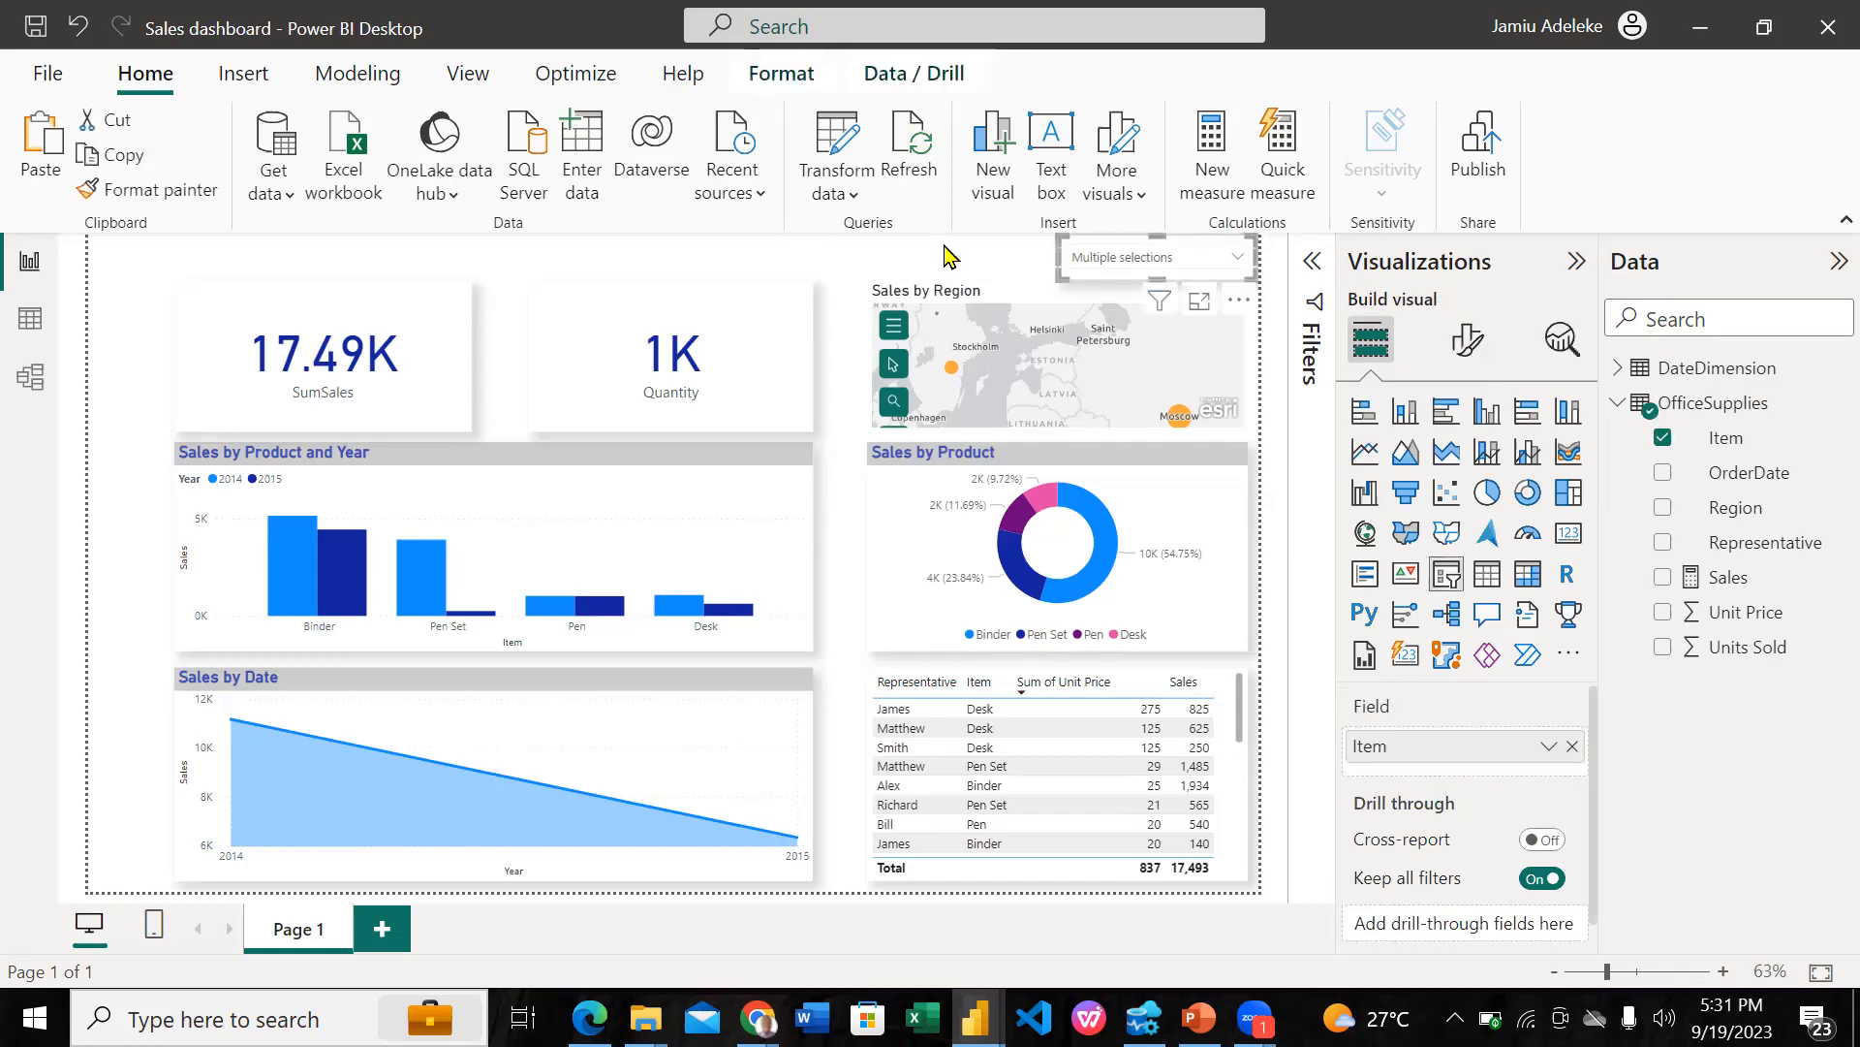
pyautogui.press('Down')
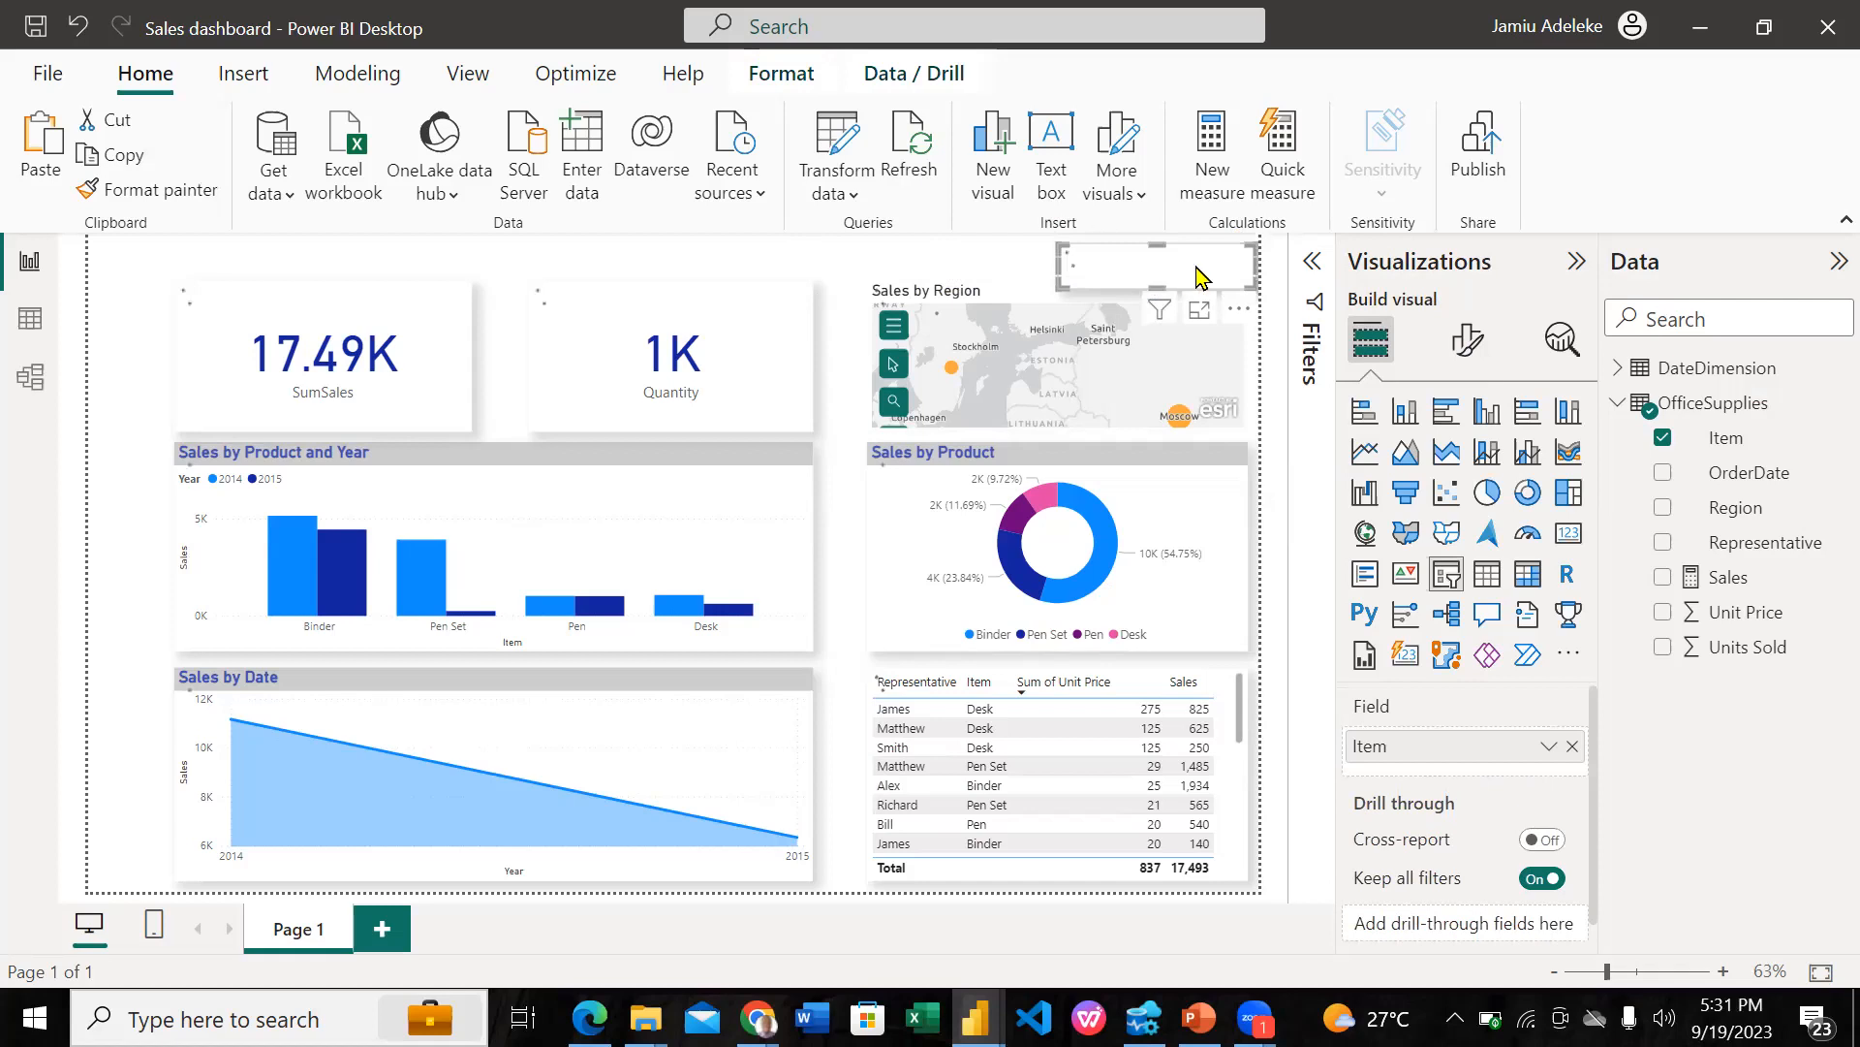
pyautogui.moveTo(1170, 254); pyautogui.dragTo(993, 251)
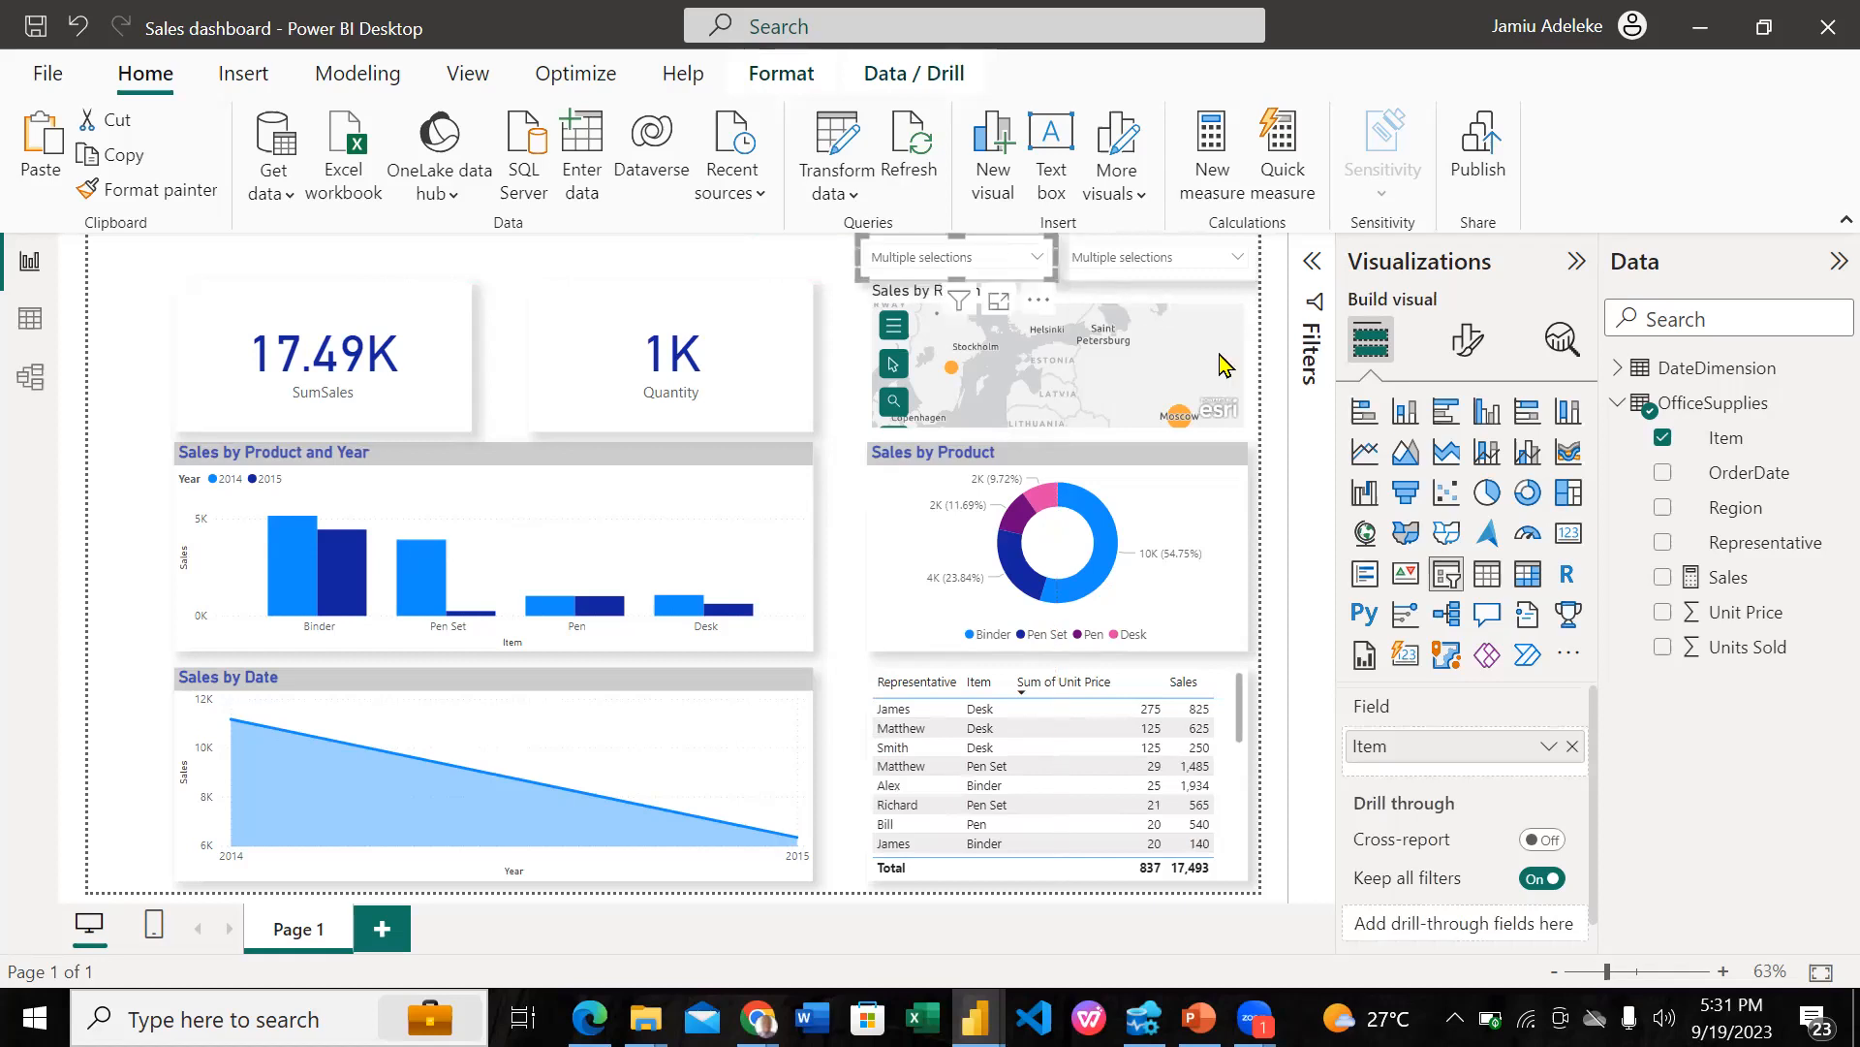
# Step: Replace the Item field in the copied slicer with Year from the DateDimension table
pyautogui.click(1570, 748)
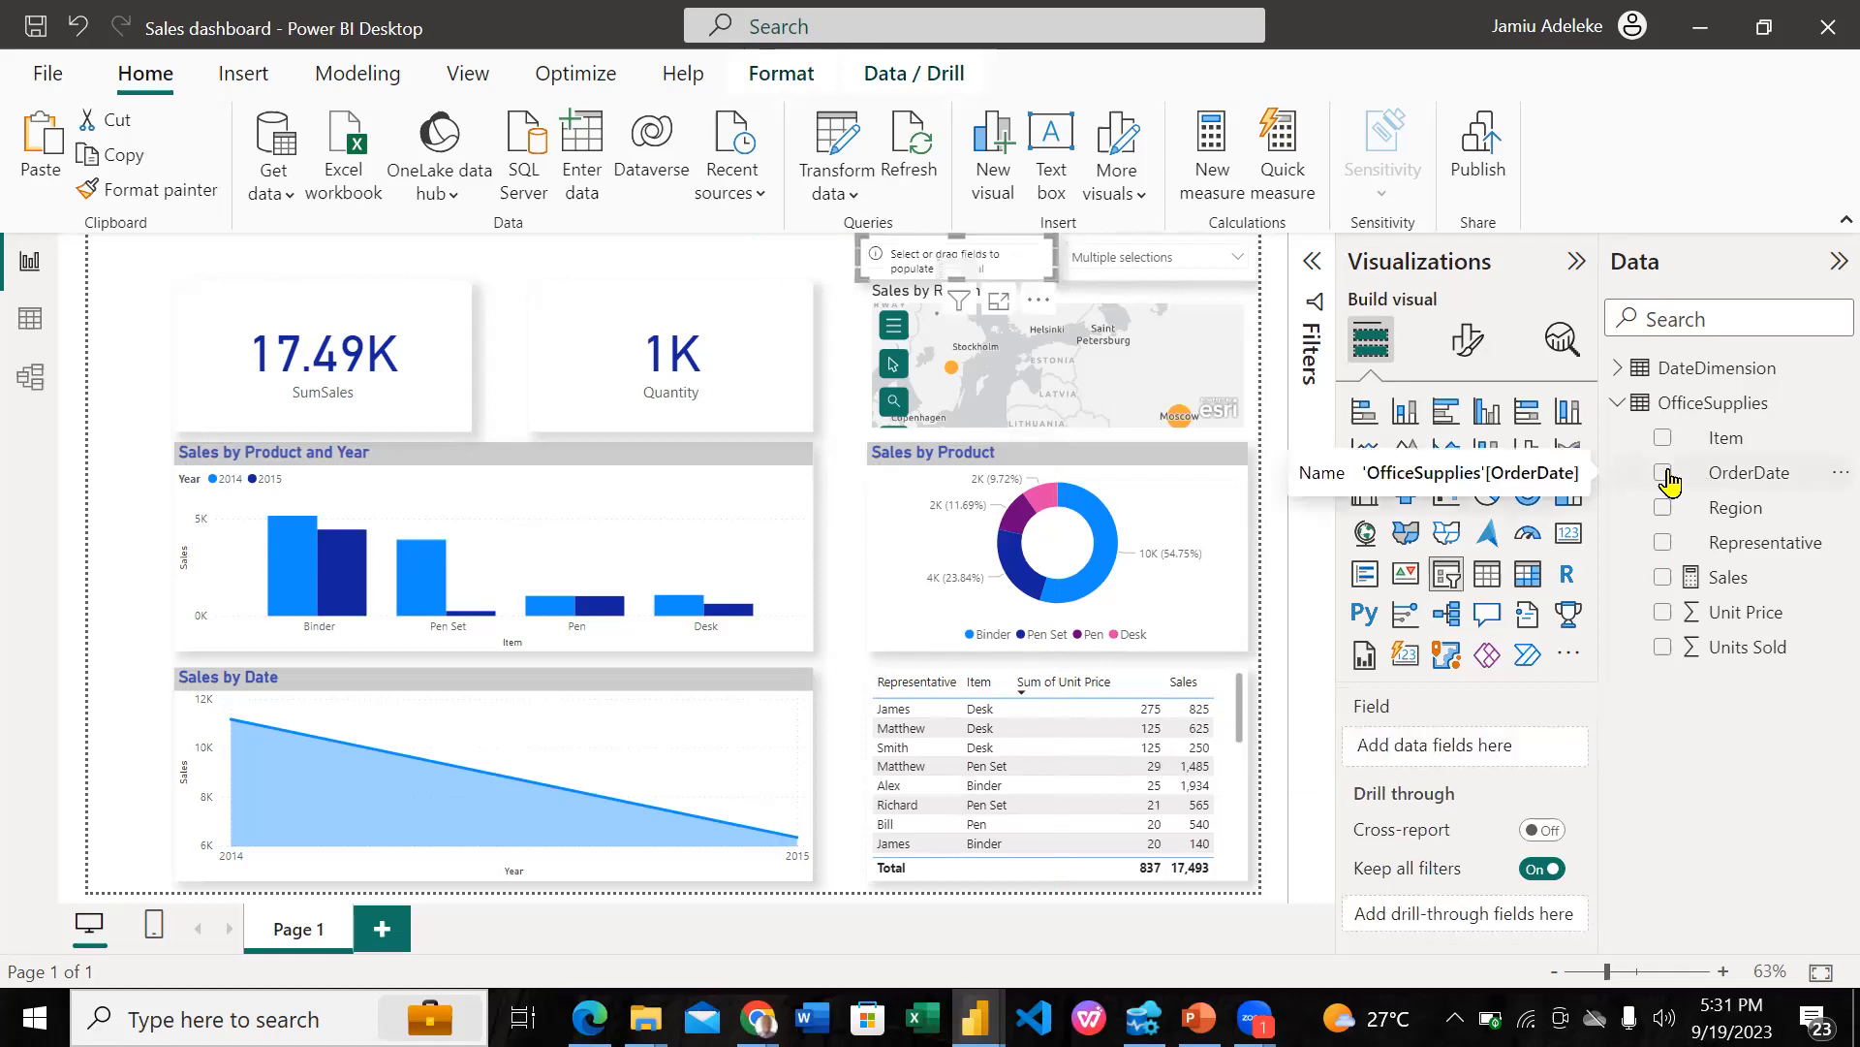
pyautogui.click(1617, 368)
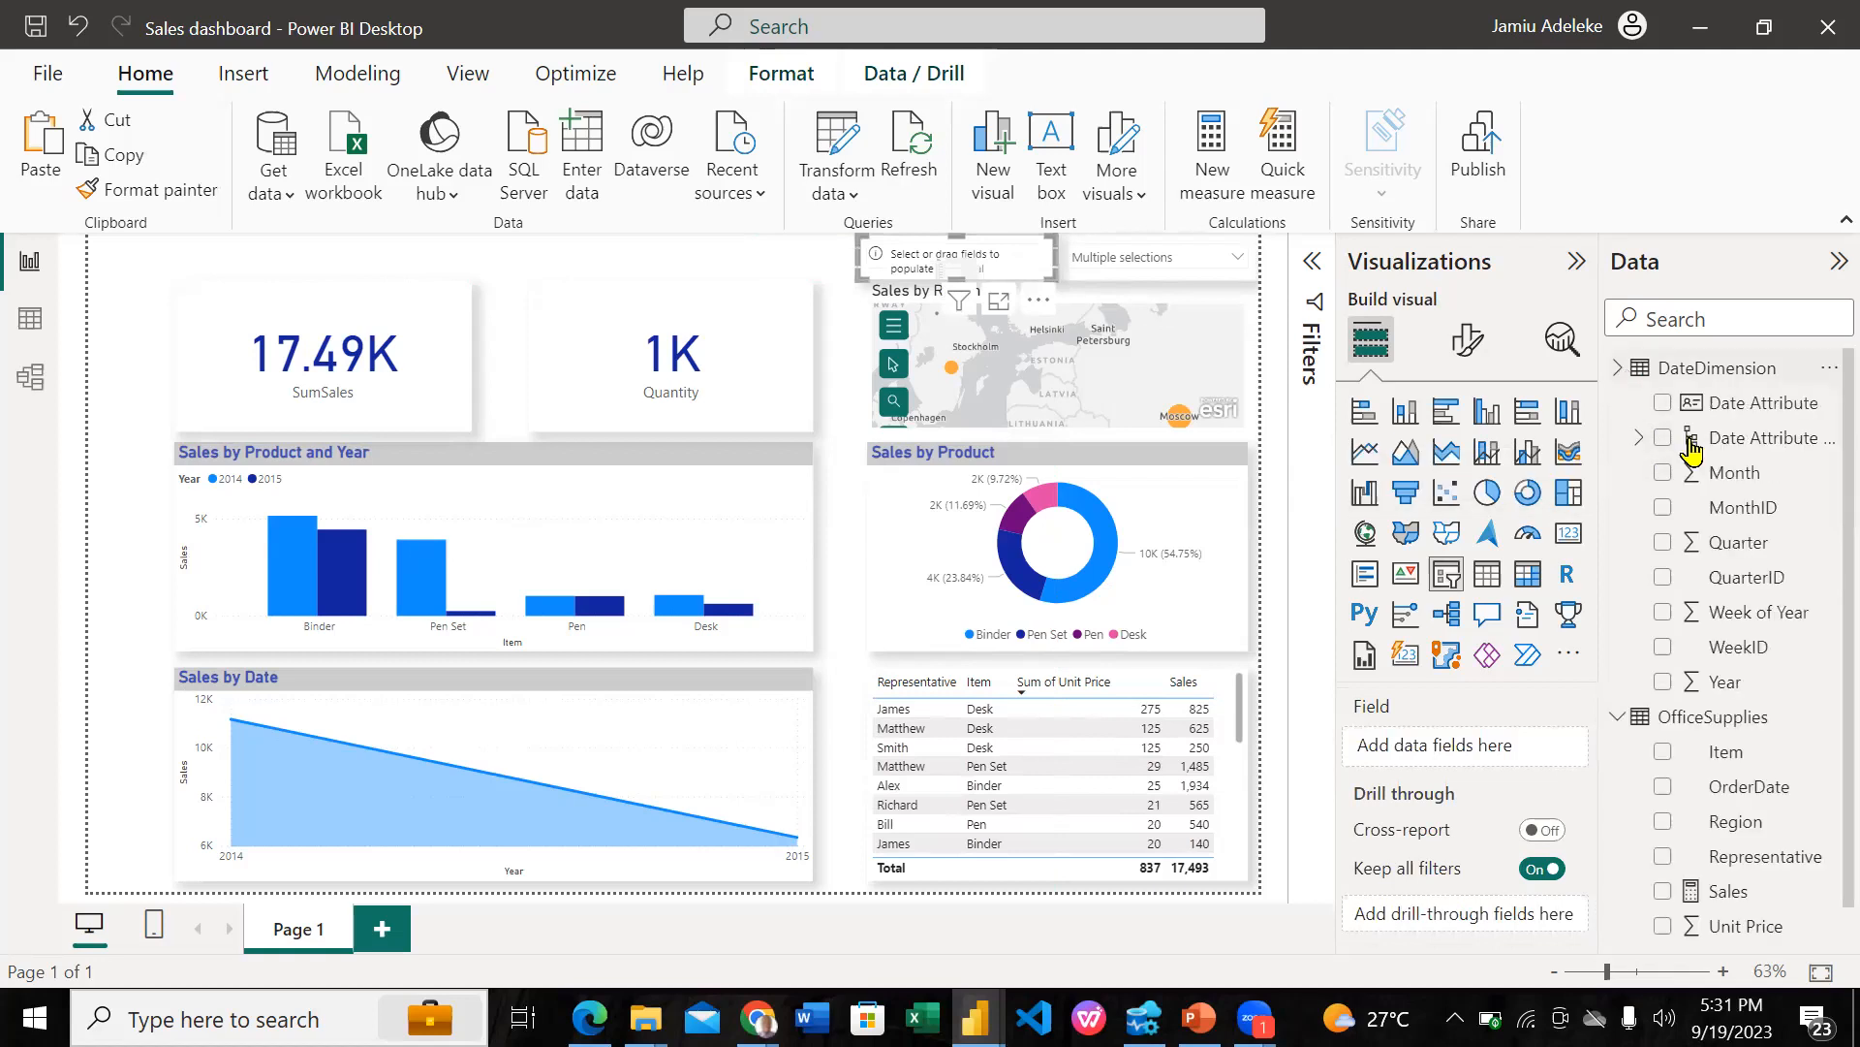
pyautogui.click(1667, 683)
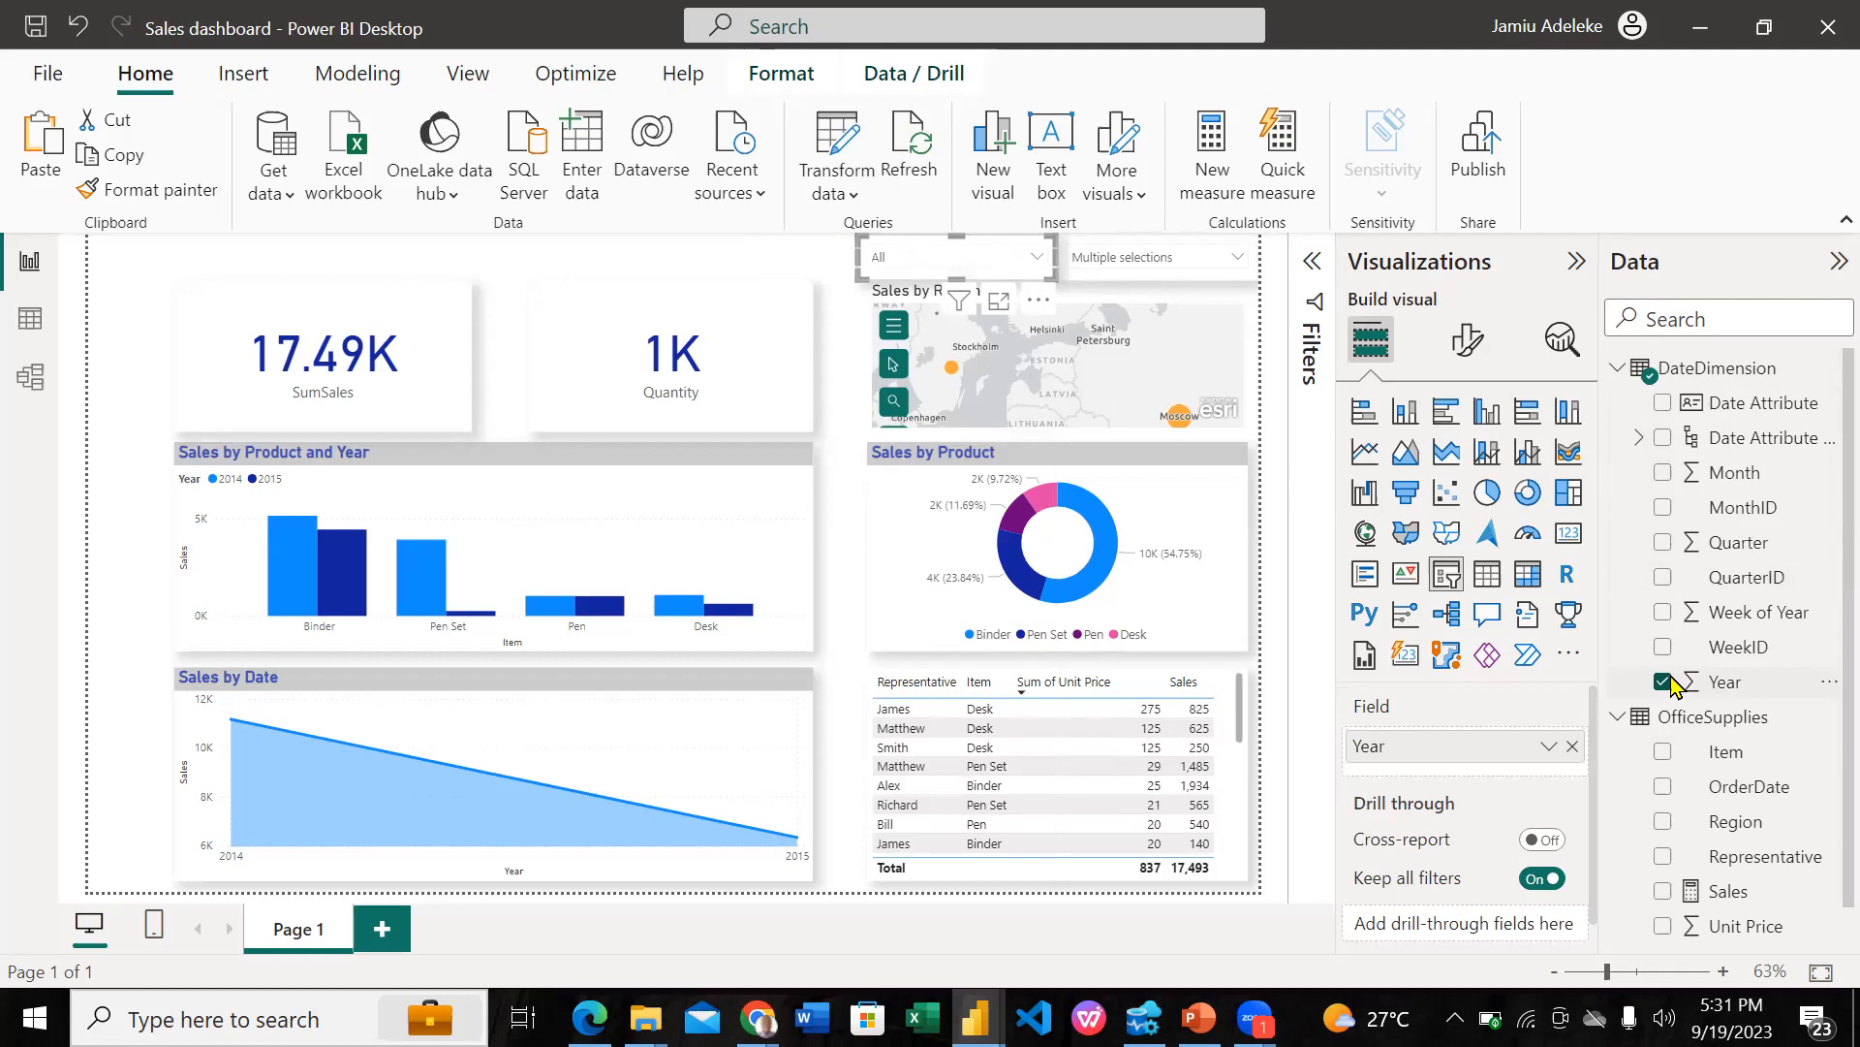
# Step: Filter the dashboard to 2014 with the Year slicer and collapse its list
pyautogui.click(1040, 260)
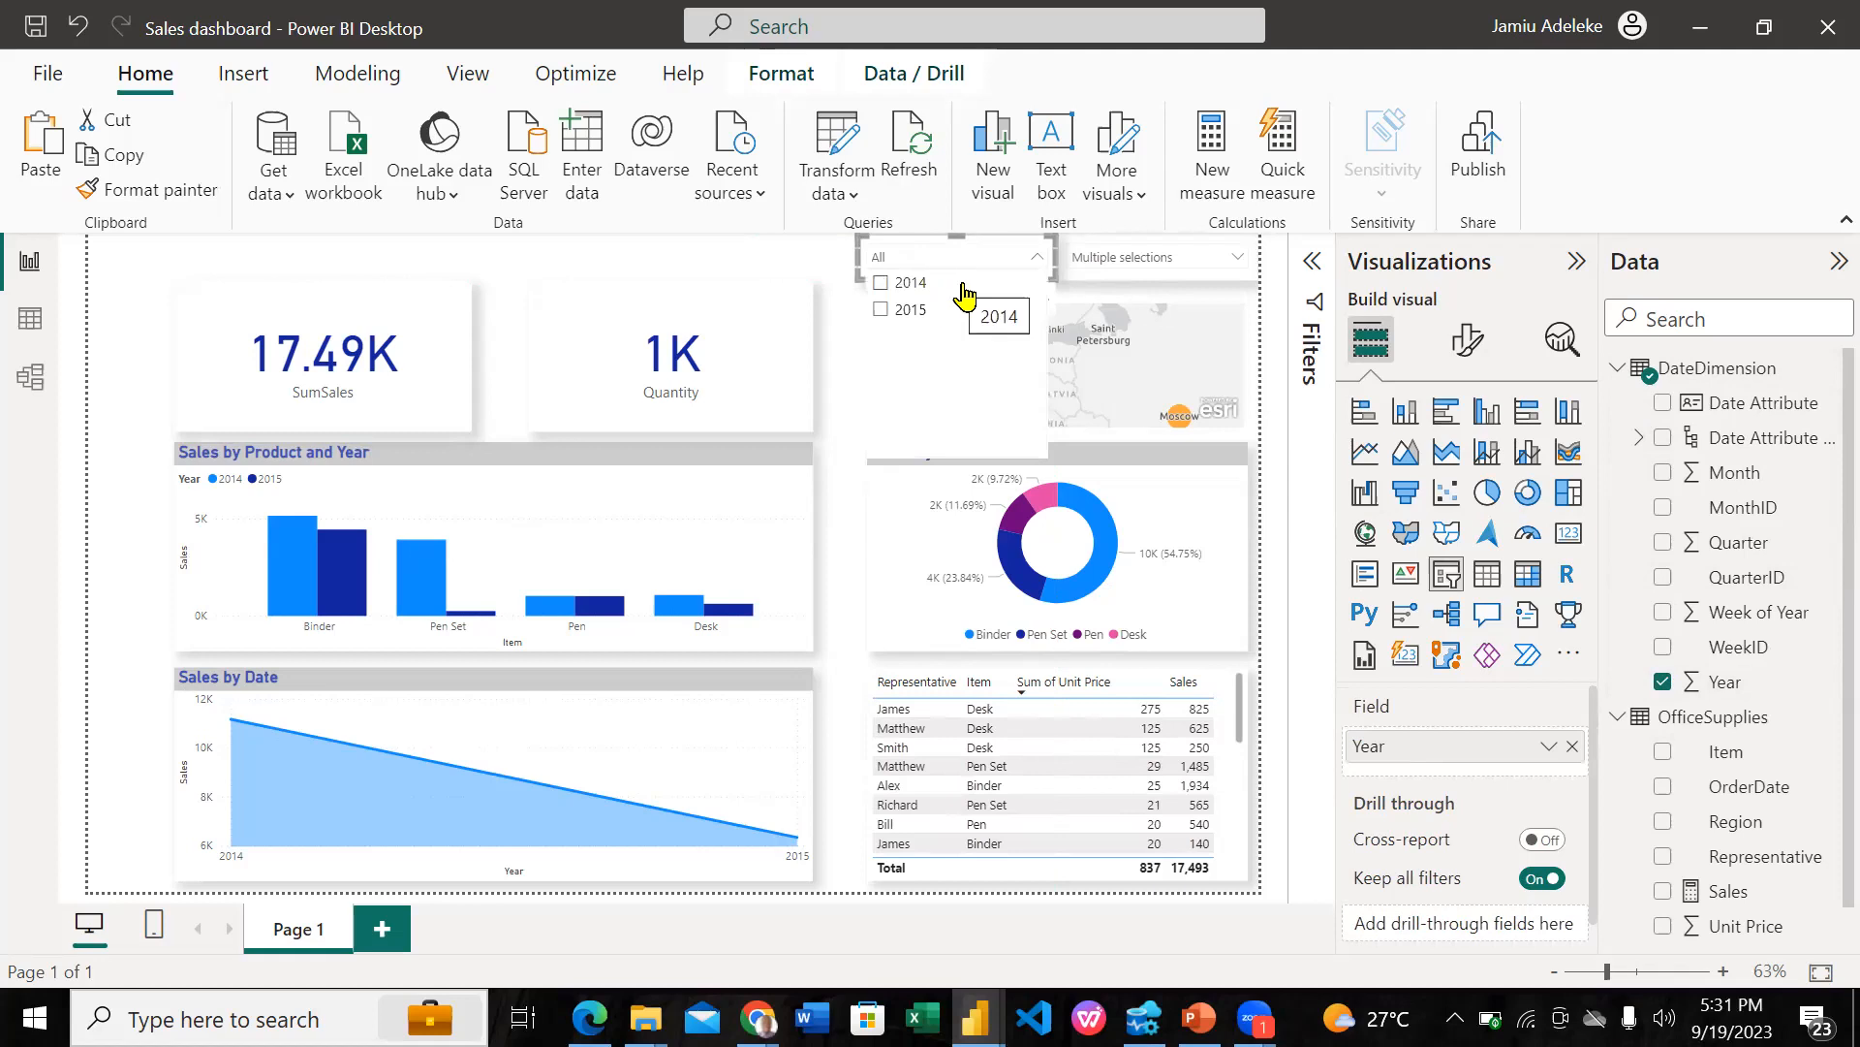
pyautogui.click(884, 289)
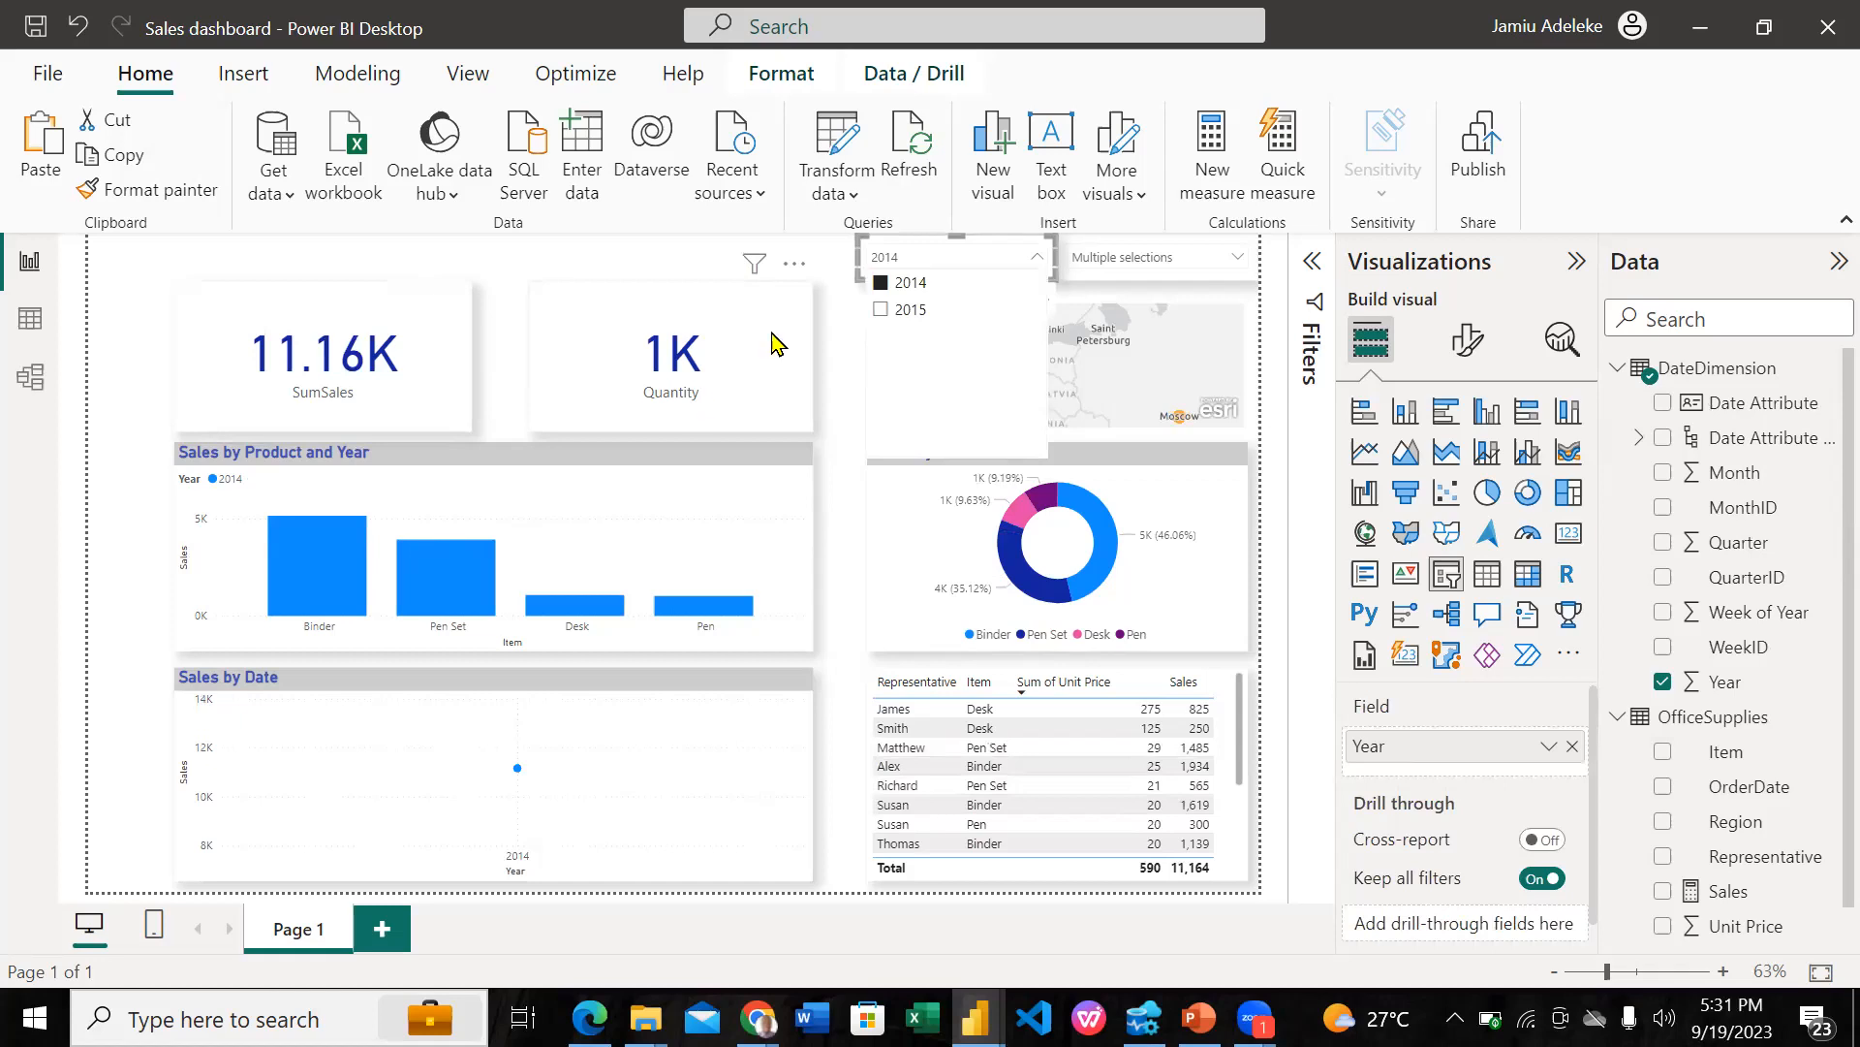
pyautogui.click(863, 344)
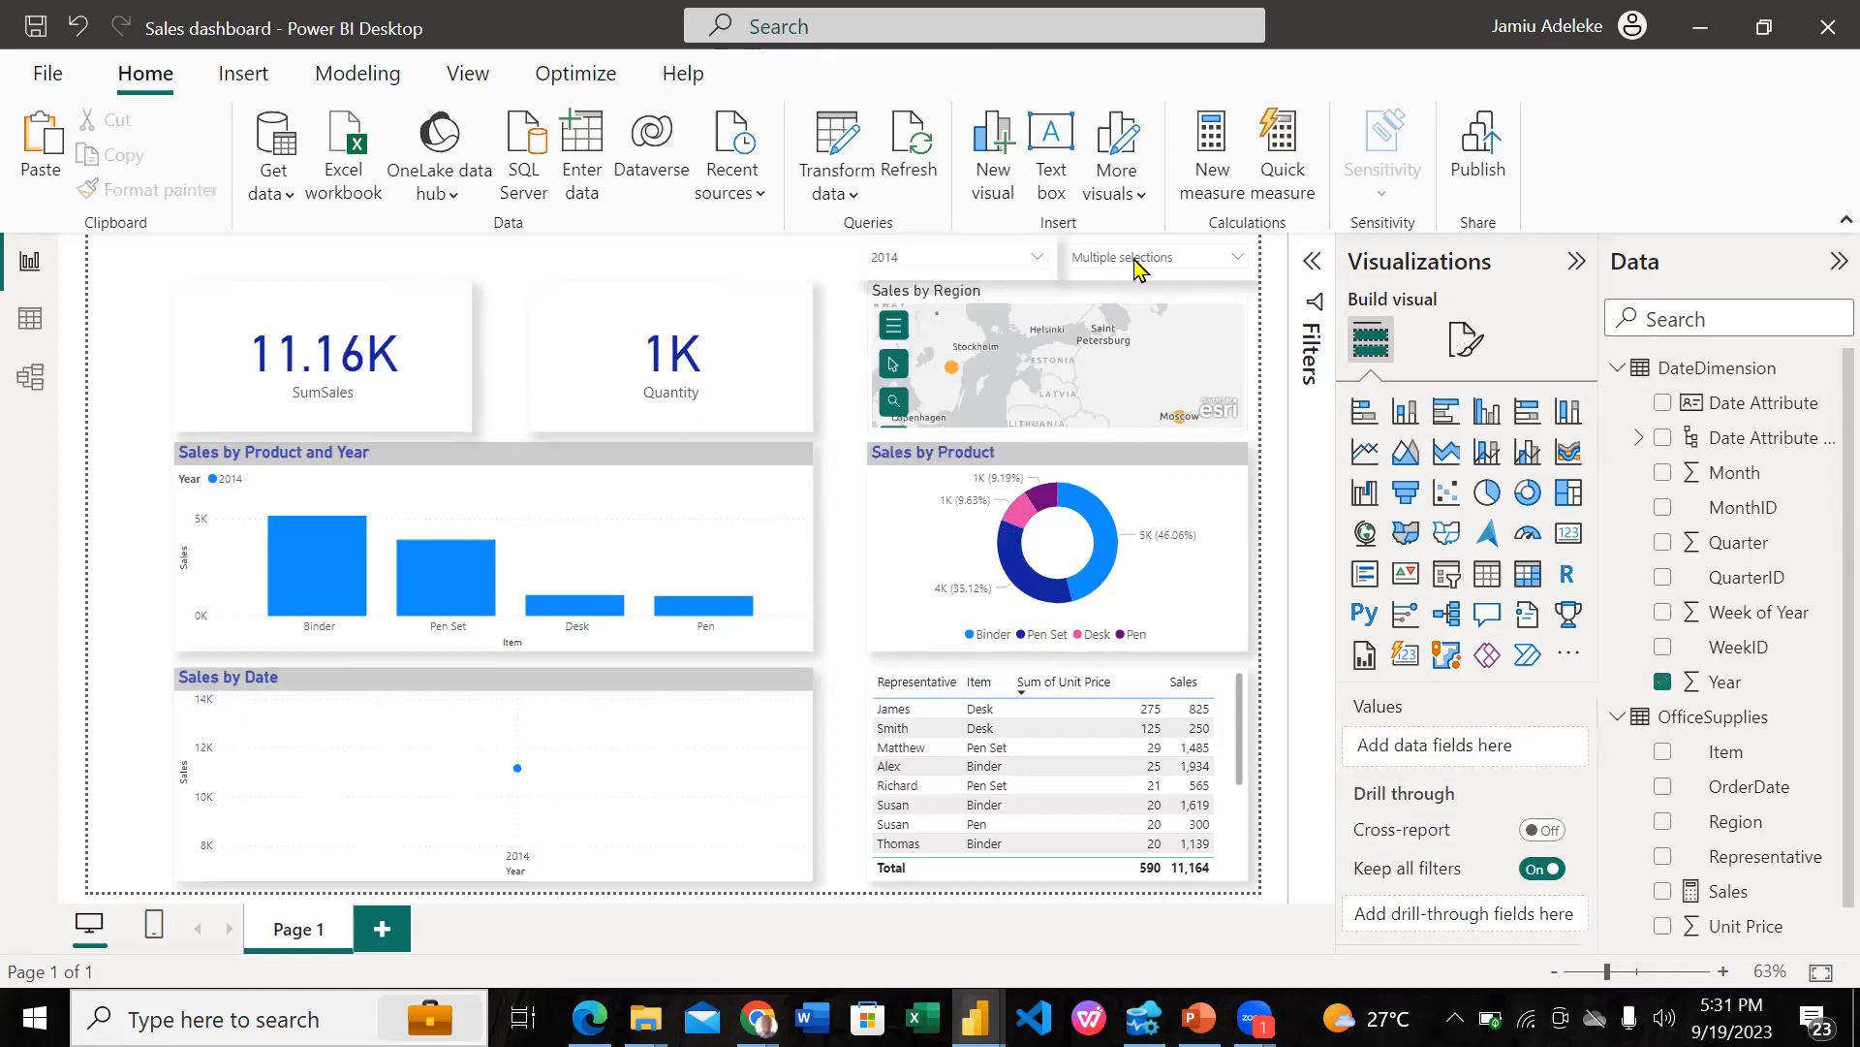
# Step: Look through the Item slicer's options and switch the Year slicer's selection to 2015
pyautogui.click(1235, 260)
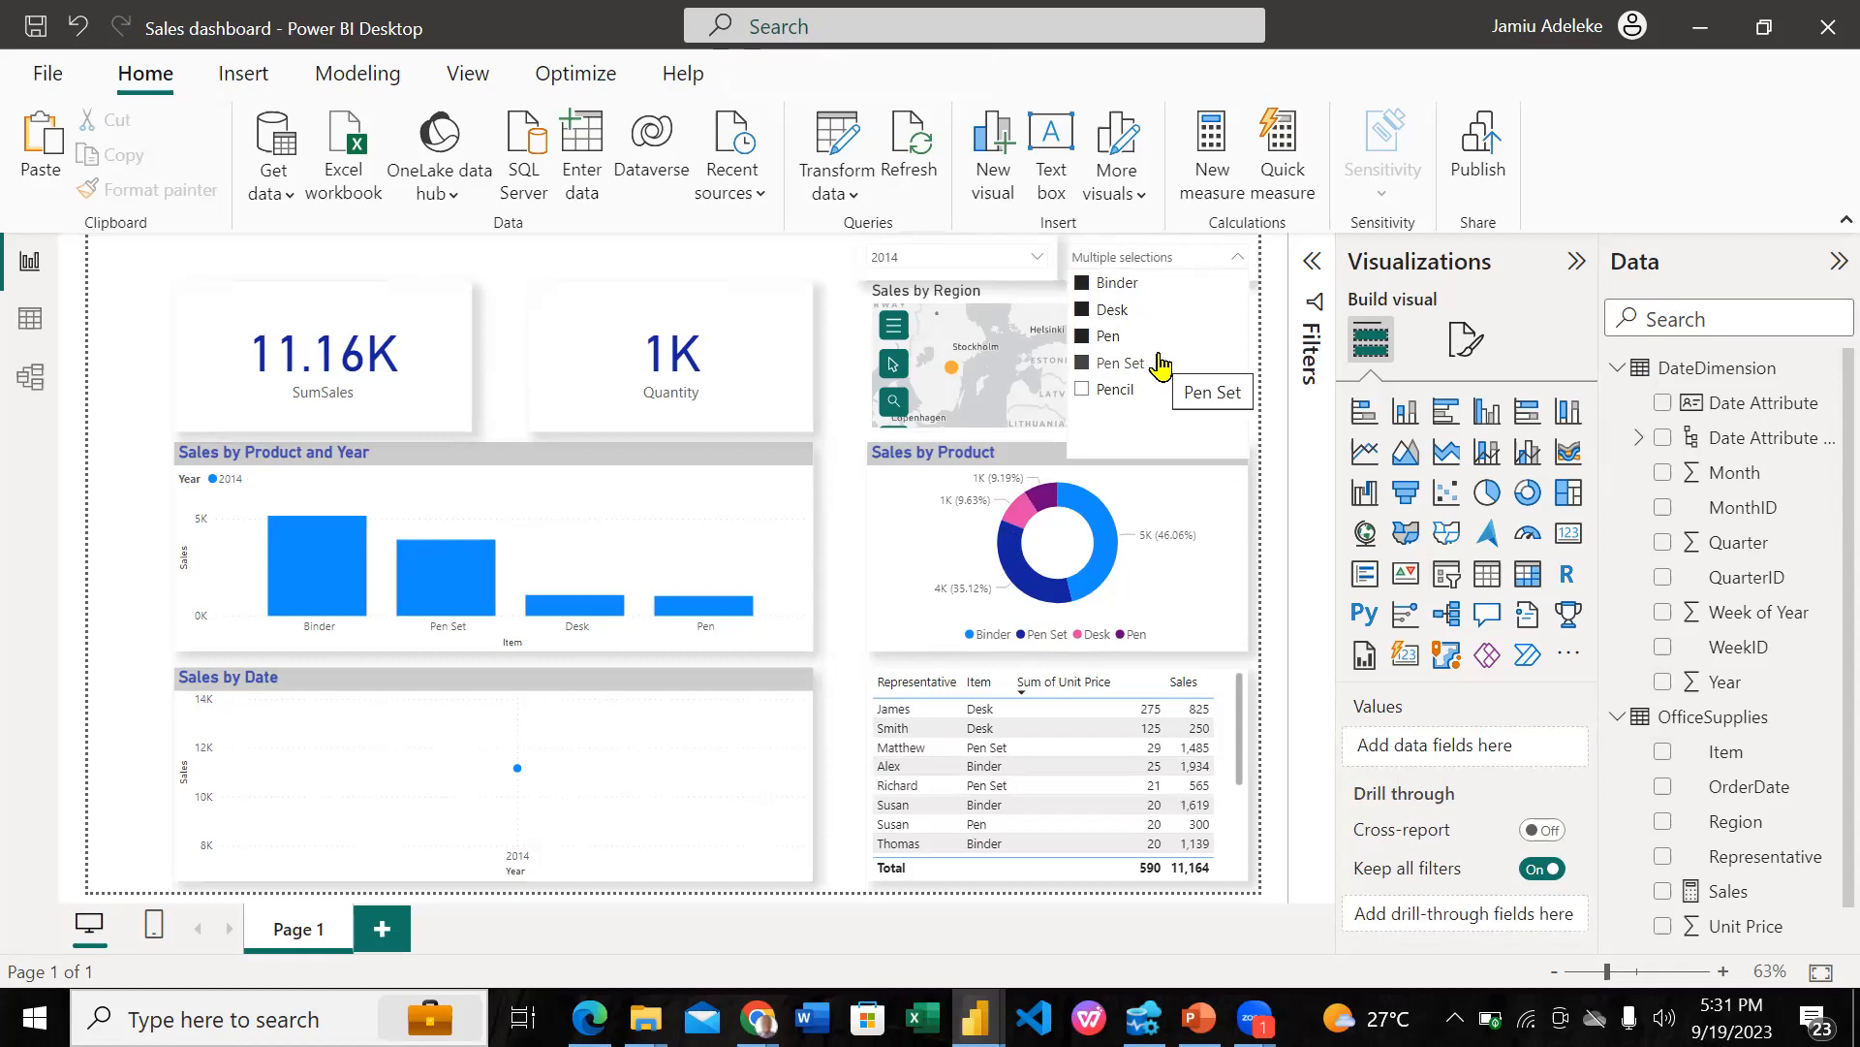
pyautogui.click(1036, 257)
pyautogui.click(905, 318)
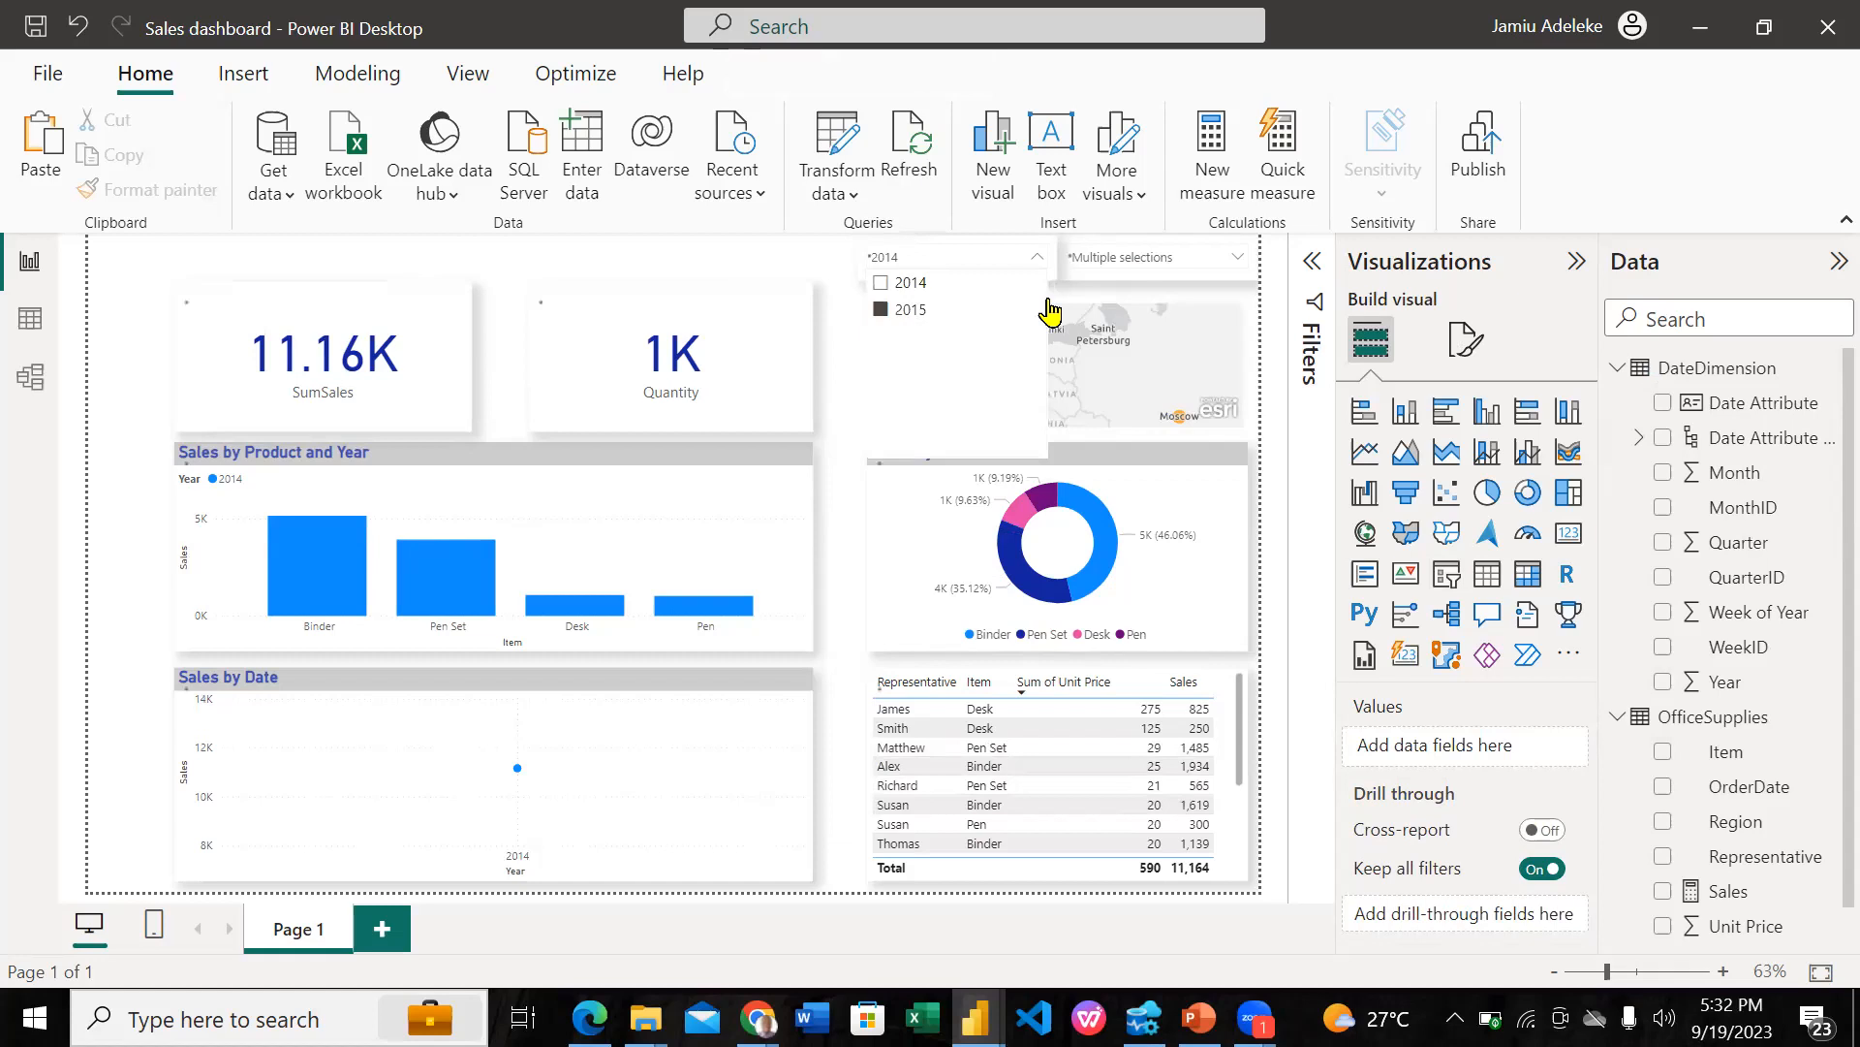
# Step: Deselect Pen Set and add Pencil in the Item slicer, and collapse its list
pyautogui.click(1223, 264)
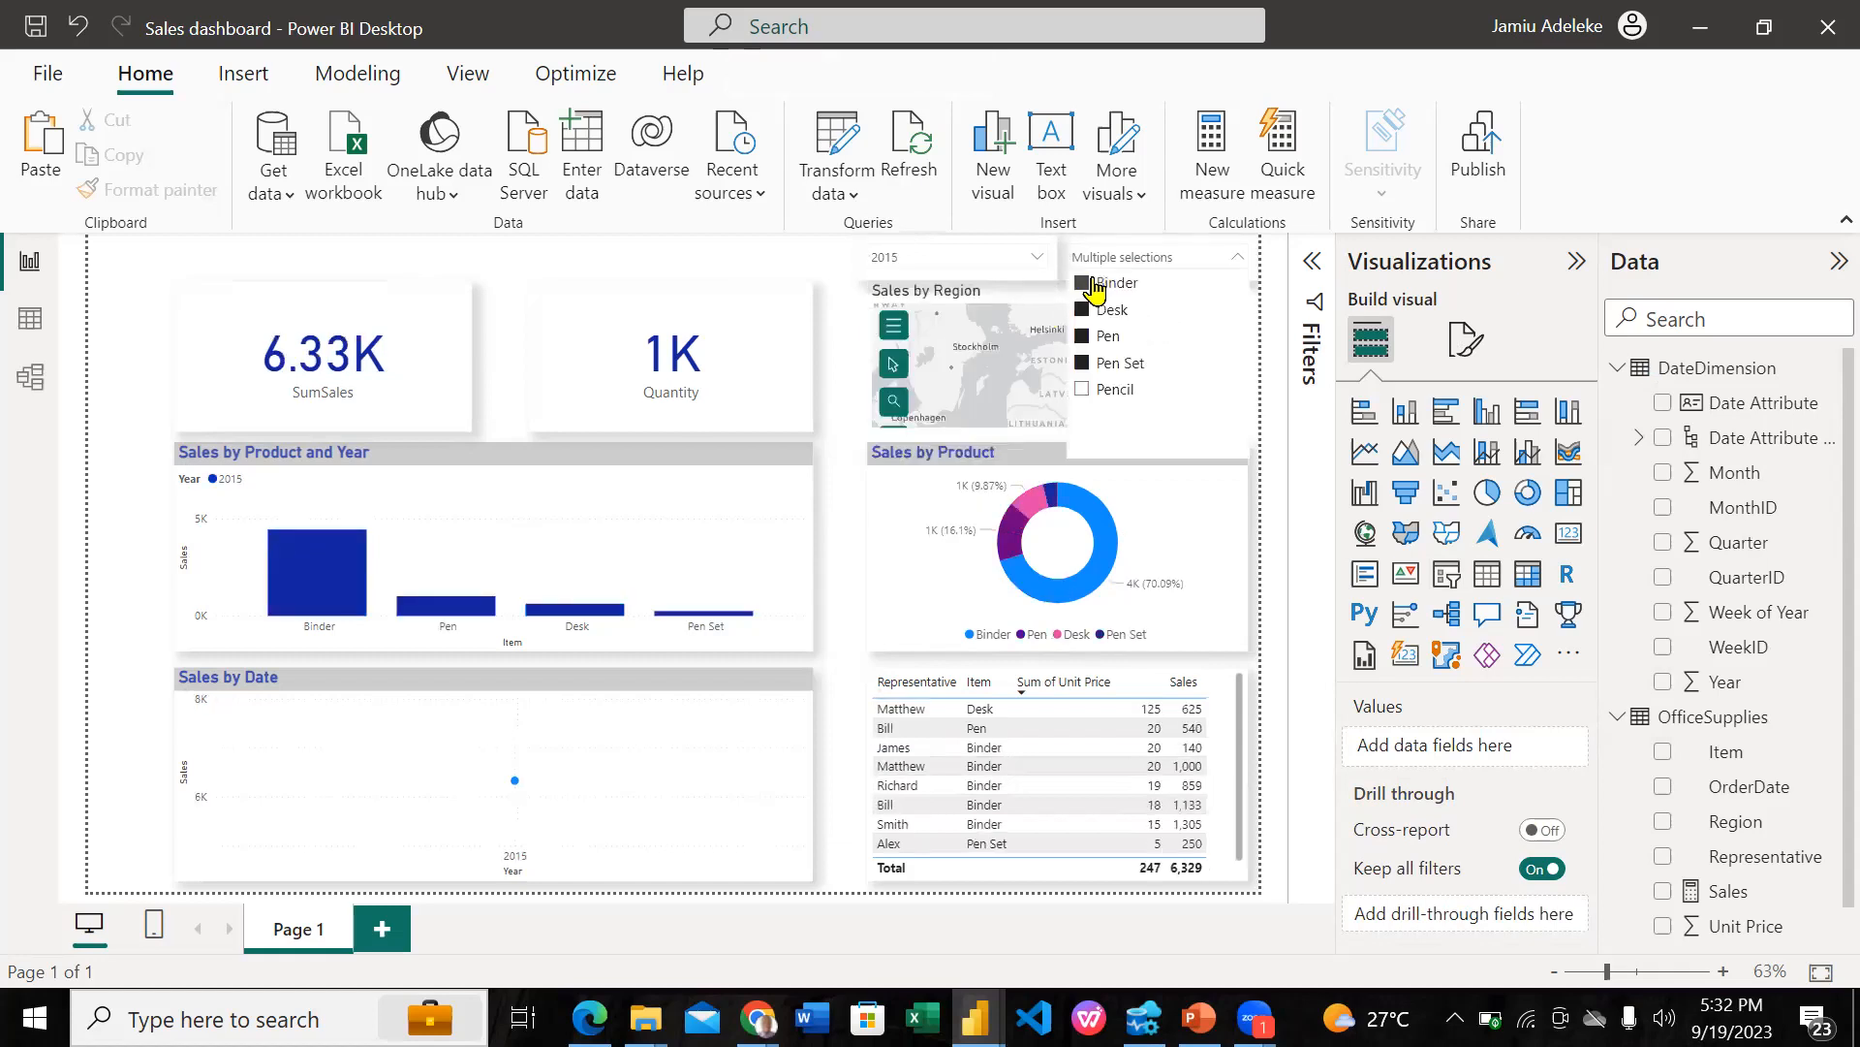
pyautogui.click(1082, 363)
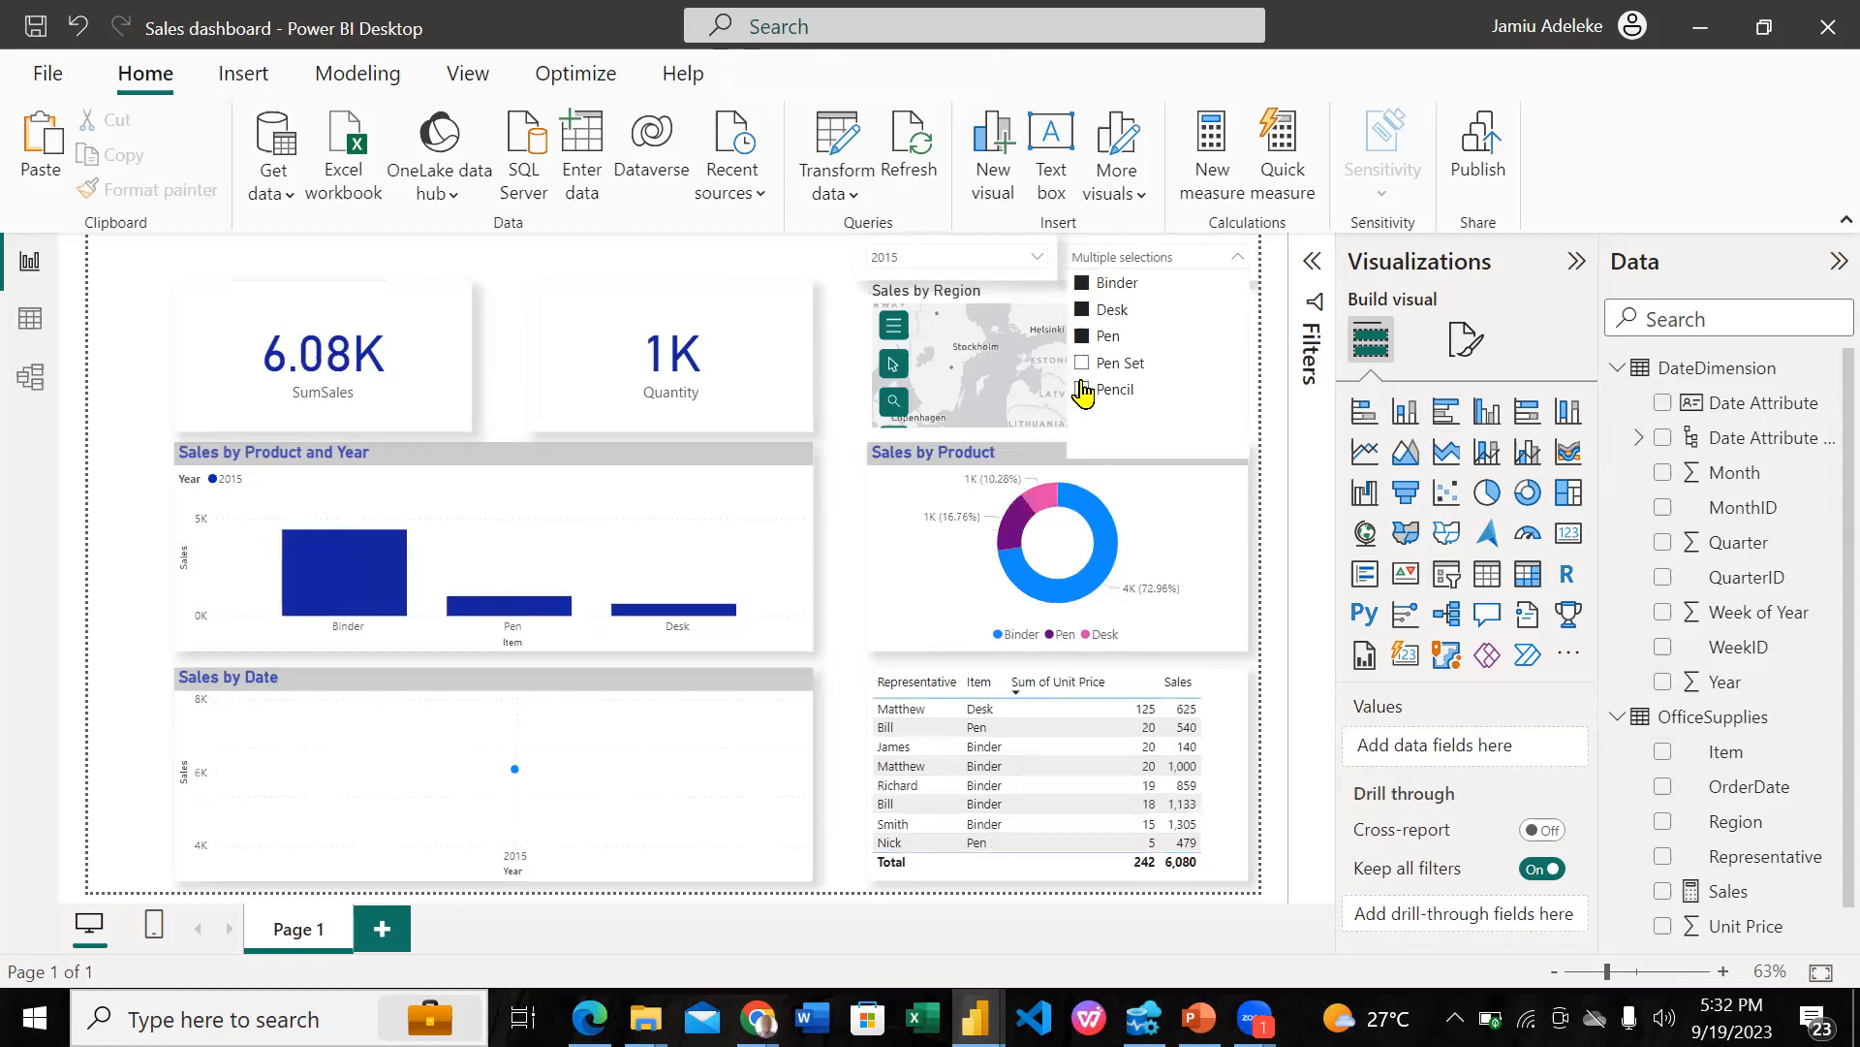
pyautogui.click(1106, 392)
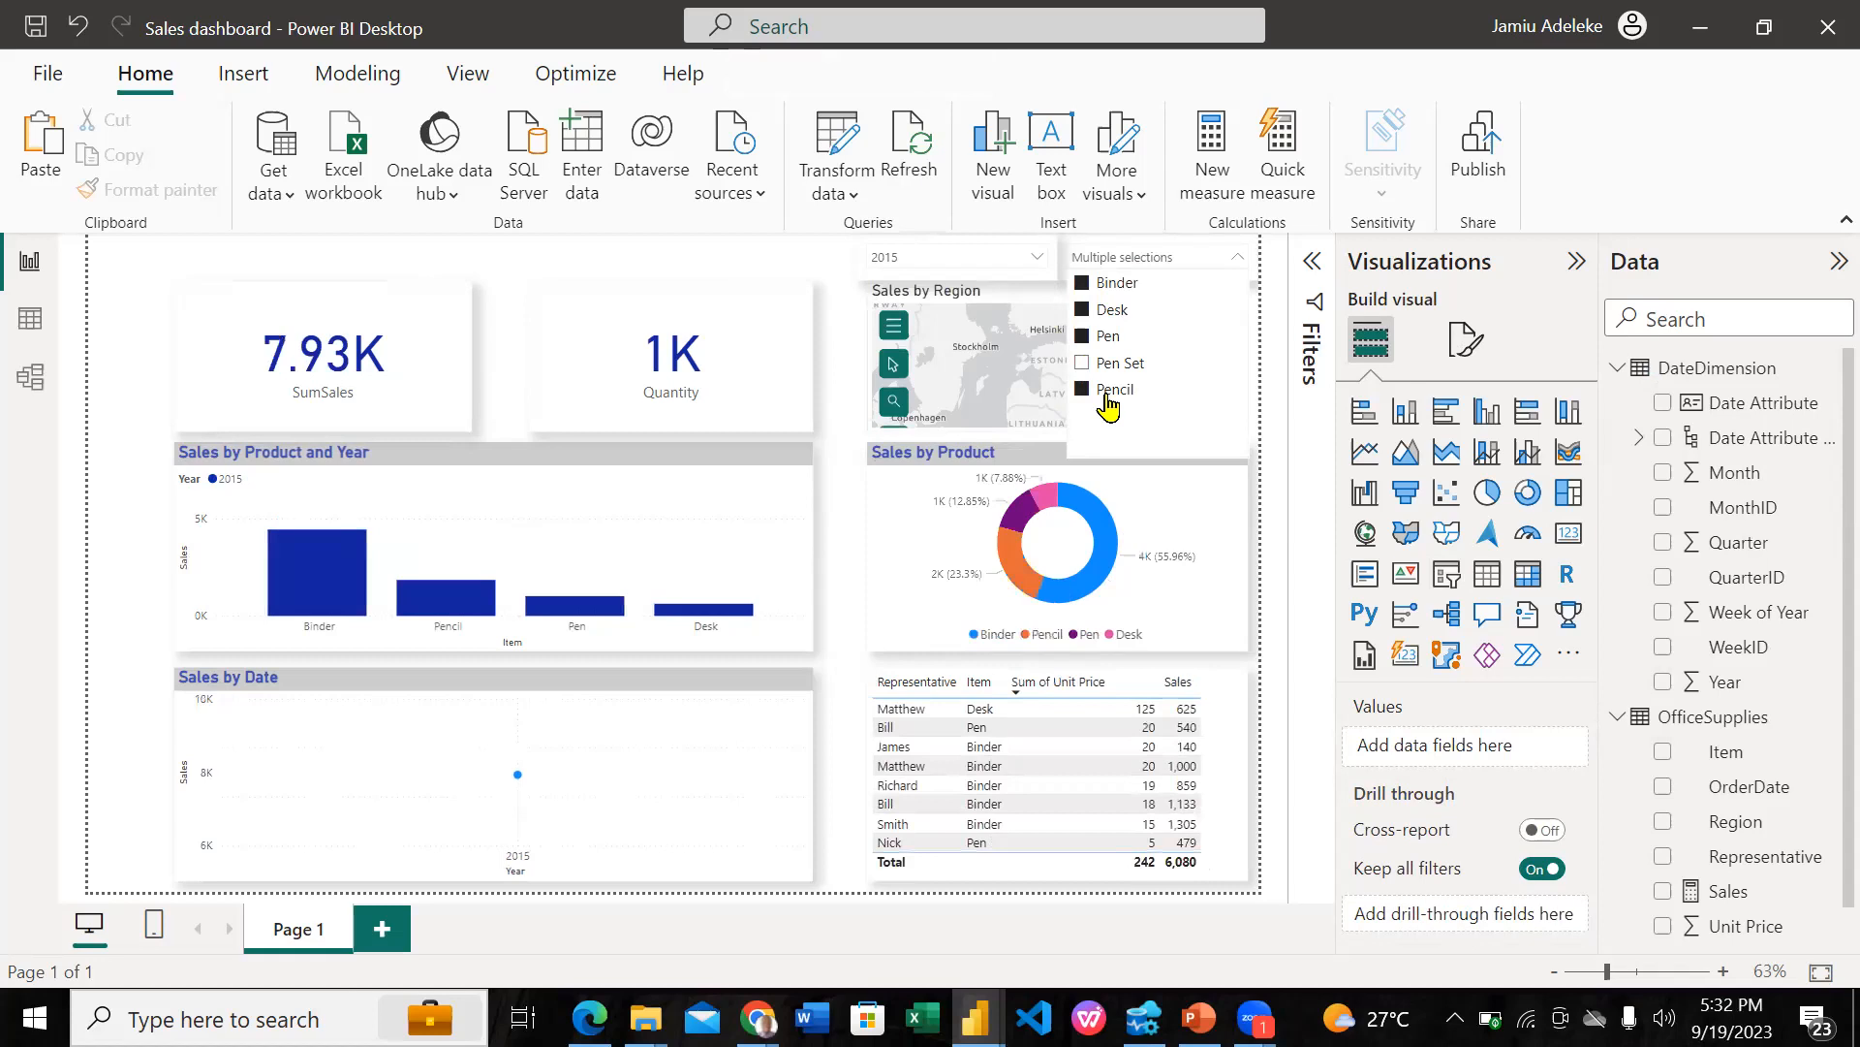
pyautogui.click(845, 335)
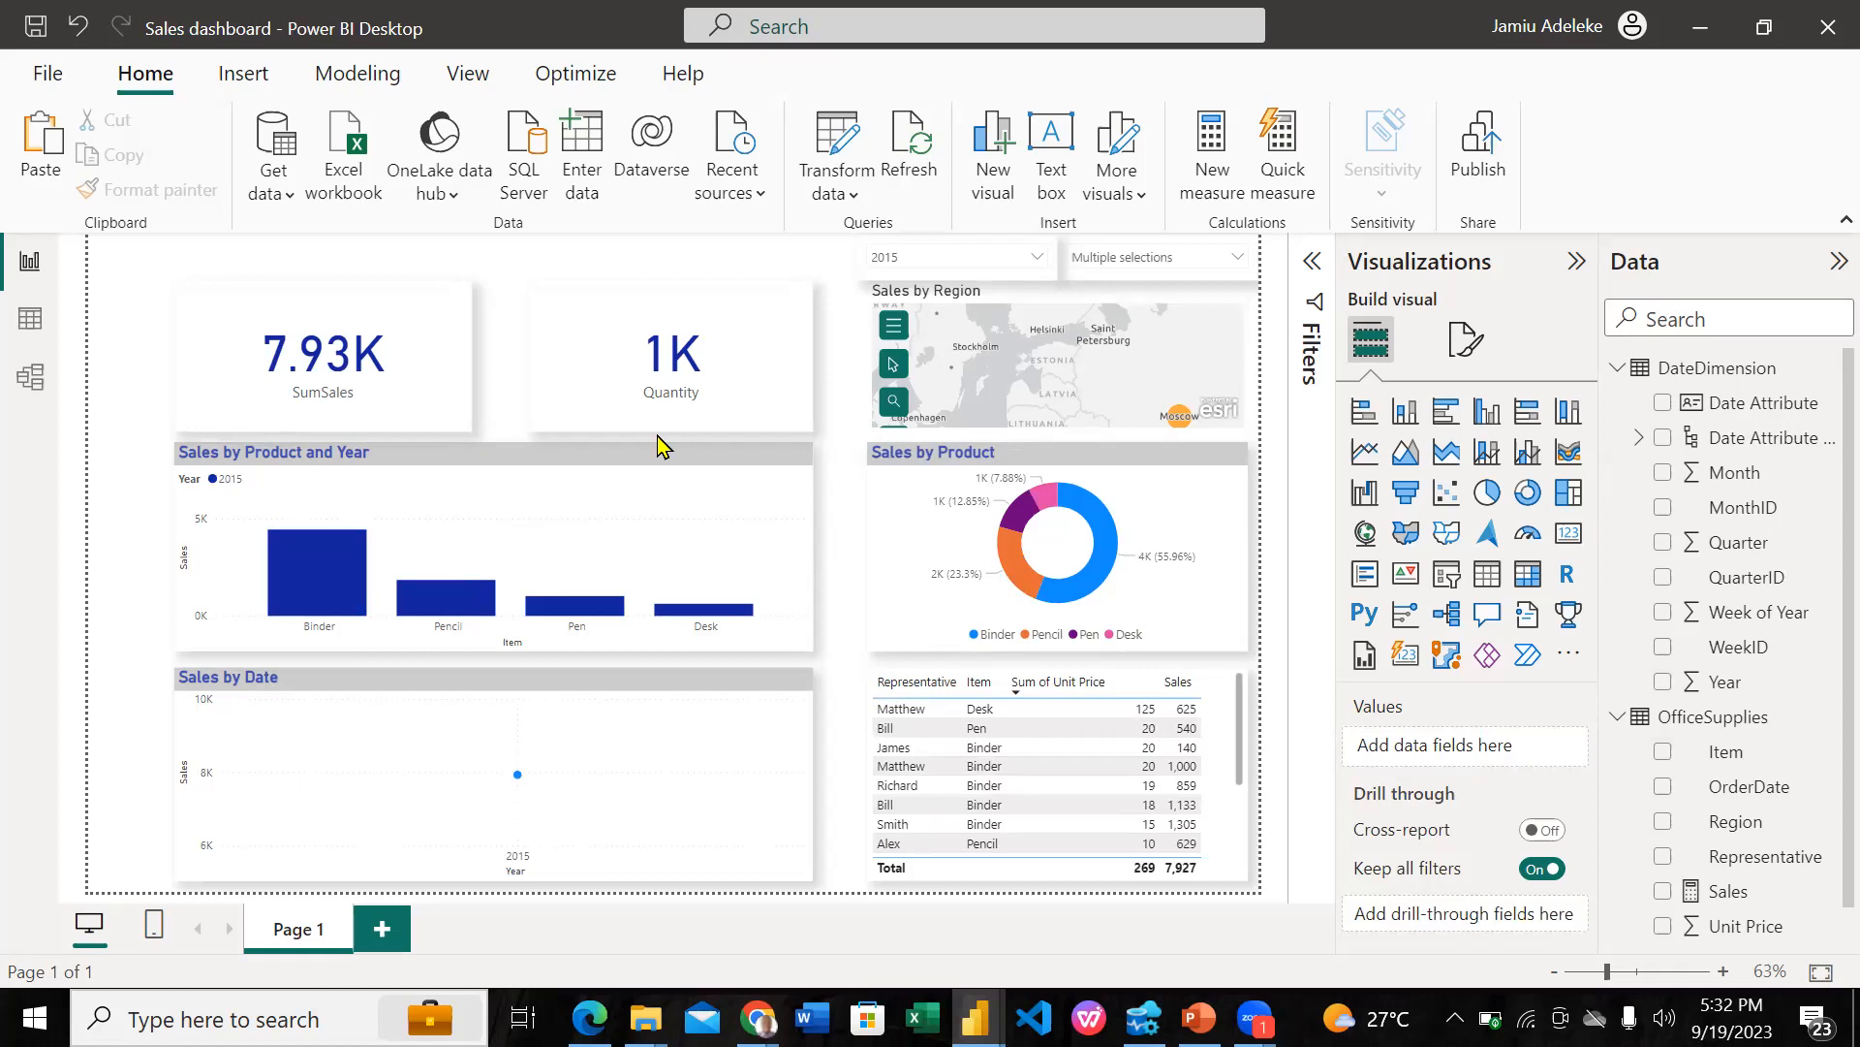
# Step: Add 2014 to the Year slicer's selection, clear both years so all are included, and collapse the list
pyautogui.click(1035, 259)
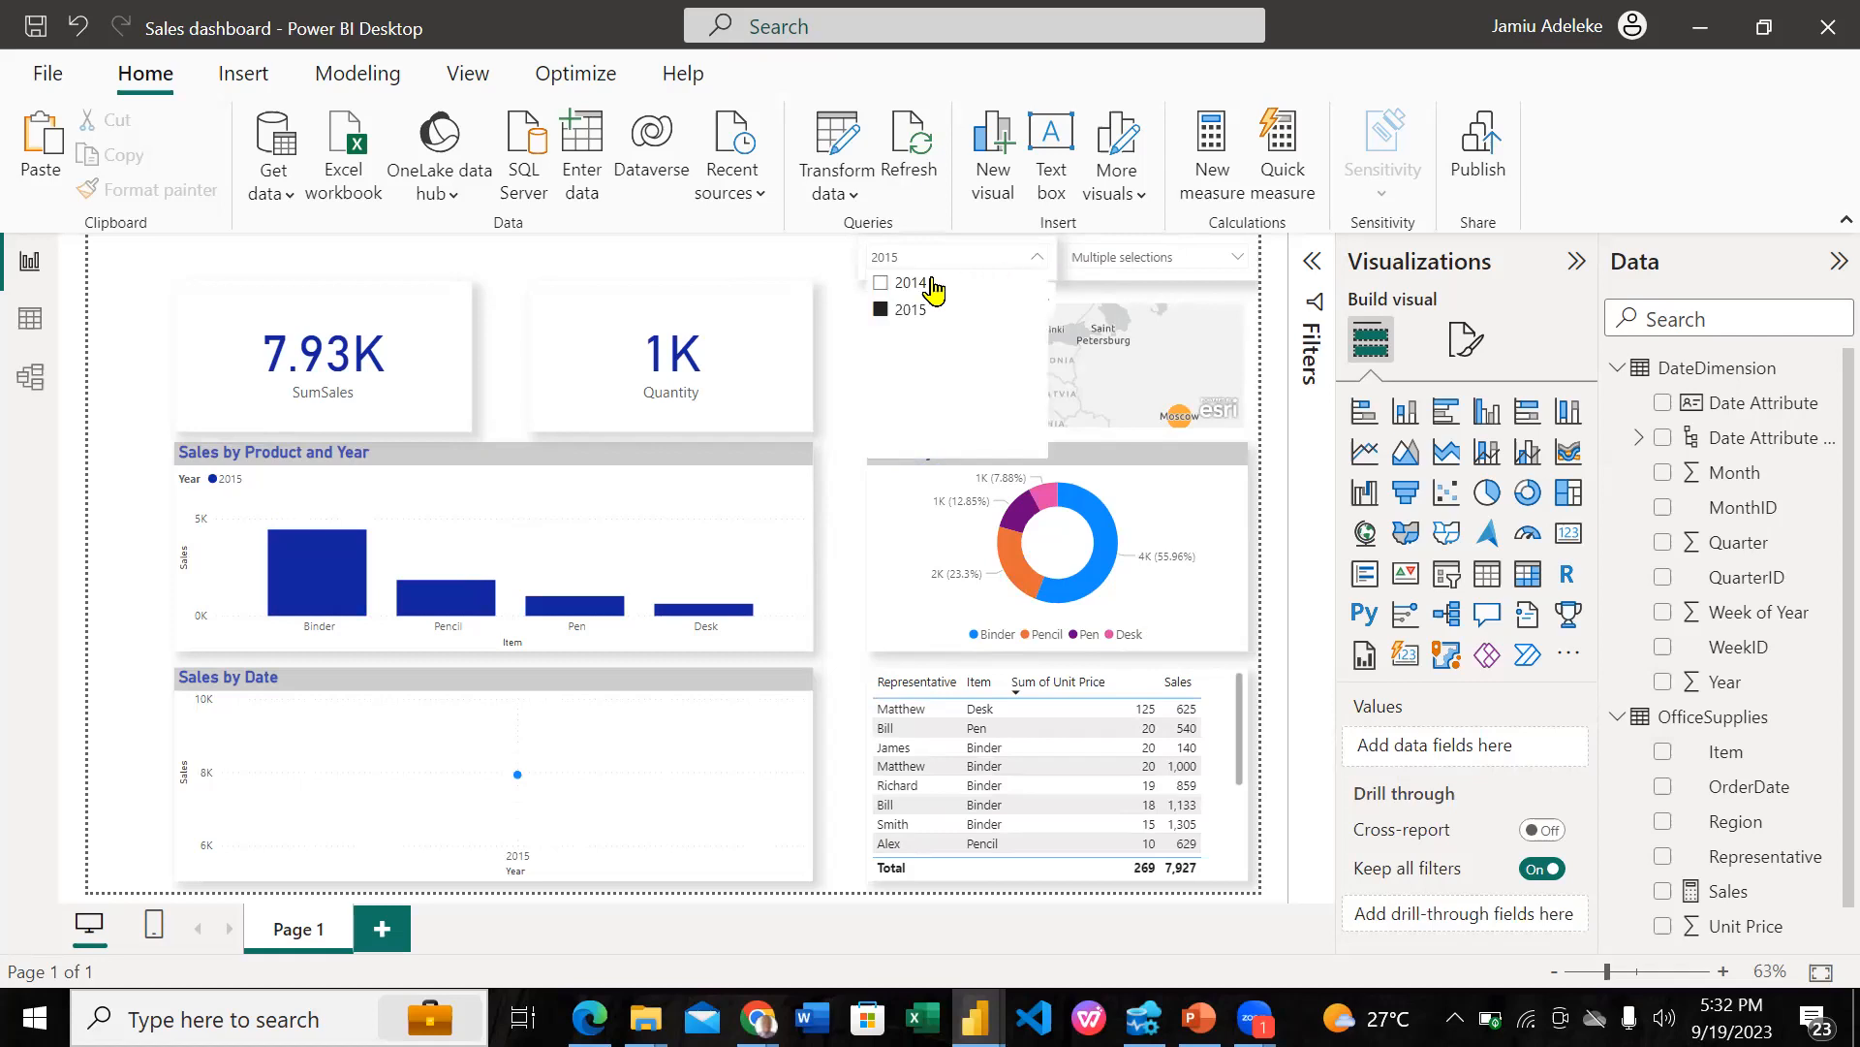
pyautogui.click(926, 289)
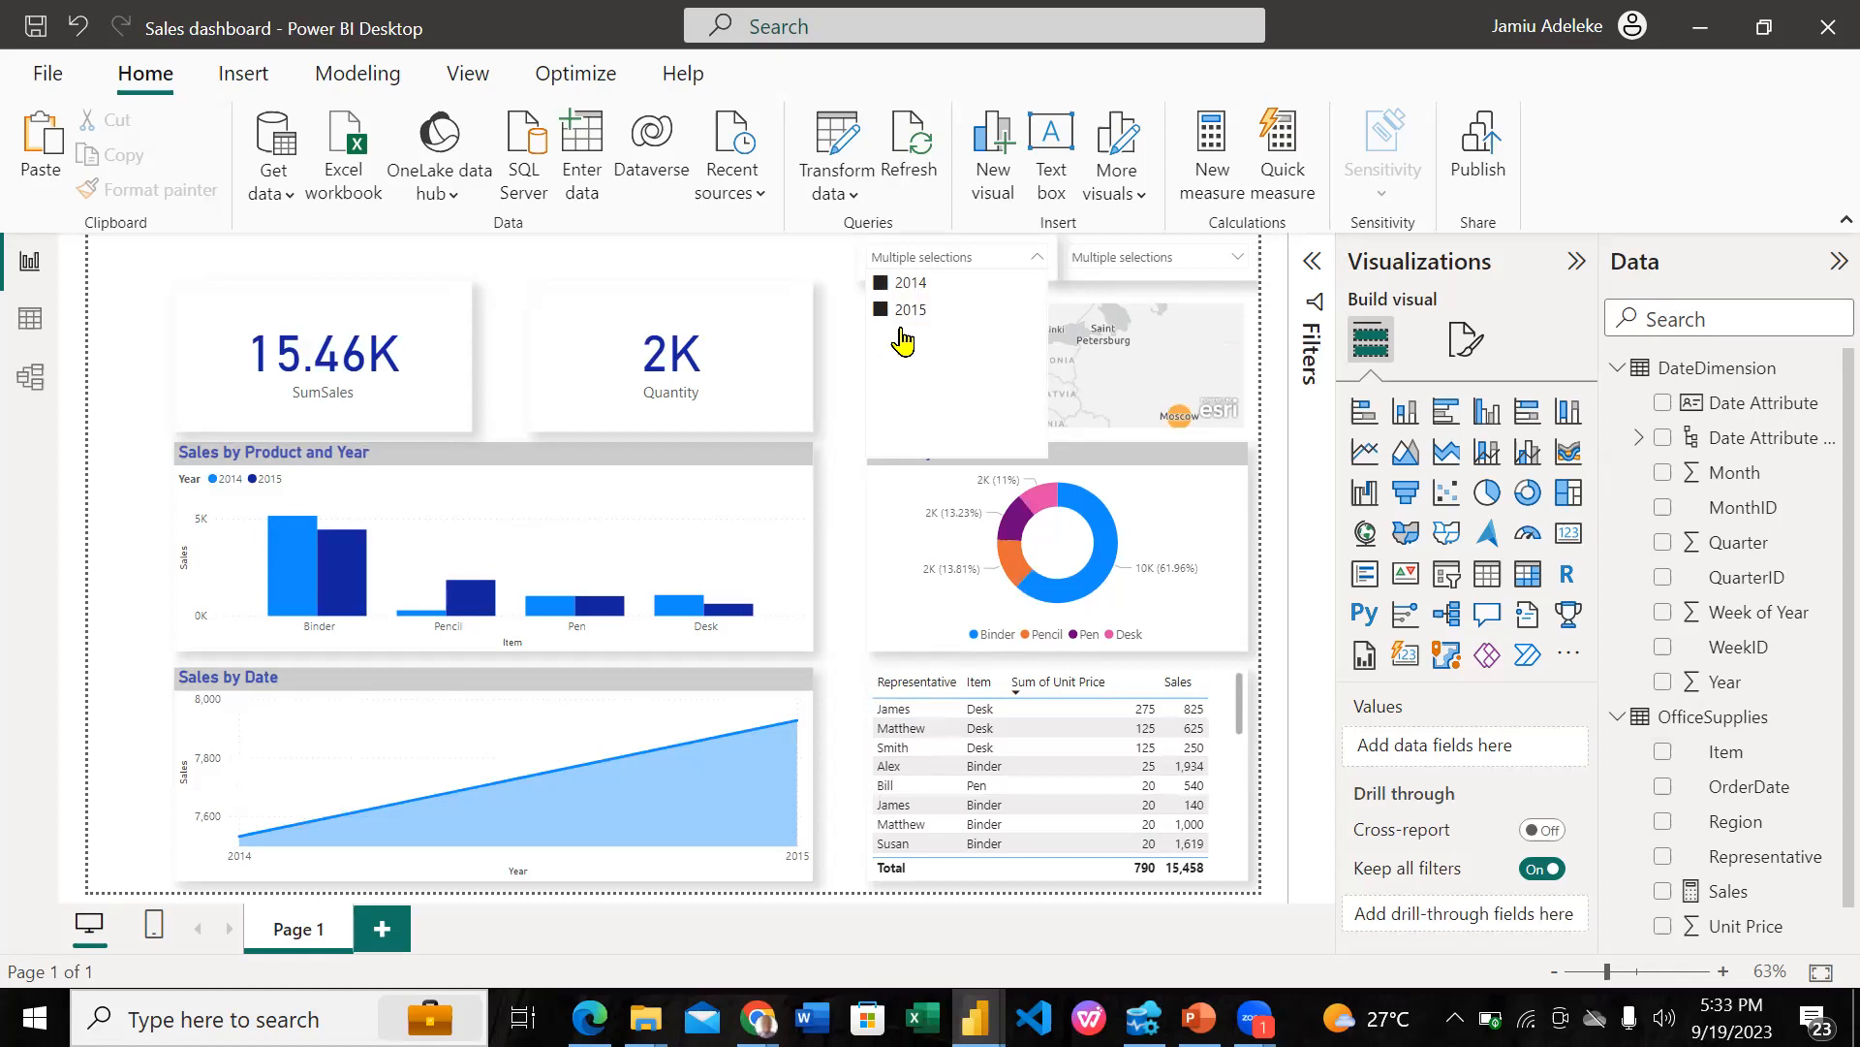
pyautogui.click(882, 283)
pyautogui.click(882, 310)
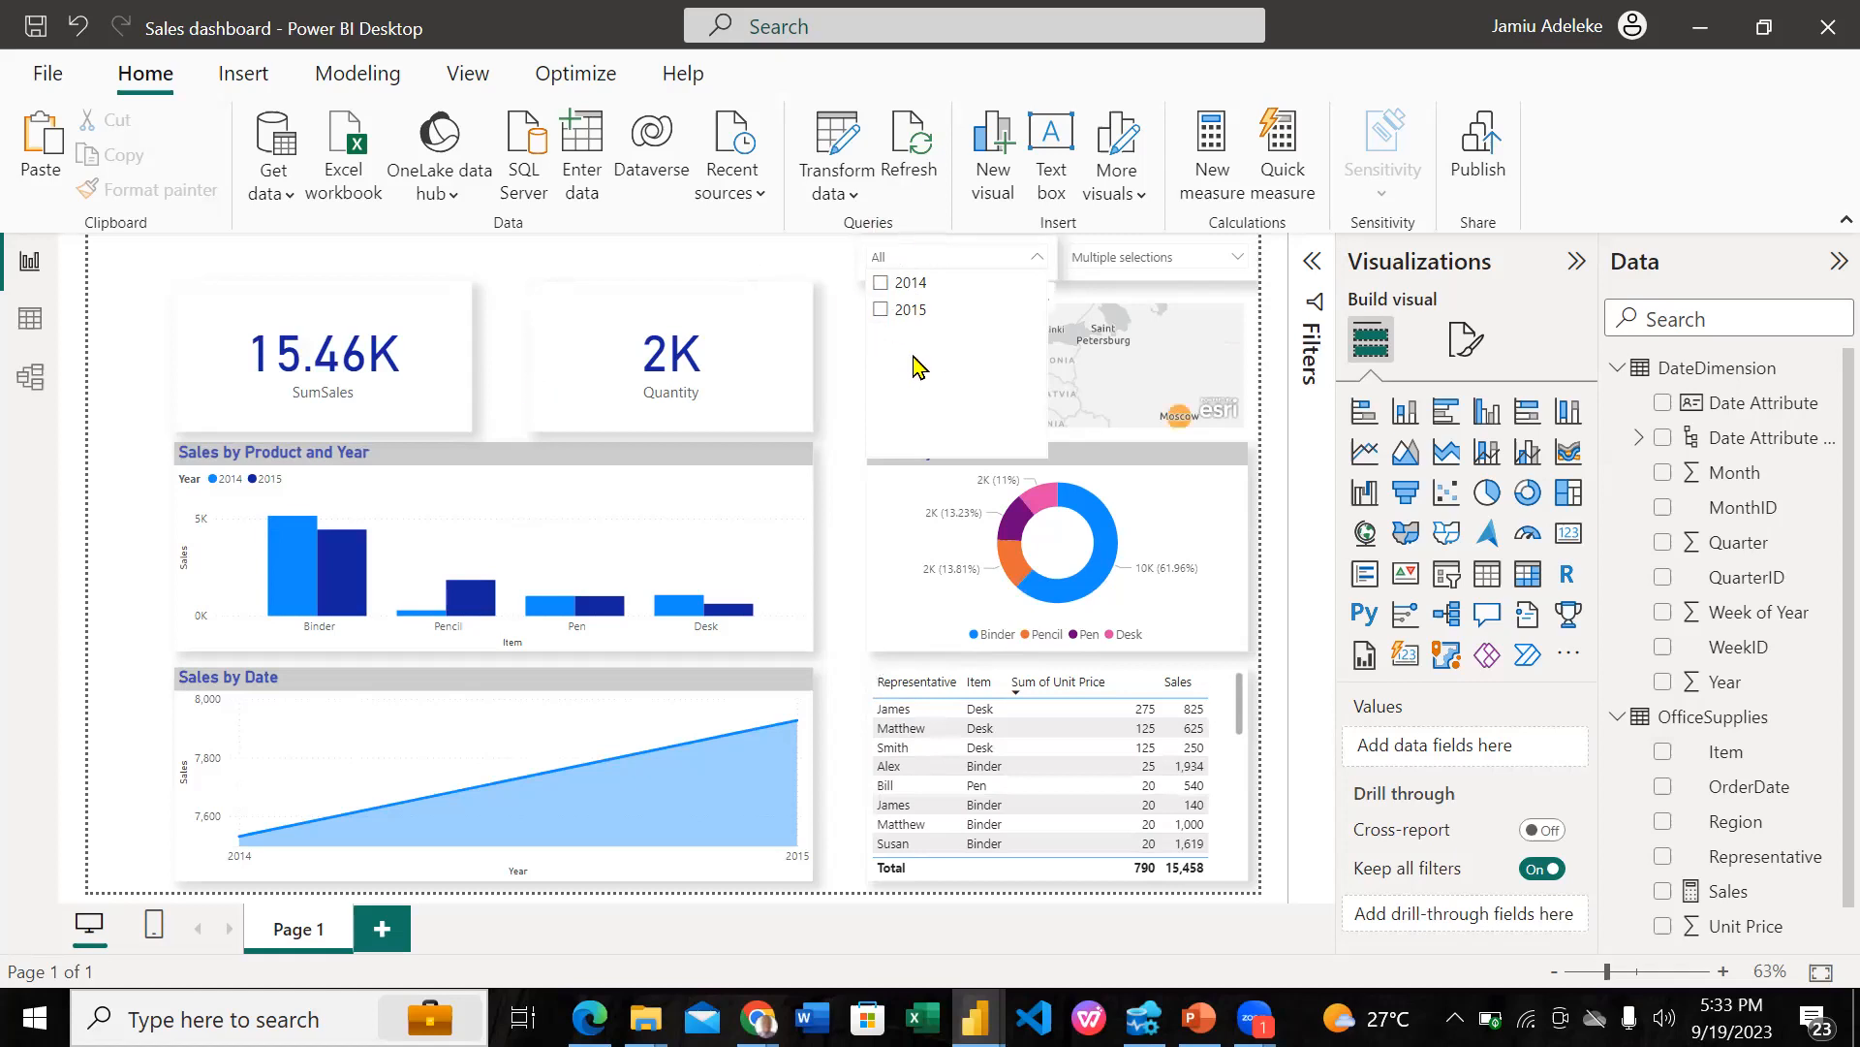
pyautogui.click(837, 303)
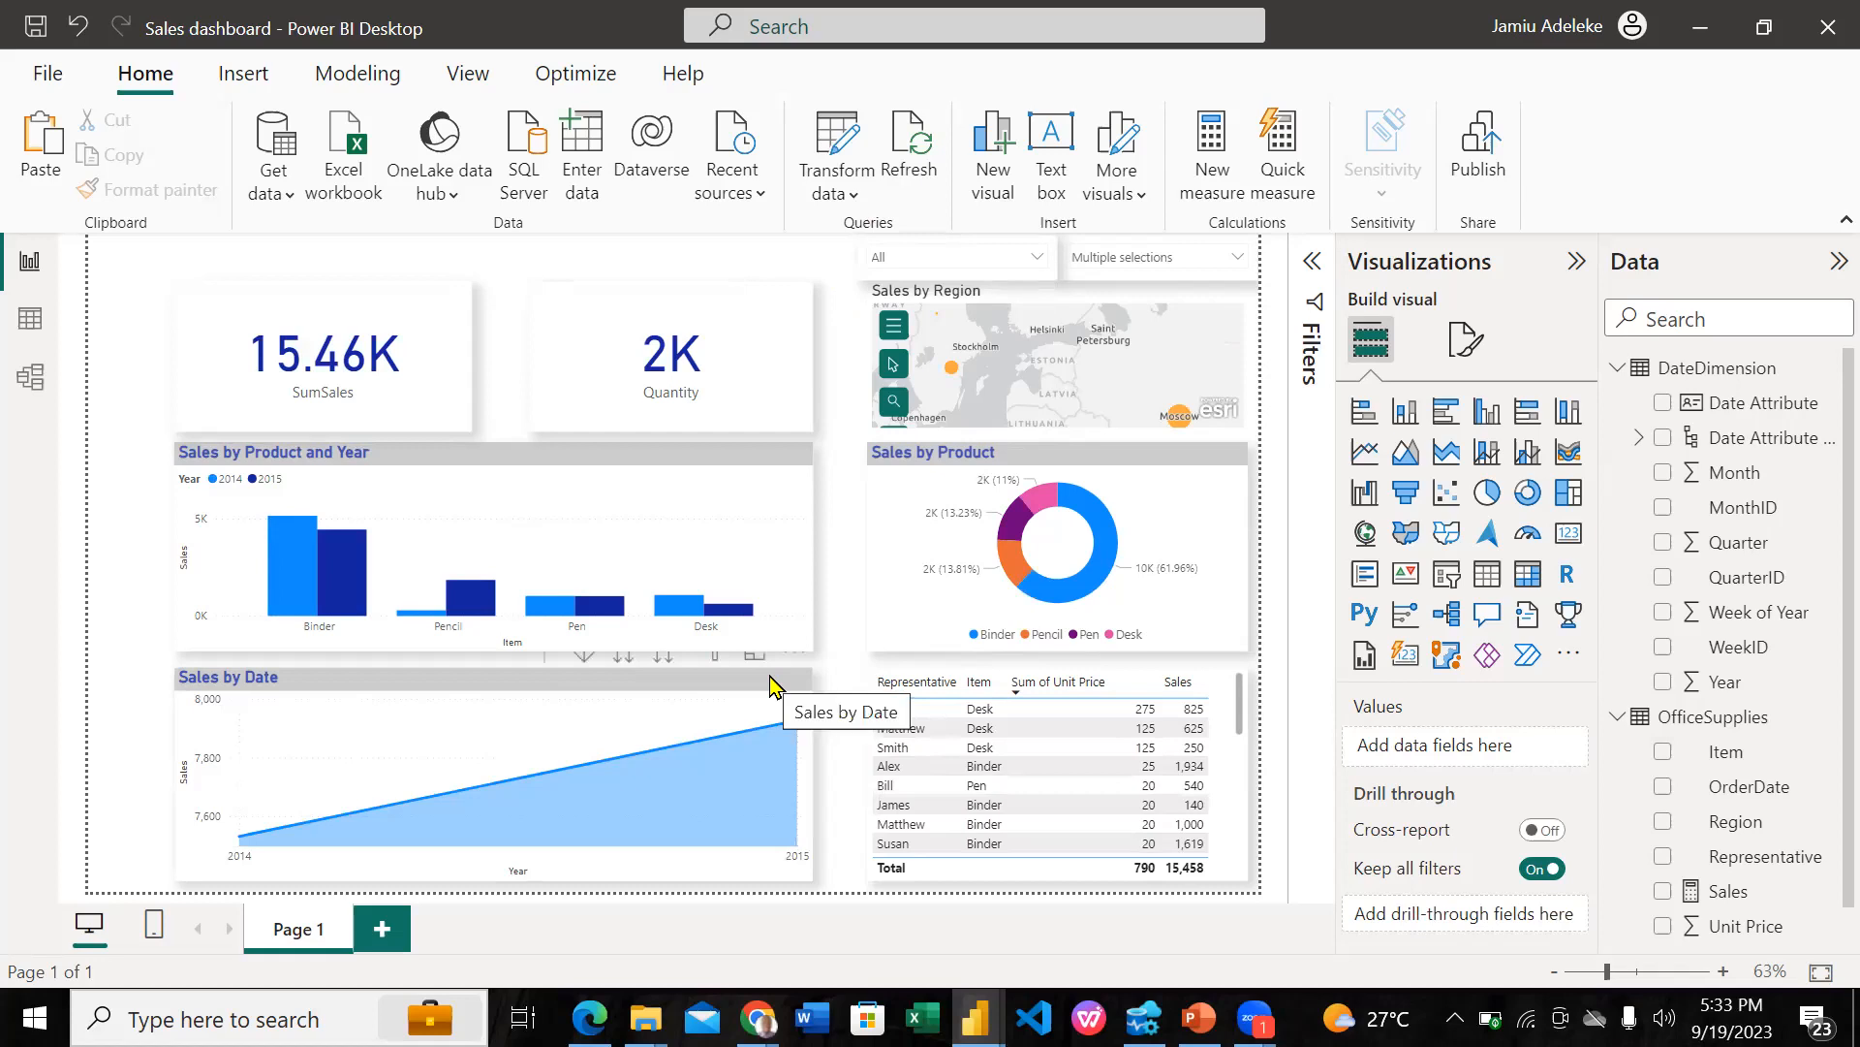
# Step: Clear all selections in the Item slicer so that every item is included, and collapse its list
pyautogui.click(772, 686)
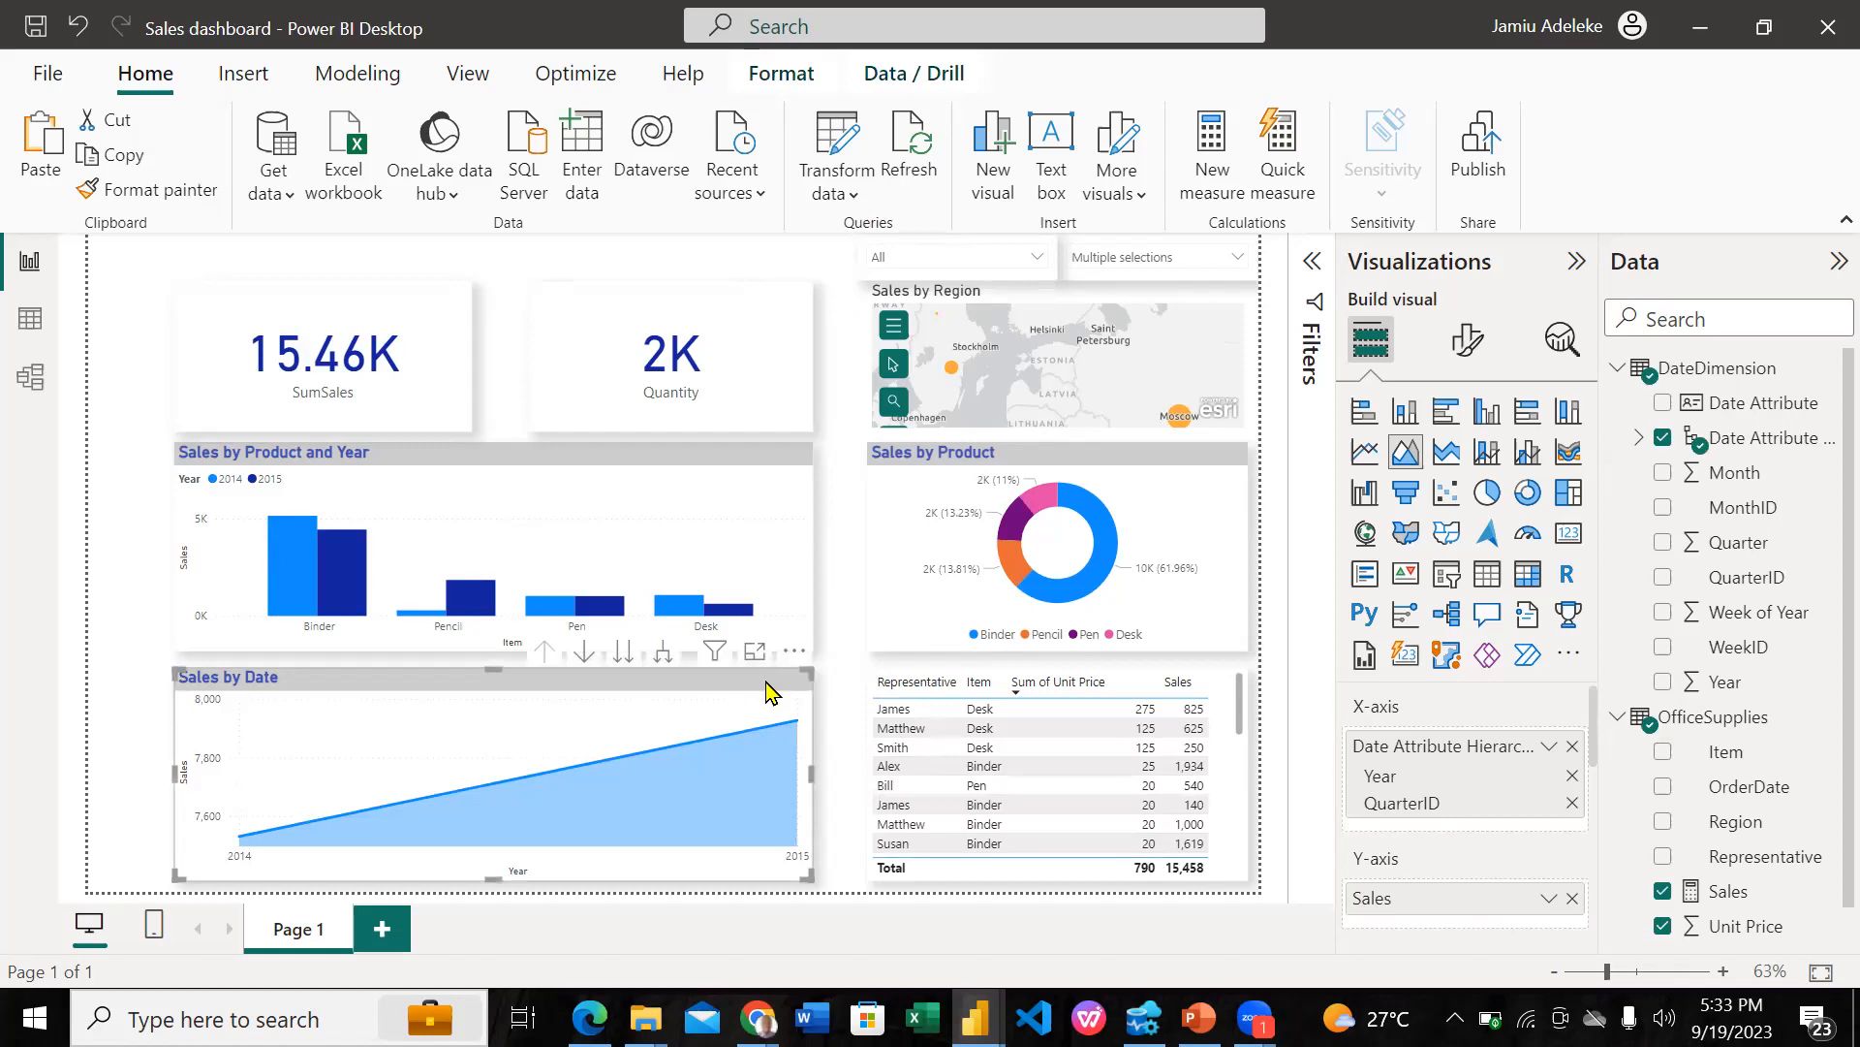
pyautogui.click(1237, 258)
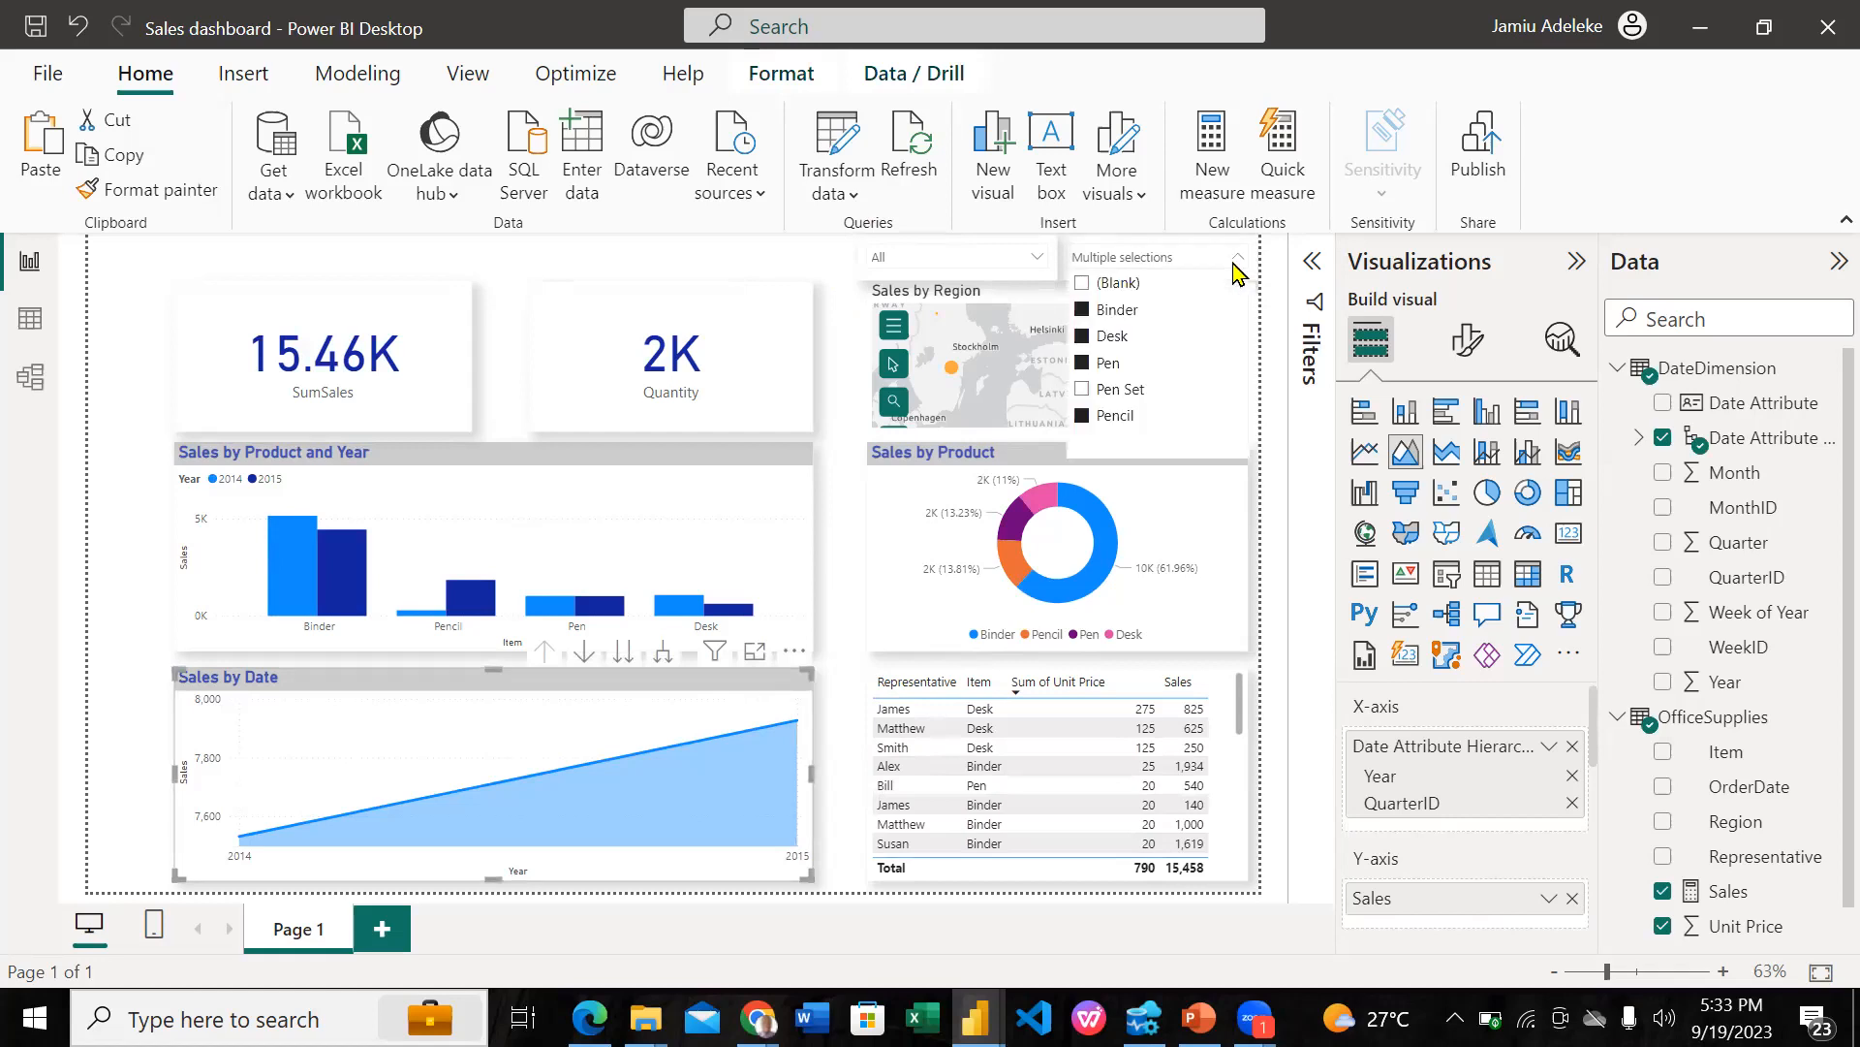
pyautogui.click(1107, 332)
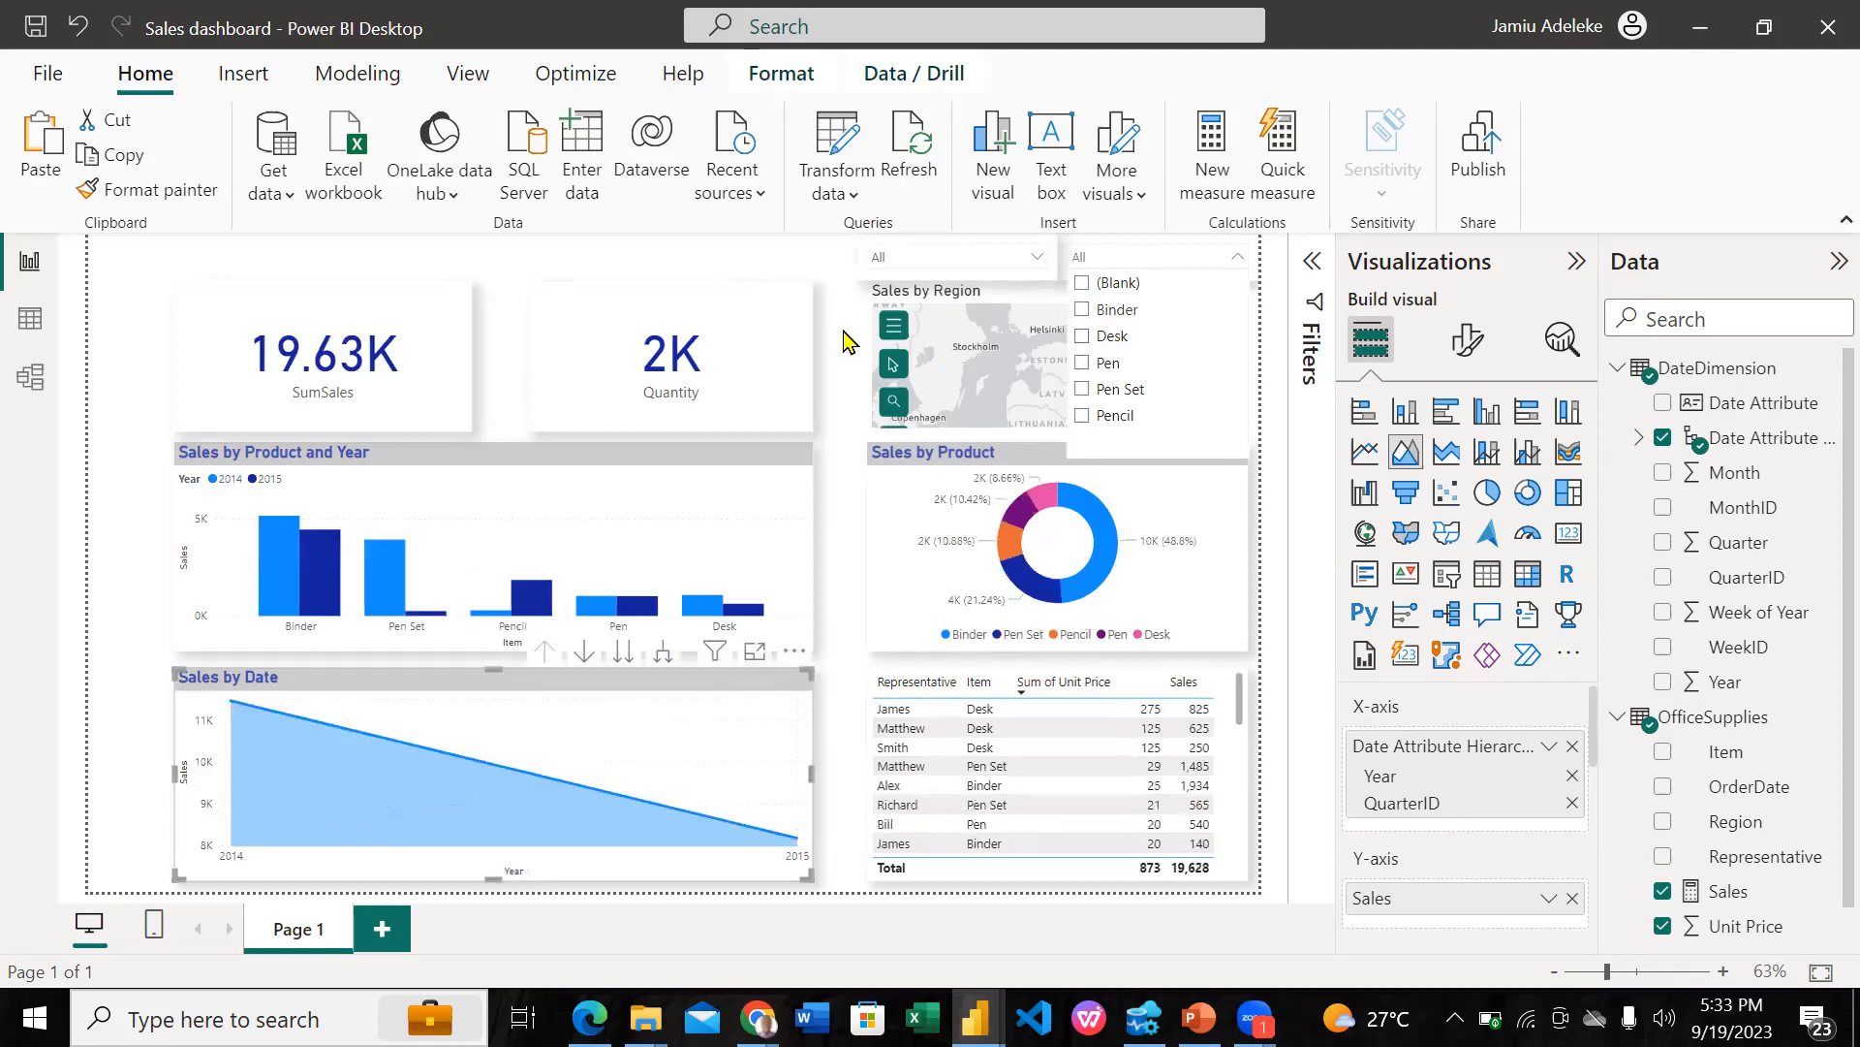
pyautogui.click(637, 752)
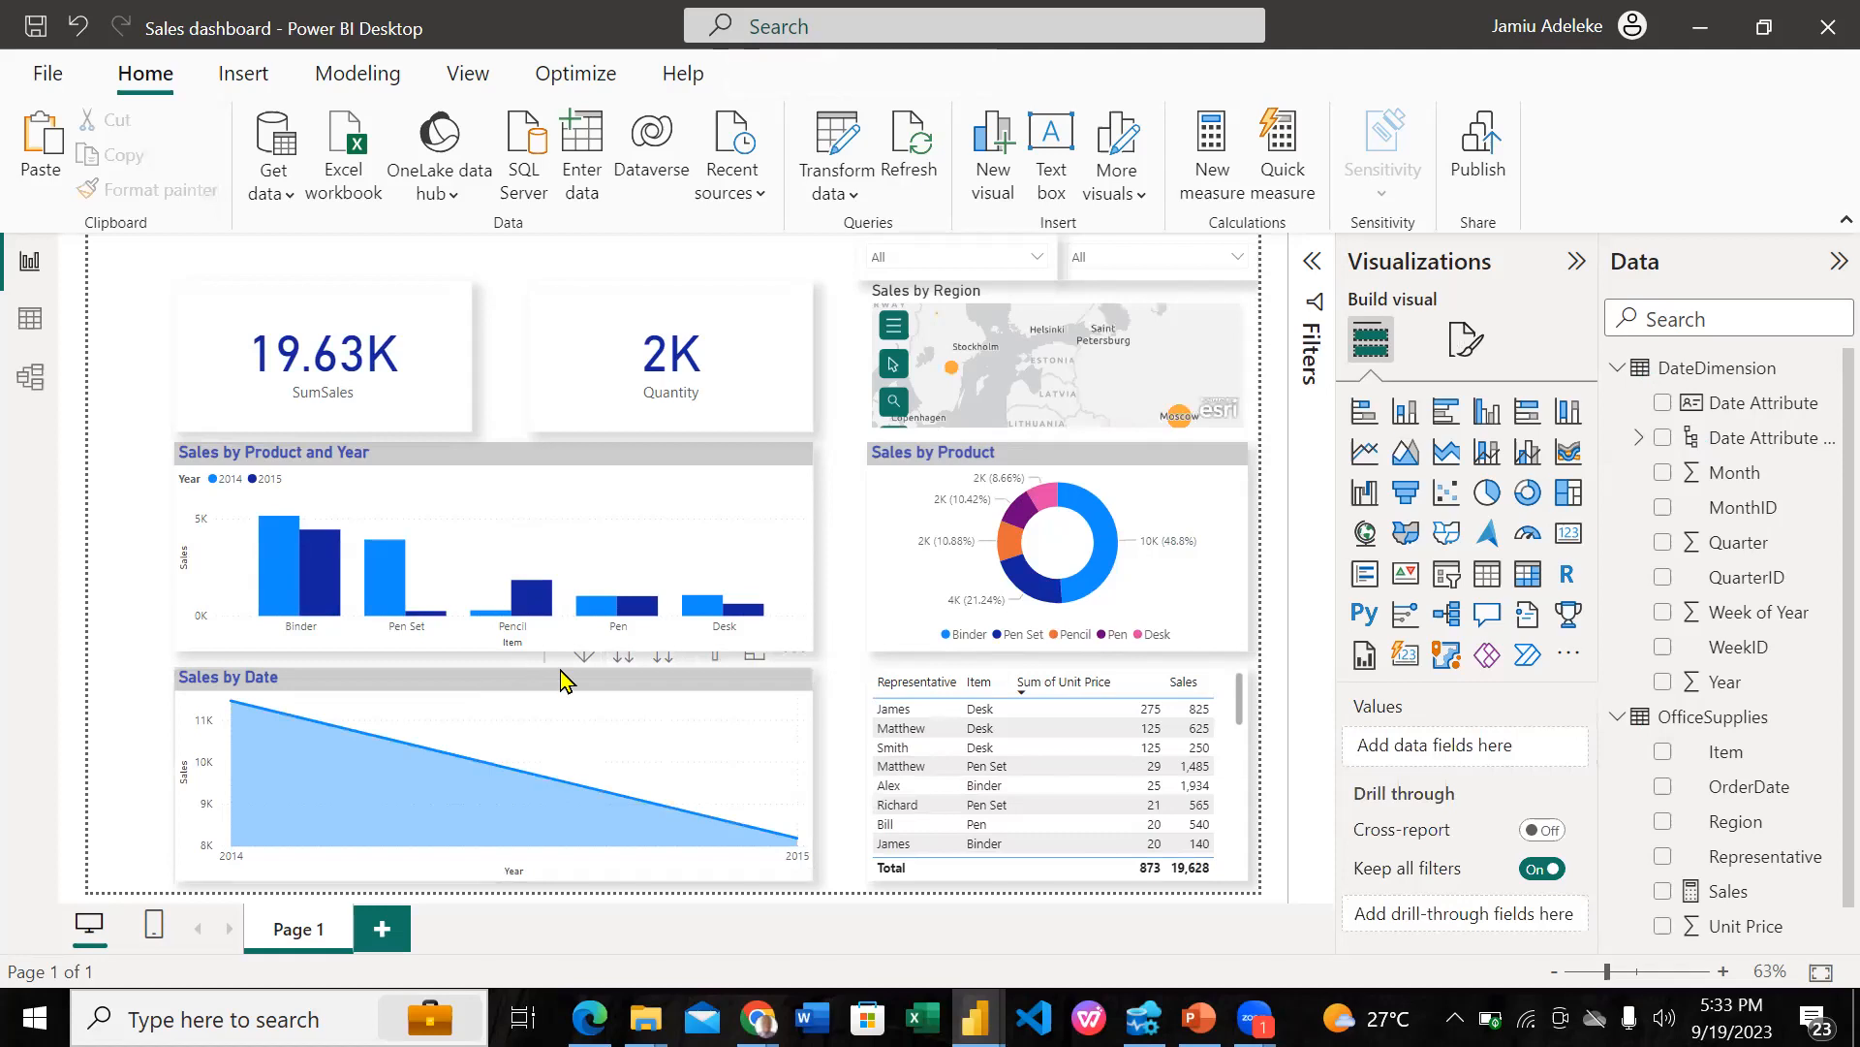
# Step: Turn on drill mode for the Sales by Date chart and drill into the quarters of 2014
pyautogui.click(571, 676)
pyautogui.click(583, 655)
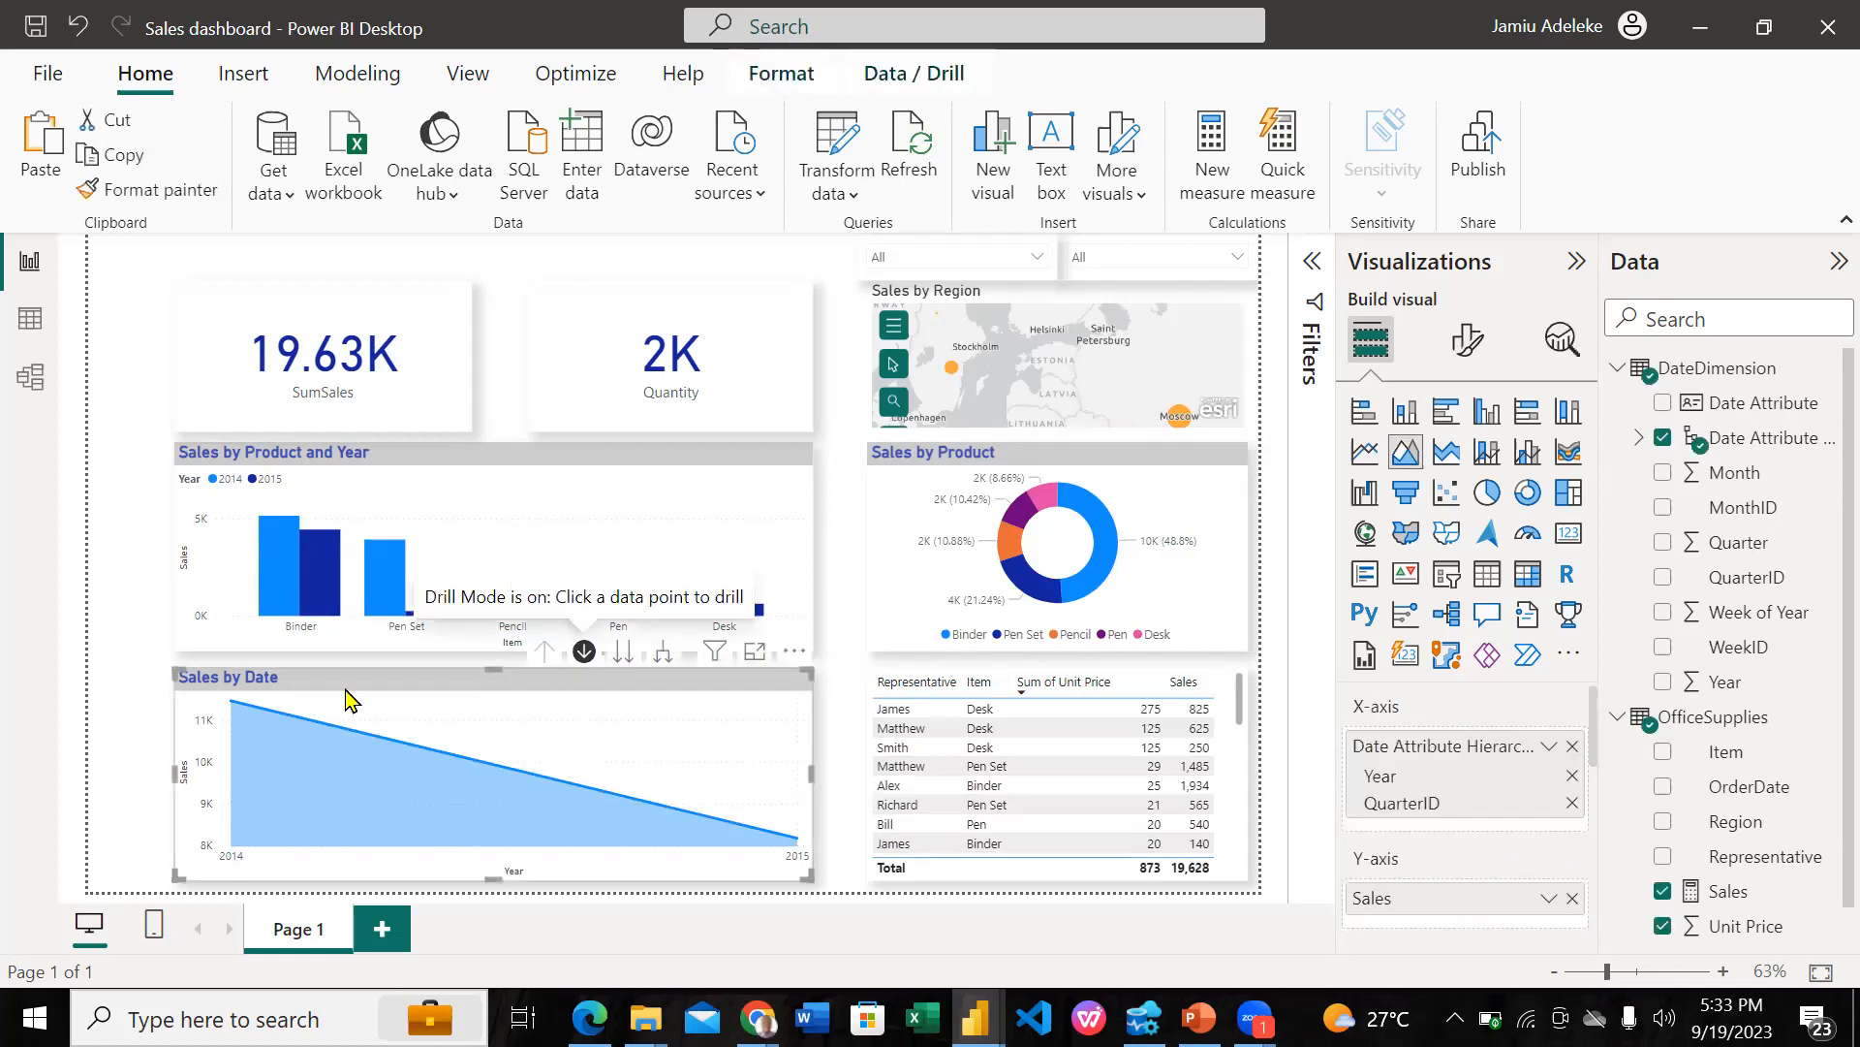
pyautogui.click(241, 710)
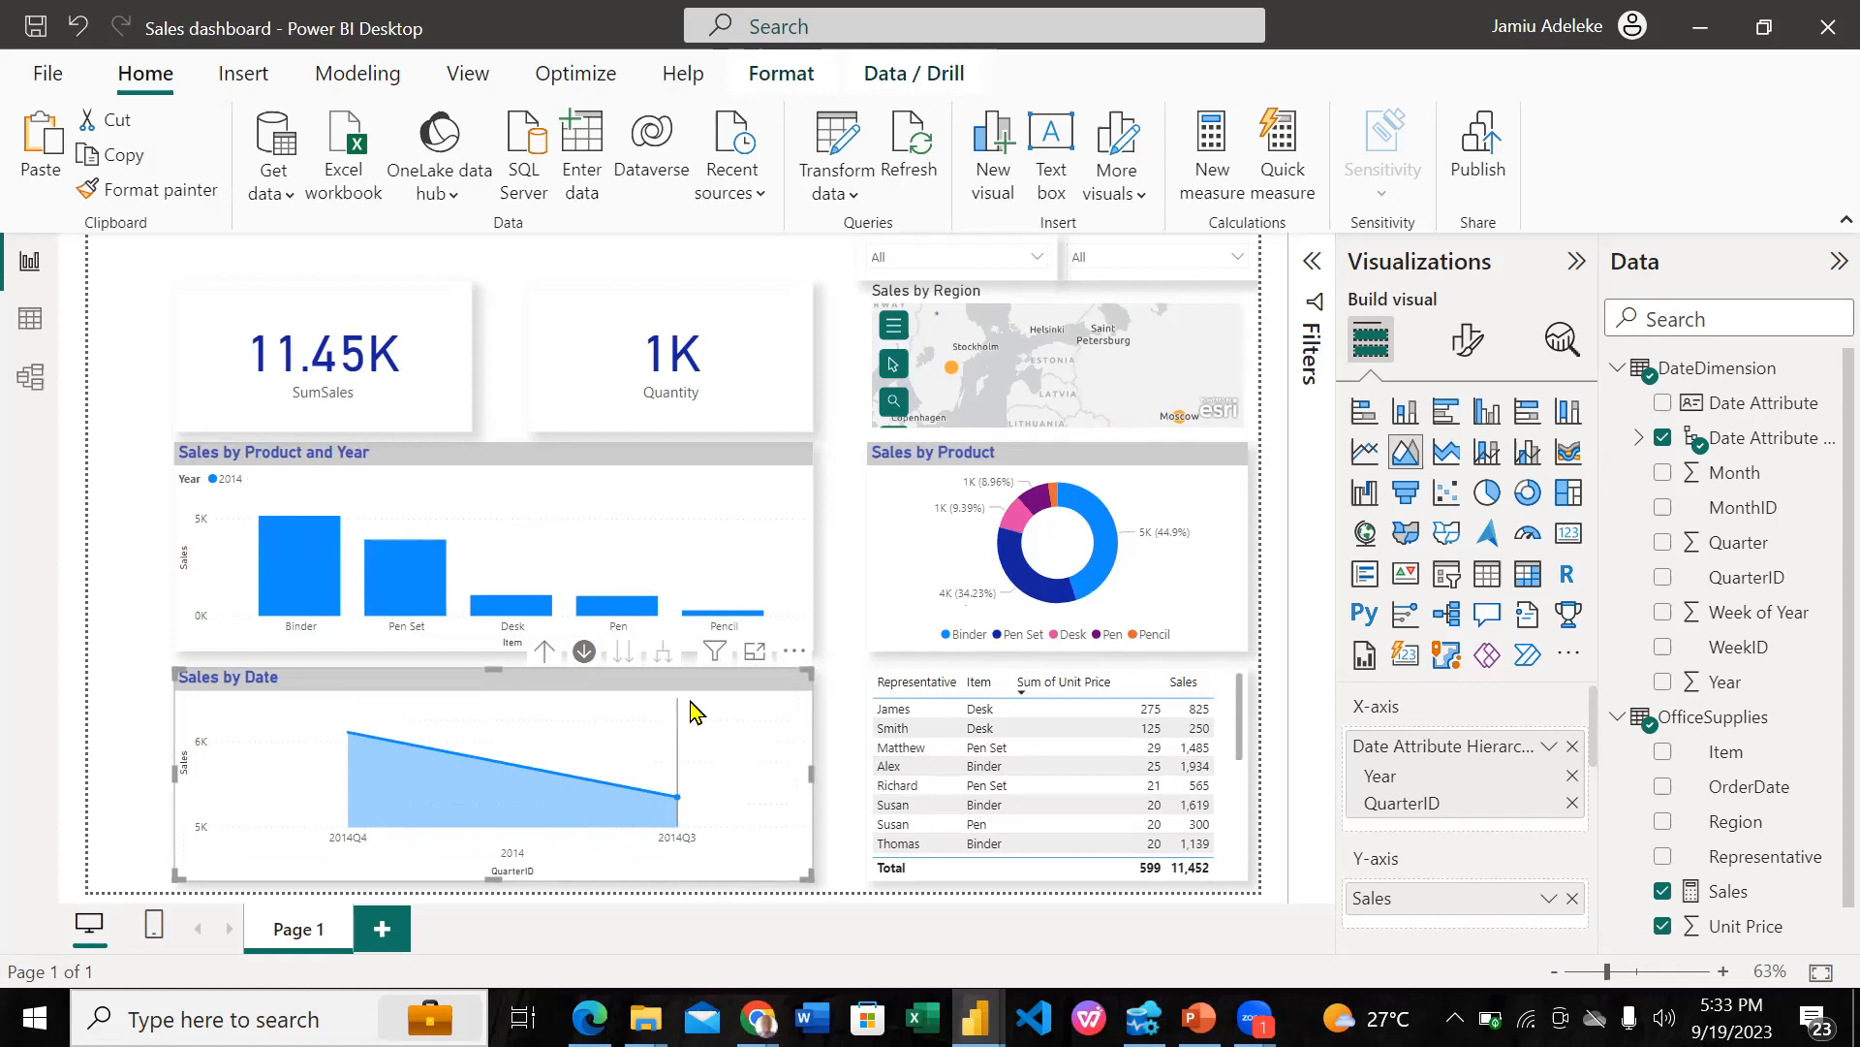
# Step: Sort the Sales by Date quarters by Year QuarterID in ascending order and drill back up to the years
pyautogui.moveTo(691, 712)
pyautogui.click(793, 657)
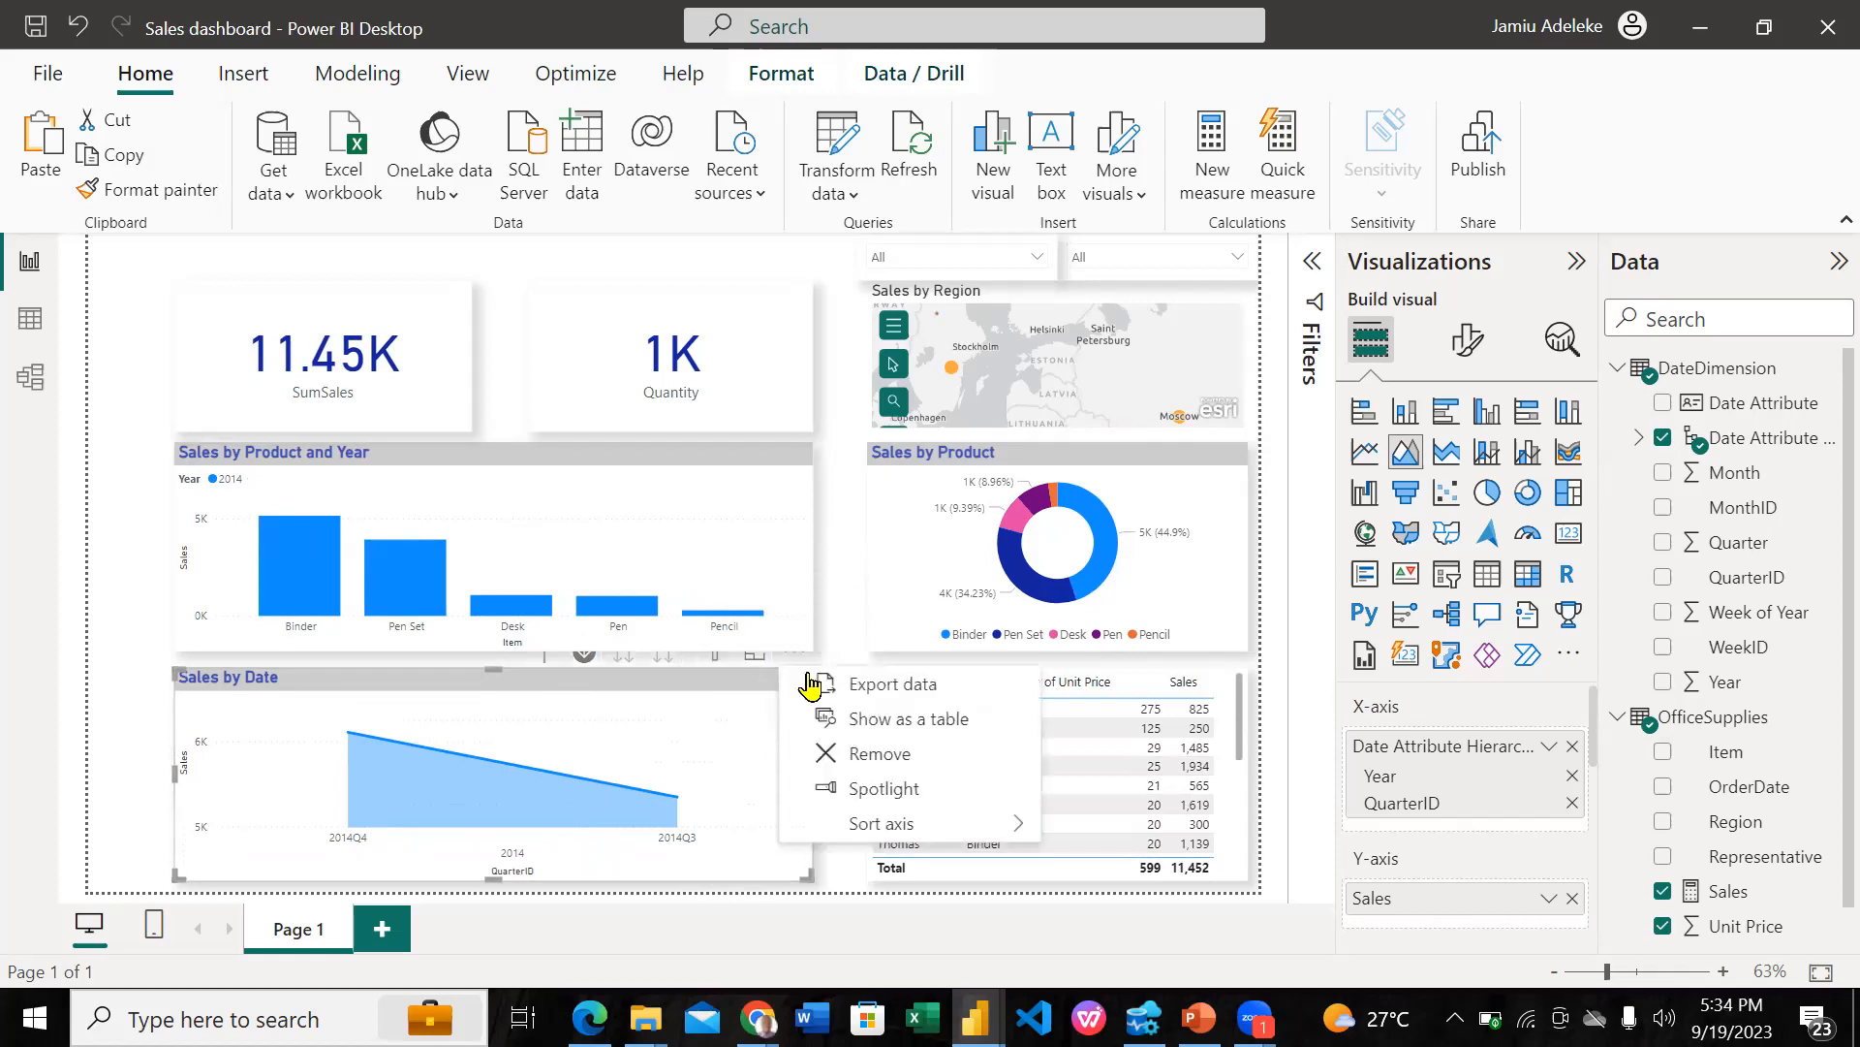
pyautogui.moveTo(882, 826)
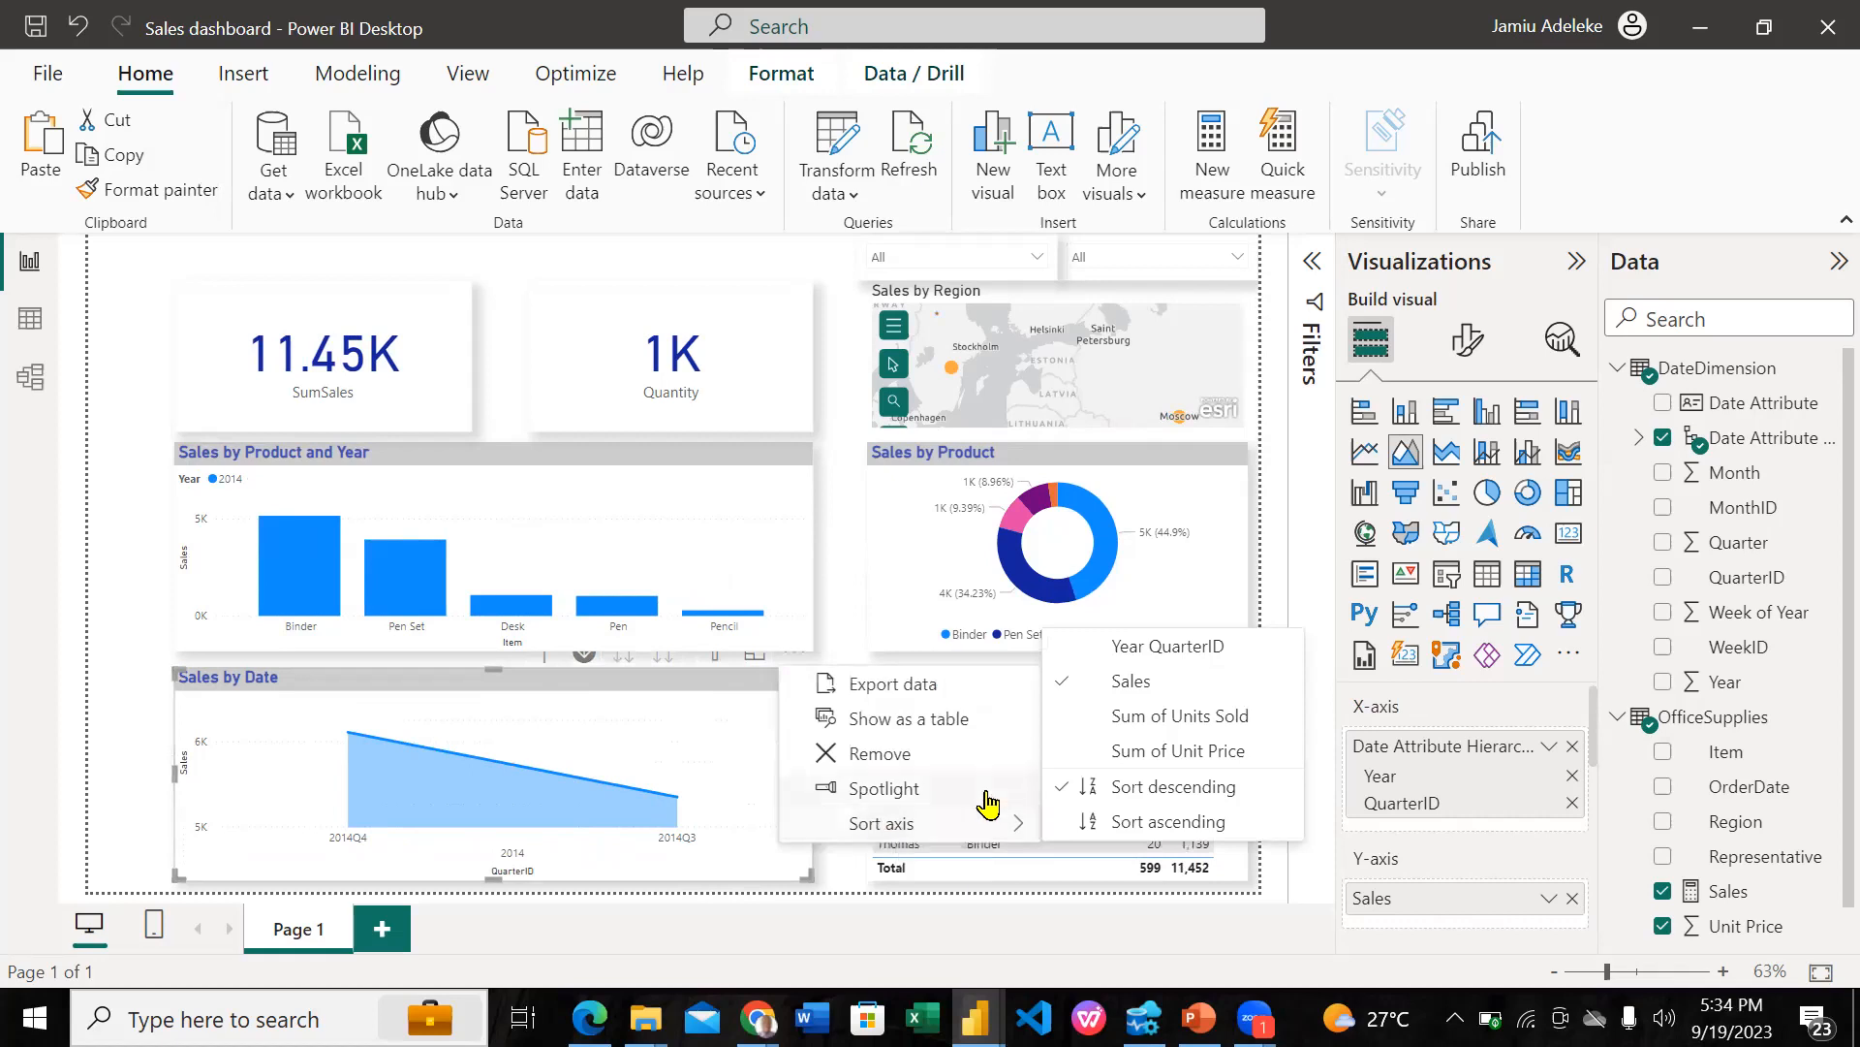
pyautogui.moveTo(1028, 822)
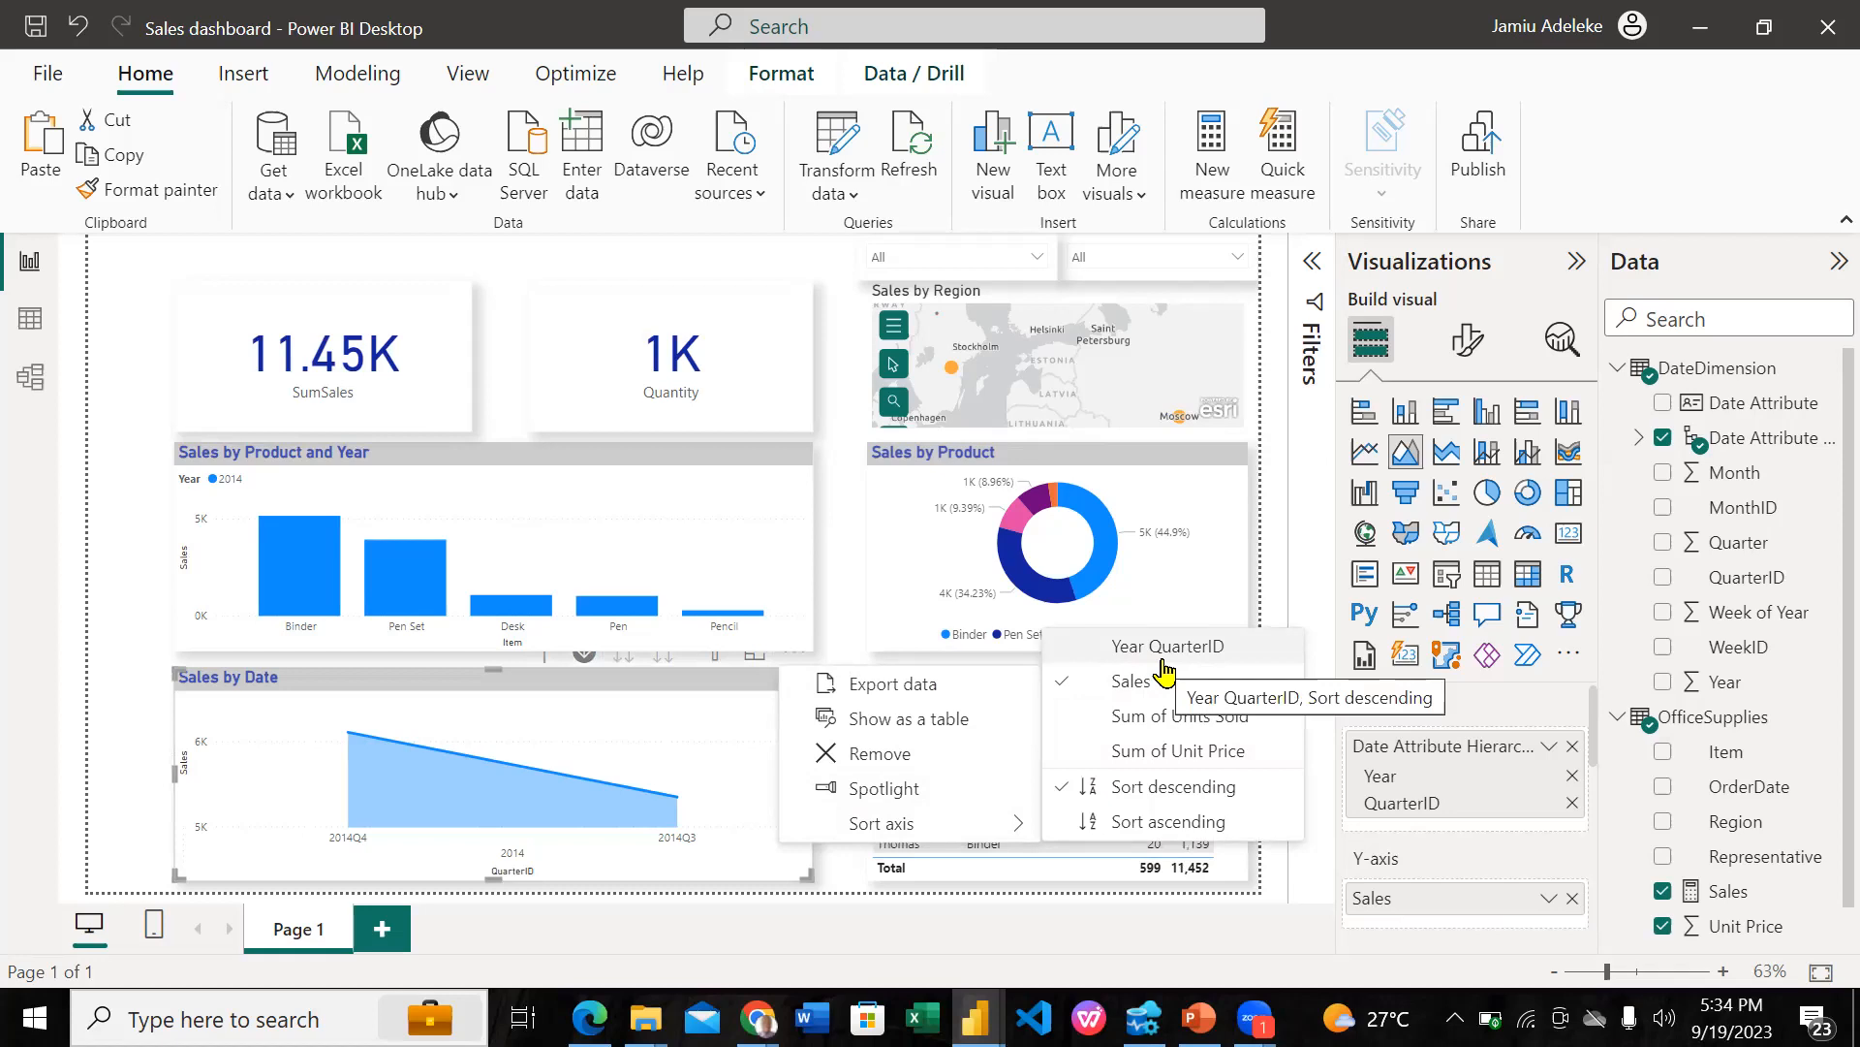
pyautogui.click(1162, 665)
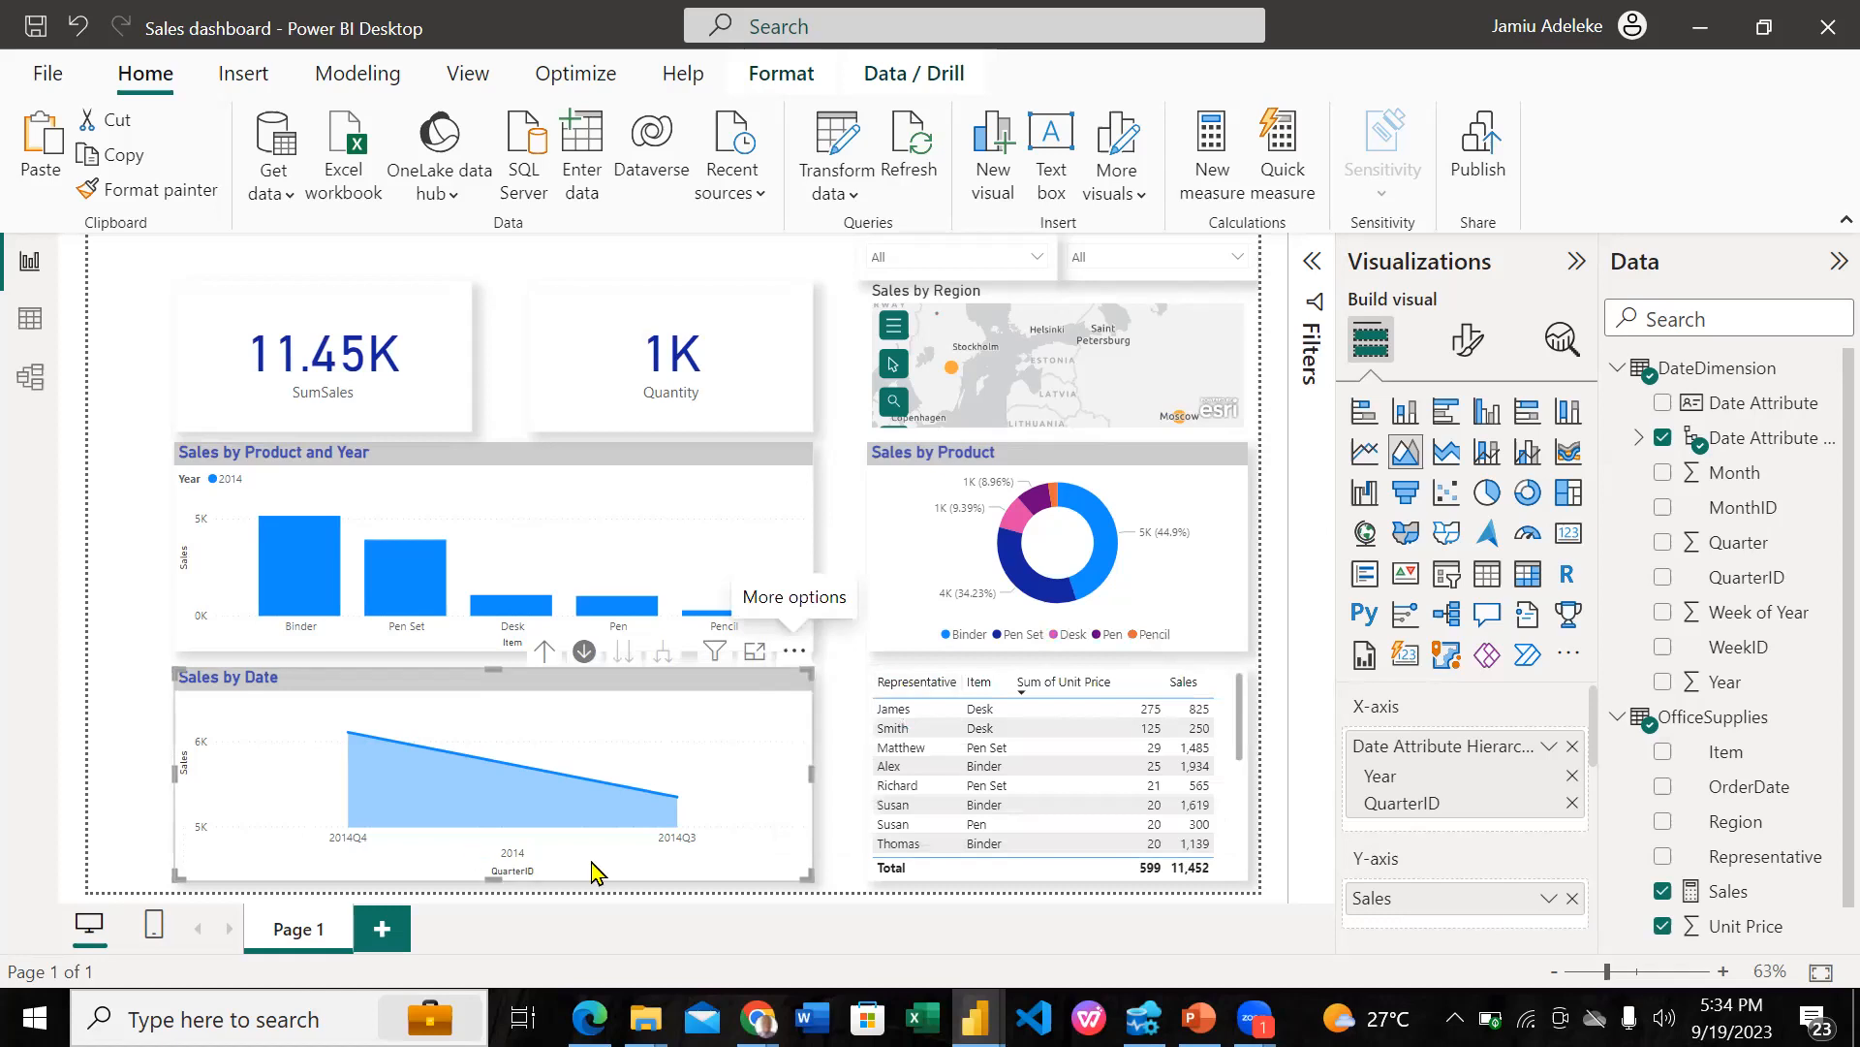
pyautogui.click(794, 654)
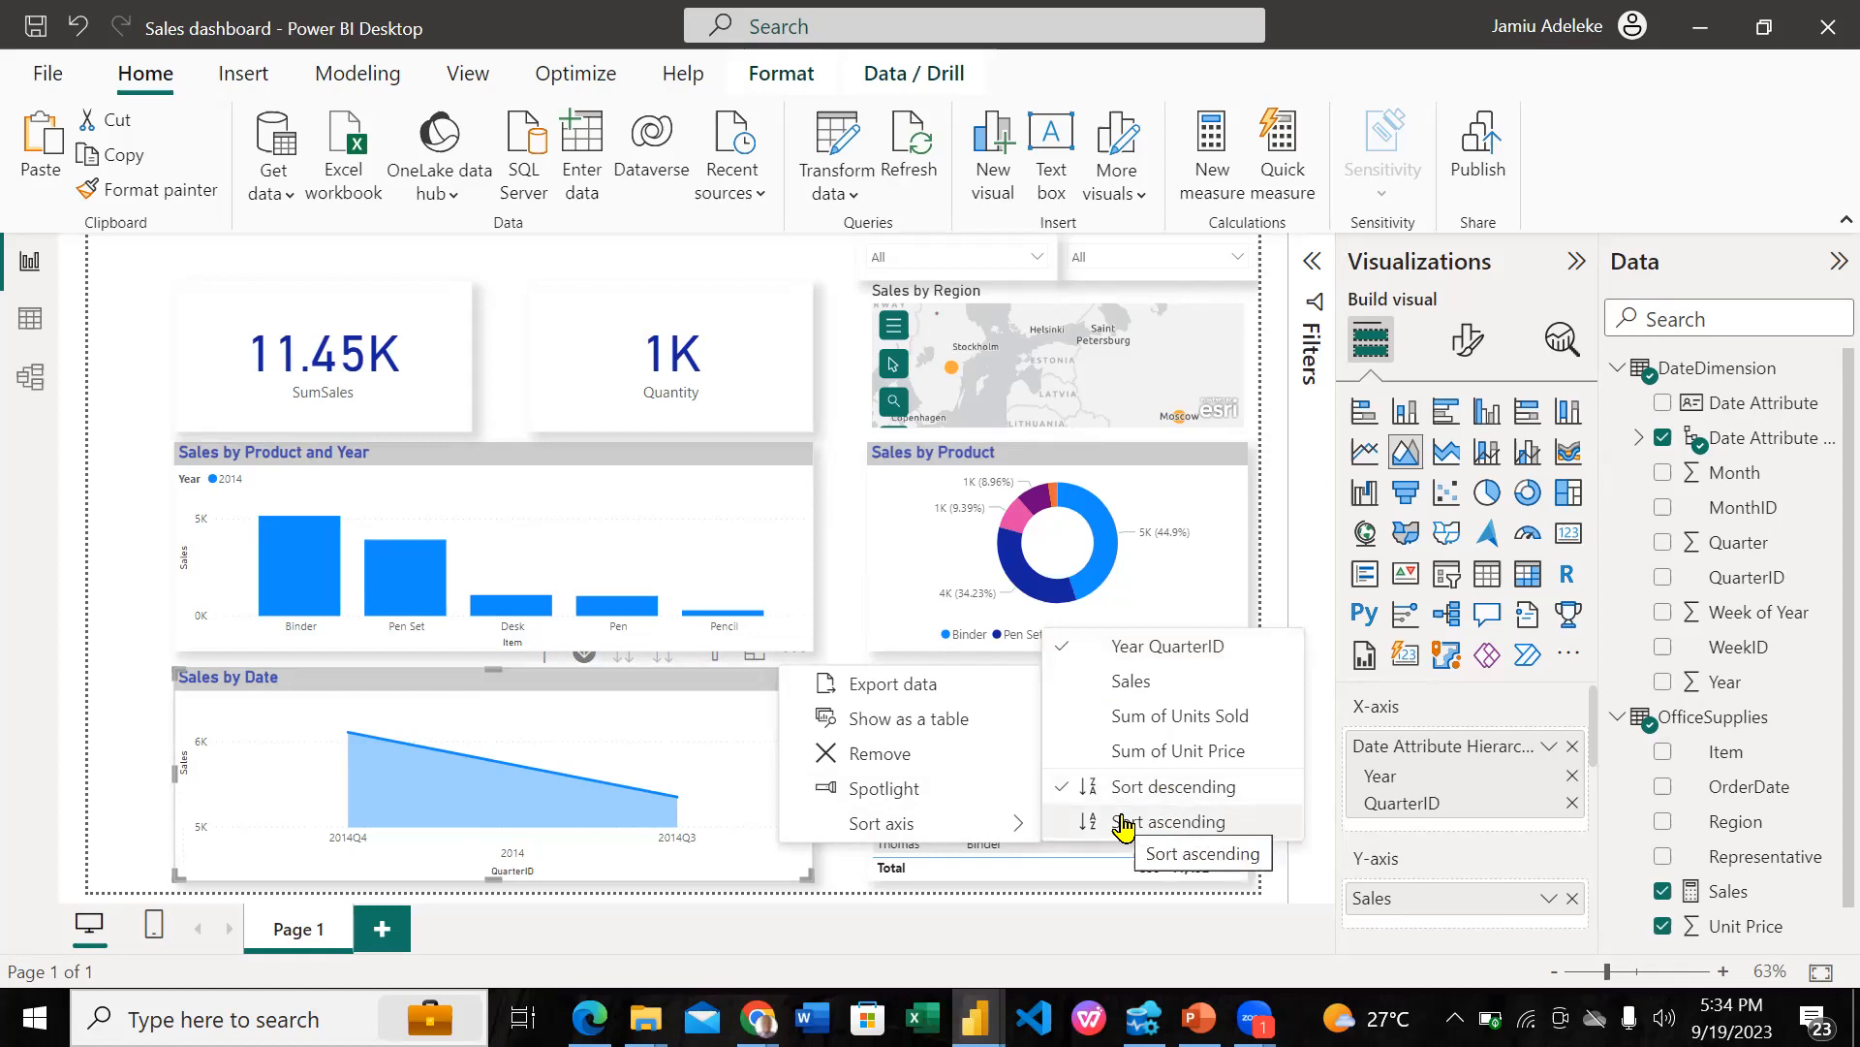
pyautogui.click(727, 801)
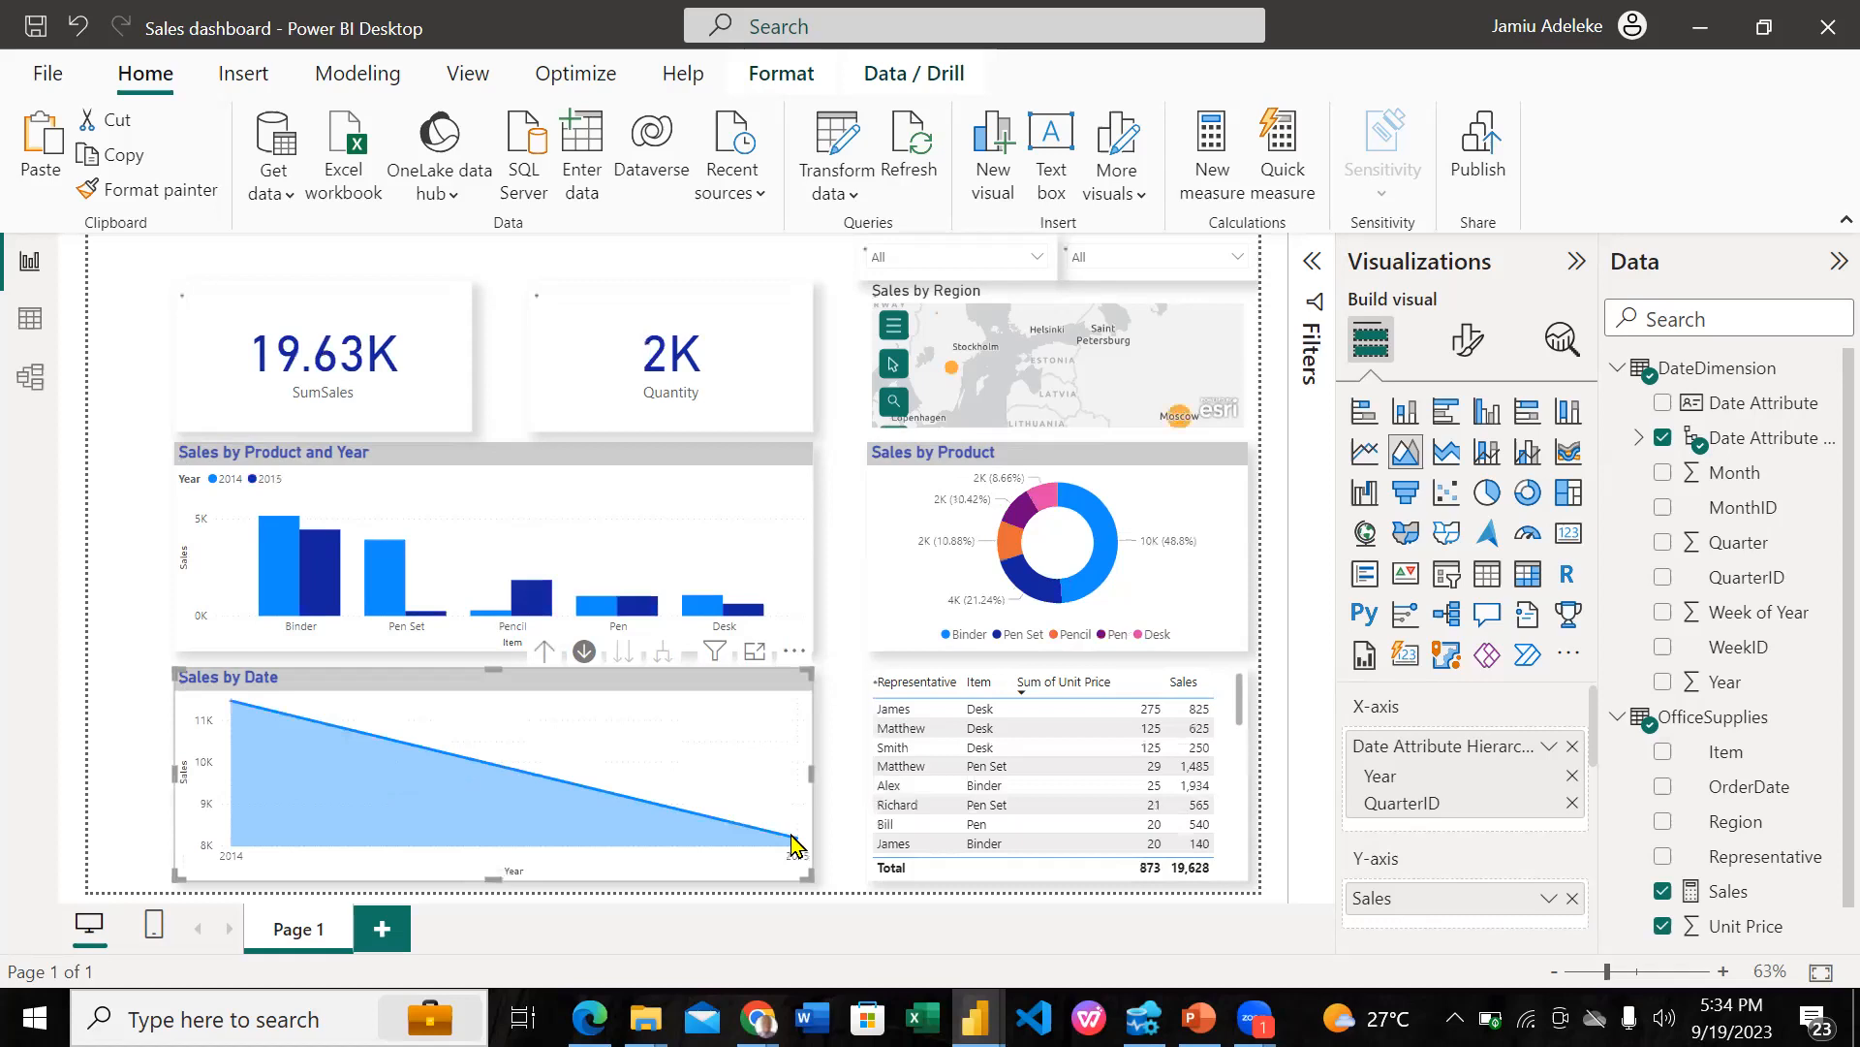
# Step: Drill into 2015 in the Sales by Date chart, return to the year level and turn drill mode off
pyautogui.click(795, 843)
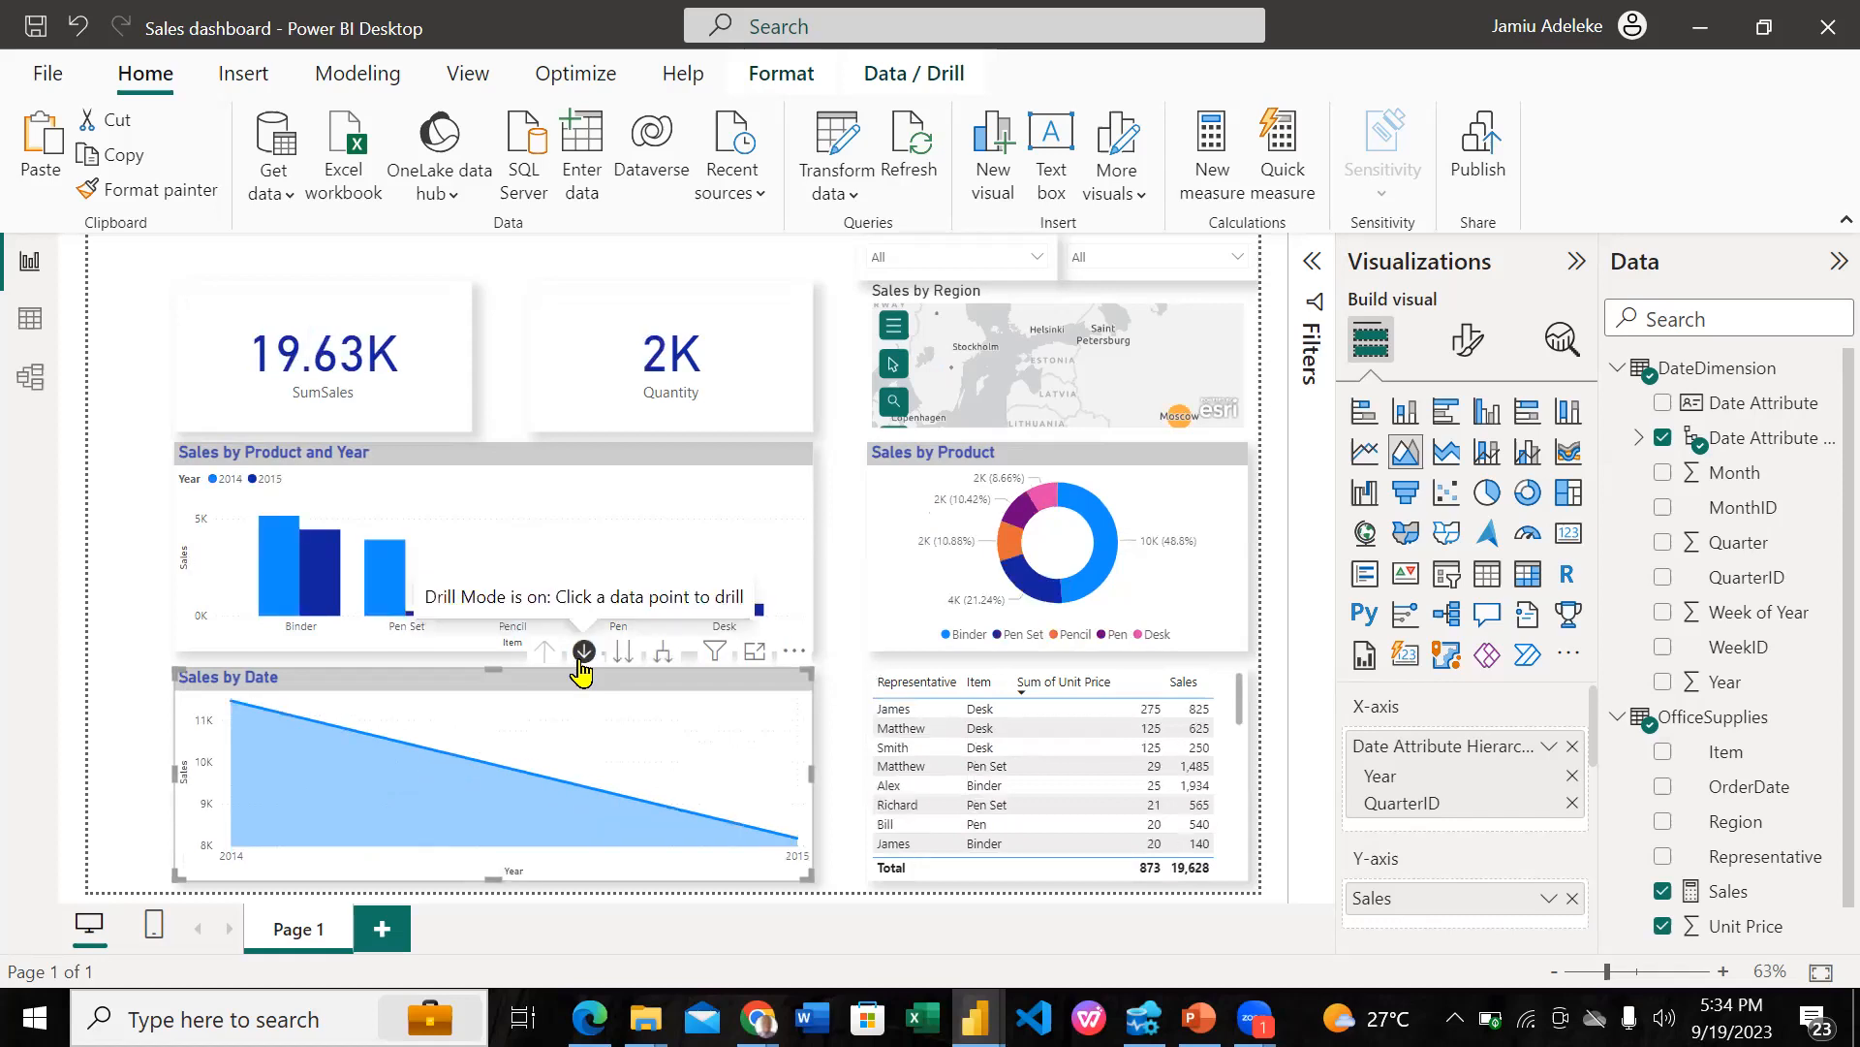
pyautogui.click(582, 655)
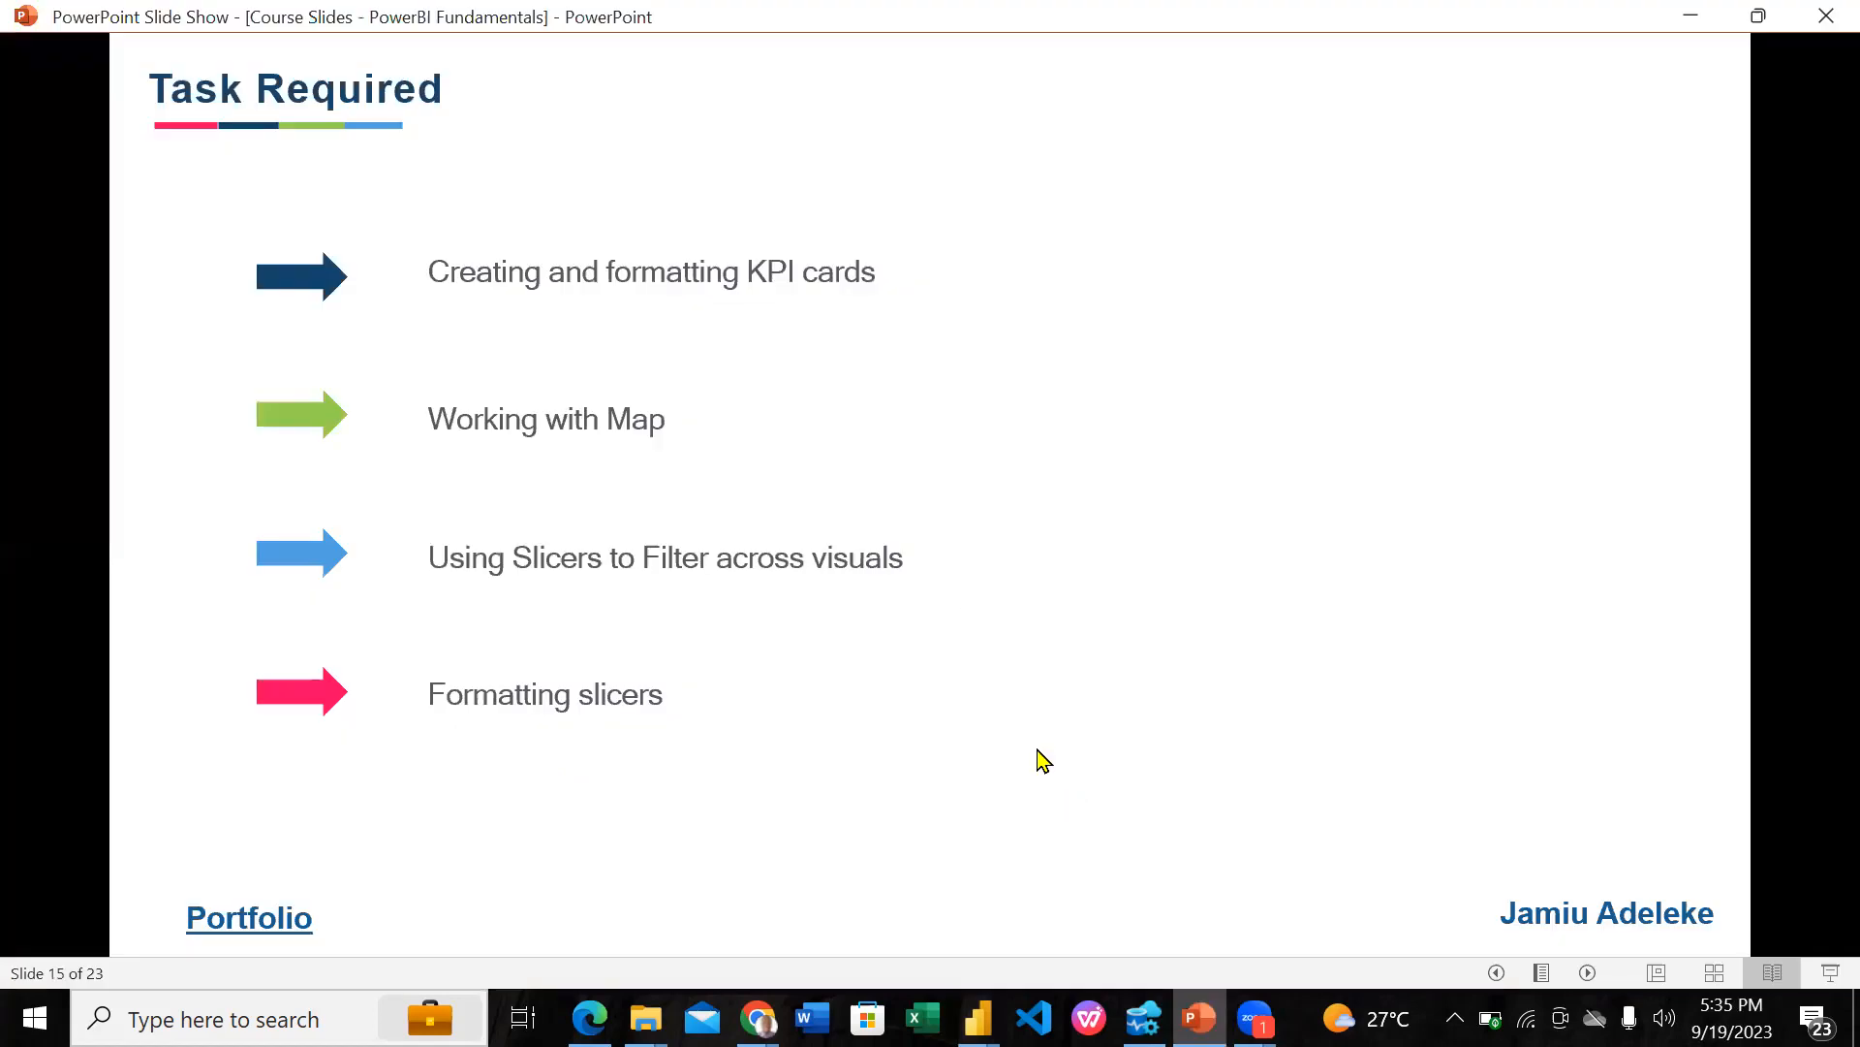
# Step: Advance the course slides through the required tasks to the list on textboxes and slicer interactions
pyautogui.click(1041, 761)
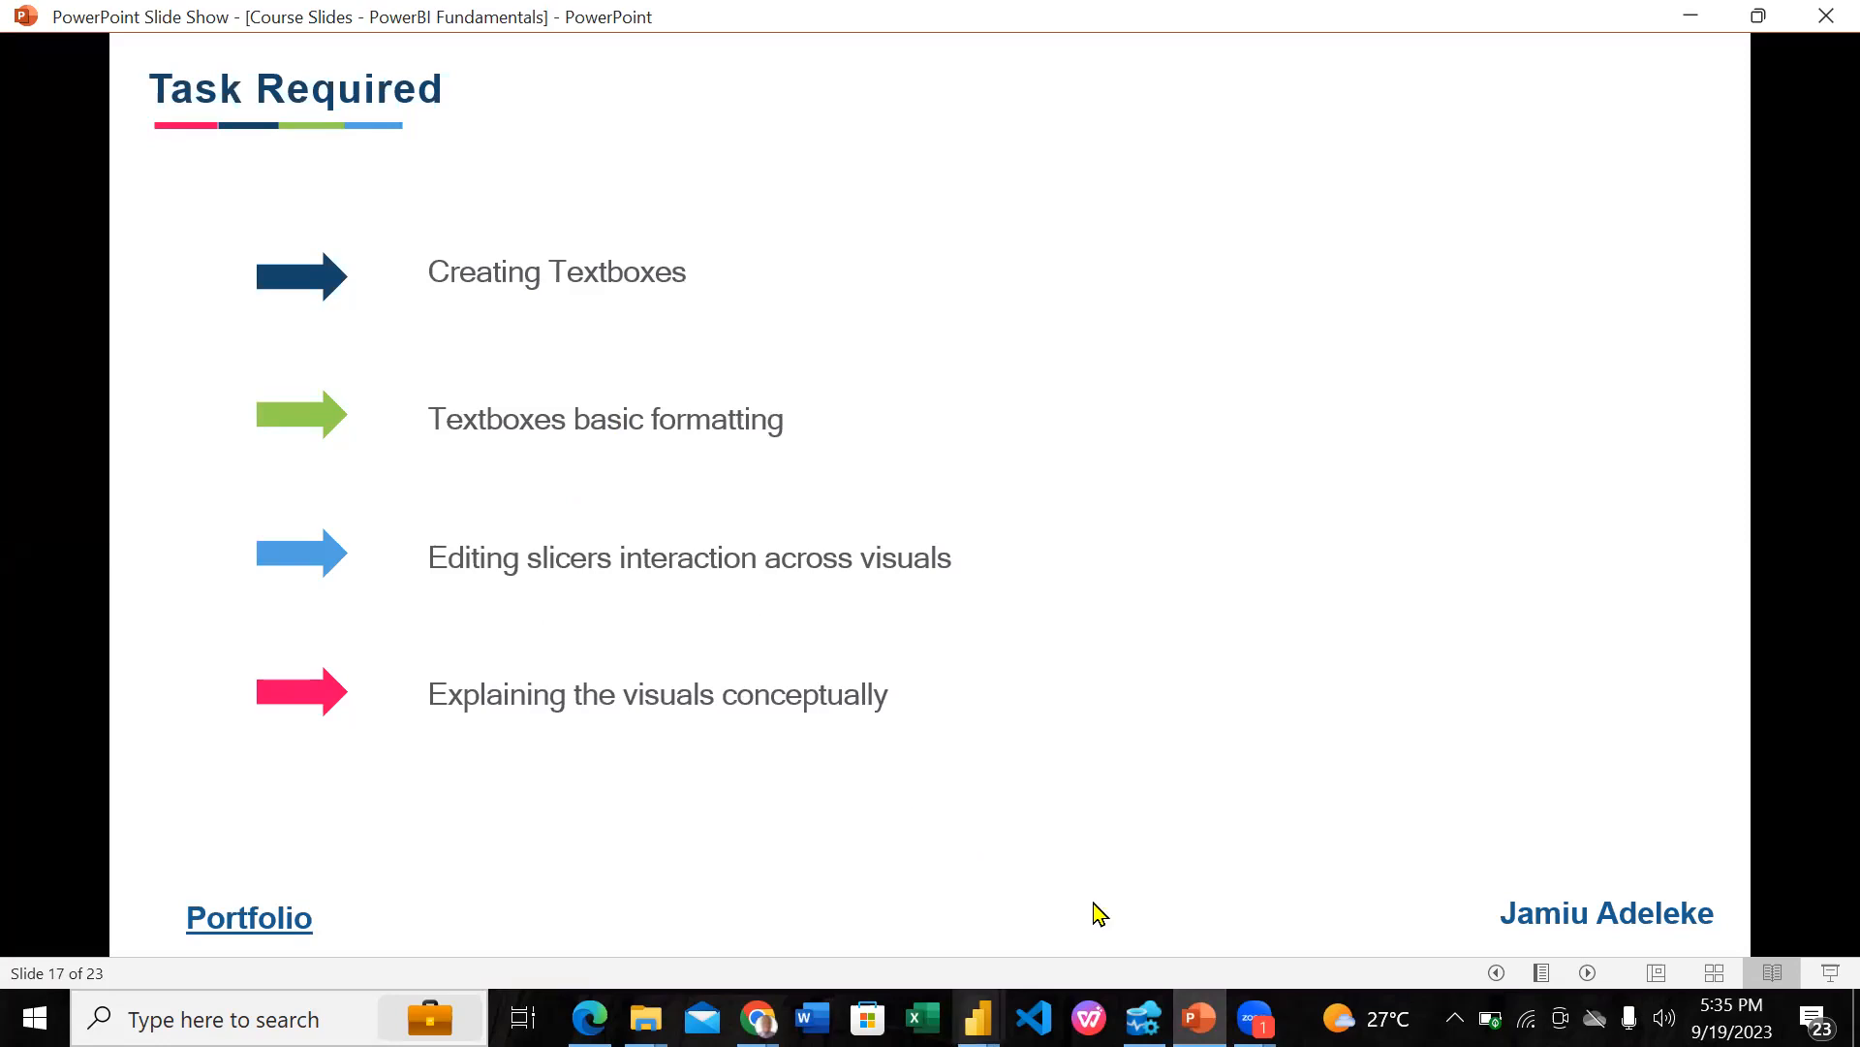
pyautogui.click(1097, 781)
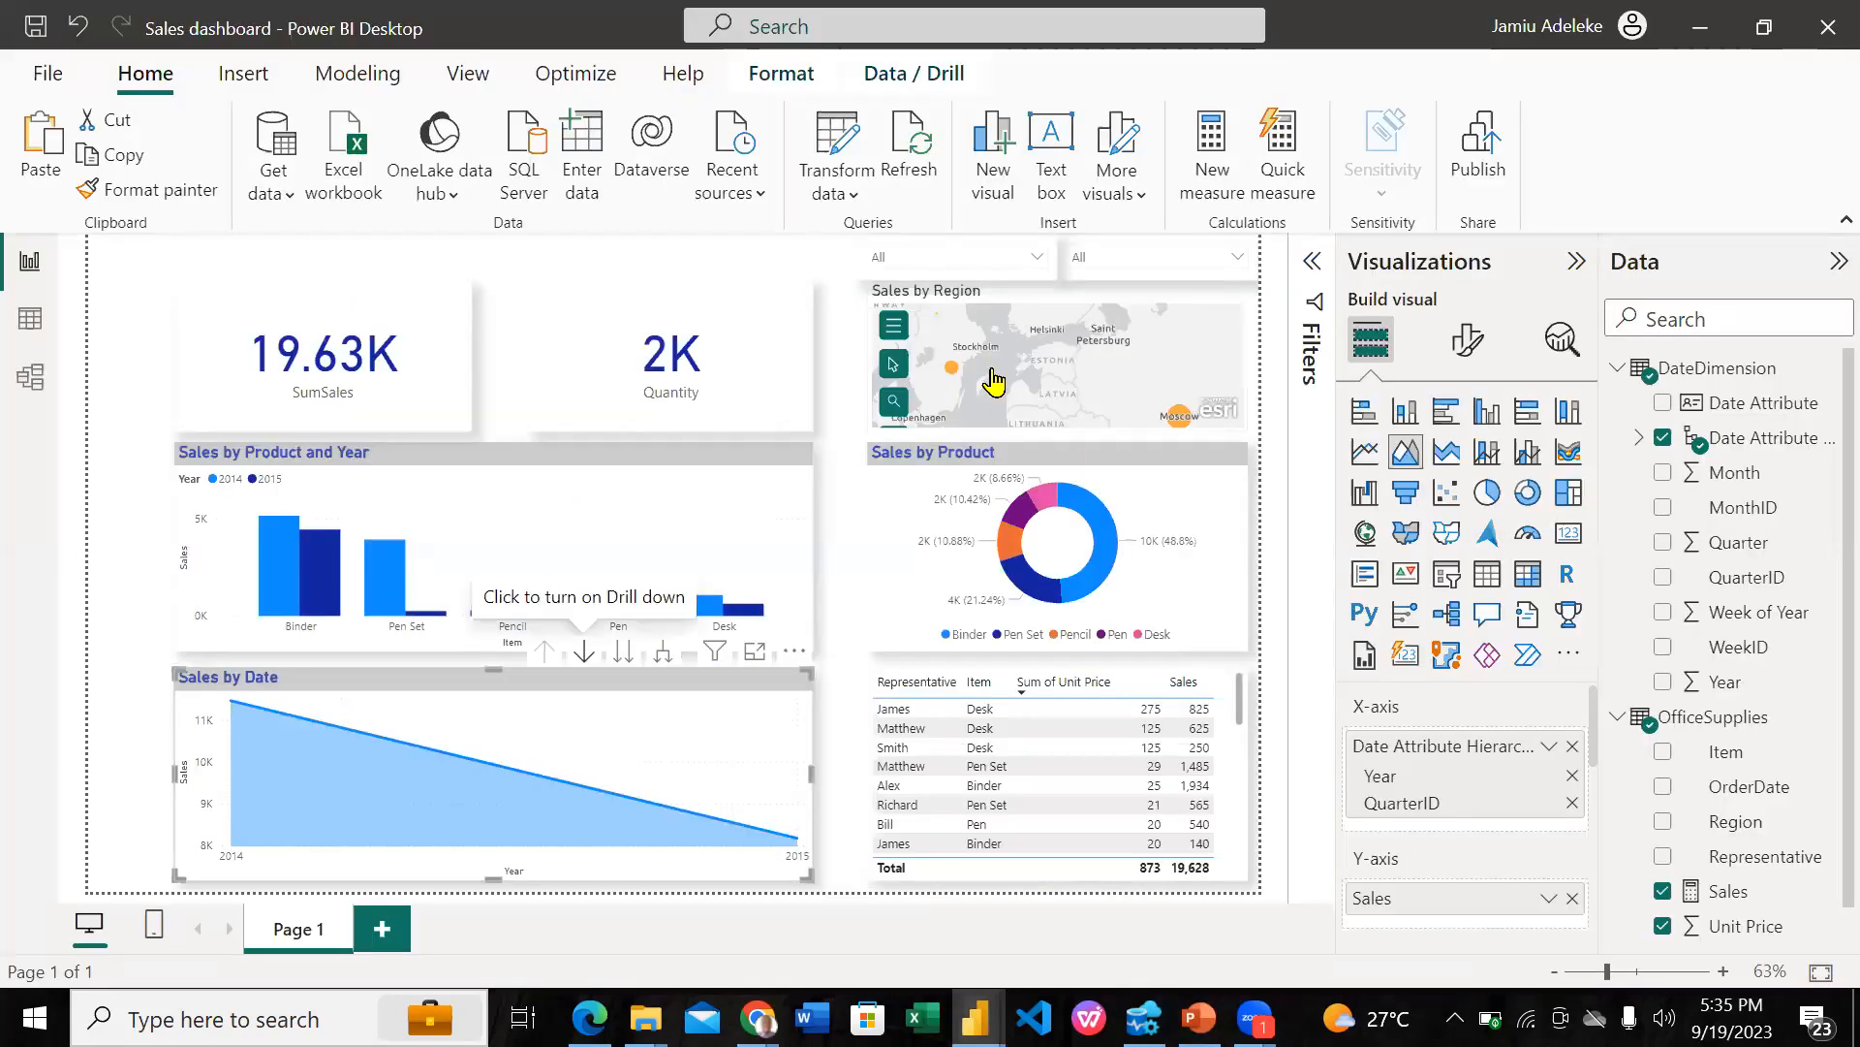
# Step: Filter the Sales dashboard to 2014 with the Year slicer, collapse its list and inspect the Sales by Date point
pyautogui.click(1035, 257)
pyautogui.click(911, 286)
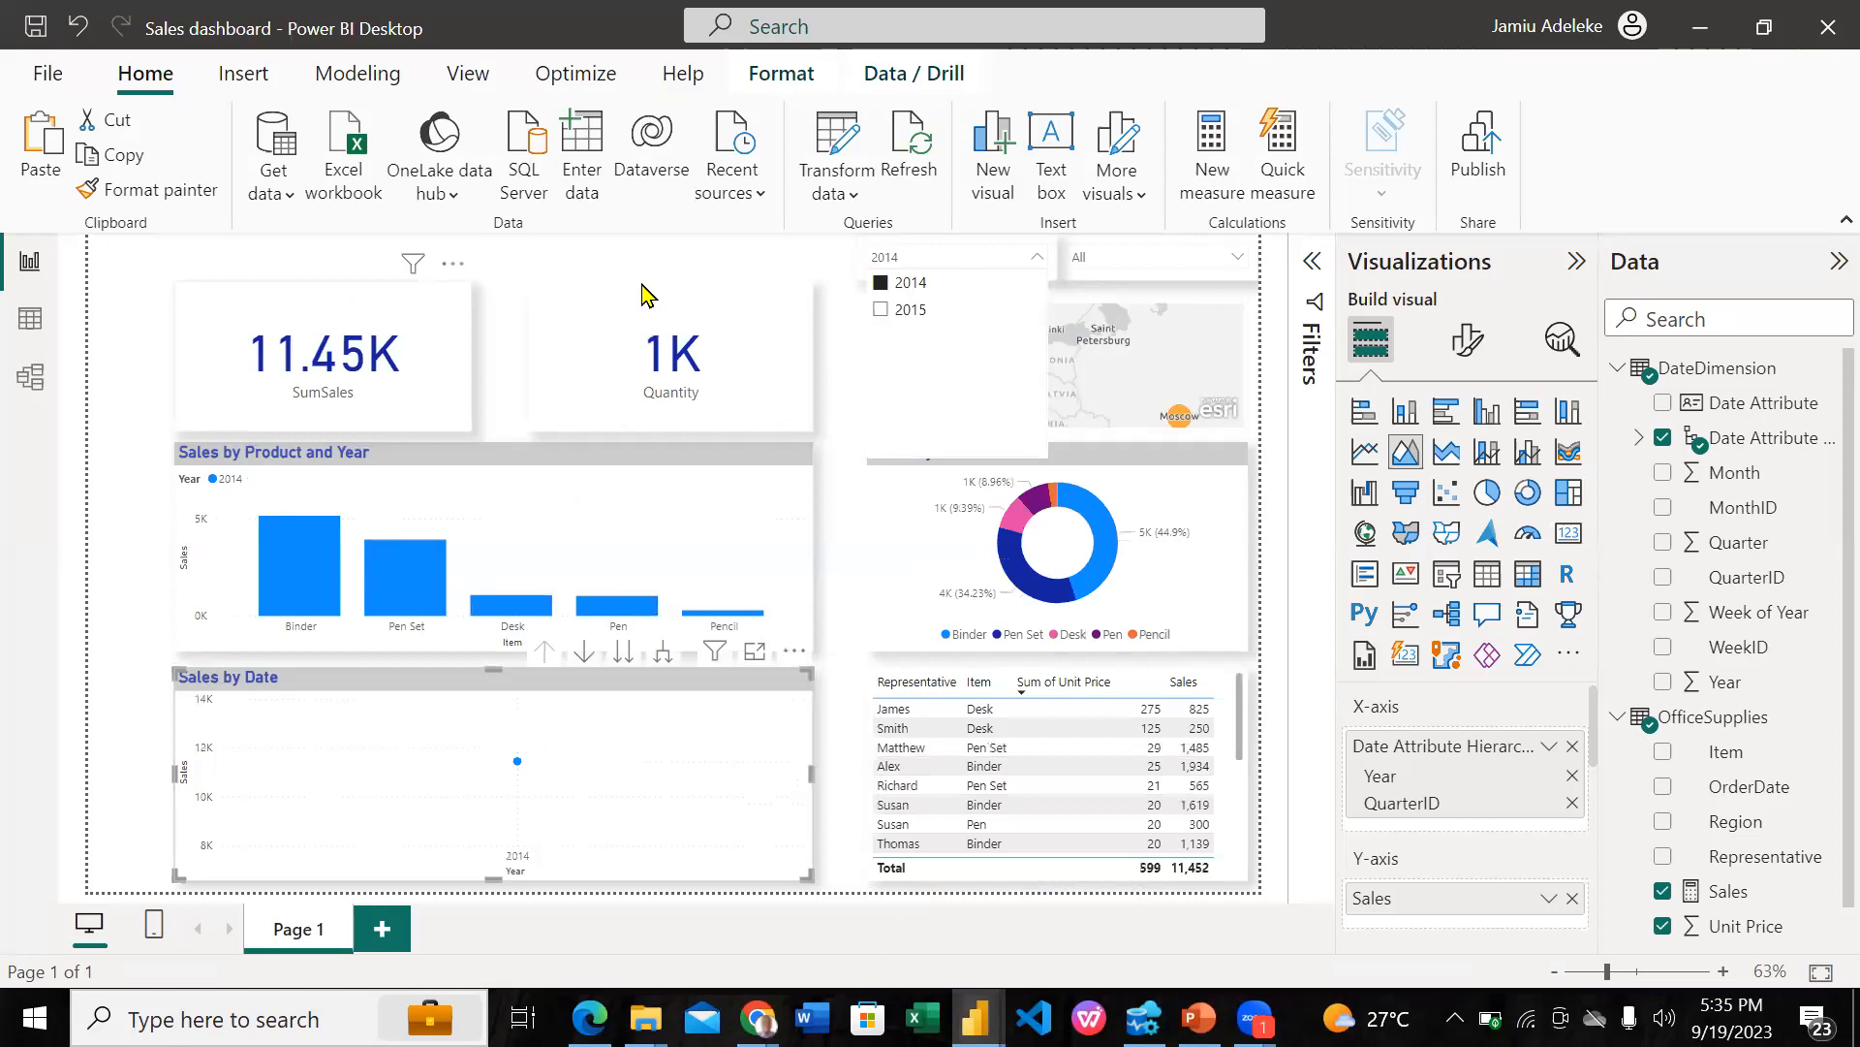
pyautogui.click(841, 359)
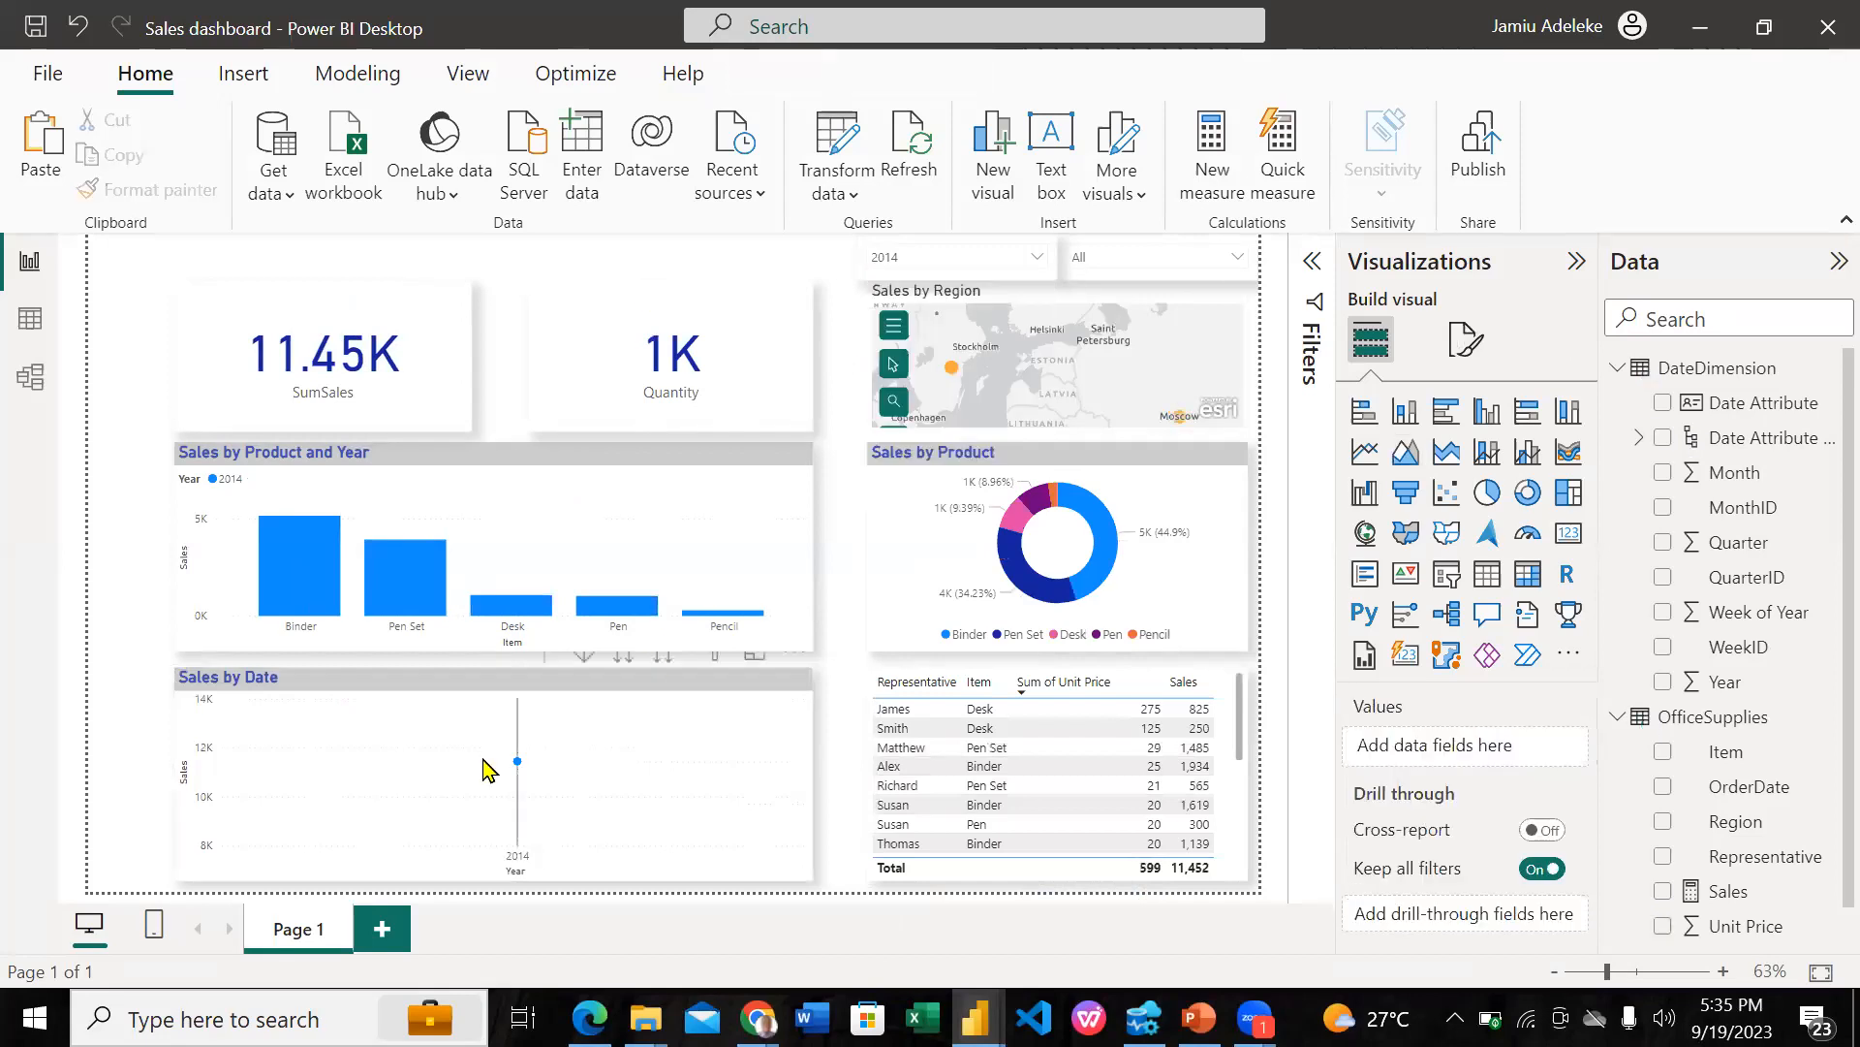
pyautogui.moveTo(519, 764)
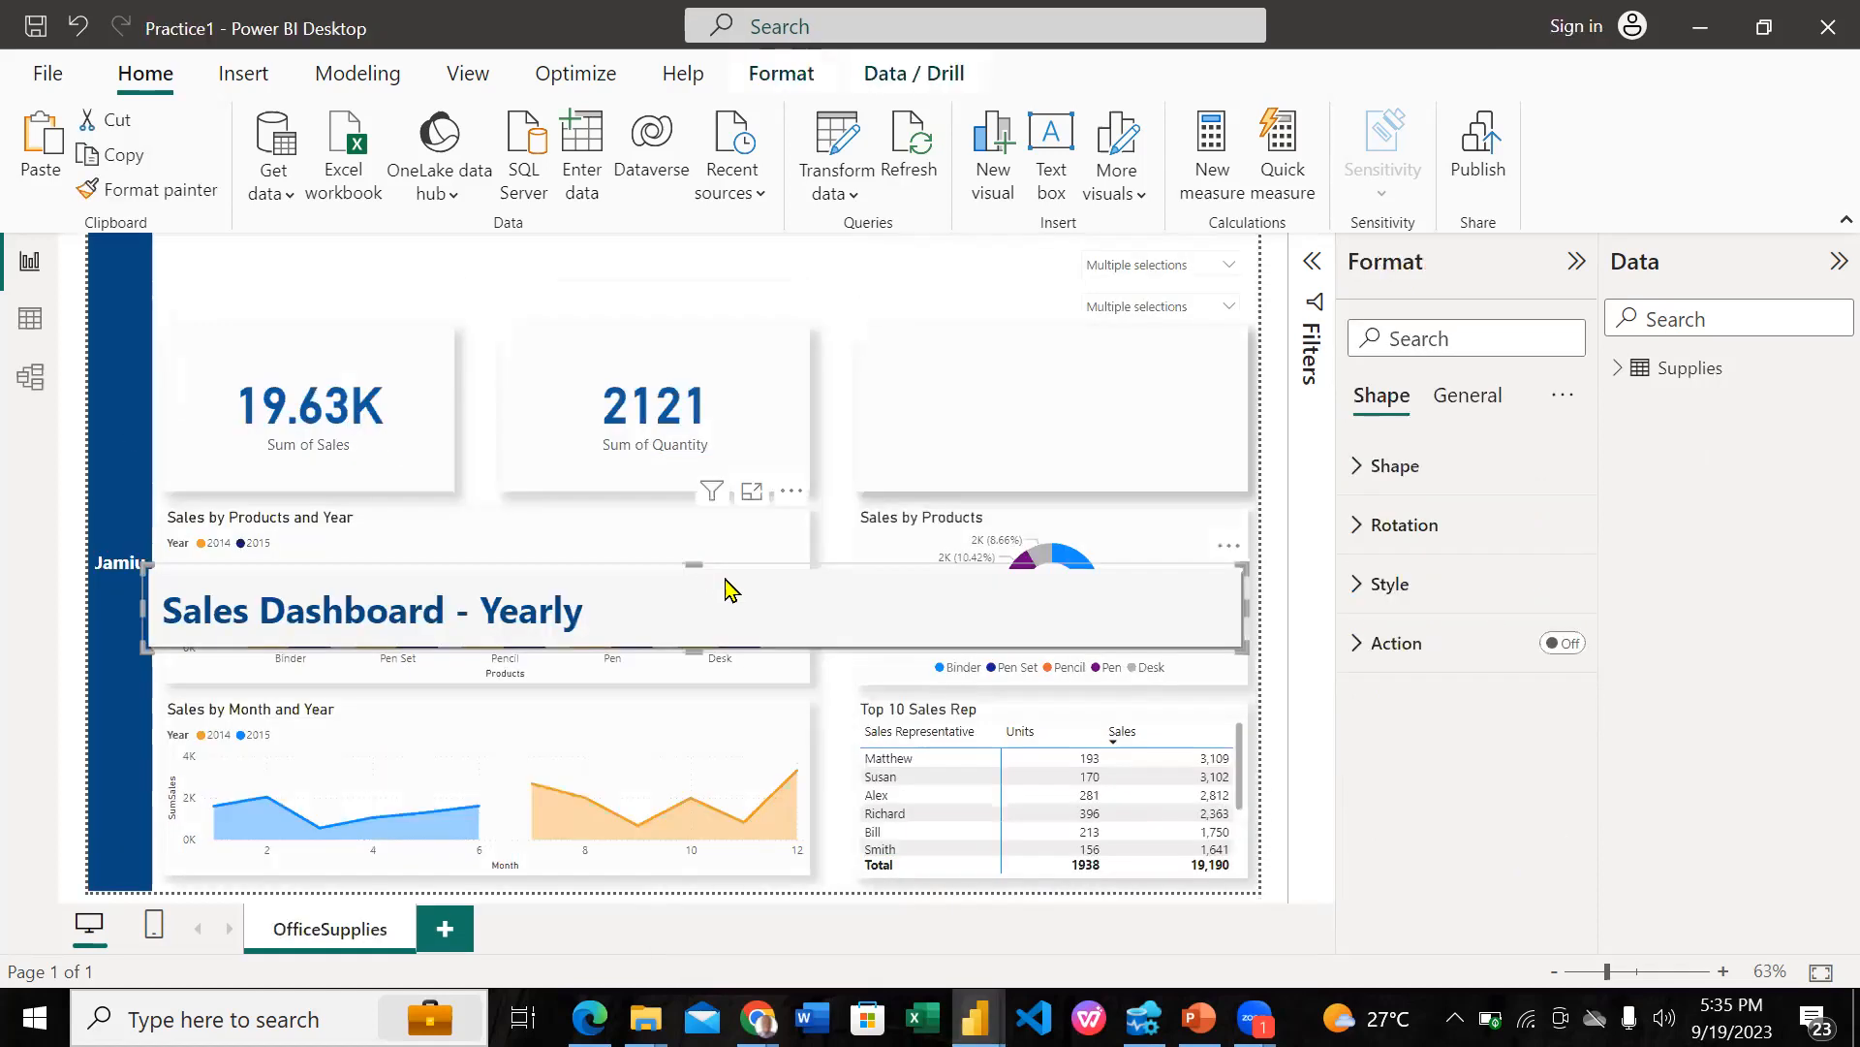
# Step: Move the Sales Dashboard - Yearly banner to the top edge of the Practice1 report page and deselect it
pyautogui.moveTo(773, 234); pyautogui.dragTo(768, 235)
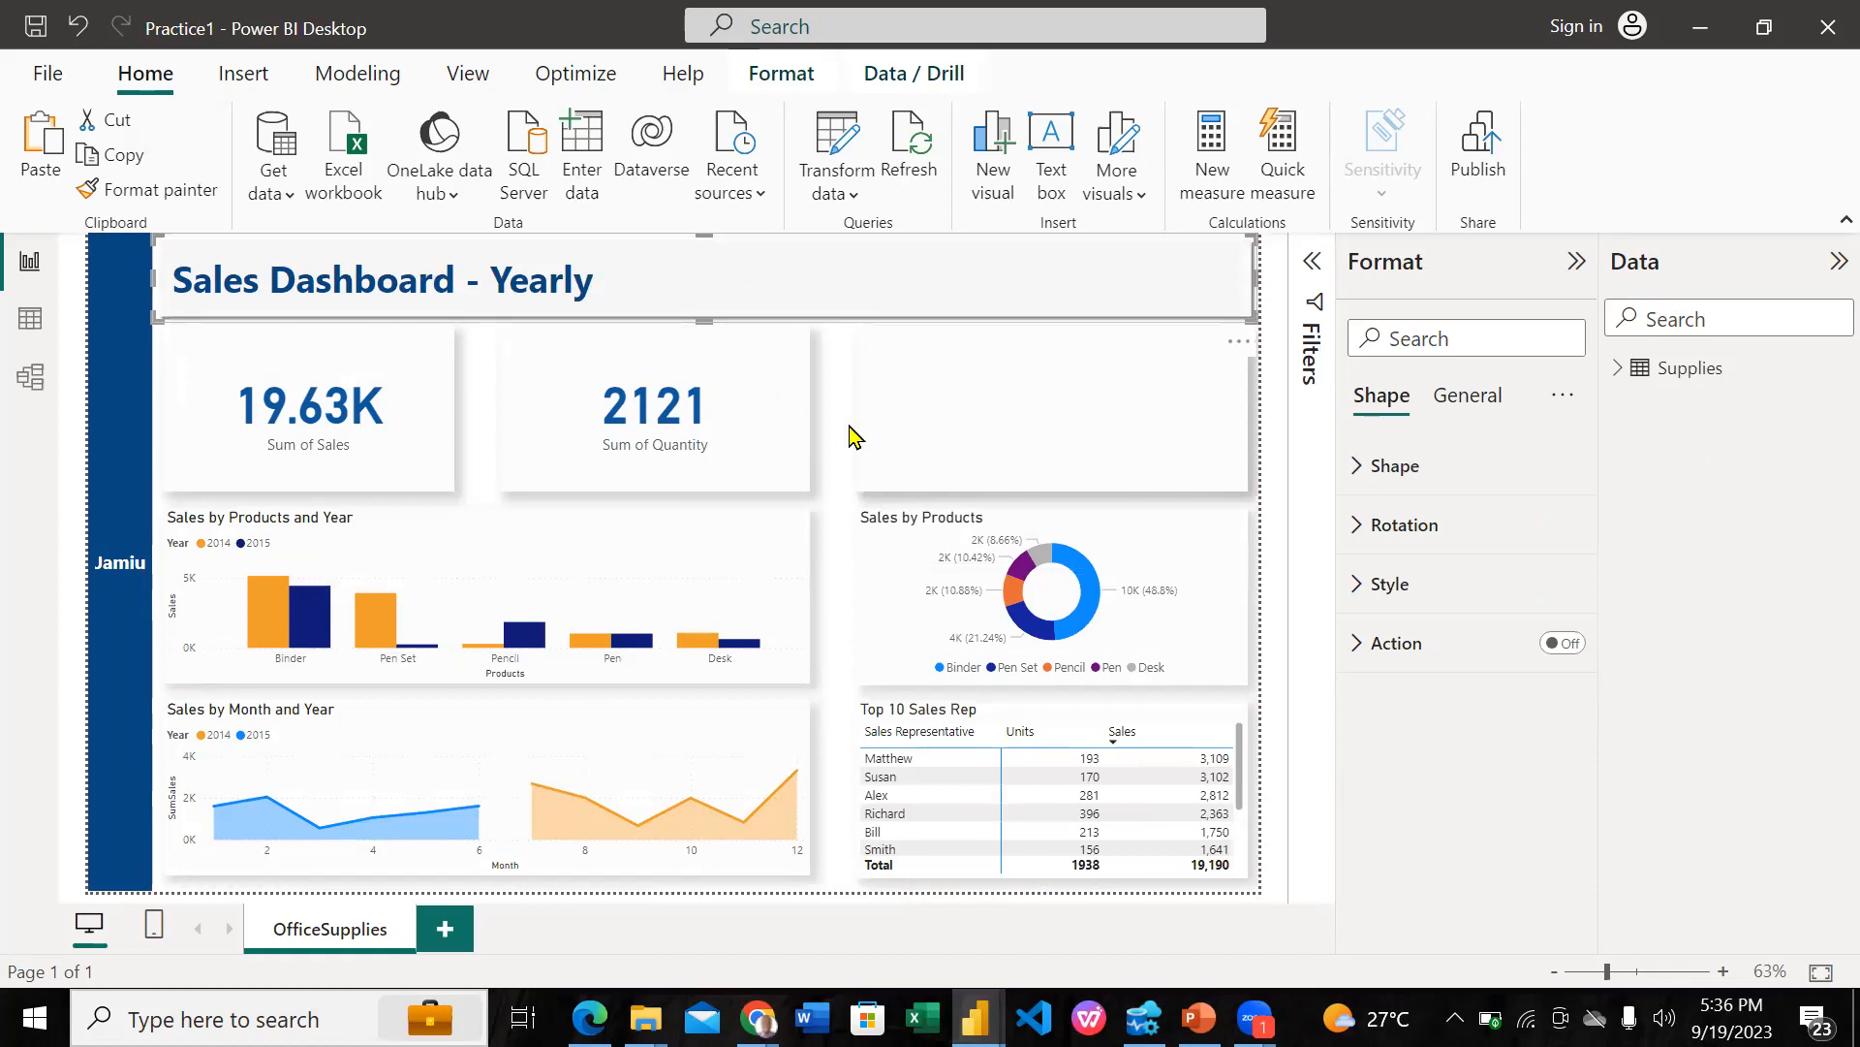
pyautogui.click(820, 349)
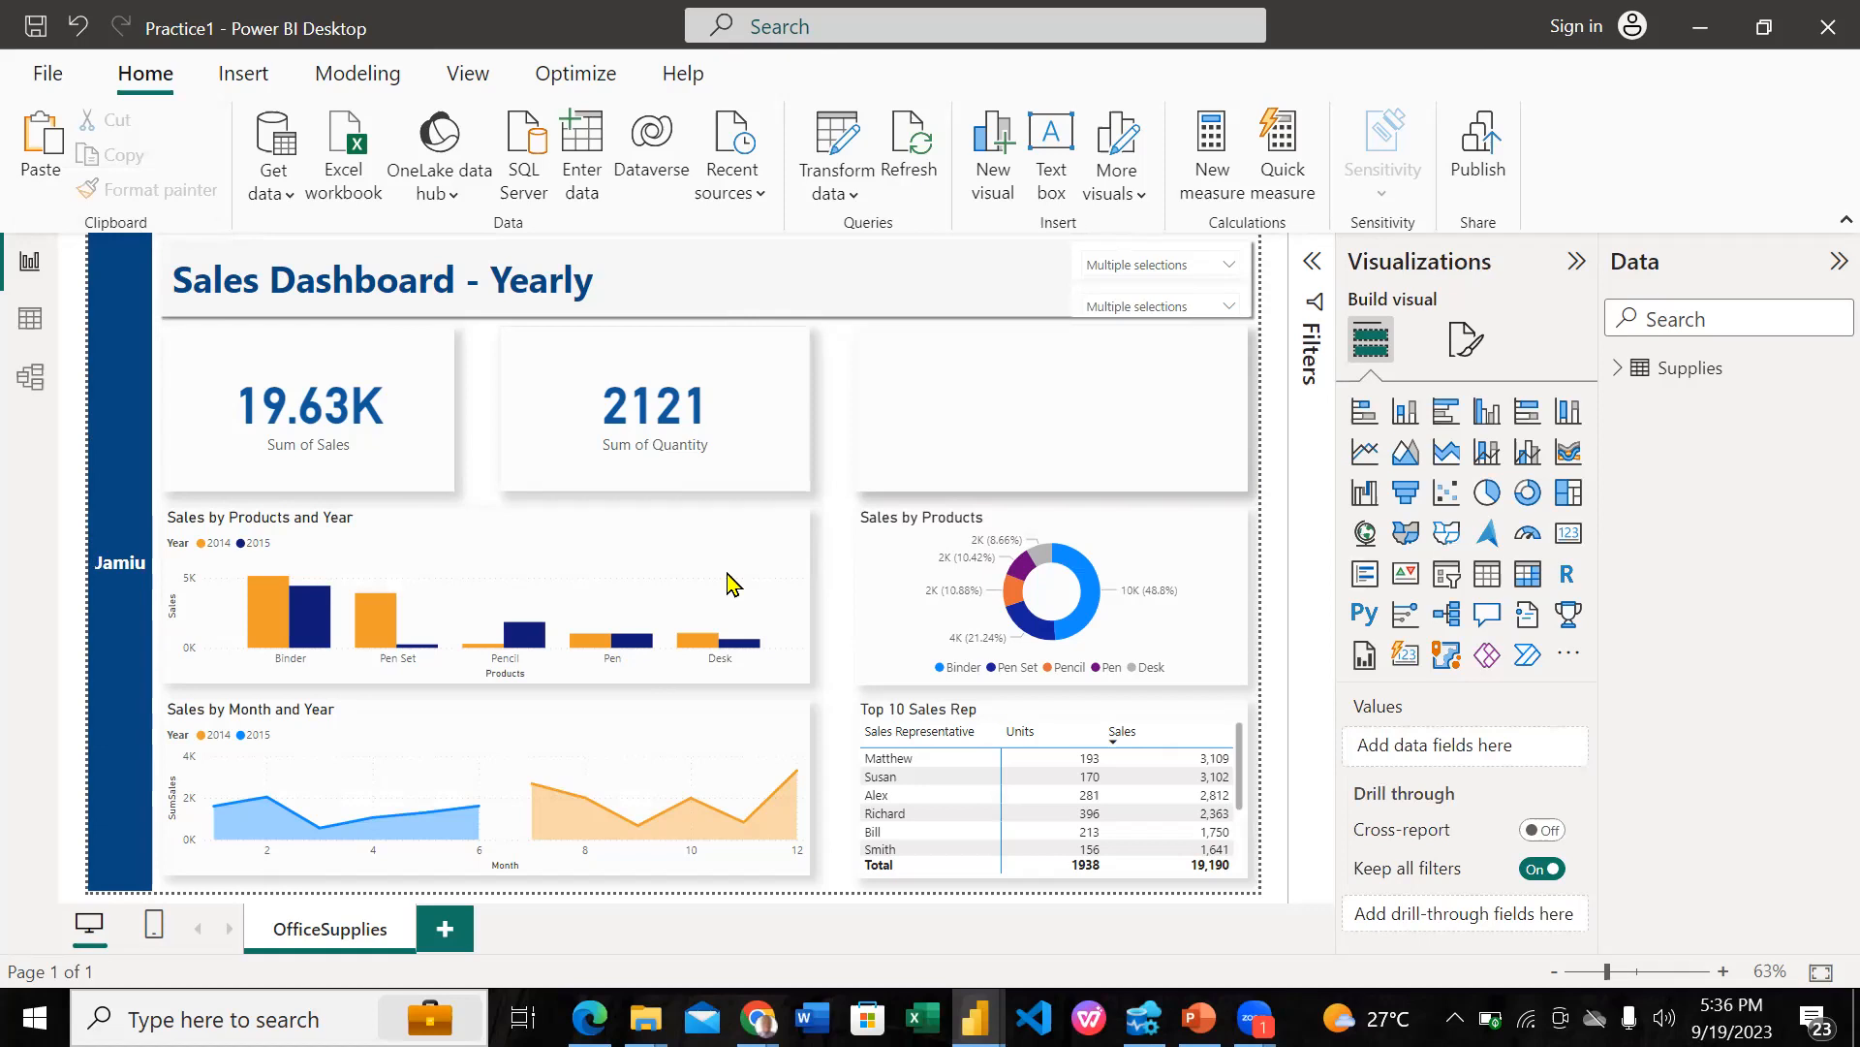
# Step: Switch to the Sales dashboard report and recolour the 2014 columns of the Sales by Product and Year chart dark orange
pyautogui.moveTo(976, 1018)
pyautogui.click(1129, 853)
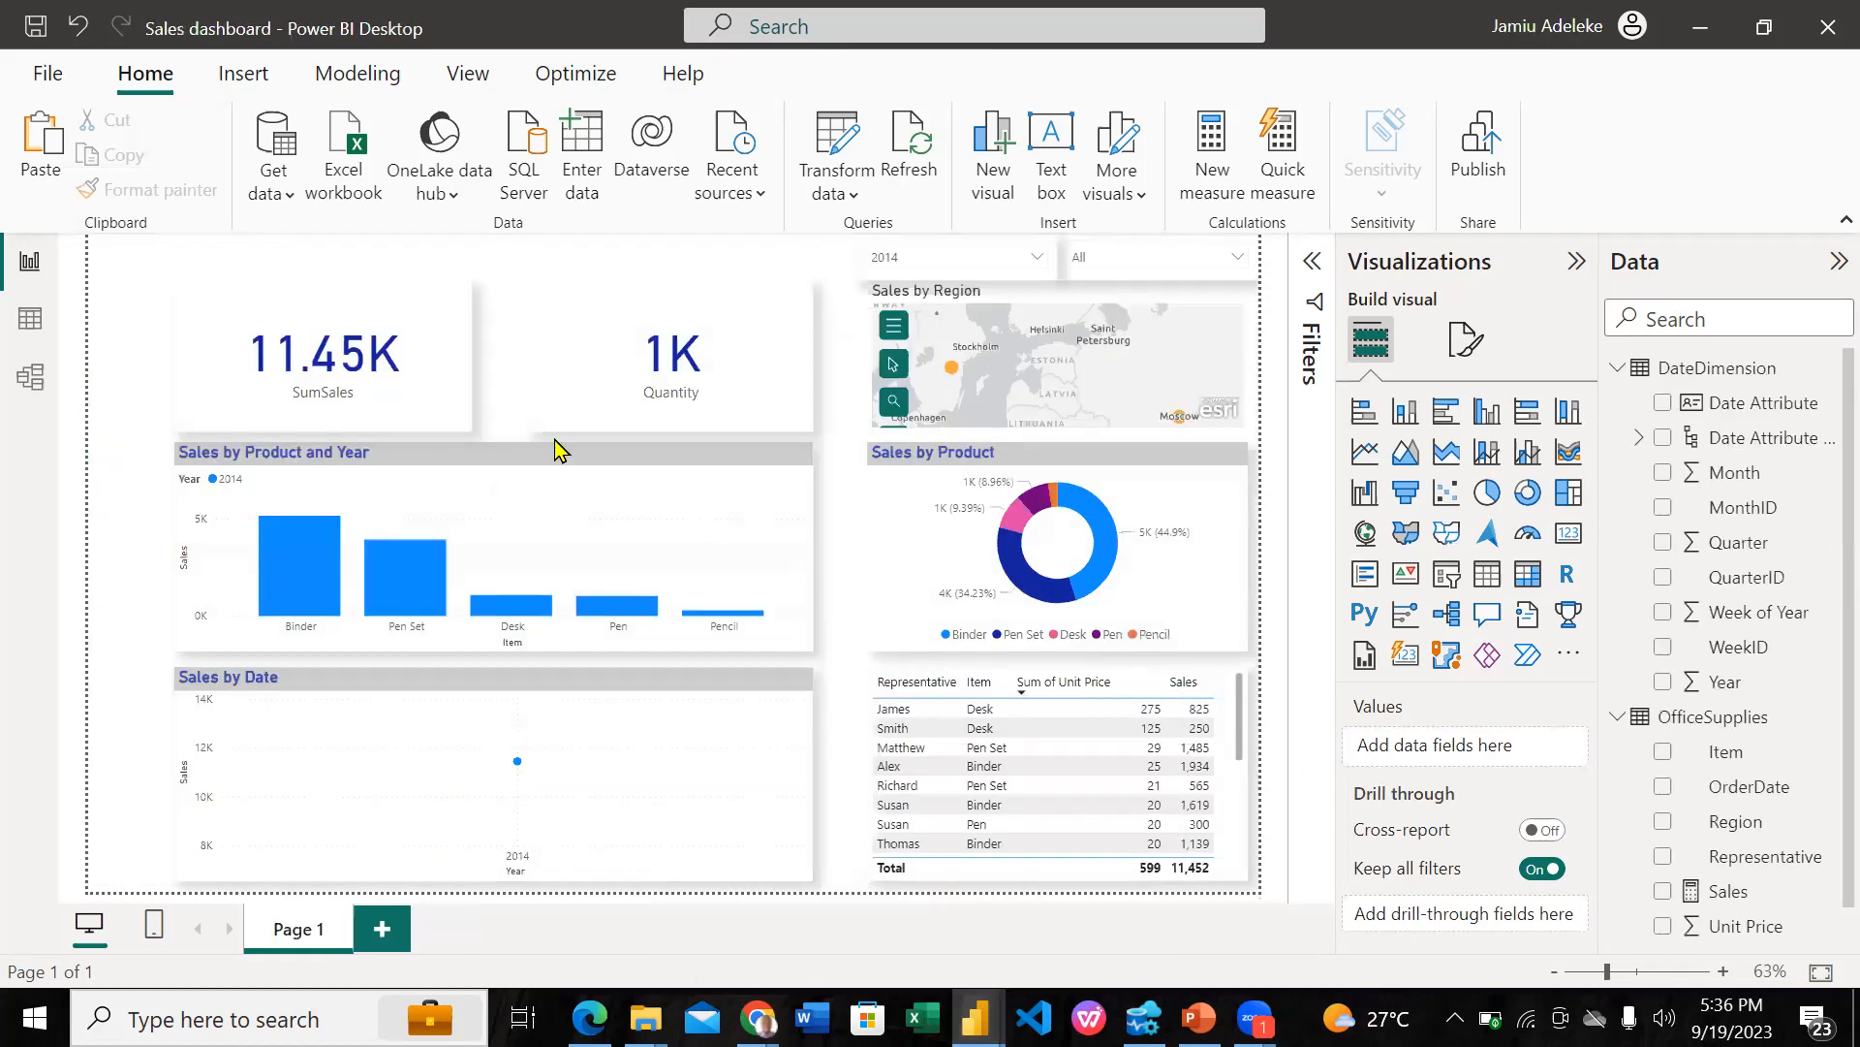
pyautogui.click(804, 459)
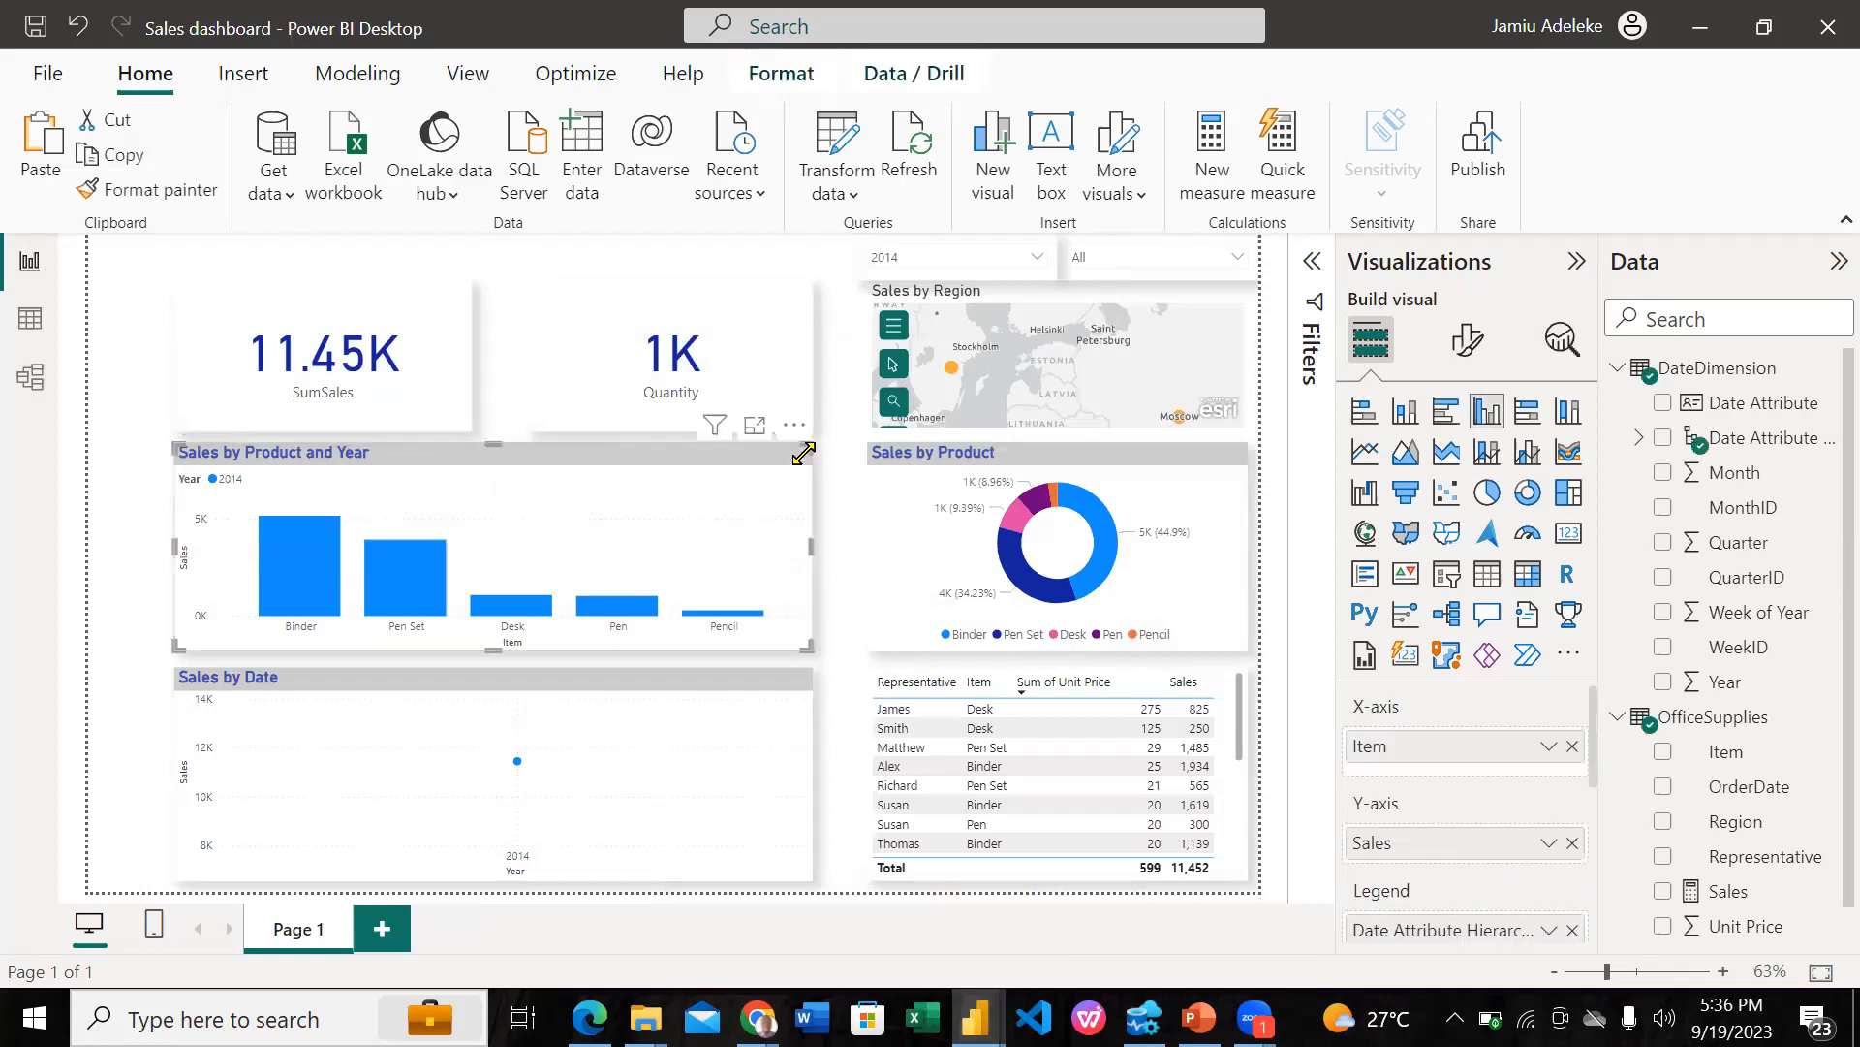
pyautogui.click(1466, 347)
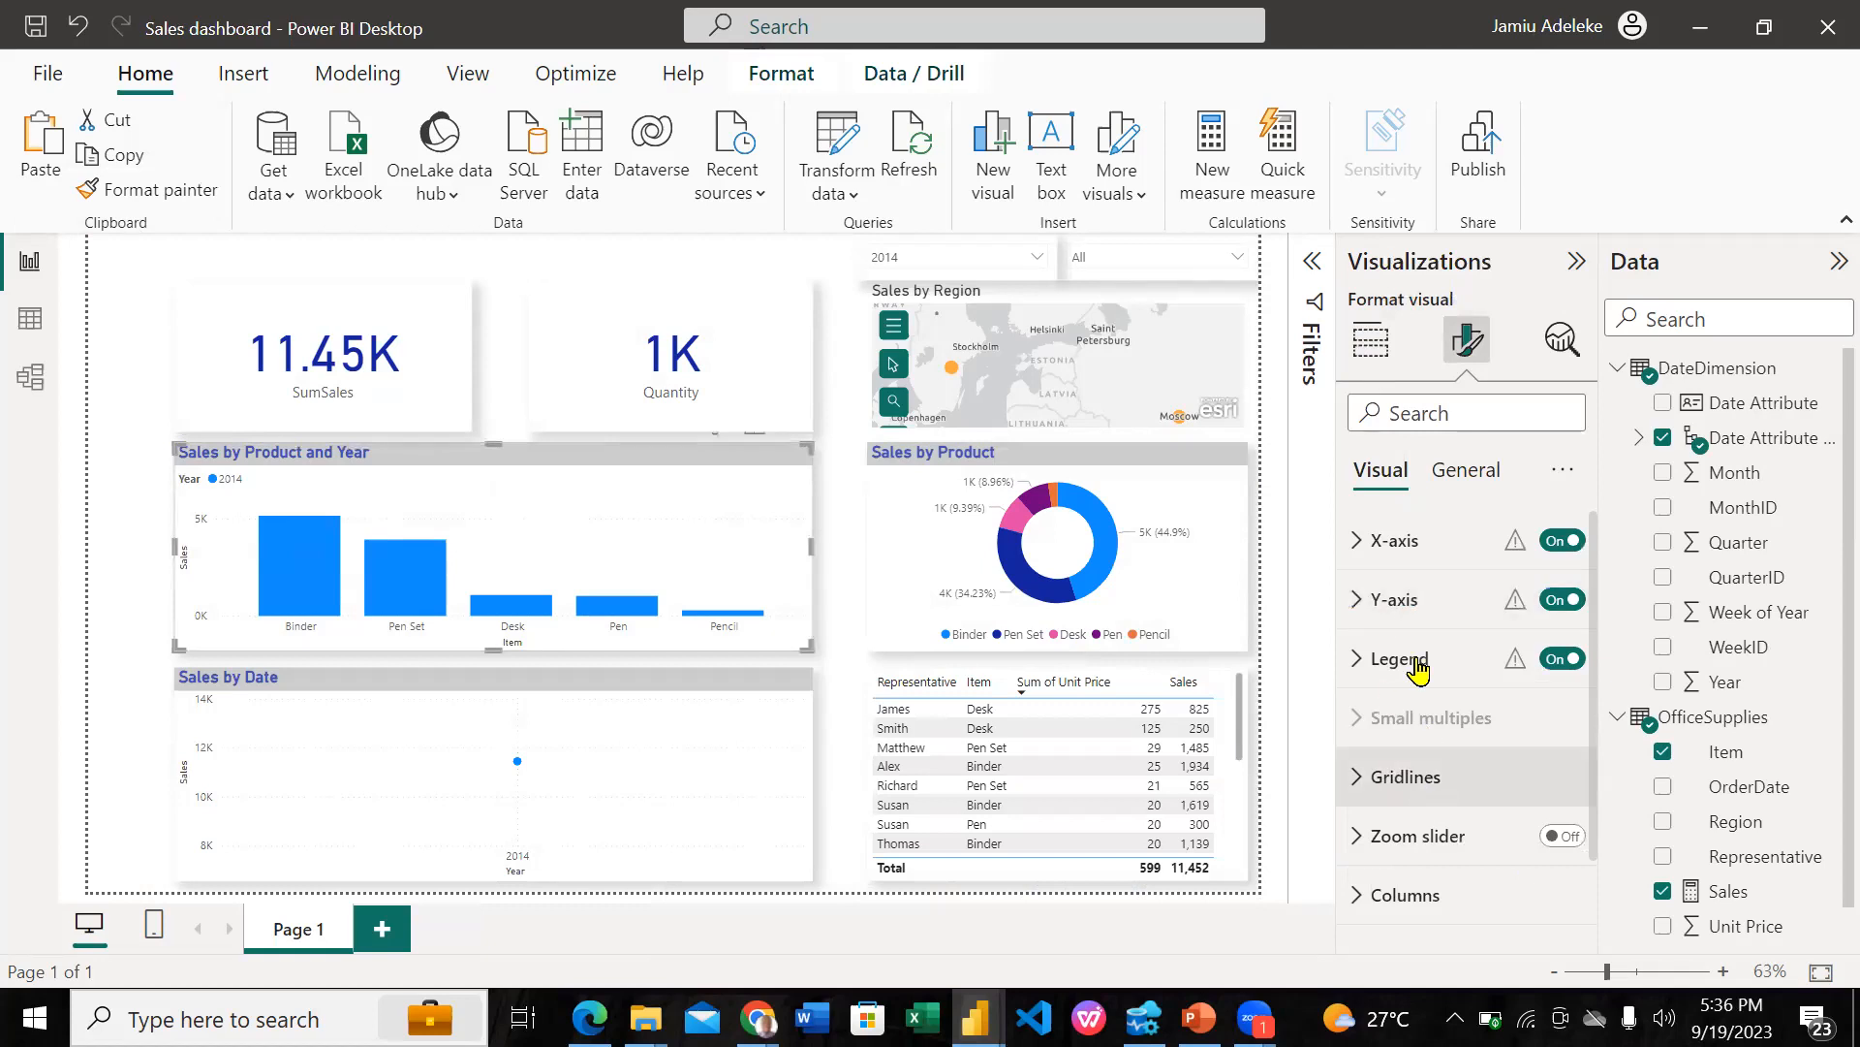
pyautogui.click(1425, 893)
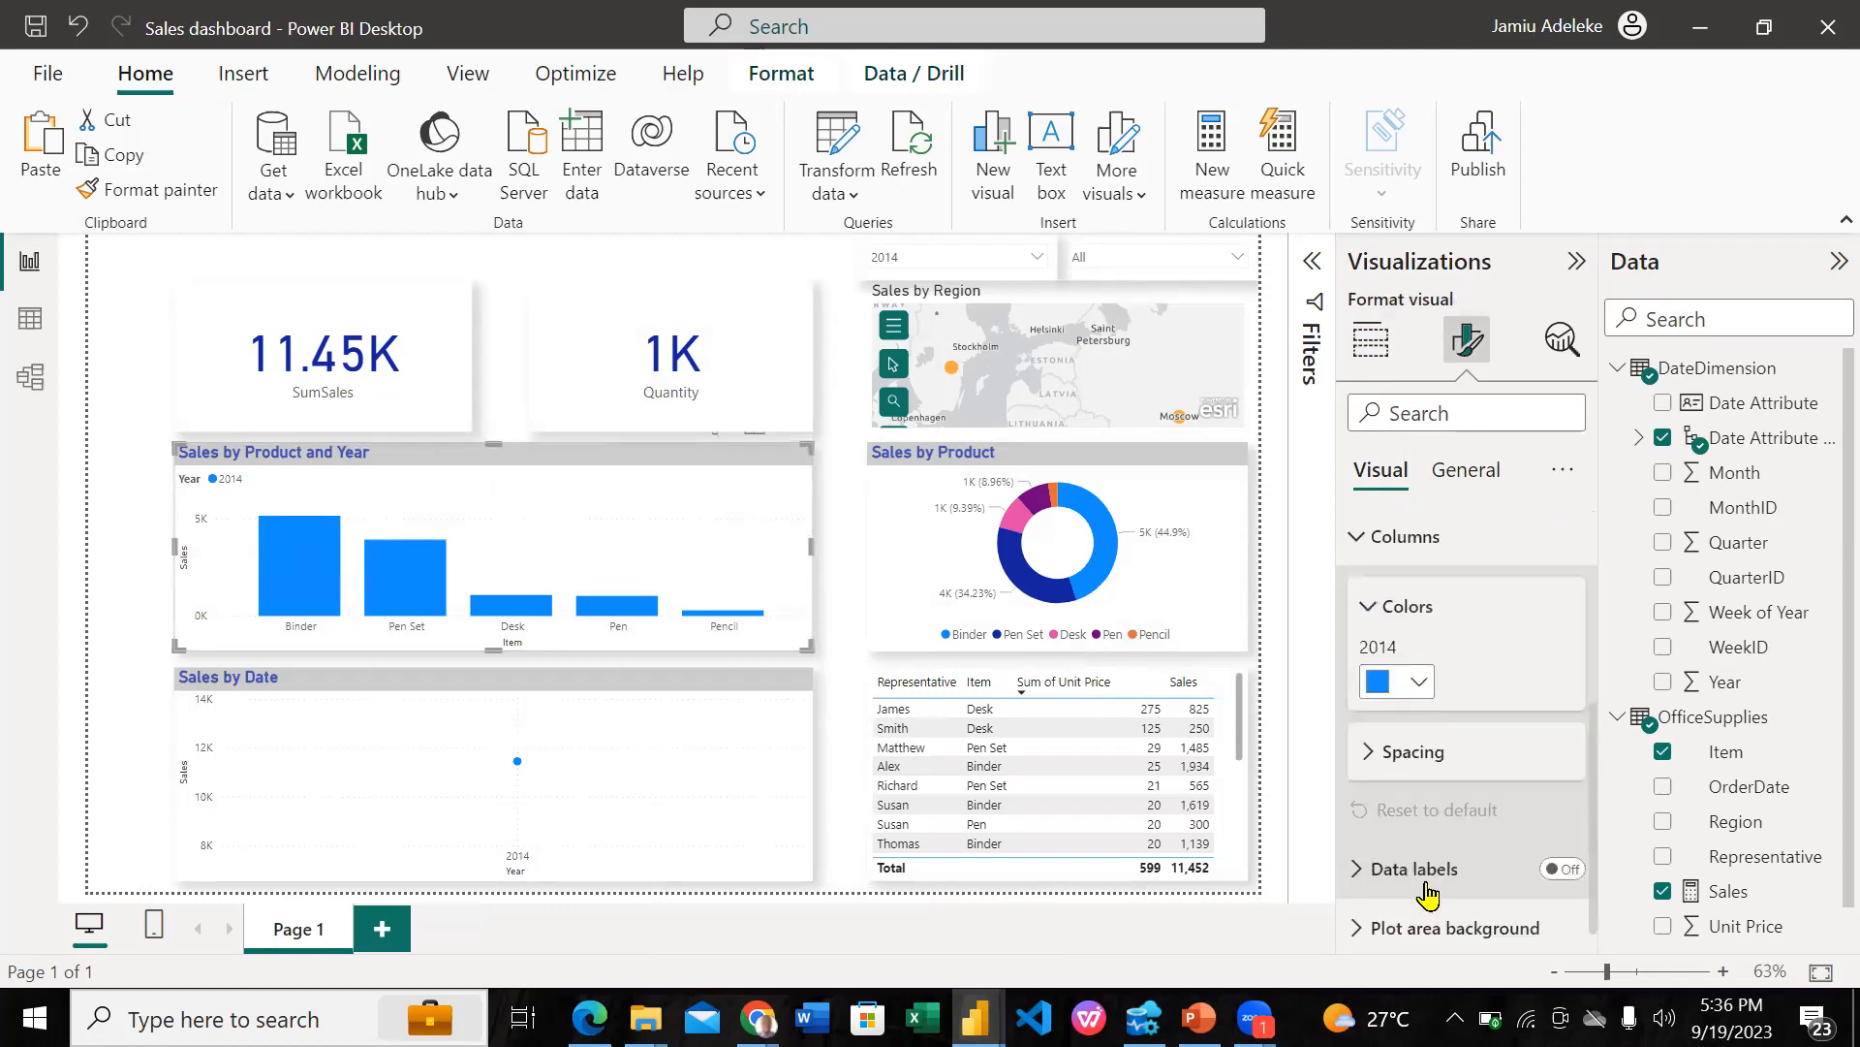
pyautogui.click(1422, 685)
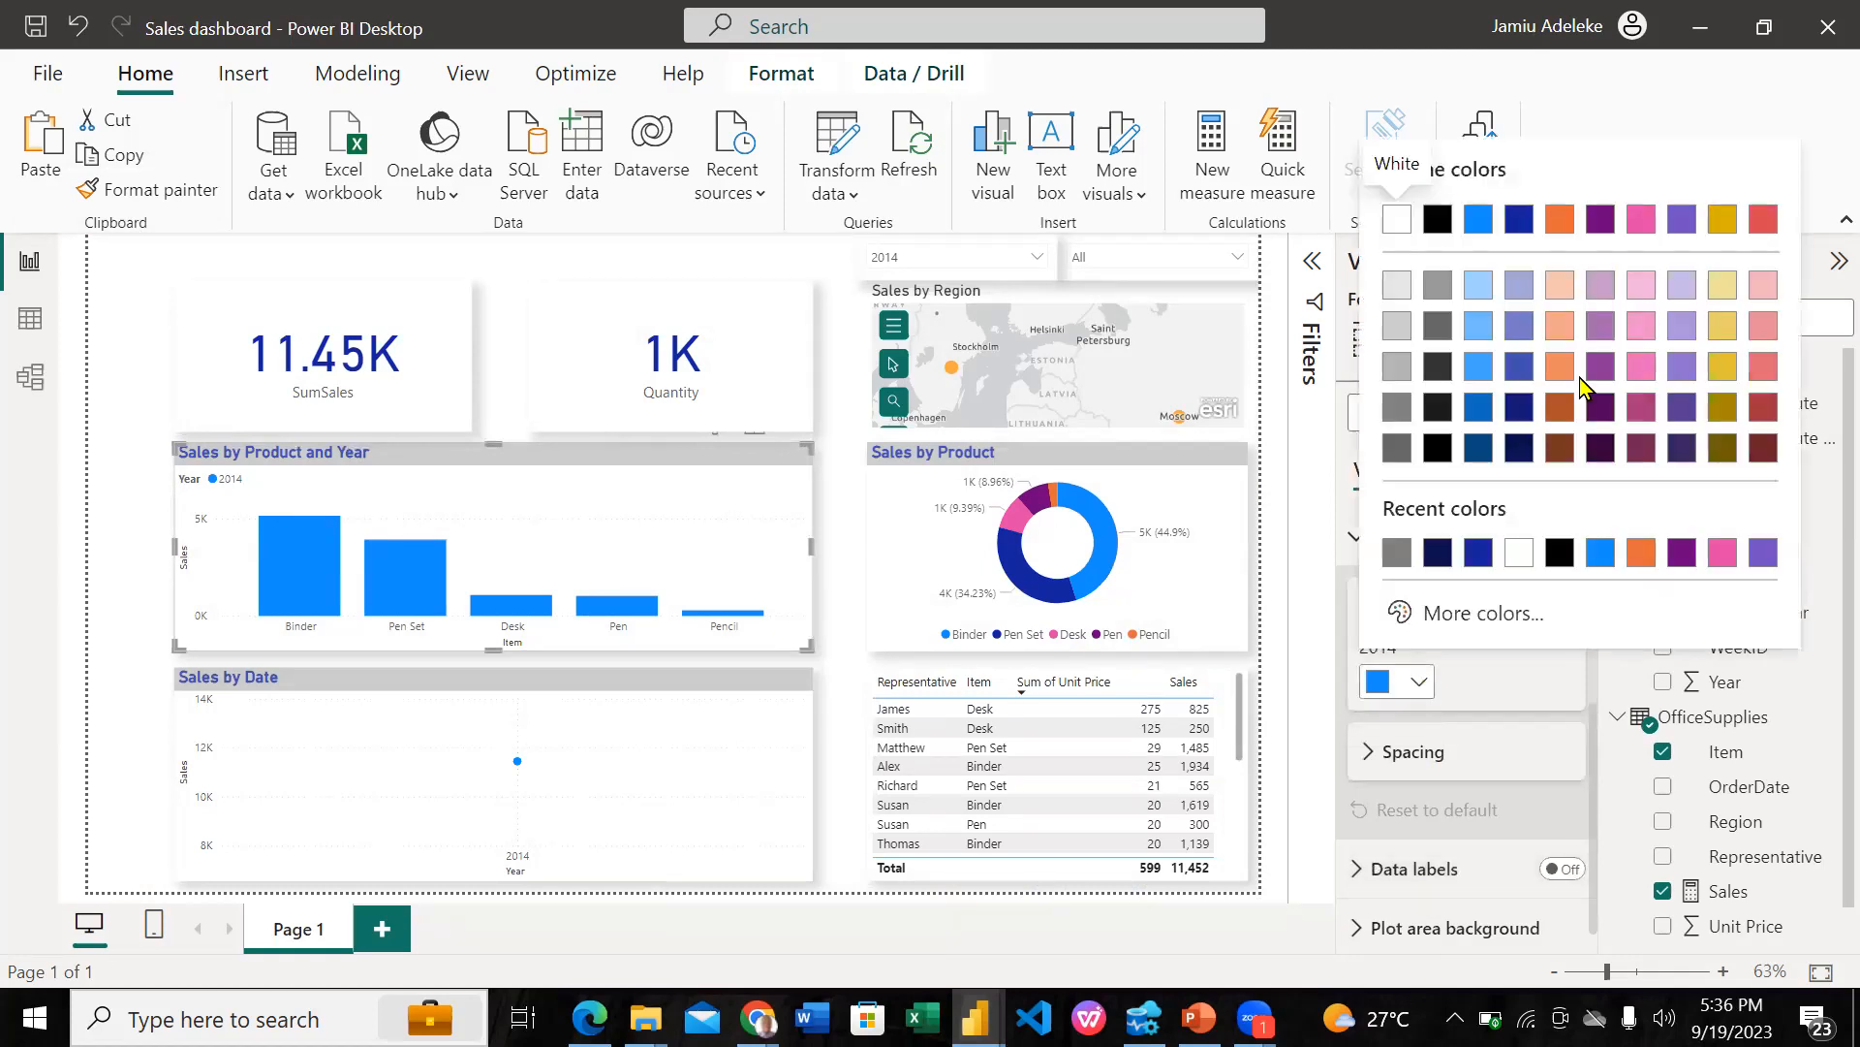
pyautogui.click(1560, 405)
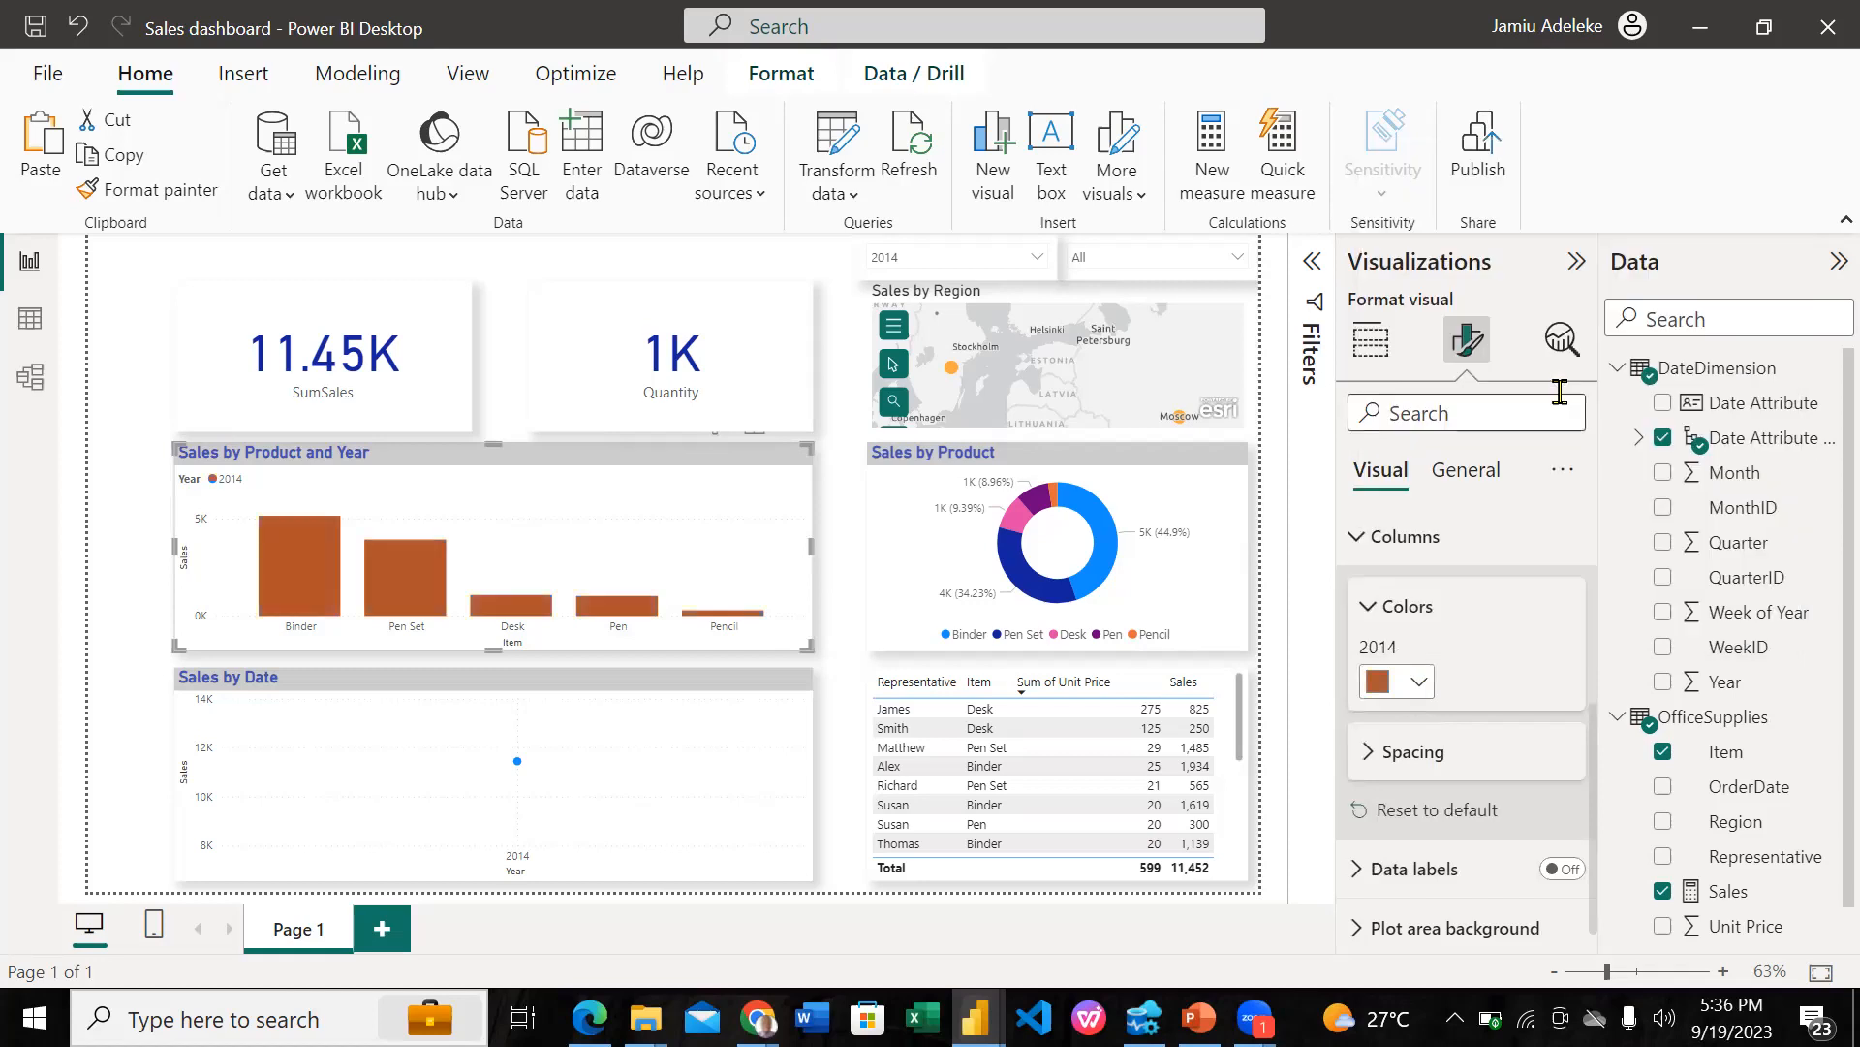
# Step: Clear 2014 in the Year slicer so both years are included, and inspect values in the product and date charts
pyautogui.click(1032, 263)
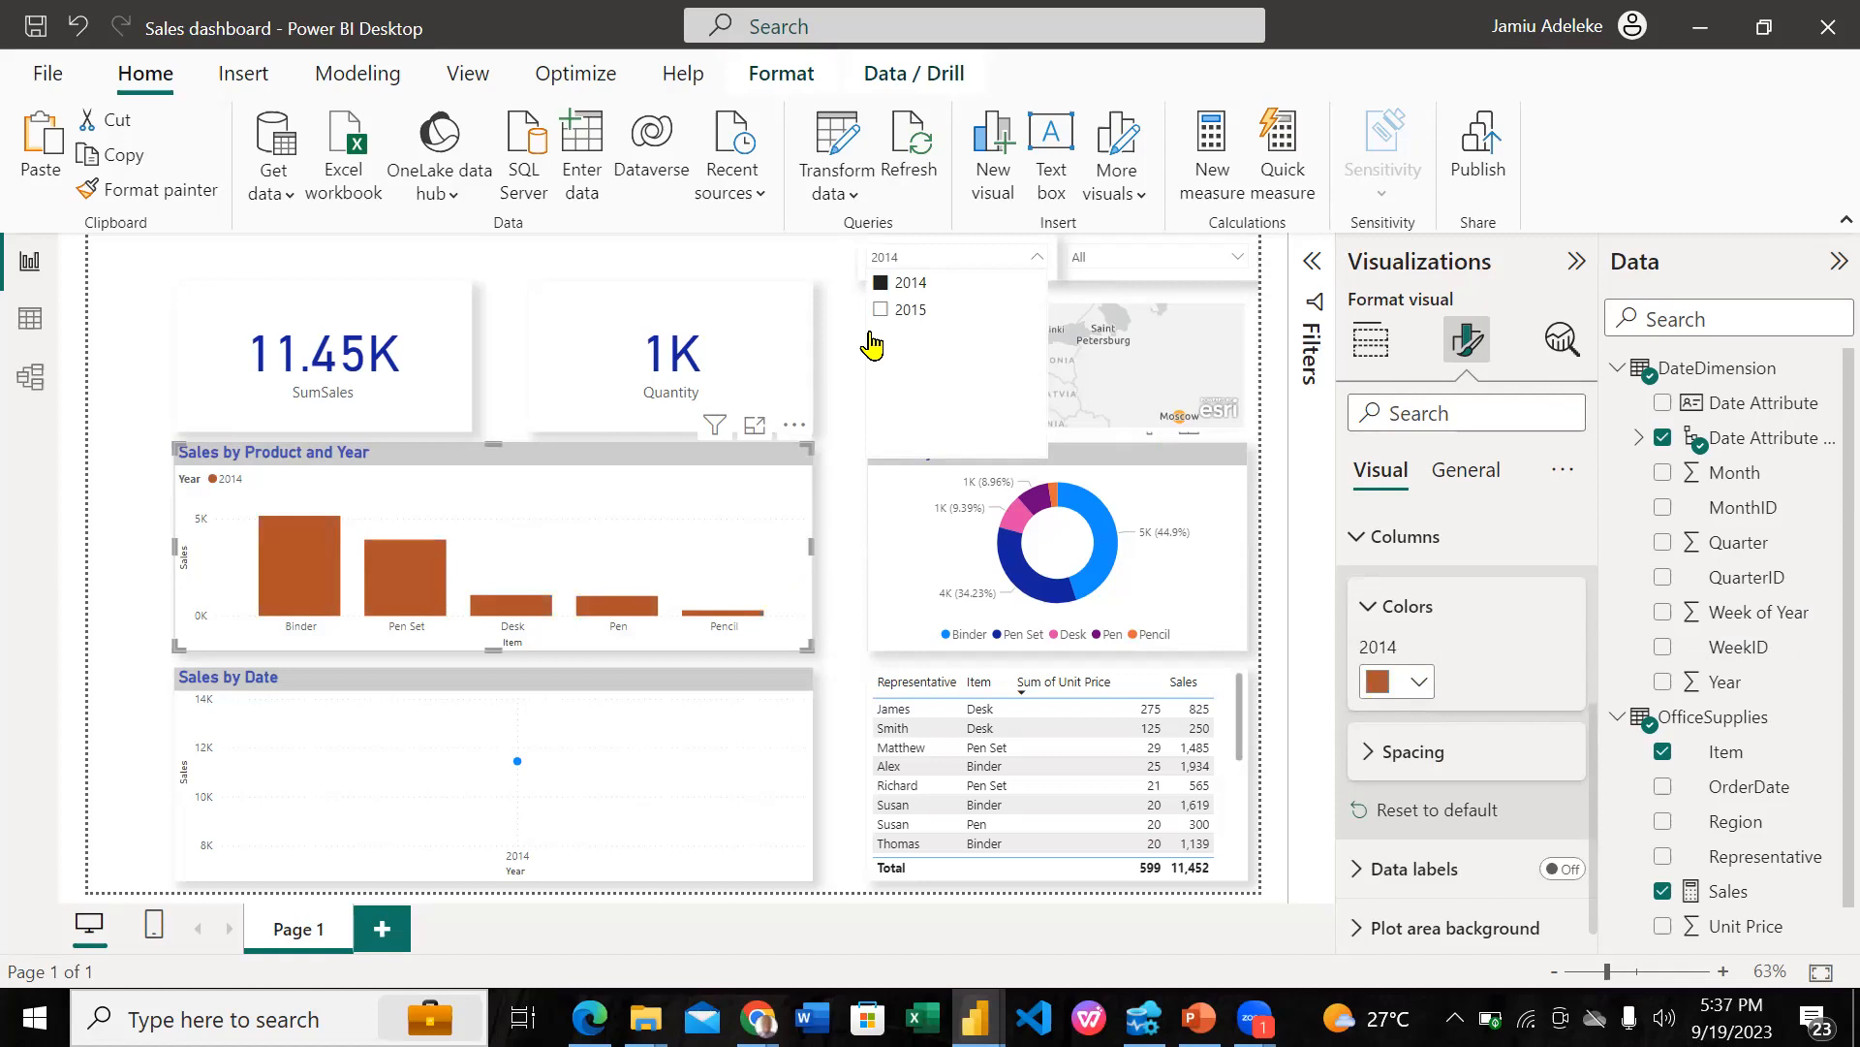
pyautogui.click(881, 283)
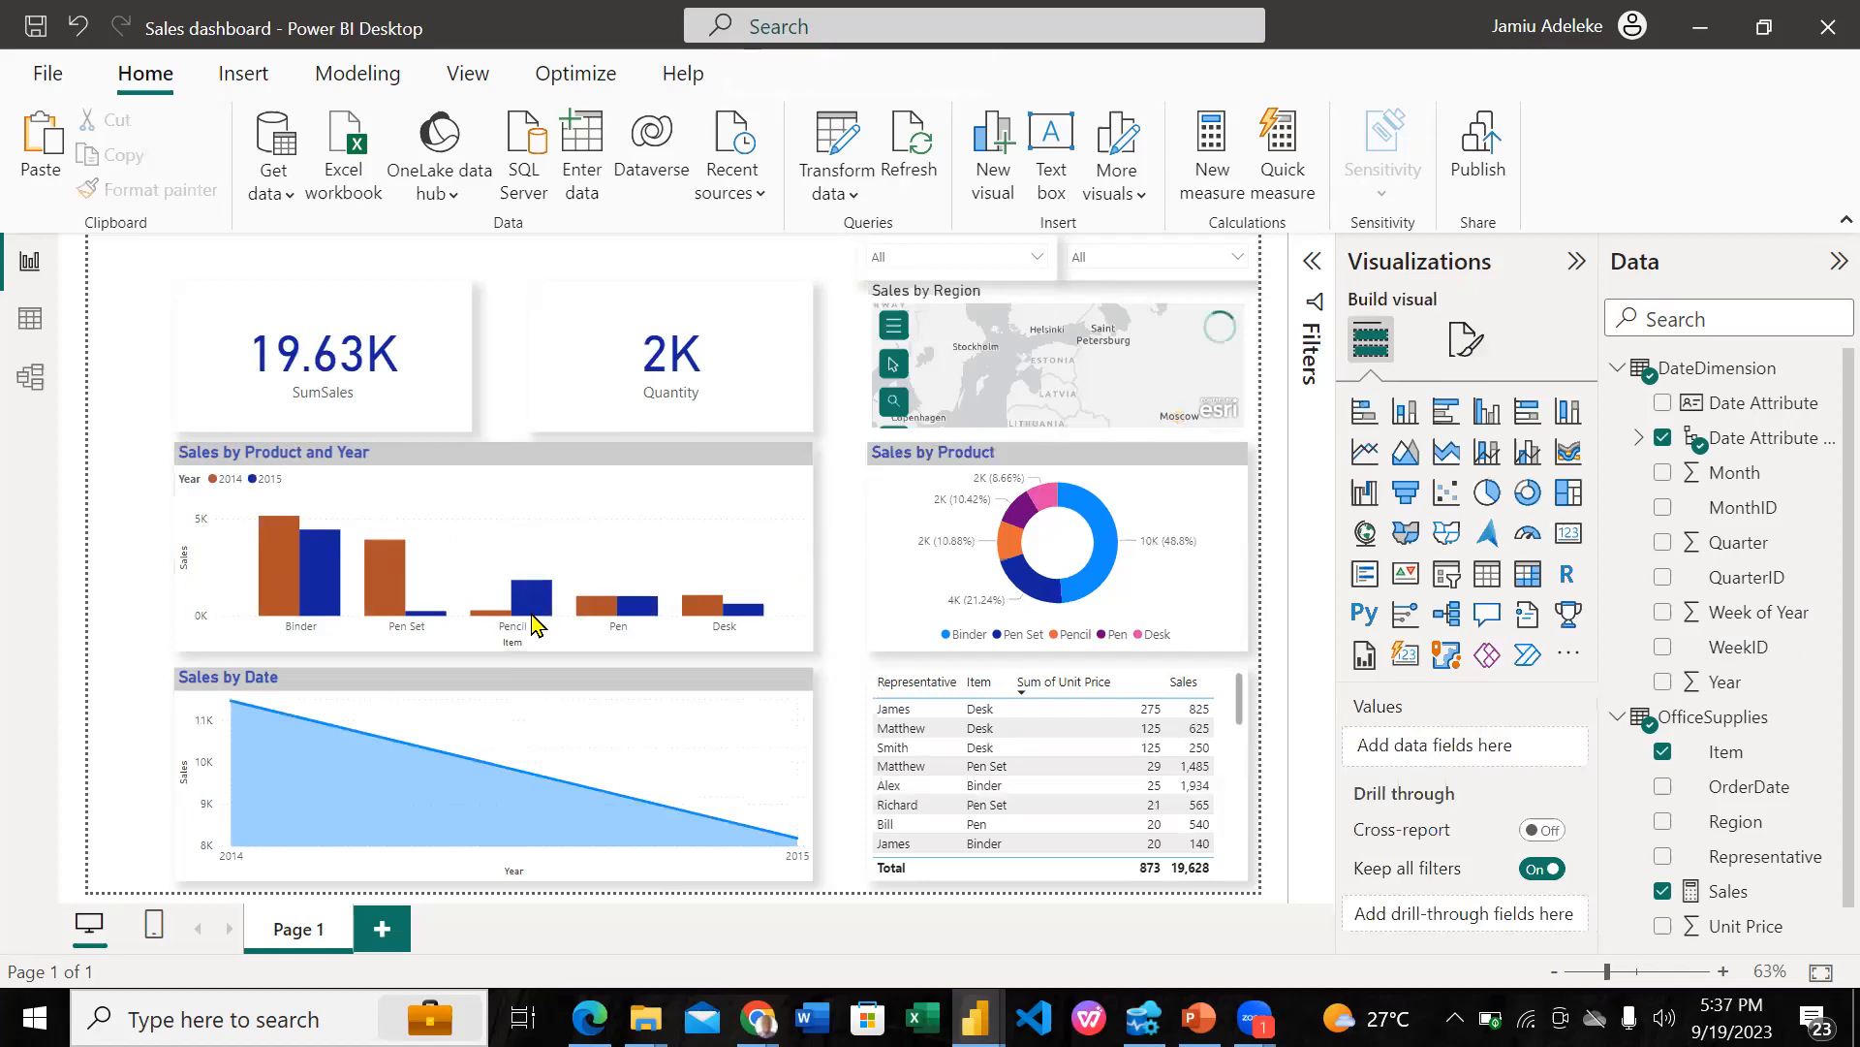
pyautogui.moveTo(395, 560)
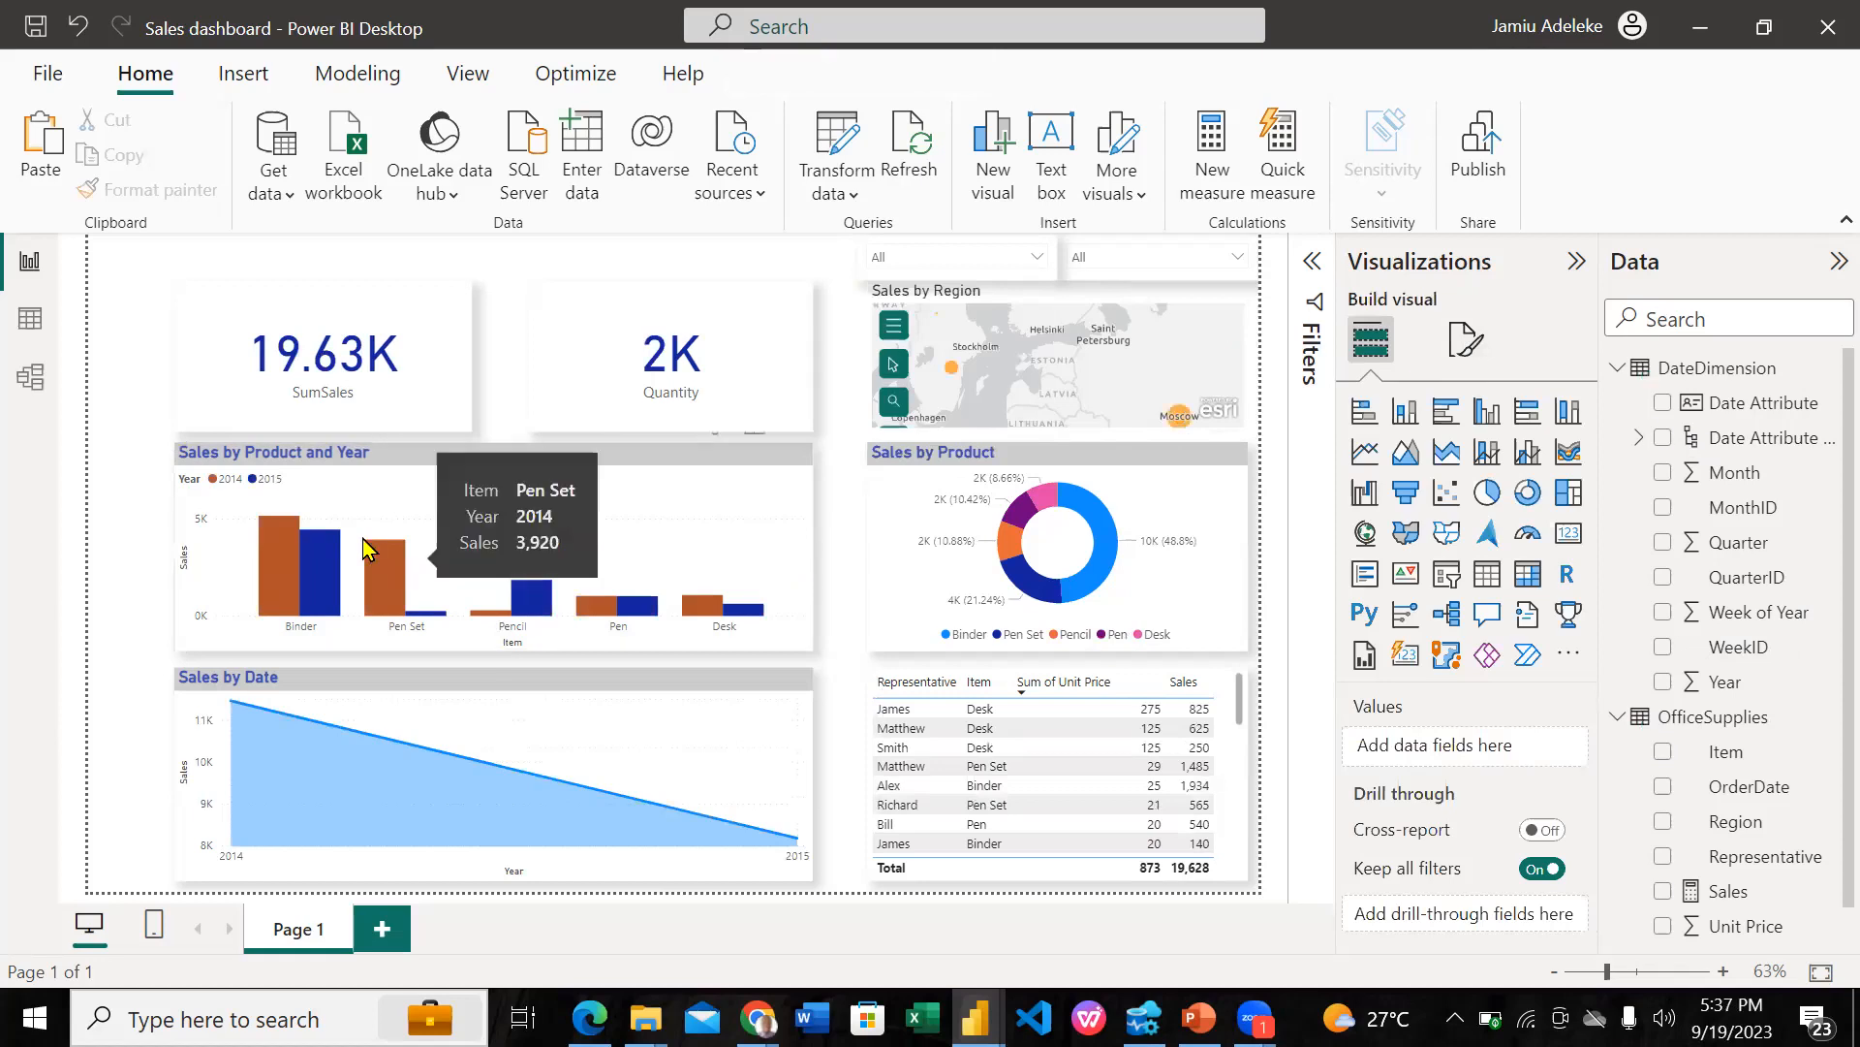
pyautogui.moveTo(738, 760)
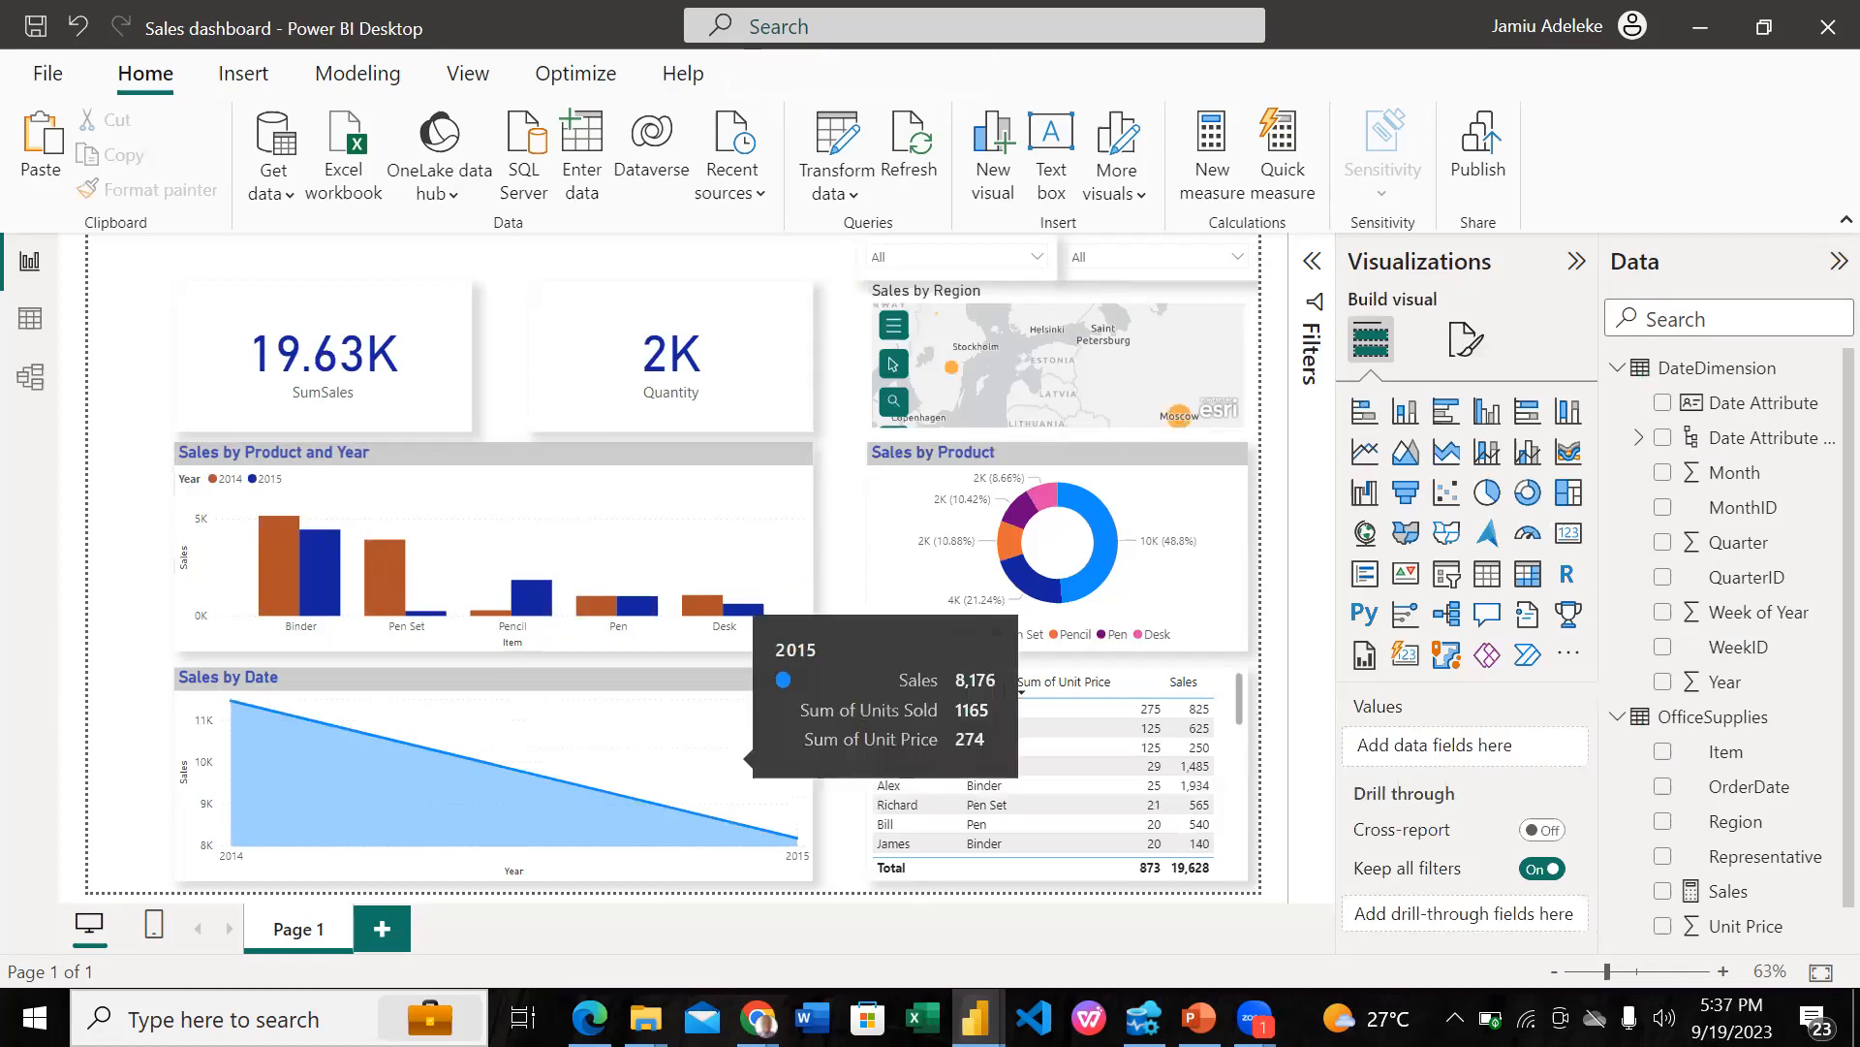
# Step: Test the link on the blue side banner of the Practice1 report and view the LinkedIn profile it opens in Chrome
pyautogui.moveTo(974, 1018)
pyautogui.click(789, 881)
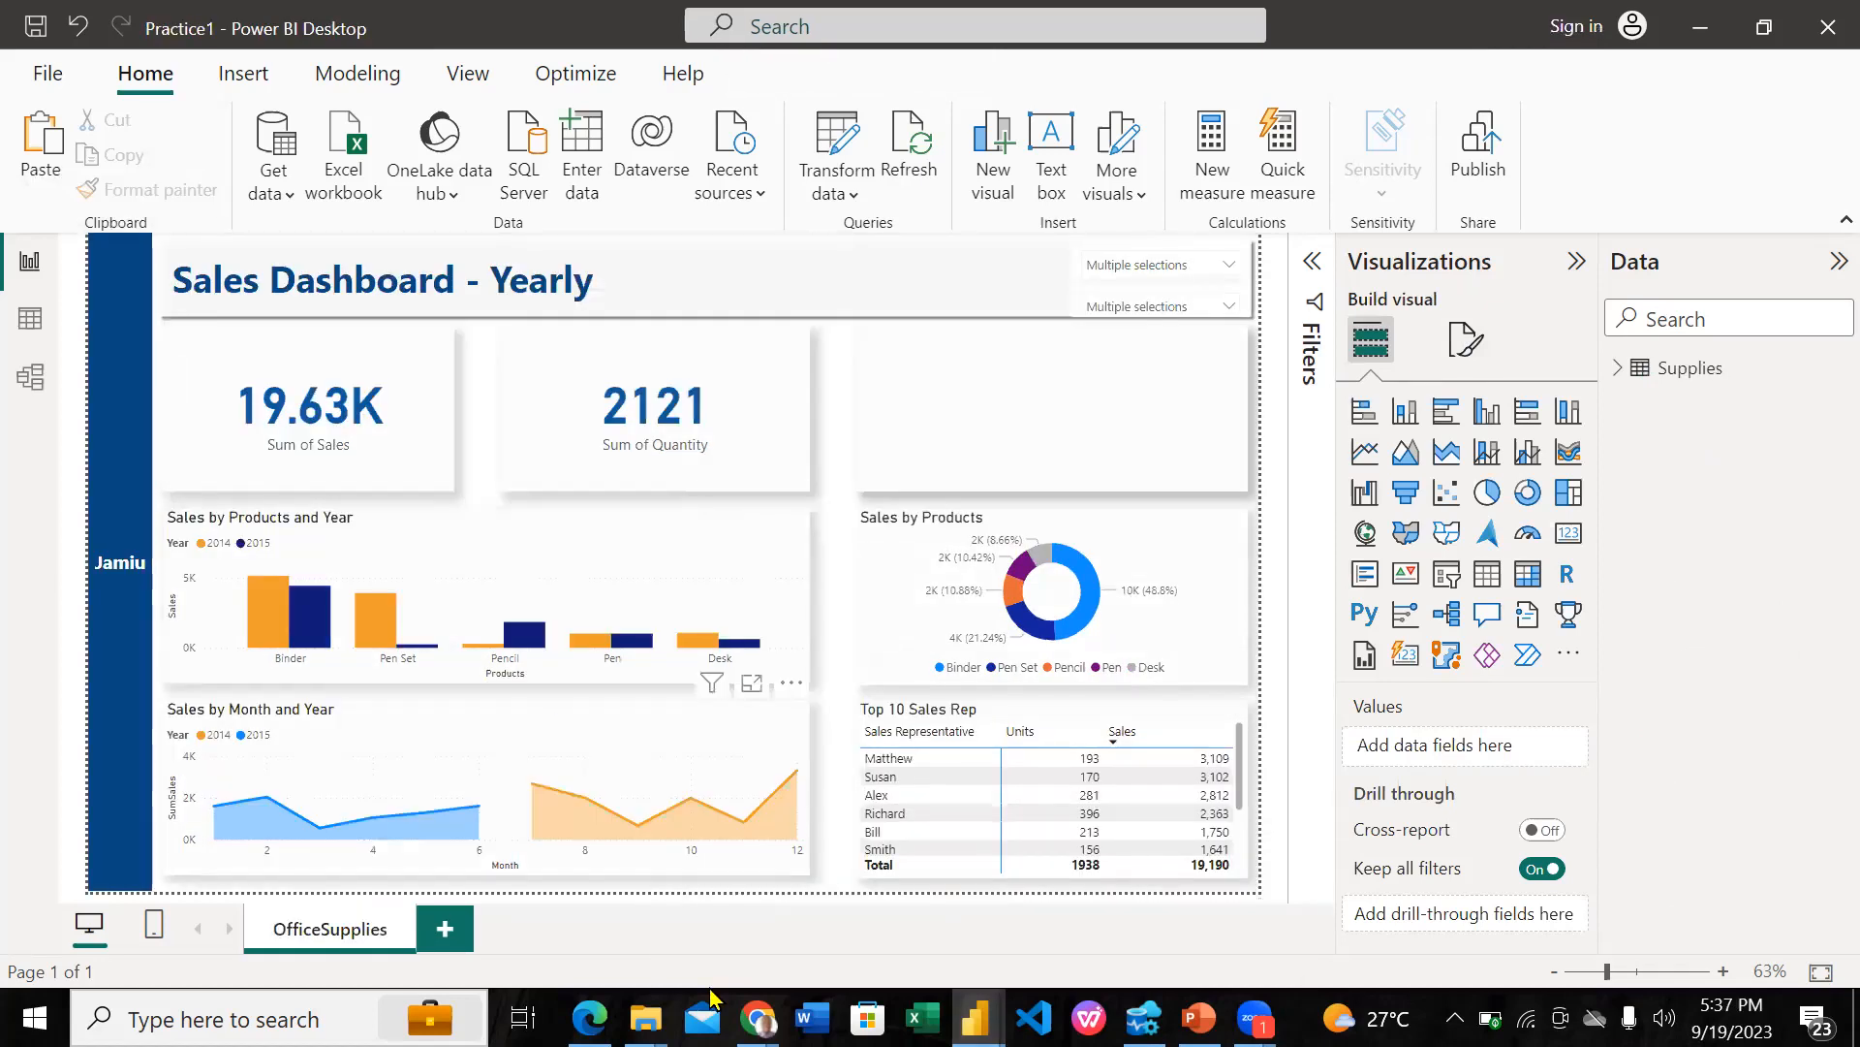
pyautogui.moveTo(758, 1017)
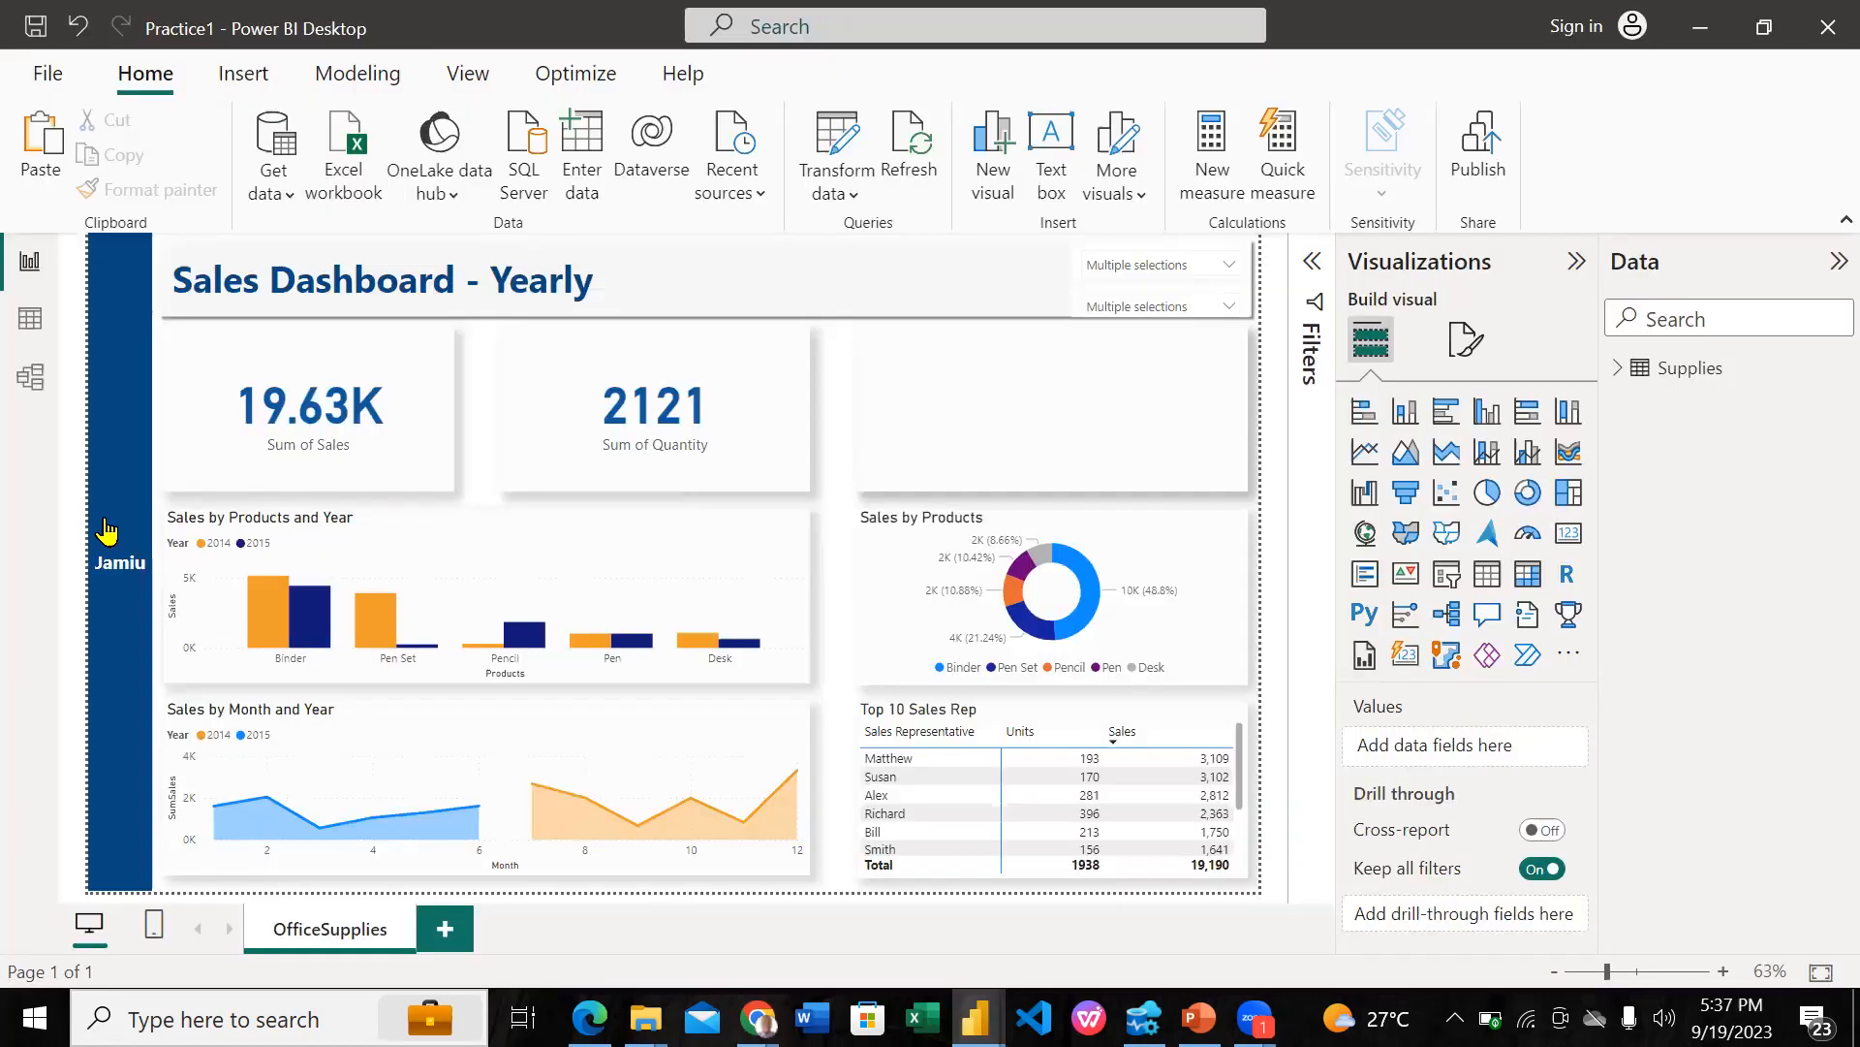
pyautogui.click(110, 530)
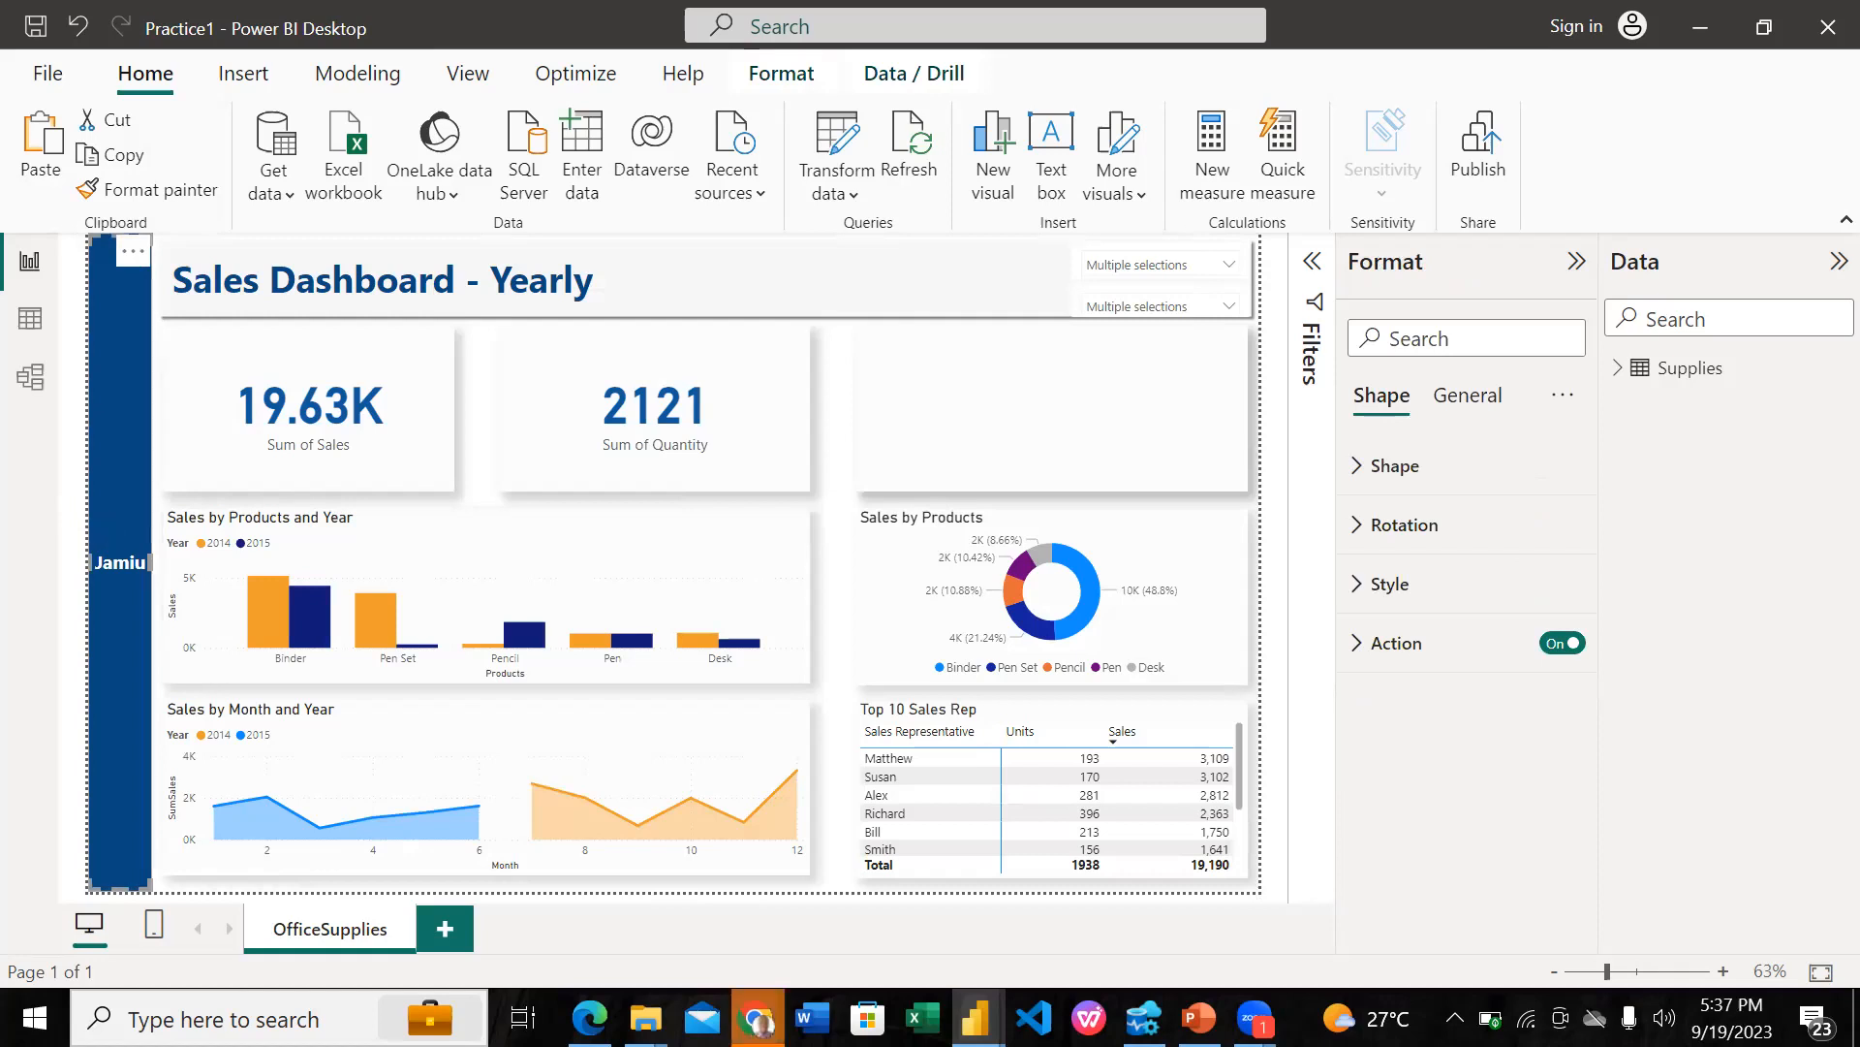
pyautogui.click(758, 1018)
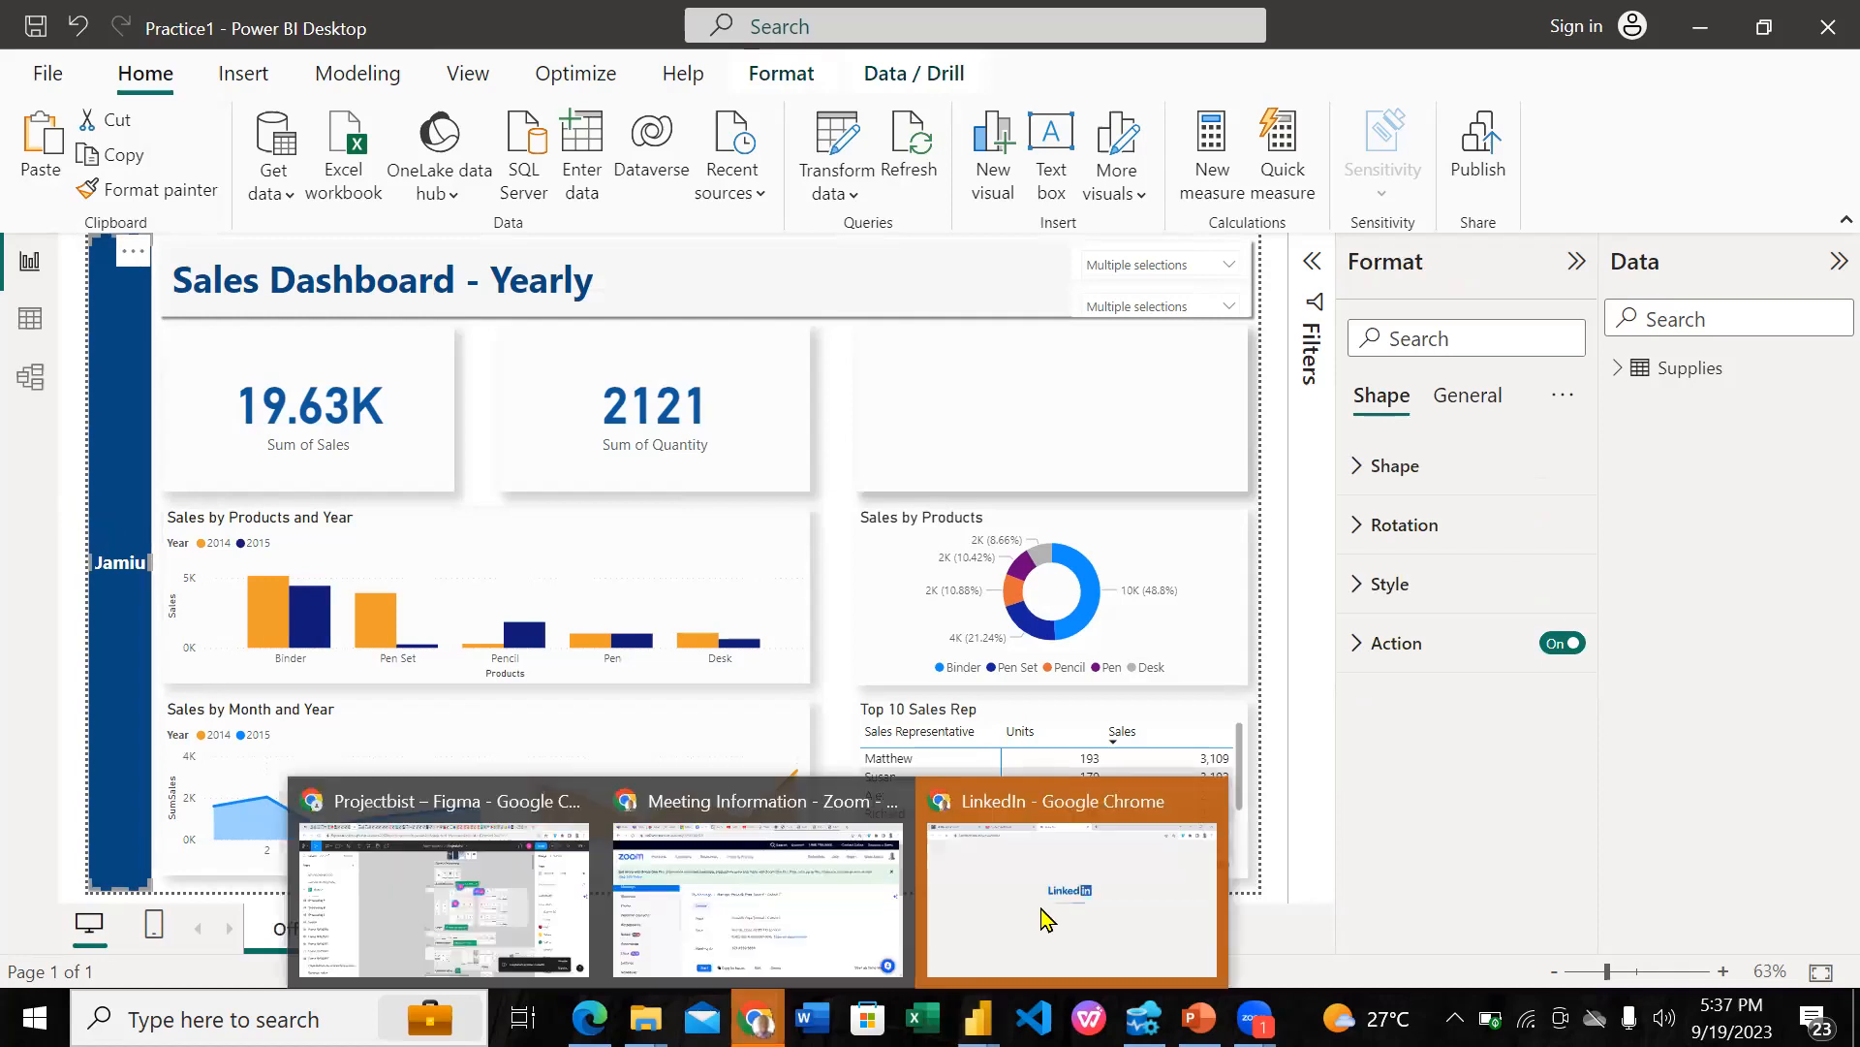
pyautogui.click(1045, 917)
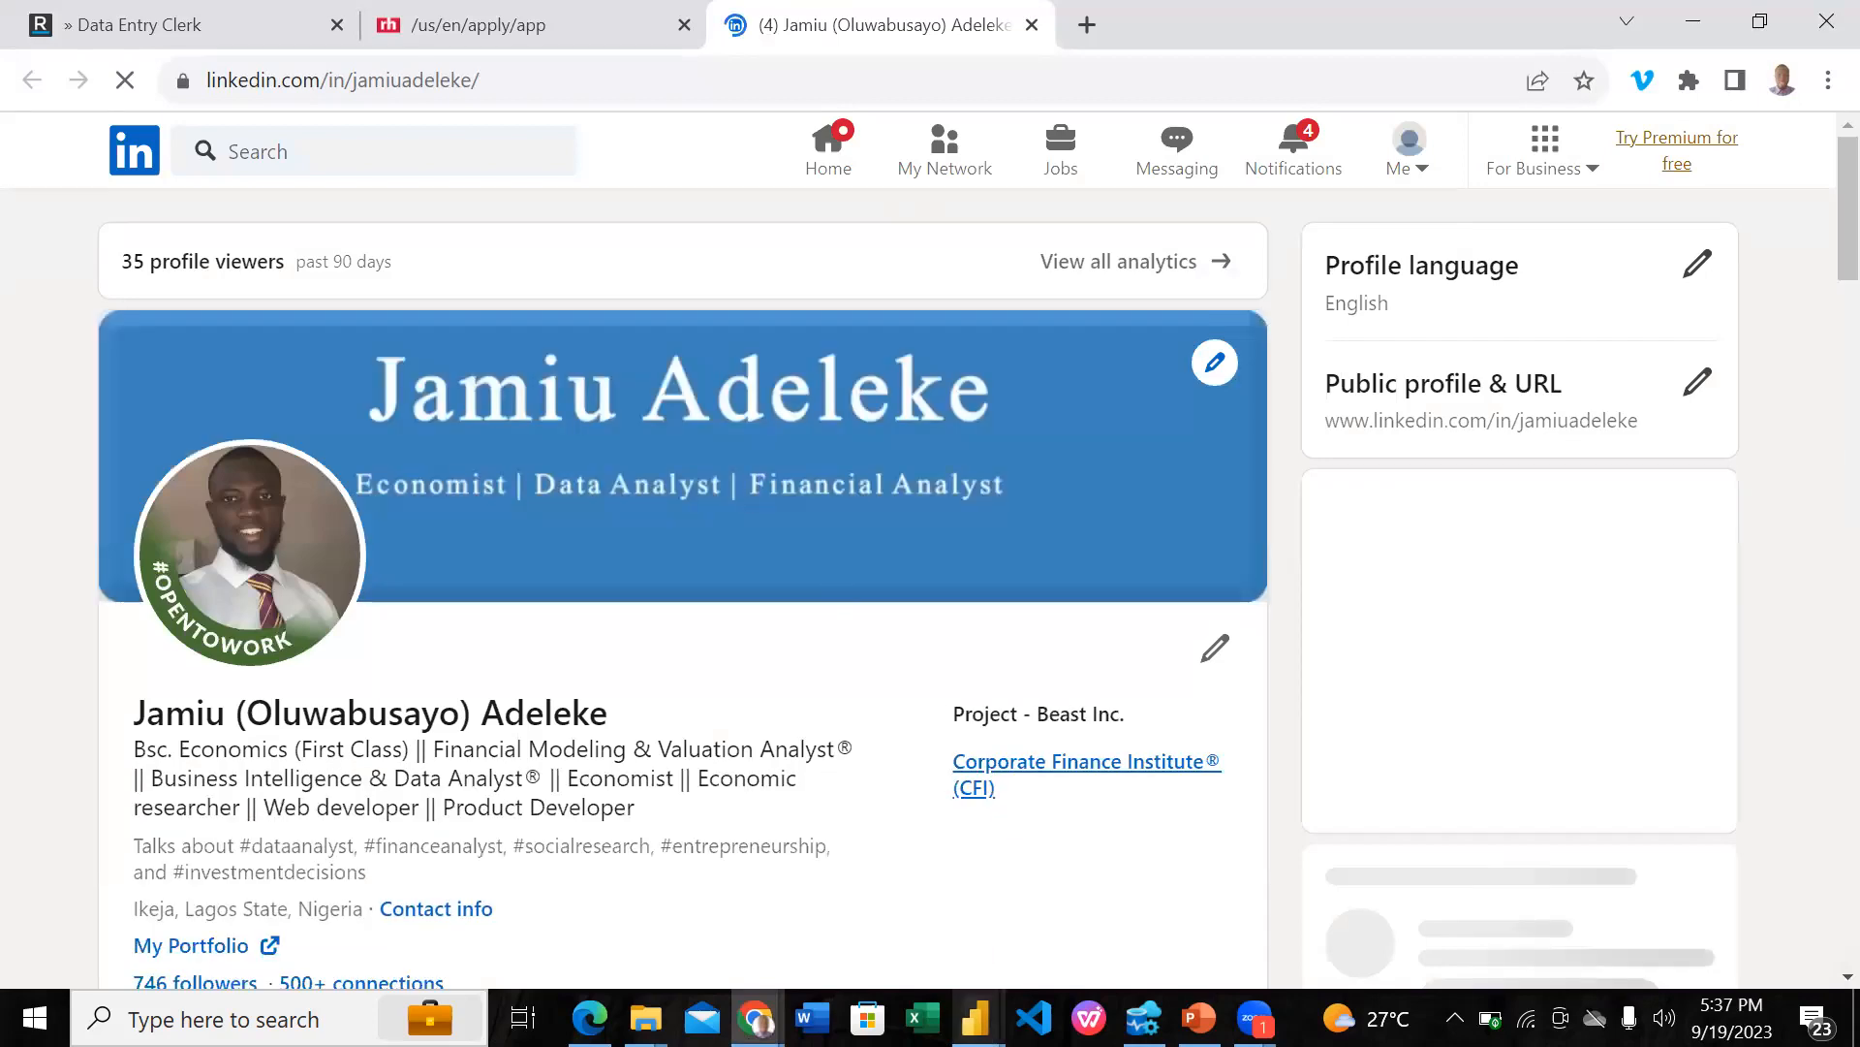
# Step: Return to Power BI and compare the Sales dashboard with the Practice1 report, ending on the Sales dashboard
pyautogui.moveTo(996, 993)
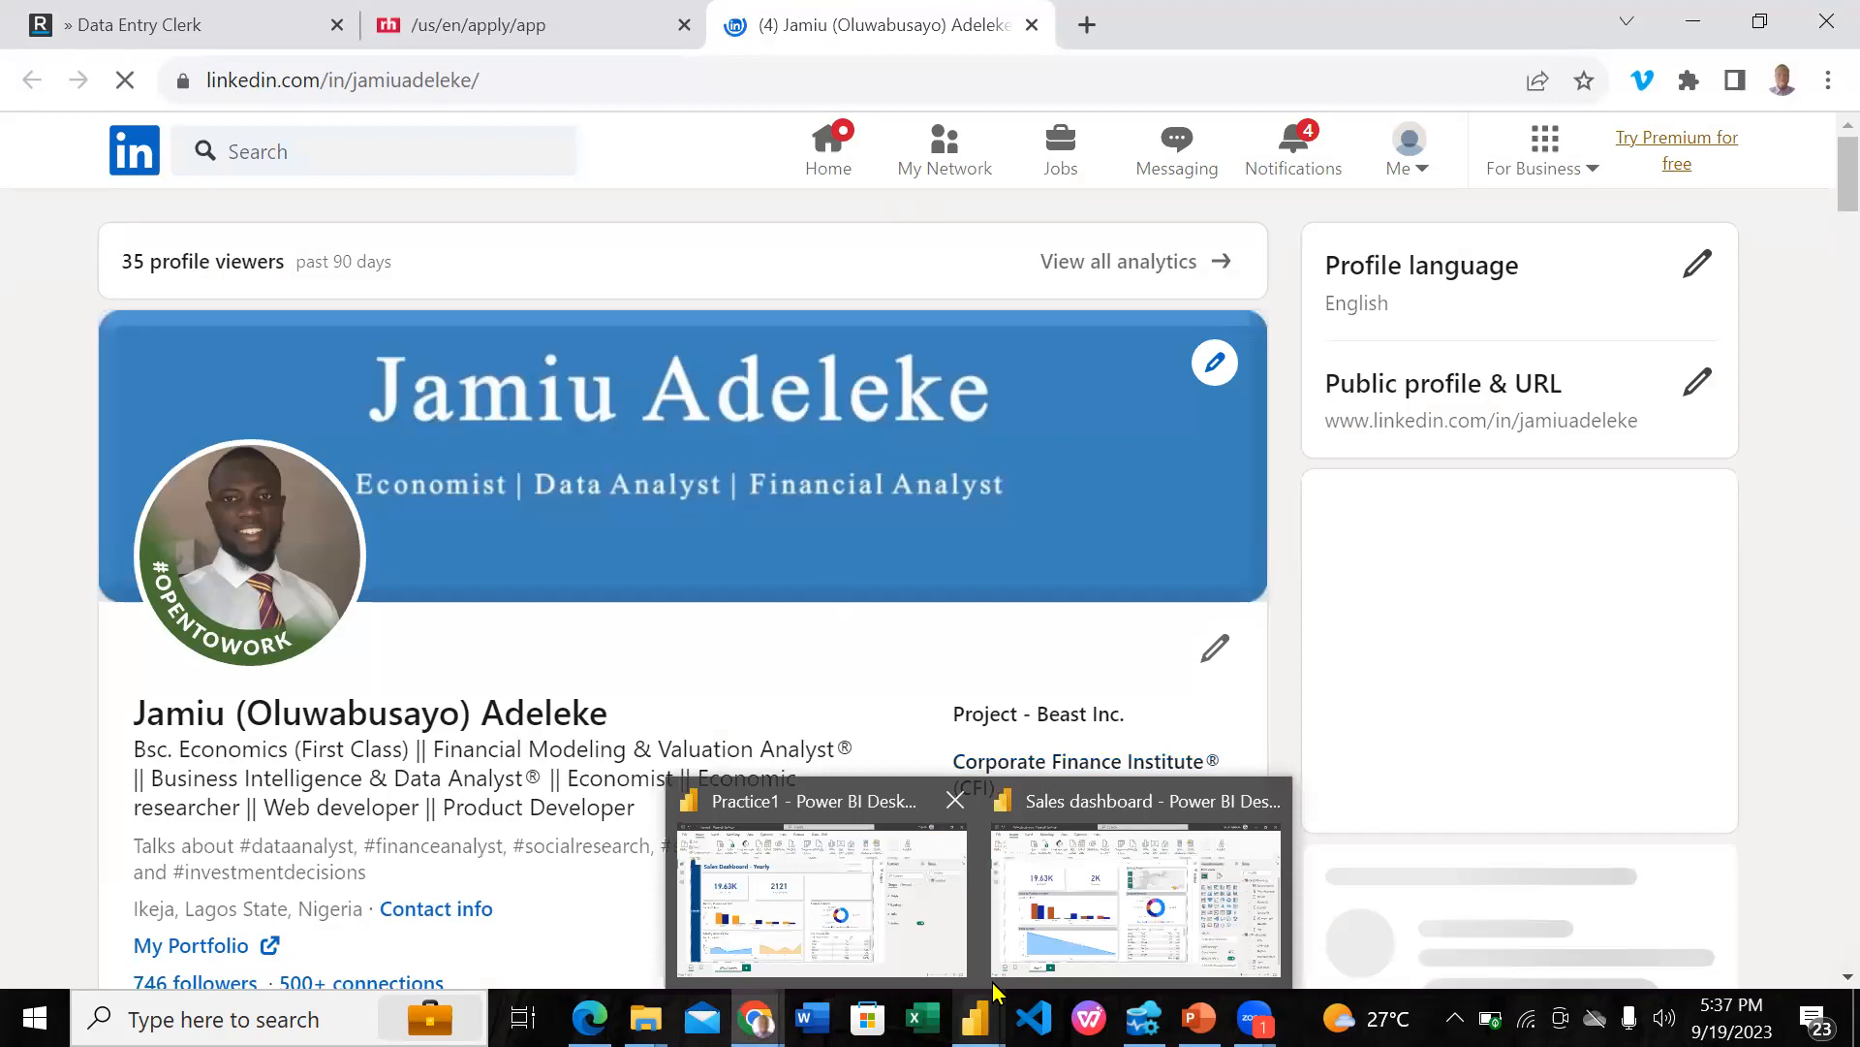
pyautogui.click(1017, 930)
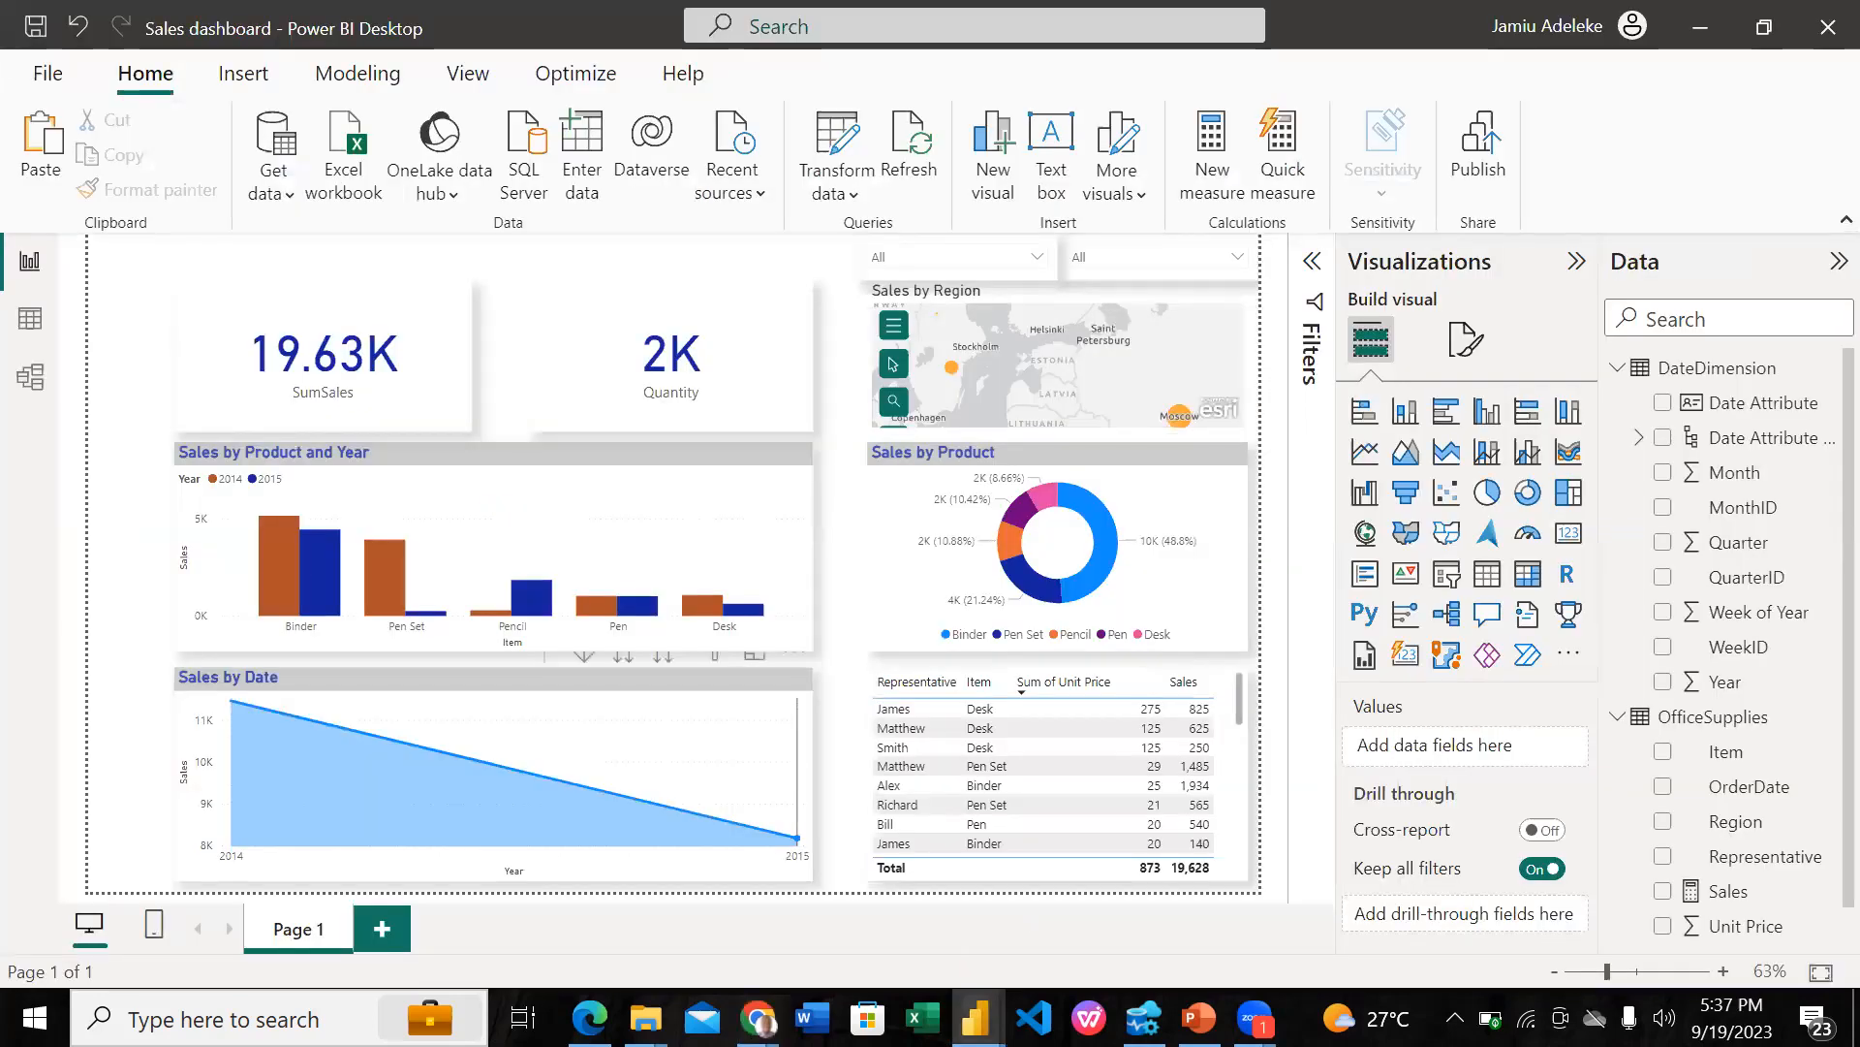
pyautogui.hotkey('alt', 'Tab')
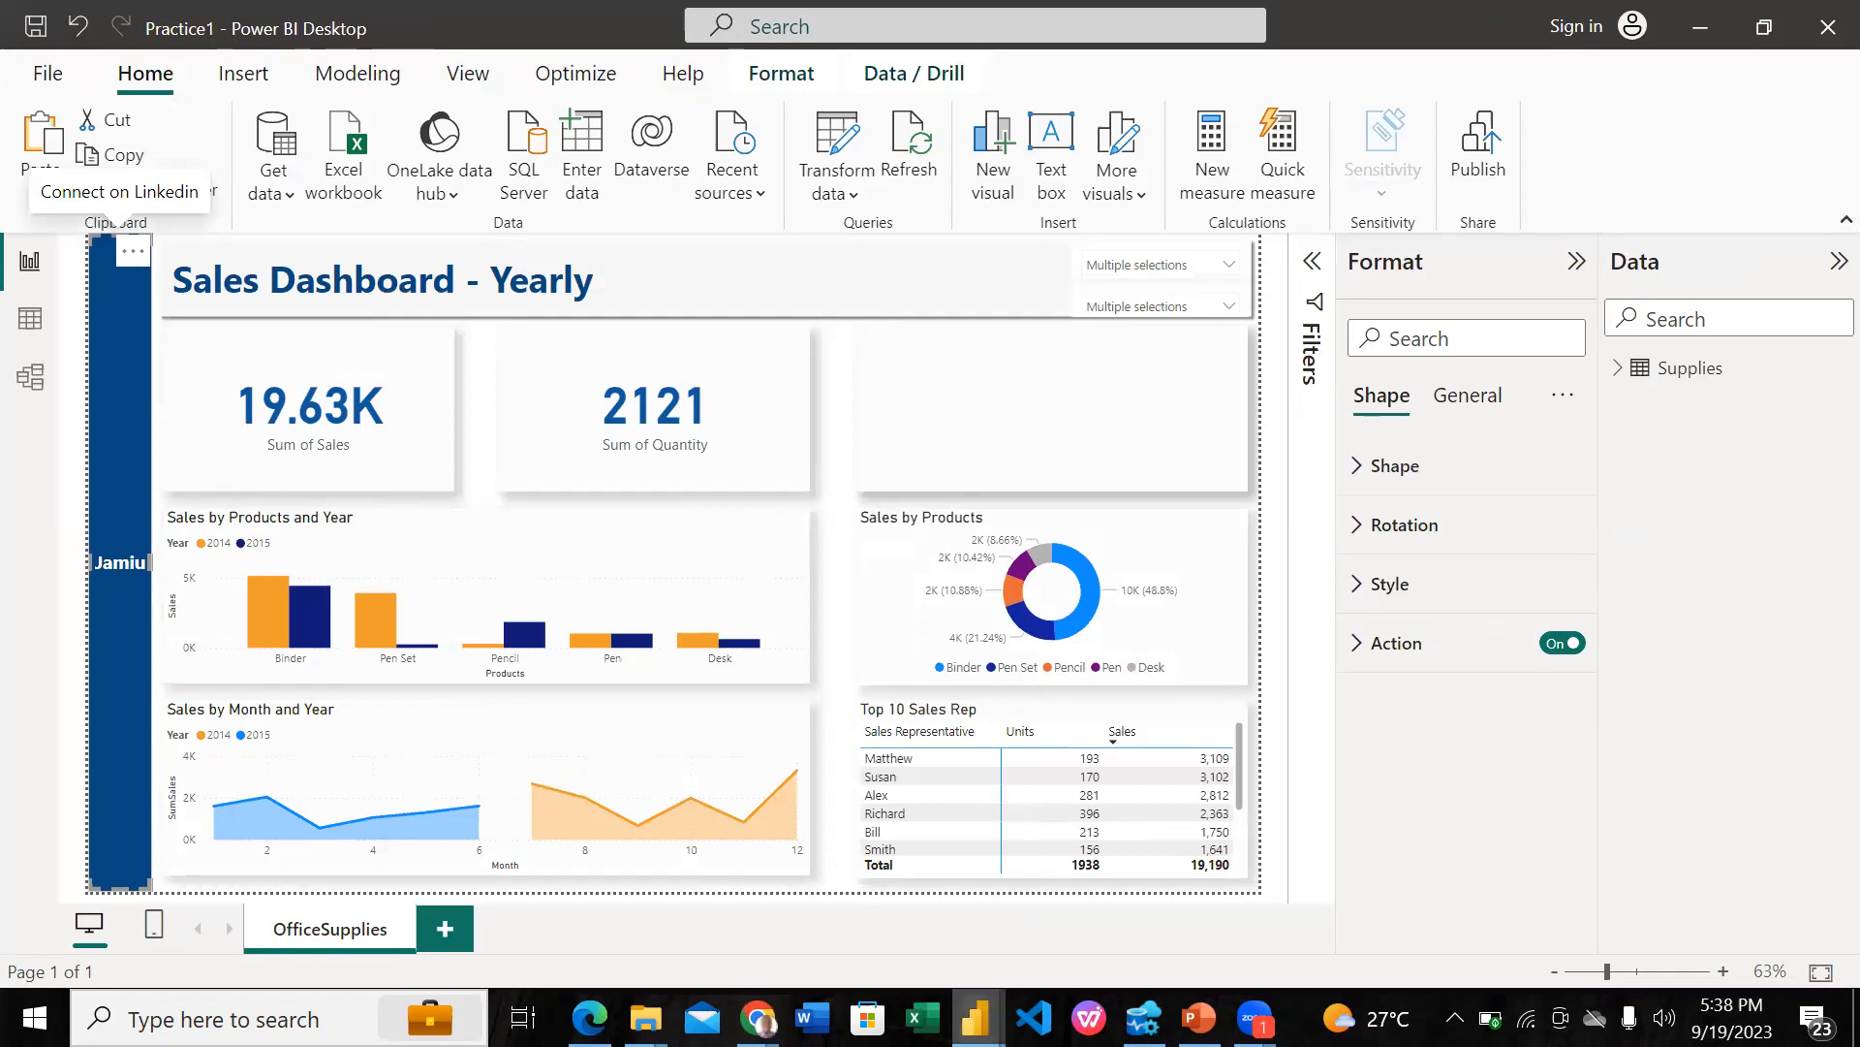
pyautogui.moveTo(977, 1018)
pyautogui.click(1143, 949)
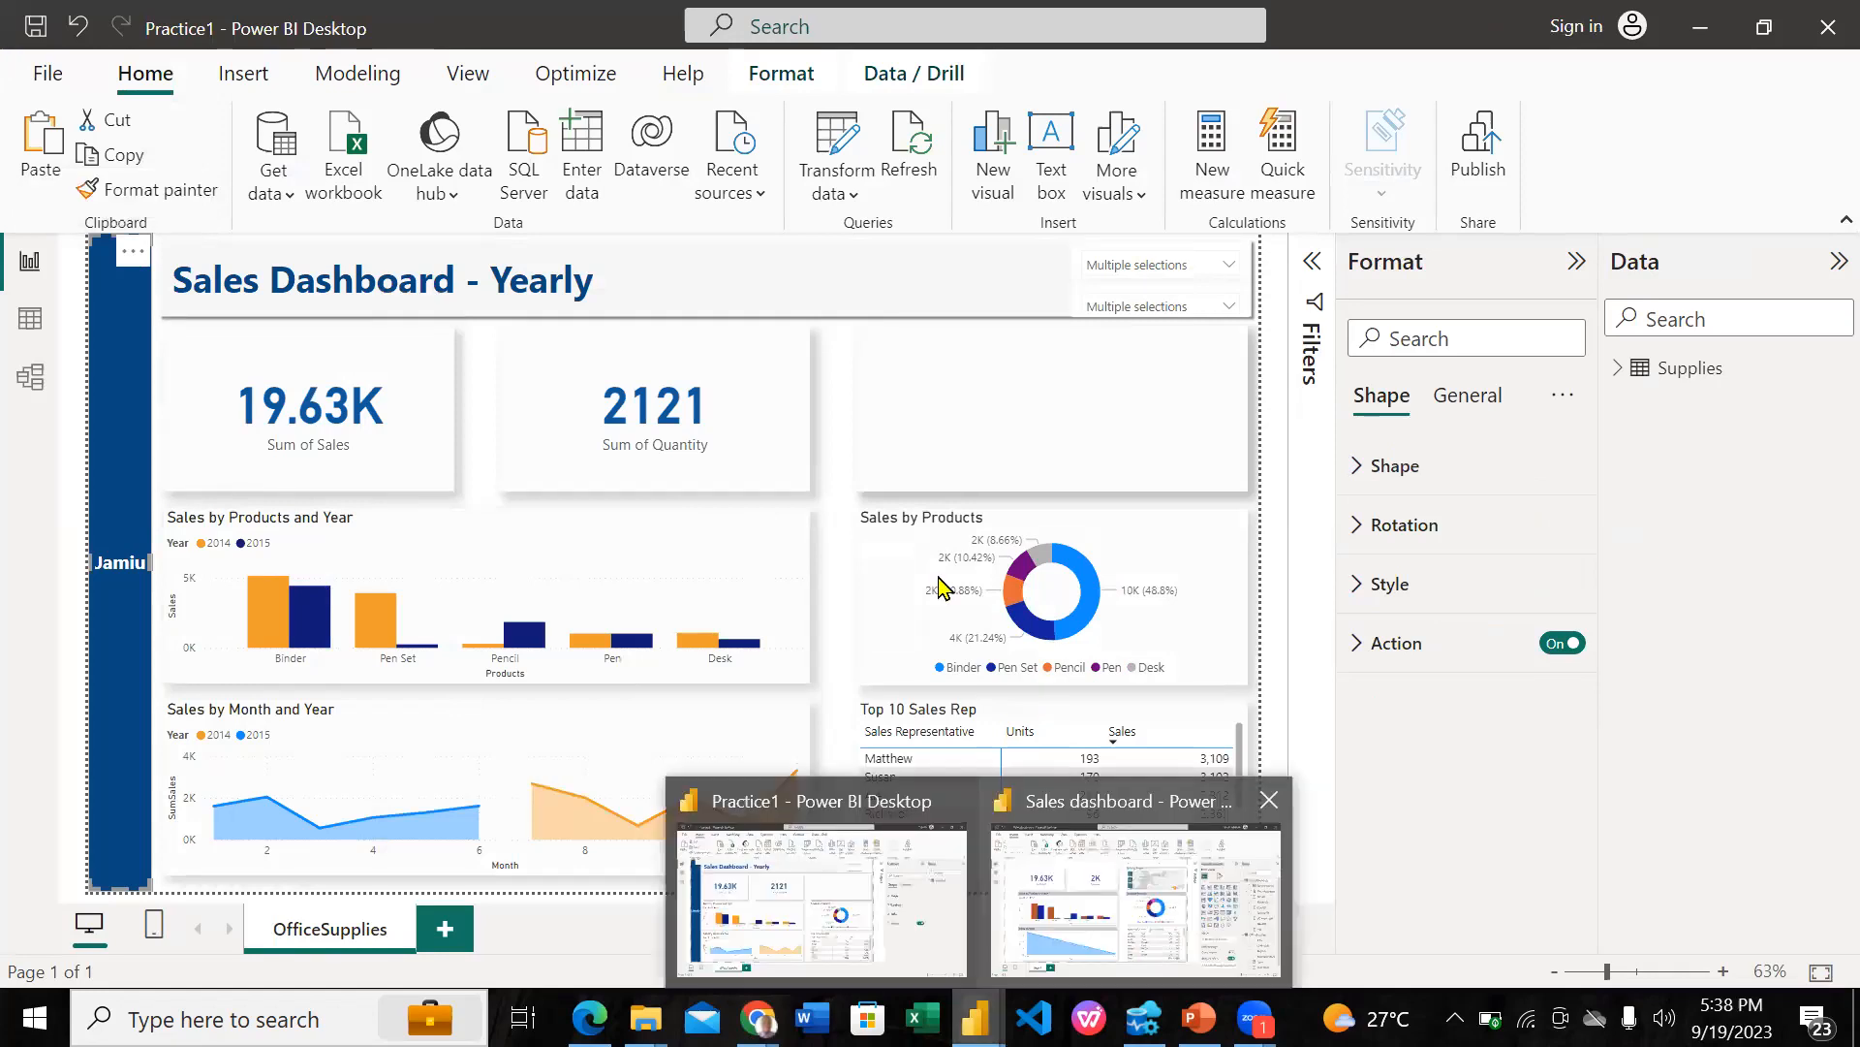